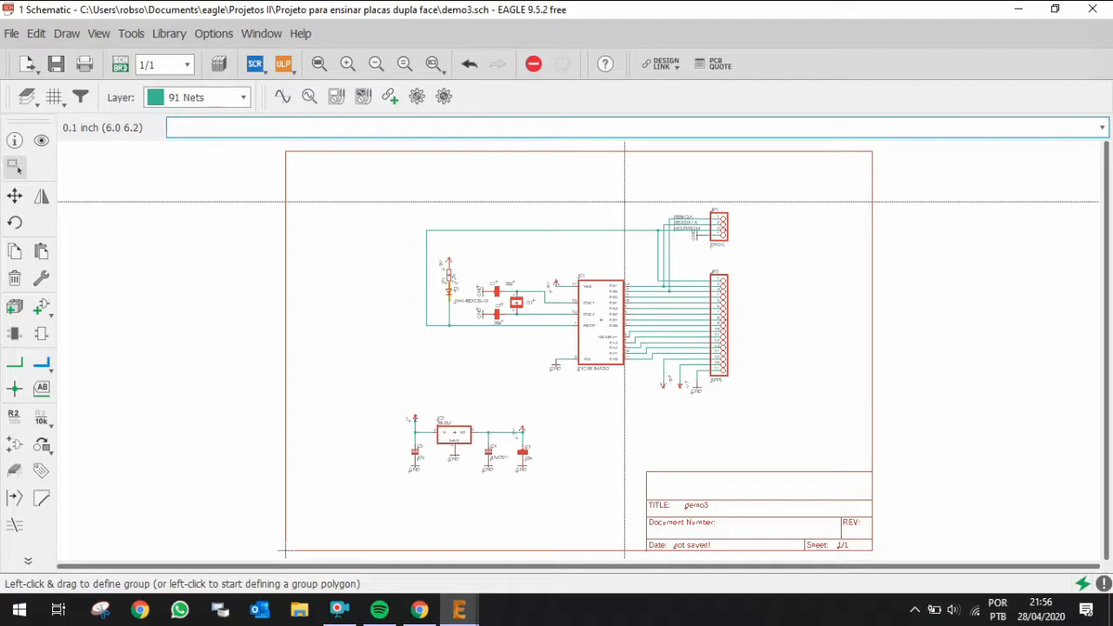
# Step: Examine the schematic, zooming into the PIC16F84ASO circuit and the 78L05Z regulator section
pyautogui.scroll(4, 624, 201)
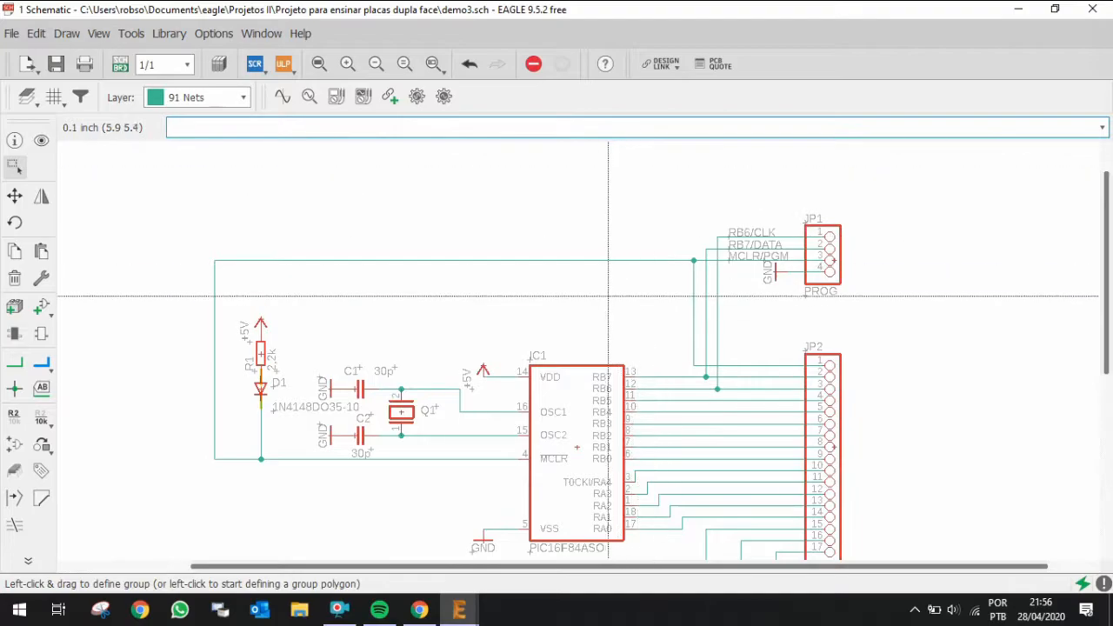
pyautogui.scroll(-1, 605, 310)
pyautogui.scroll(1, 582, 519)
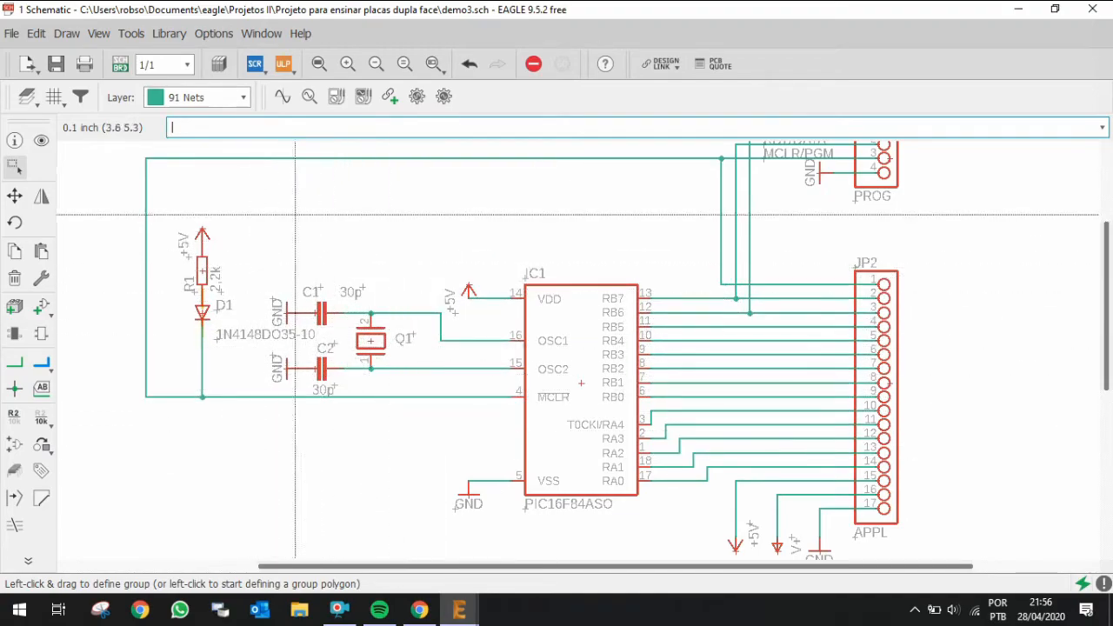
pyautogui.scroll(-1, 758, 358)
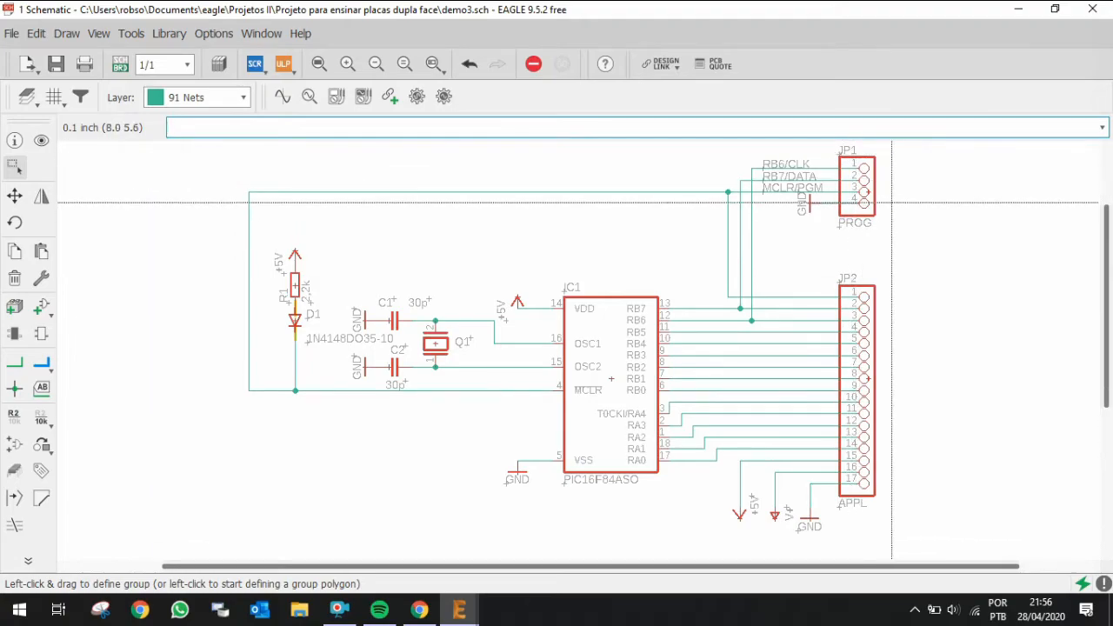
pyautogui.scroll(-3, 859, 181)
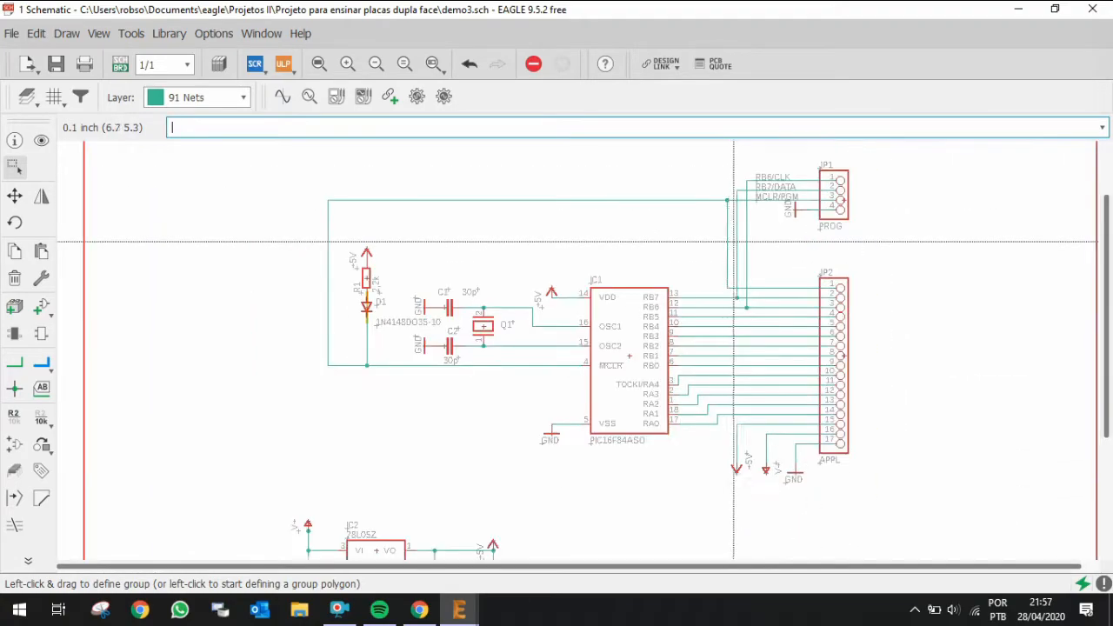
pyautogui.scroll(1, 570, 451)
pyautogui.scroll(1, 569, 451)
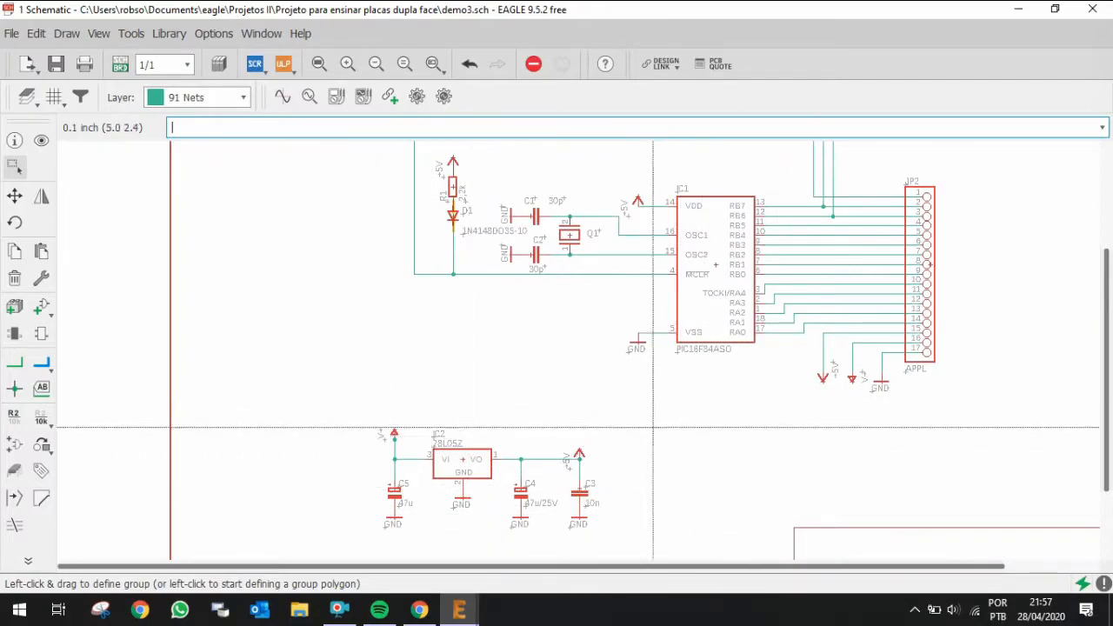
pyautogui.scroll(2, 397, 427)
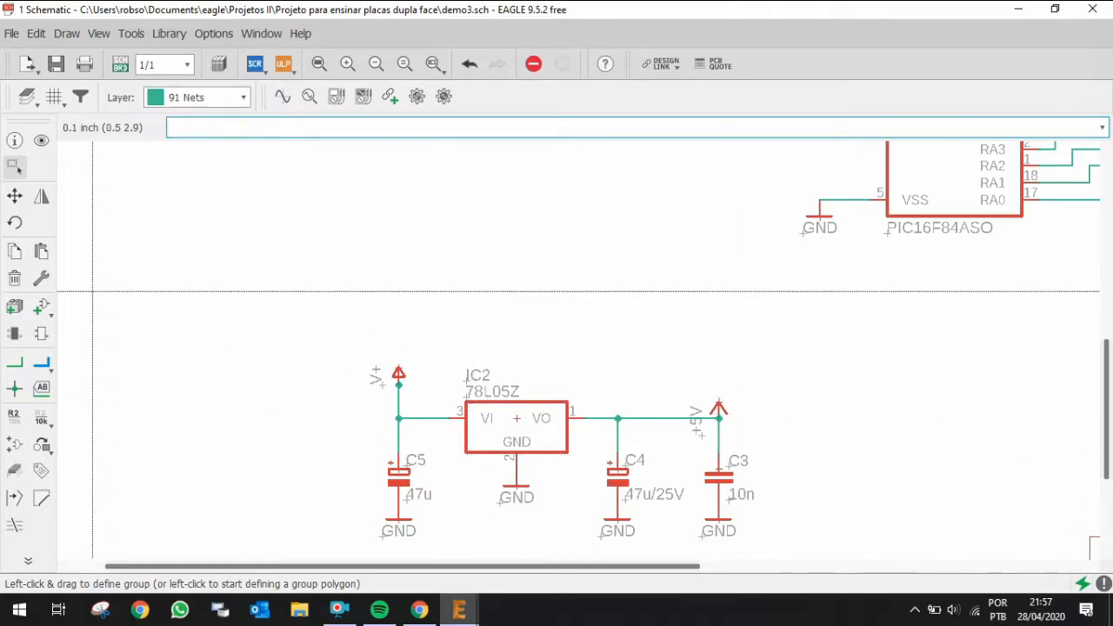
# Step: Move the GND symbol beneath the 78L05Z regulator
pyautogui.click(14, 196)
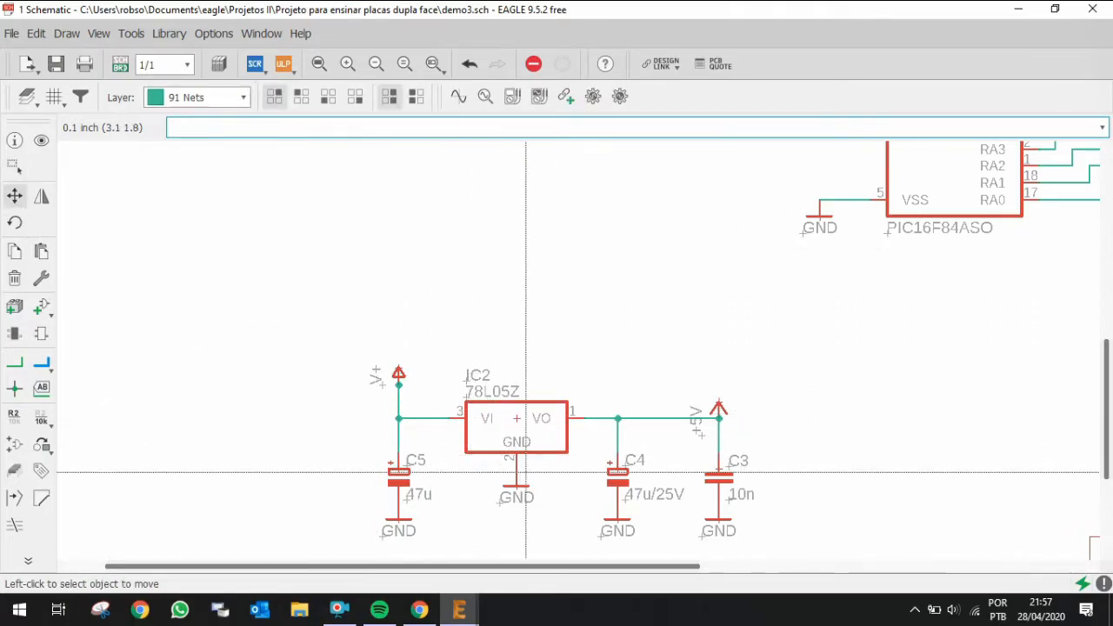
pyautogui.click(516, 489)
pyautogui.click(516, 524)
# Step: Switch to the board layout and inspect the component placement across the board
pyautogui.click(120, 63)
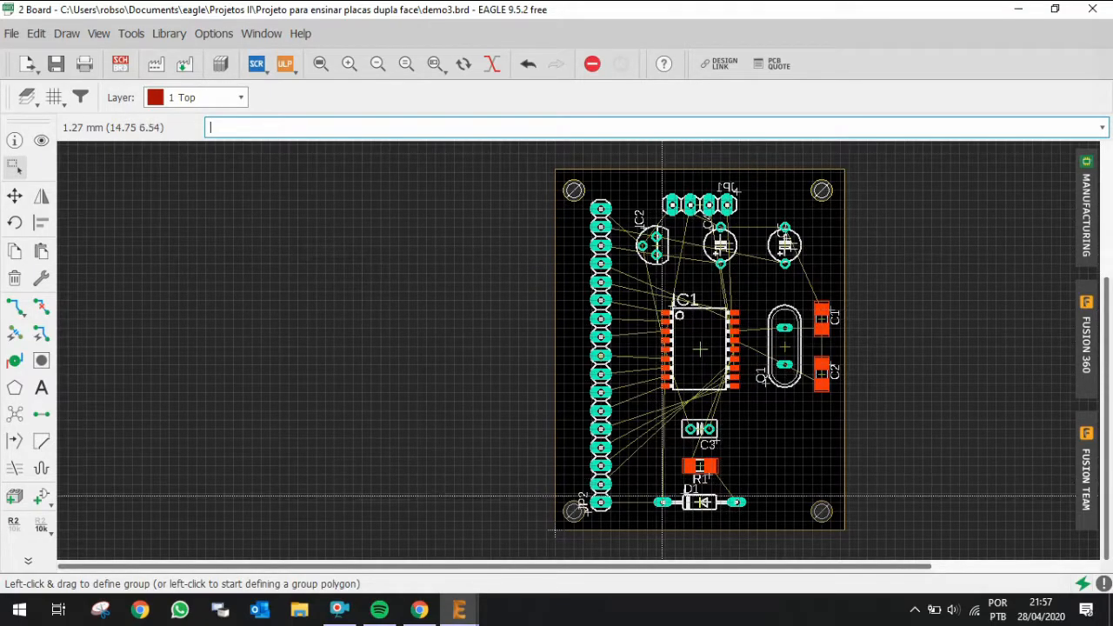
pyautogui.scroll(3, 600, 486)
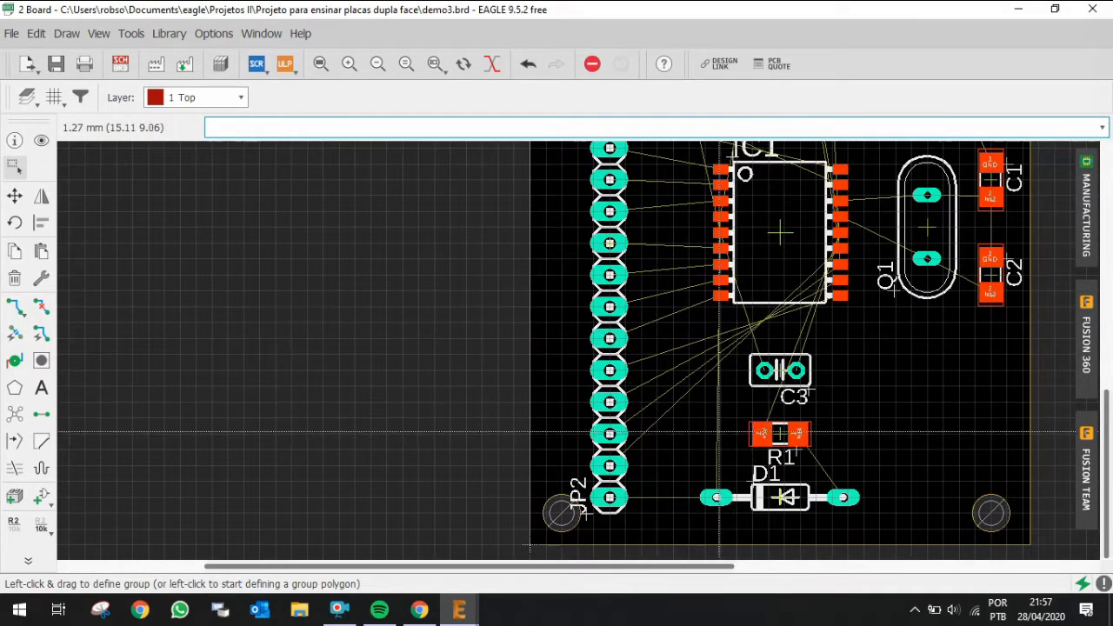
pyautogui.scroll(-2, 718, 432)
pyautogui.scroll(1, 764, 243)
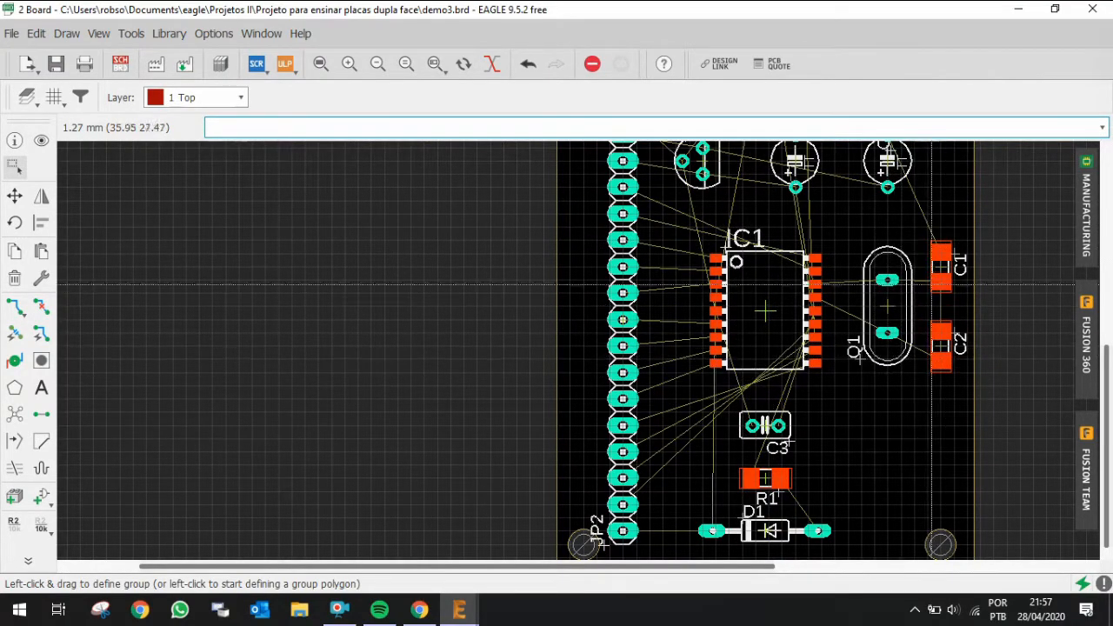
pyautogui.scroll(-3, 865, 388)
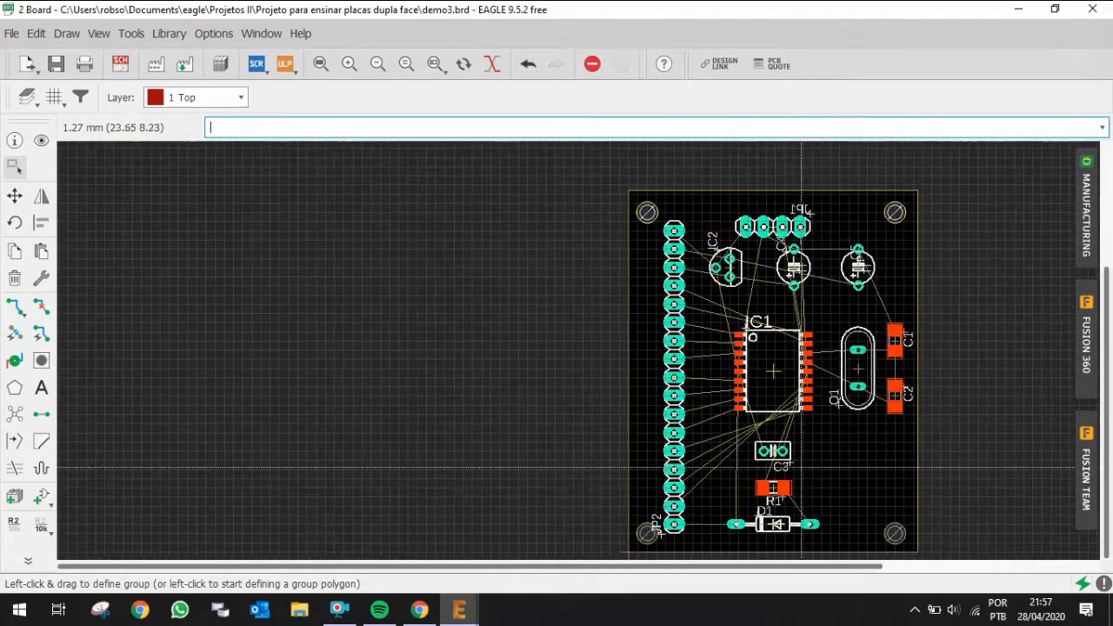
pyautogui.scroll(3, 788, 187)
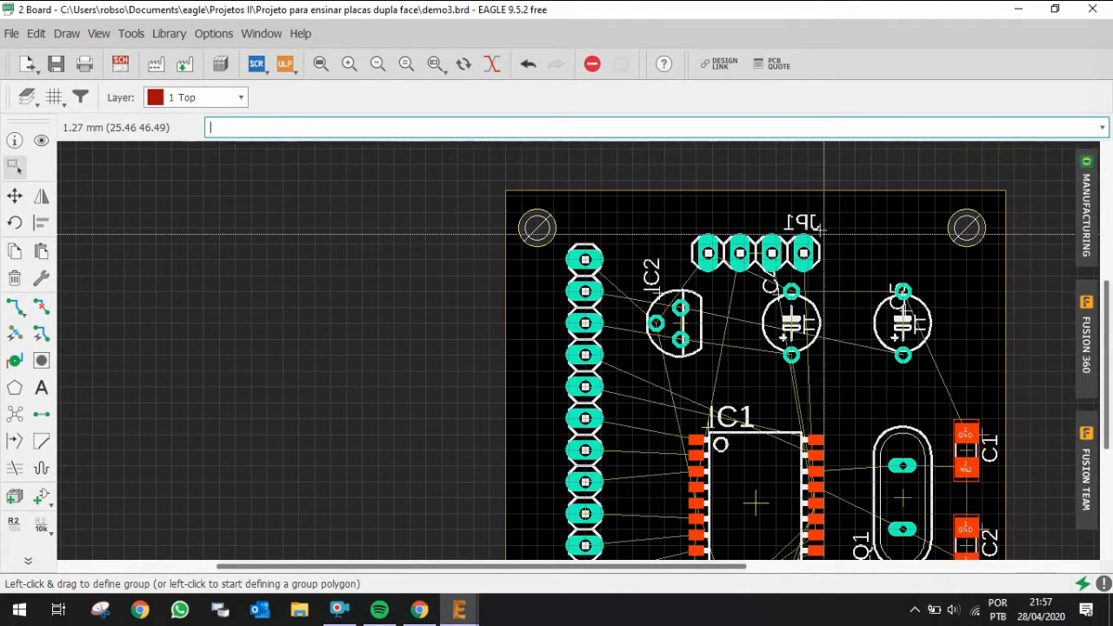
pyautogui.click(311, 73)
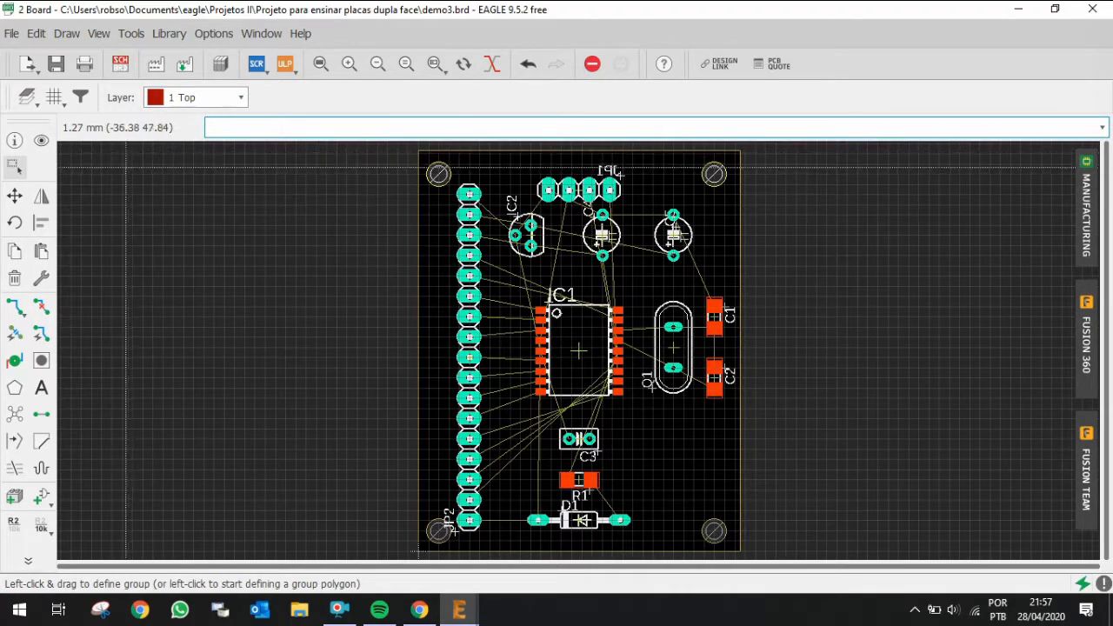
# Step: Apply the Preset_Top layer set to show only the top-side layers
pyautogui.click(27, 98)
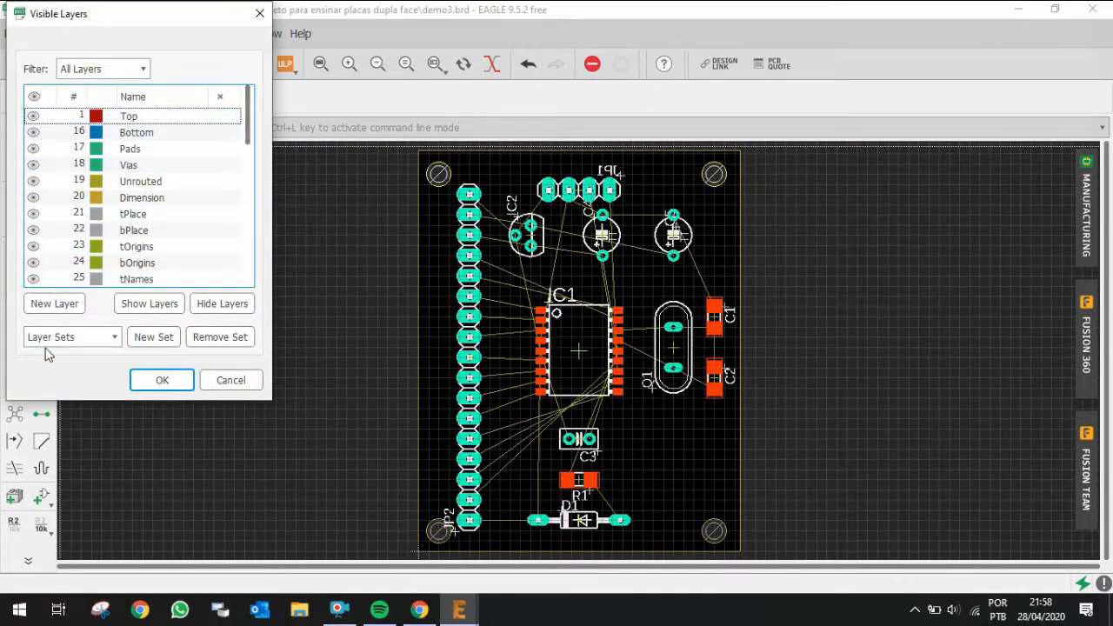
pyautogui.click(69, 337)
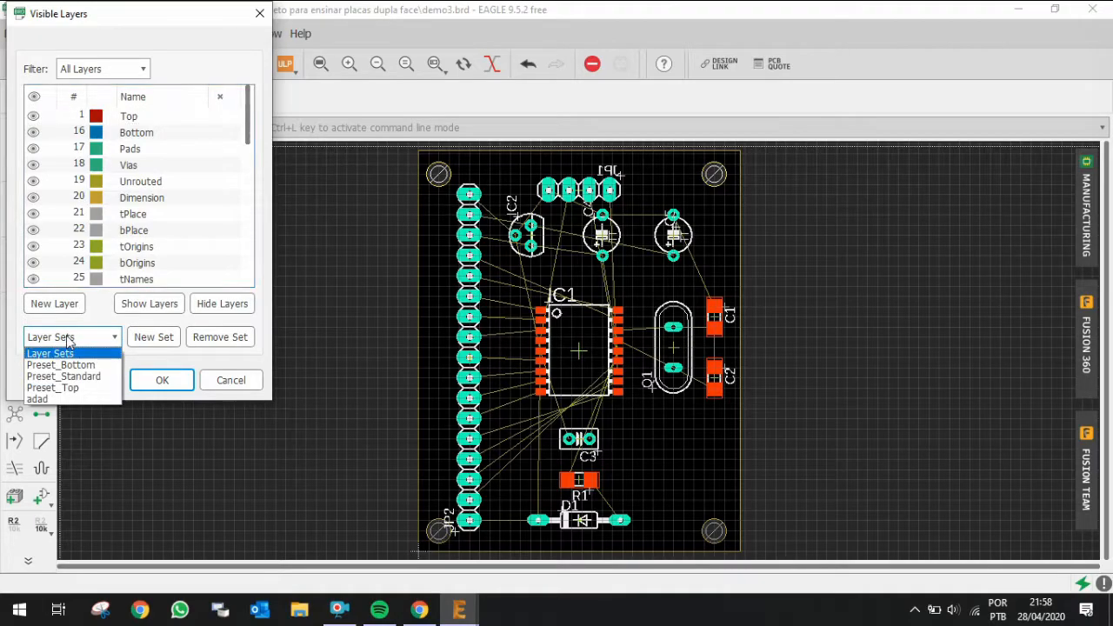
pyautogui.click(54, 387)
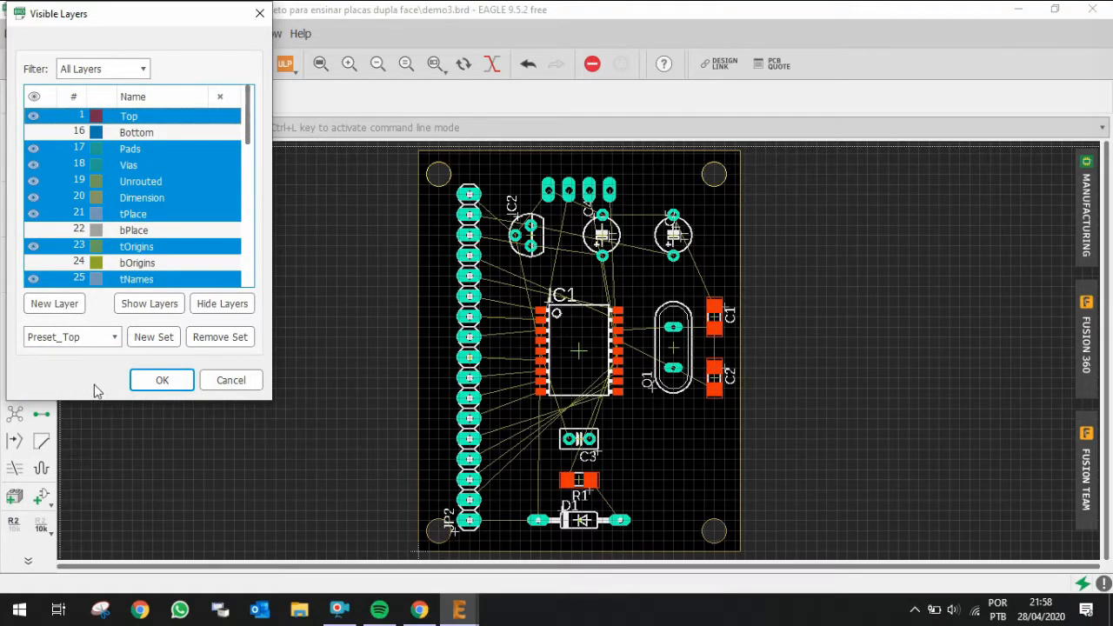
pyautogui.click(160, 380)
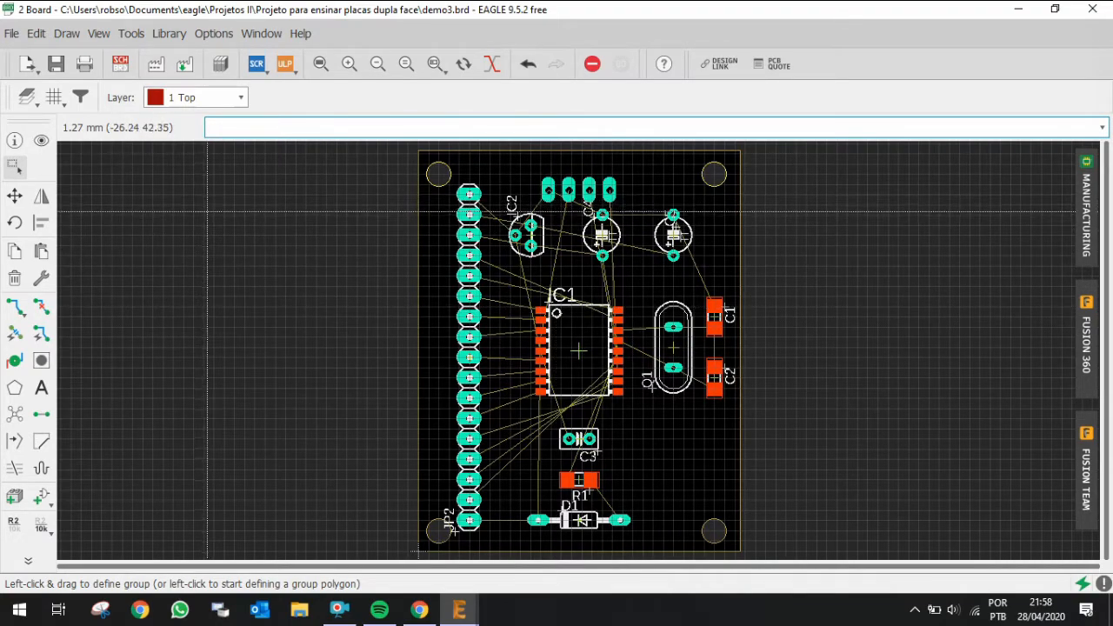
# Step: Apply the Preset_Bottom layer set to show only the bottom-side layers
pyautogui.click(27, 97)
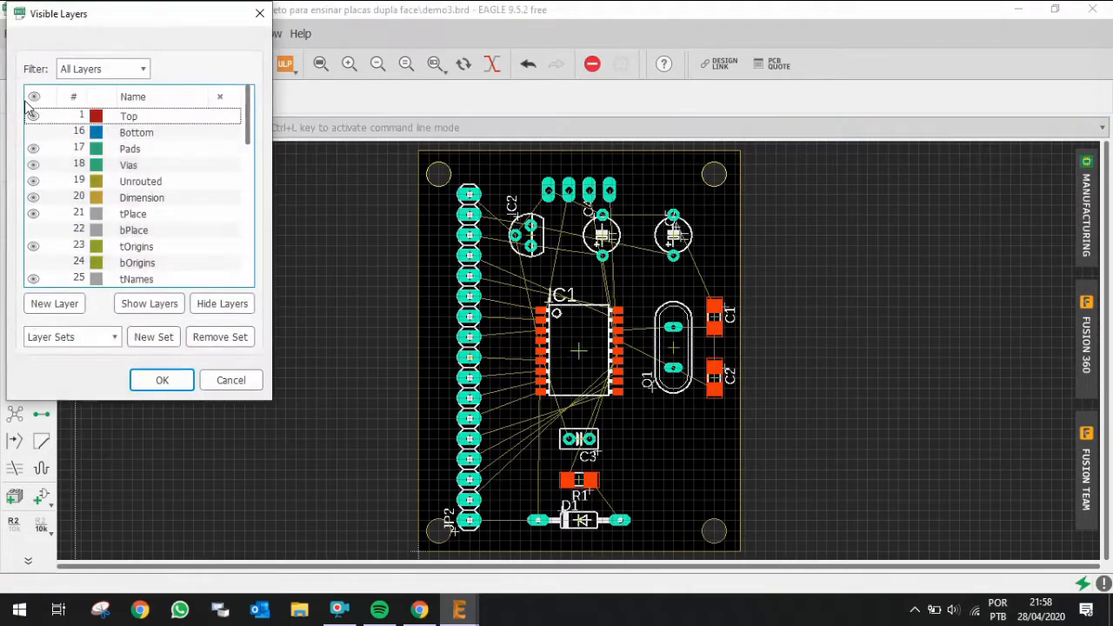
pyautogui.click(73, 339)
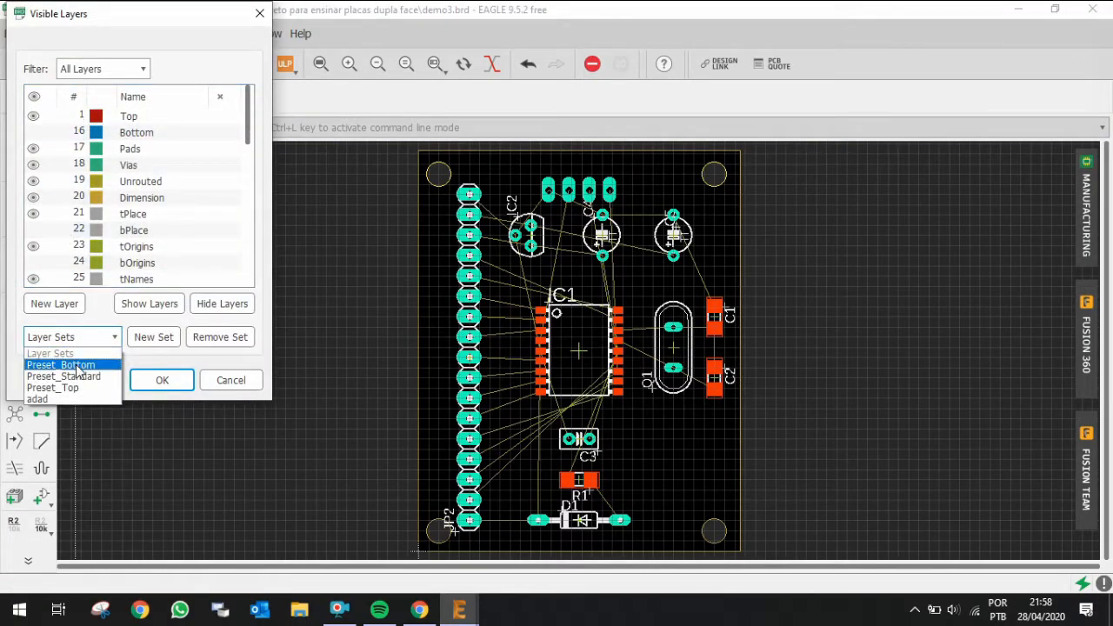
pyautogui.click(77, 367)
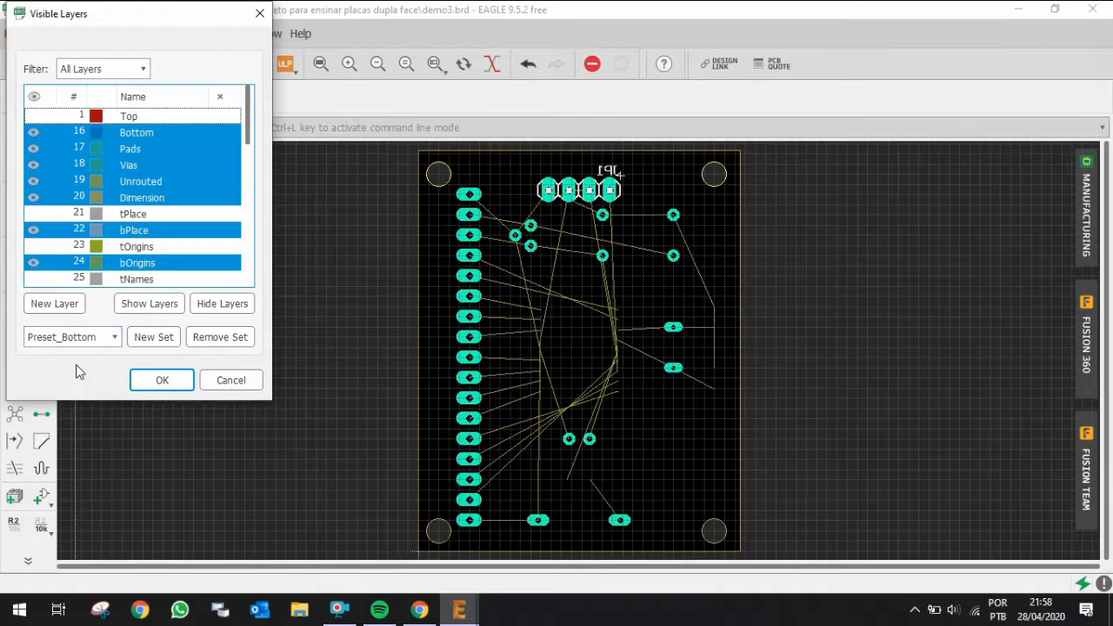
pyautogui.click(160, 381)
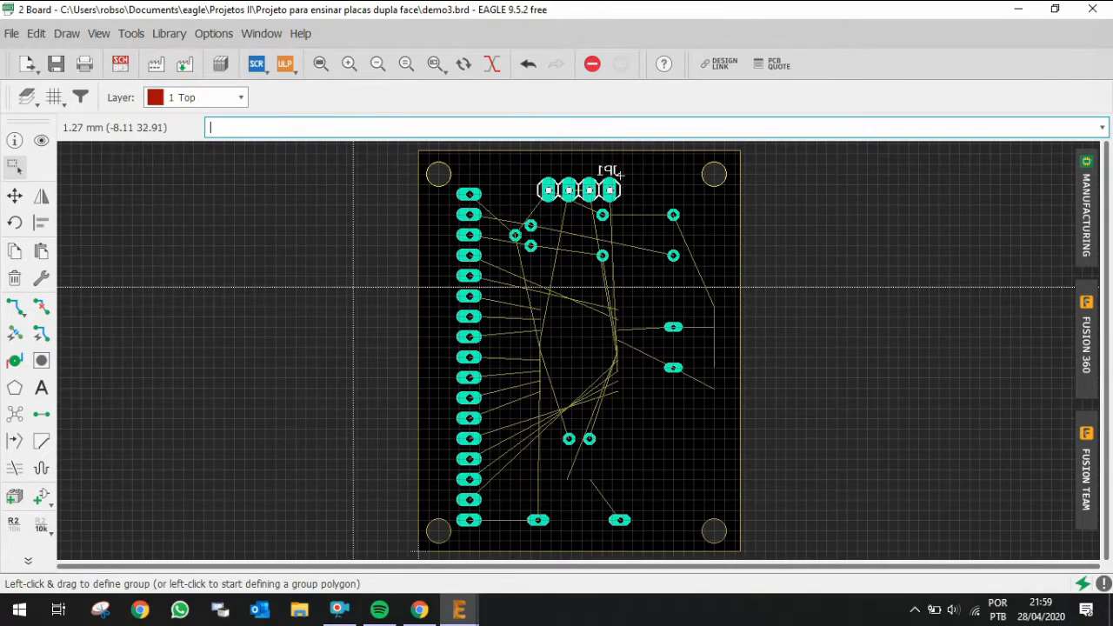
# Step: Apply the Preset_Standard layer set to show all board layers again
pyautogui.click(22, 110)
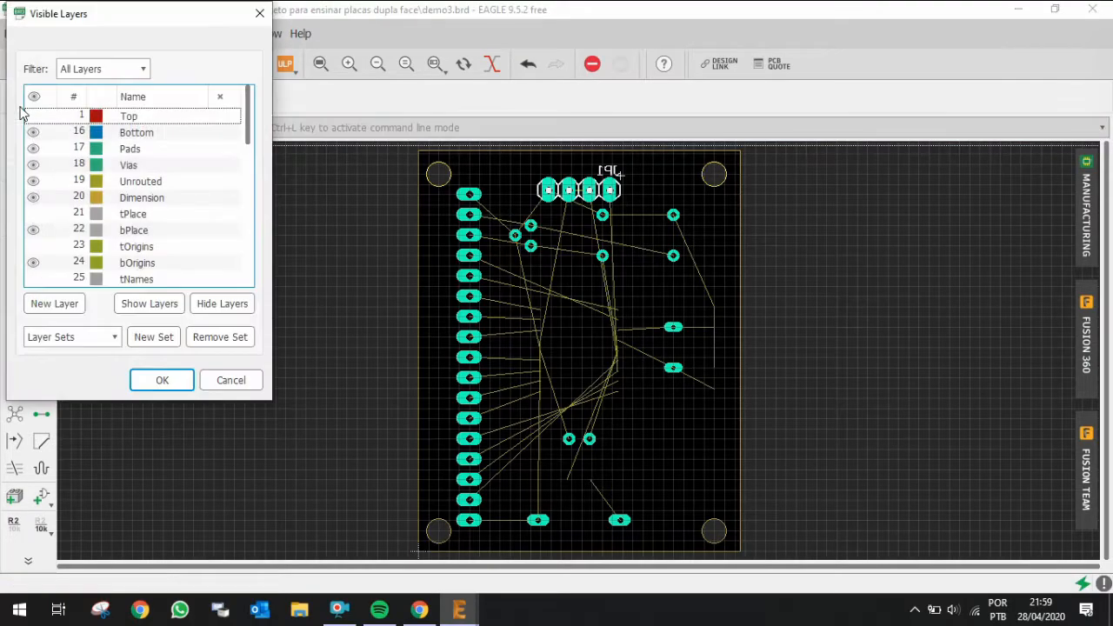
pyautogui.click(52, 338)
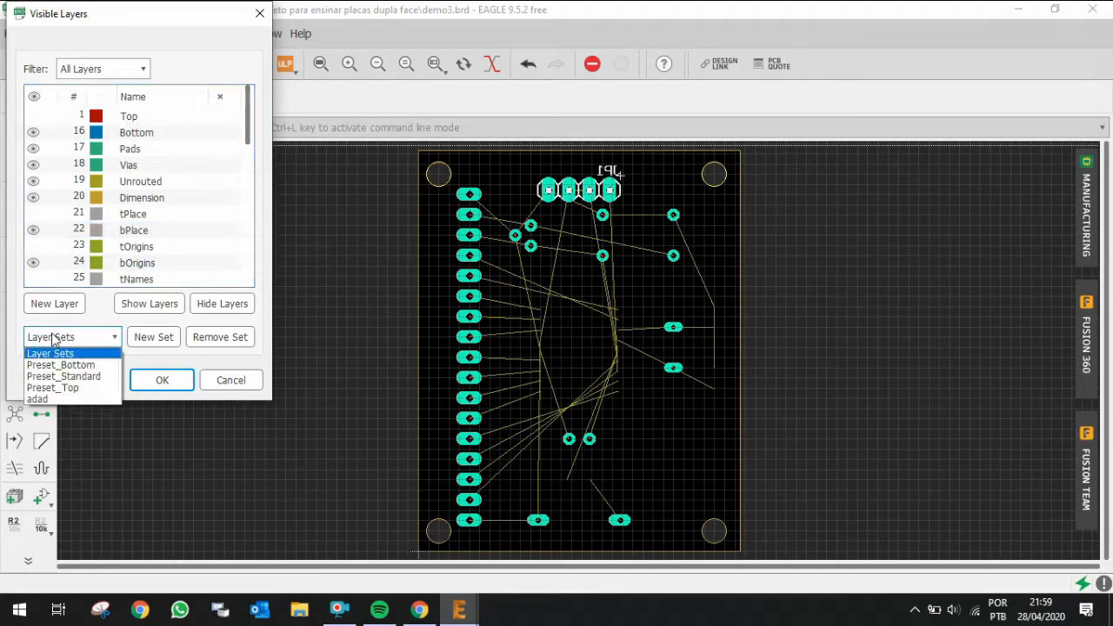
pyautogui.click(63, 377)
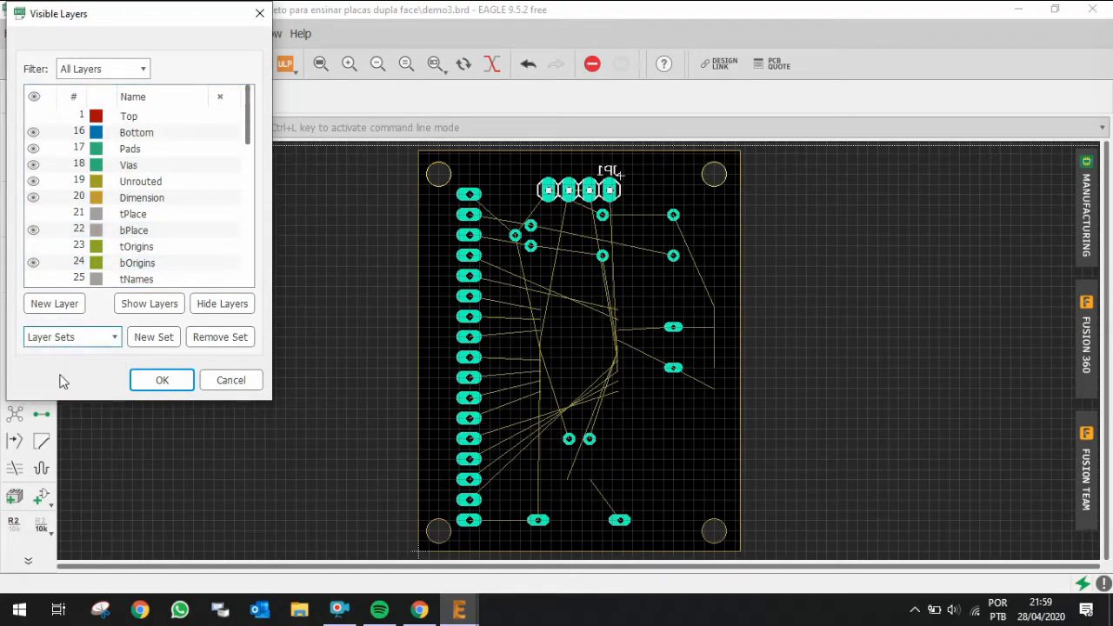
pyautogui.click(162, 382)
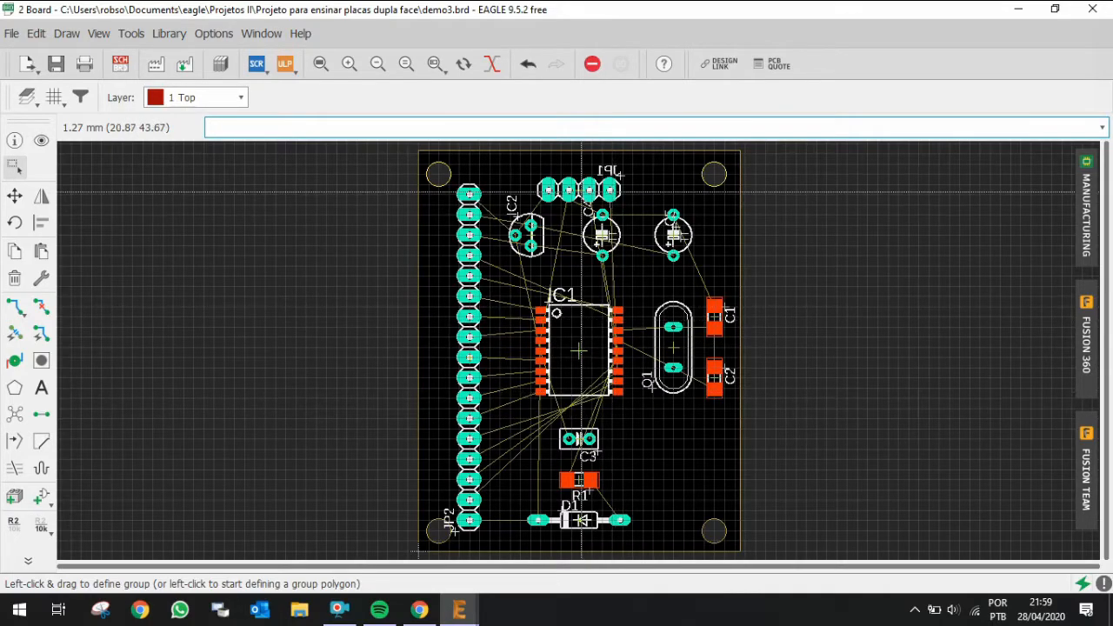
# Step: Start the Route tool and set the trace width to 0.6096
pyautogui.scroll(3, 523, 207)
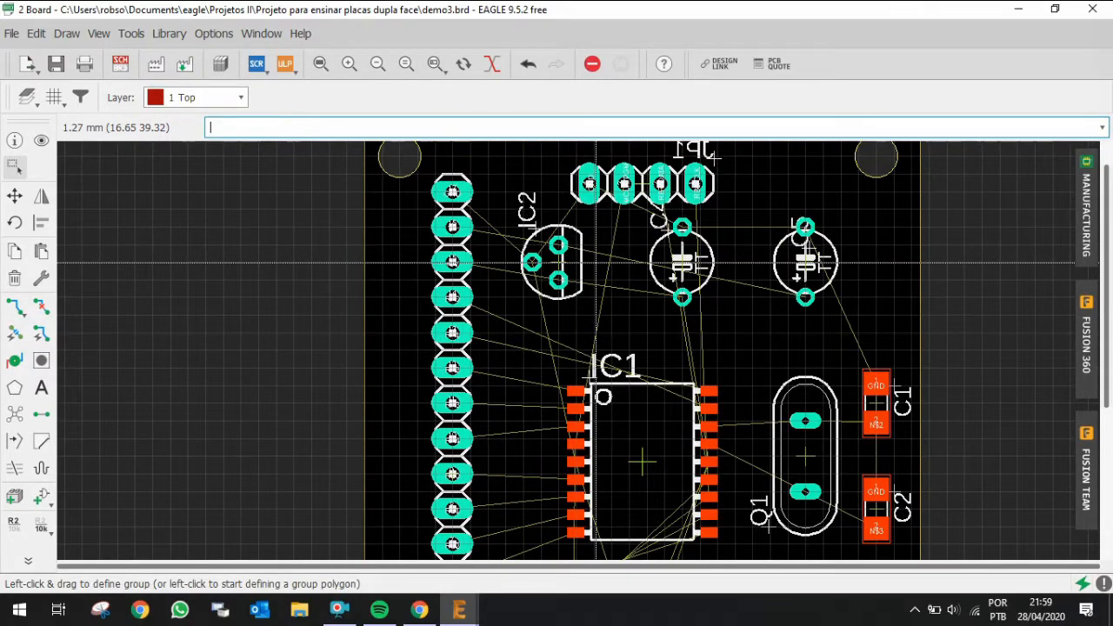
pyautogui.scroll(-3, 595, 262)
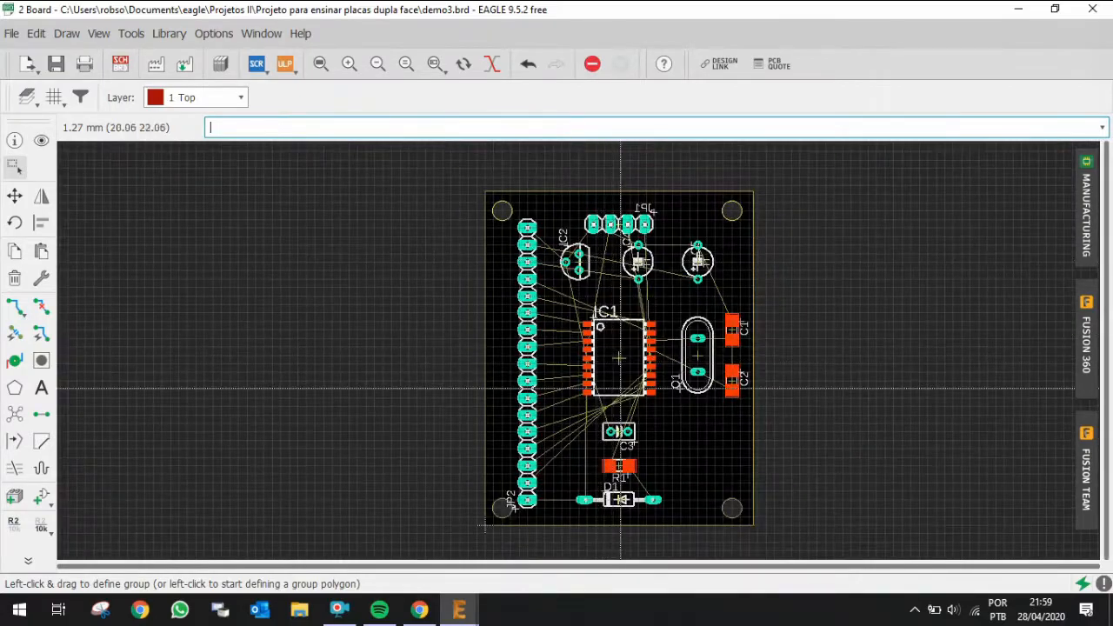
pyautogui.scroll(1, 617, 500)
pyautogui.scroll(2, 616, 499)
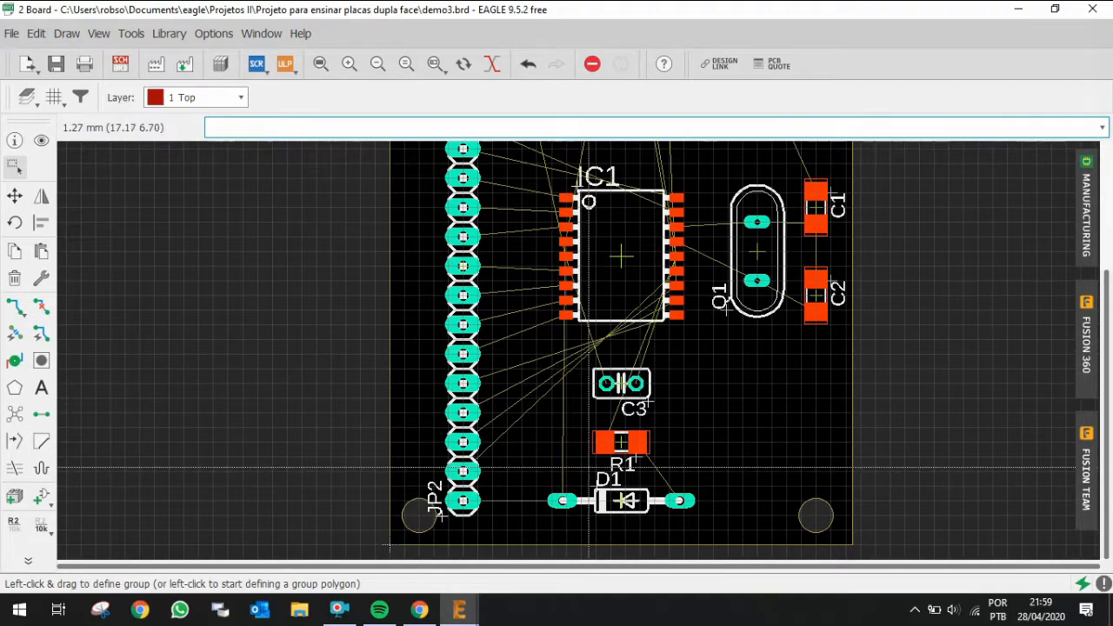
pyautogui.scroll(-3, 557, 350)
pyautogui.scroll(1, 580, 218)
pyautogui.scroll(2, 581, 217)
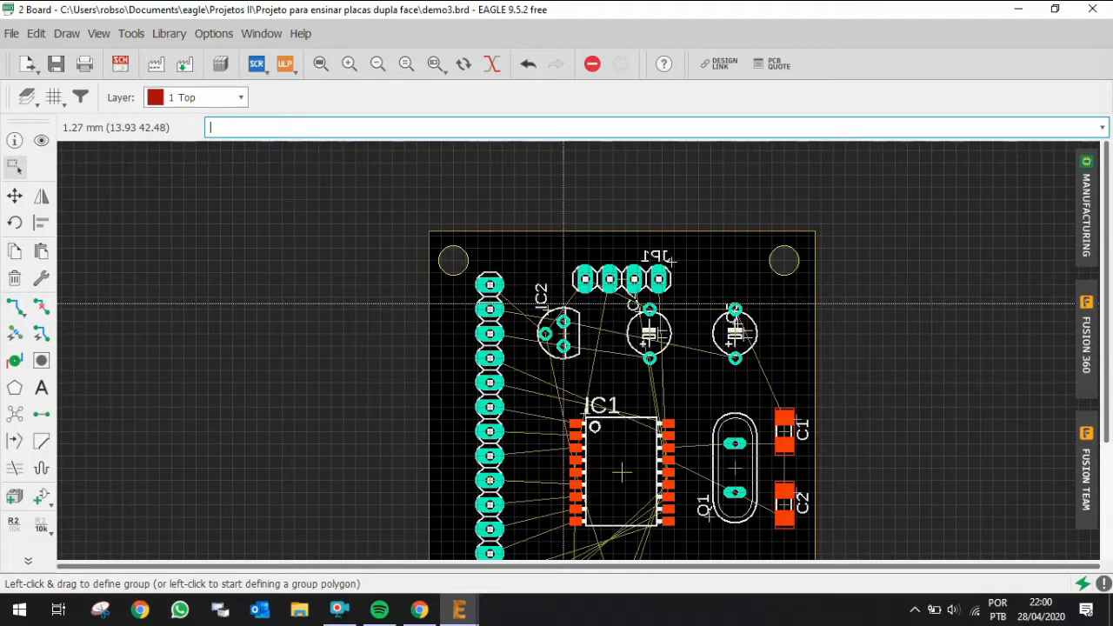
pyautogui.click(15, 306)
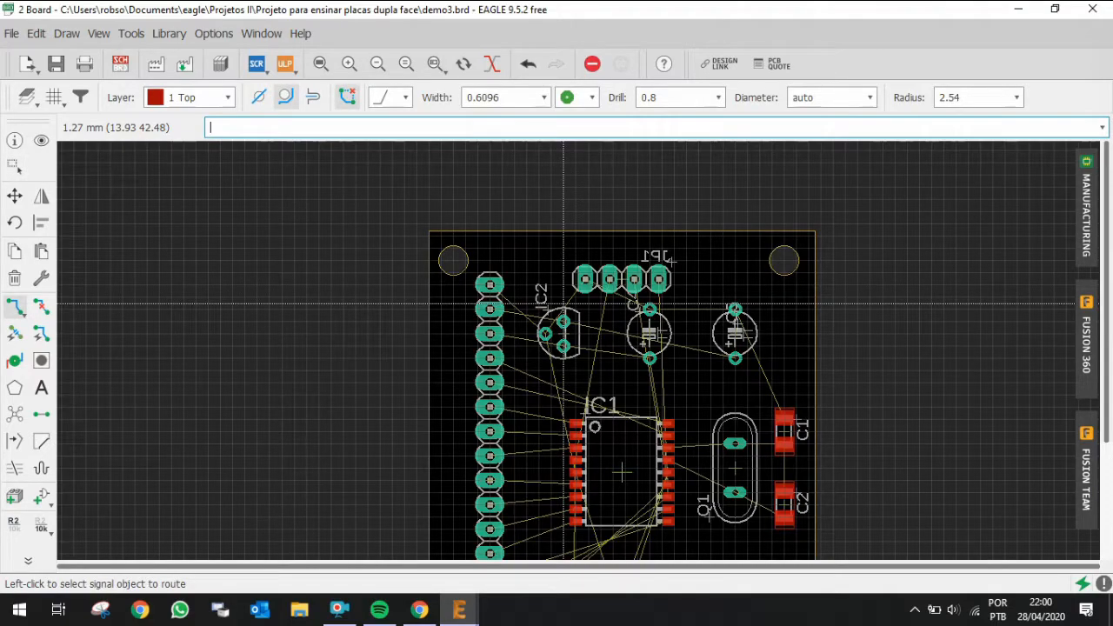
pyautogui.click(13, 309)
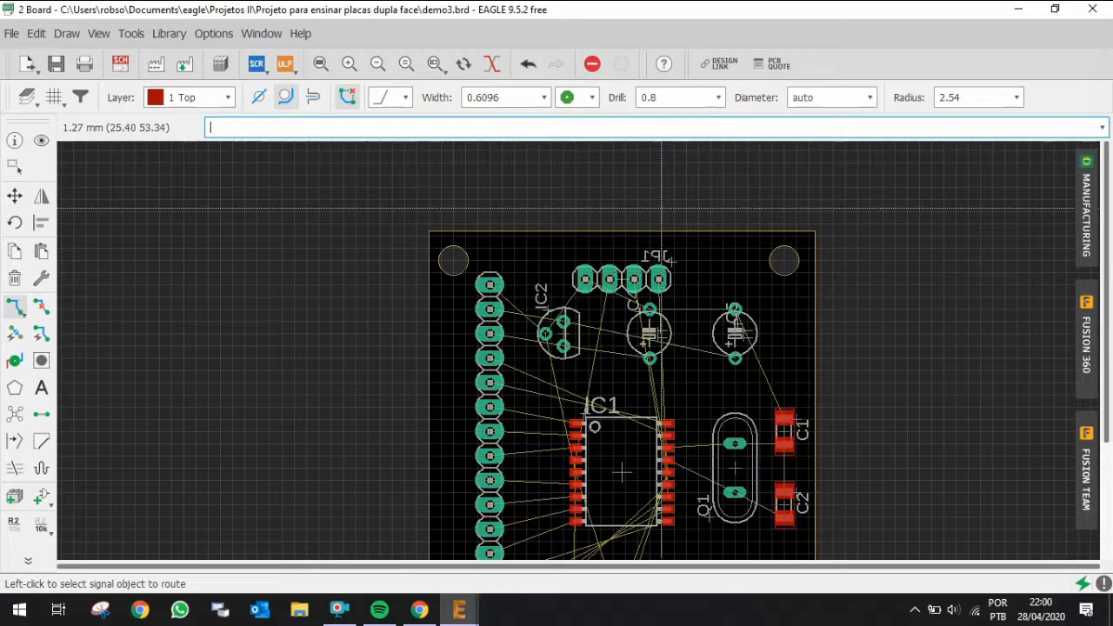
pyautogui.click(507, 97)
pyautogui.click(542, 98)
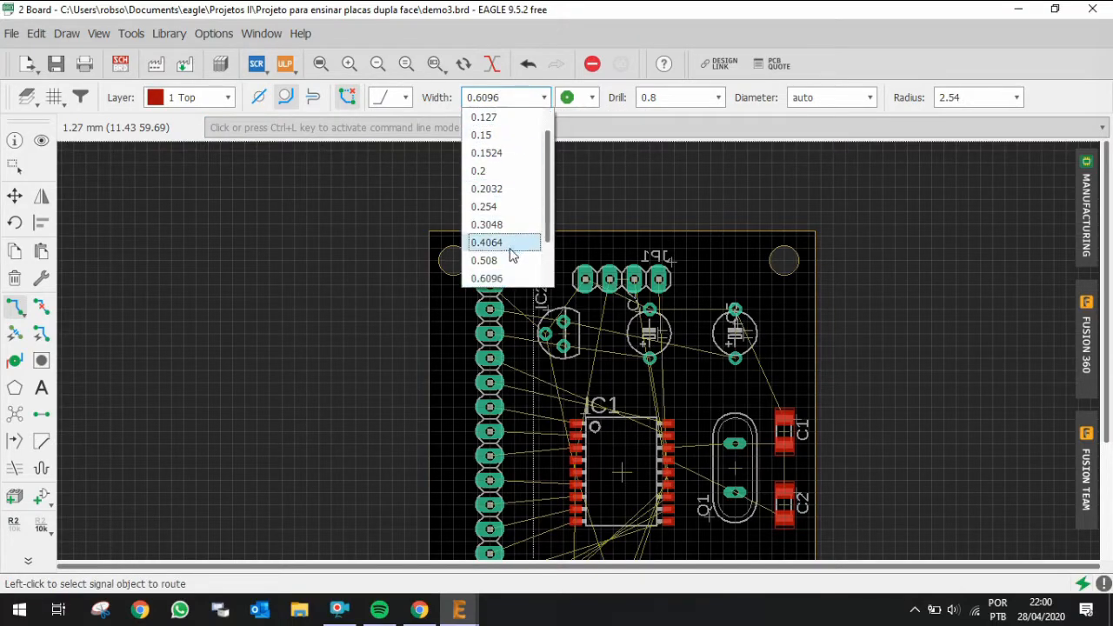
pyautogui.click(511, 243)
pyautogui.click(542, 99)
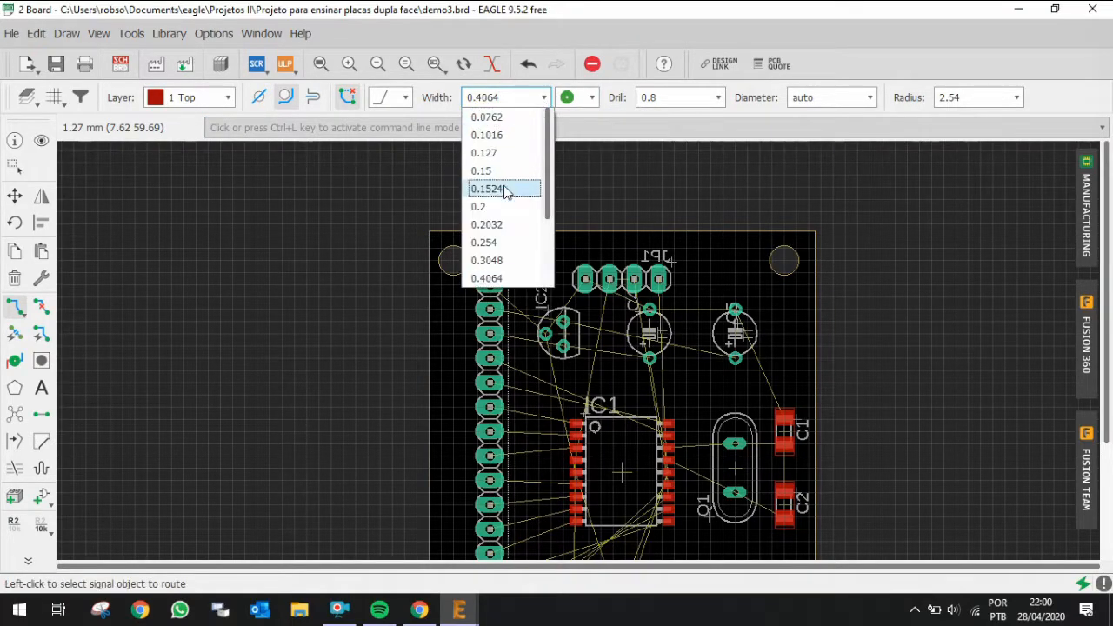
pyautogui.scroll(-1, 503, 213)
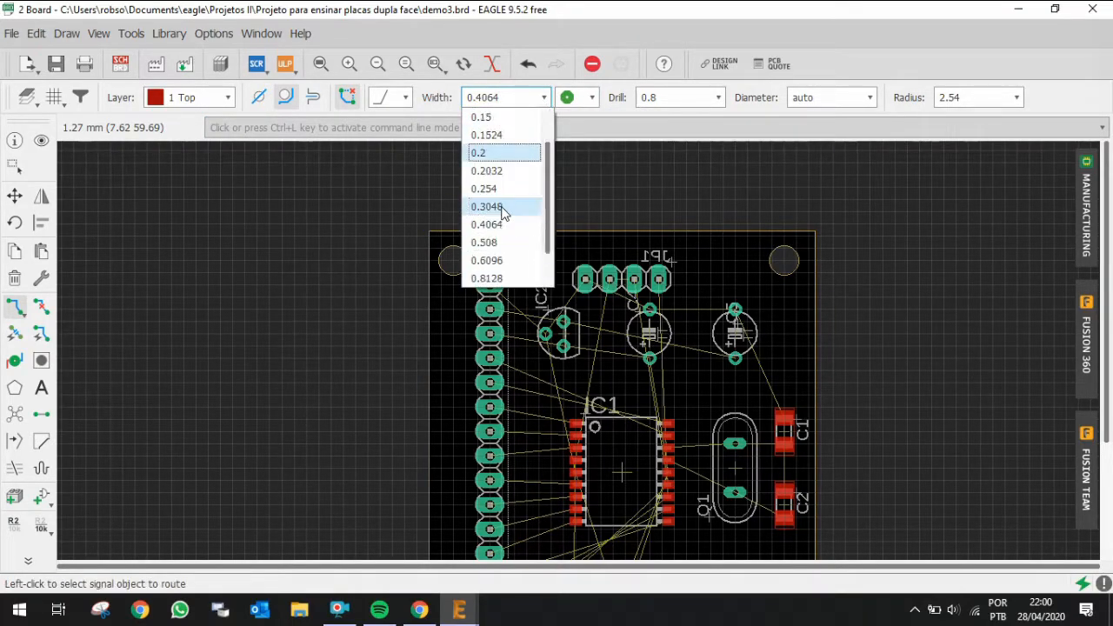
pyautogui.click(503, 261)
# Step: Set the trace width to 0.6096 and route a bottom-layer GND trace from the connector's GND pad to IC2's GND pin
pyautogui.scroll(3, 530, 288)
pyautogui.click(470, 279)
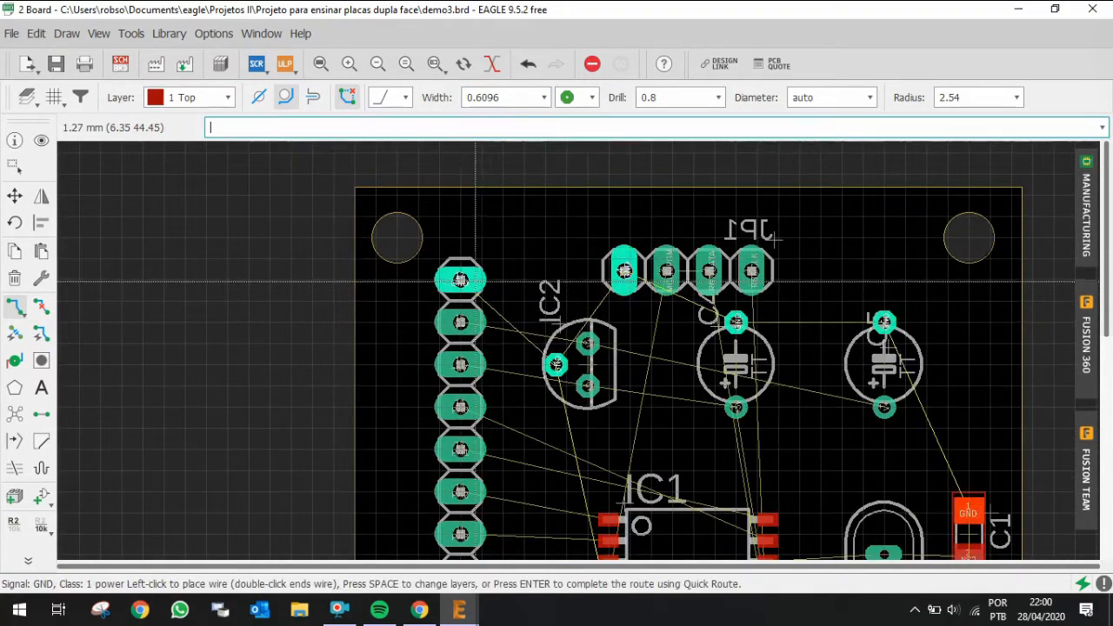
pyautogui.press('Escape')
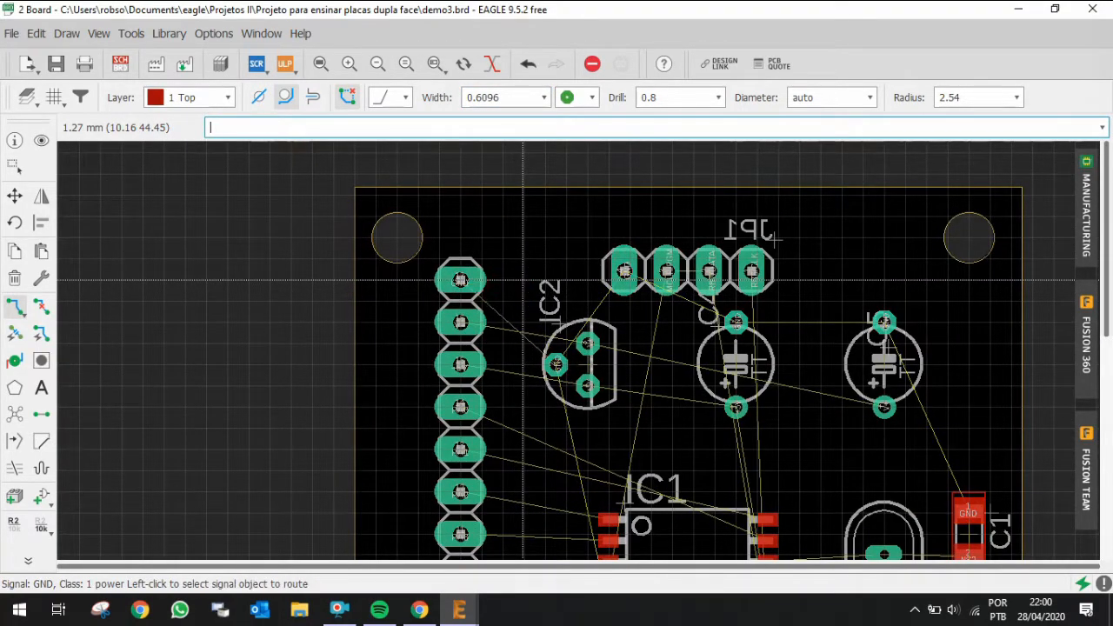
pyautogui.scroll(-3, 523, 279)
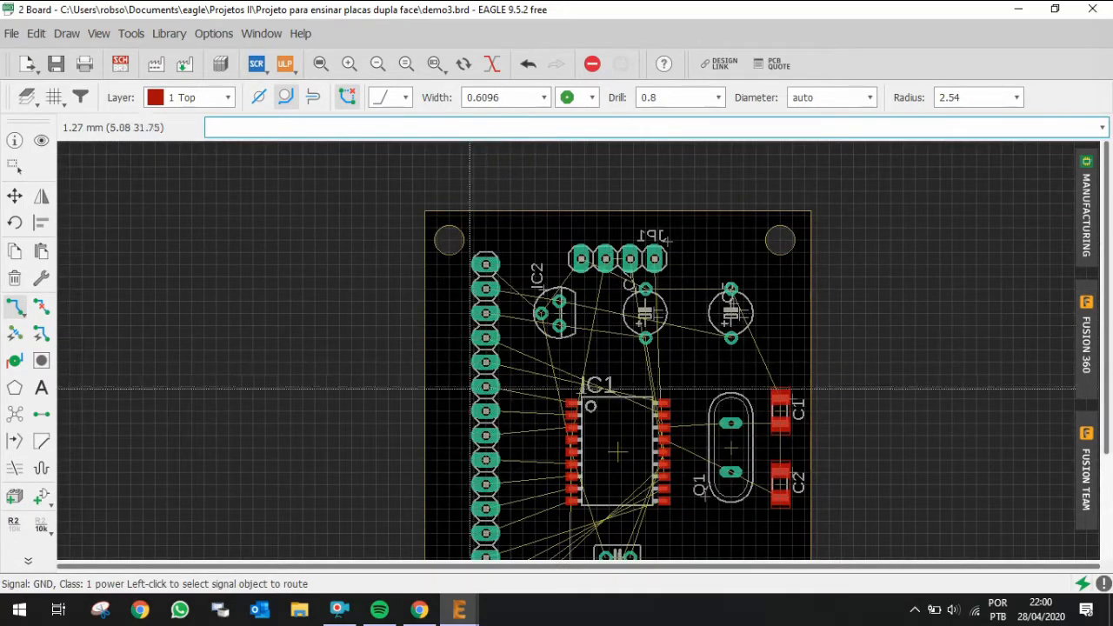
pyautogui.scroll(-1, 485, 469)
pyautogui.scroll(-2, 495, 448)
pyautogui.scroll(4, 503, 190)
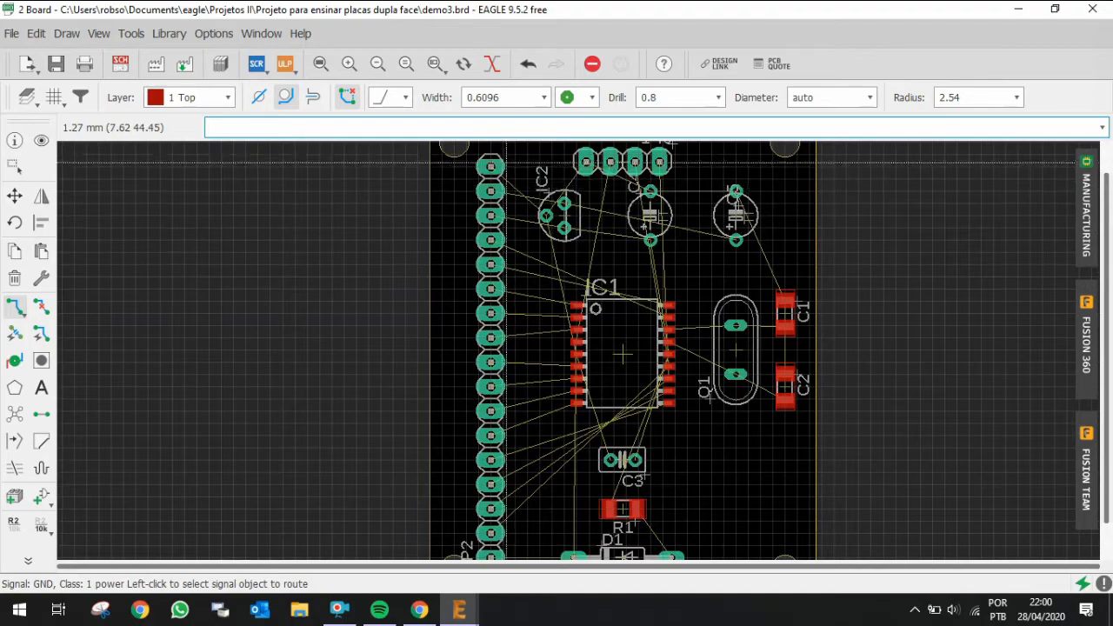
pyautogui.scroll(2, 496, 153)
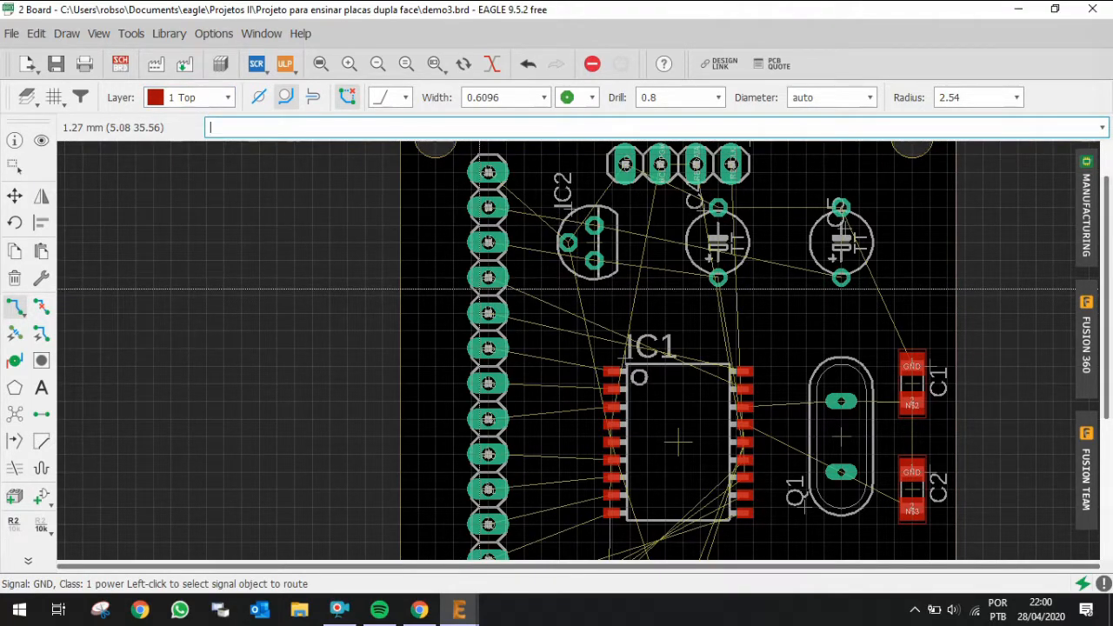
pyautogui.middleClick(465, 290)
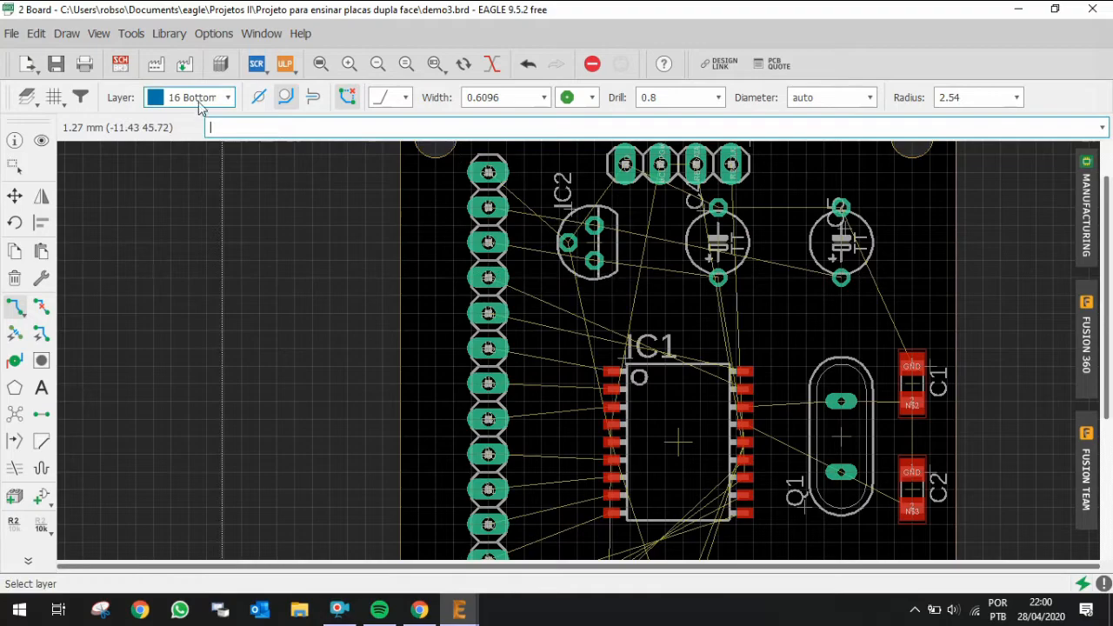
pyautogui.click(488, 172)
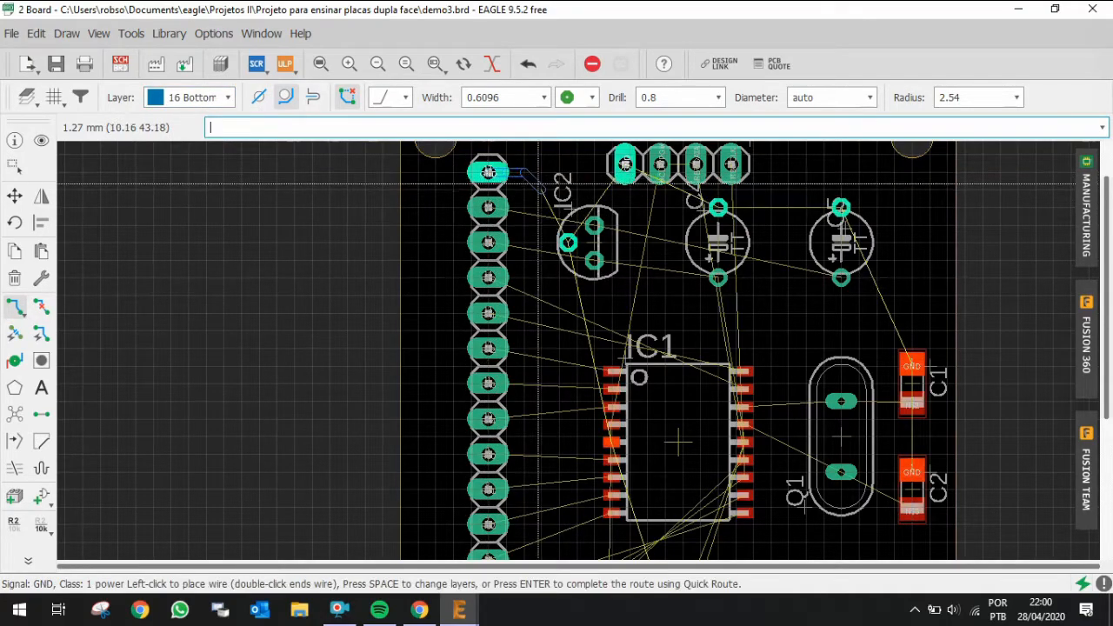
pyautogui.scroll(1, 559, 205)
pyautogui.scroll(1, 559, 206)
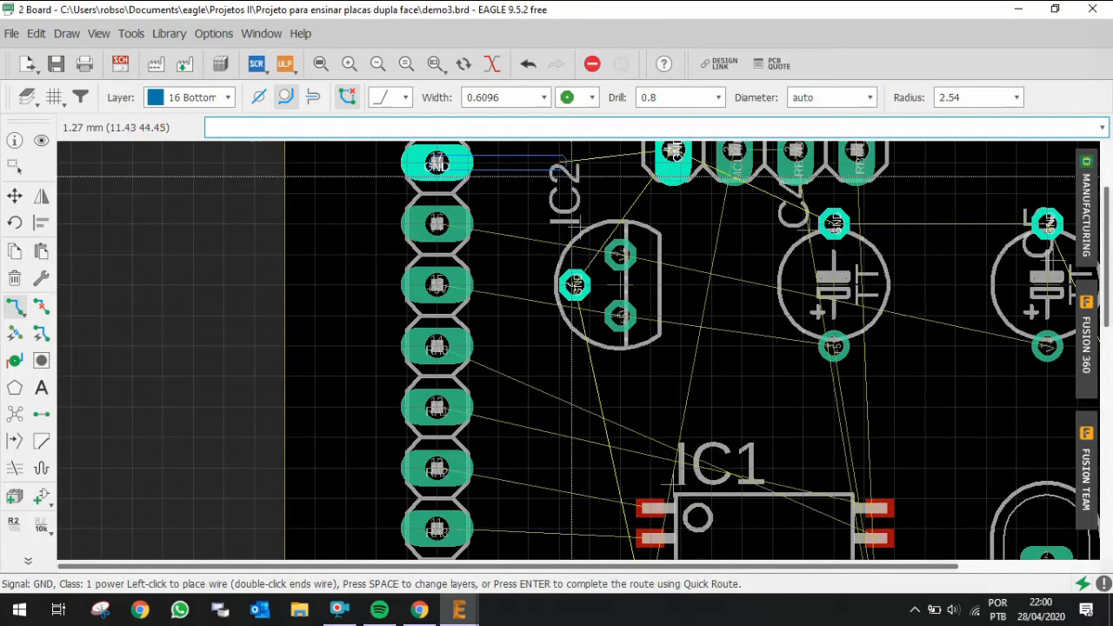
pyautogui.click(571, 205)
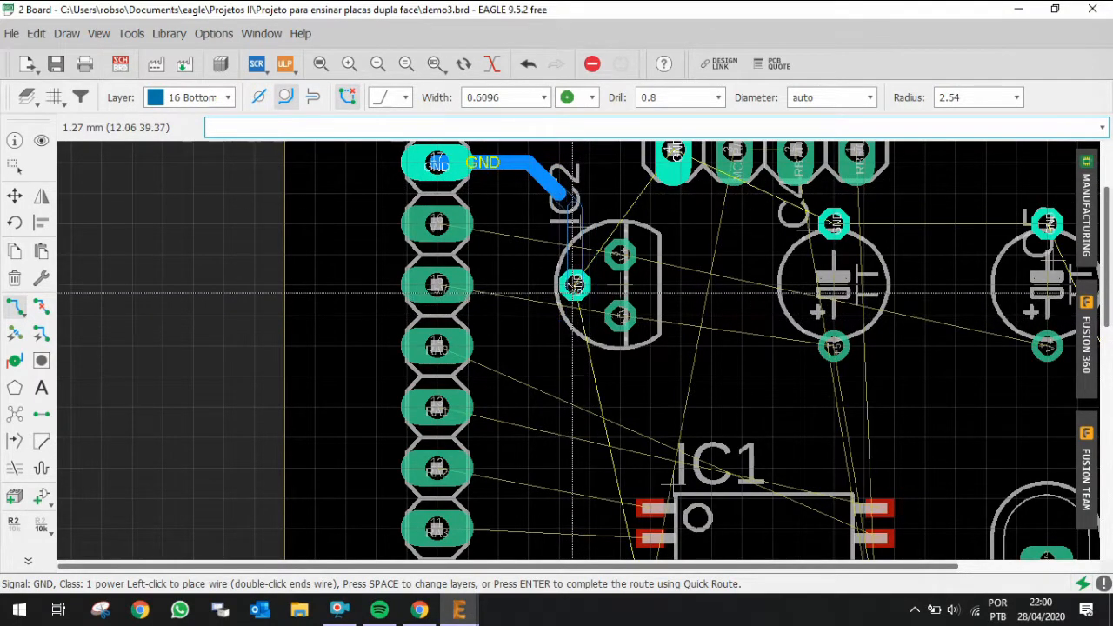
pyautogui.click(571, 290)
pyautogui.scroll(-4, 572, 289)
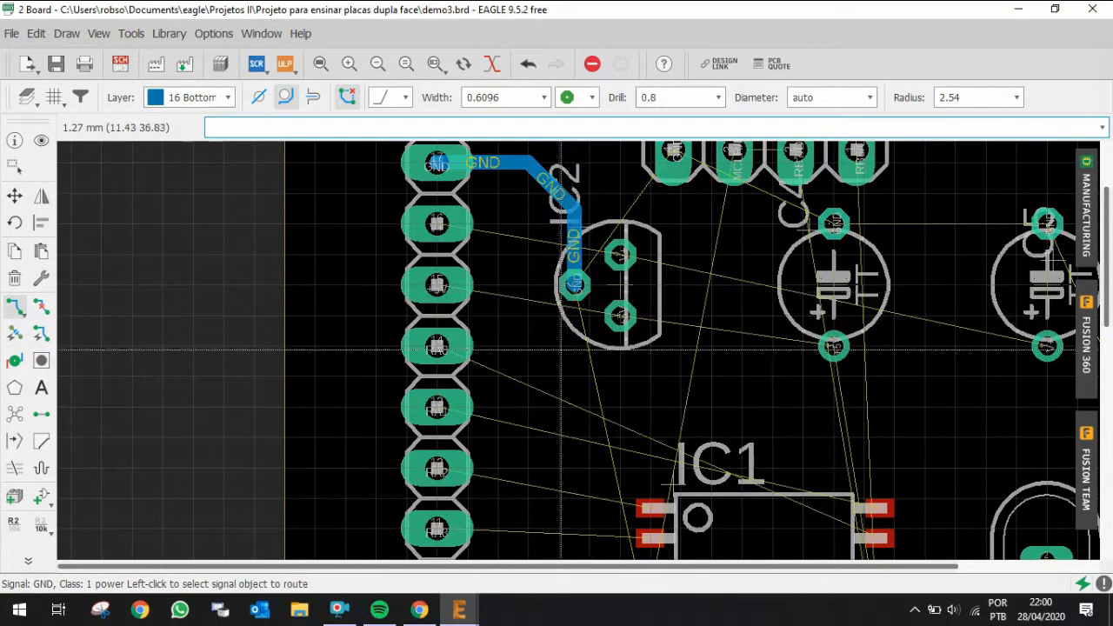
pyautogui.scroll(4, 654, 157)
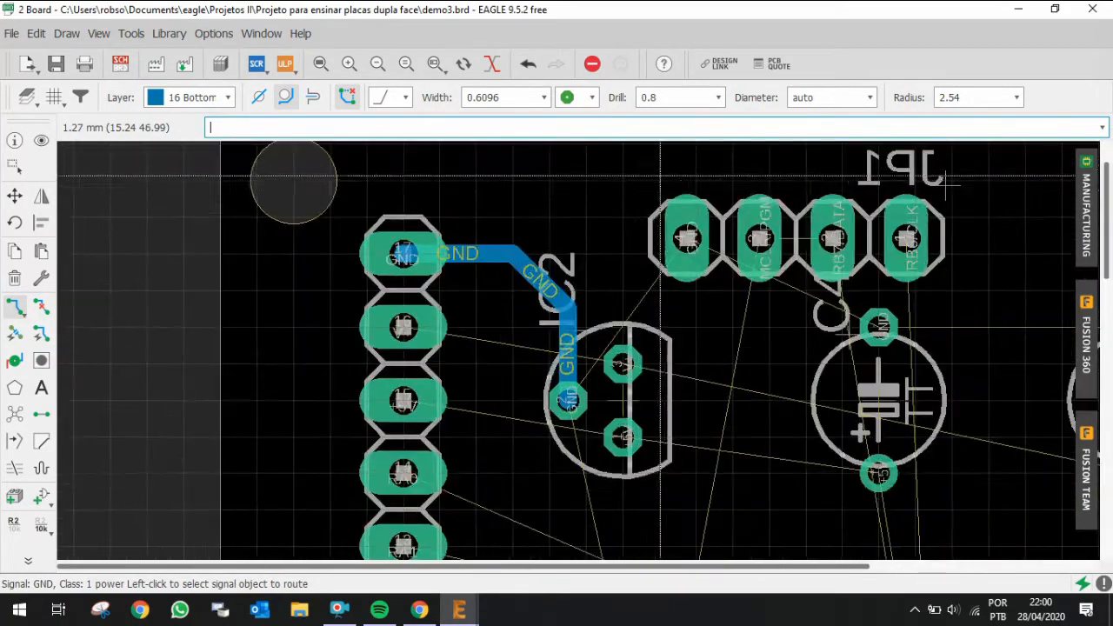
pyautogui.click(665, 188)
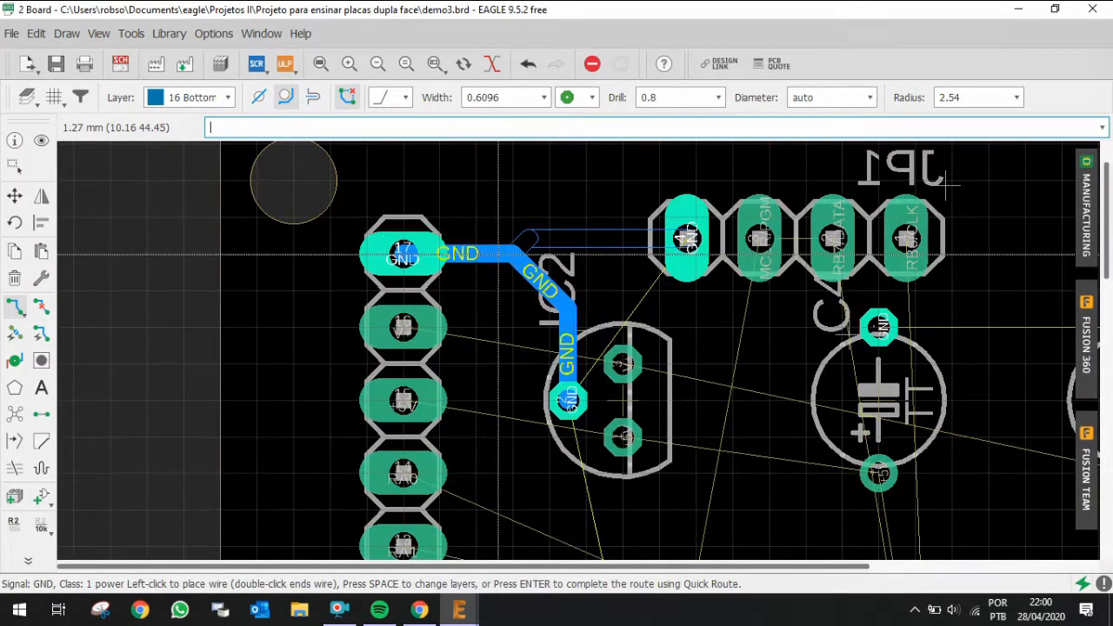
pyautogui.press('Escape')
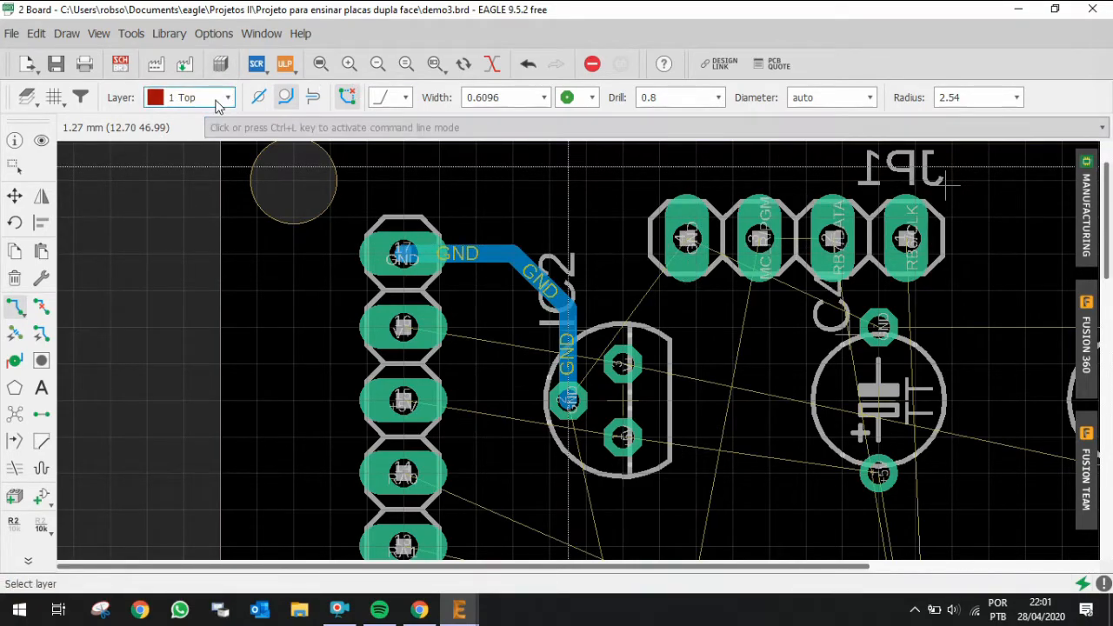
# Step: Route a top-layer GND trace from JP1 pin 4 down to IC2's GND pin
pyautogui.middleClick(261, 229)
pyautogui.middleClick(261, 229)
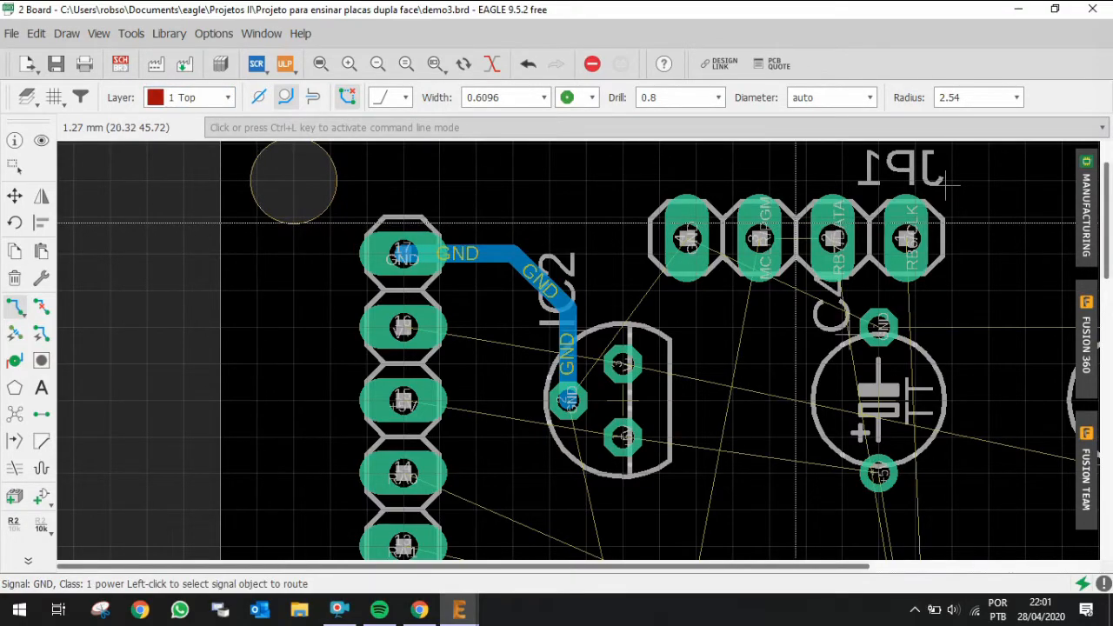
pyautogui.click(687, 248)
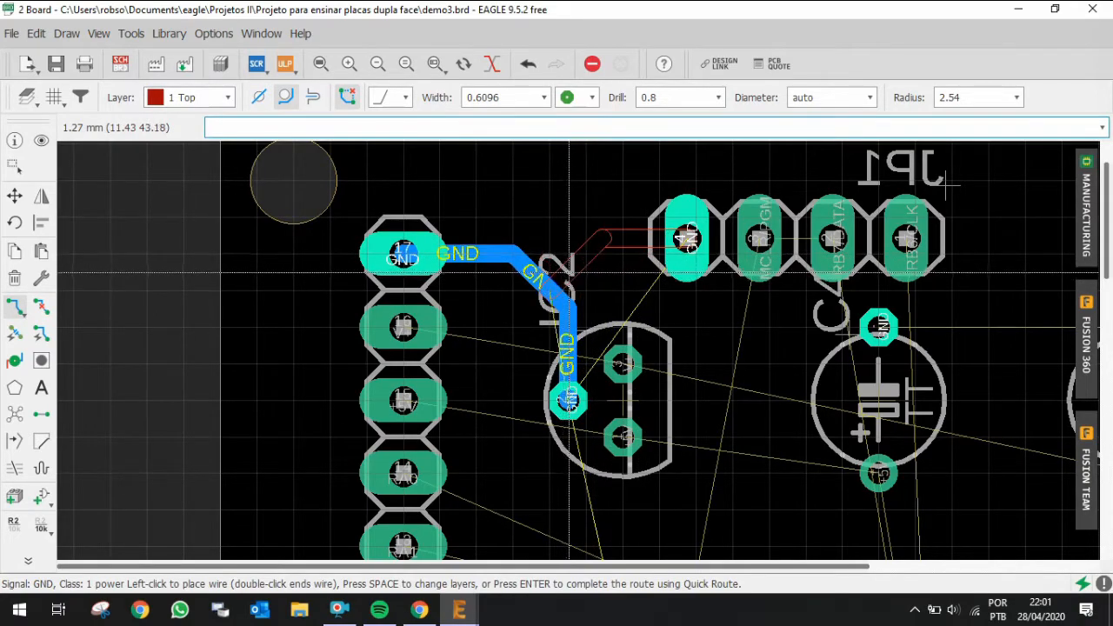
pyautogui.click(571, 267)
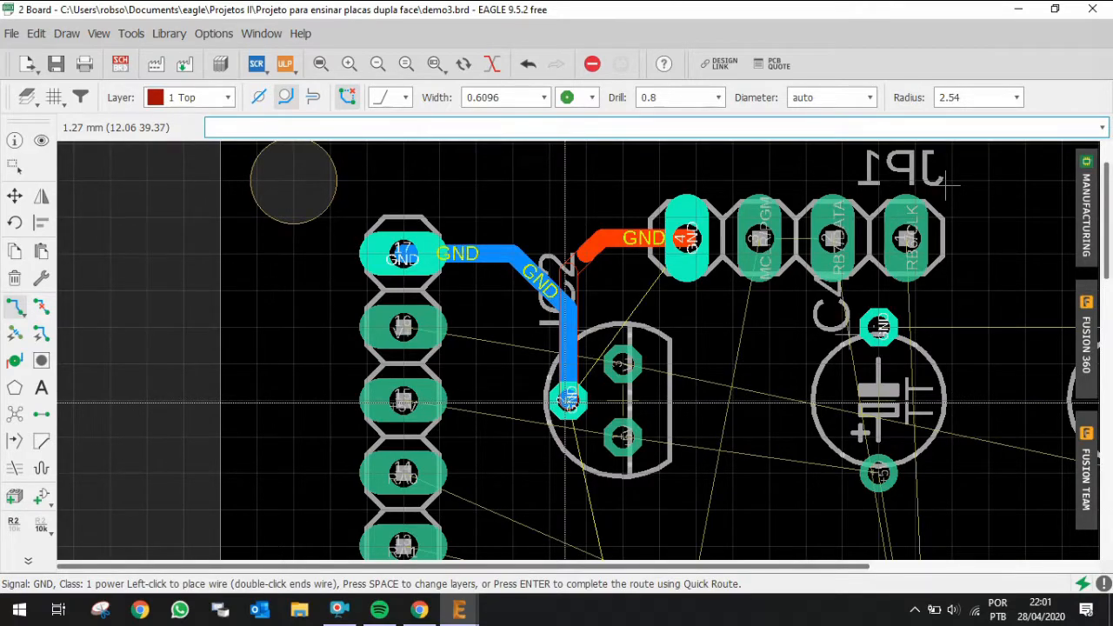
pyautogui.click(566, 400)
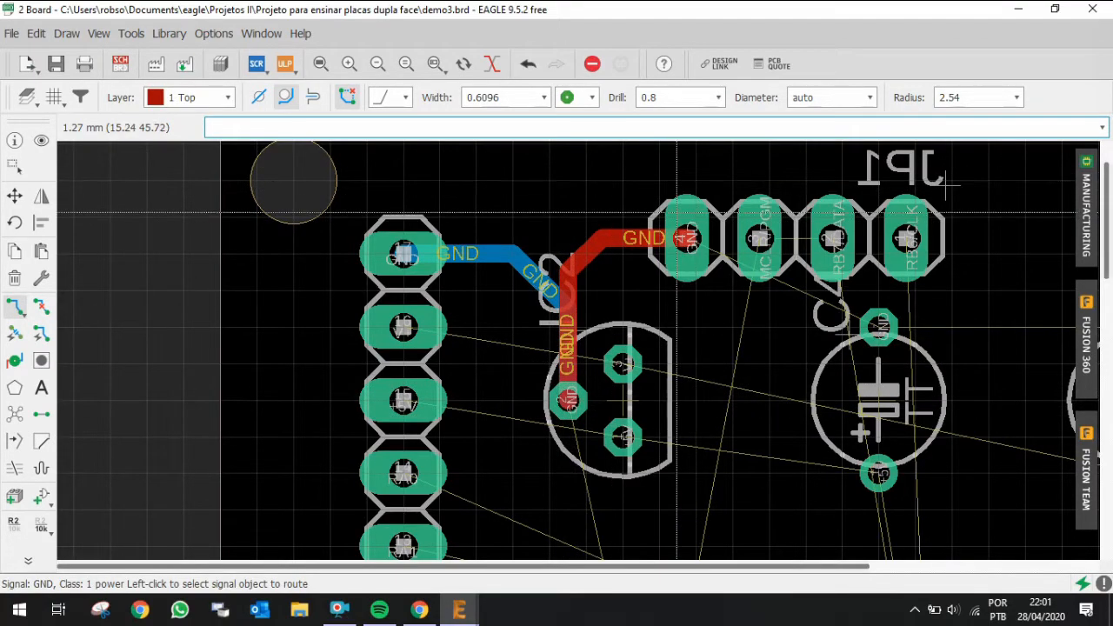
pyautogui.click(692, 245)
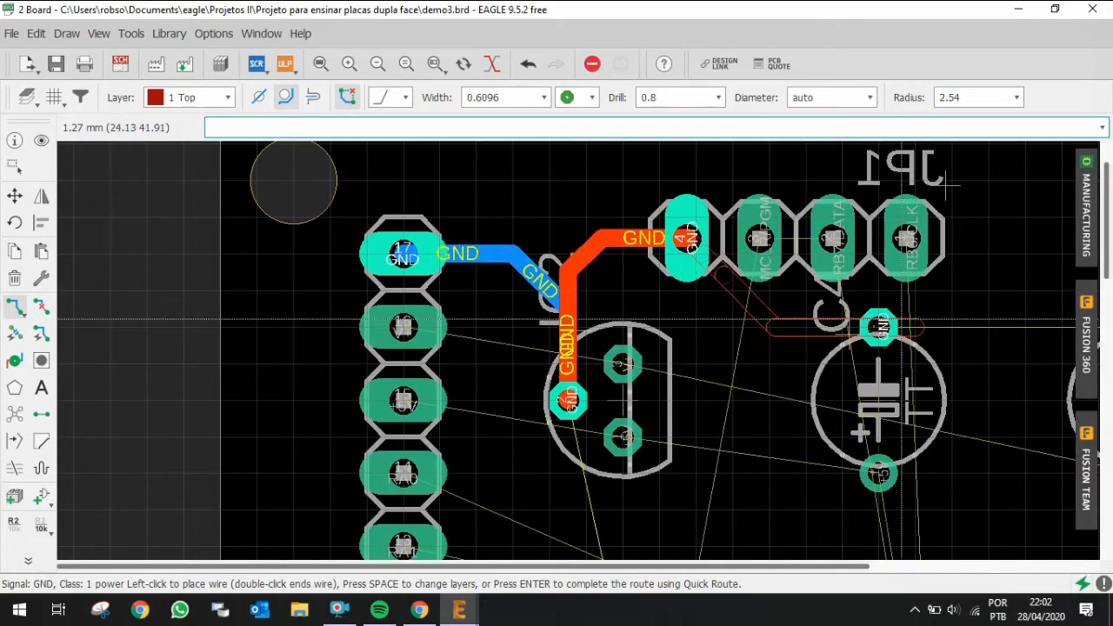
pyautogui.click(742, 345)
pyautogui.click(870, 329)
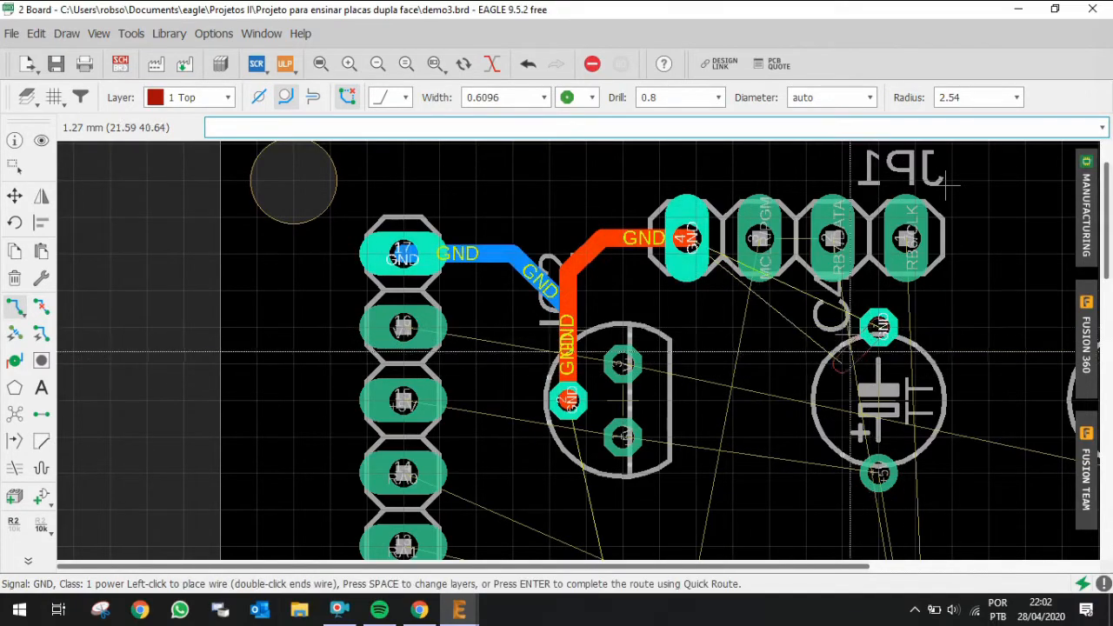
pyautogui.press('Escape')
# Step: Switch to the bottom layer and Quick Route the GND connection between the C4 and C5 GND pads
pyautogui.press('space')
pyautogui.click(877, 331)
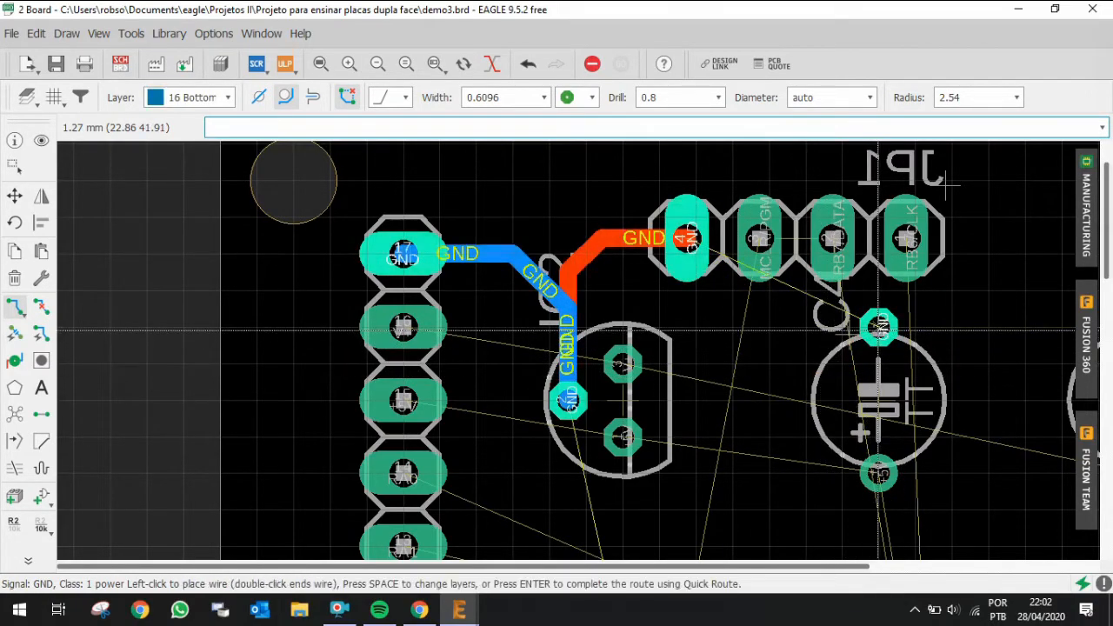
pyautogui.scroll(-5, 838, 382)
pyautogui.scroll(3, 975, 370)
pyautogui.scroll(3, 975, 371)
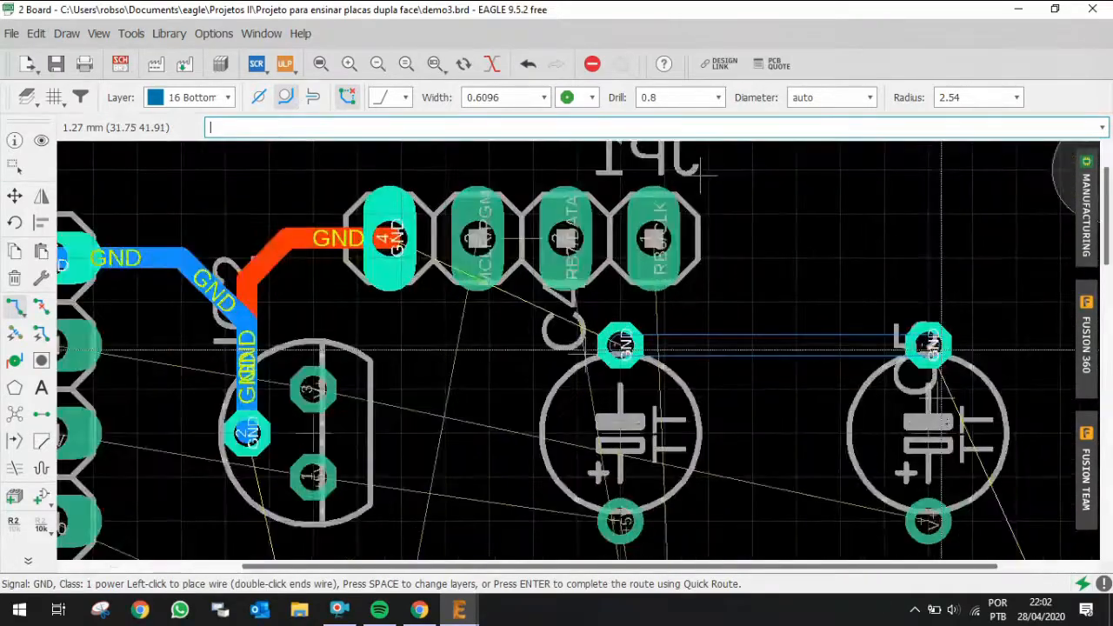
pyautogui.press('Return')
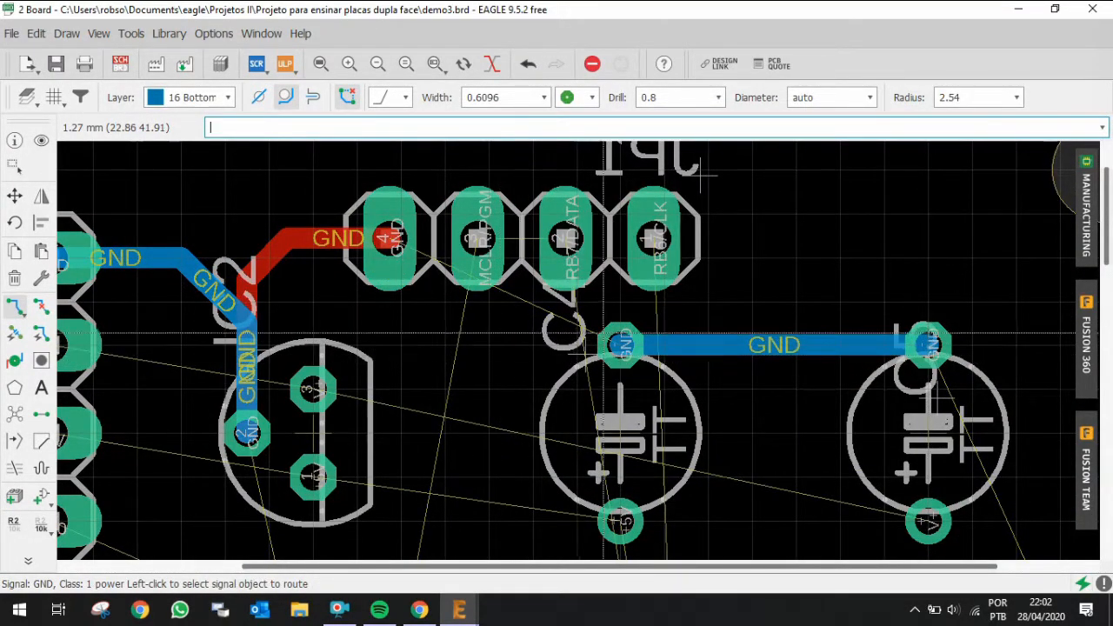
# Step: Route a bottom-layer GND trace from C4's GND pad down around IC2 to IC2's GND pin
pyautogui.click(435, 386)
pyautogui.scroll(-3, 400, 475)
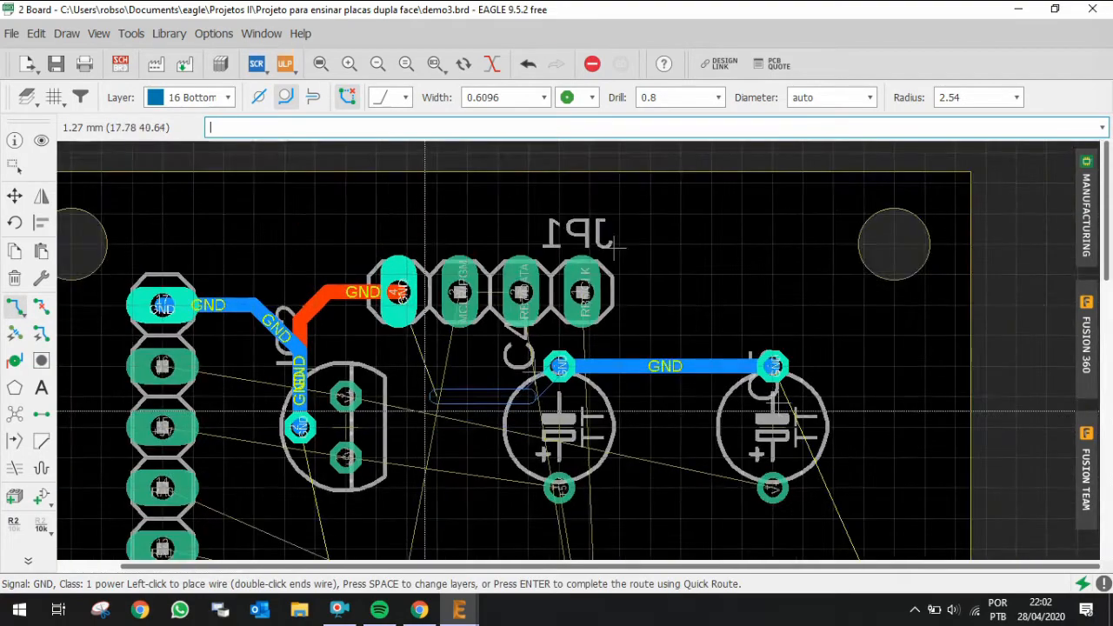
pyautogui.scroll(3, 400, 474)
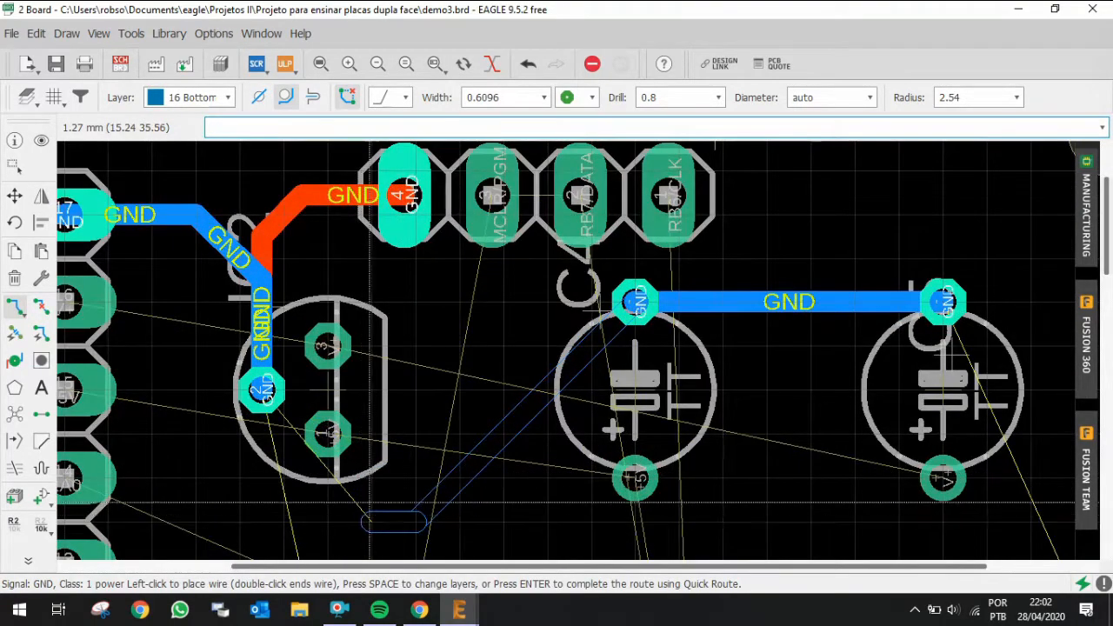
pyautogui.press('Escape')
pyautogui.click(620, 302)
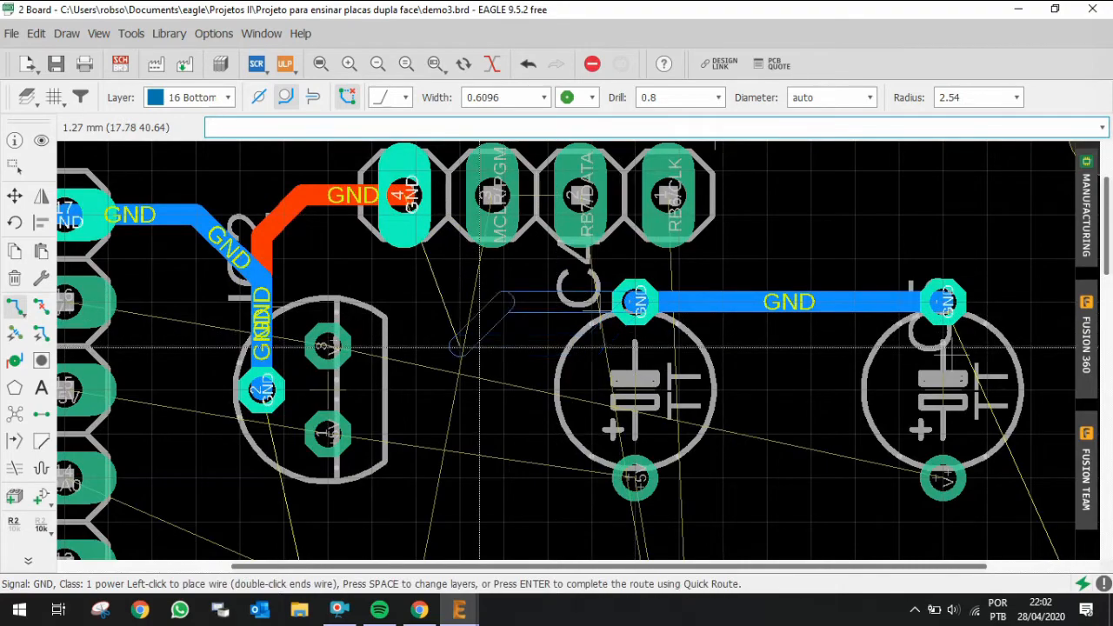
pyautogui.click(504, 347)
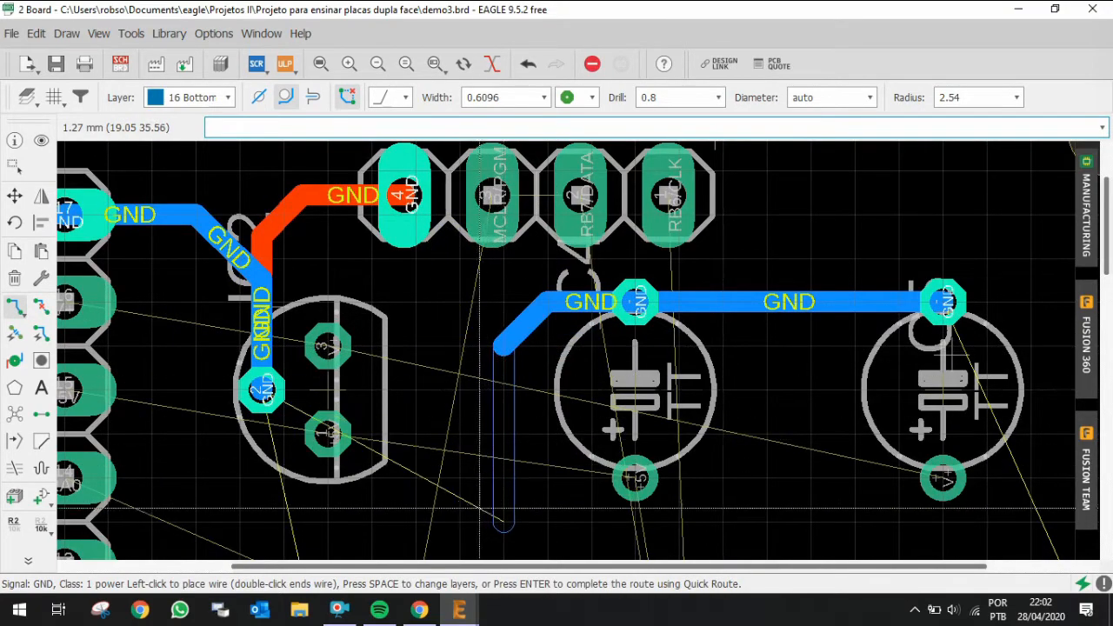
pyautogui.click(459, 521)
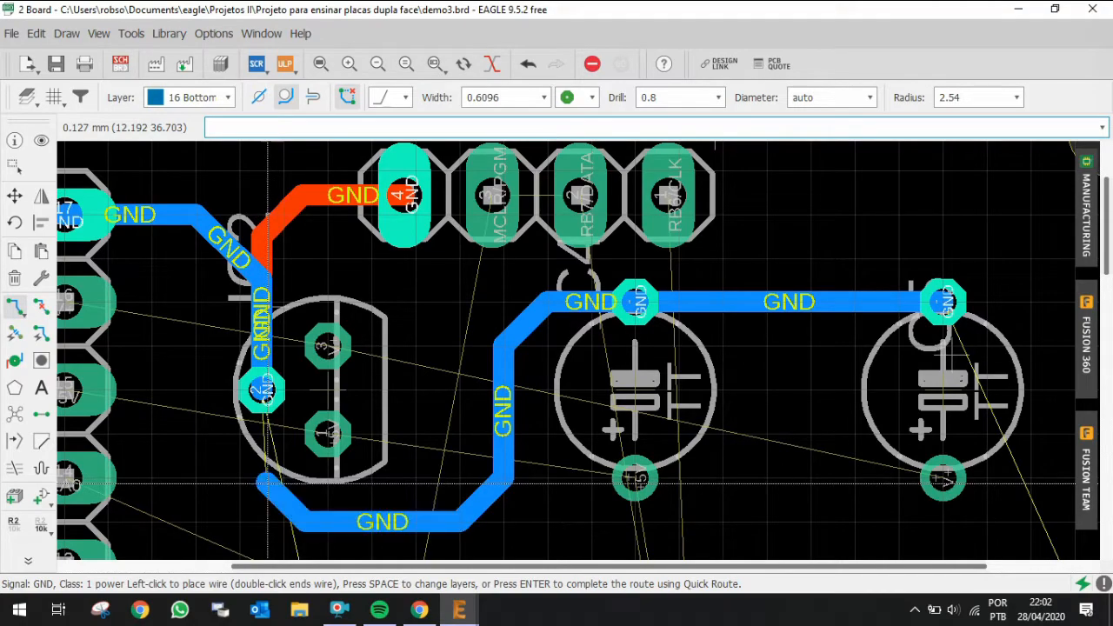
pyautogui.click(270, 382)
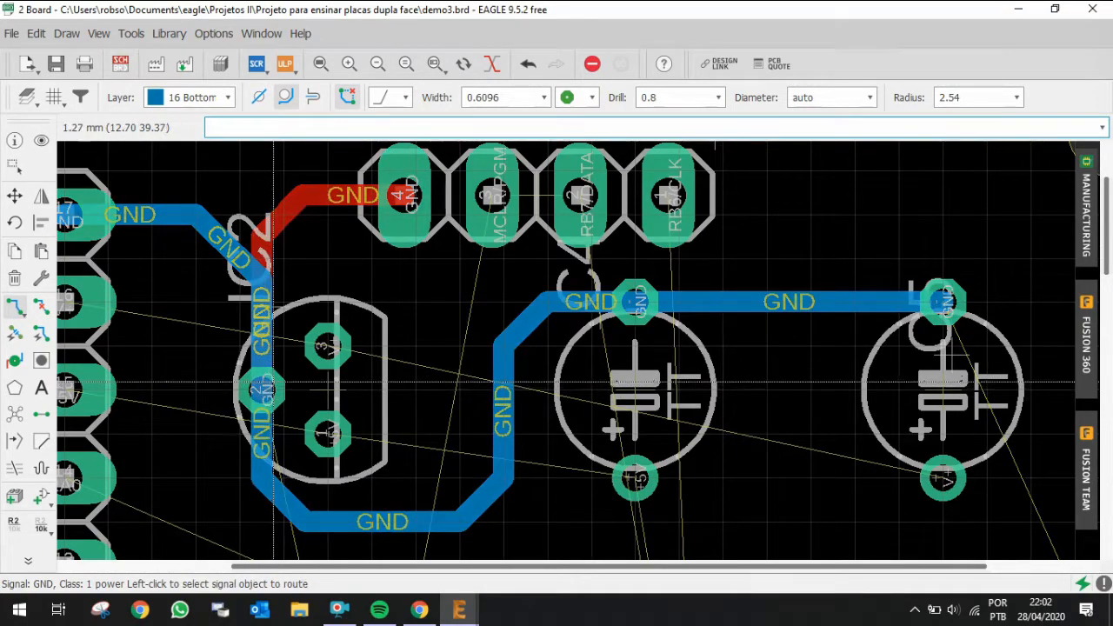
pyautogui.scroll(-3, 752, 331)
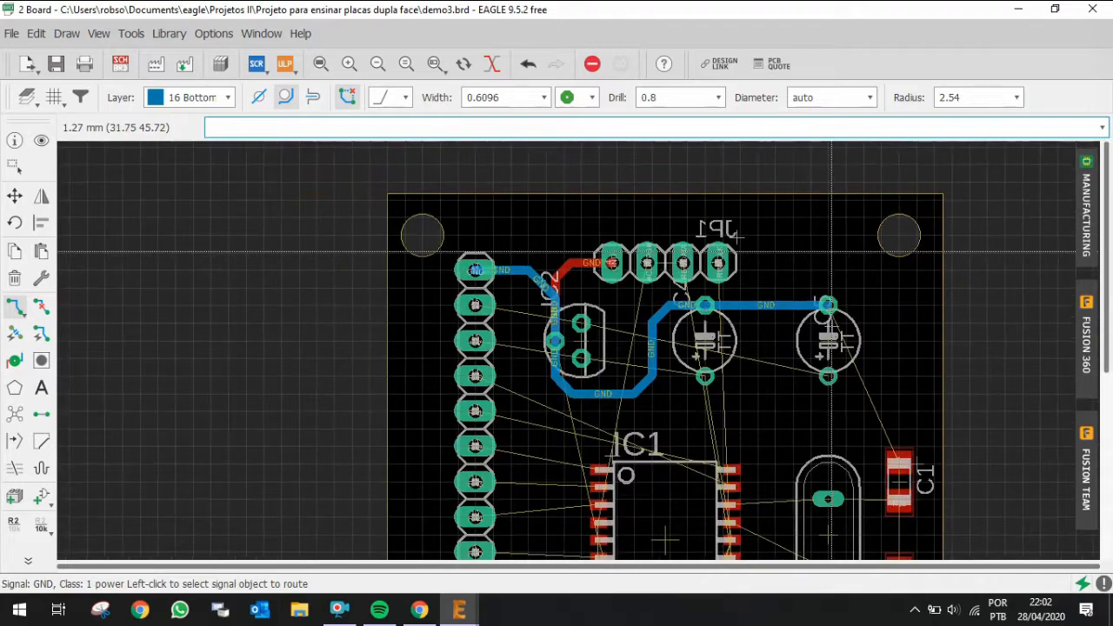
pyautogui.scroll(1, 909, 435)
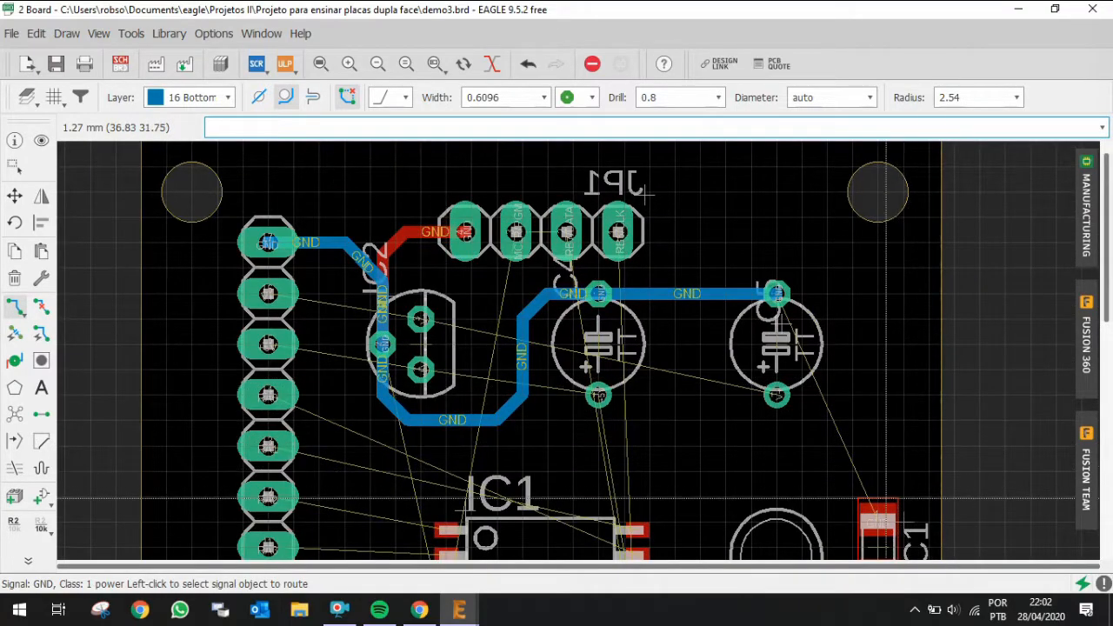
pyautogui.click(785, 293)
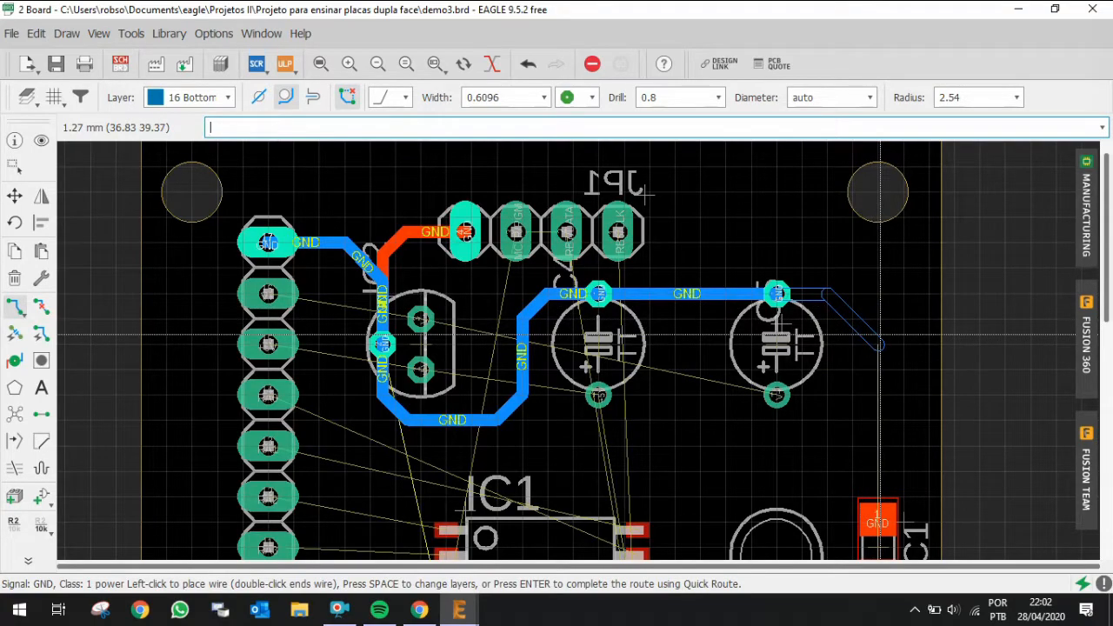
pyautogui.scroll(-7, 880, 334)
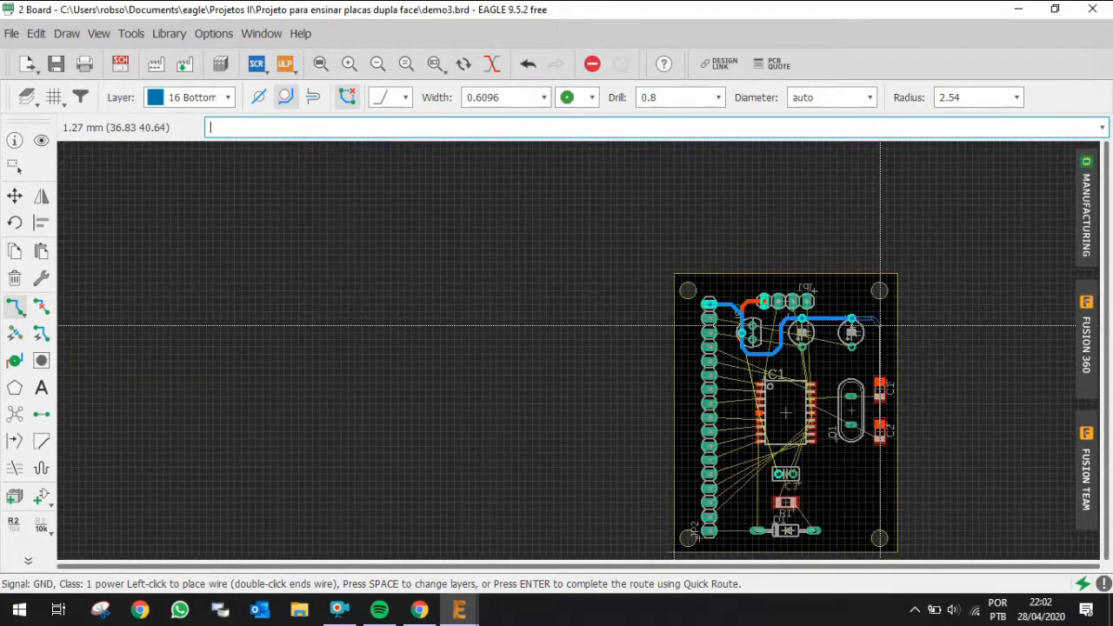
pyautogui.scroll(2, 880, 327)
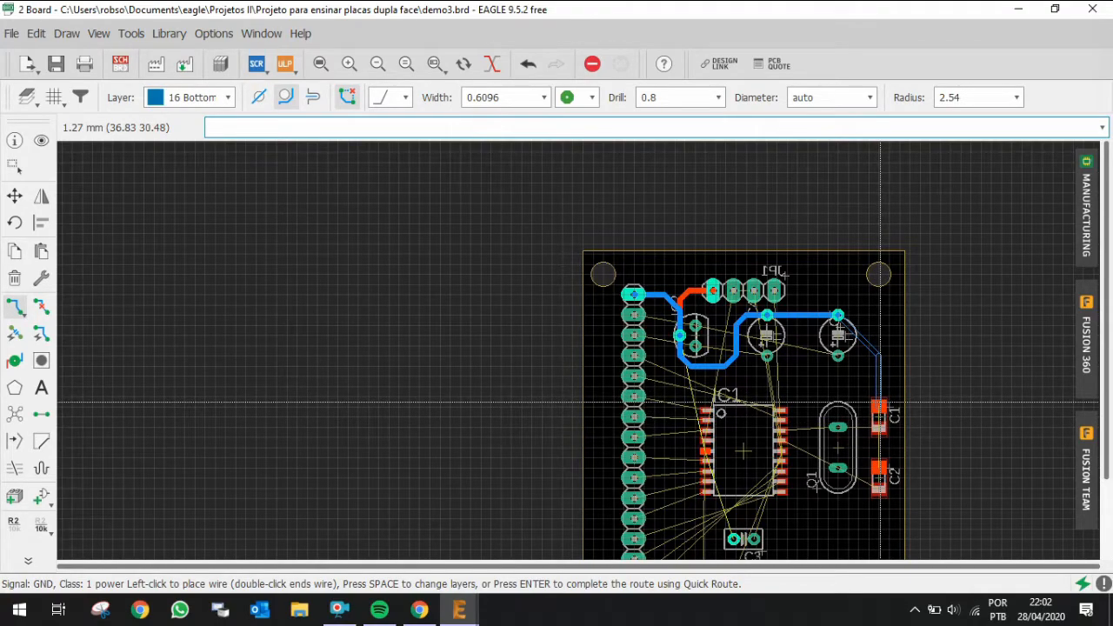
pyautogui.press('Escape')
pyautogui.scroll(4, 696, 422)
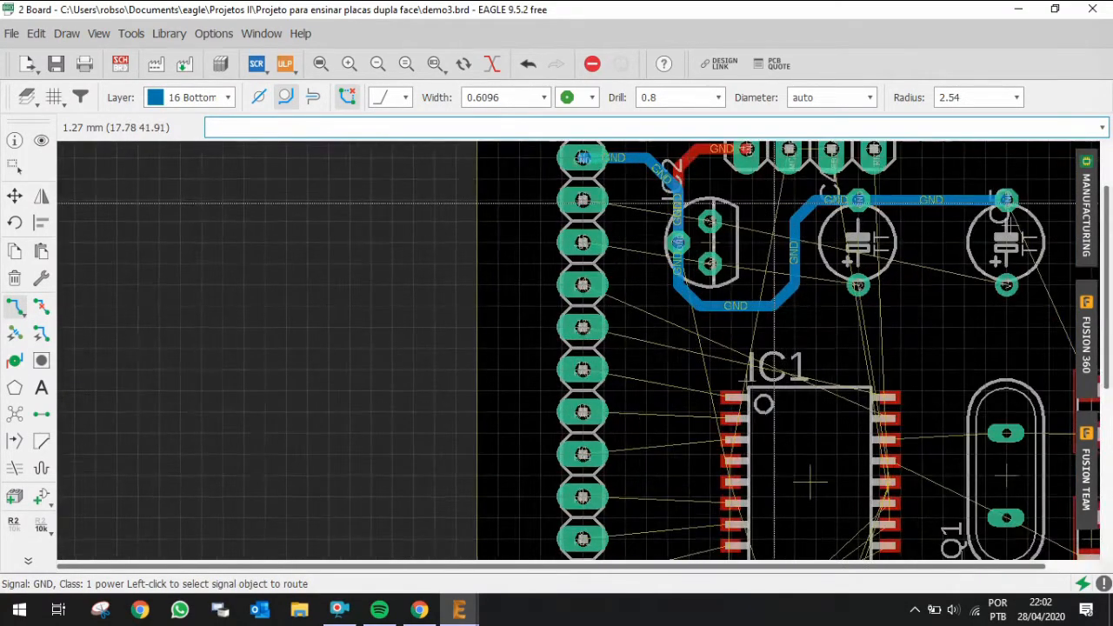
pyautogui.click(750, 202)
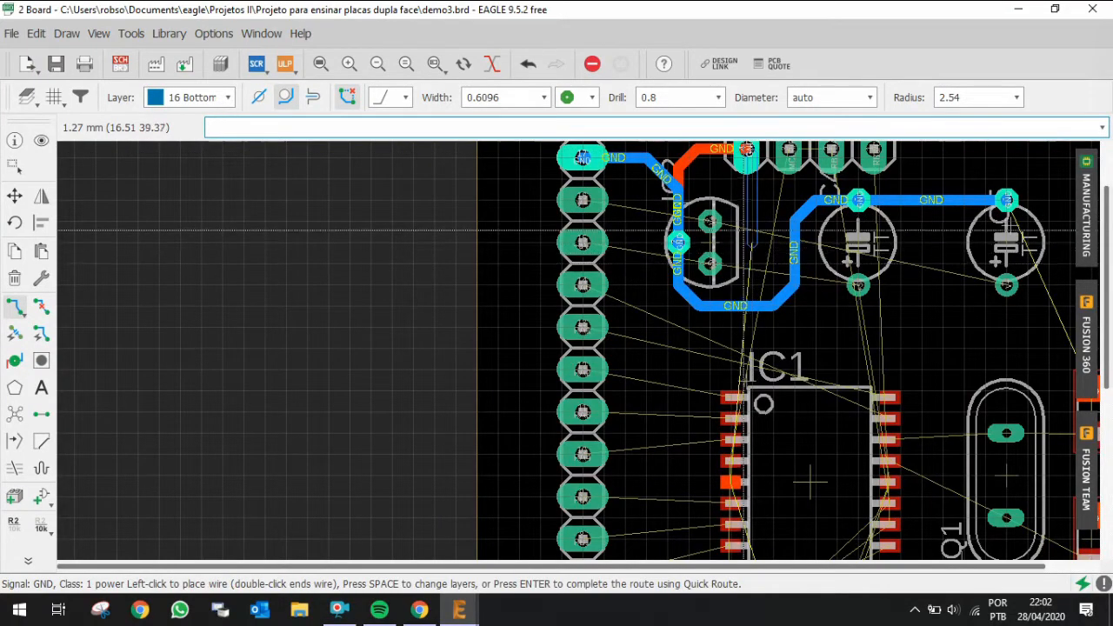
pyautogui.scroll(-2, 755, 240)
pyautogui.scroll(3, 759, 161)
pyautogui.press('Escape')
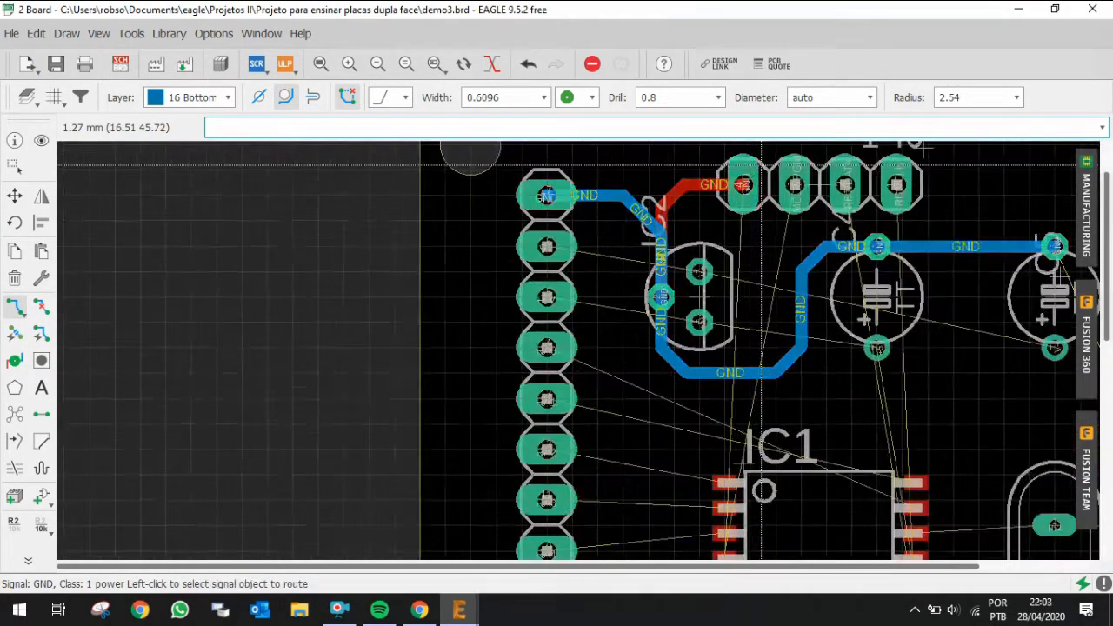
# Step: Route a top-layer GND trace from JP1's GND pad straight down to IC1's GND pin 5
pyautogui.click(739, 184)
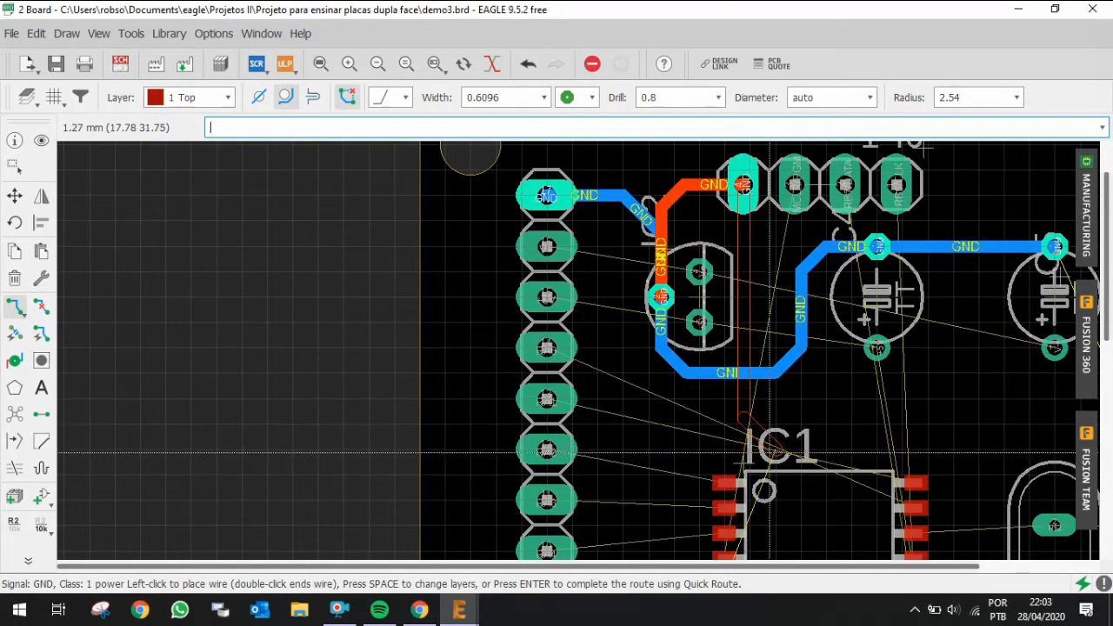
pyautogui.scroll(-3, 746, 443)
pyautogui.scroll(2, 768, 437)
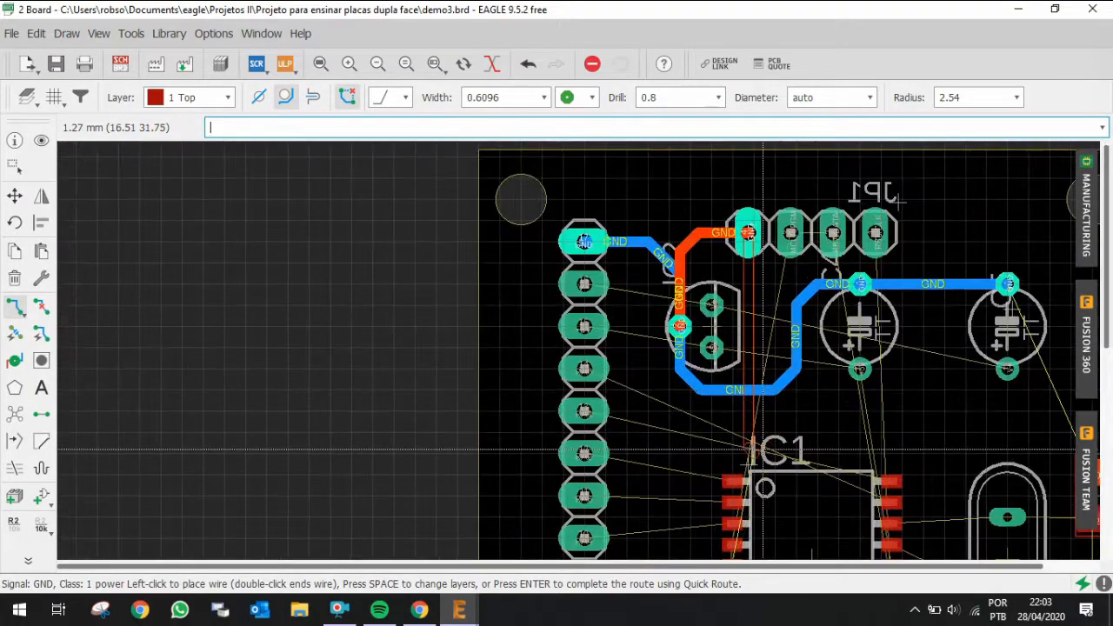
pyautogui.scroll(3, 768, 450)
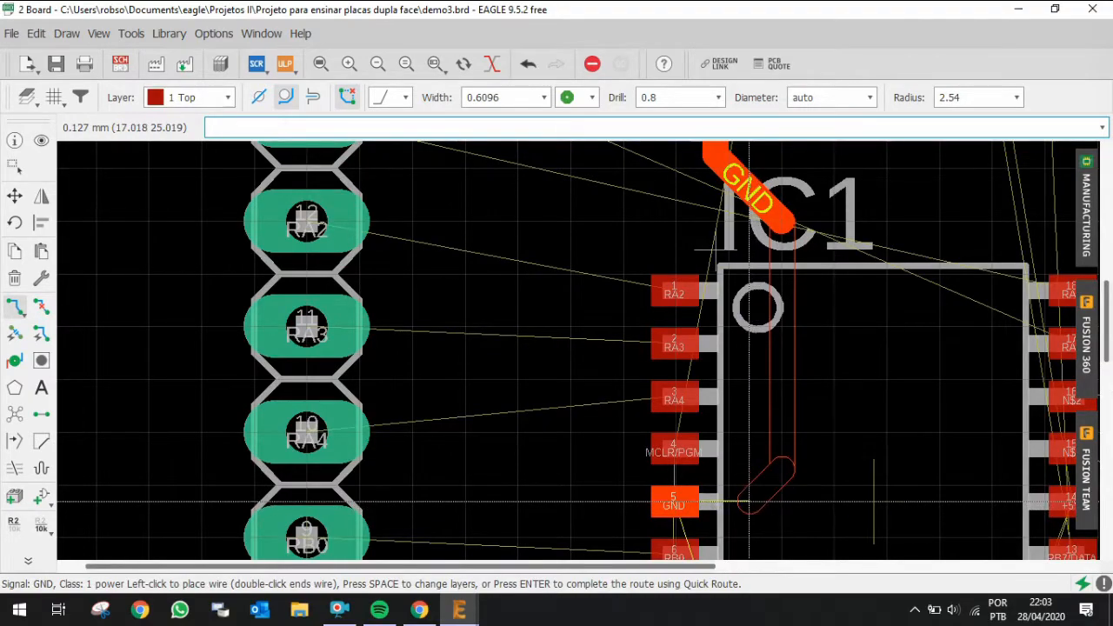
pyautogui.click(675, 511)
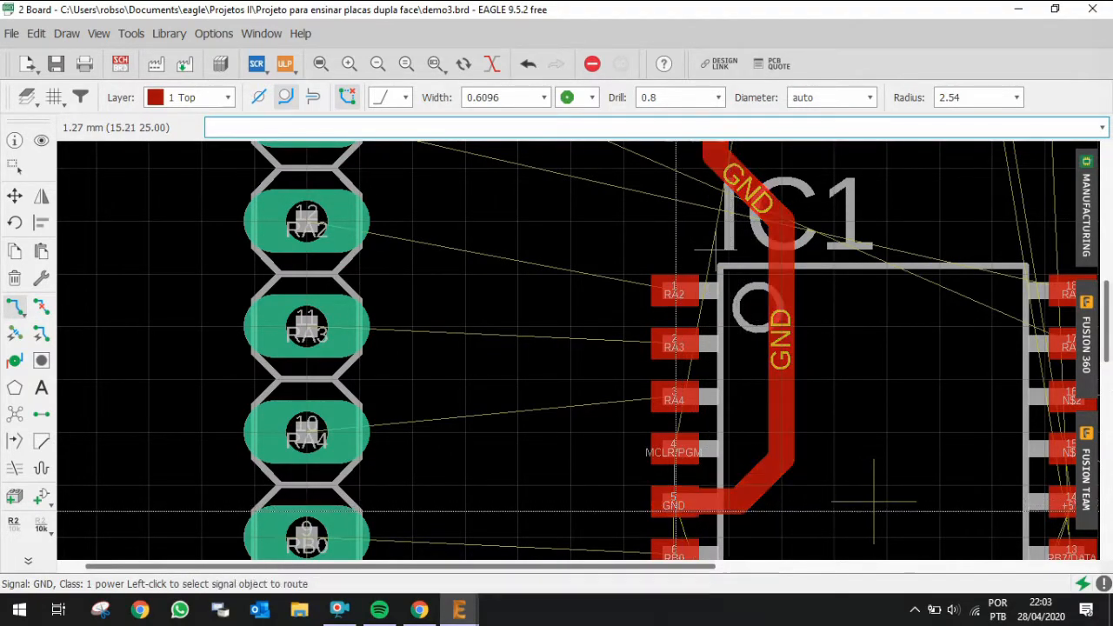
# Step: Route a top-layer GND trace from C1's GND pad across to the vertical GND trace above IC1
pyautogui.scroll(-1, 874, 501)
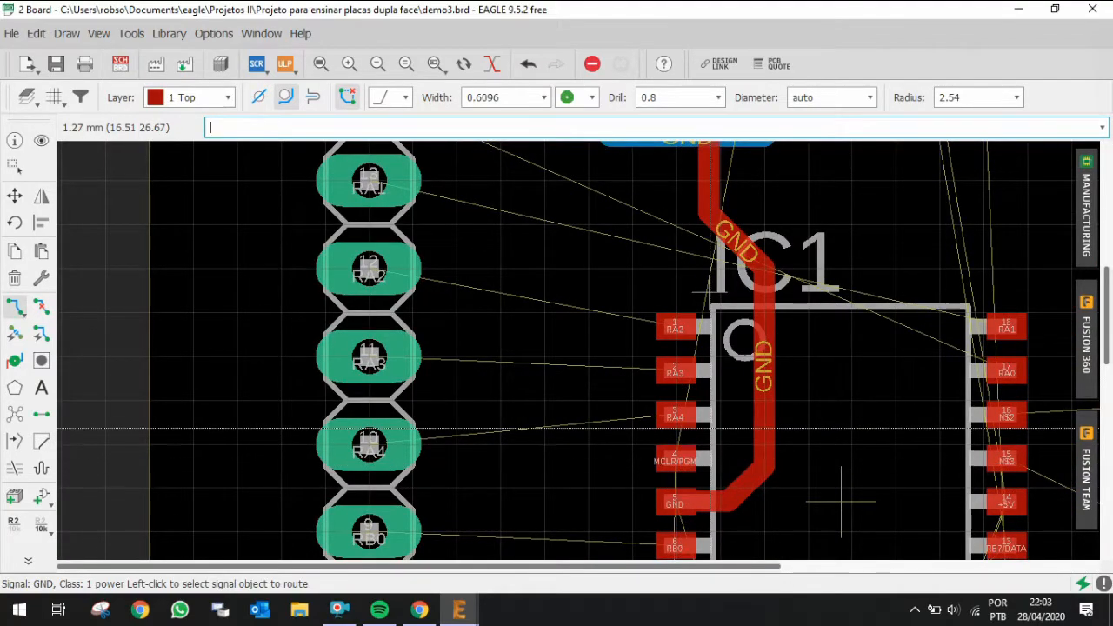
pyautogui.scroll(-4, 689, 462)
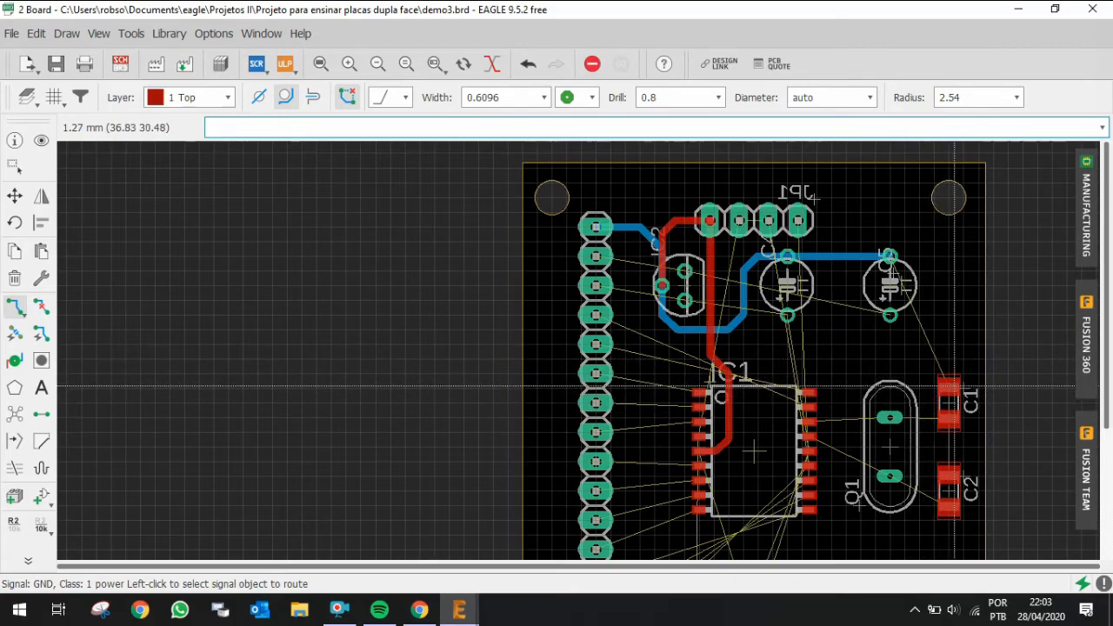
pyautogui.scroll(6, 954, 385)
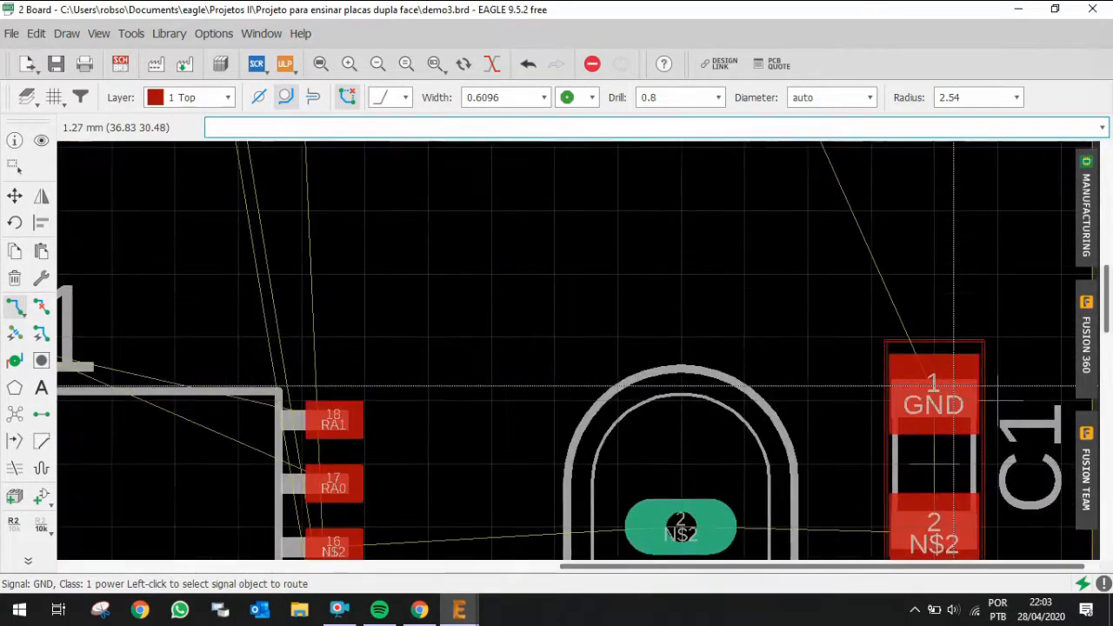
pyautogui.scroll(-6, 954, 386)
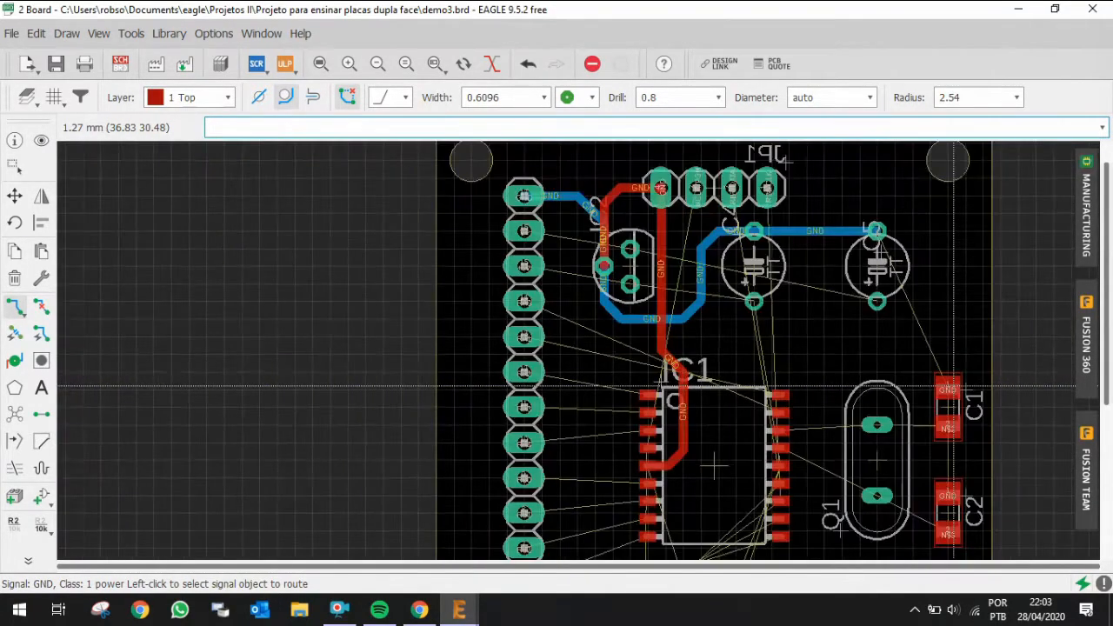
pyautogui.scroll(2, 952, 386)
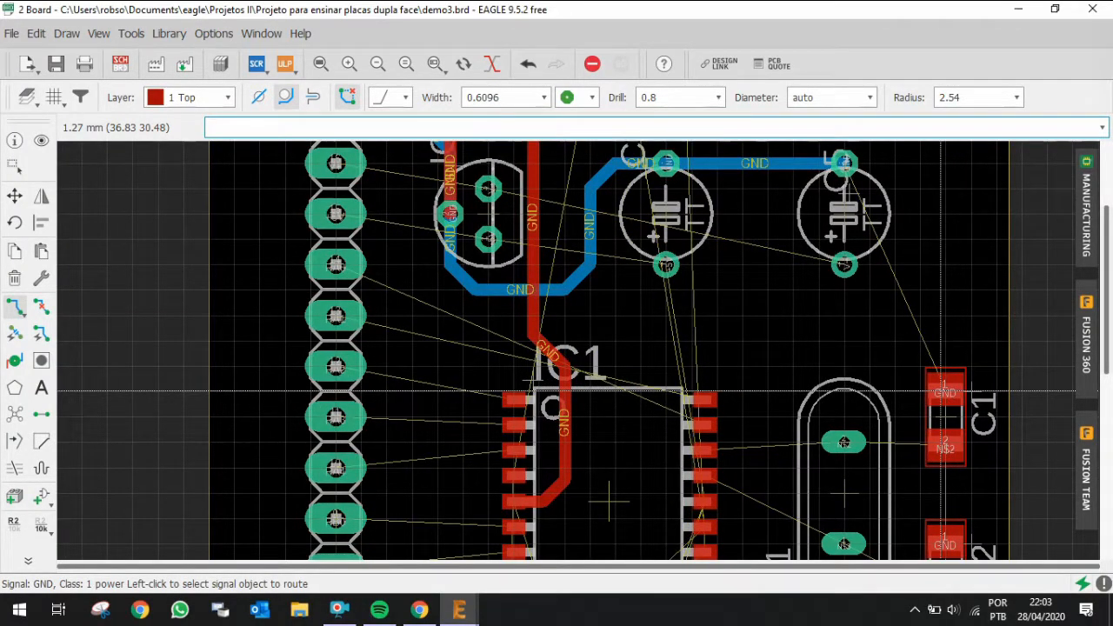
pyautogui.click(945, 393)
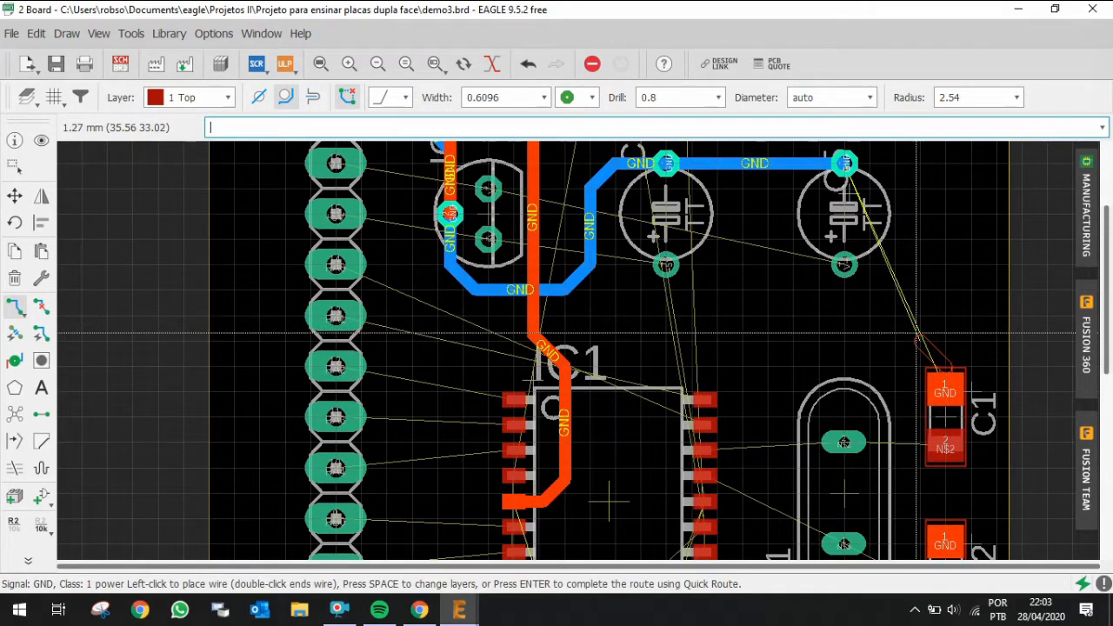
pyautogui.click(916, 333)
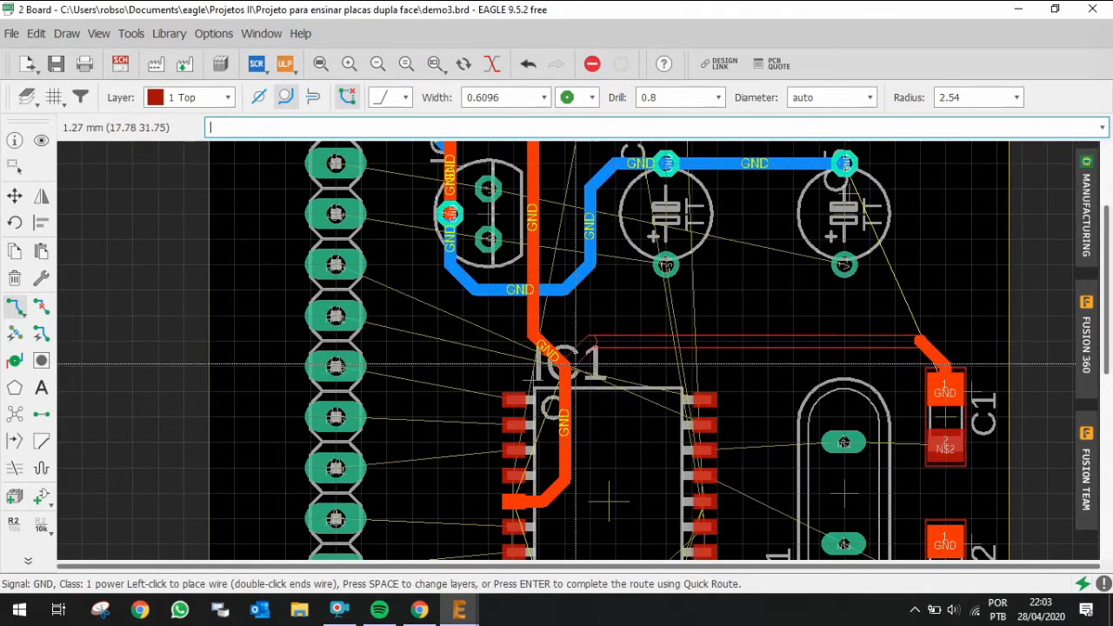
pyautogui.click(564, 364)
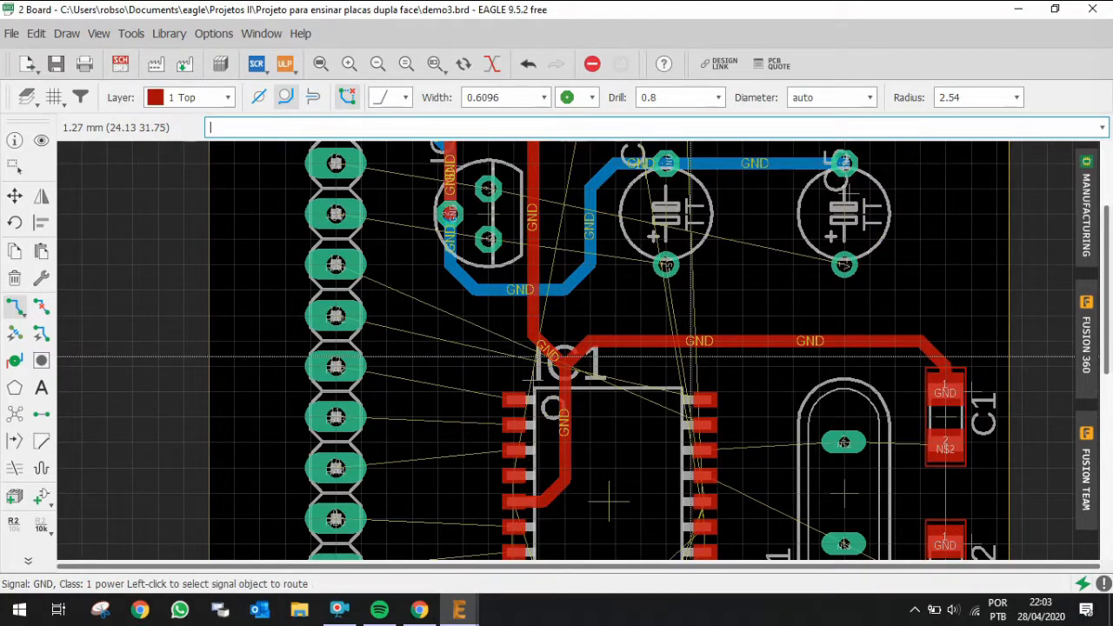
# Step: Rip up the long C1 GND segment and reroute it from the C1 stub to the vertical GND trace above IC1
pyautogui.click(41, 306)
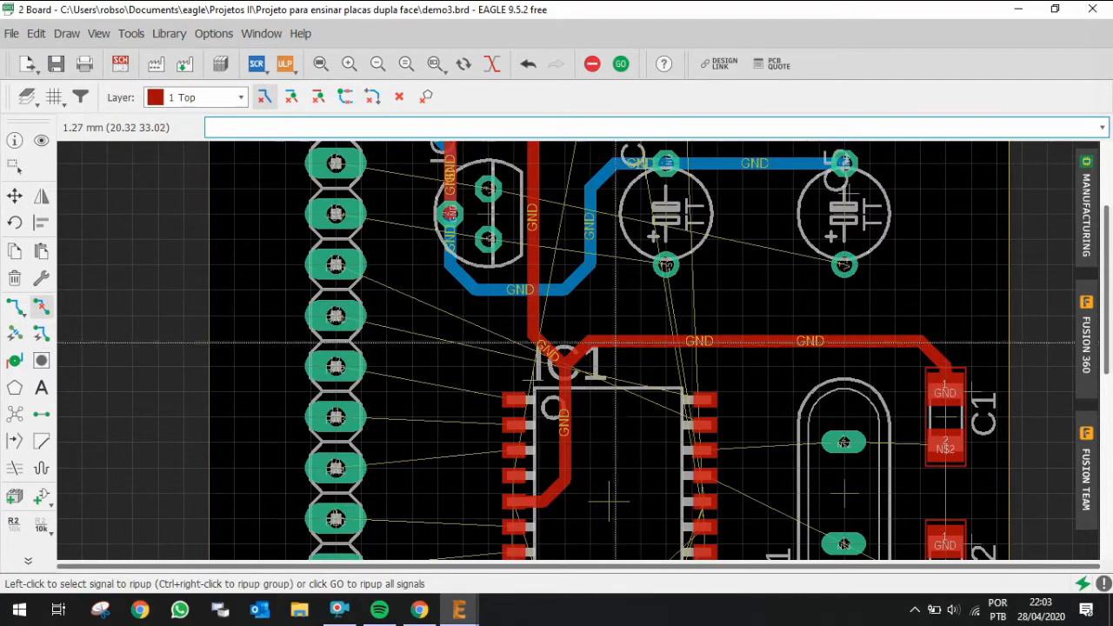
pyautogui.click(619, 341)
pyautogui.click(16, 307)
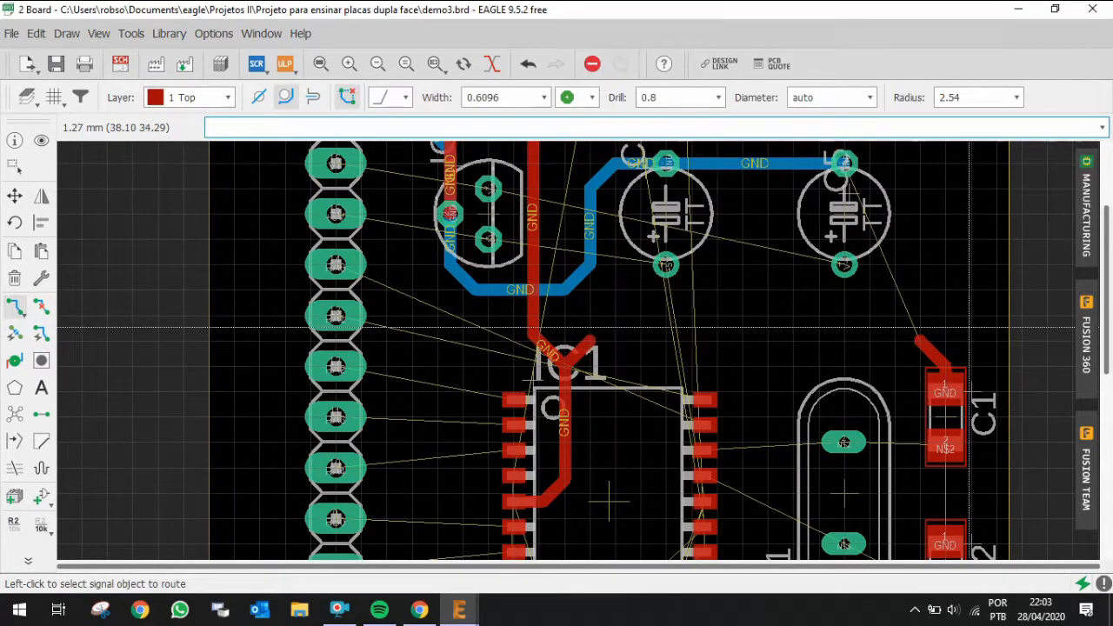
pyautogui.click(912, 342)
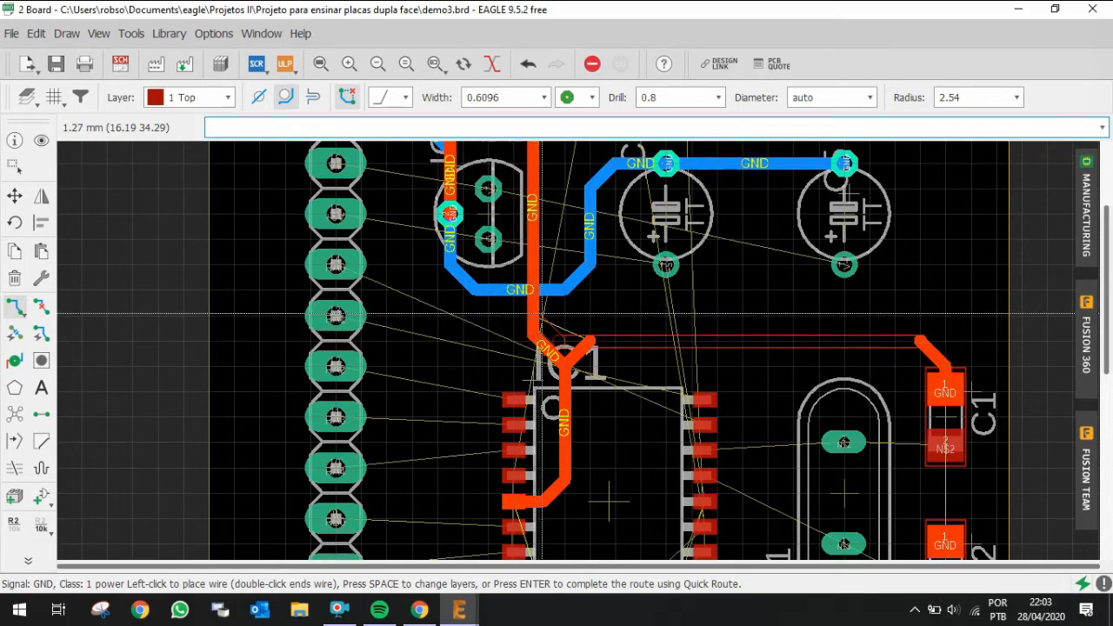
pyautogui.click(541, 338)
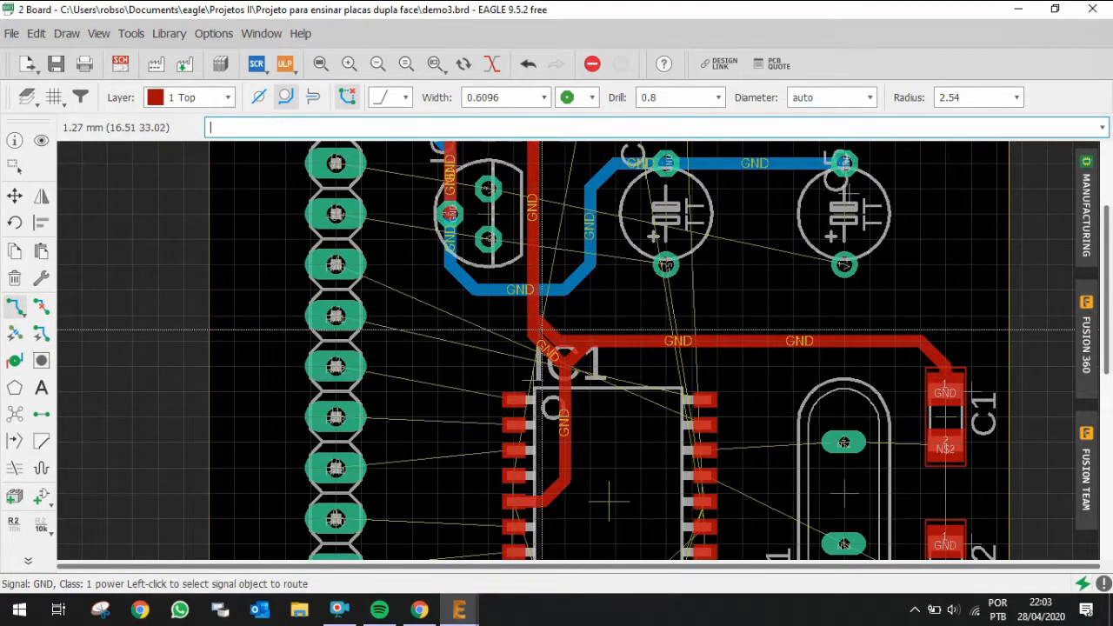
# Step: Highlight the GND signal with the Show tool to inspect its routed connections
pyautogui.scroll(2, 600, 383)
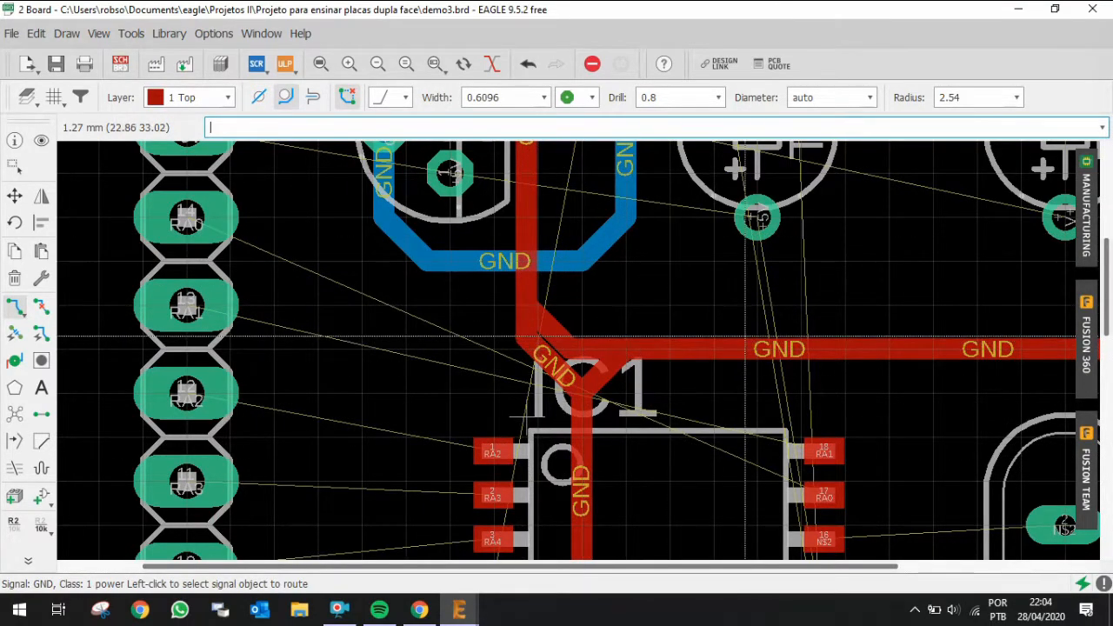
pyautogui.scroll(-3, 641, 344)
pyautogui.scroll(-1, 736, 294)
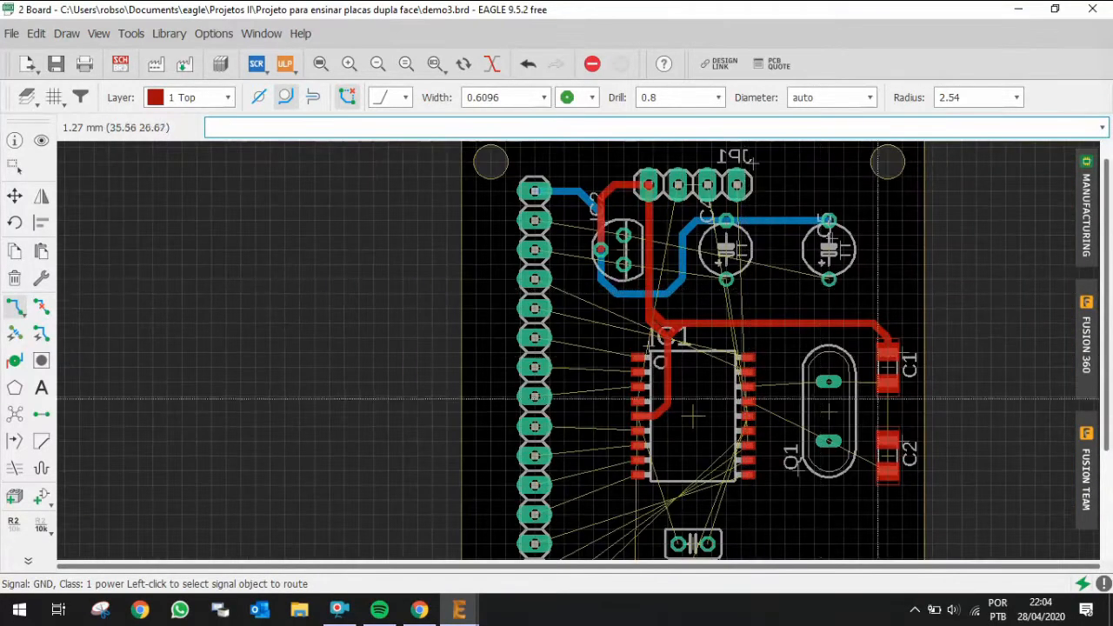
pyautogui.scroll(2, 915, 444)
pyautogui.scroll(-2, 837, 419)
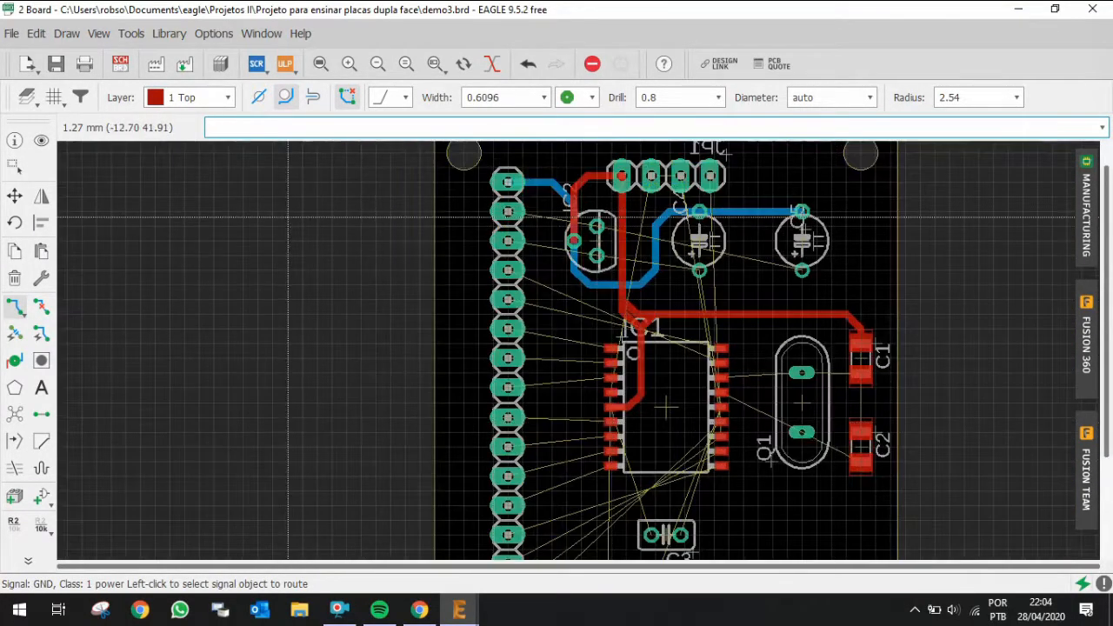
pyautogui.click(40, 140)
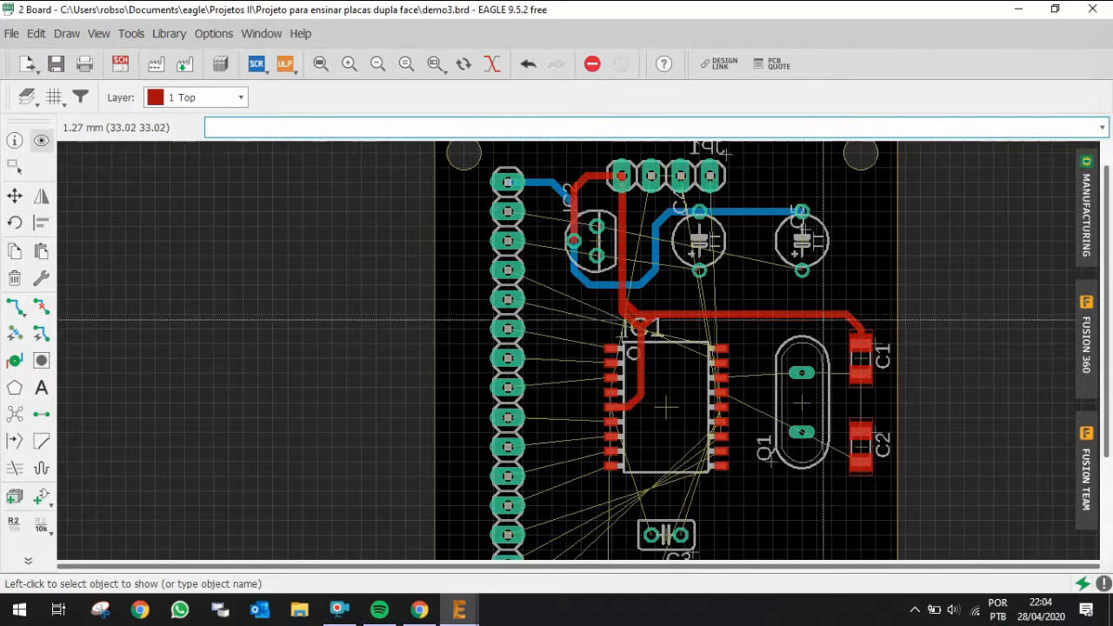
pyautogui.click(780, 313)
pyautogui.scroll(-1, 779, 308)
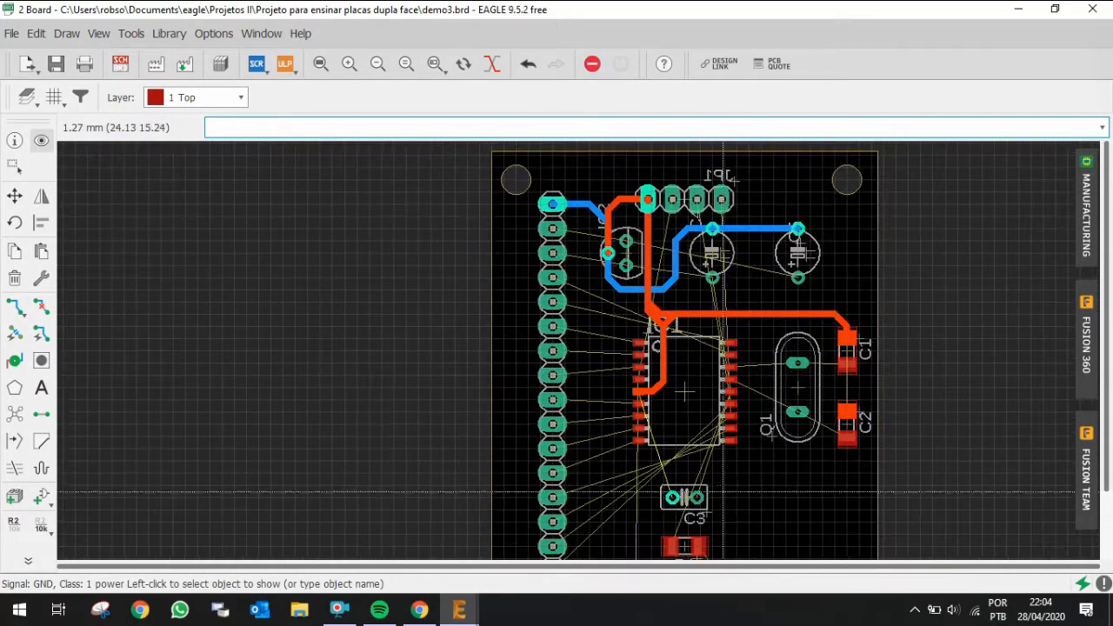
pyautogui.scroll(-3, 686, 409)
pyautogui.scroll(5, 682, 483)
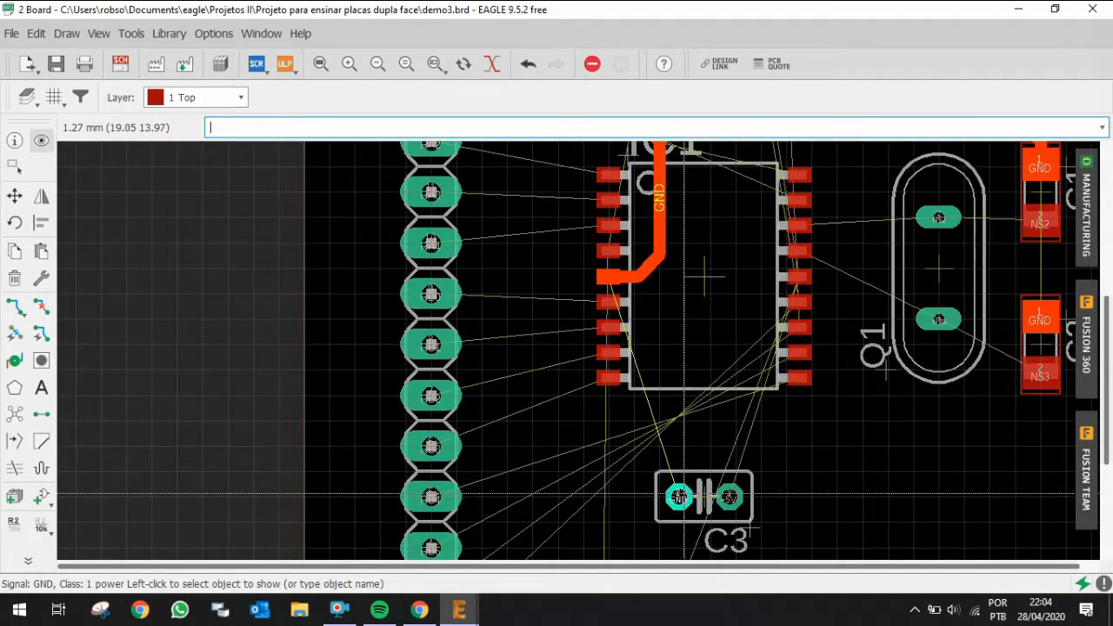
# Step: Route a bottom-layer GND trace from C3's GND pad up to the bottom GND trace above IC1
pyautogui.hotkey('ctrl', 'r')
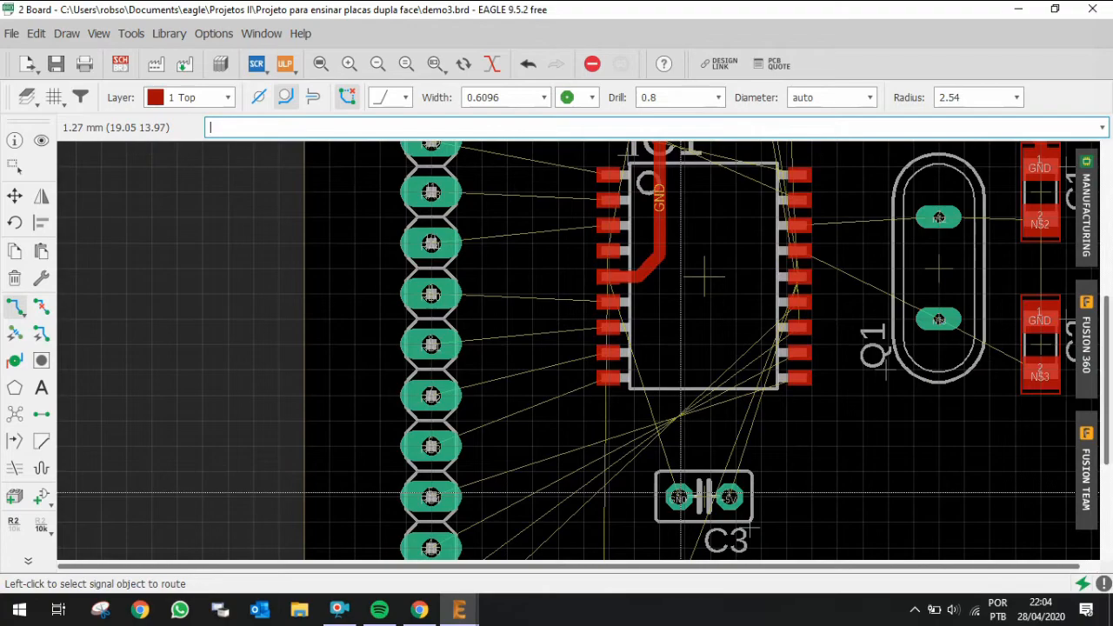
pyautogui.scroll(-3, 681, 495)
pyautogui.scroll(2, 677, 496)
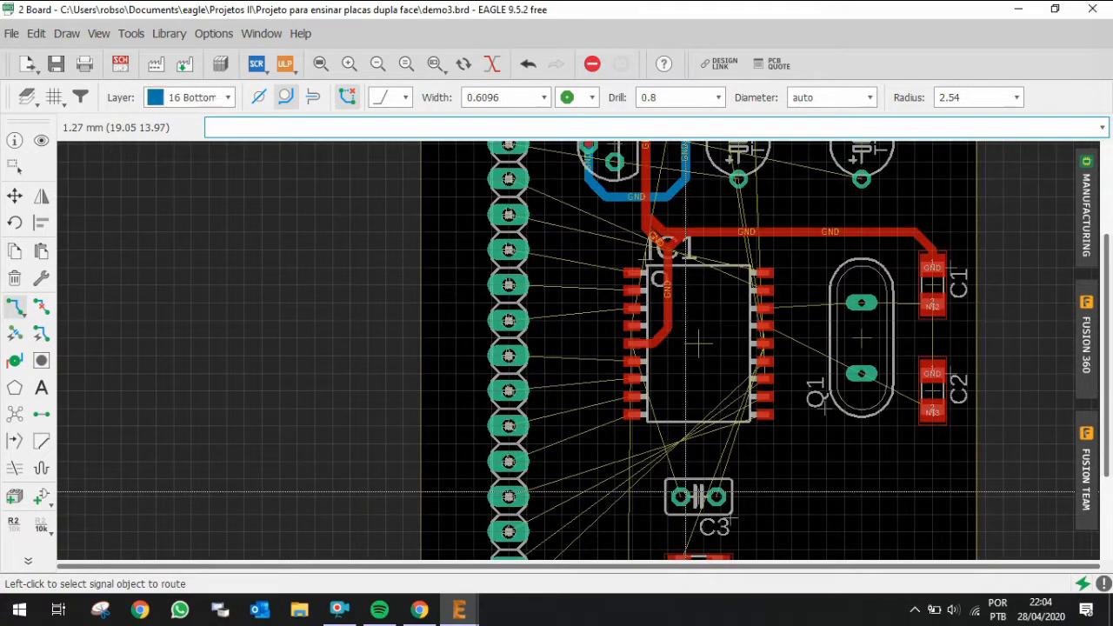
pyautogui.click(680, 493)
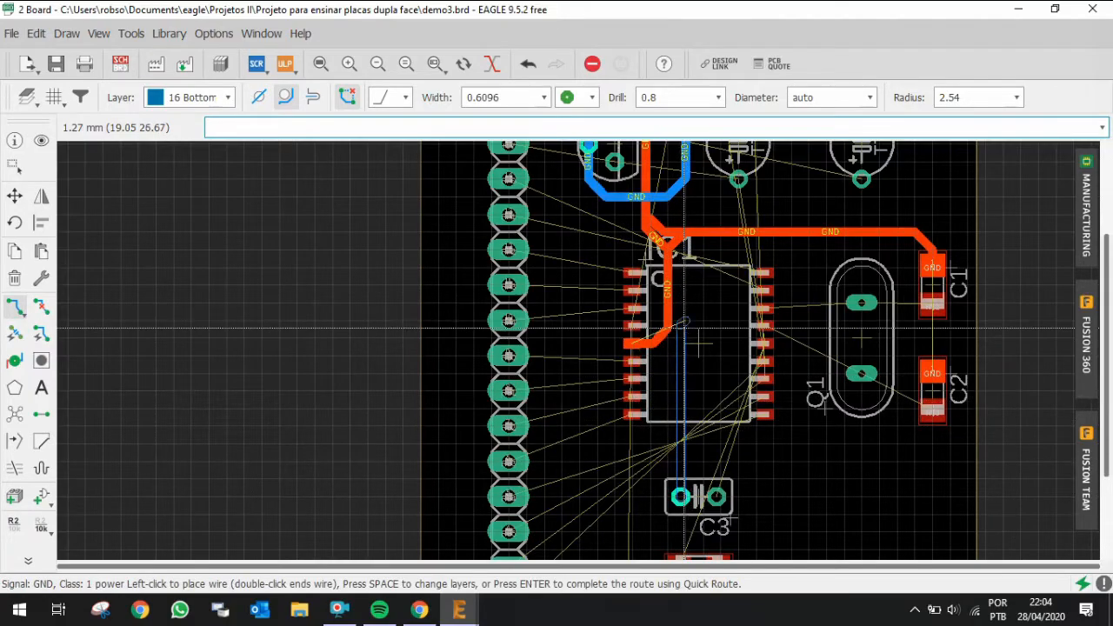
pyautogui.scroll(5, 684, 329)
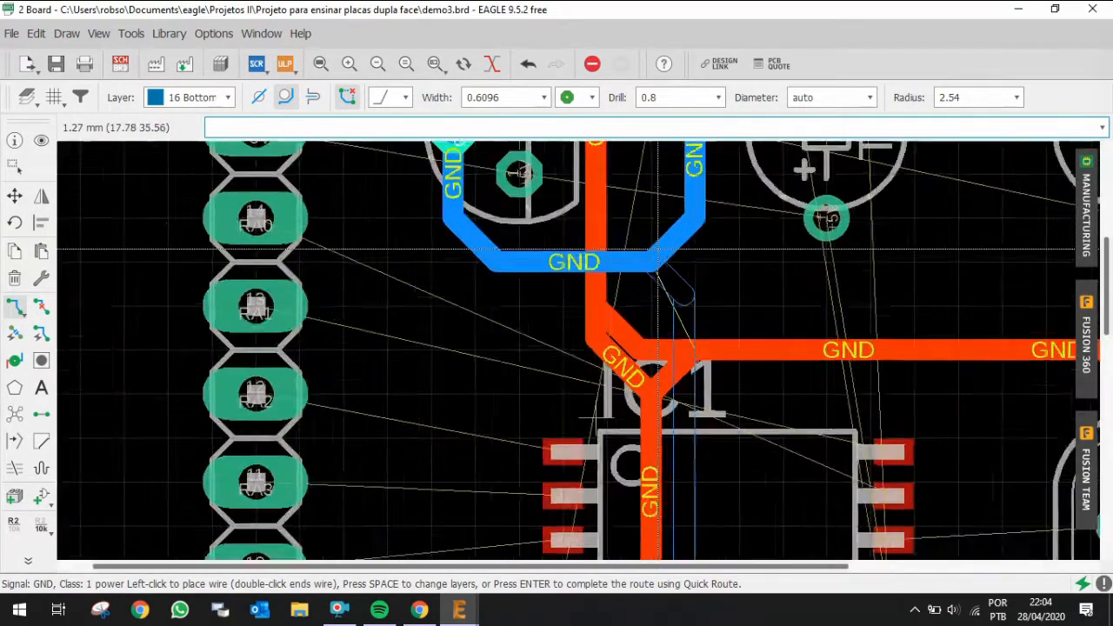
pyautogui.scroll(2, 658, 250)
pyautogui.click(658, 250)
# Step: Rip up the newly routed C3 GND trace
pyautogui.scroll(-3, 694, 241)
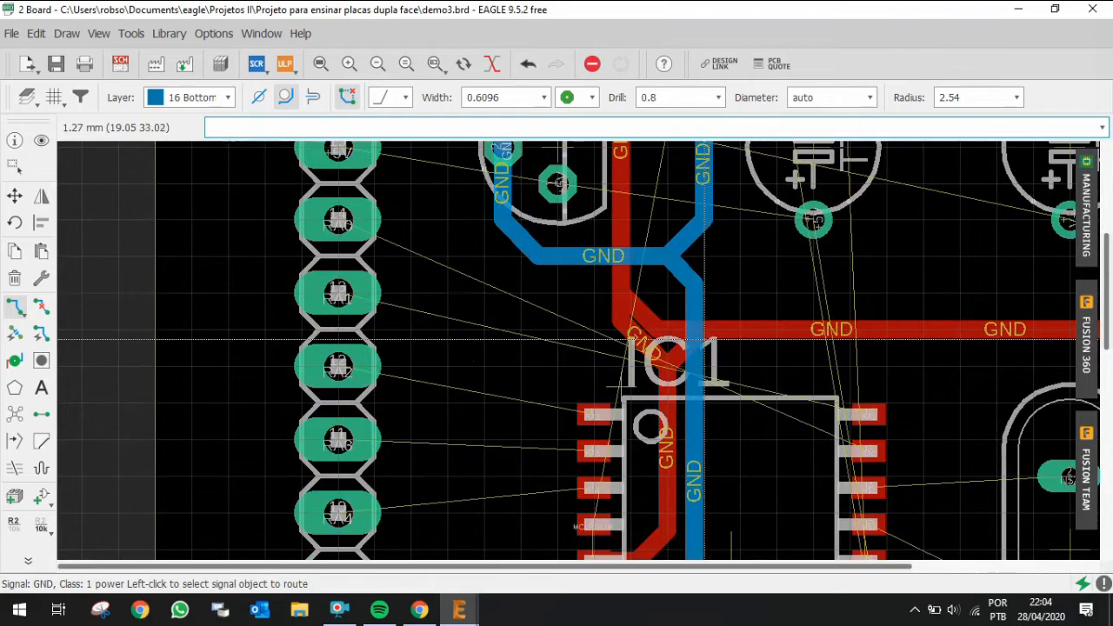
pyautogui.hotkey('ctrl', 'r')
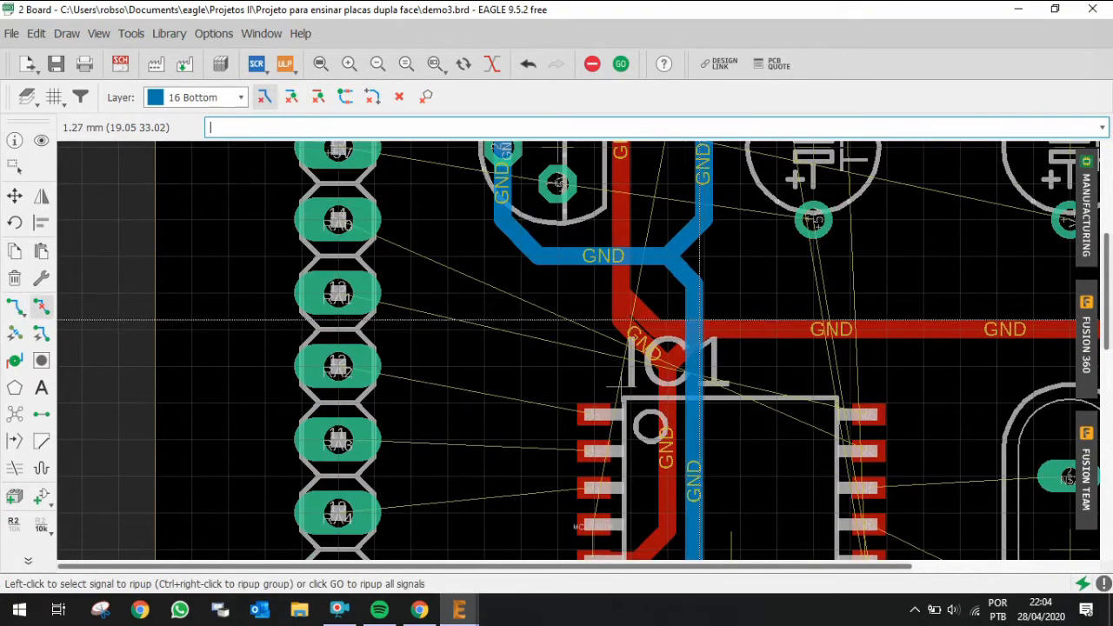
pyautogui.hotkey('alt', 'r')
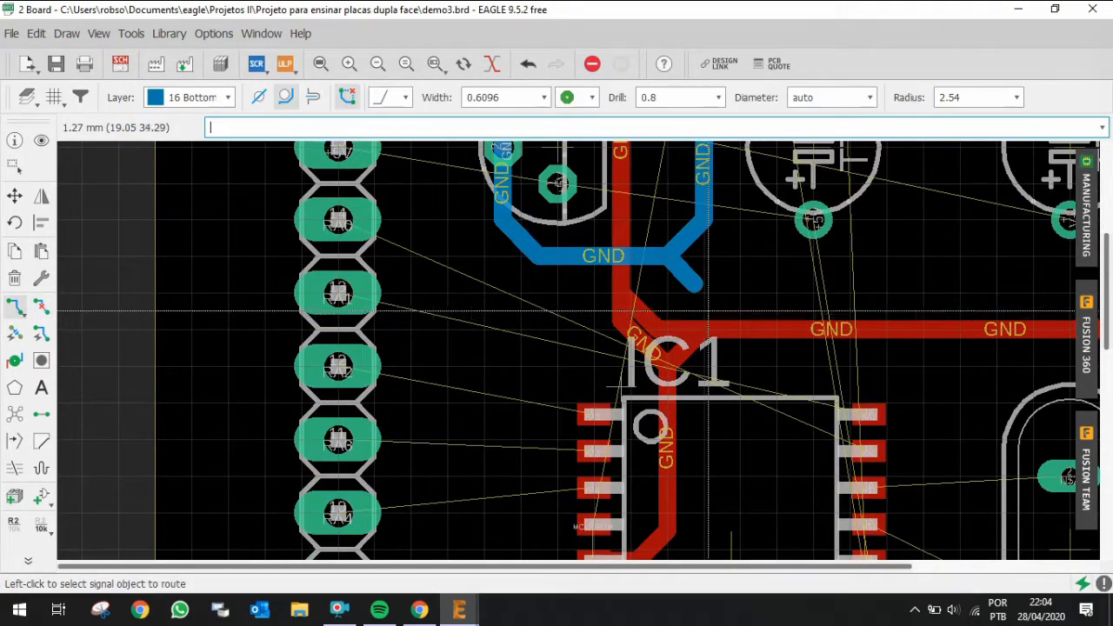
# Step: Route a bottom-layer GND trace from the pad below IC1 up to the GND junction above IC1 with Quick Route
pyautogui.scroll(-3, 703, 302)
pyautogui.scroll(-1, 705, 477)
pyautogui.scroll(1, 705, 504)
pyautogui.scroll(-2, 704, 477)
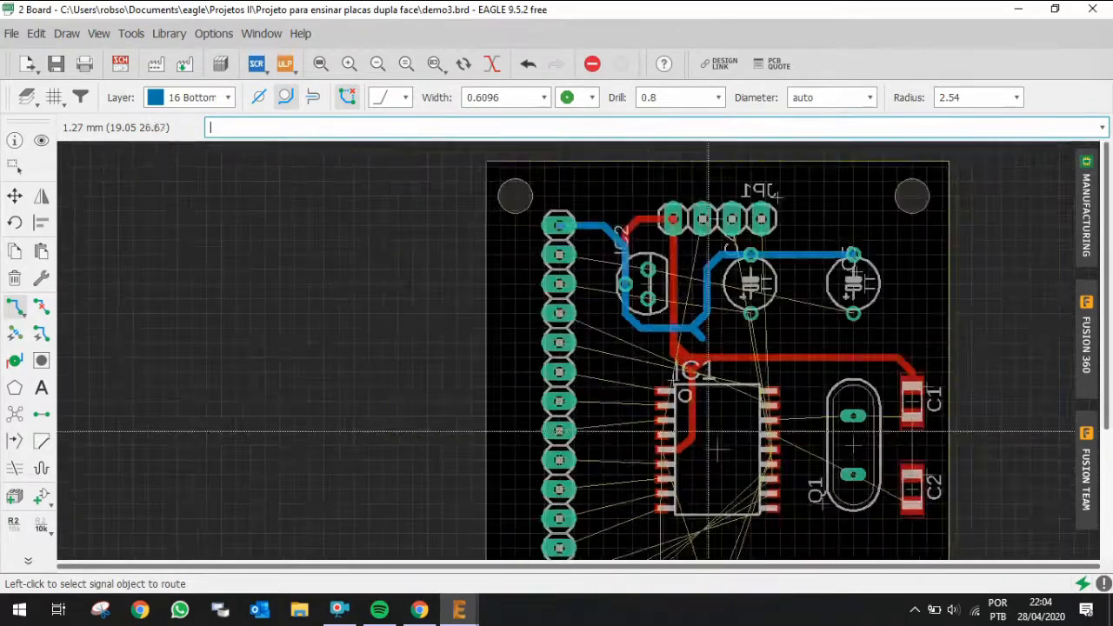
pyautogui.click(704, 532)
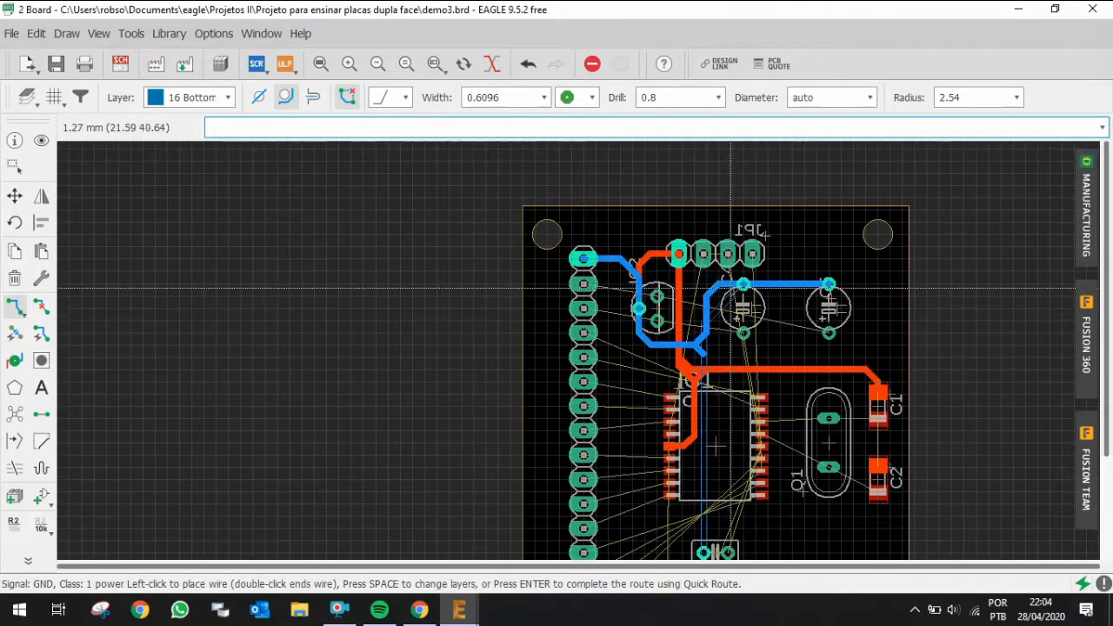
pyautogui.scroll(3, 725, 293)
pyautogui.scroll(2, 706, 412)
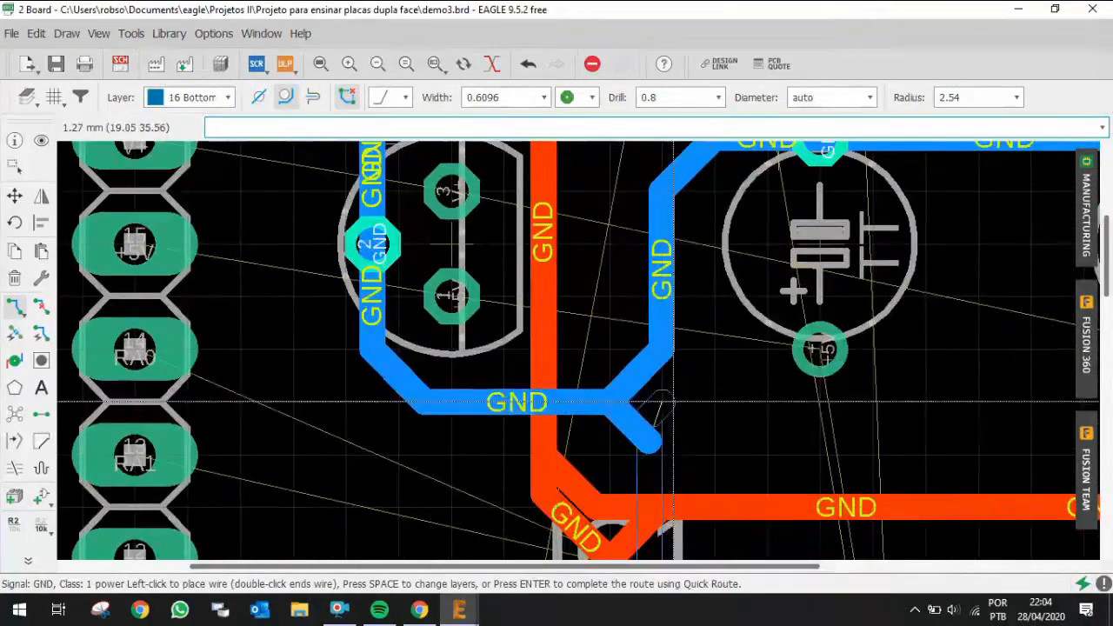
pyautogui.press('Return')
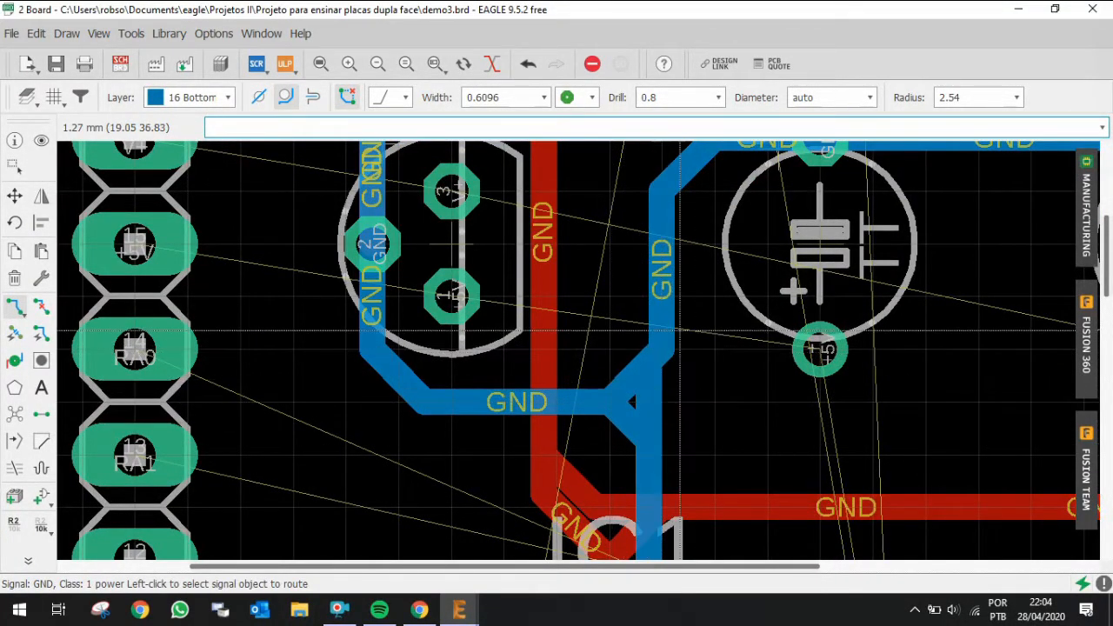
# Step: Nudge the vertical bottom-layer GND trace above IC1 with the Move tool
pyautogui.scroll(-2, 698, 300)
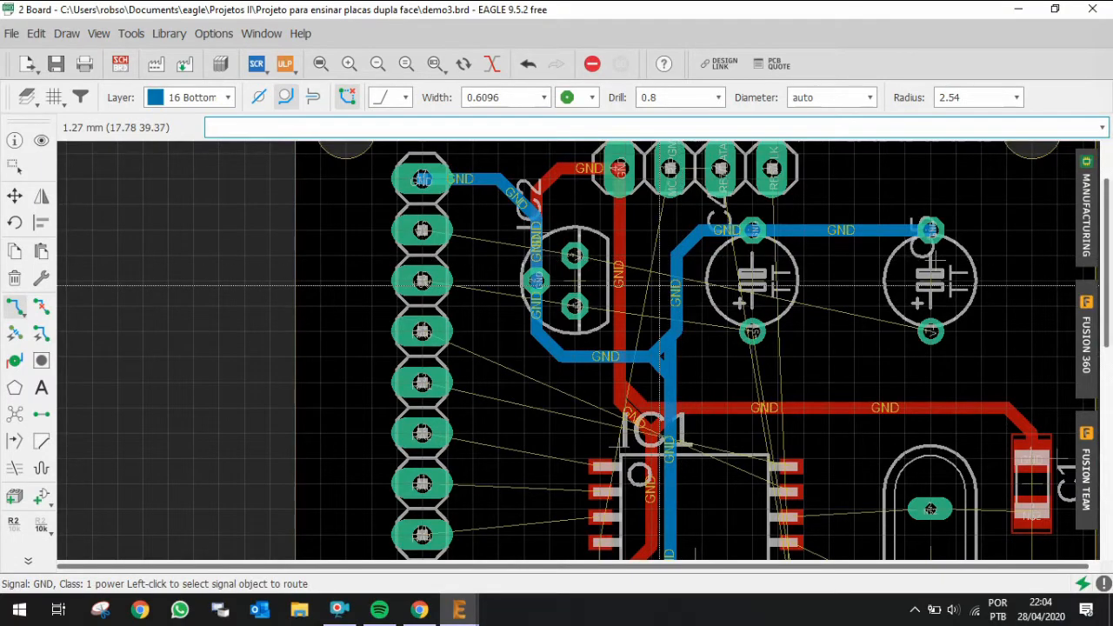
pyautogui.click(15, 198)
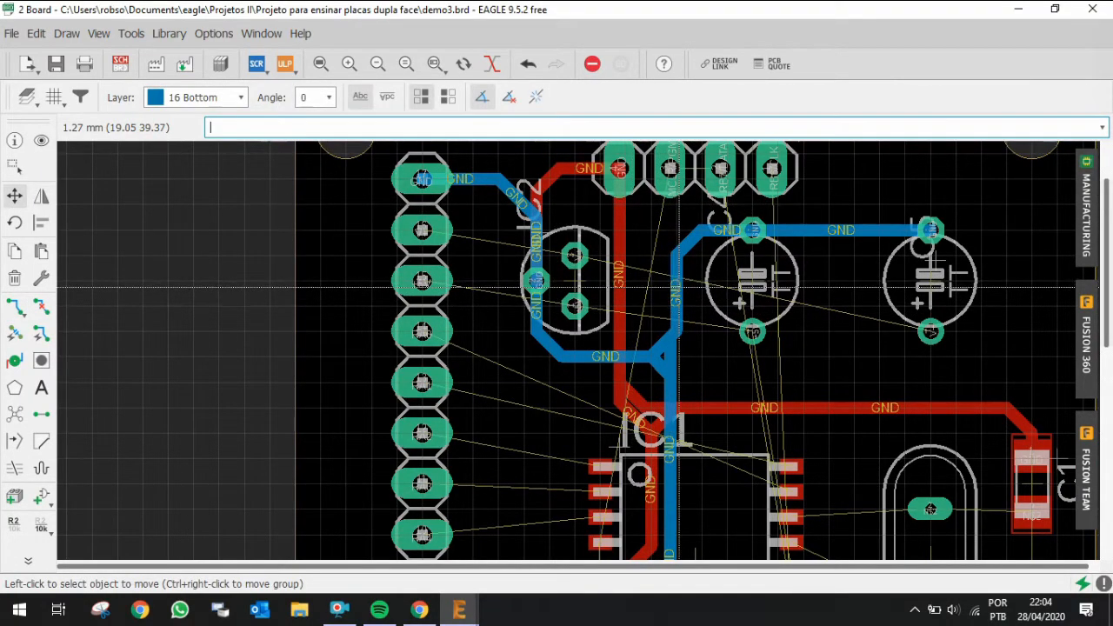
pyautogui.click(665, 313)
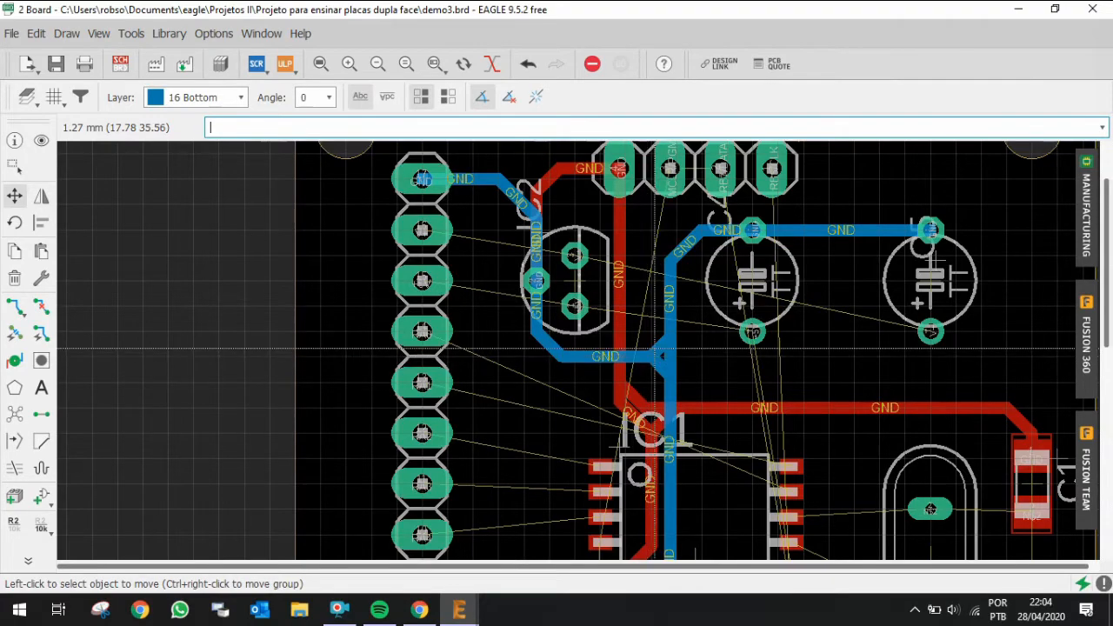
pyautogui.scroll(-1, 695, 359)
pyautogui.scroll(1, 443, 201)
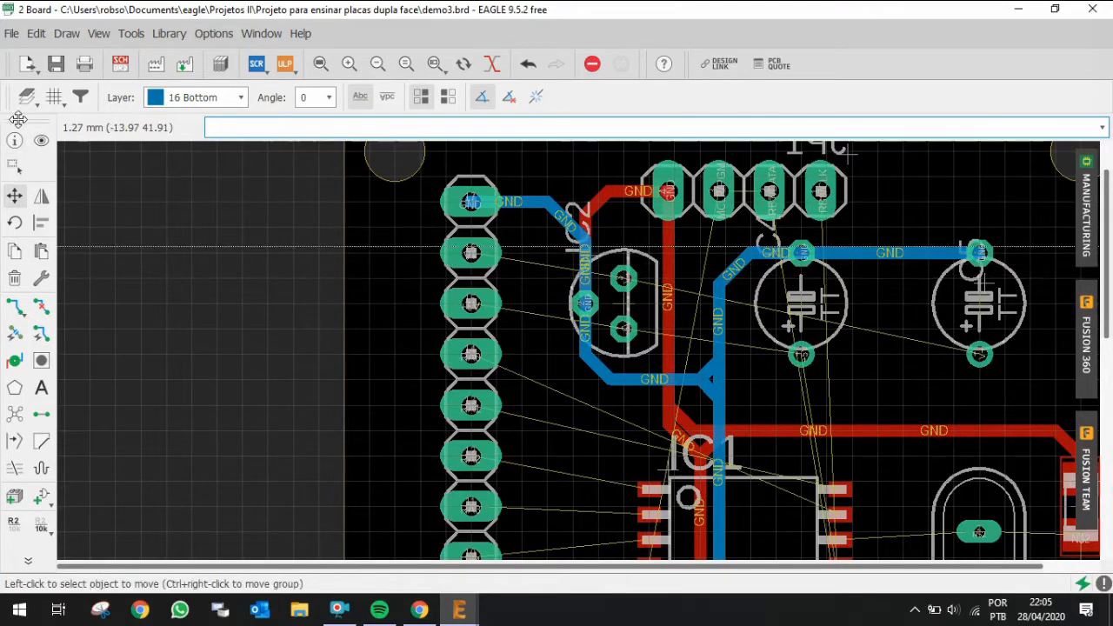
# Step: Highlight the V+ signal from header pin 16 with the Show tool to inspect its connections
pyautogui.click(41, 142)
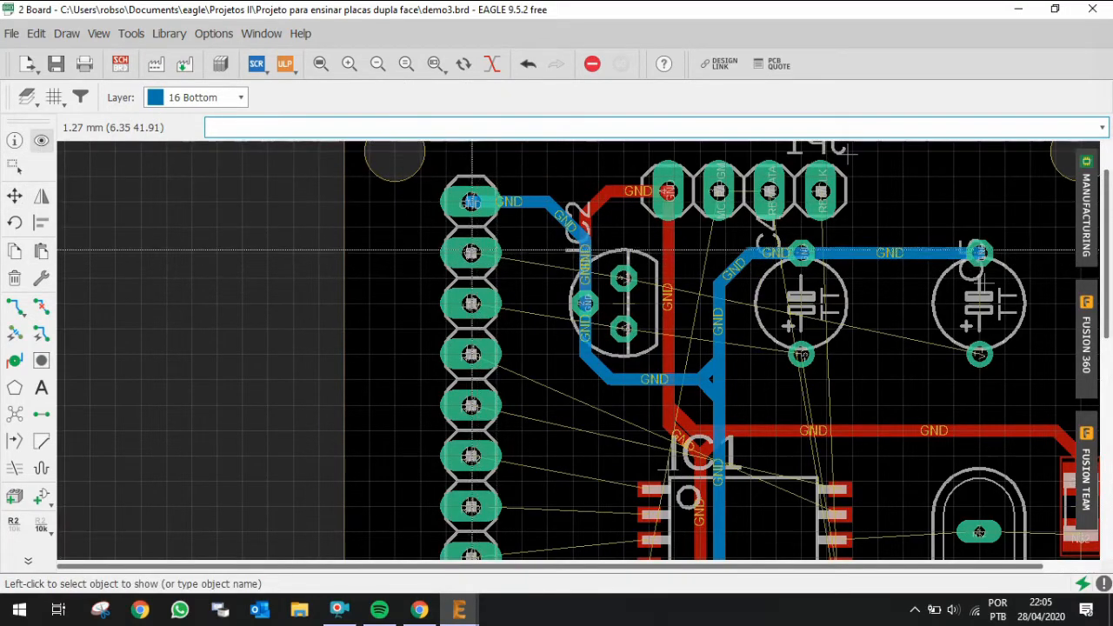
pyautogui.click(471, 252)
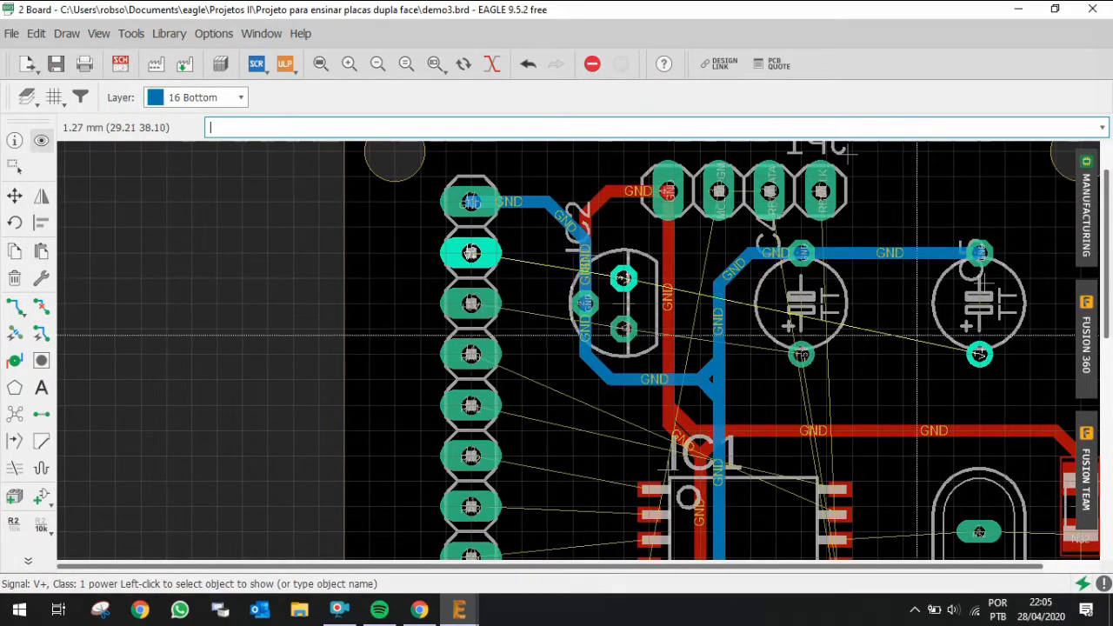
pyautogui.scroll(-3, 584, 296)
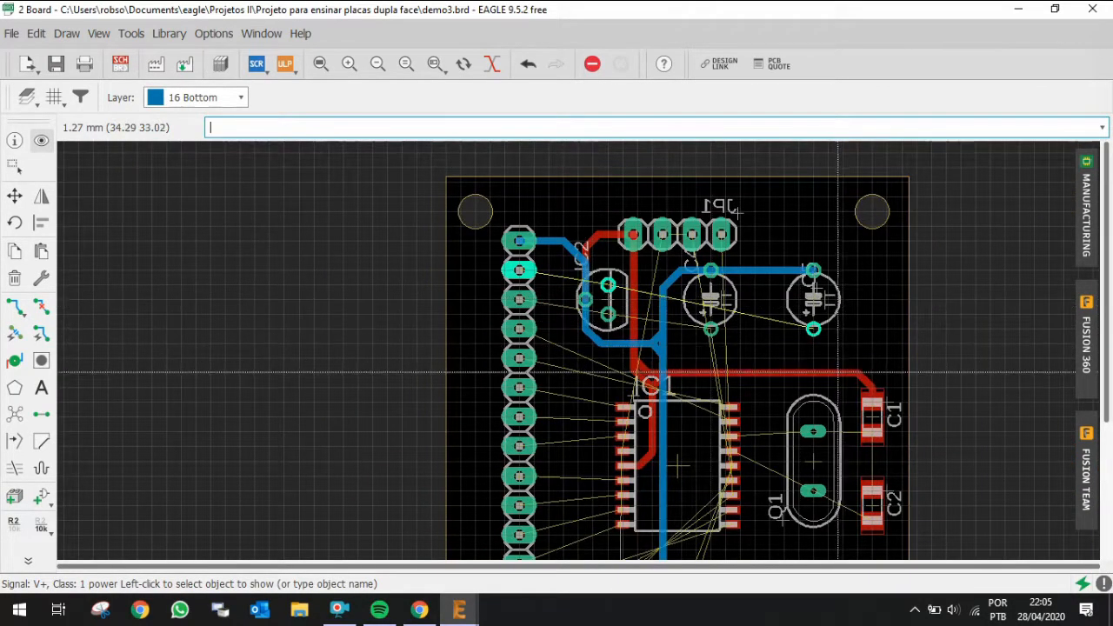
pyautogui.scroll(2, 628, 285)
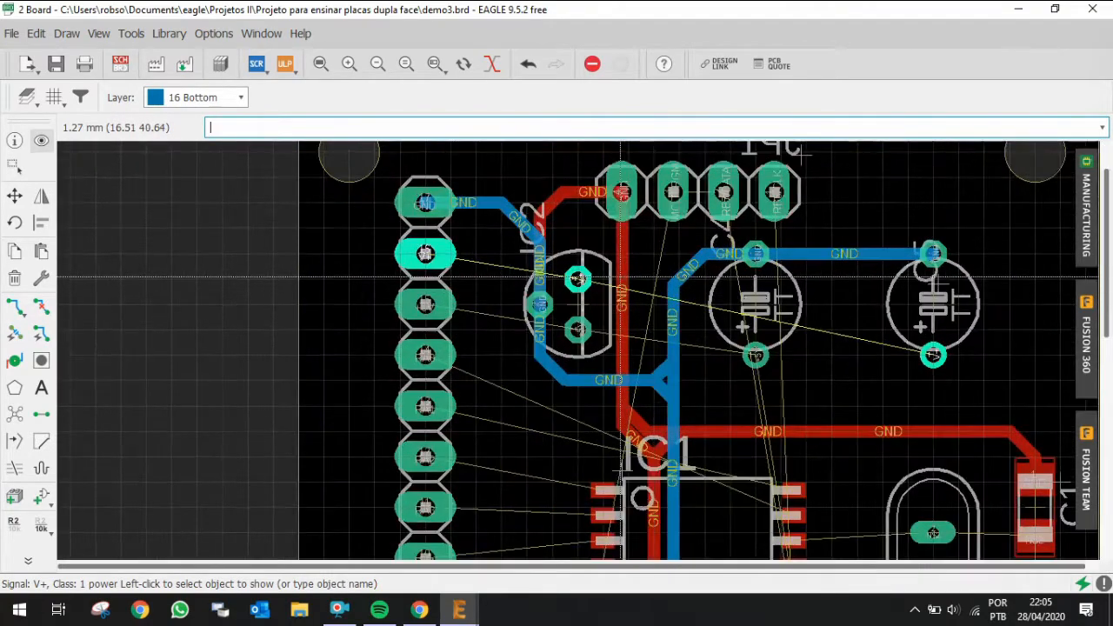
pyautogui.scroll(1, 620, 279)
pyautogui.scroll(1, 465, 304)
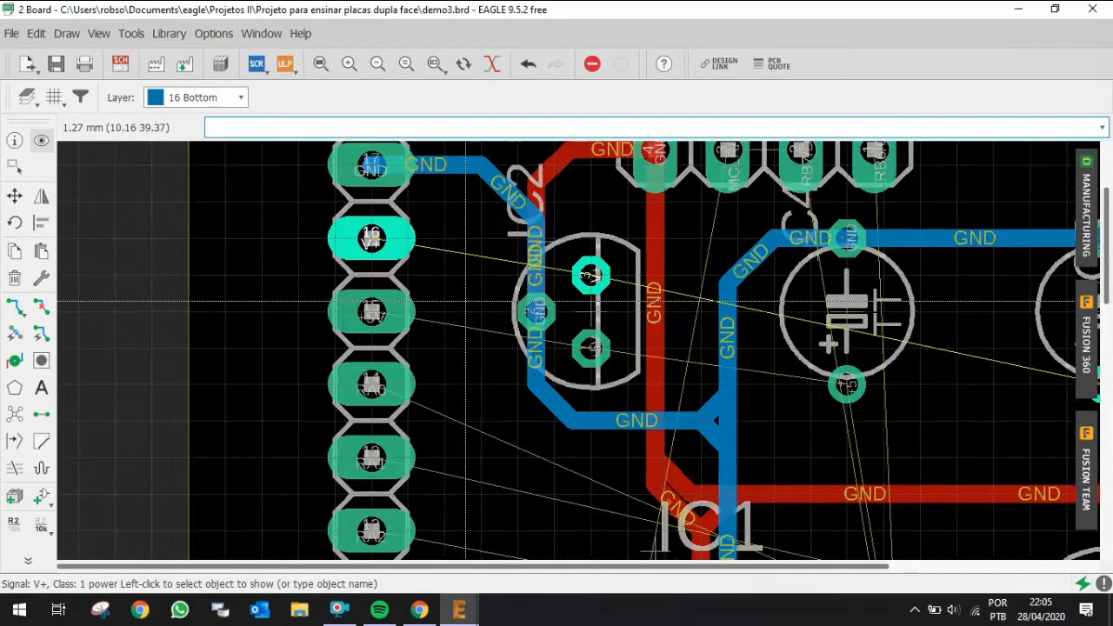
pyautogui.scroll(1, 465, 304)
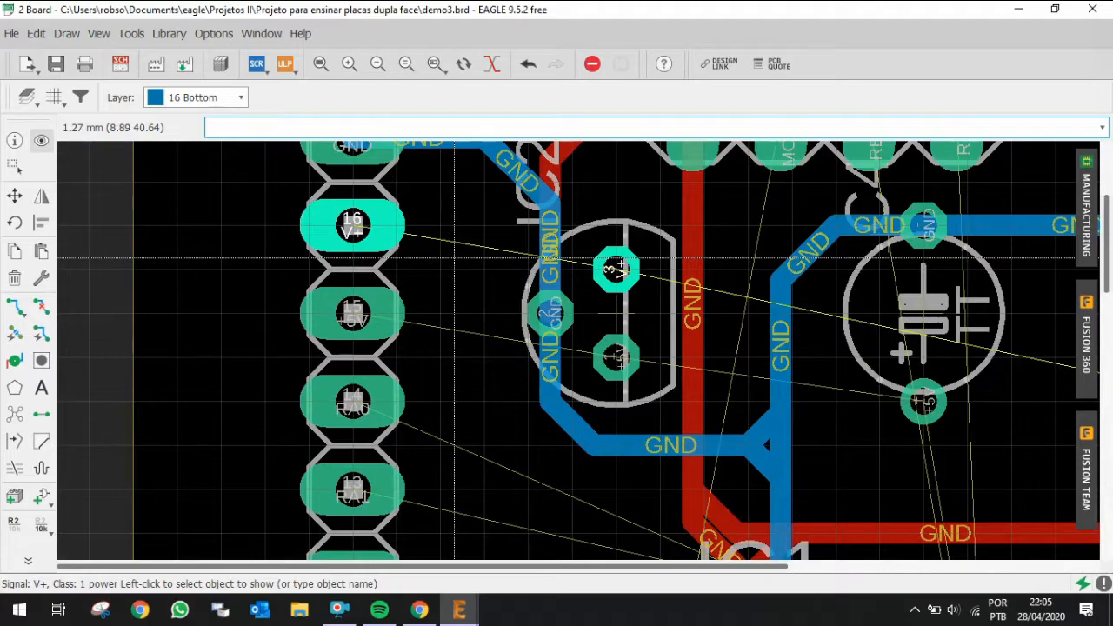
pyautogui.scroll(-3, 454, 258)
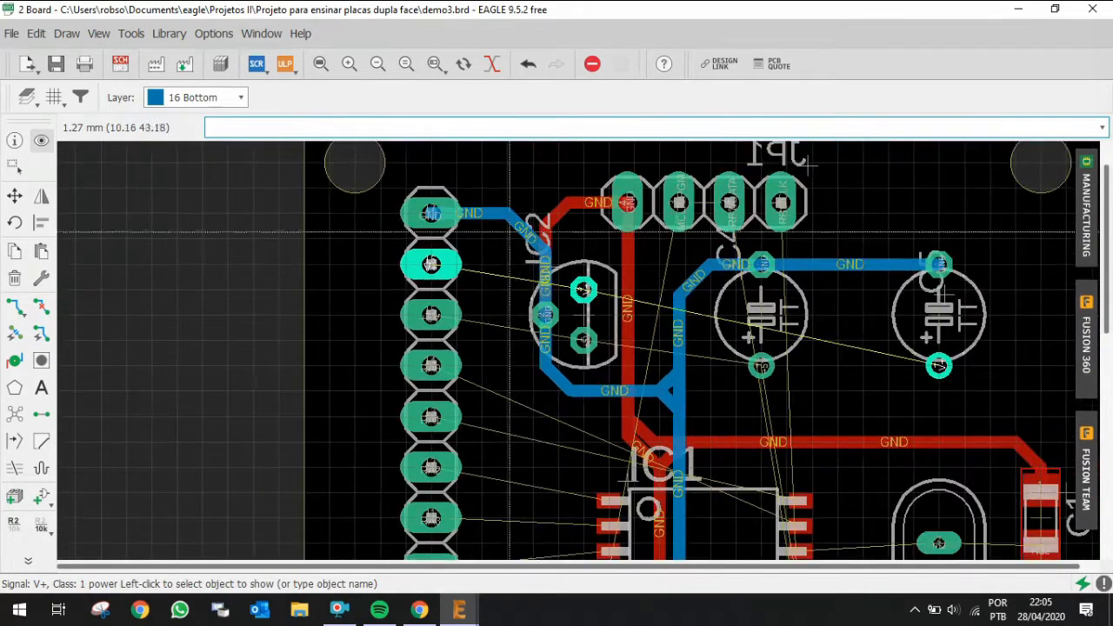
pyautogui.scroll(1, 431, 223)
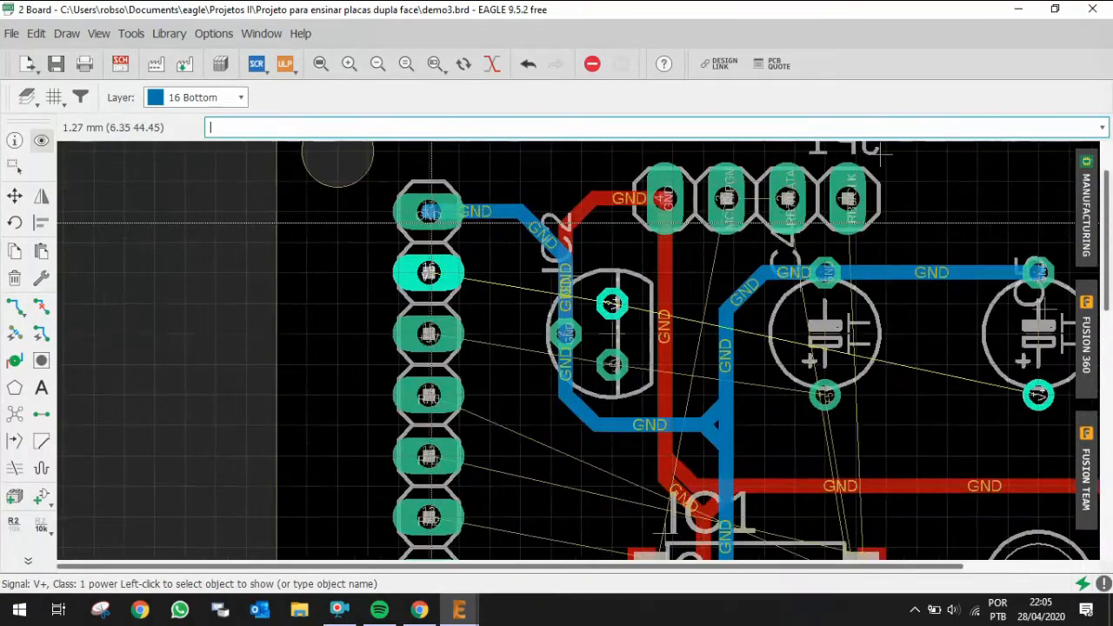
# Step: Route a short V+ segment from header pin 16 toward the board's upper edge, then undo it
pyautogui.hotkey('ctrl', 'r')
pyautogui.click(431, 273)
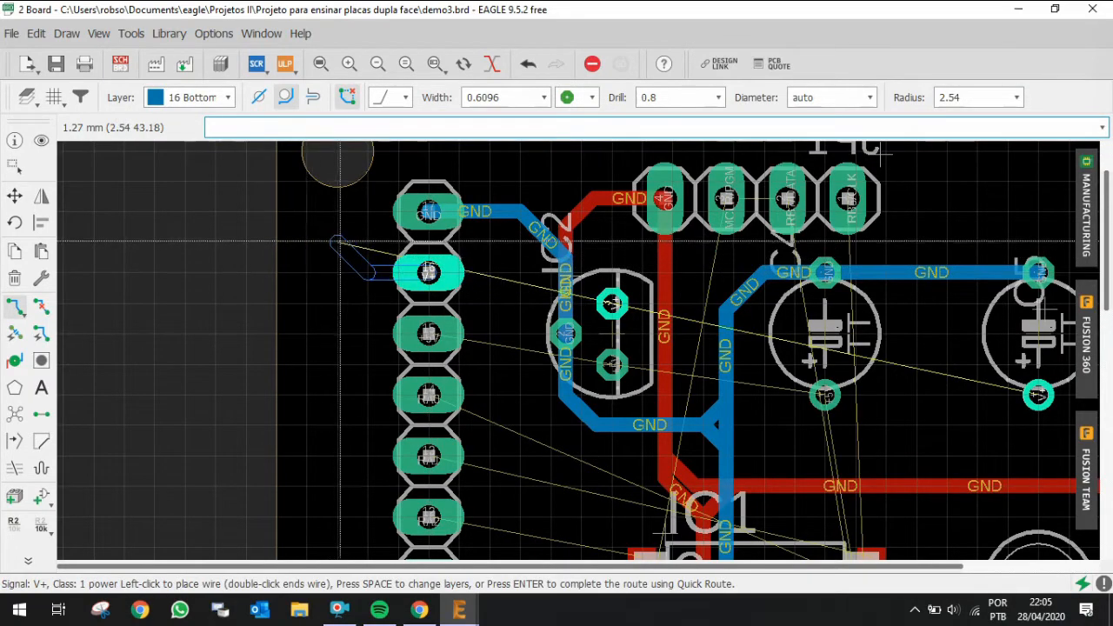
pyautogui.click(369, 243)
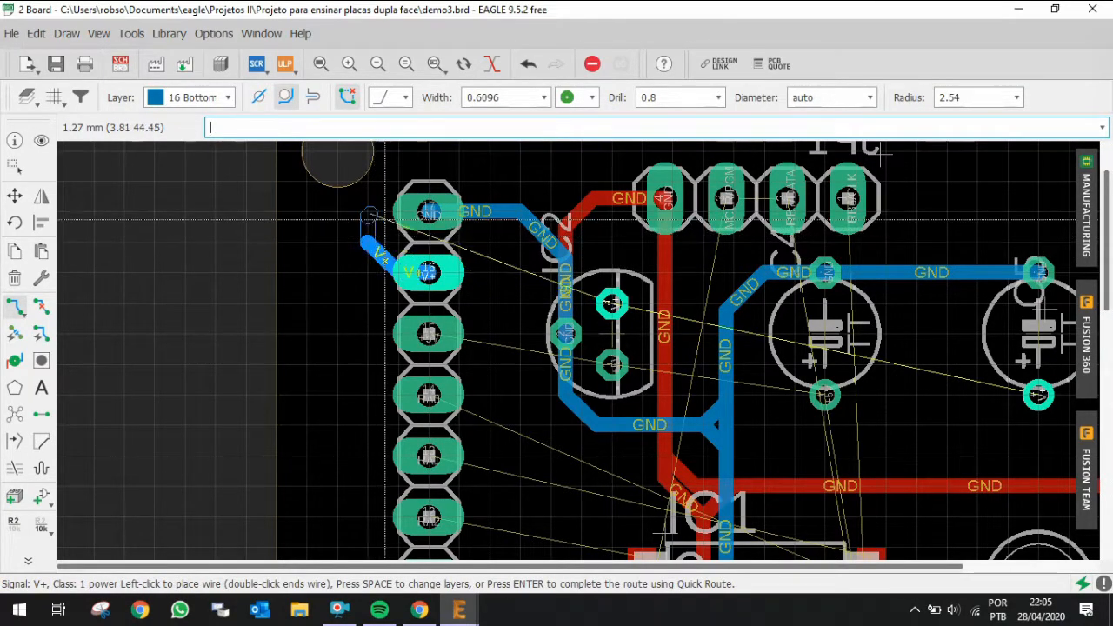
pyautogui.press('Escape')
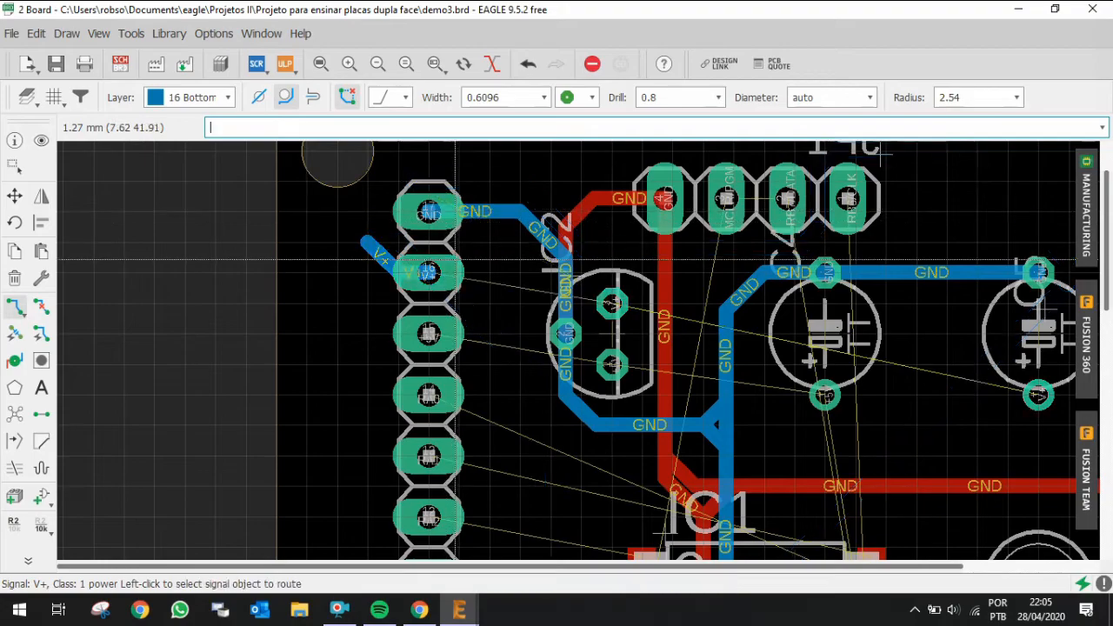
pyautogui.scroll(-1, 426, 275)
pyautogui.scroll(-1, 420, 278)
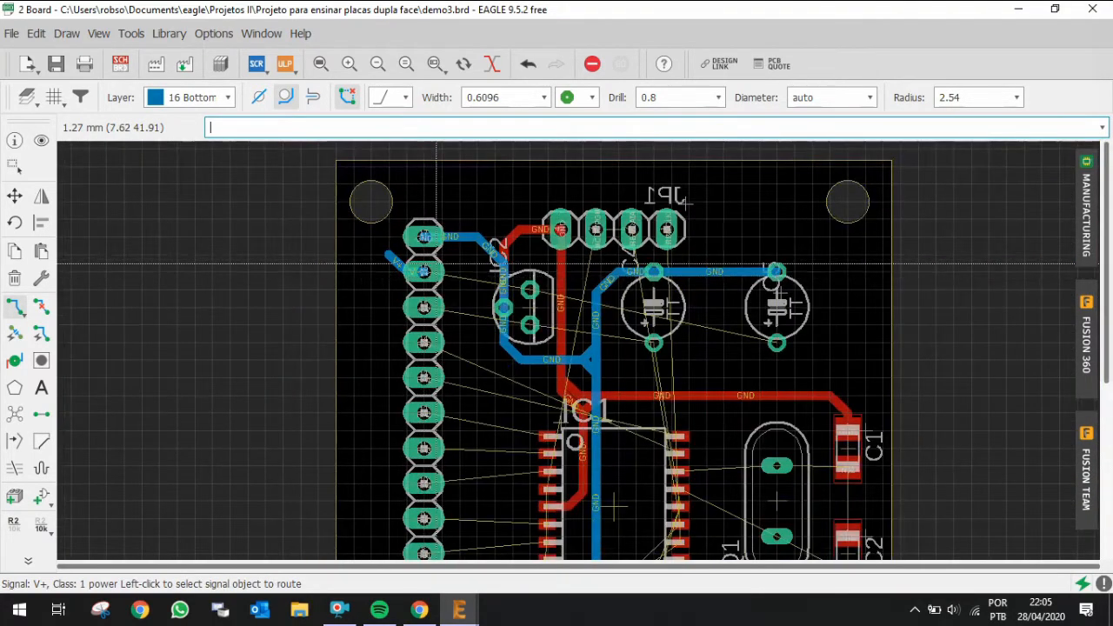
pyautogui.scroll(4, 437, 263)
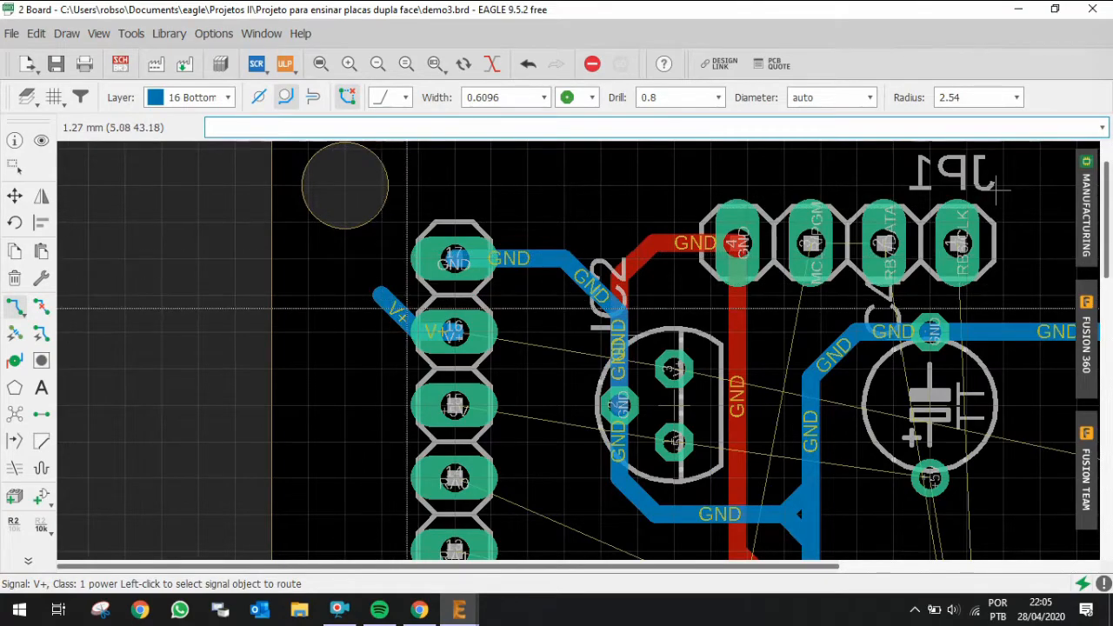
pyautogui.scroll(-2, 409, 310)
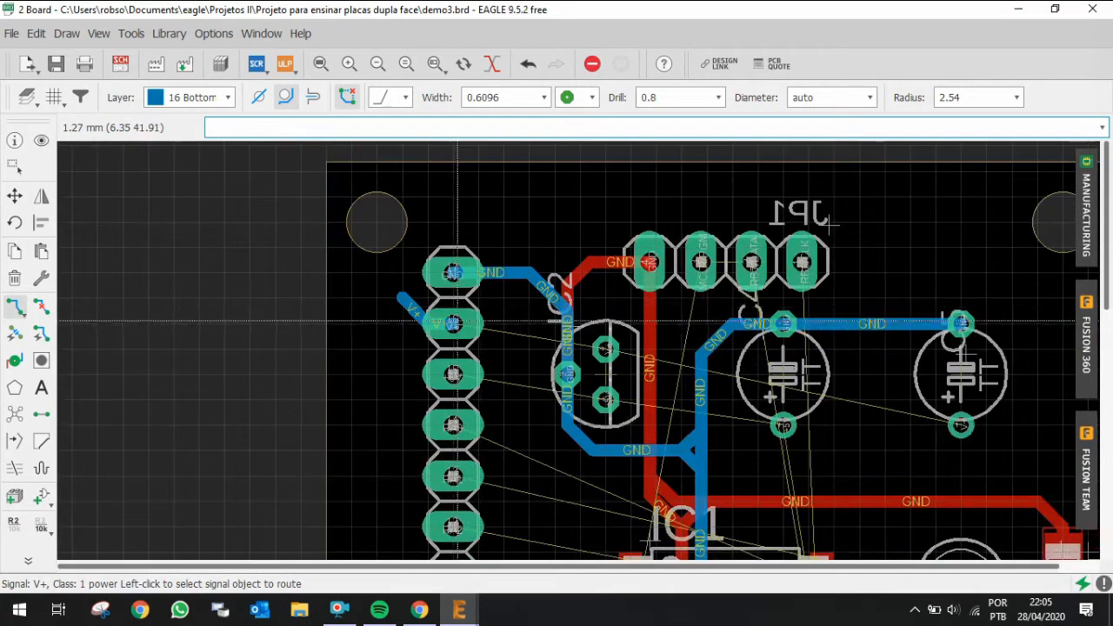
pyautogui.scroll(1, 457, 322)
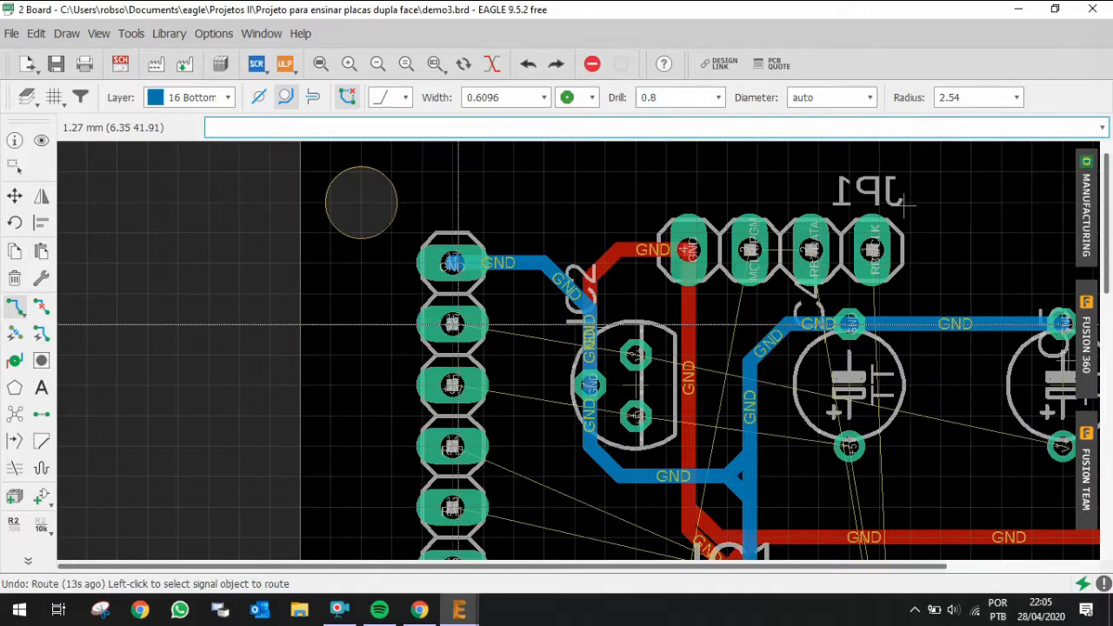
# Step: Route a short bottom-layer V+ stub rightward from header pin 16 and end the wire
pyautogui.click(466, 324)
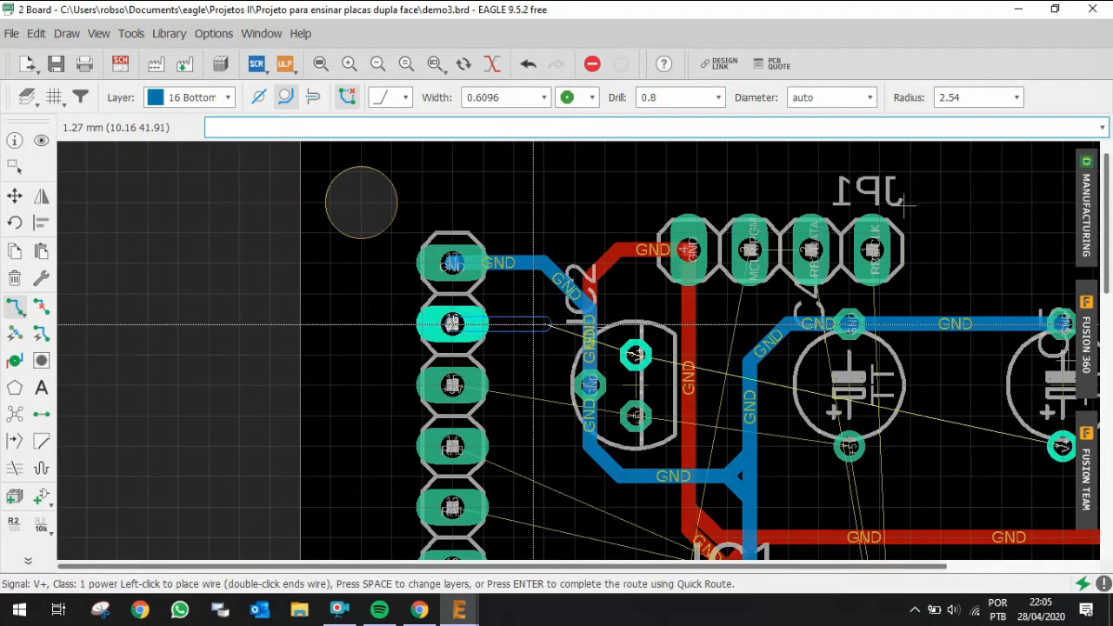
pyautogui.scroll(1, 517, 324)
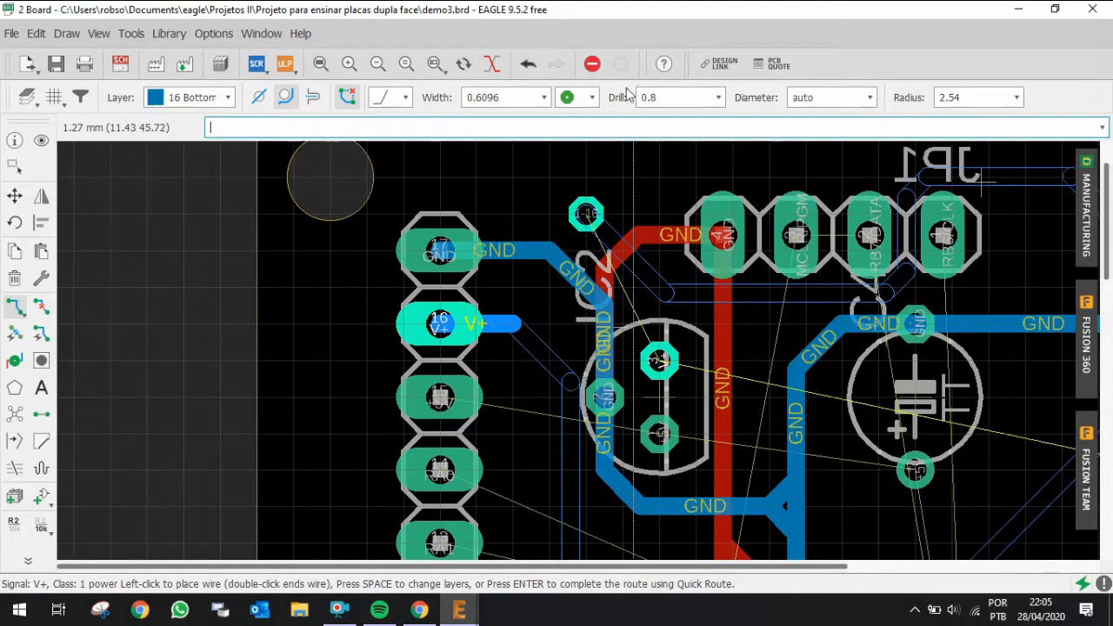
pyautogui.press('Escape')
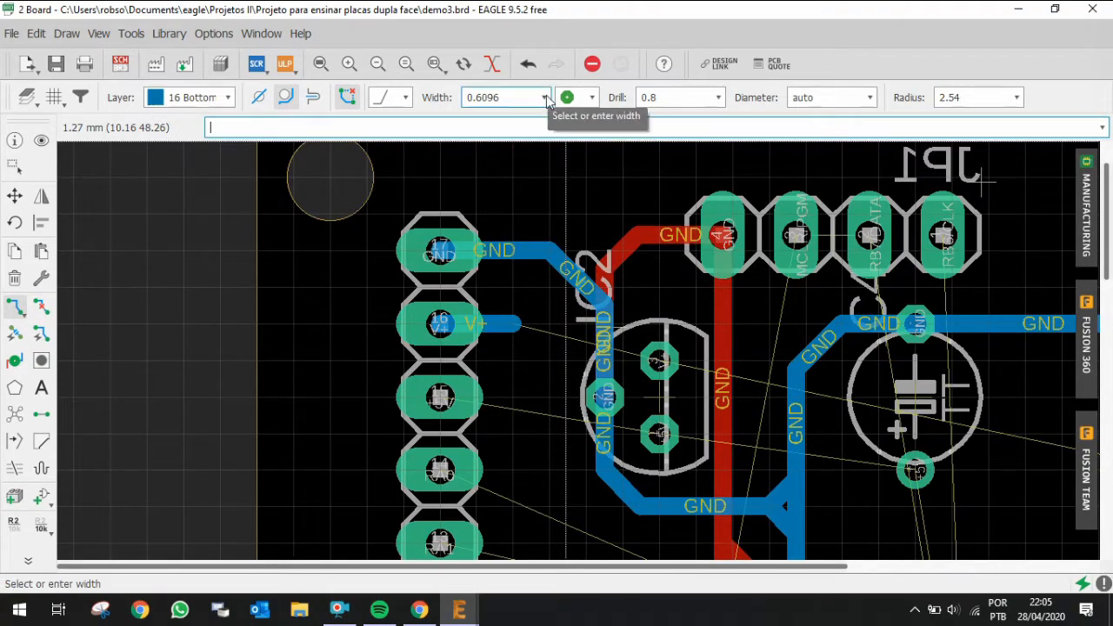
# Step: Set the via to the octagon shape with a 0.8 mm drill
pyautogui.click(590, 98)
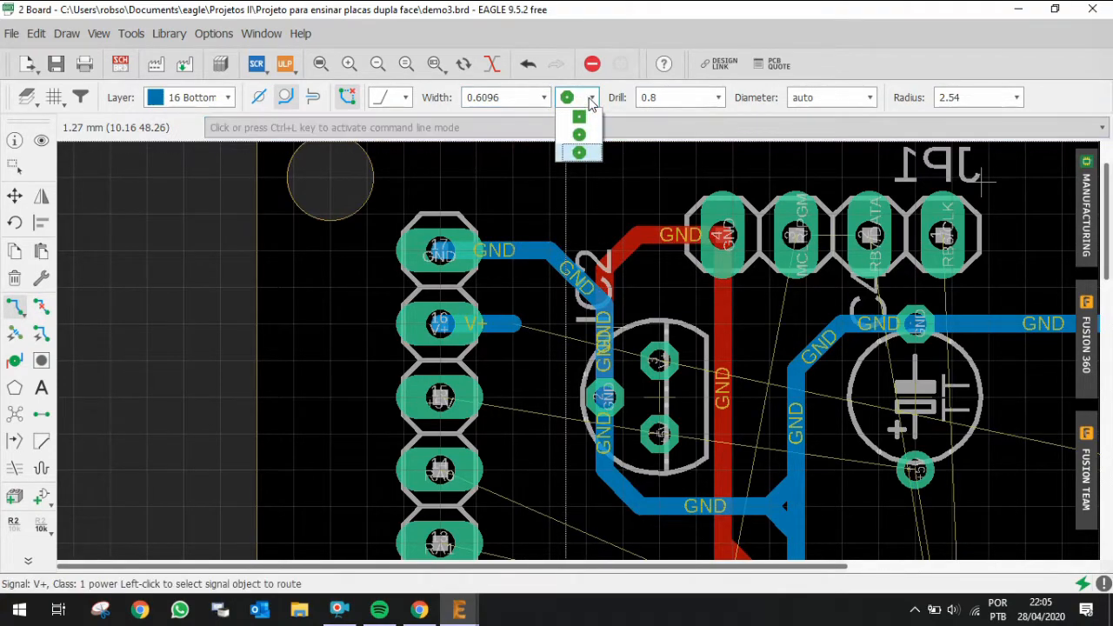
pyautogui.click(591, 98)
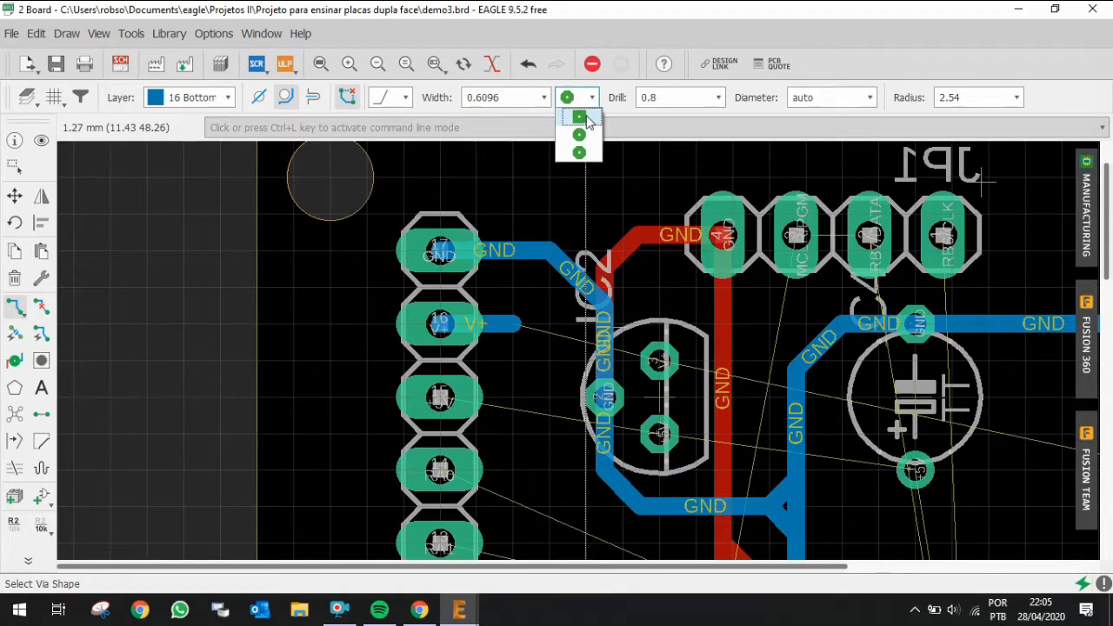
pyautogui.click(580, 154)
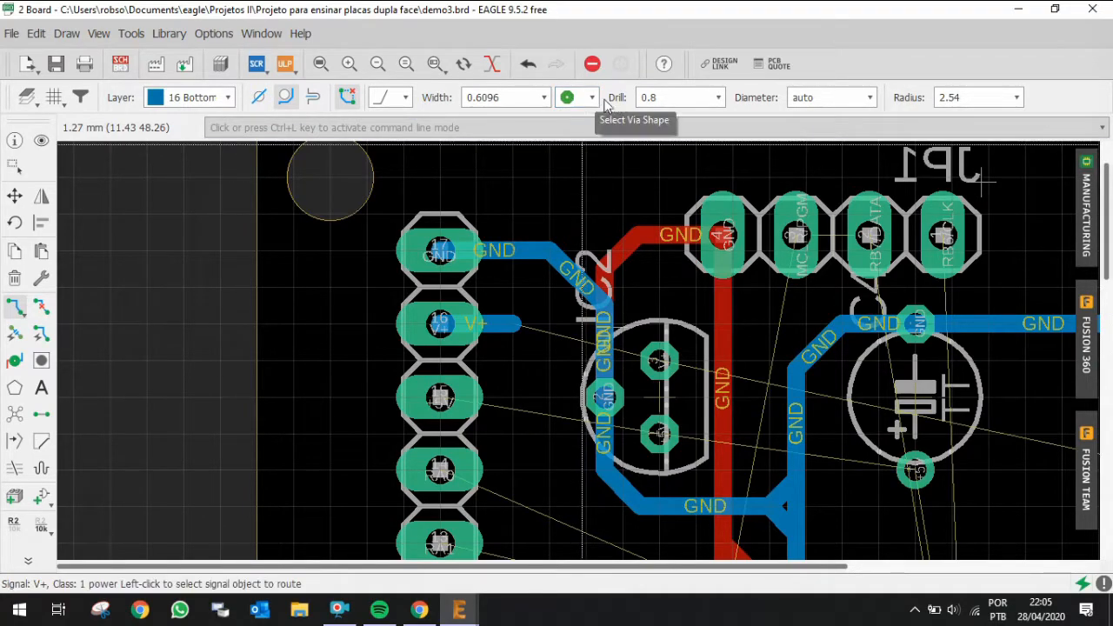
pyautogui.click(718, 97)
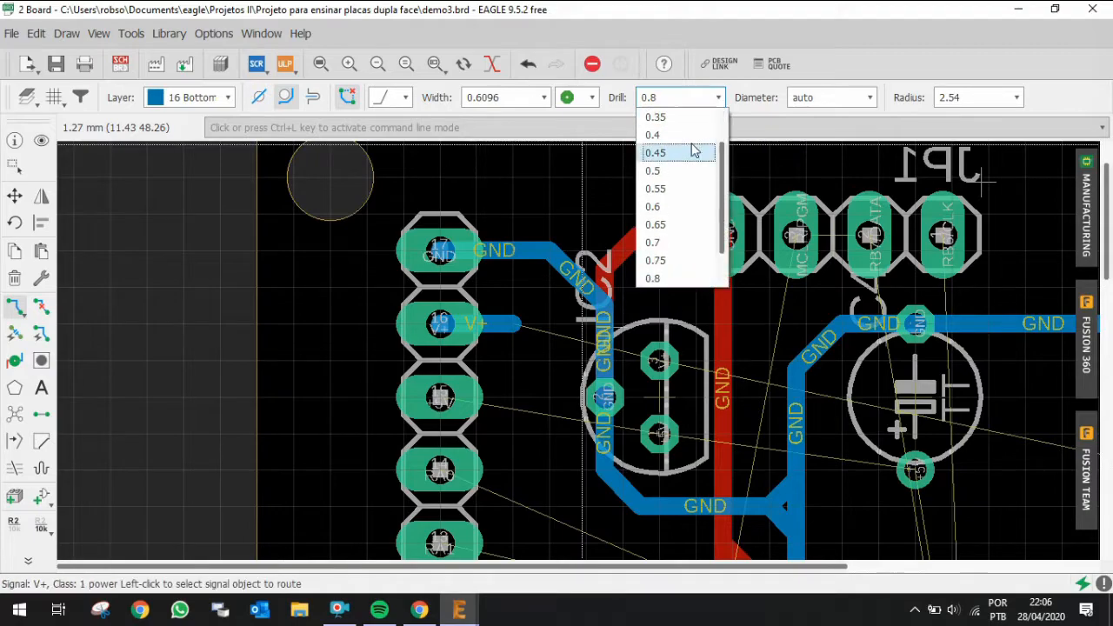
pyautogui.click(665, 279)
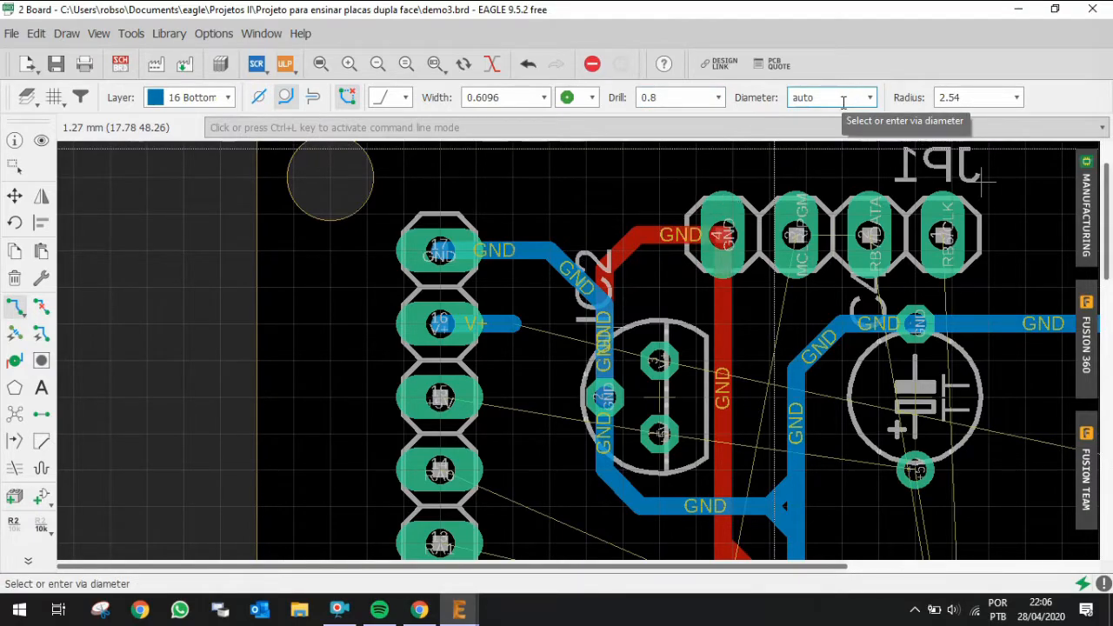
pyautogui.click(719, 97)
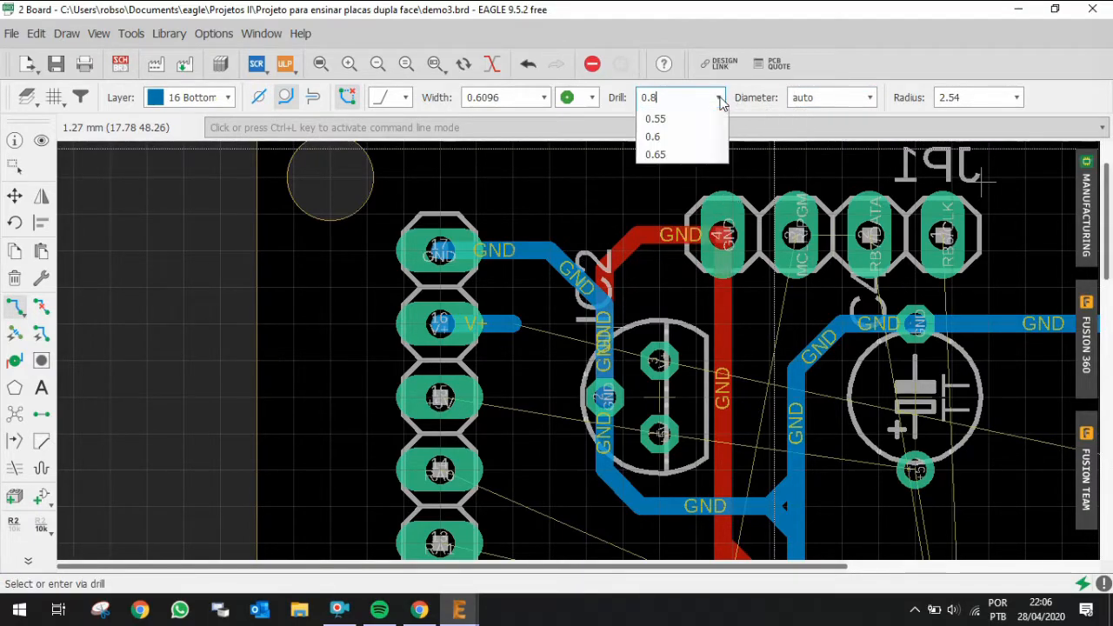
pyautogui.click(665, 279)
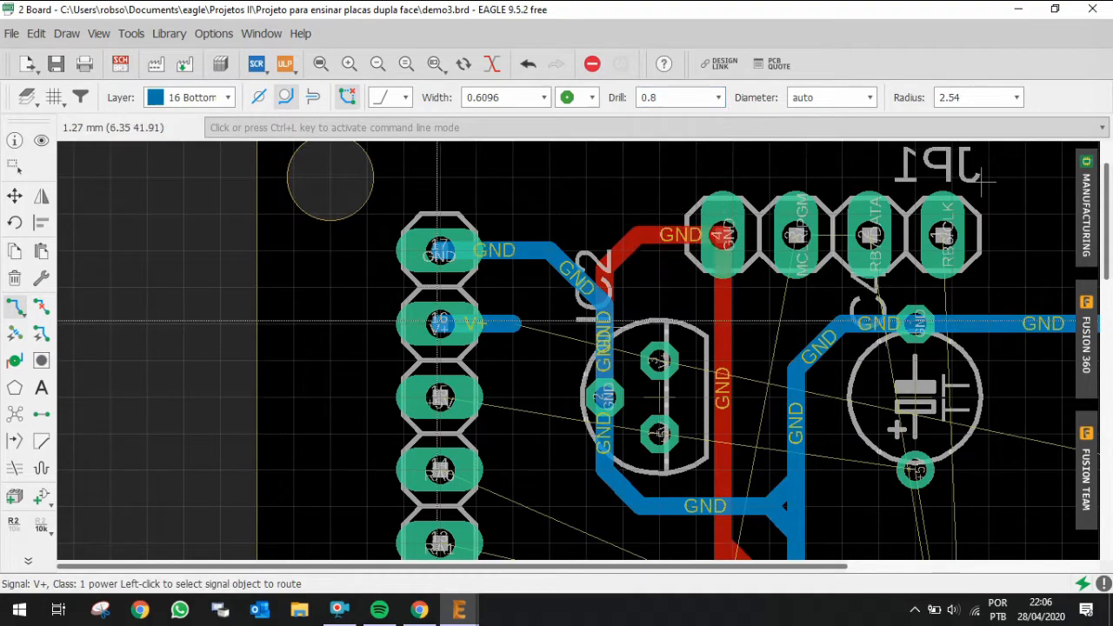
# Step: Continue the V+ stub from header pin 16 onto the top layer, placing a via at its end
pyautogui.click(517, 325)
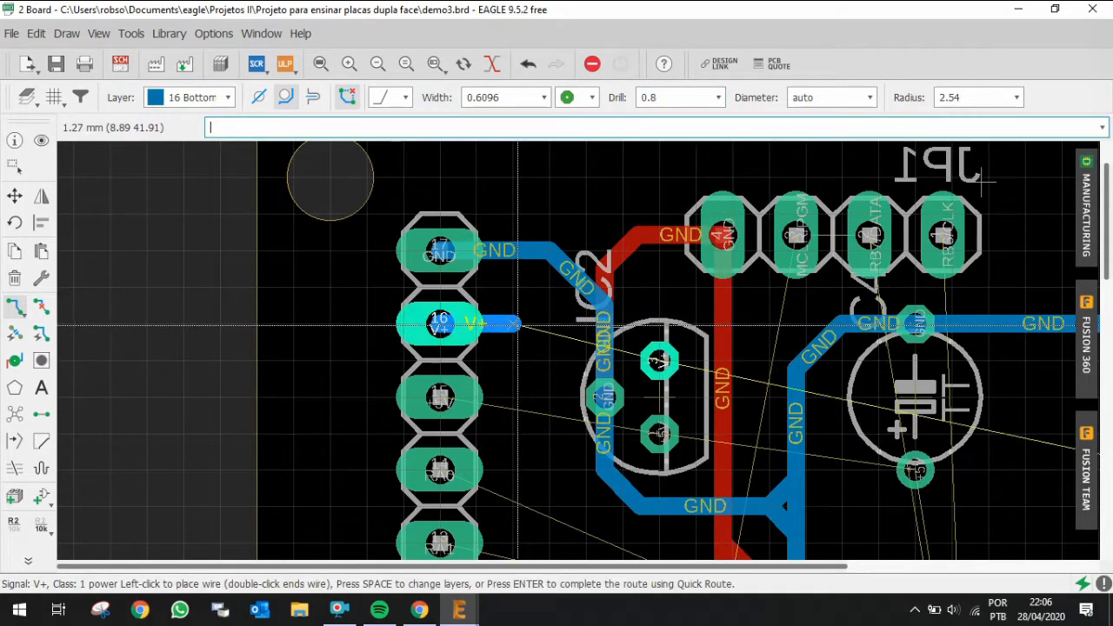
pyautogui.press('space')
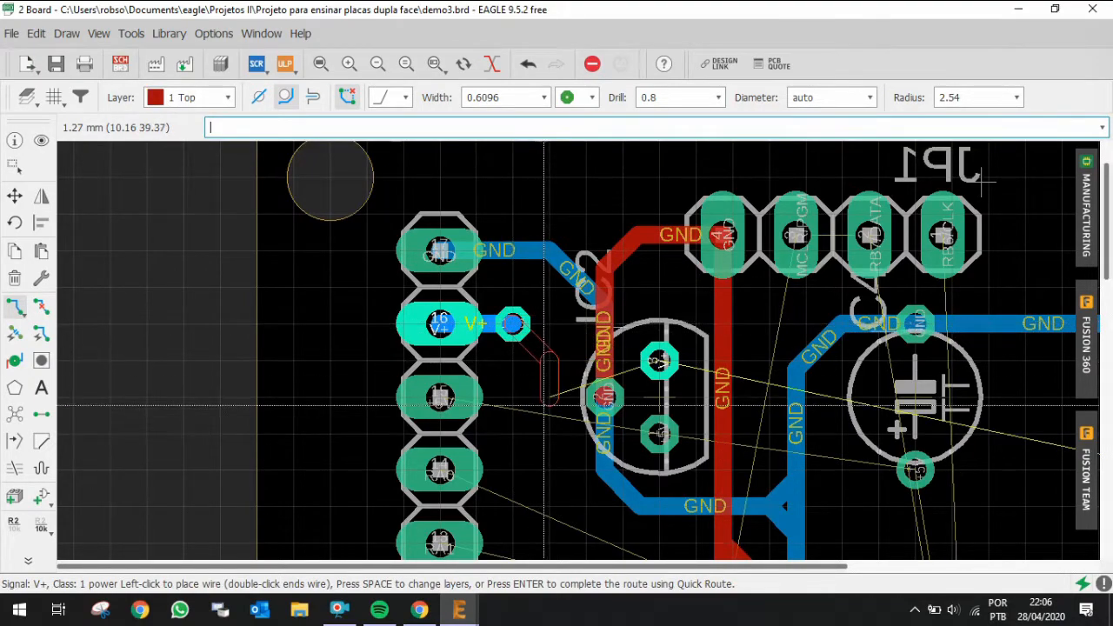
pyautogui.scroll(-1, 537, 416)
pyautogui.scroll(4, 537, 416)
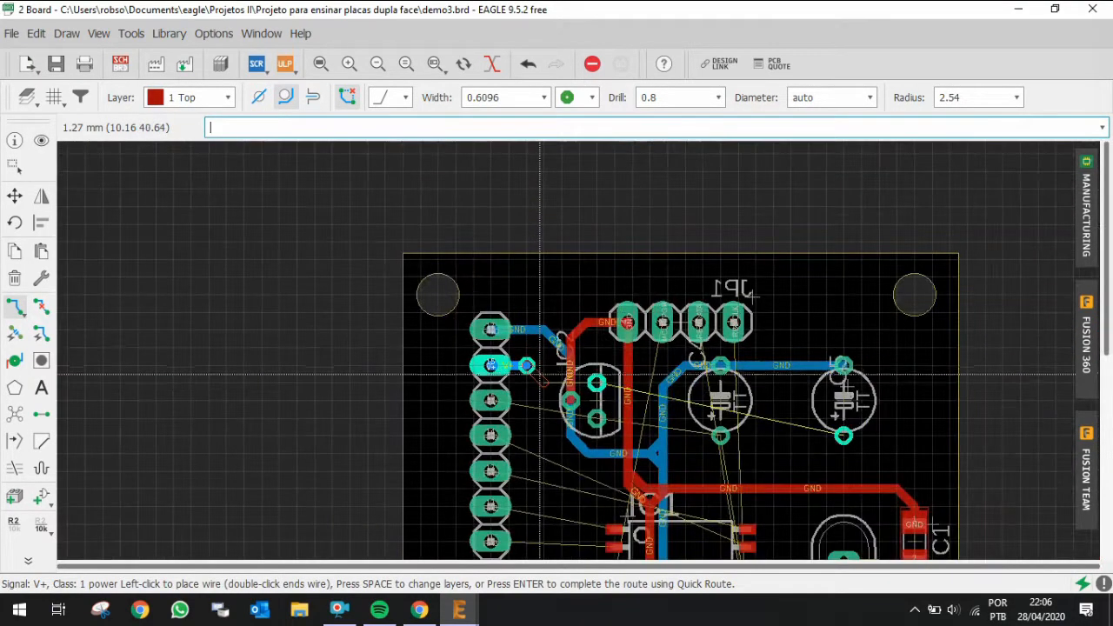
pyautogui.scroll(-2, 539, 445)
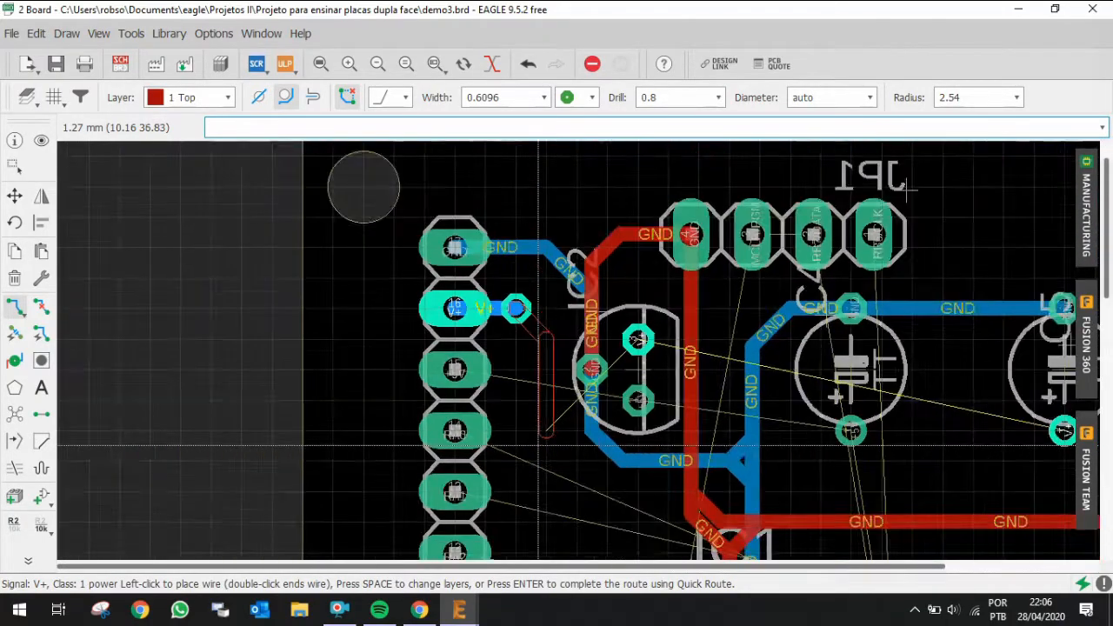
pyautogui.scroll(3, 533, 378)
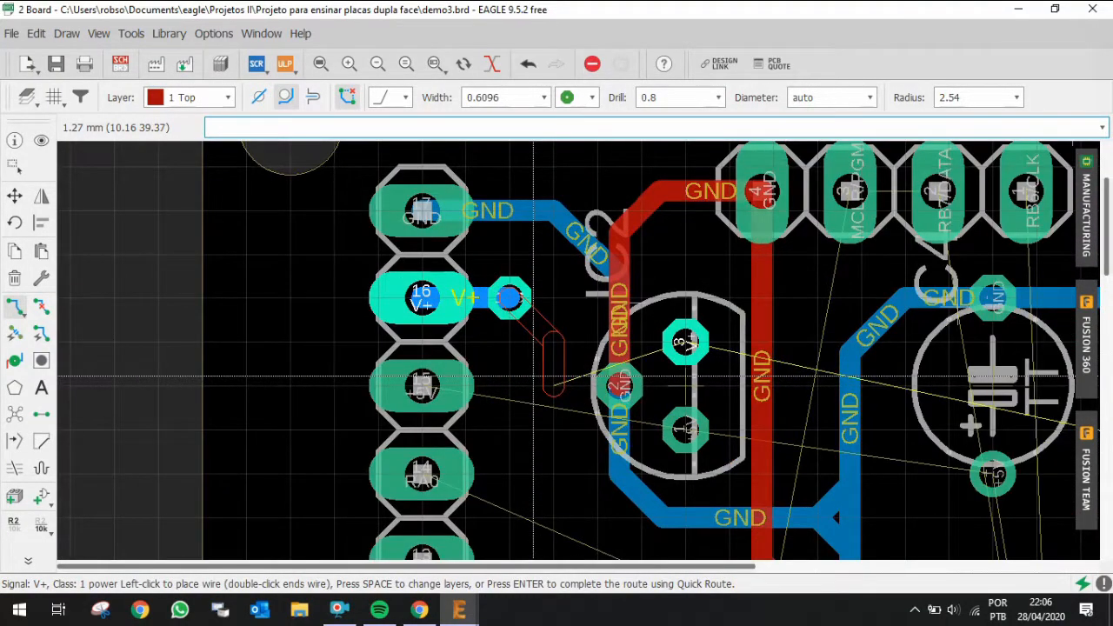
pyautogui.scroll(-1, 532, 379)
pyautogui.scroll(3, 533, 465)
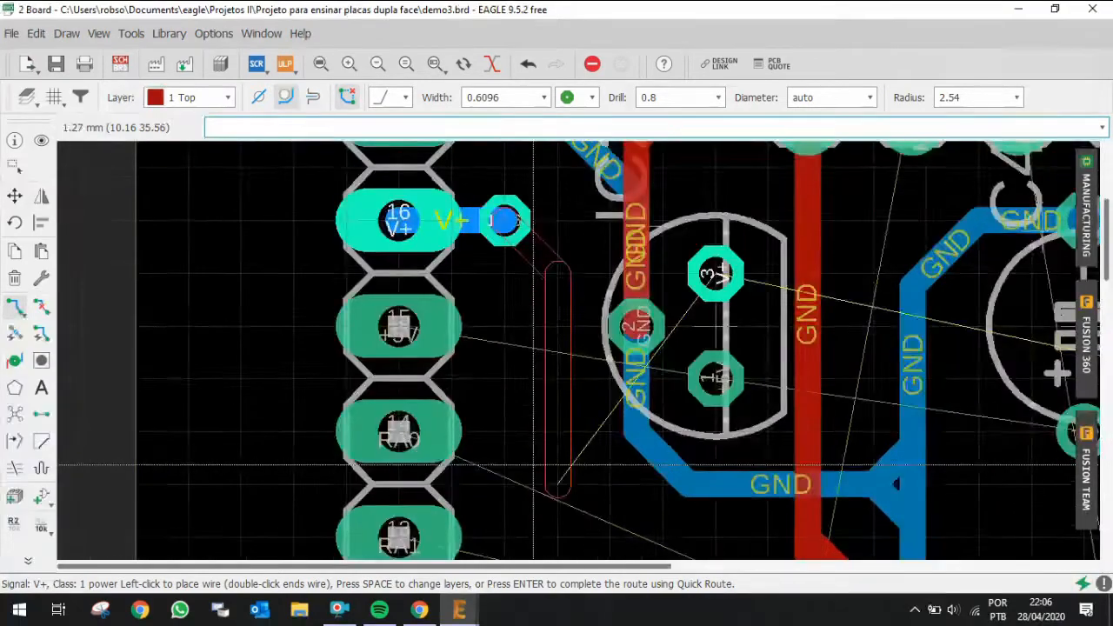
pyautogui.scroll(-2, 533, 465)
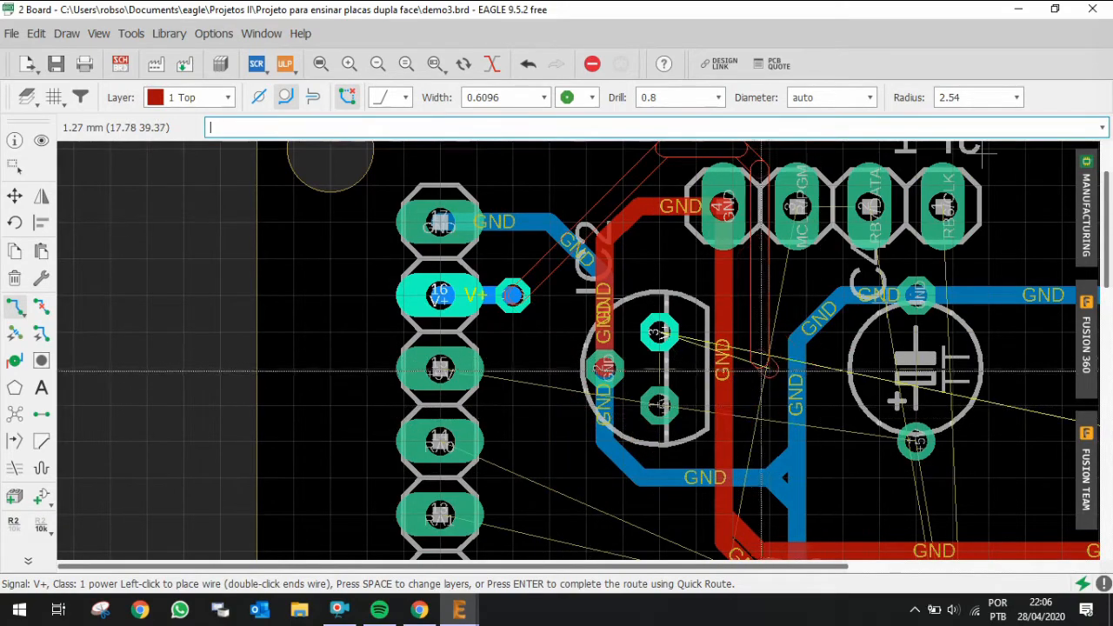
pyautogui.press('Escape')
# Step: Route a top-layer GND trace from JP1 pin 4 diagonally down to the horizontal GND trace above IC1
pyautogui.scroll(-2, 734, 321)
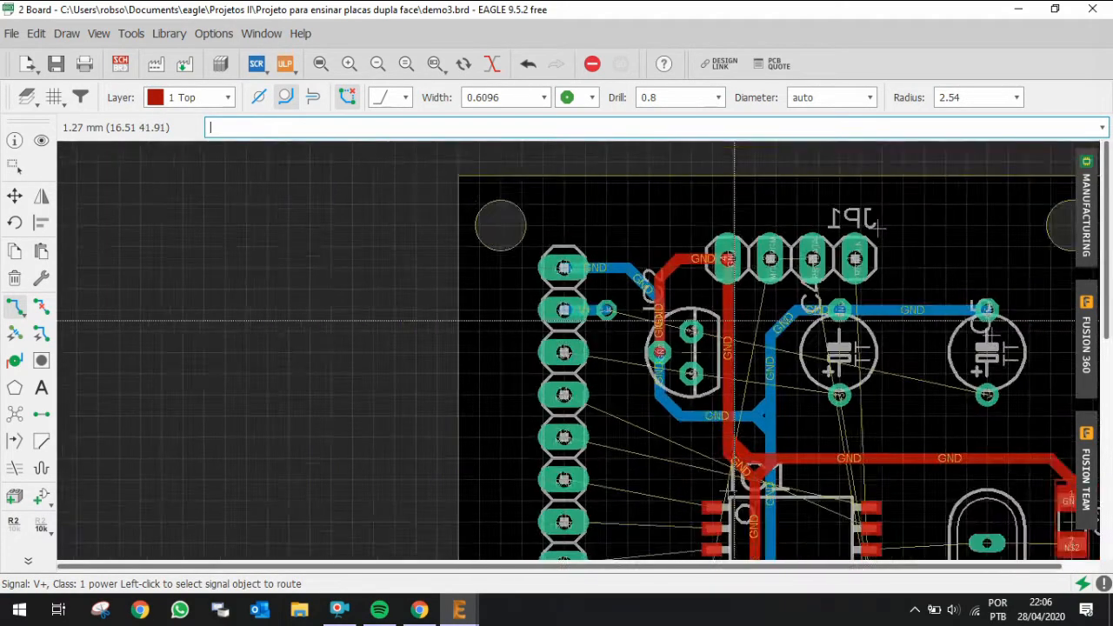
pyautogui.scroll(2, 739, 442)
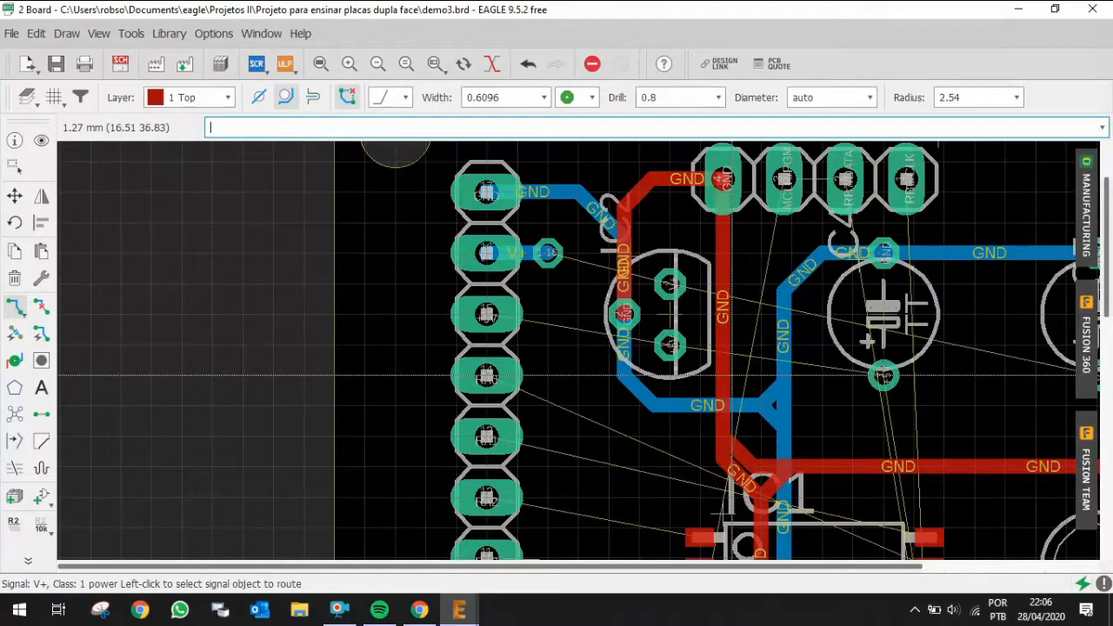
pyautogui.click(41, 306)
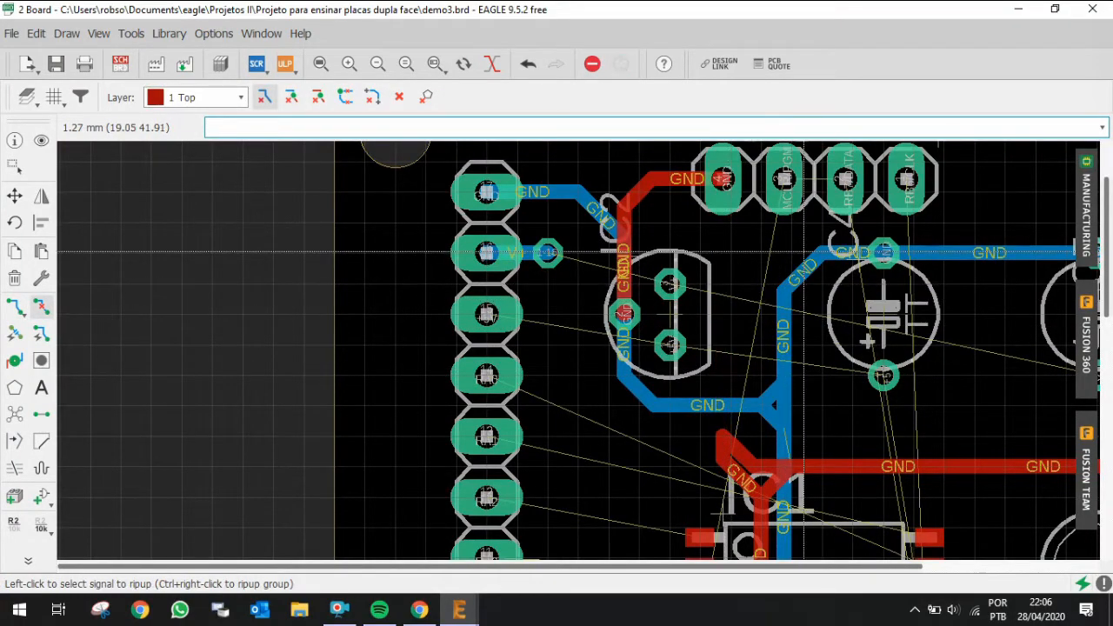
pyautogui.click(725, 181)
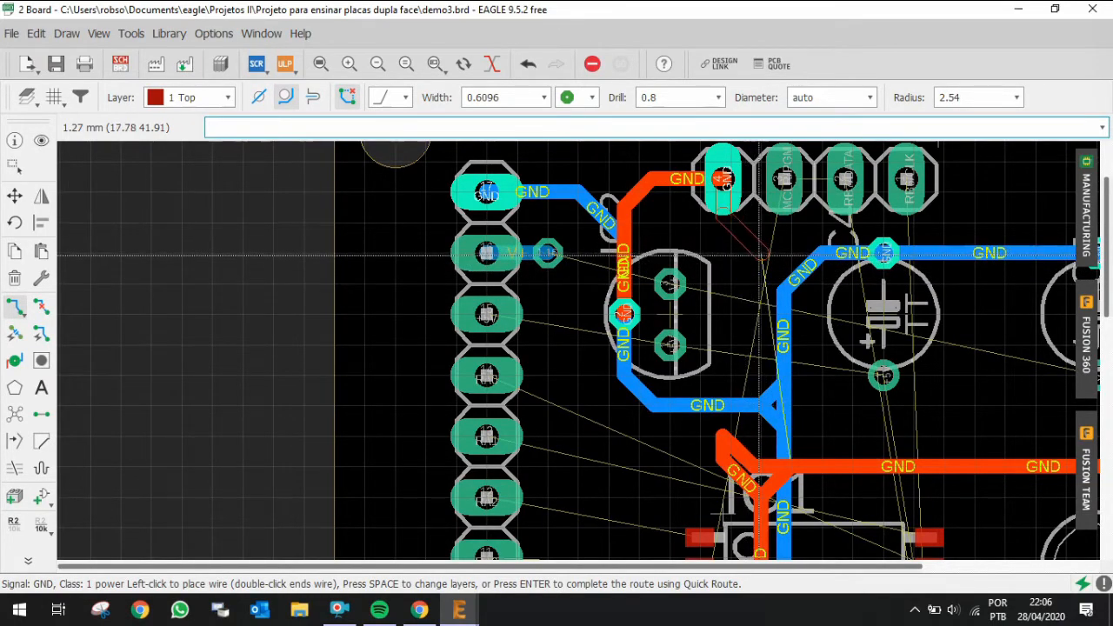
pyautogui.click(760, 255)
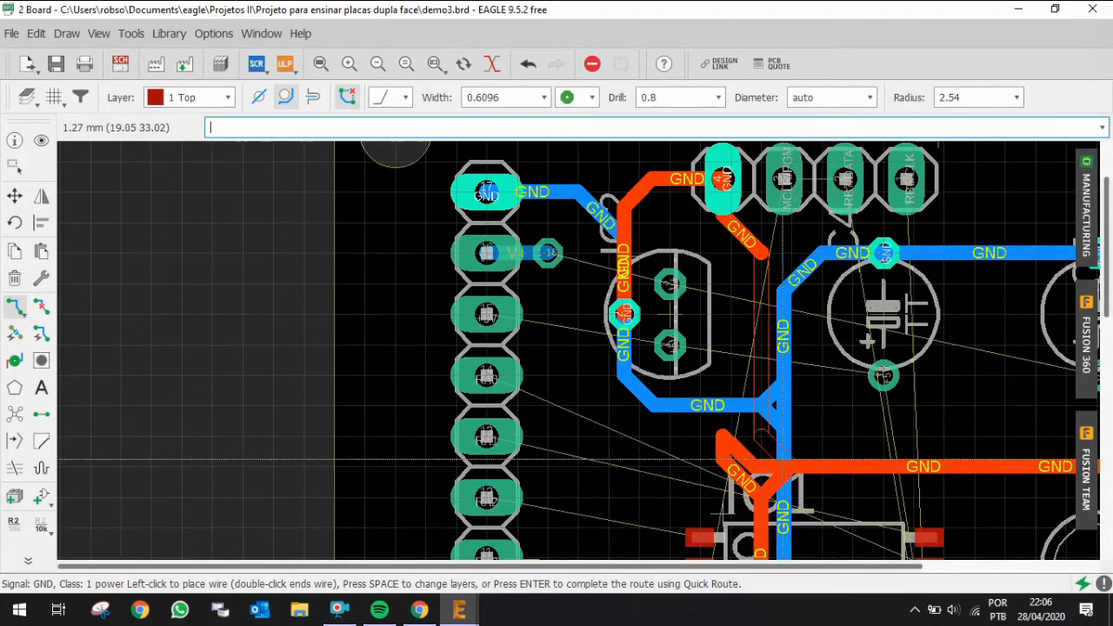
pyautogui.click(782, 461)
pyautogui.scroll(-4, 768, 455)
pyautogui.scroll(5, 739, 475)
pyautogui.scroll(1, 743, 402)
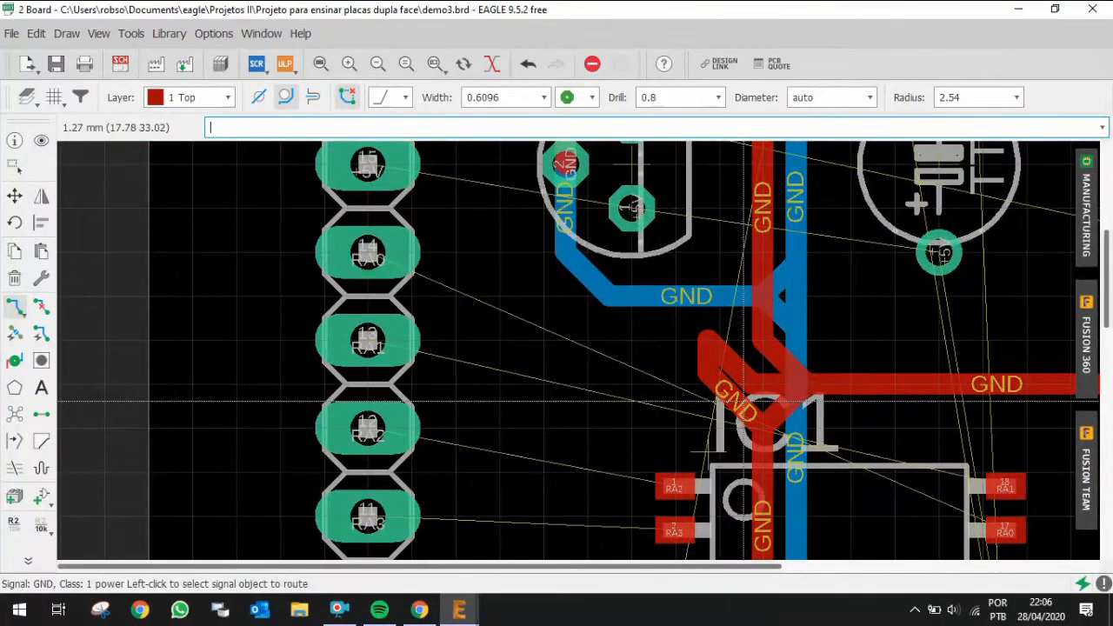
# Step: Rip up the short diagonal top-layer GND stub above IC1
pyautogui.hotkey('ctrl', 'r')
pyautogui.click(726, 393)
pyautogui.click(709, 358)
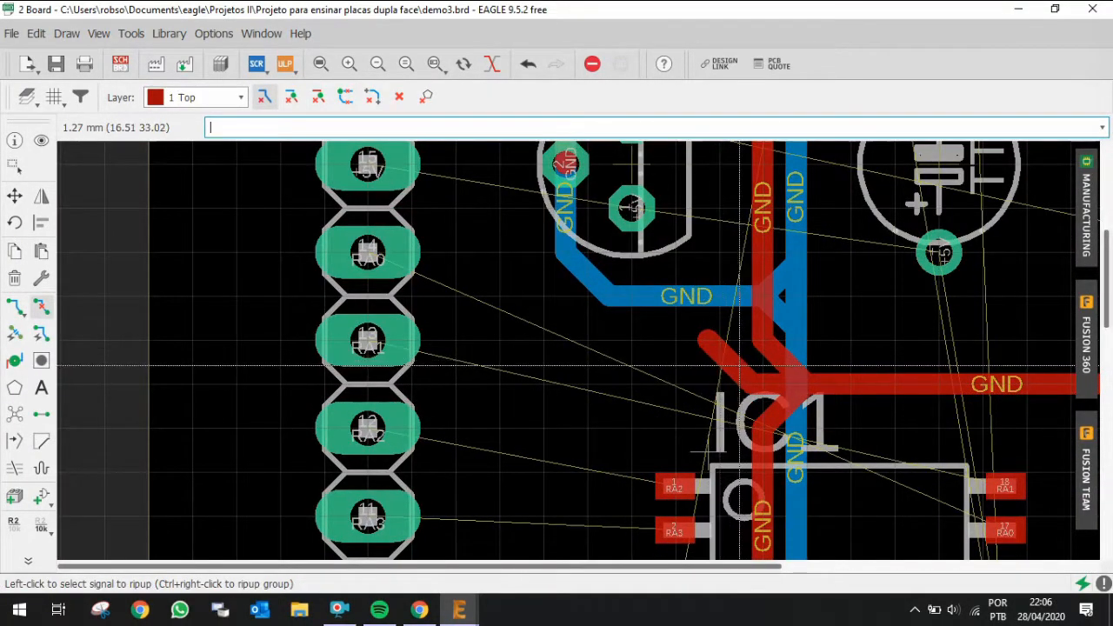
pyautogui.click(739, 366)
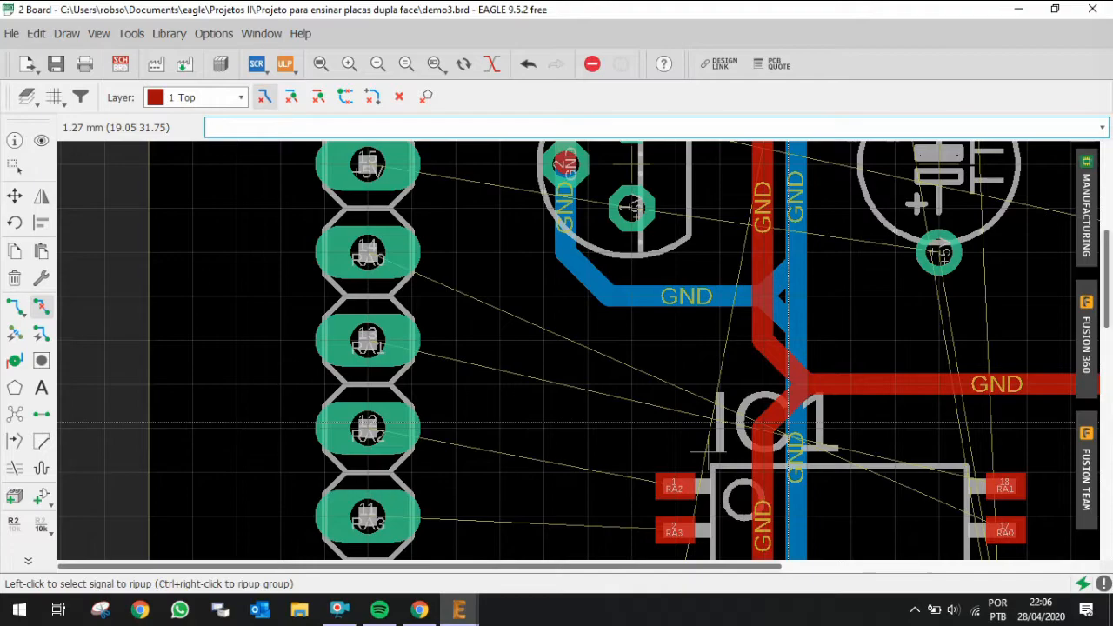
pyautogui.scroll(-6, 790, 428)
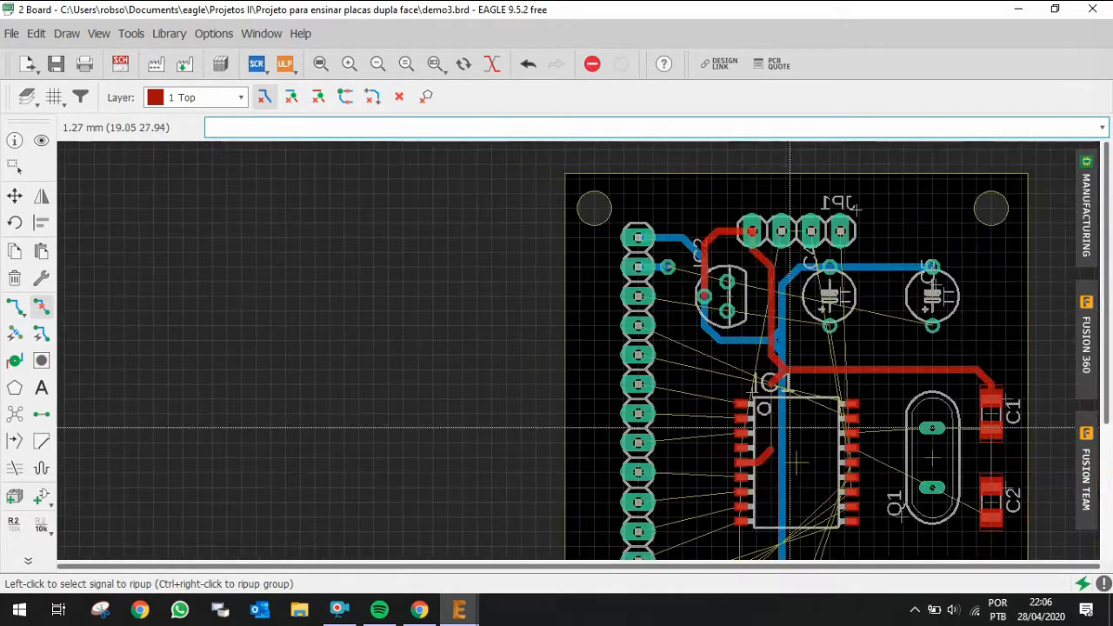
# Step: Route a top-layer GND trace from IC1's GND pin straight up to the GND junction above IC1
pyautogui.hotkey('ctrl', 'shift', 'r')
pyautogui.scroll(4, 789, 409)
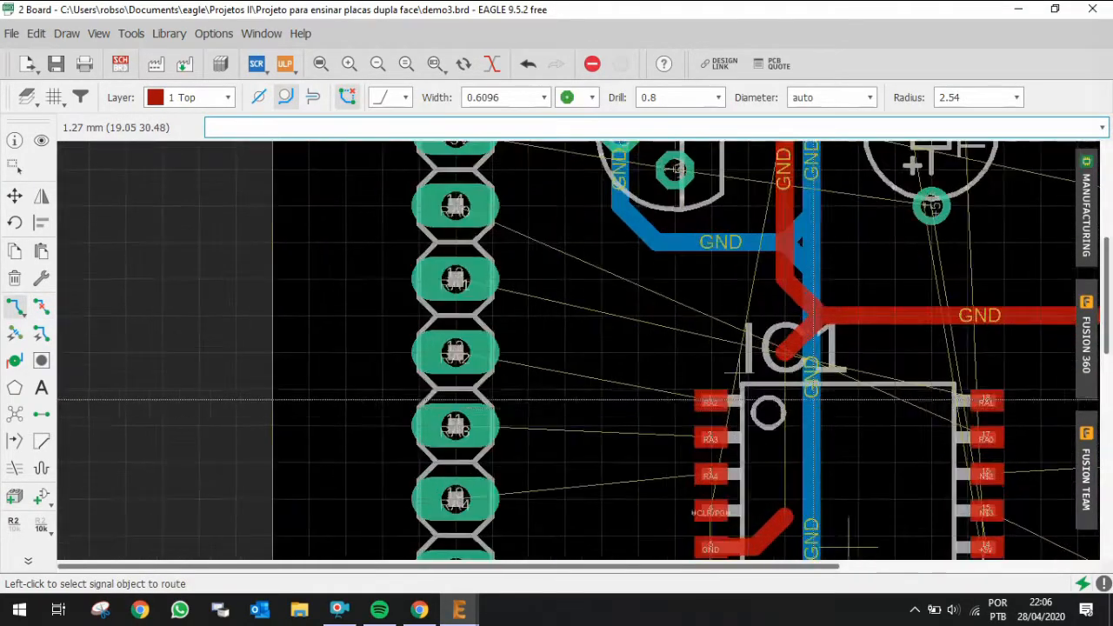
pyautogui.click(774, 513)
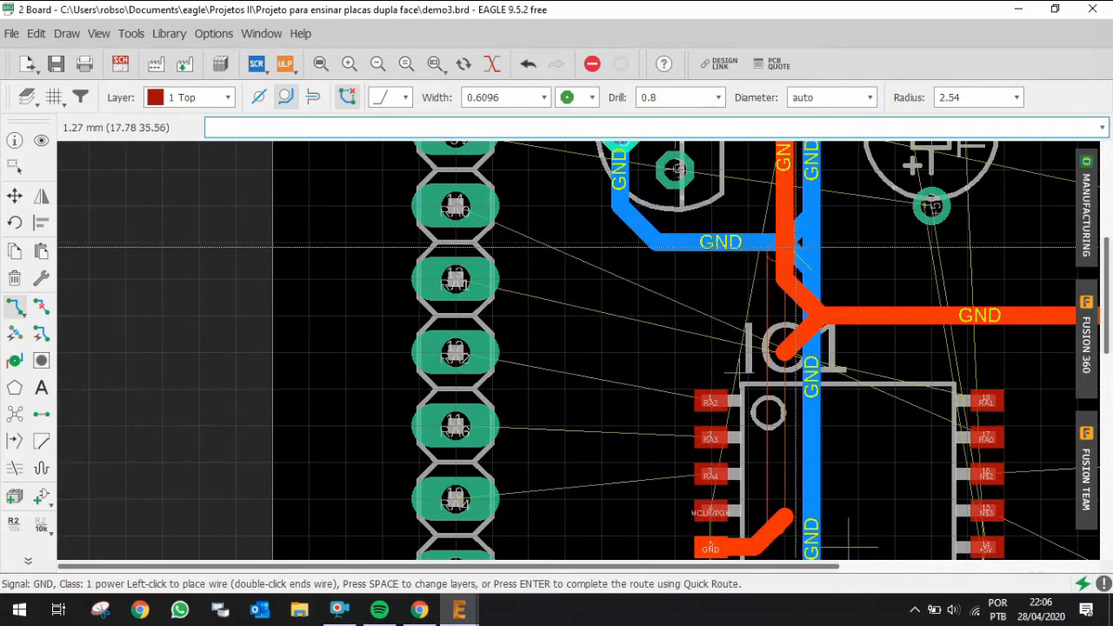
pyautogui.click(775, 225)
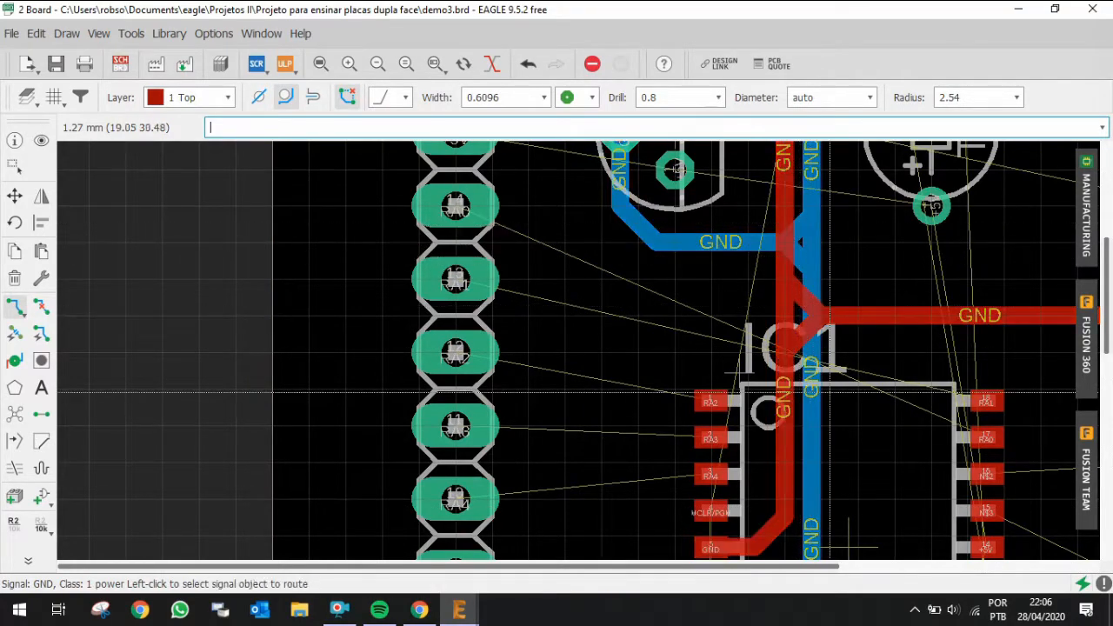
pyautogui.scroll(-1, 857, 451)
pyautogui.scroll(-3, 856, 450)
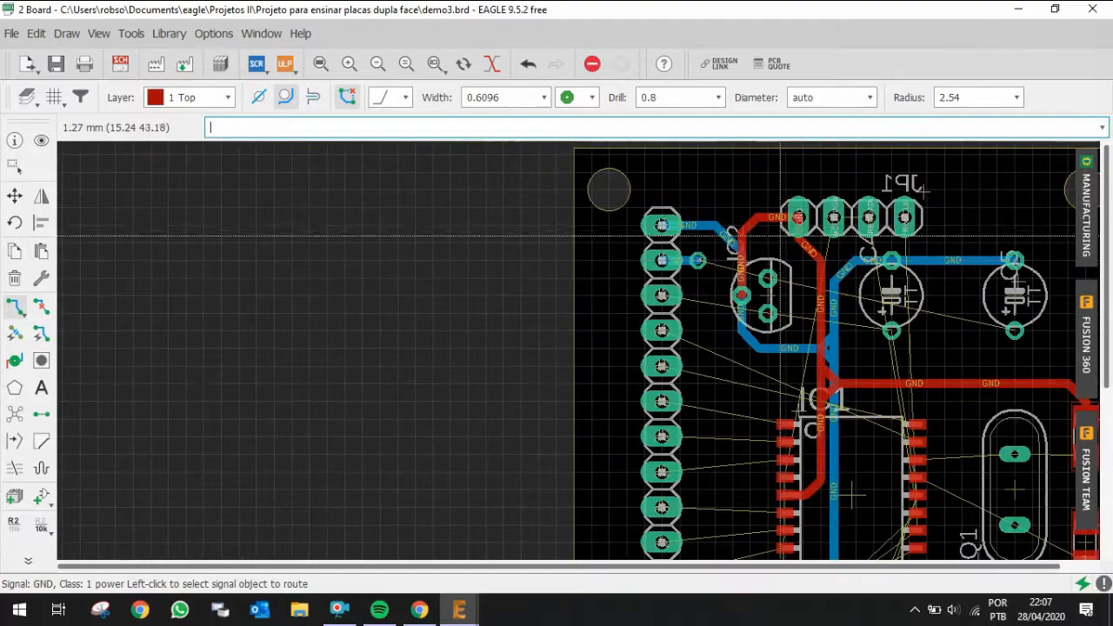
pyautogui.scroll(4, 788, 265)
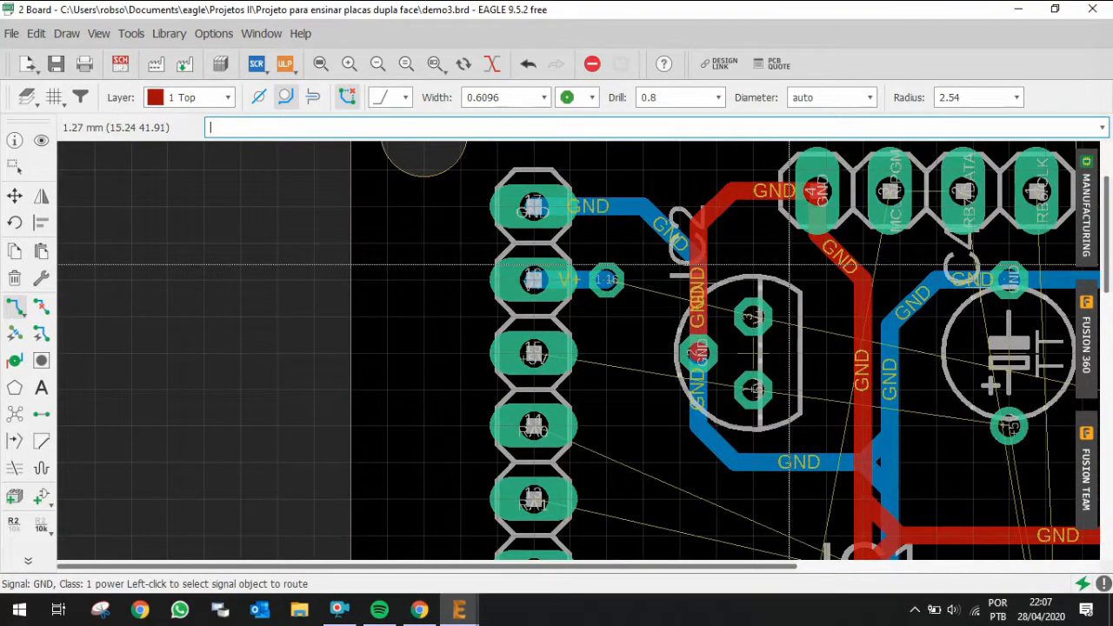
pyautogui.scroll(1, 752, 324)
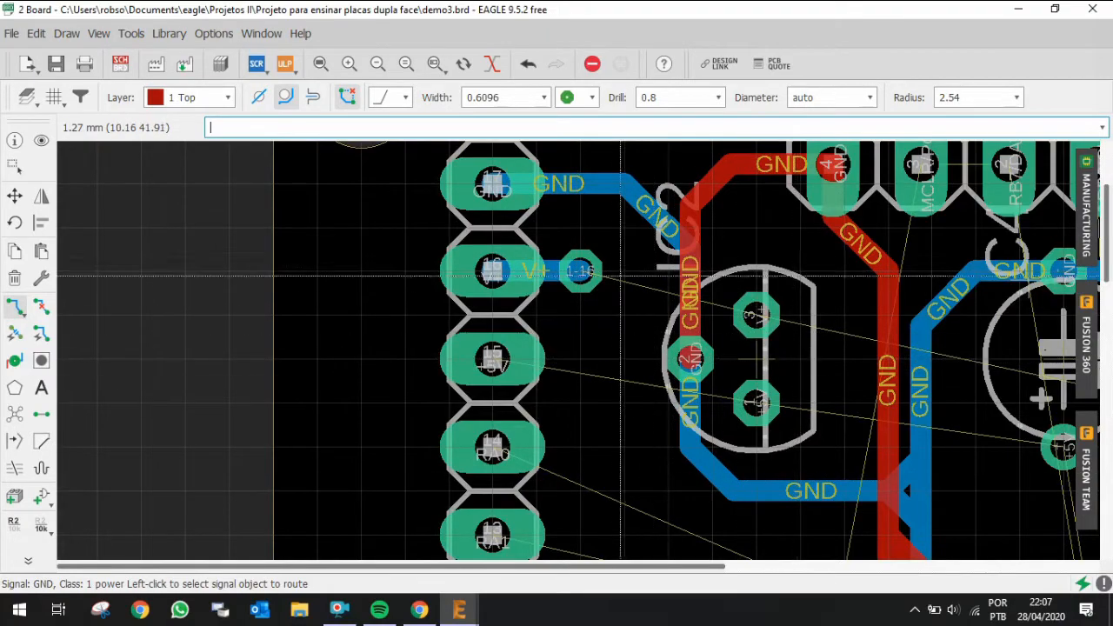
# Step: Route a top-layer V+ trace from the new via around the regulator to its V+ pin 3
pyautogui.click(578, 272)
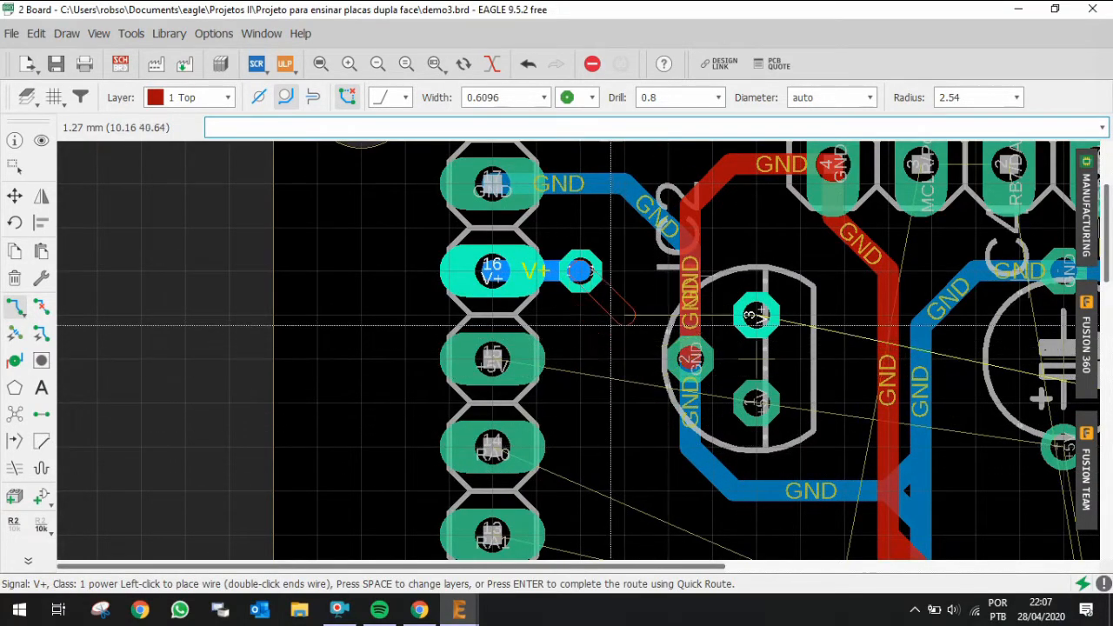
pyautogui.click(626, 302)
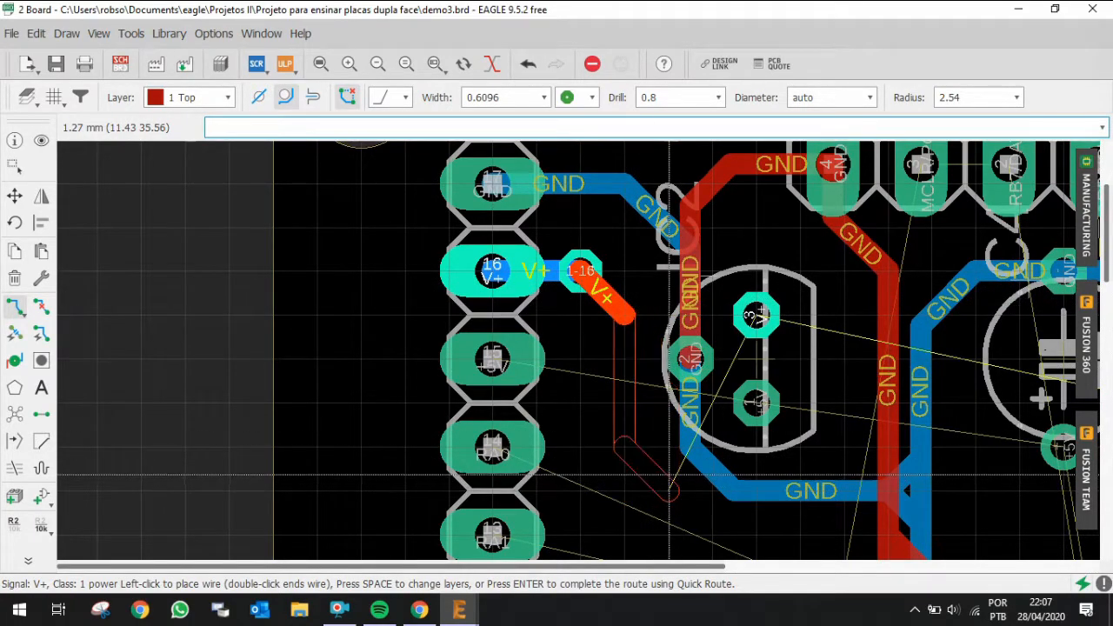
pyautogui.click(674, 491)
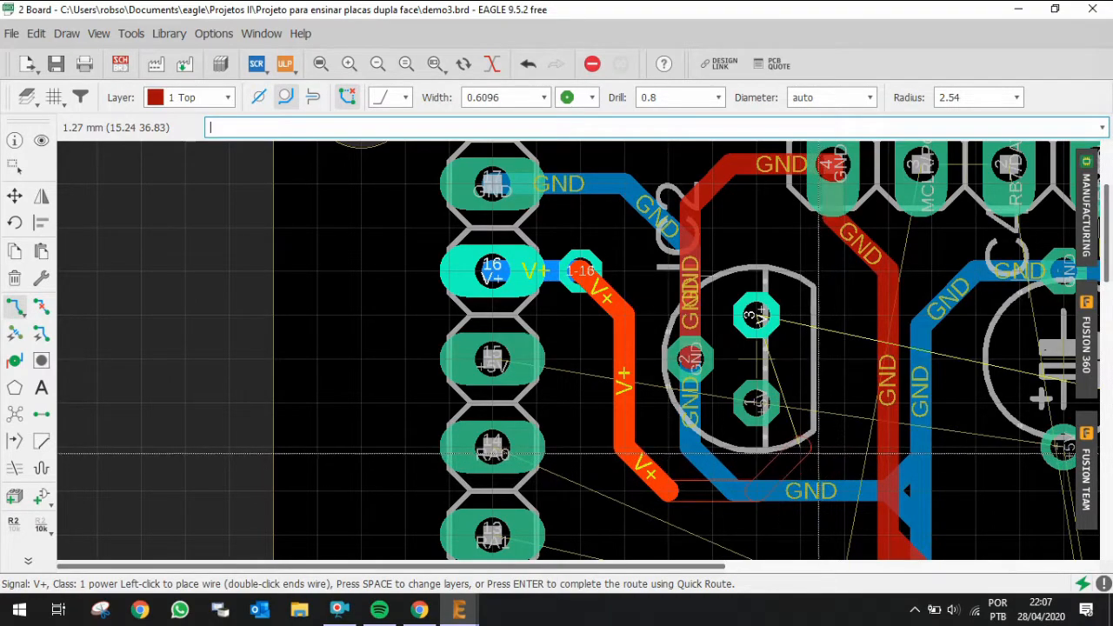
pyautogui.click(831, 453)
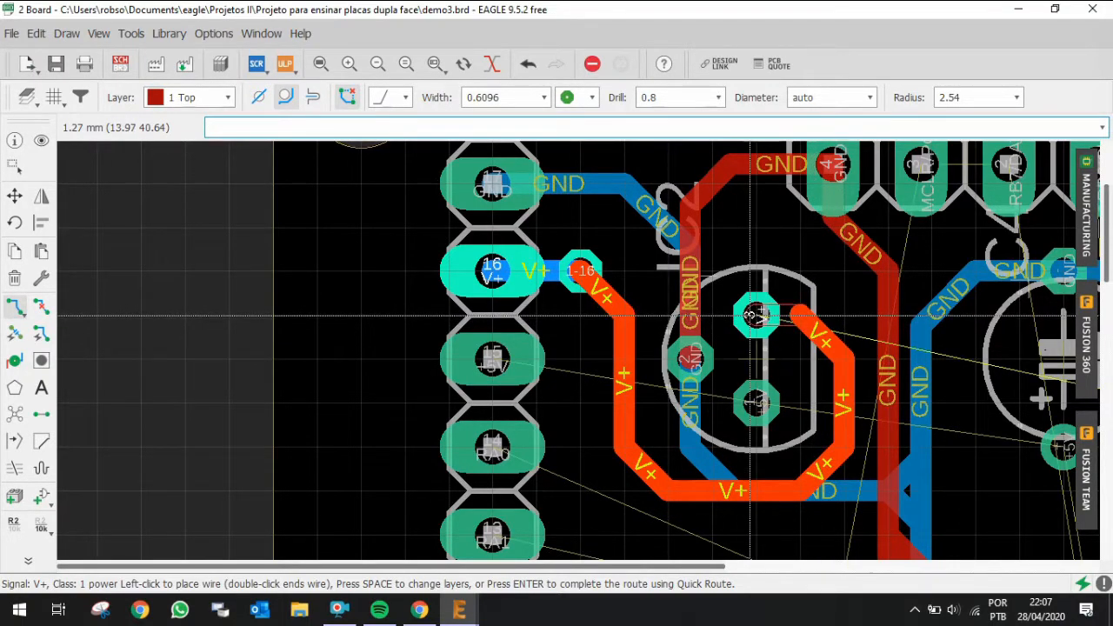
pyautogui.click(751, 316)
pyautogui.scroll(-2, 808, 395)
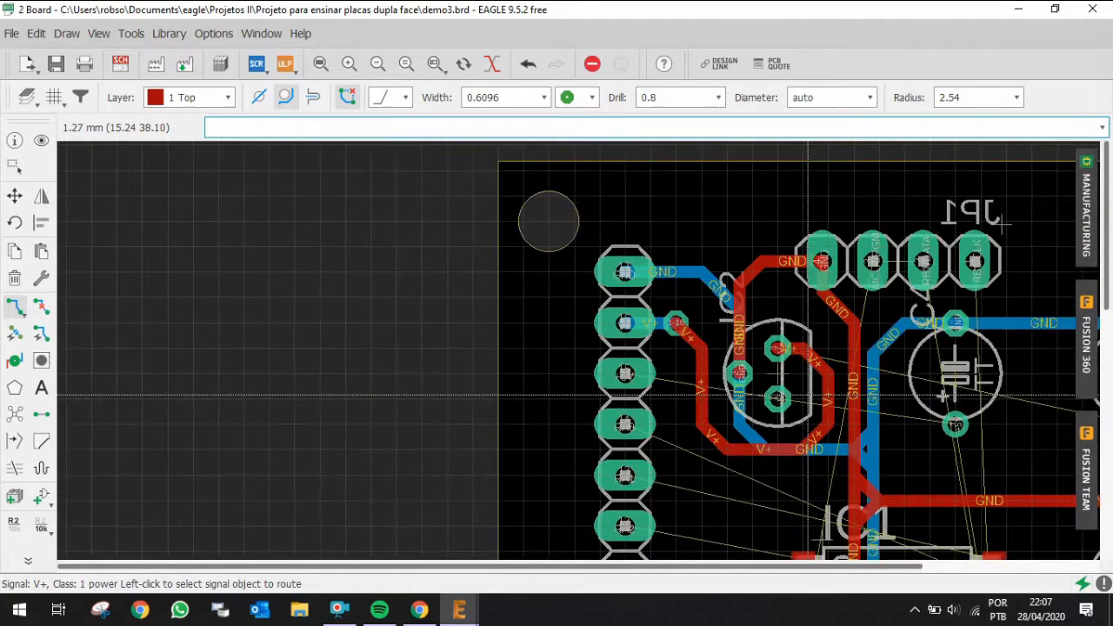
# Step: Highlight the V+ signal at the regulator and inspect its connections across the board
pyautogui.click(42, 141)
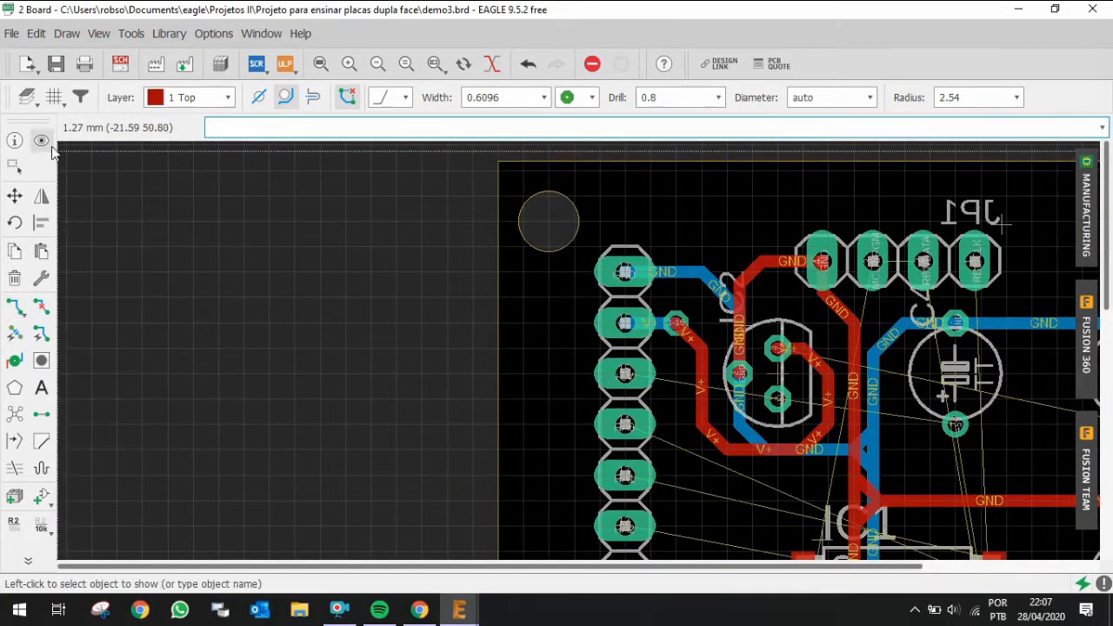
pyautogui.scroll(-1, 788, 345)
pyautogui.click(788, 349)
pyautogui.scroll(-1, 592, 328)
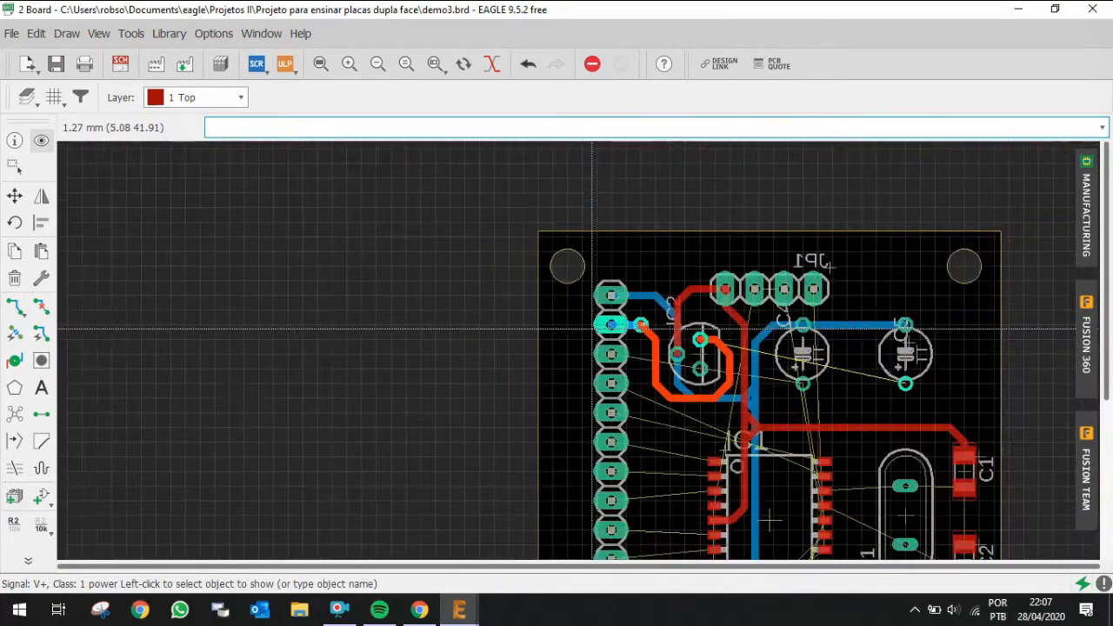
pyautogui.scroll(2, 896, 386)
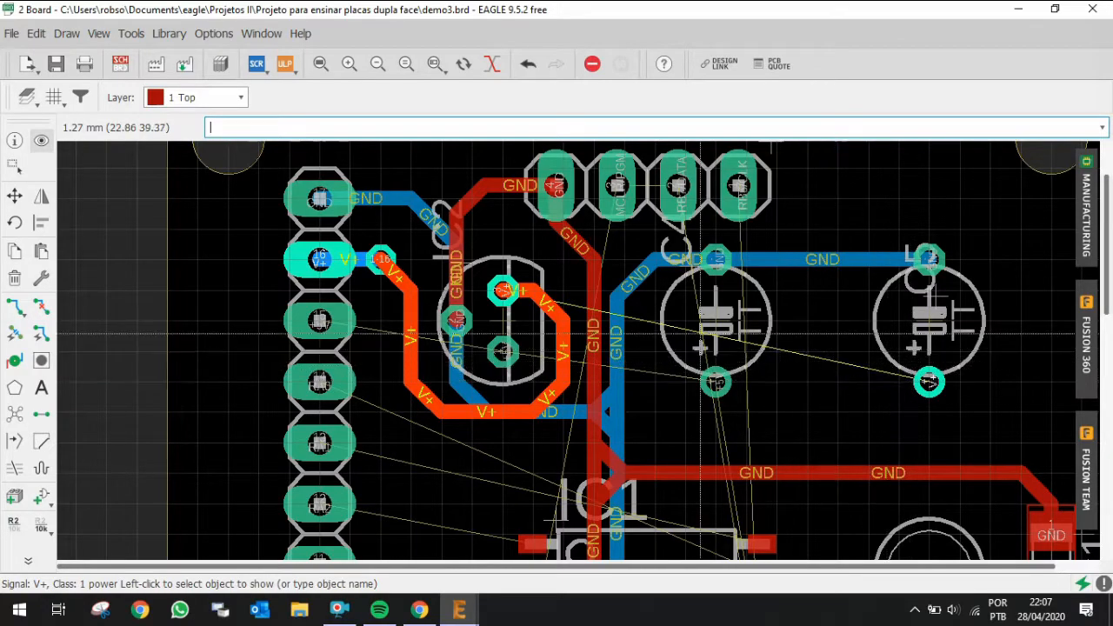
pyautogui.scroll(-2, 512, 289)
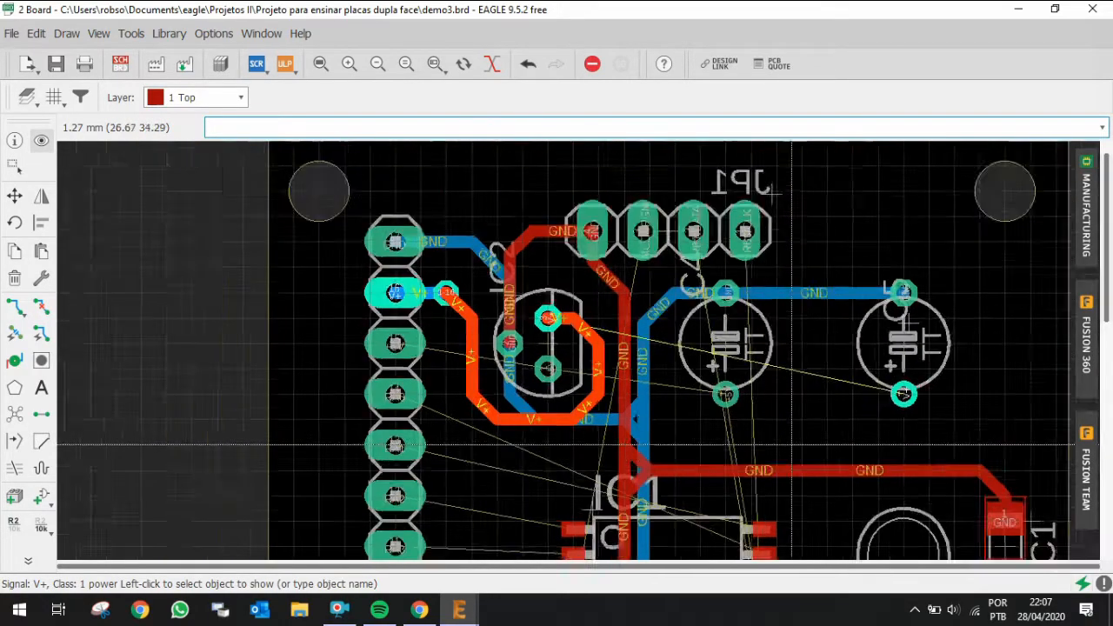
pyautogui.scroll(1, 782, 260)
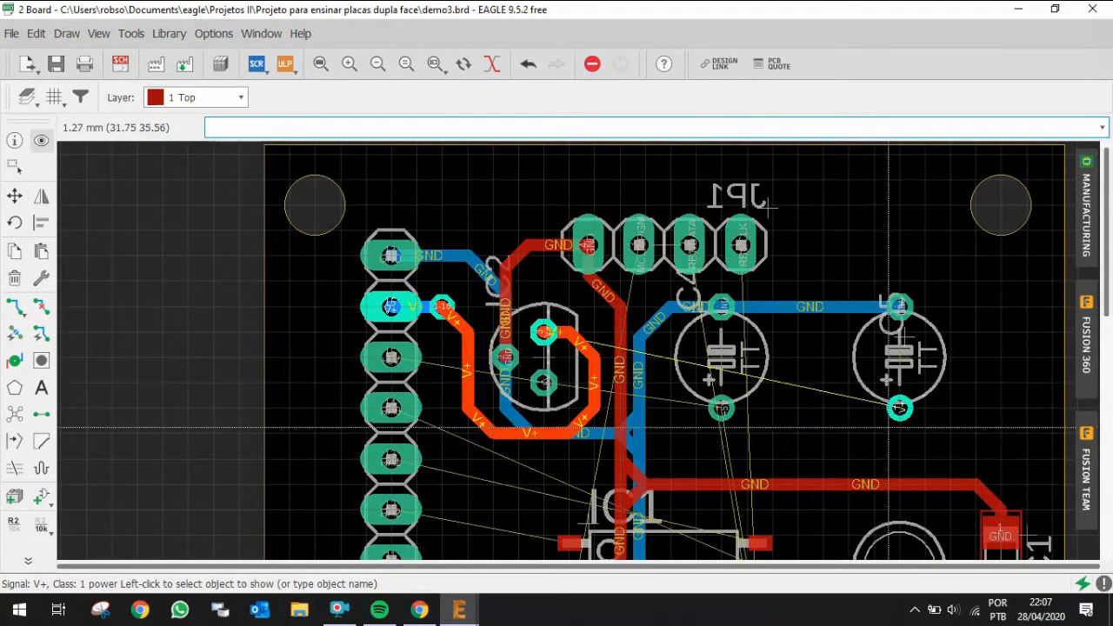
# Step: Route a bottom-layer V+ trace from the capacitor's V+ pin up around JP1 and down to the regulator's V+ pin
pyautogui.hotkey('alt', 'r')
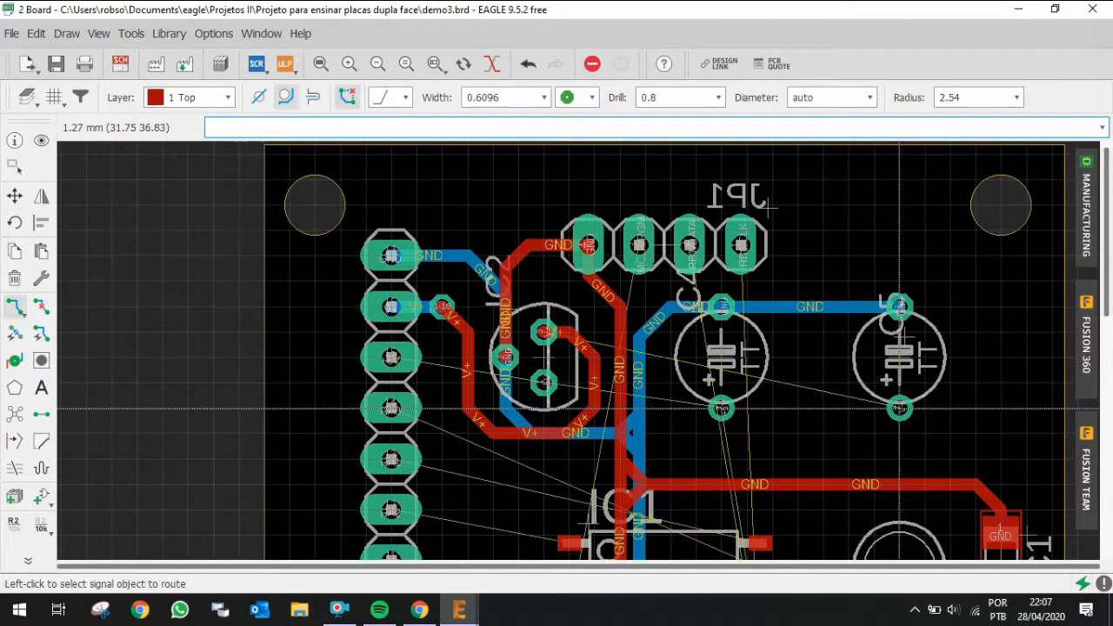
pyautogui.scroll(1, 899, 409)
pyautogui.click(898, 409)
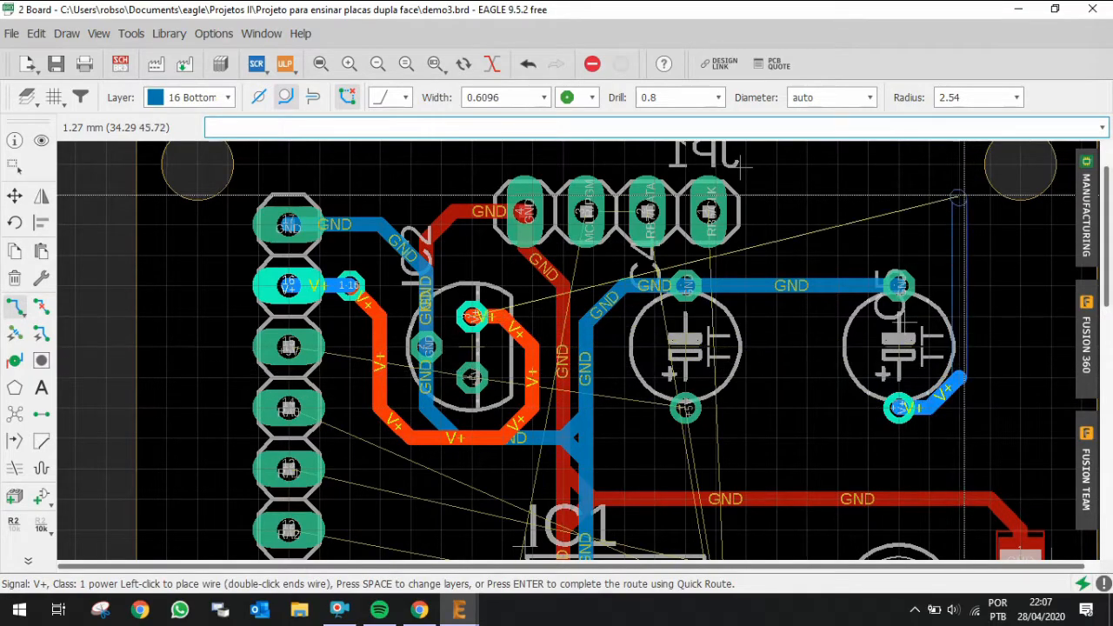
pyautogui.scroll(-2, 945, 258)
pyautogui.scroll(2, 953, 185)
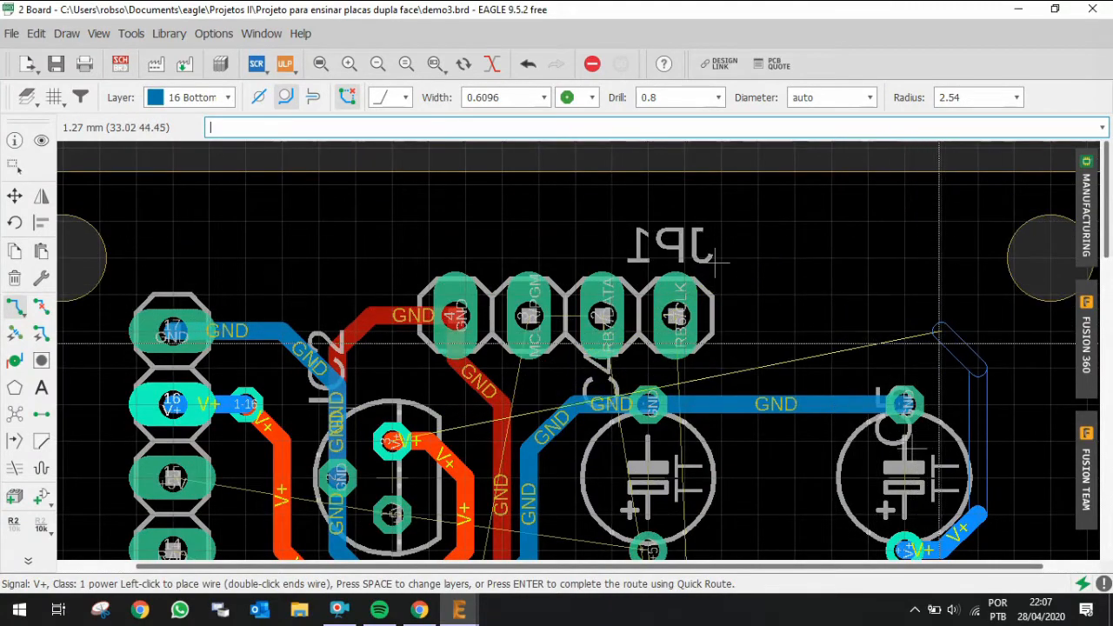
pyautogui.click(943, 342)
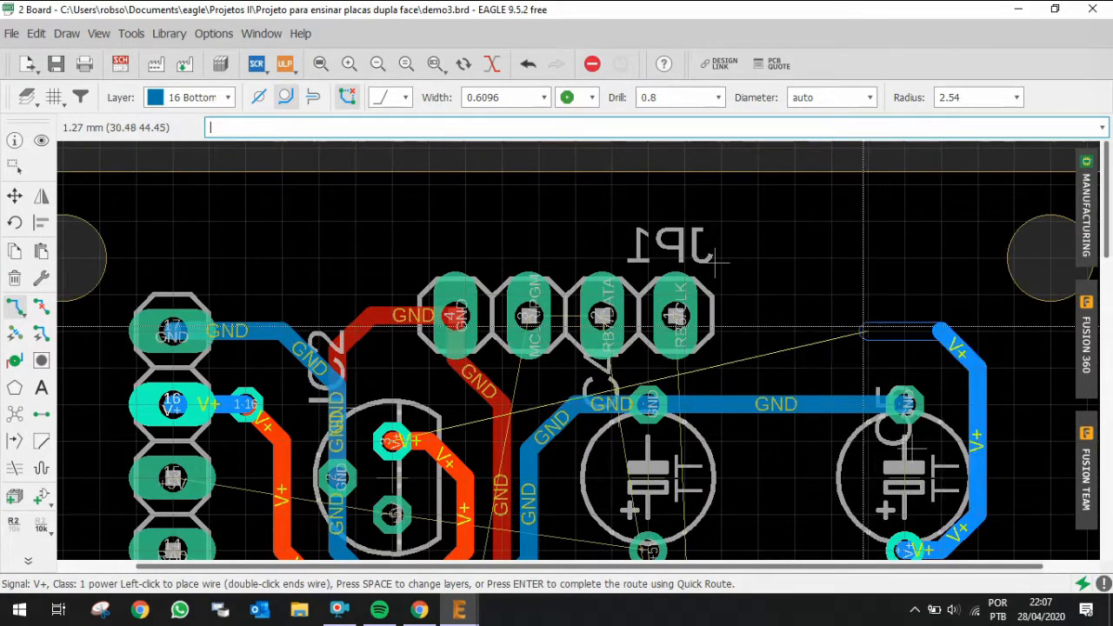
pyautogui.click(793, 296)
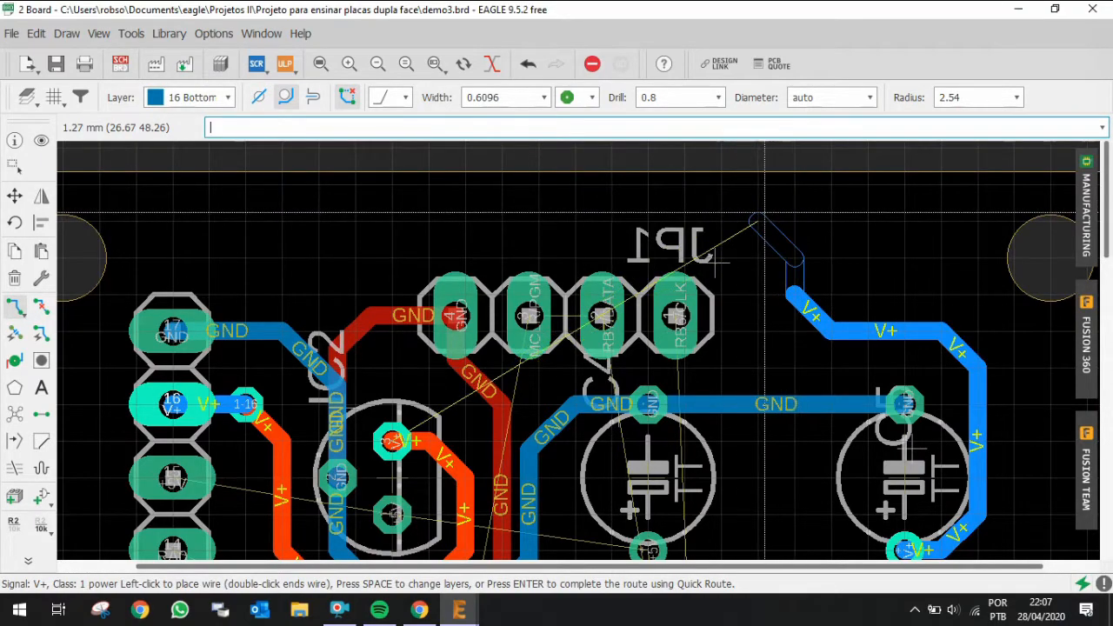
pyautogui.click(755, 218)
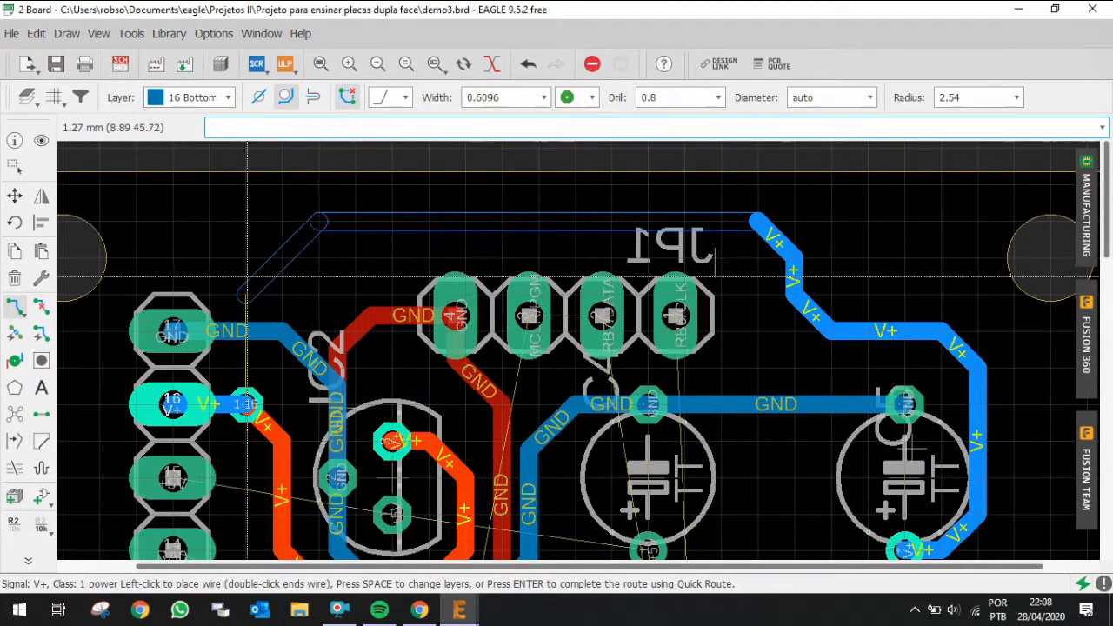
pyautogui.click(392, 258)
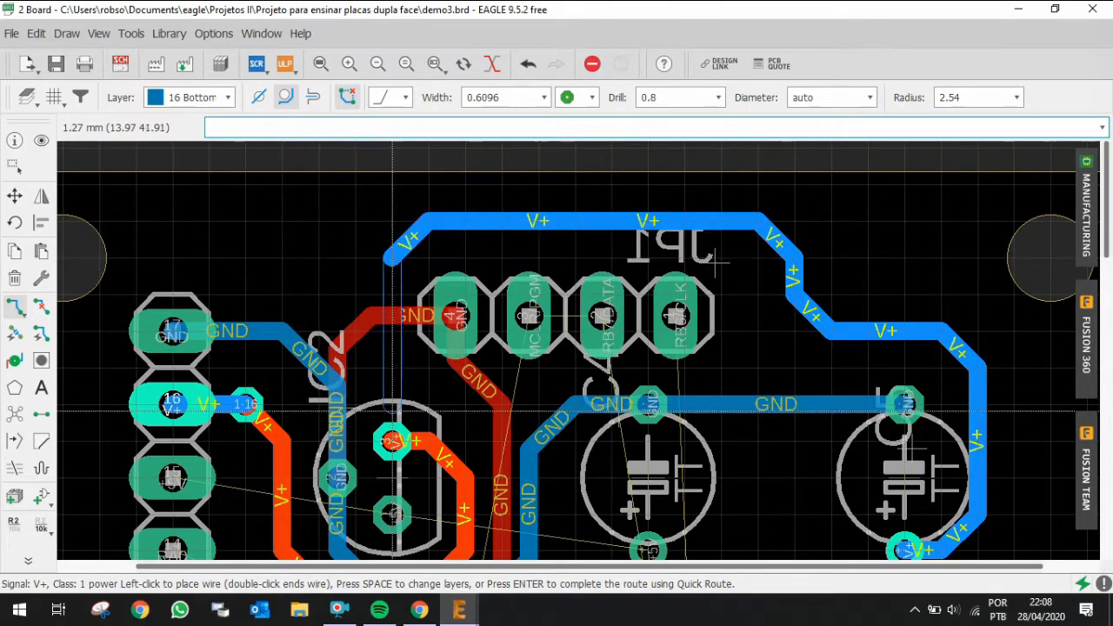
pyautogui.click(388, 443)
pyautogui.scroll(-2, 622, 430)
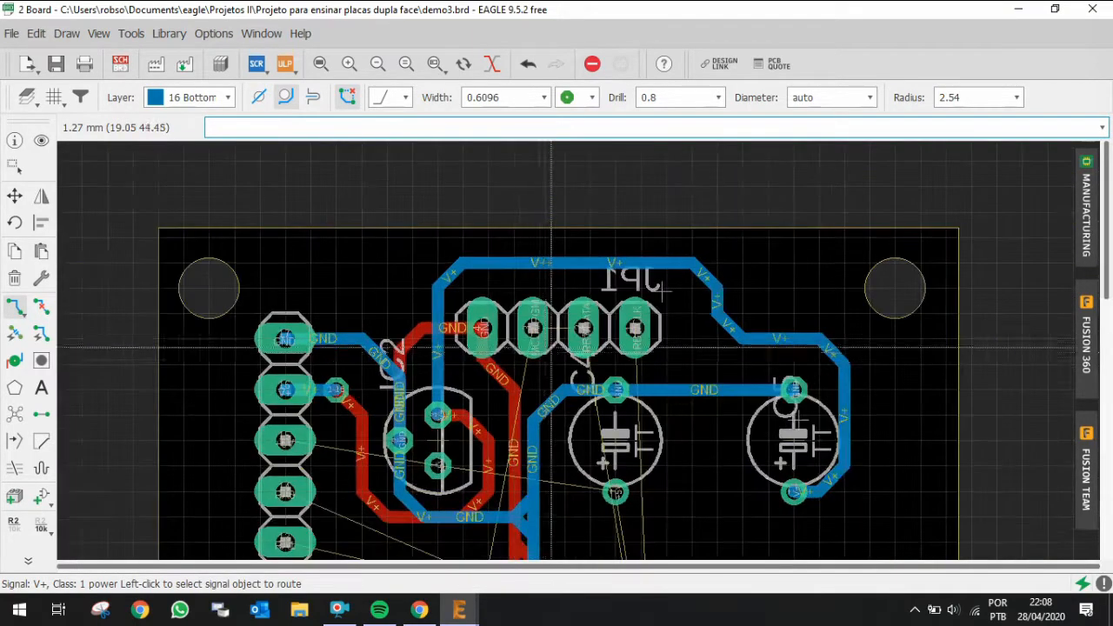
pyautogui.scroll(2, 621, 431)
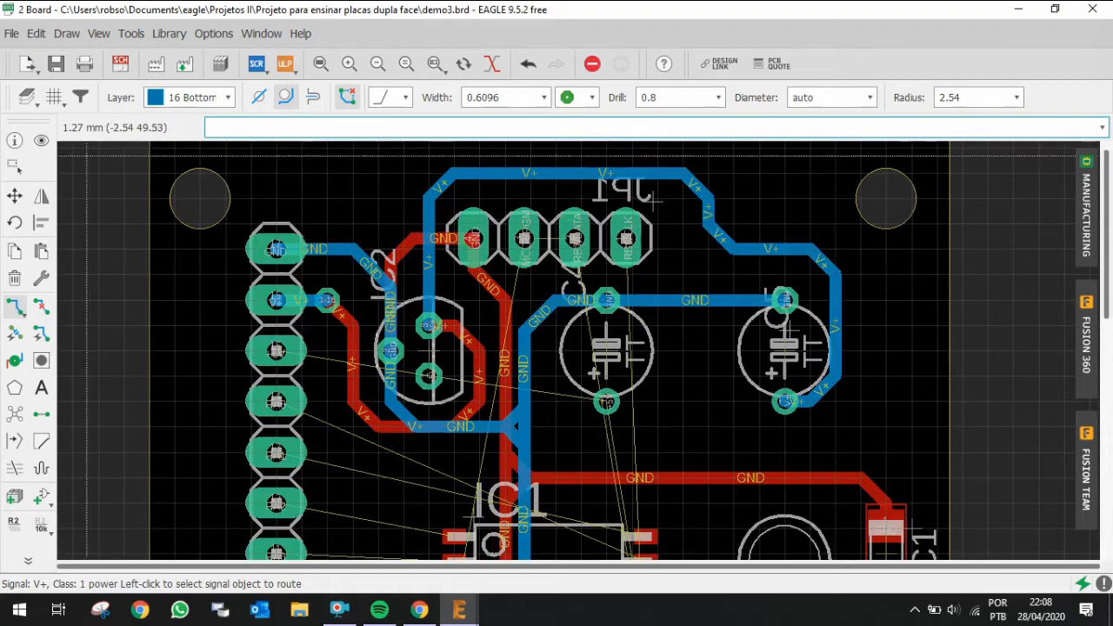
# Step: Highlight the V+ net at the regulator pin to check its connections
pyautogui.click(41, 142)
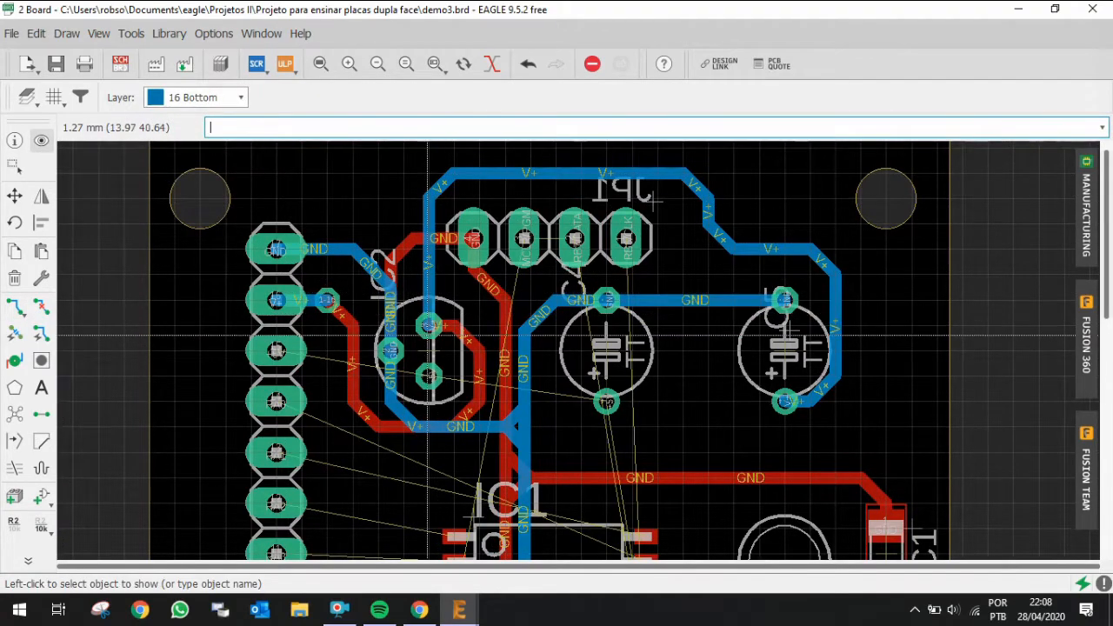
pyautogui.click(429, 325)
pyautogui.click(430, 325)
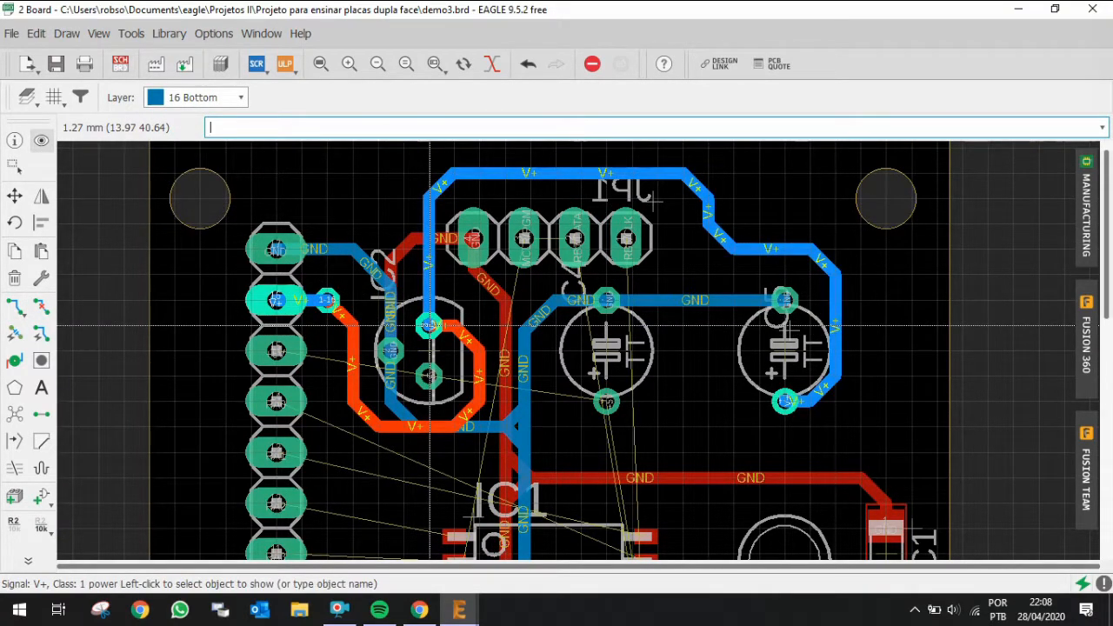
pyautogui.scroll(-3, 430, 325)
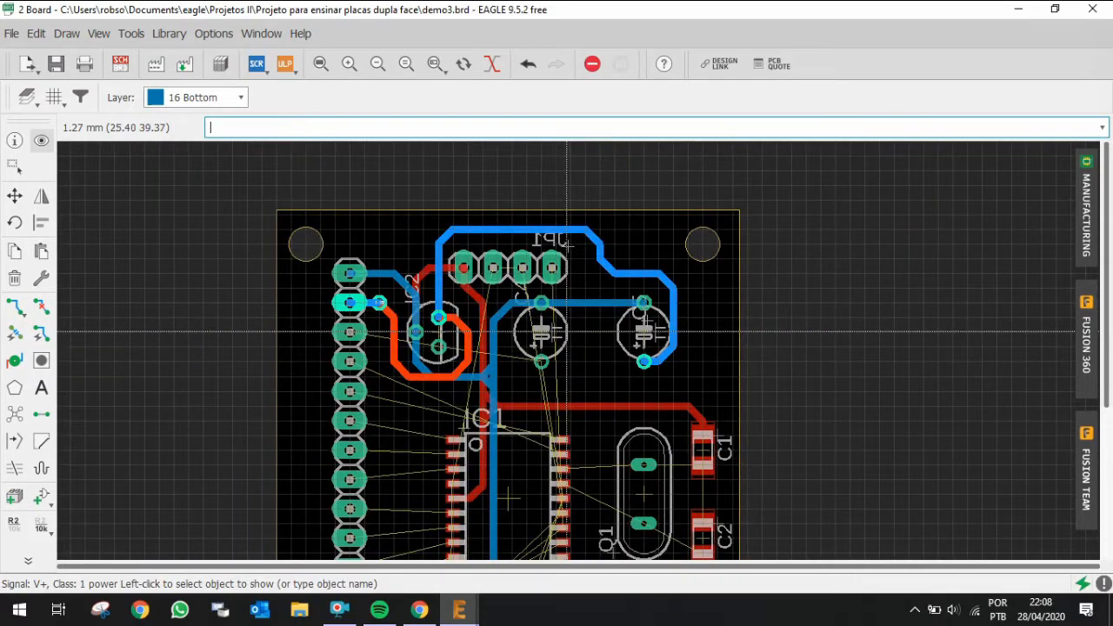
pyautogui.scroll(2, 546, 325)
pyautogui.press('Escape')
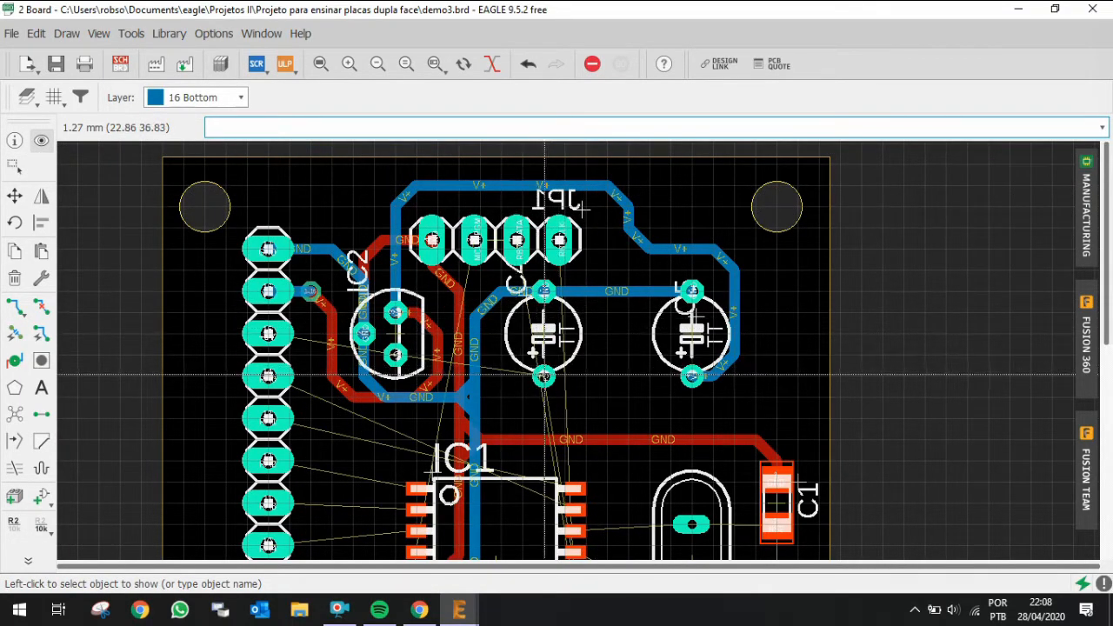
# Step: Highlight the +5V signal from JP2 pin 15 and inspect where it must connect
pyautogui.click(374, 348)
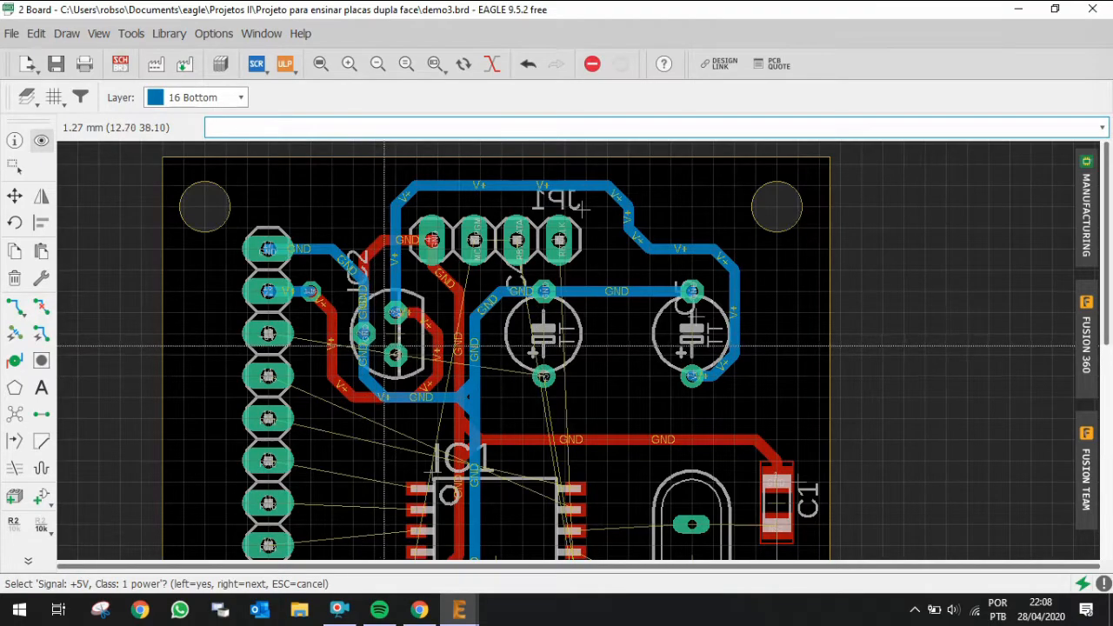
pyautogui.click(267, 333)
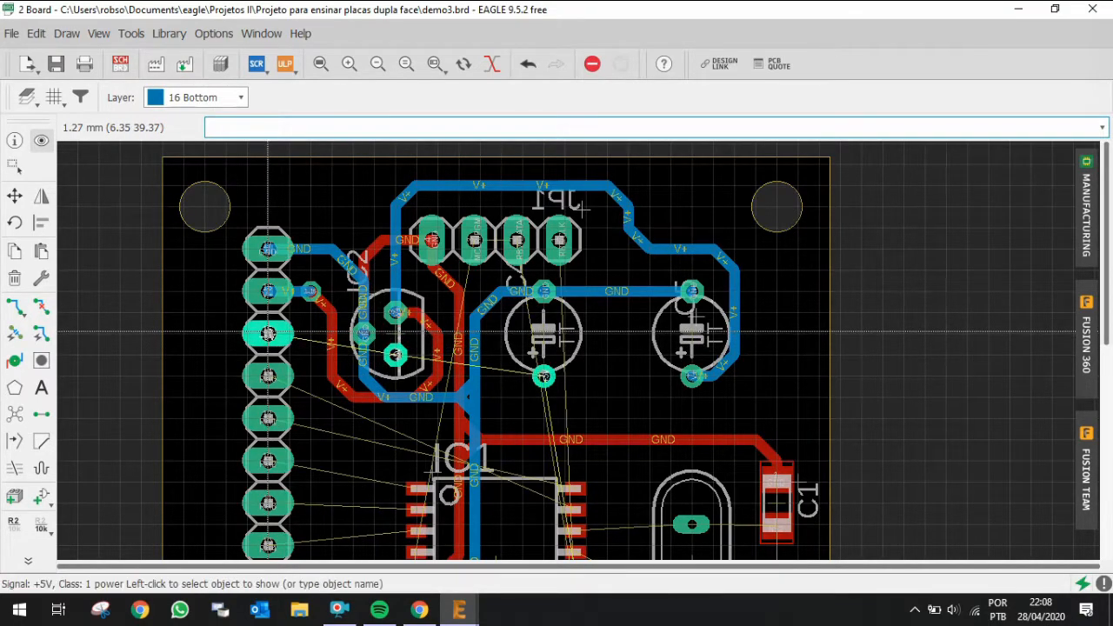
pyautogui.scroll(-3, 650, 365)
pyautogui.scroll(5, 486, 346)
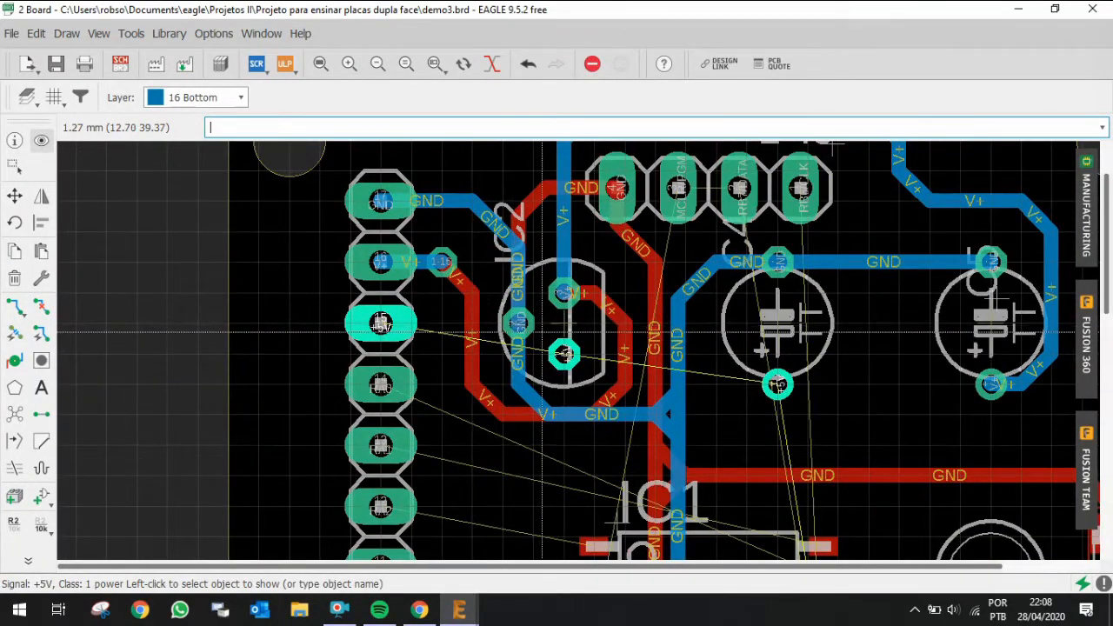
pyautogui.scroll(-1, 566, 333)
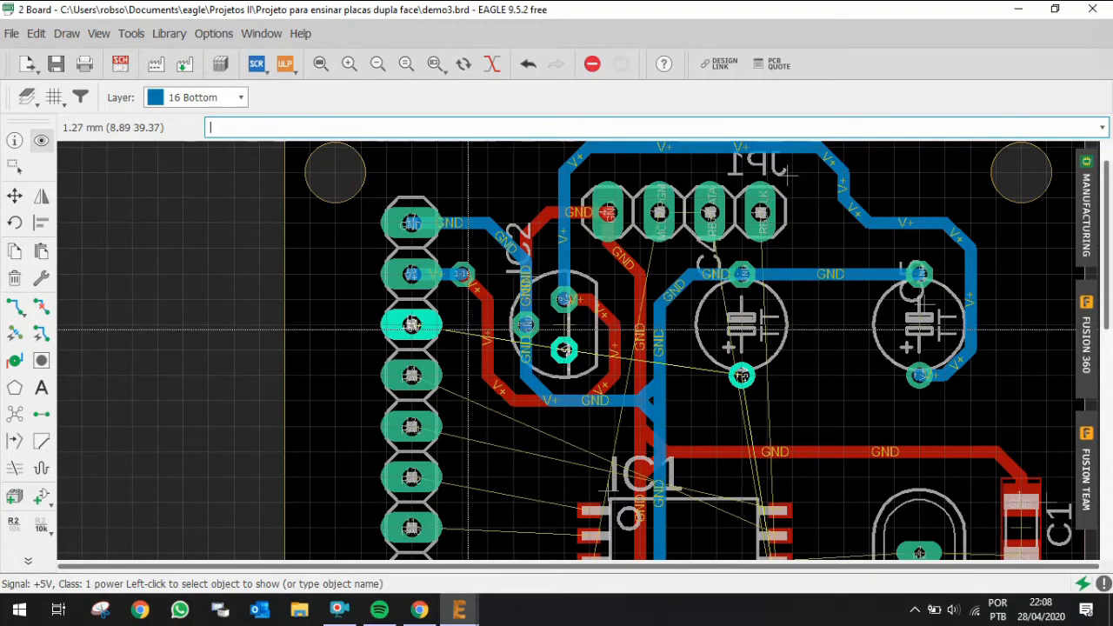
pyautogui.scroll(-1, 468, 342)
pyautogui.scroll(3, 496, 402)
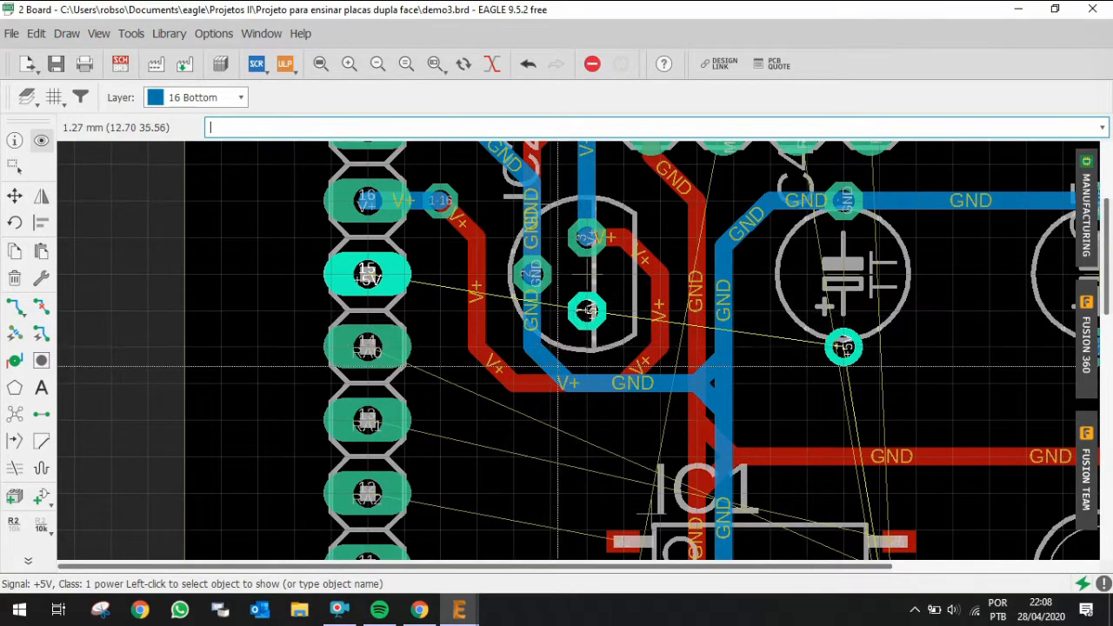
# Step: Rip up the bottom-layer GND trace running from the regulator's GND pin beneath it to the IC1 GND junction
pyautogui.hotkey('alt', 'r')
pyautogui.click(534, 322)
pyautogui.click(545, 363)
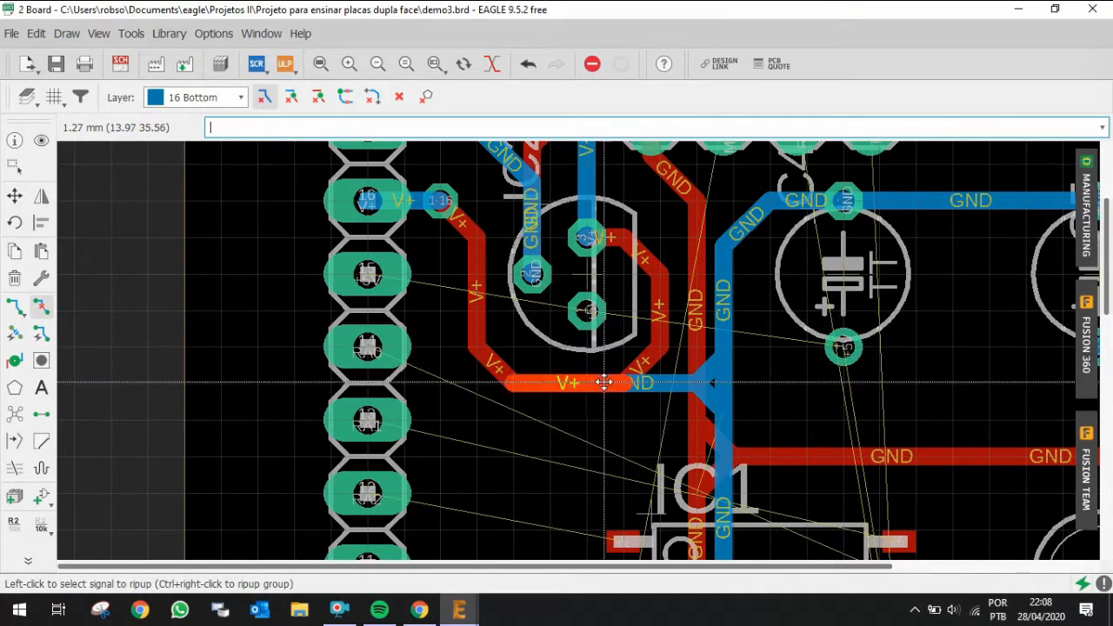
pyautogui.click(648, 383)
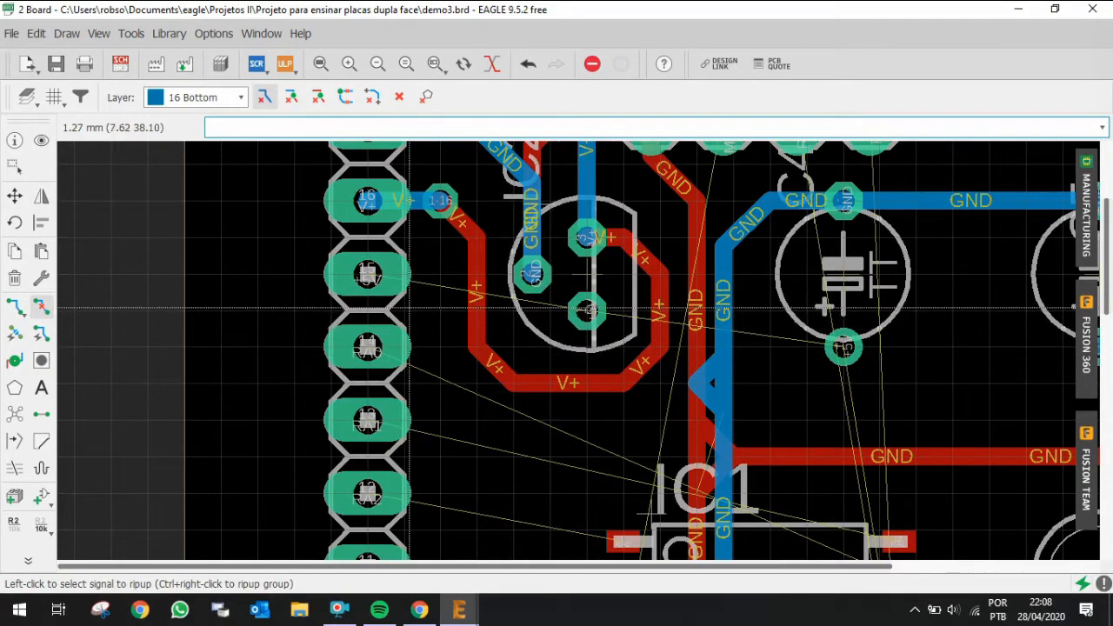
# Step: Route a bottom-layer +5V trace from JP2 pin 15 diagonally to the regulator's +5V pin
pyautogui.click(15, 306)
pyautogui.click(368, 274)
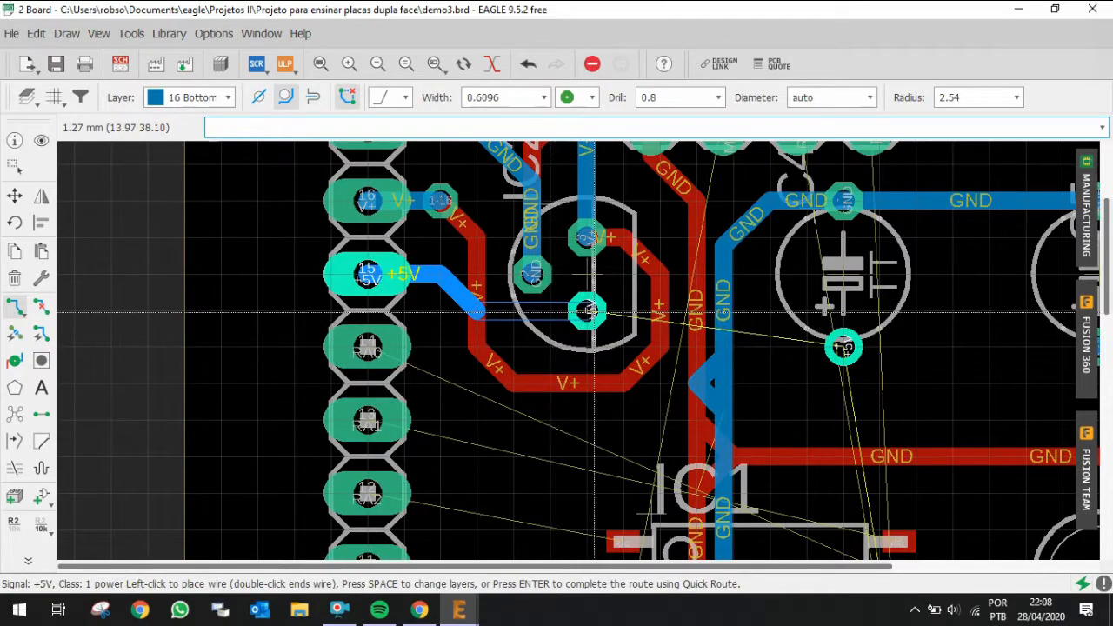
pyautogui.click(594, 311)
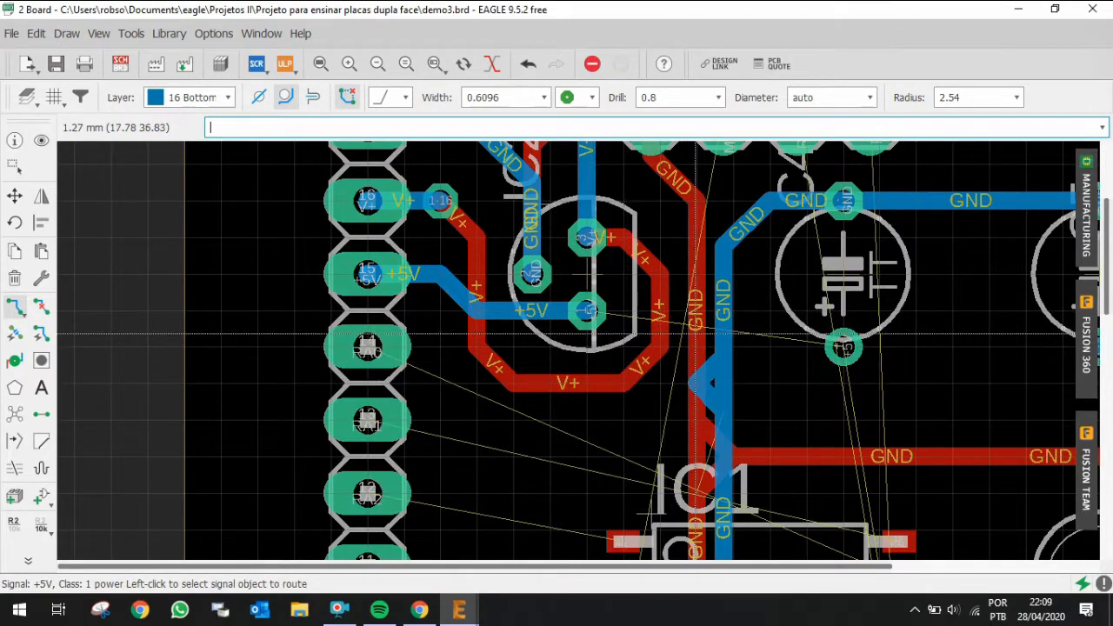
pyautogui.scroll(-3, 763, 383)
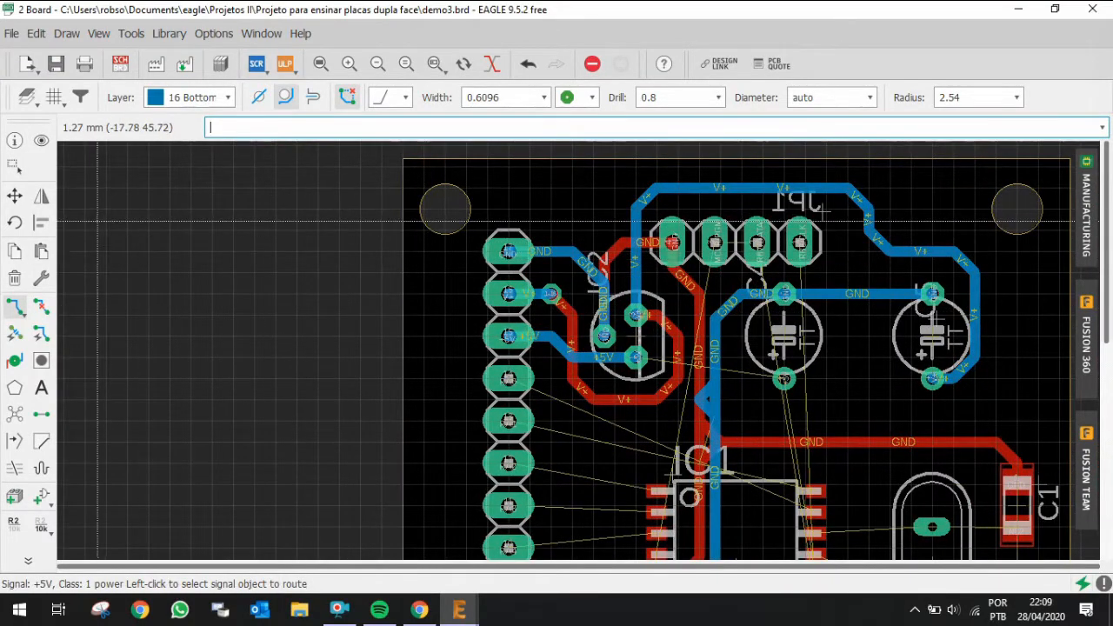
# Step: Highlight the GND signal and examine its routing across the board
pyautogui.click(41, 141)
pyautogui.click(554, 251)
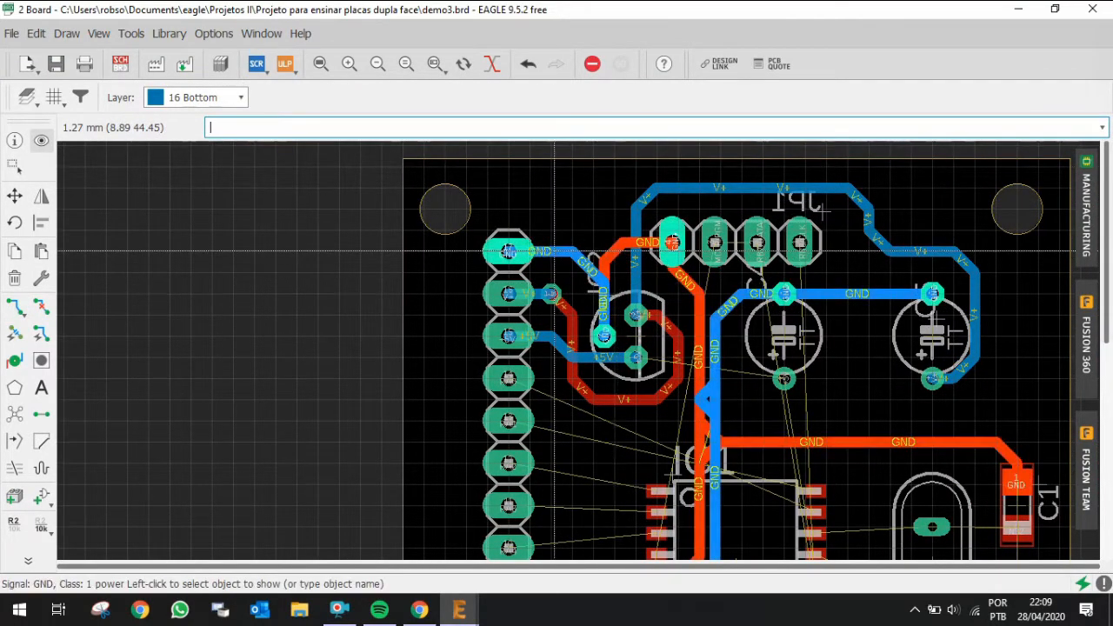
pyautogui.scroll(-1, 659, 292)
pyautogui.scroll(-2, 659, 291)
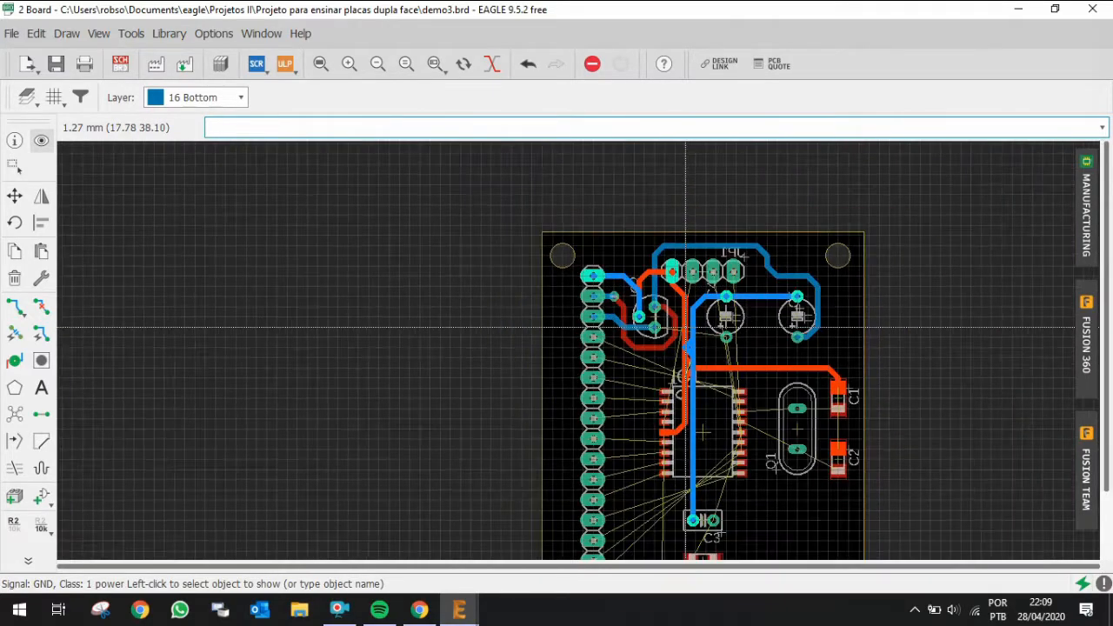
pyautogui.scroll(1, 675, 423)
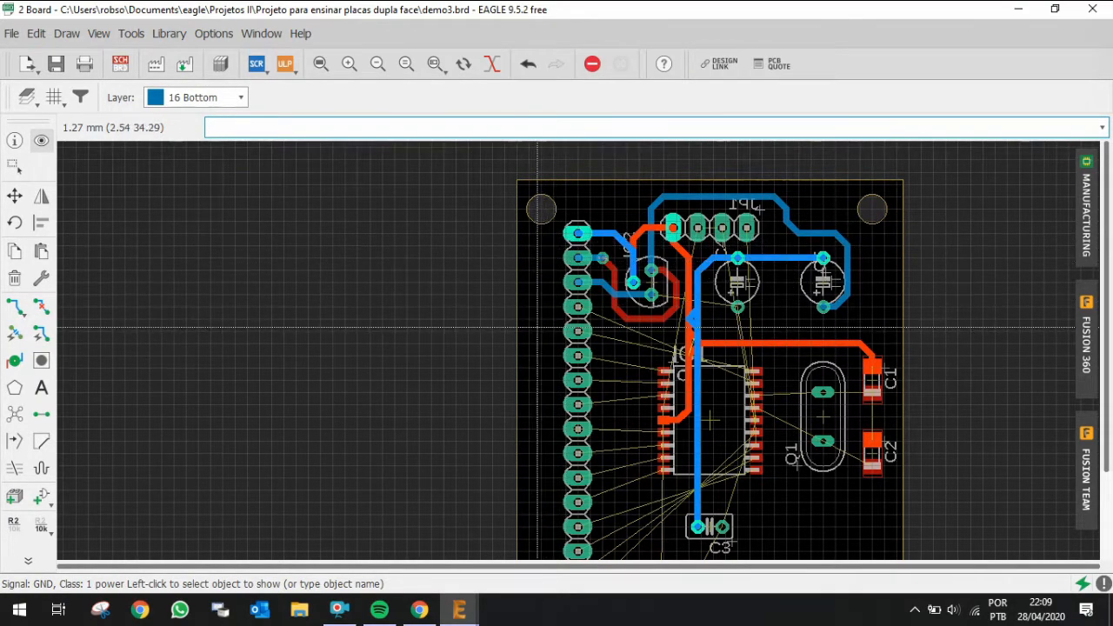
pyautogui.scroll(-2, 548, 299)
pyautogui.scroll(2, 549, 378)
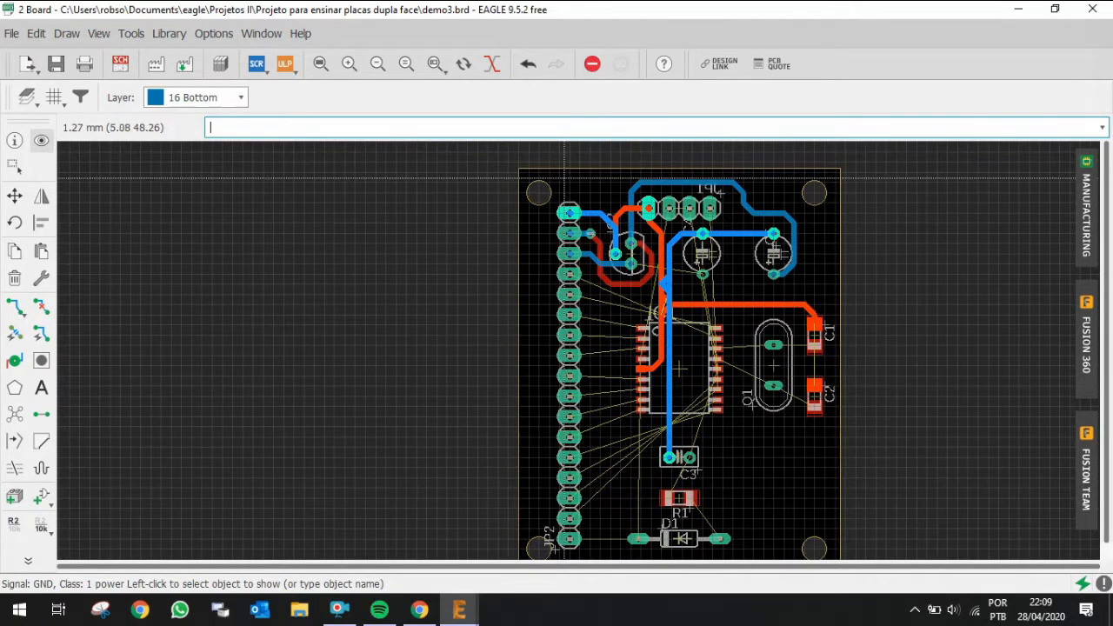
pyautogui.scroll(1, 569, 220)
pyautogui.scroll(1, 569, 219)
pyautogui.scroll(-2, 569, 222)
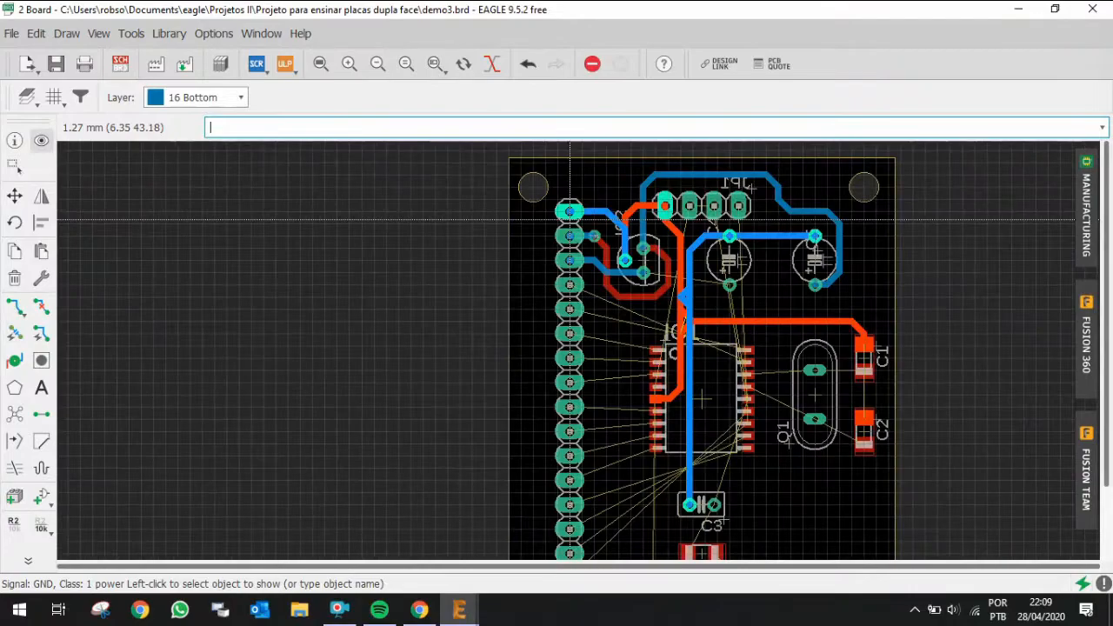
pyautogui.scroll(1, 668, 224)
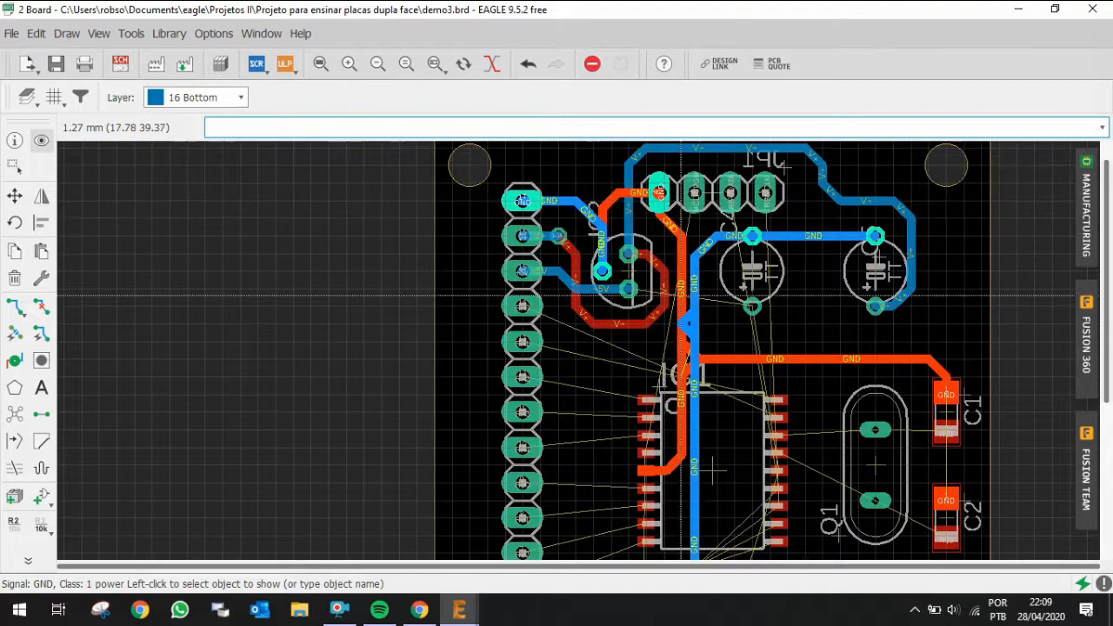
pyautogui.scroll(-1, 699, 335)
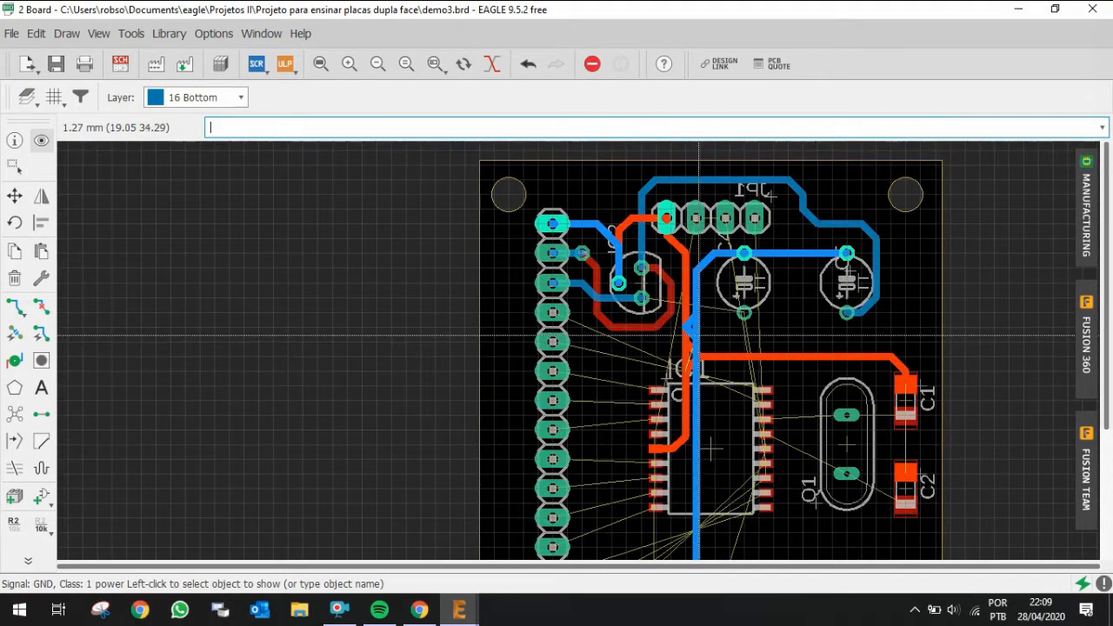
# Step: Rip up the short GND trace segment where the top and bottom GND traces meet above IC1
pyautogui.scroll(2, 699, 334)
pyautogui.hotkey('alt', 'r')
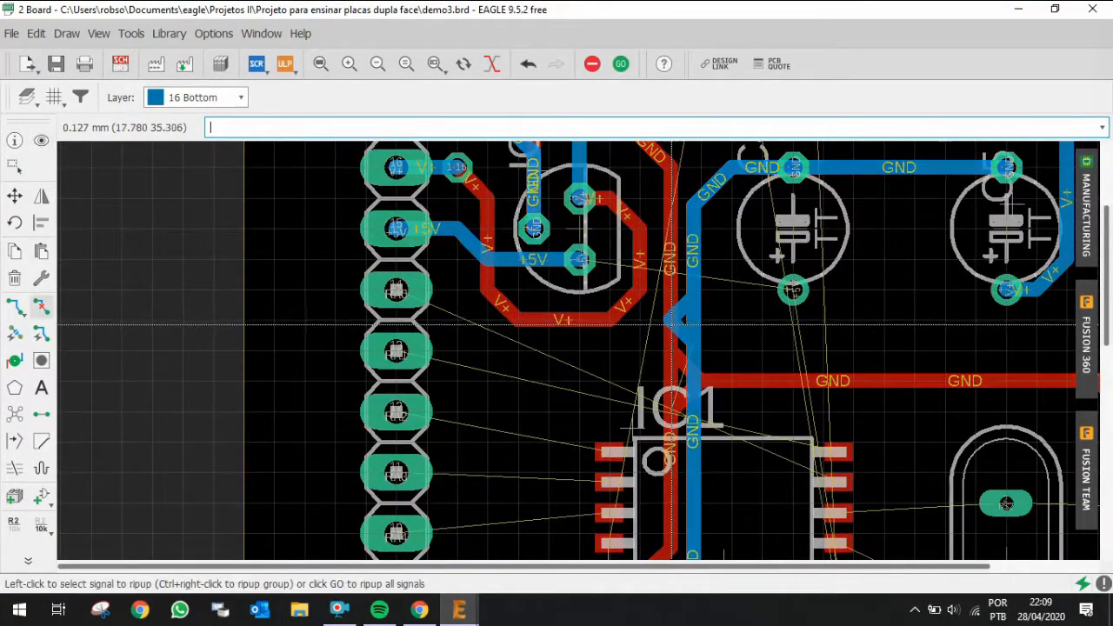
pyautogui.click(680, 329)
pyautogui.click(680, 311)
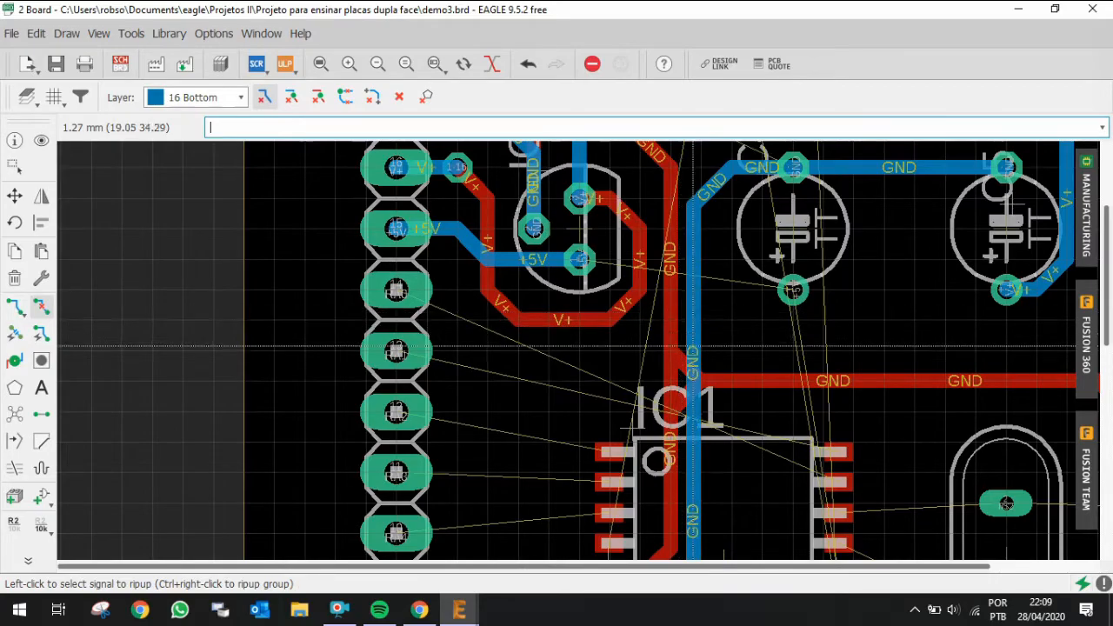
# Step: Highlight the GND signal and inspect its traces around IC1 down to C3
pyautogui.scroll(-2, 695, 318)
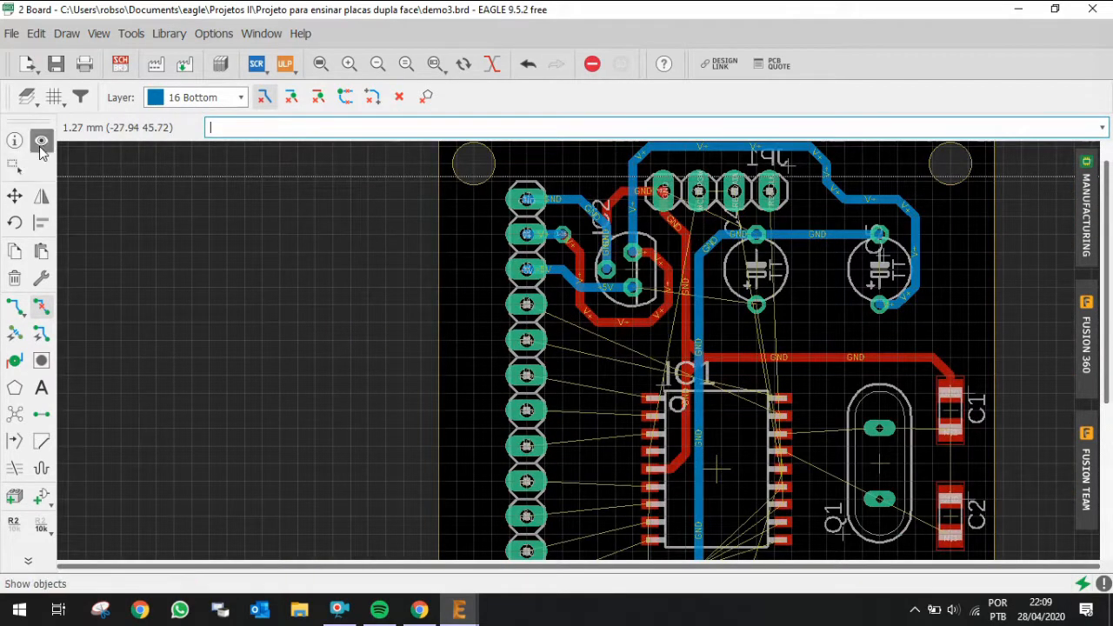
pyautogui.click(41, 143)
pyautogui.click(696, 264)
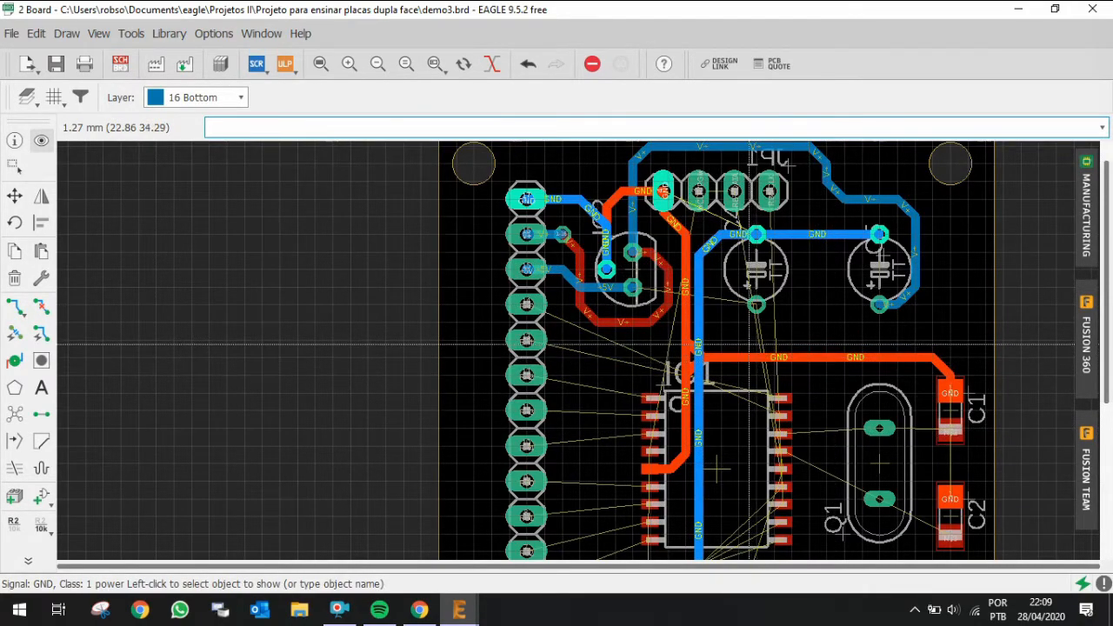
pyautogui.scroll(3, 726, 224)
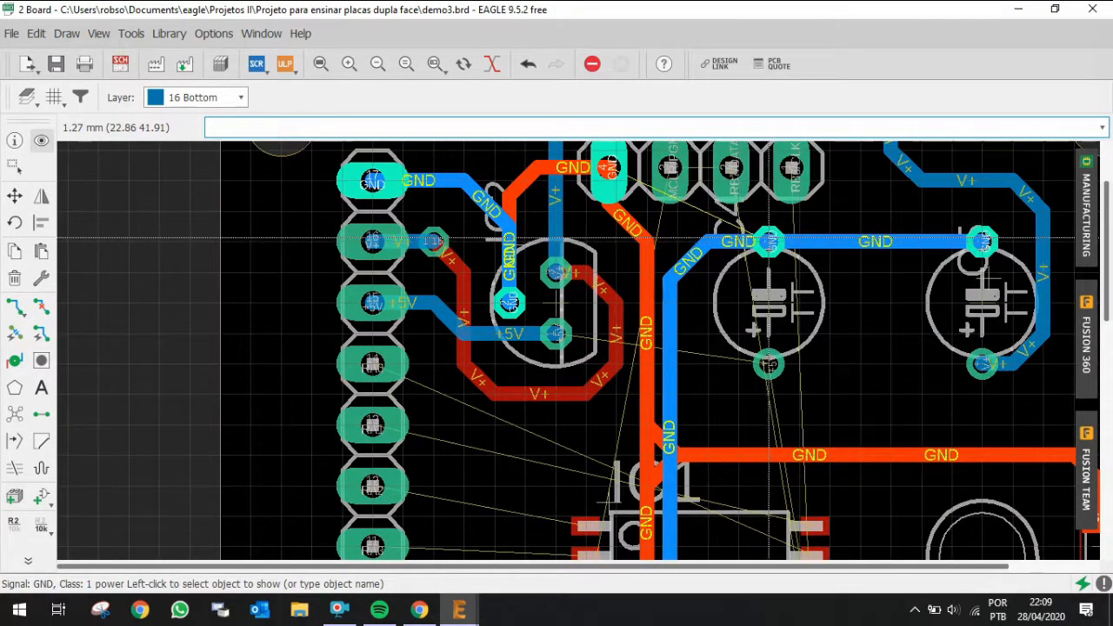
pyautogui.scroll(-2, 769, 242)
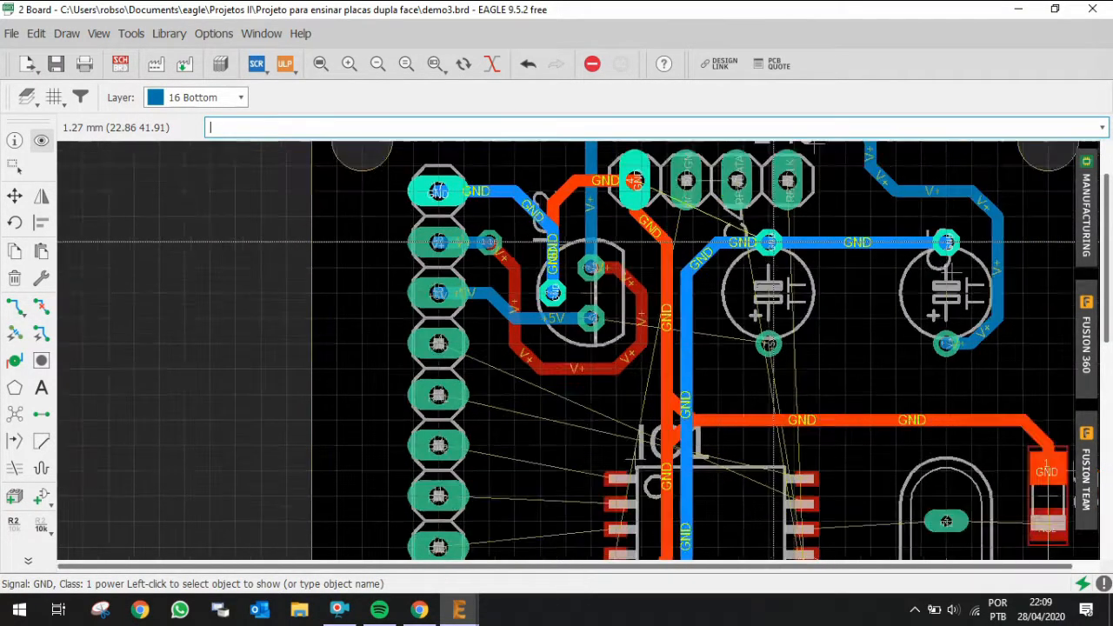
pyautogui.scroll(-2, 774, 242)
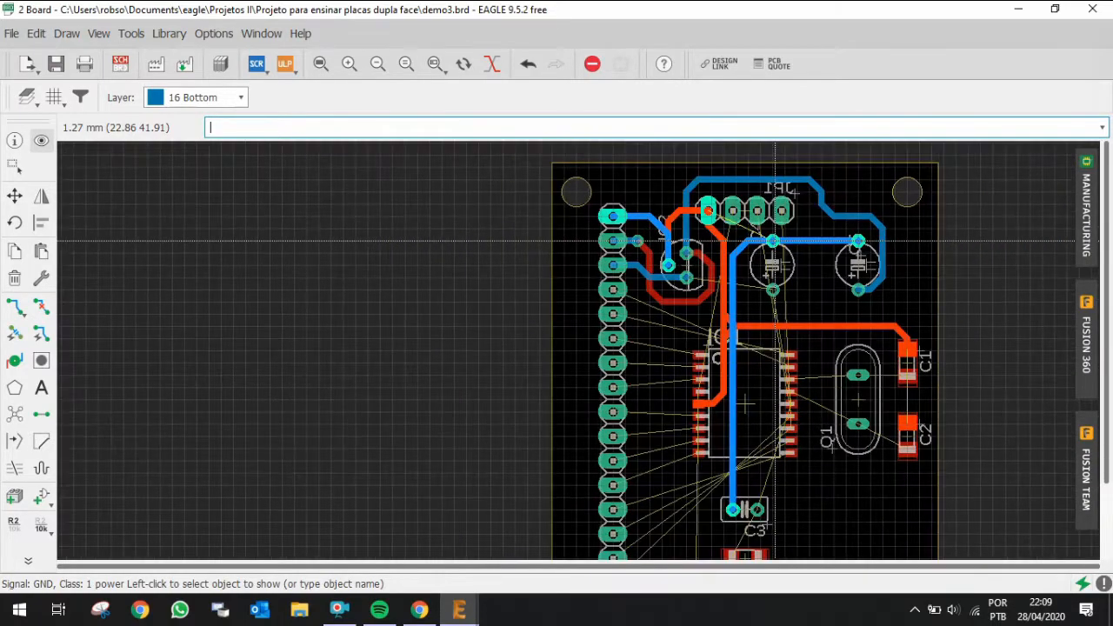
pyautogui.scroll(1, 774, 242)
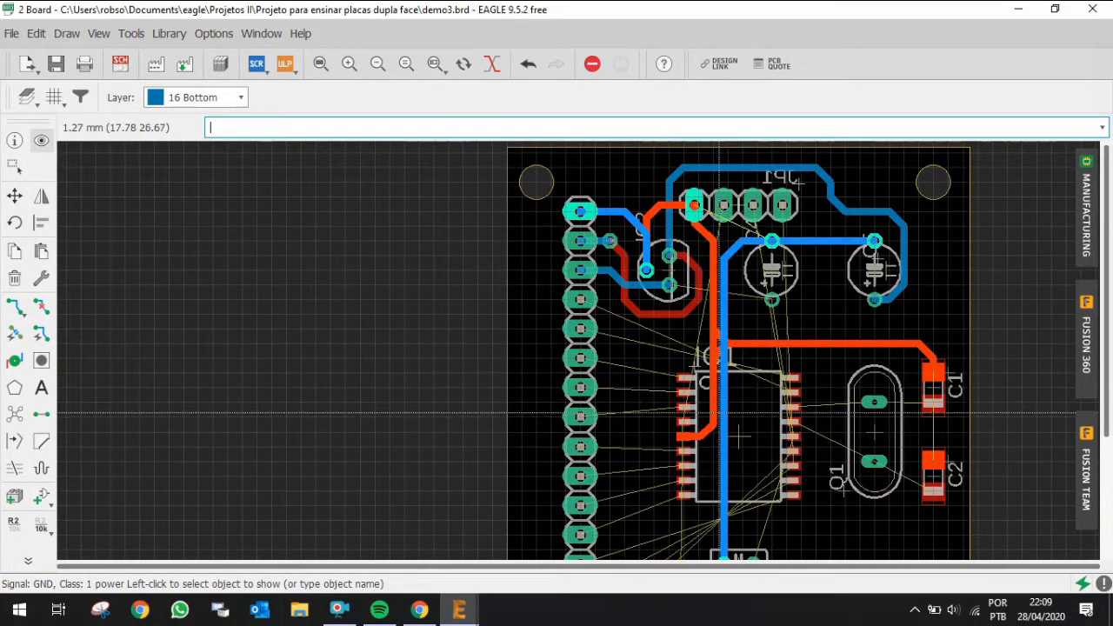
pyautogui.scroll(-1, 722, 387)
pyautogui.scroll(2, 724, 517)
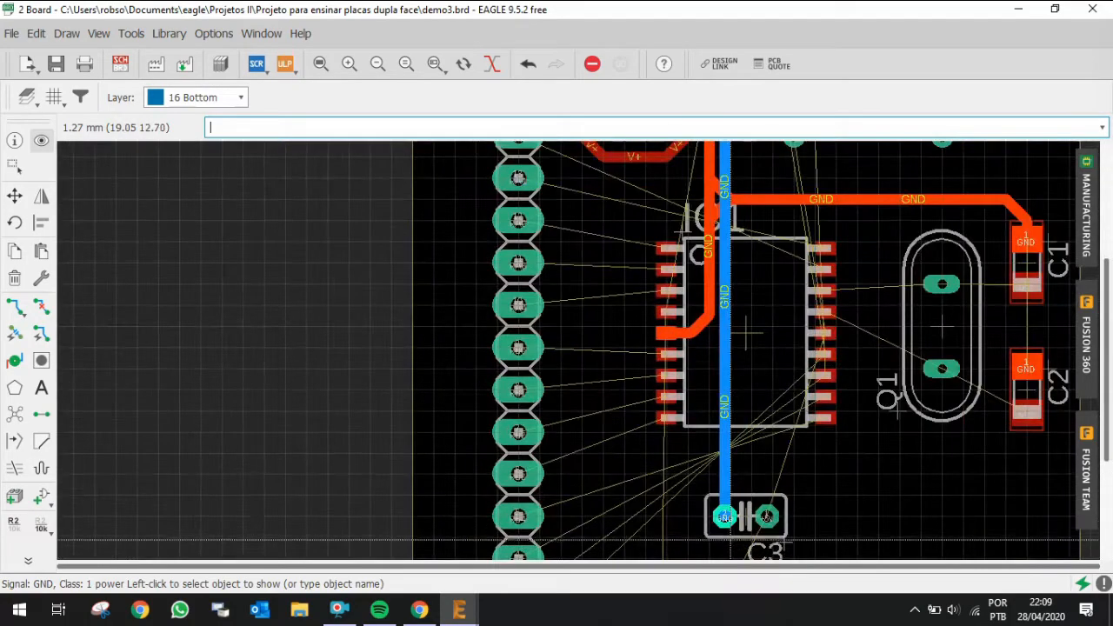
pyautogui.scroll(-3, 724, 517)
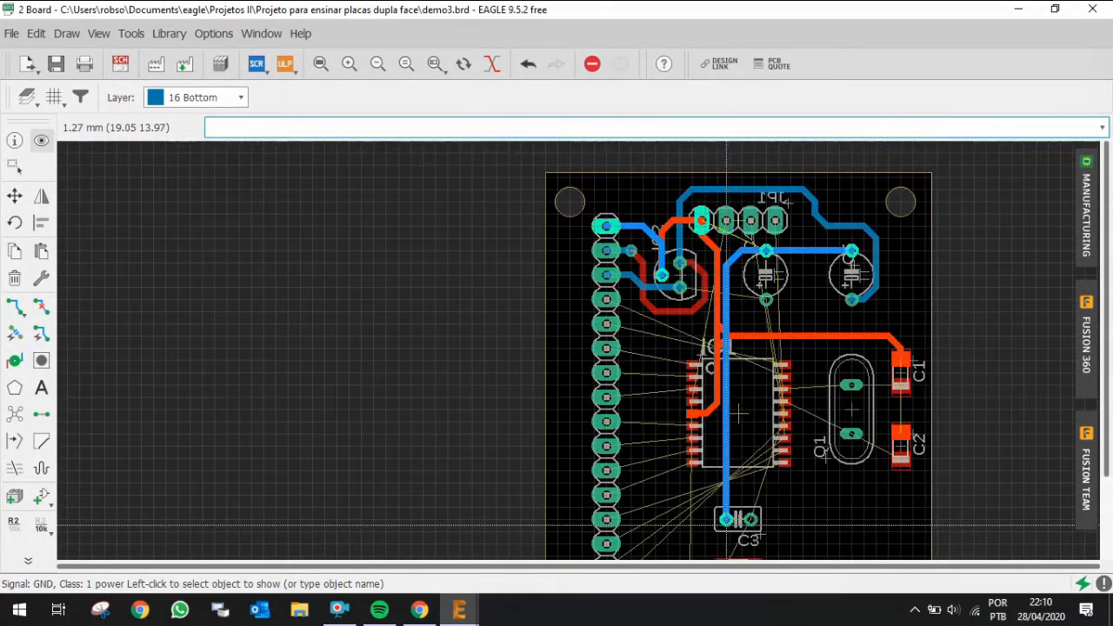
pyautogui.scroll(2, 726, 521)
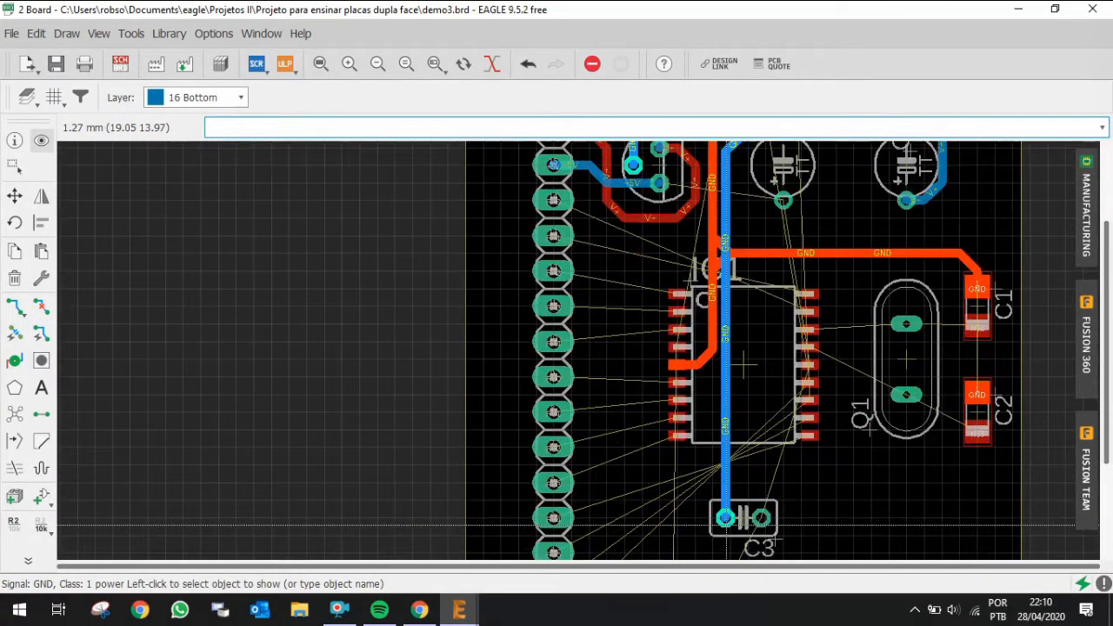
pyautogui.scroll(-2, 708, 508)
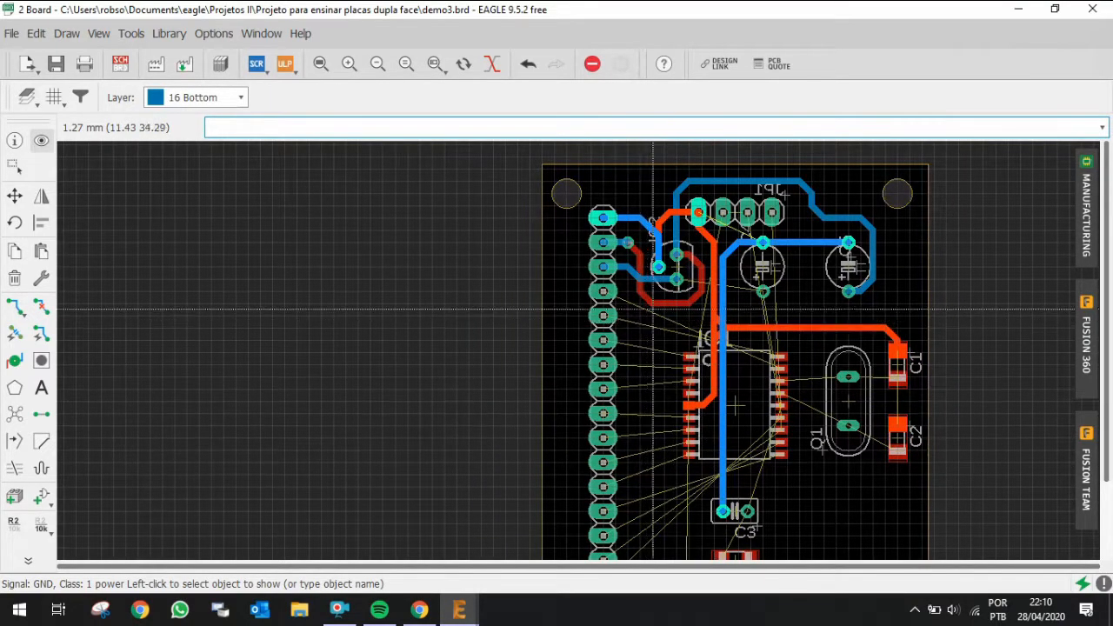
pyautogui.scroll(2, 668, 287)
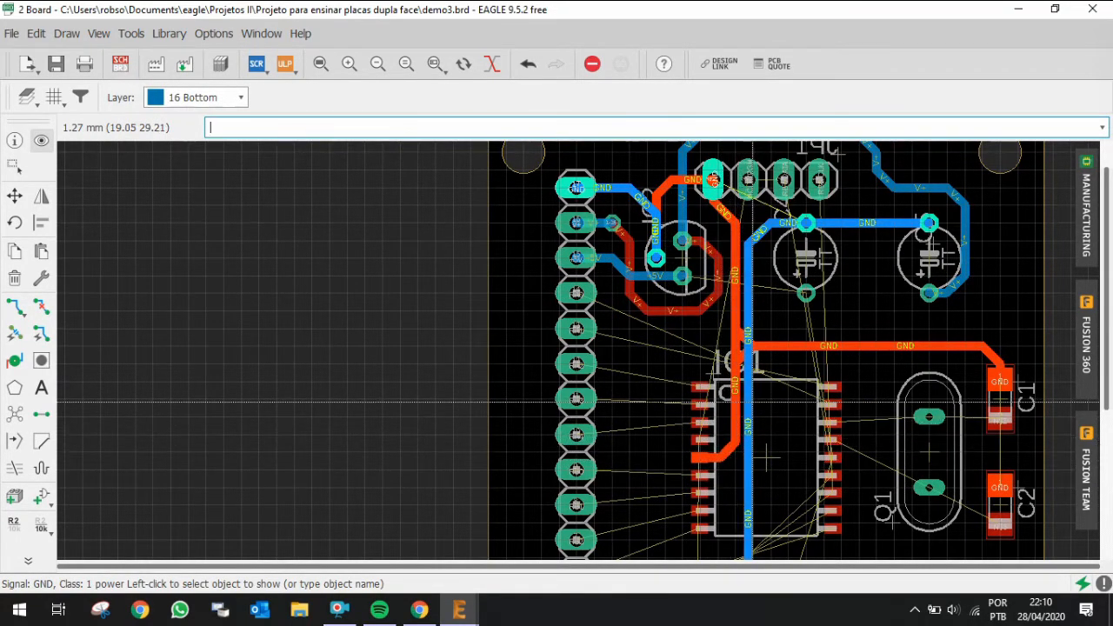
pyautogui.scroll(-3, 735, 444)
pyautogui.scroll(2, 734, 516)
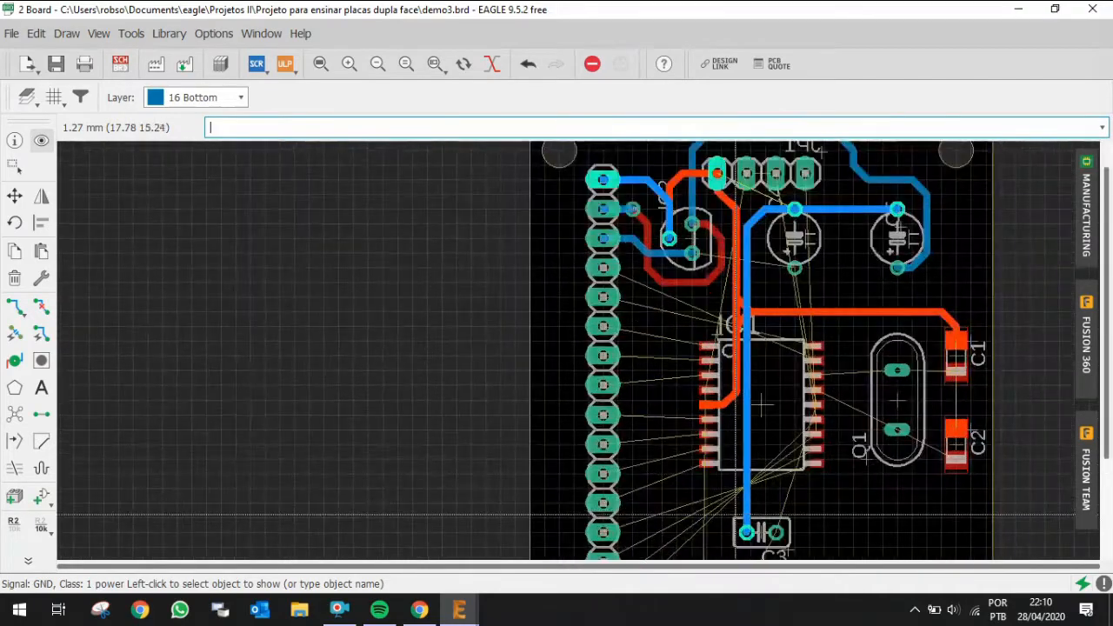
pyautogui.scroll(1, 744, 516)
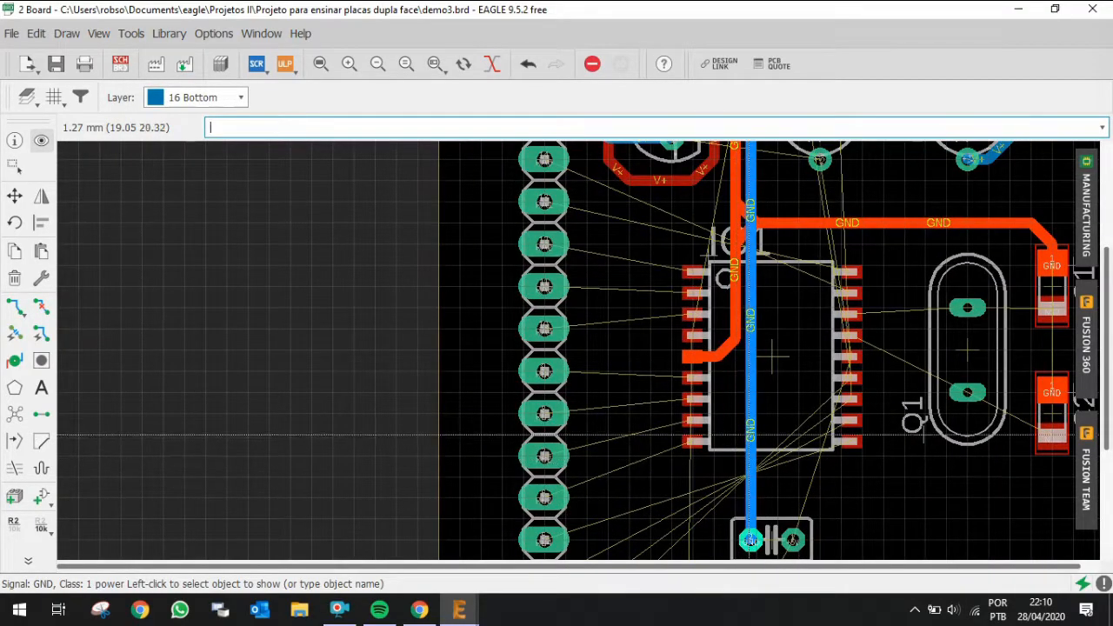
# Step: Rip up the bottom-layer GND trace running from IC1 down to C3
pyautogui.hotkey('alt', 'r')
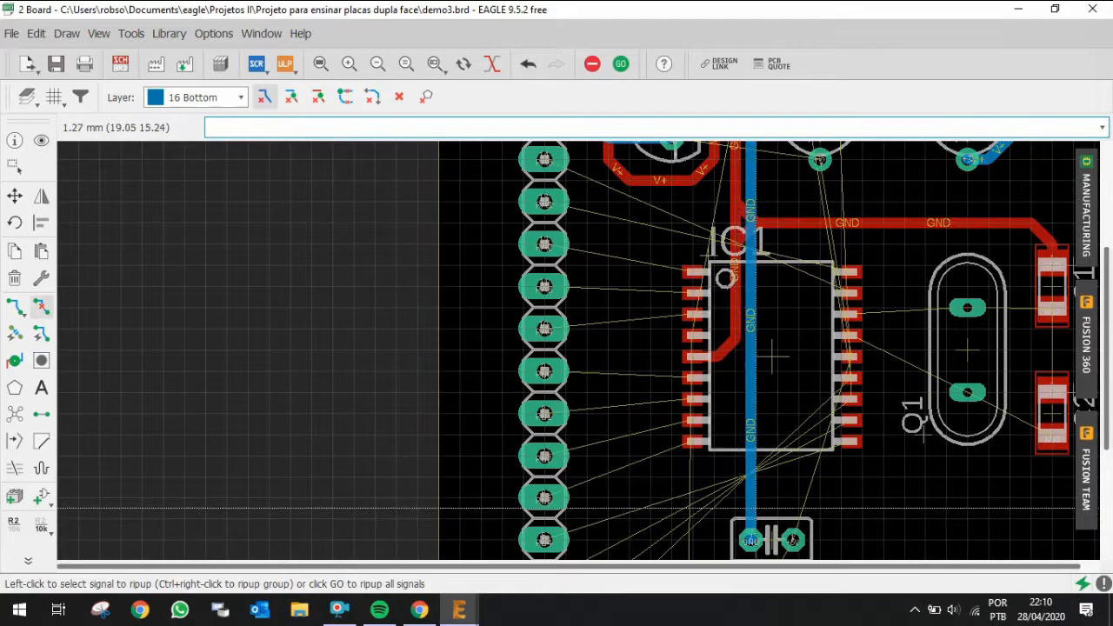
pyautogui.click(753, 506)
# Step: Route GND from C3's pad through a via onto the top layer, joining the GND trace at IC1's pin 5
pyautogui.hotkey('ctrl', 'r')
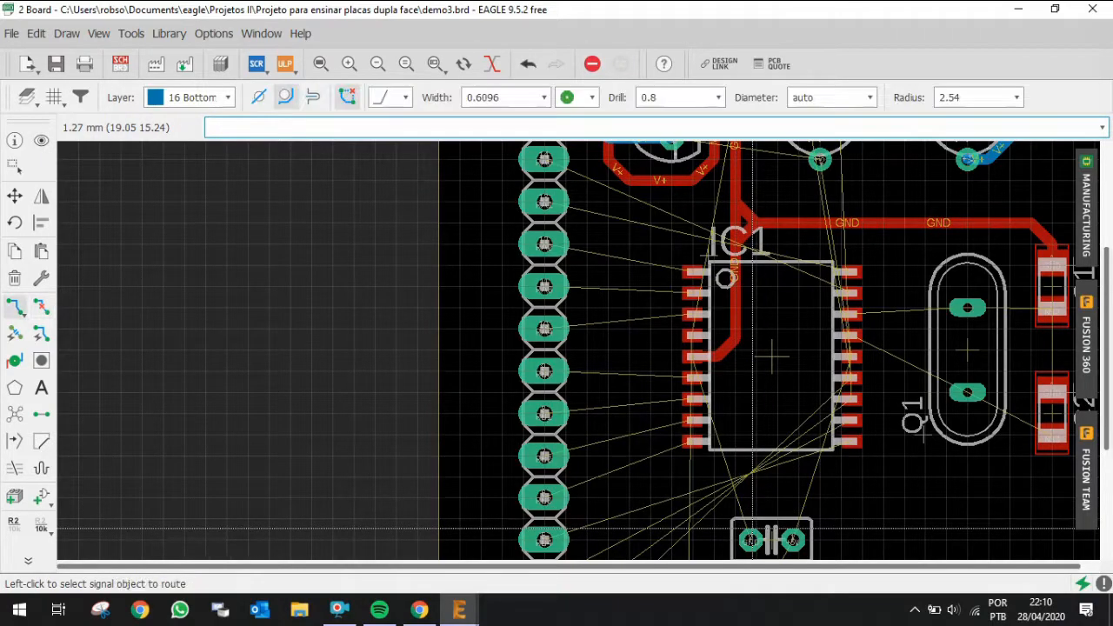
pyautogui.click(751, 539)
pyautogui.scroll(2, 753, 474)
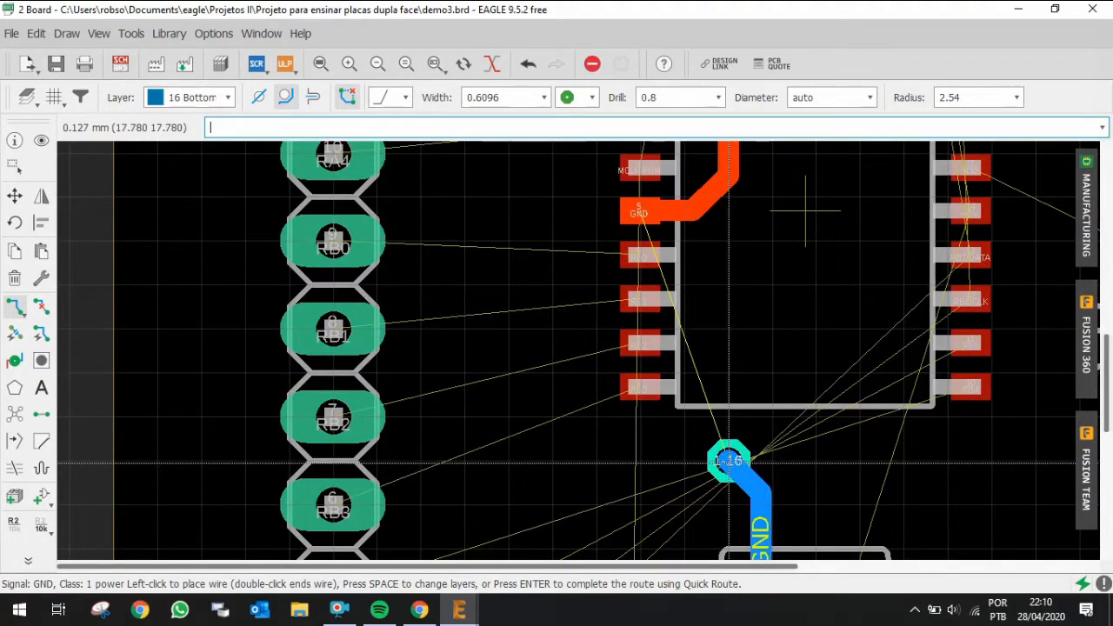
pyautogui.press('space')
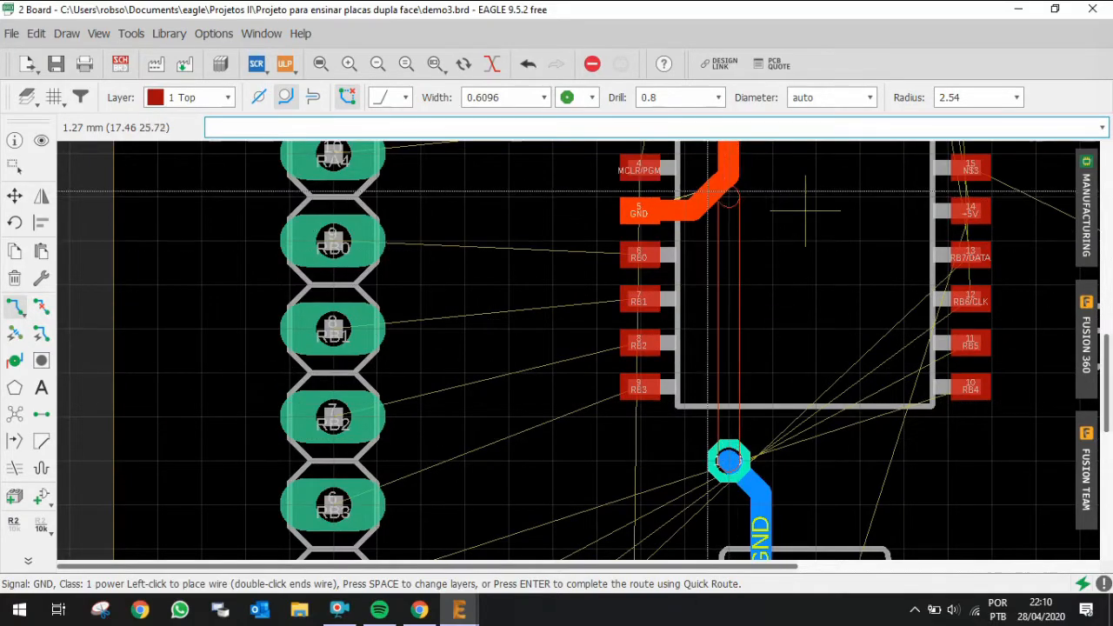
pyautogui.click(694, 206)
pyautogui.scroll(-5, 739, 200)
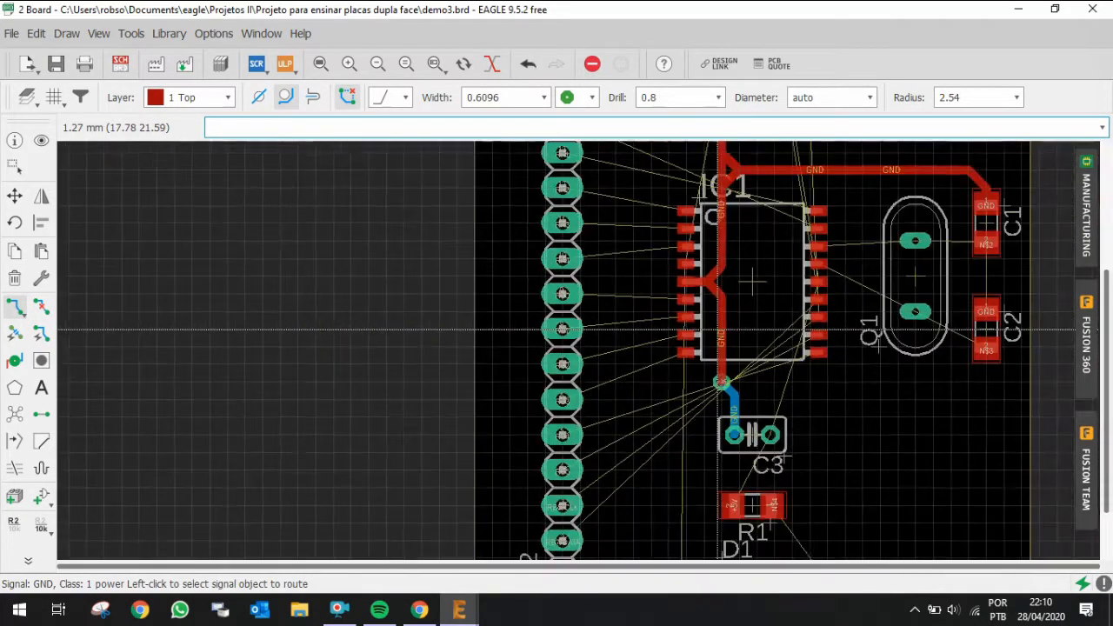
pyautogui.scroll(2, 776, 171)
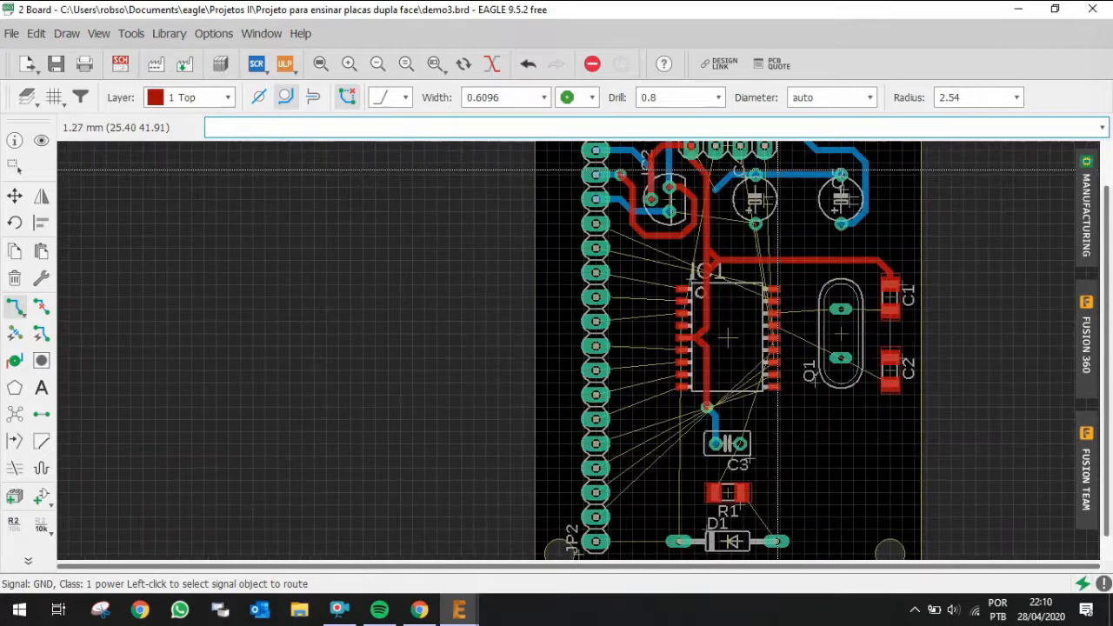
# Step: Highlight the GND signal at the new via and review the board's GND connections
pyautogui.click(41, 141)
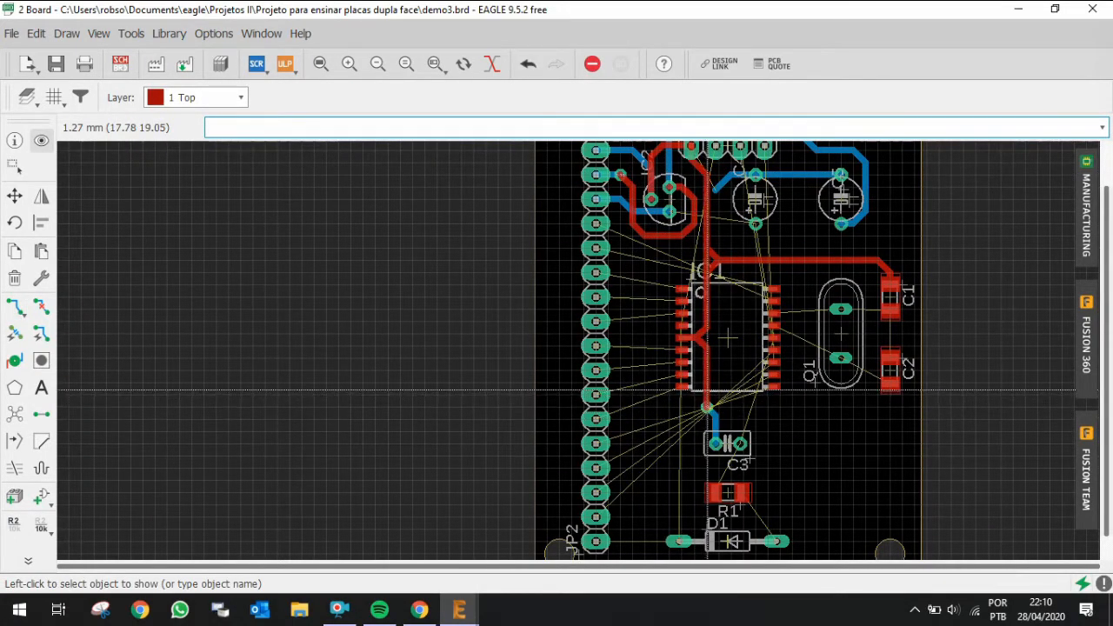
pyautogui.click(707, 390)
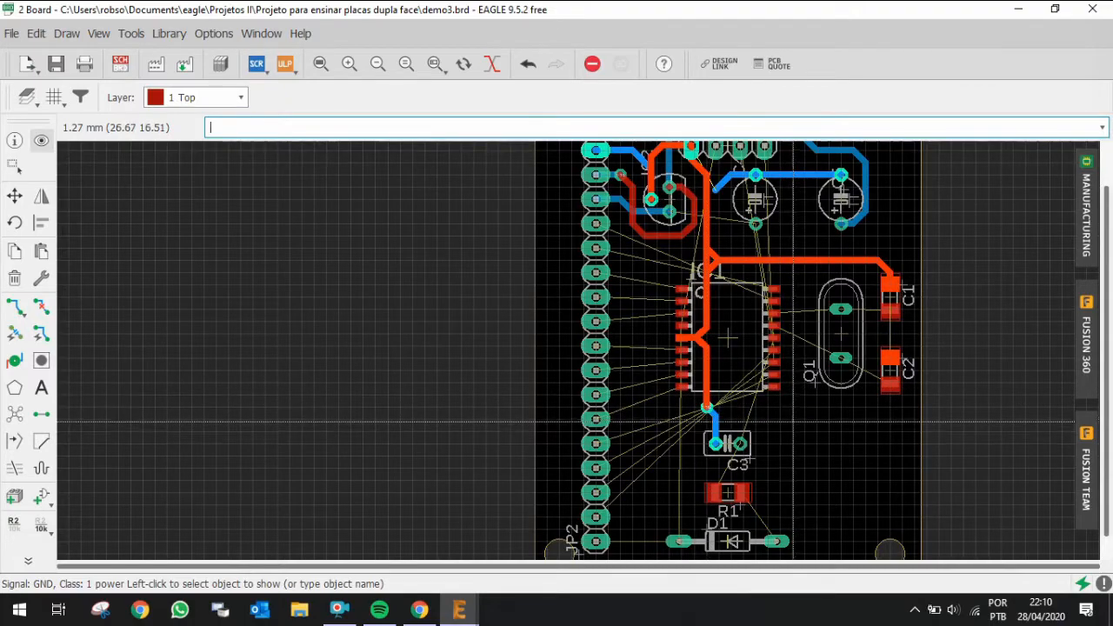
pyautogui.scroll(1, 714, 270)
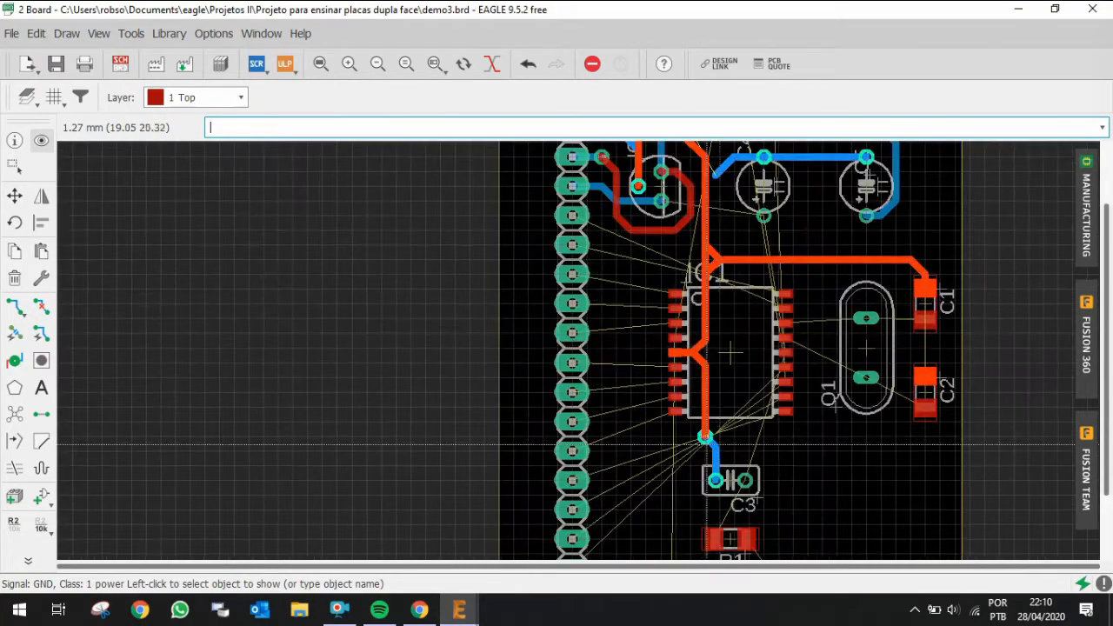
pyautogui.scroll(-2, 714, 275)
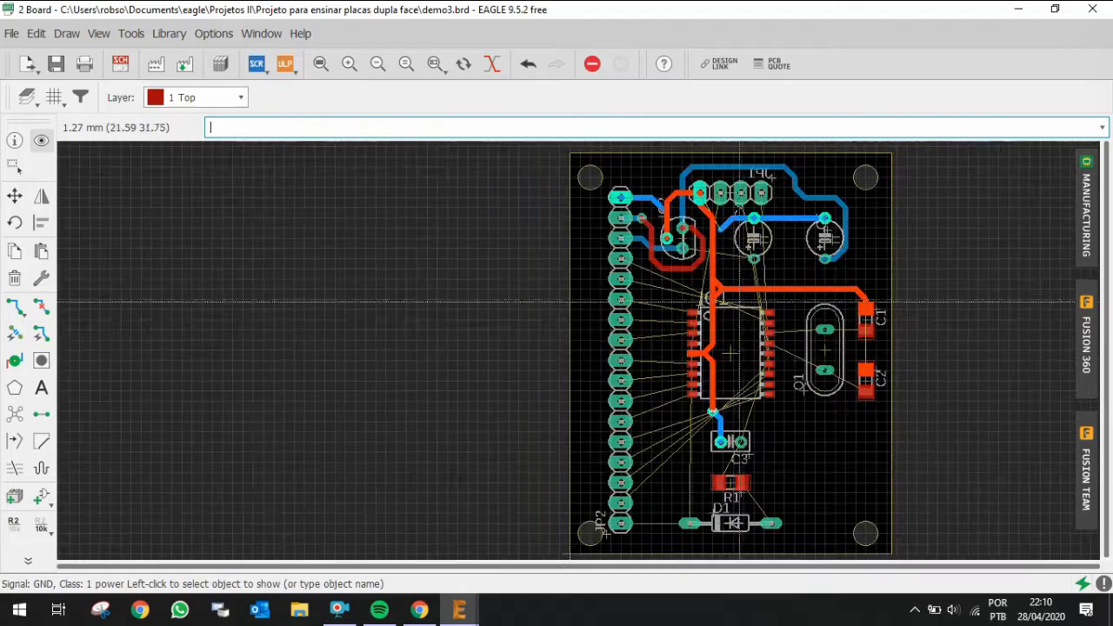
pyautogui.scroll(2, 739, 231)
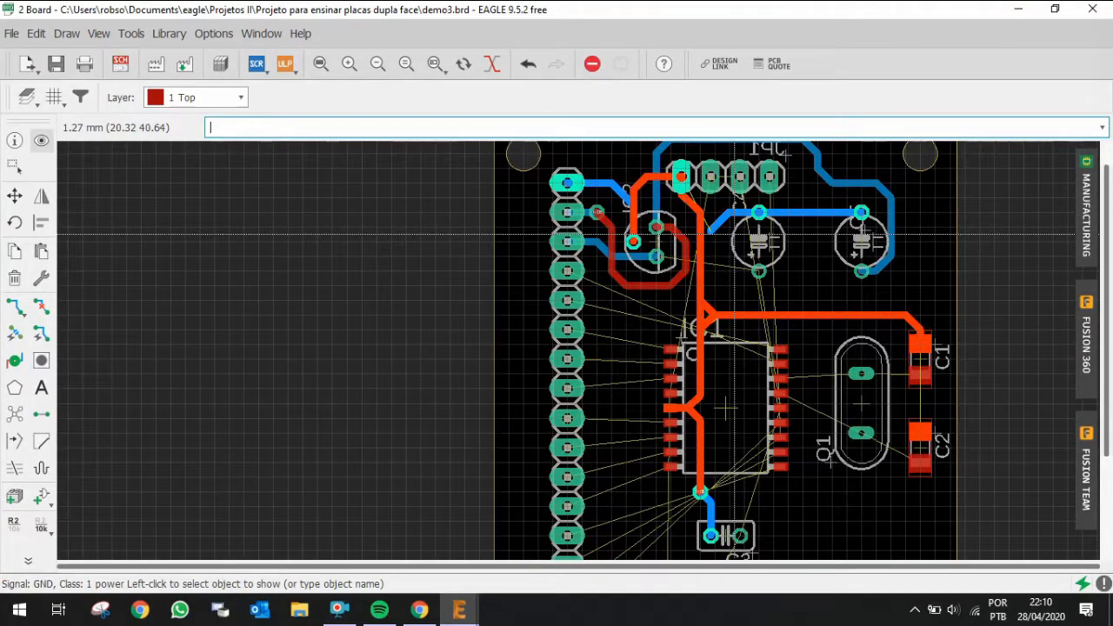
pyautogui.hotkey('ctrl', 'r')
pyautogui.click(708, 229)
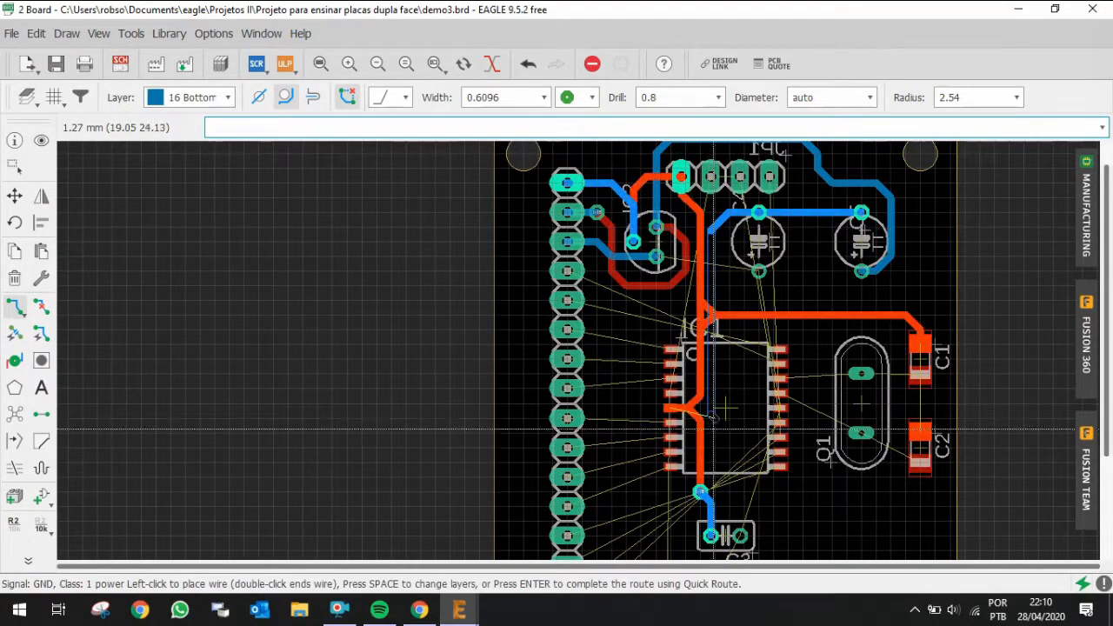
pyautogui.scroll(3, 700, 491)
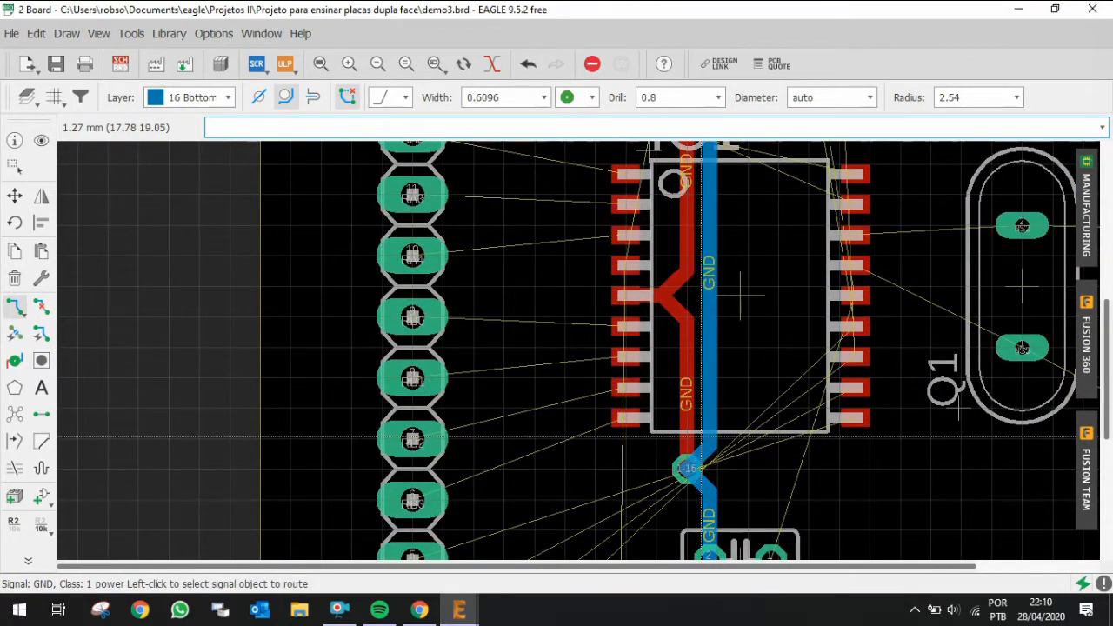
pyautogui.hotkey('ctrl', 'shift', 'r')
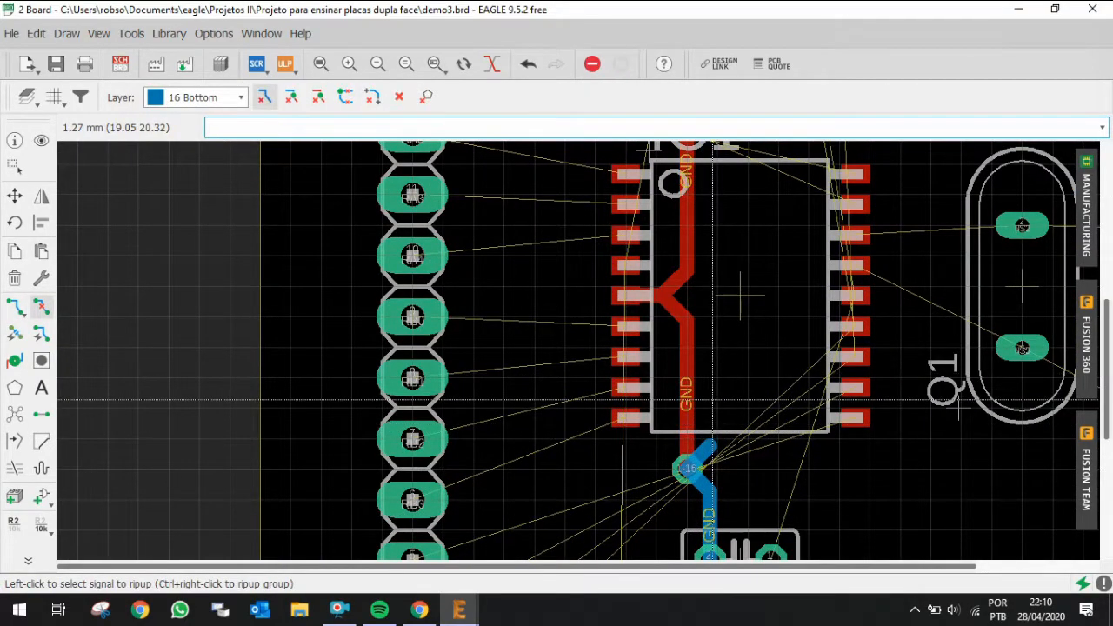
pyautogui.click(713, 402)
pyautogui.scroll(-2, 713, 402)
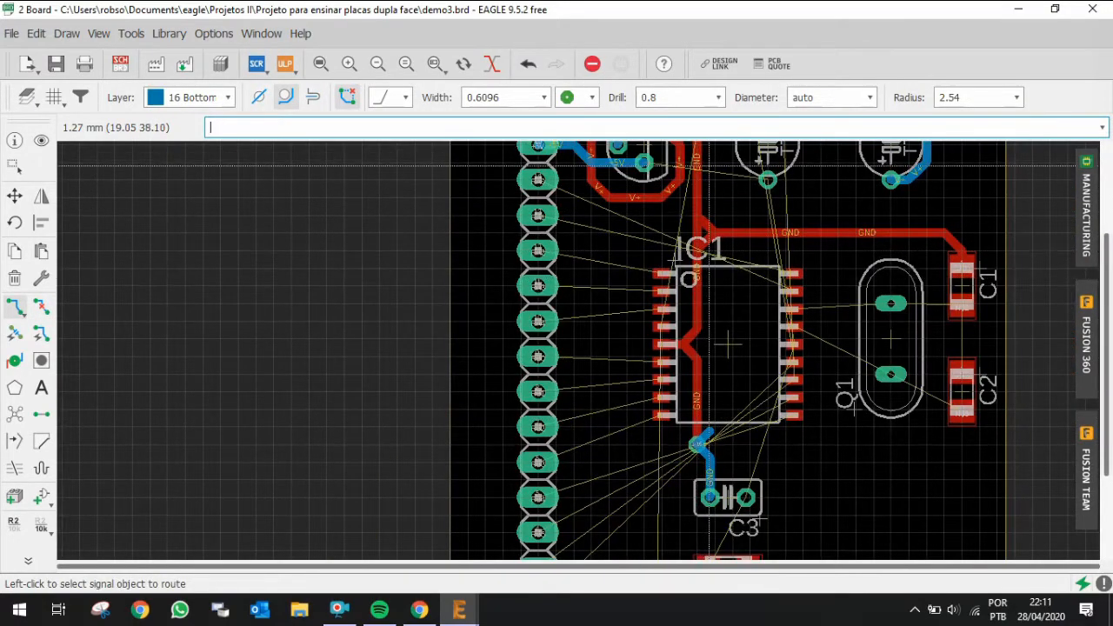
pyautogui.press('Escape')
pyautogui.scroll(-2, 713, 429)
pyautogui.scroll(2, 709, 227)
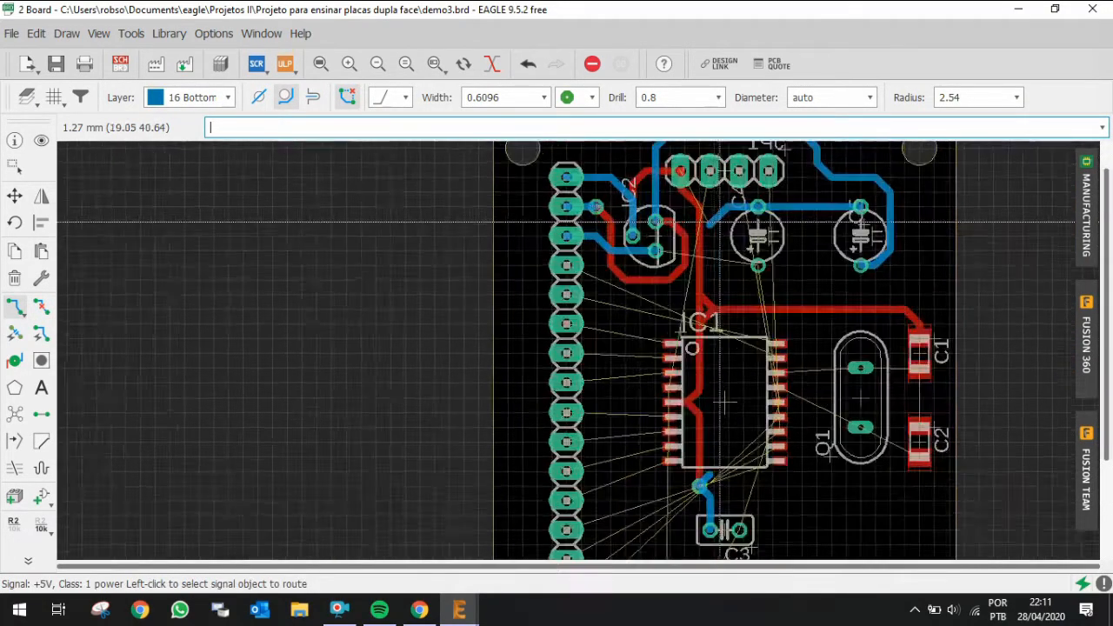
# Step: Route a bottom-layer GND trace from the upper GND trace straight down past IC1 to the via below it
pyautogui.click(708, 230)
pyautogui.scroll(-3, 710, 513)
pyautogui.scroll(6, 712, 542)
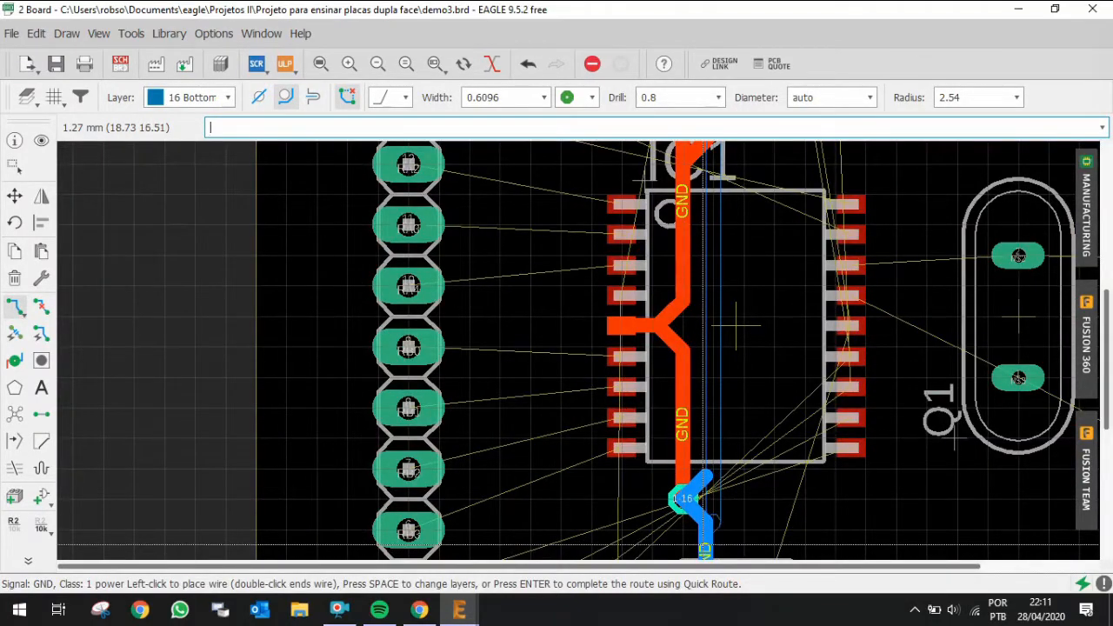
pyautogui.scroll(-2, 709, 545)
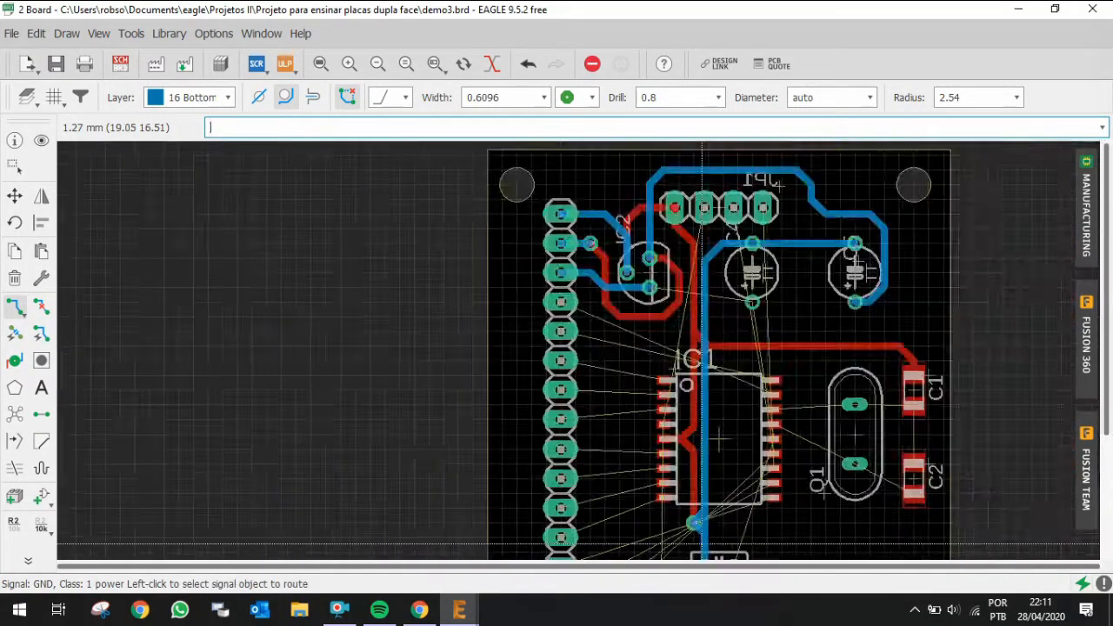
pyautogui.scroll(2, 702, 356)
pyautogui.scroll(-3, 702, 315)
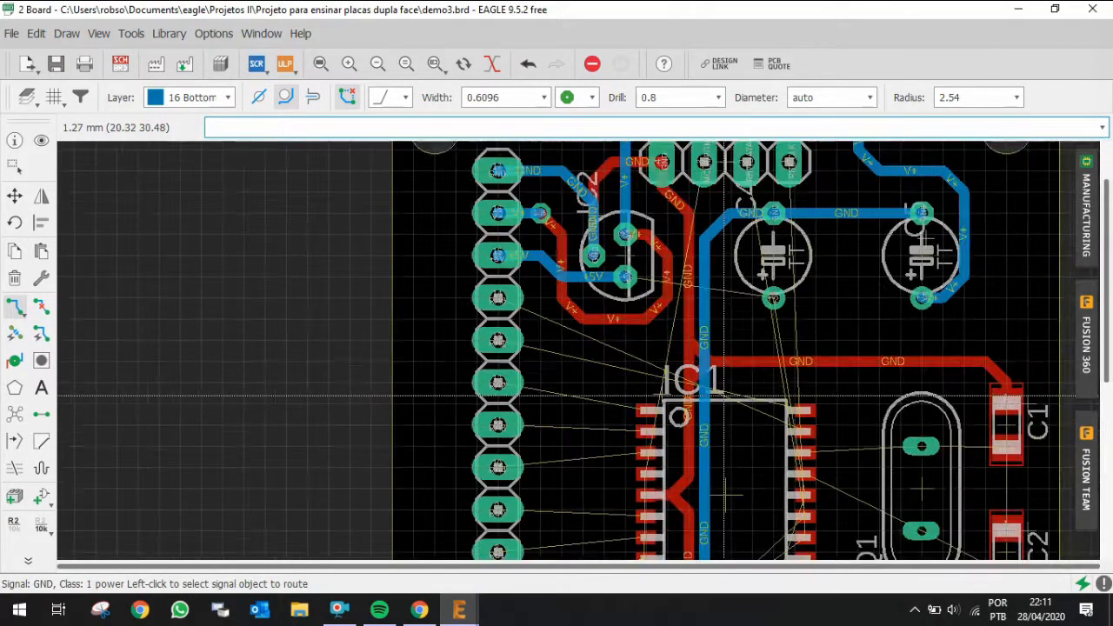
pyautogui.scroll(3, 695, 321)
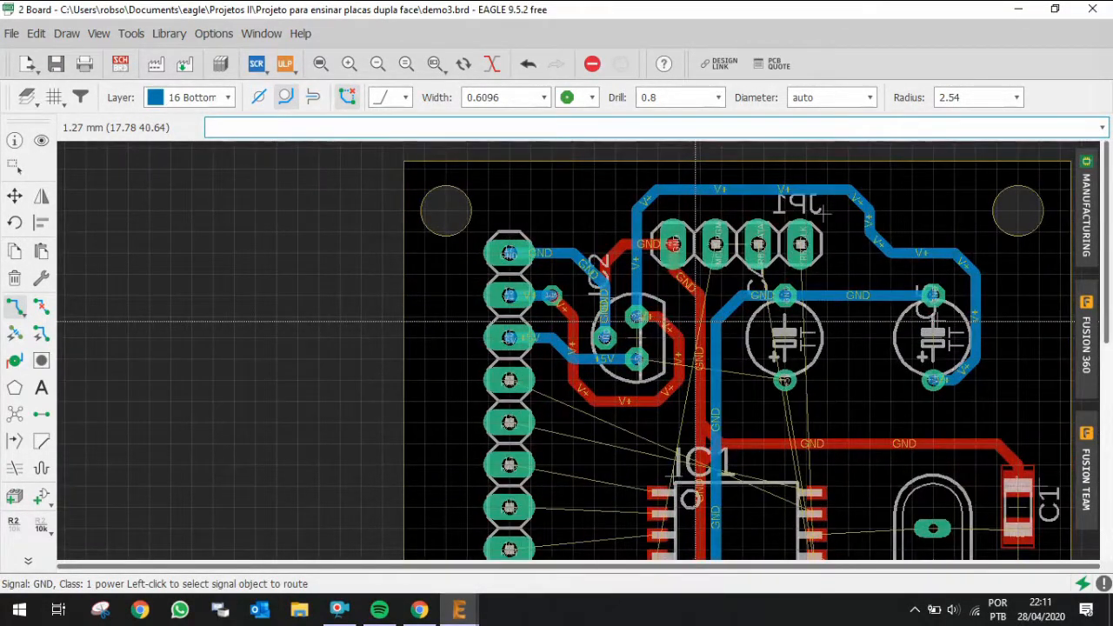
# Step: Highlight the +5V signal near IC2 to review its connections
pyautogui.scroll(1, 696, 322)
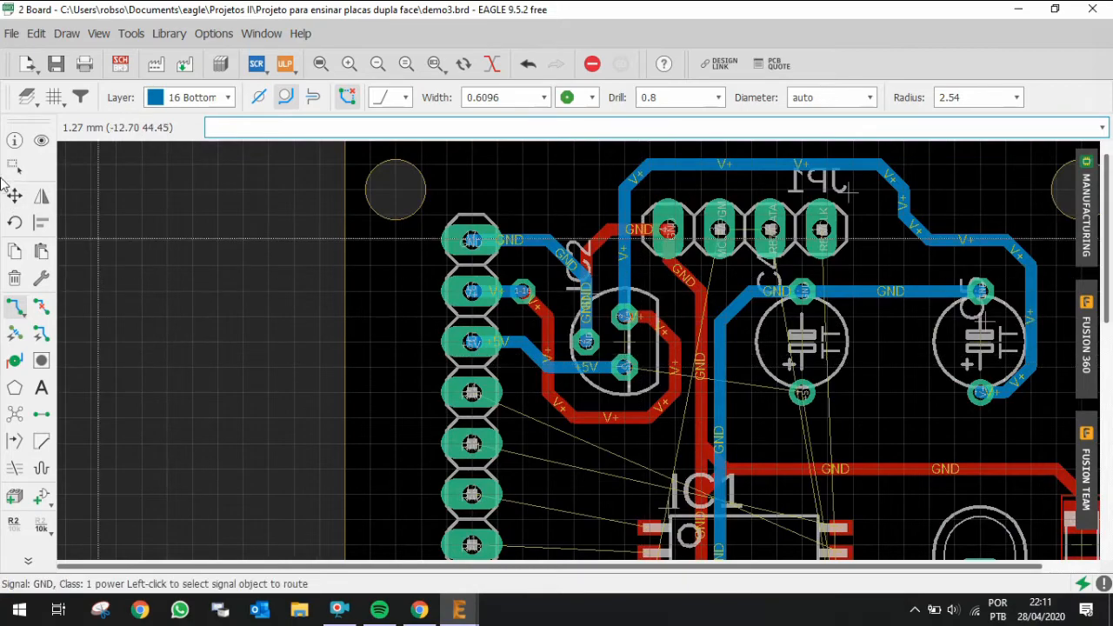
pyautogui.click(39, 139)
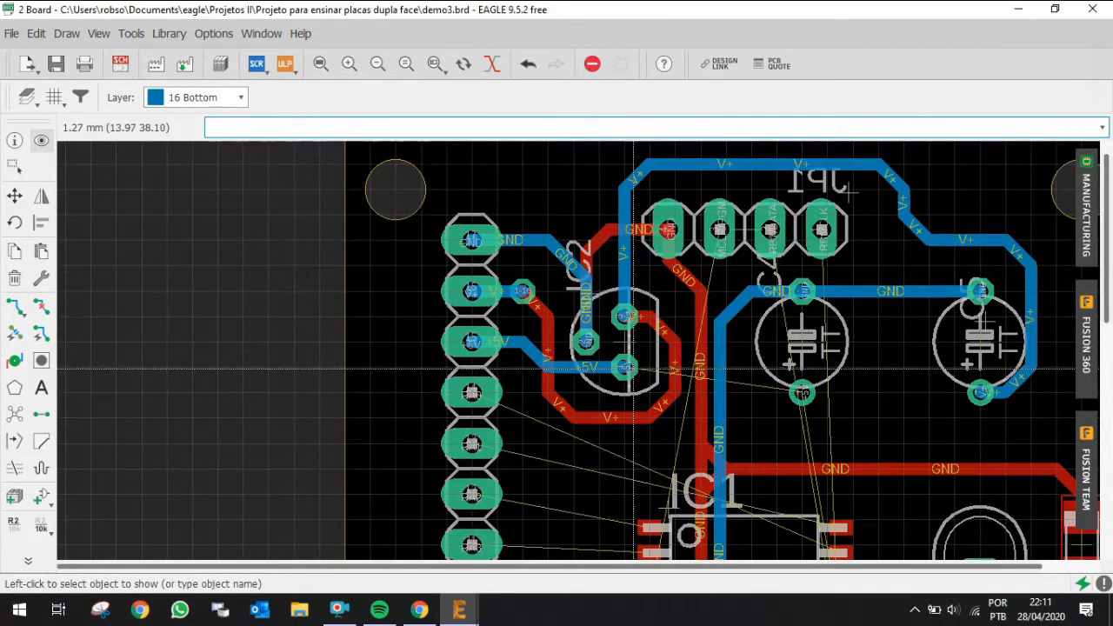
pyautogui.click(628, 367)
pyautogui.scroll(-3, 707, 343)
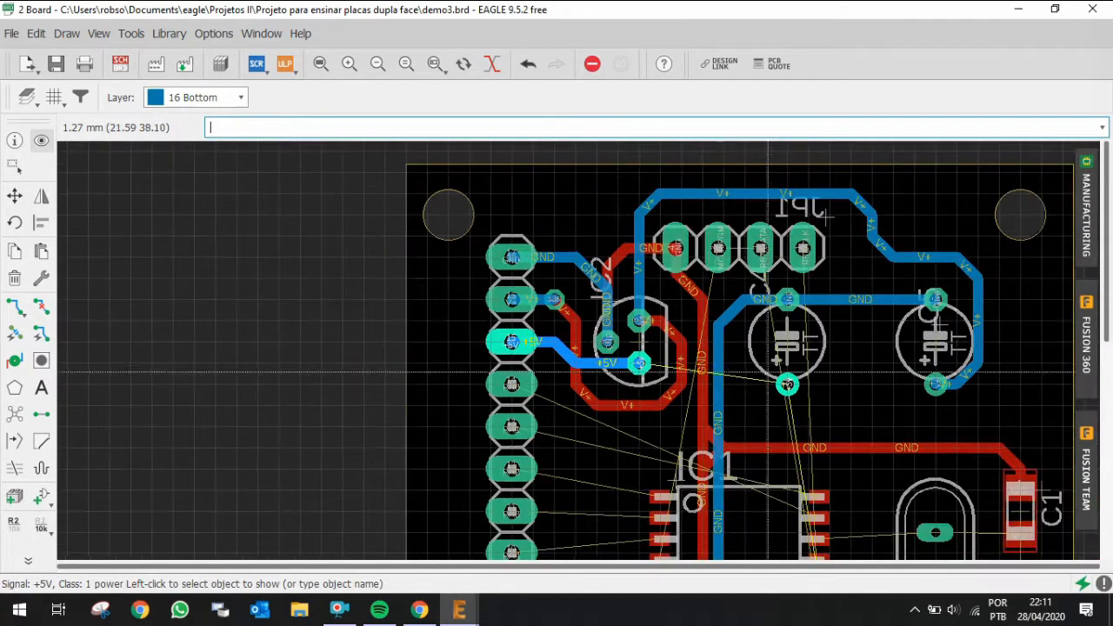
pyautogui.scroll(2, 811, 449)
pyautogui.scroll(1, 811, 449)
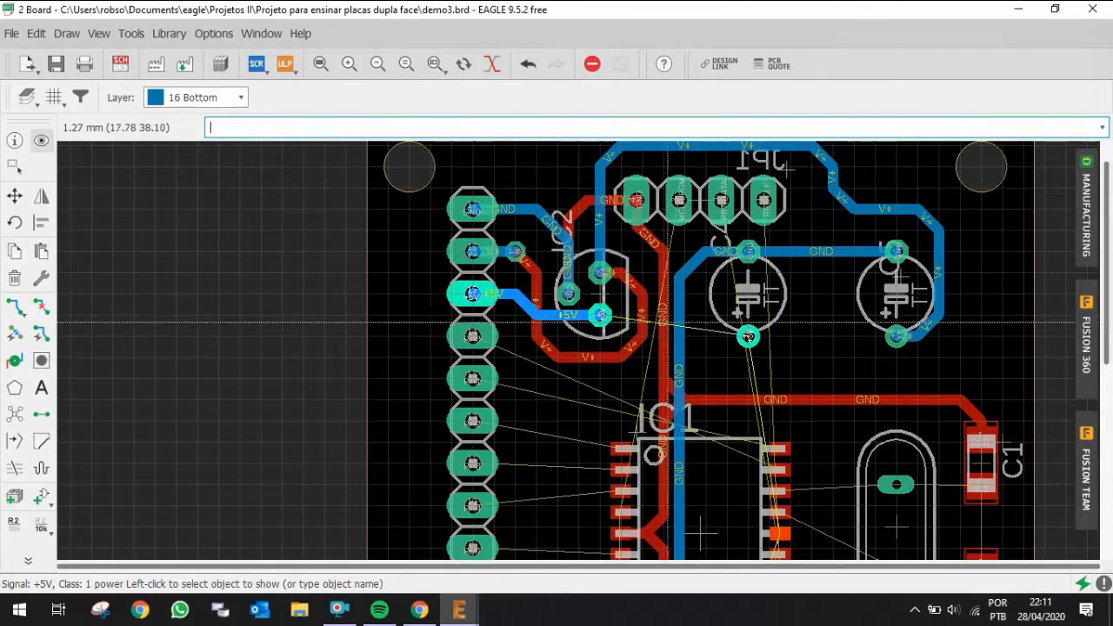
pyautogui.scroll(-1, 723, 322)
pyautogui.scroll(2, 726, 416)
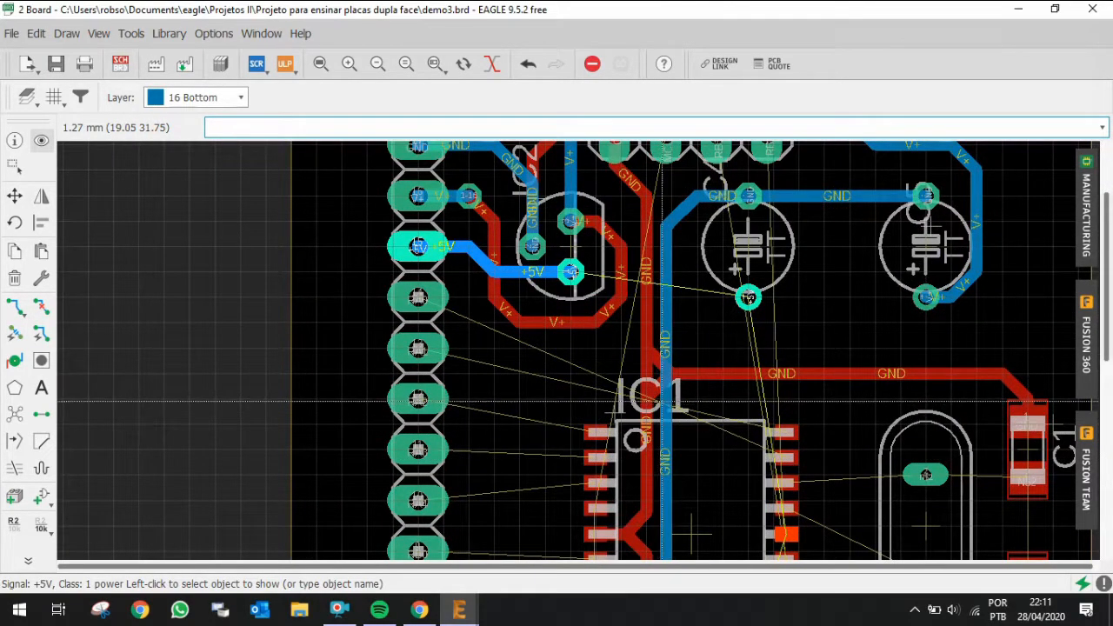
# Step: Rip up the bottom-layer GND trace running down past IC1 and its short diagonal stub near C4
pyautogui.click(41, 306)
pyautogui.click(666, 347)
pyautogui.scroll(-2, 681, 347)
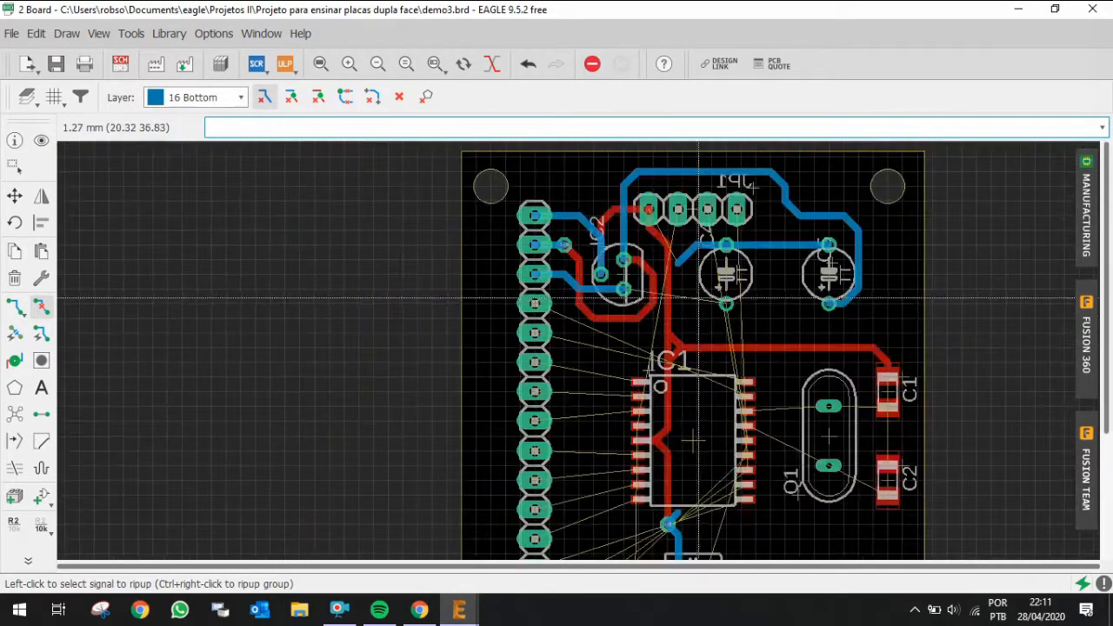
pyautogui.scroll(2, 711, 256)
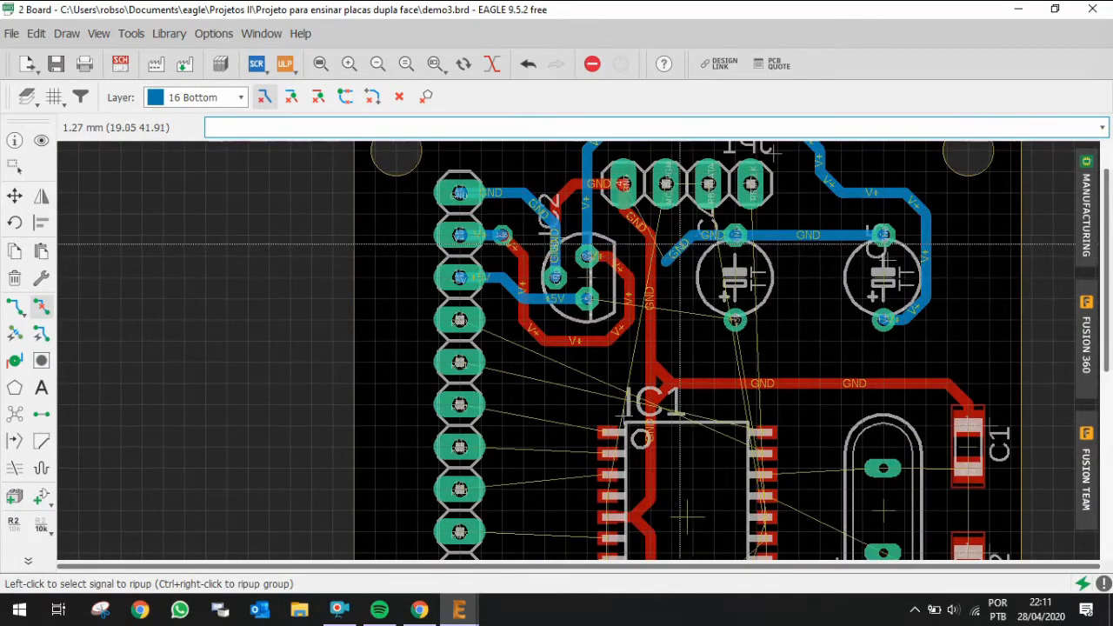
pyautogui.click(702, 235)
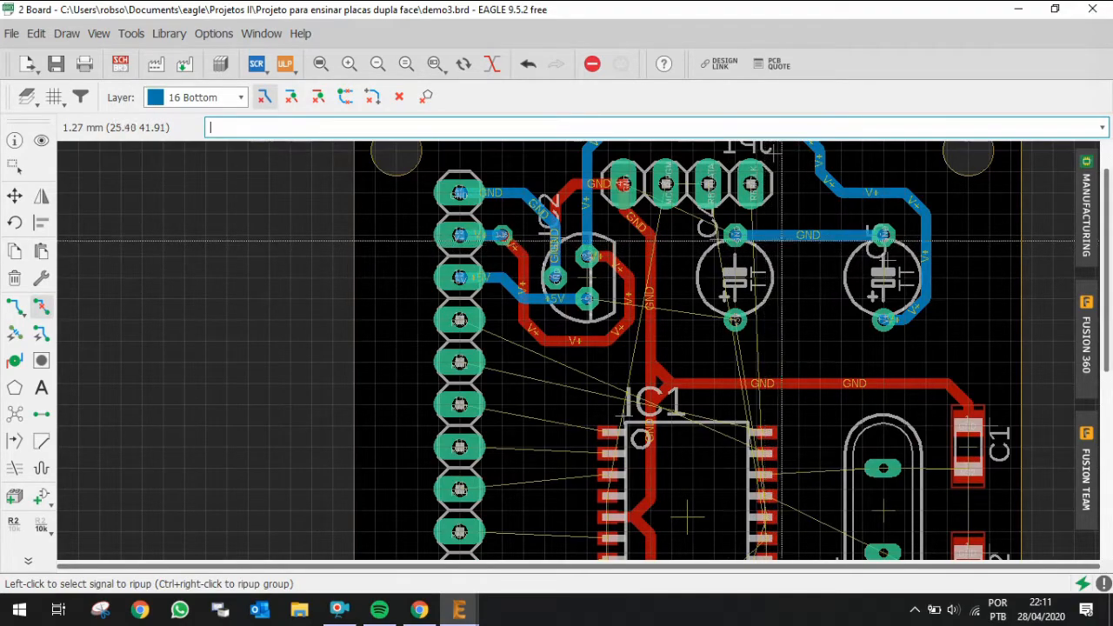
# Step: Quick-route a bottom-layer GND trace from the GND trace between the capacitors down to the via below IC1
pyautogui.hotkey('ctrl', 'r')
pyautogui.click(809, 235)
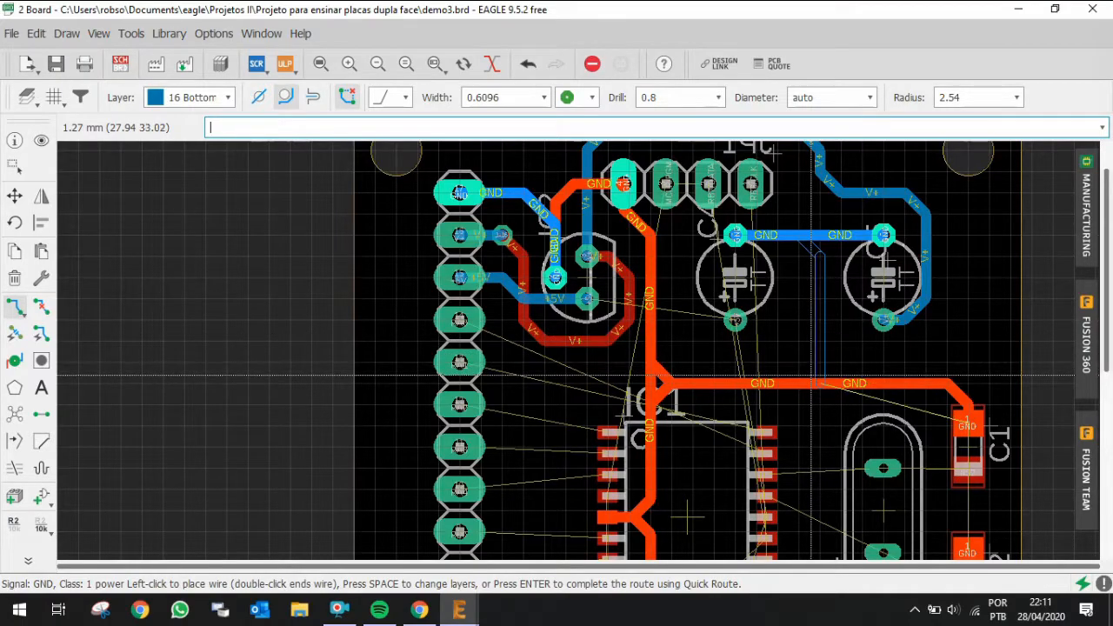
pyautogui.scroll(-3, 811, 366)
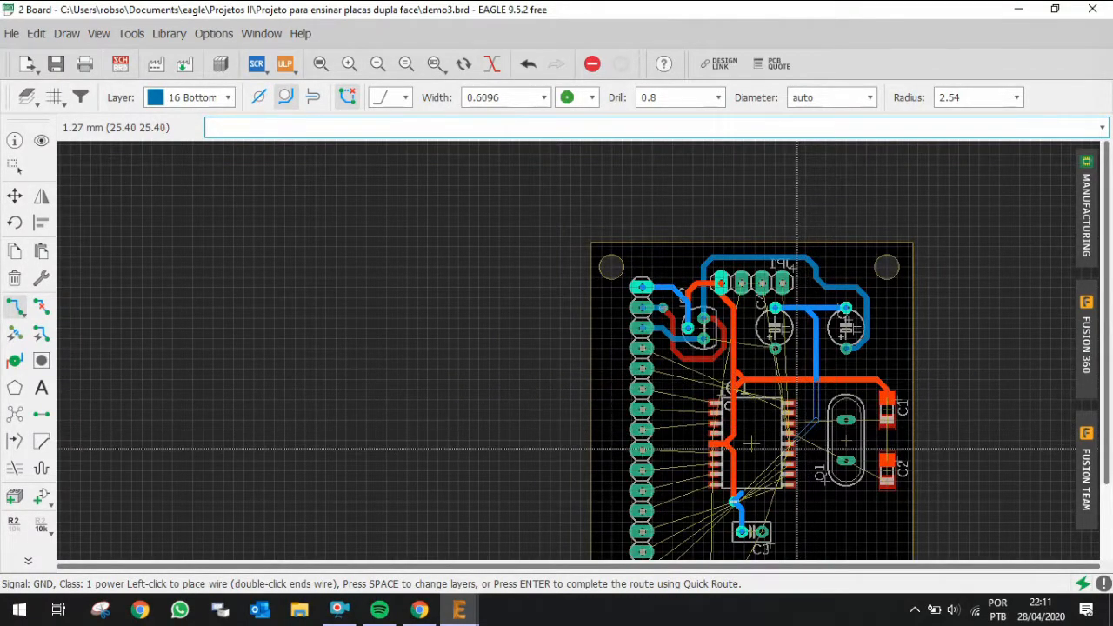
pyautogui.scroll(3, 790, 508)
pyautogui.scroll(2, 790, 509)
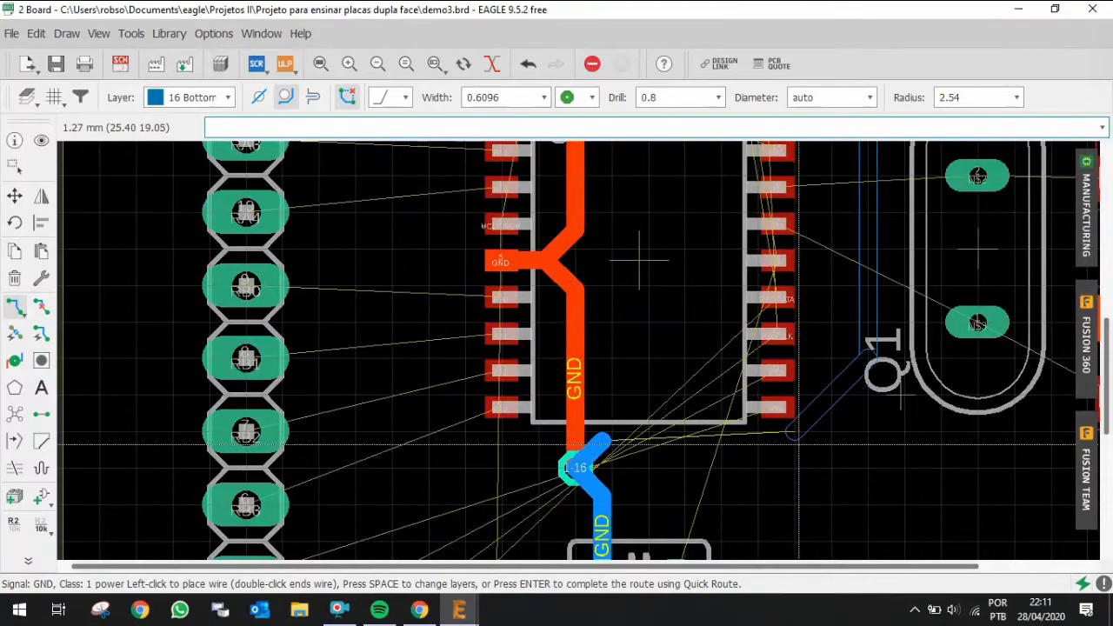
pyautogui.press('Return')
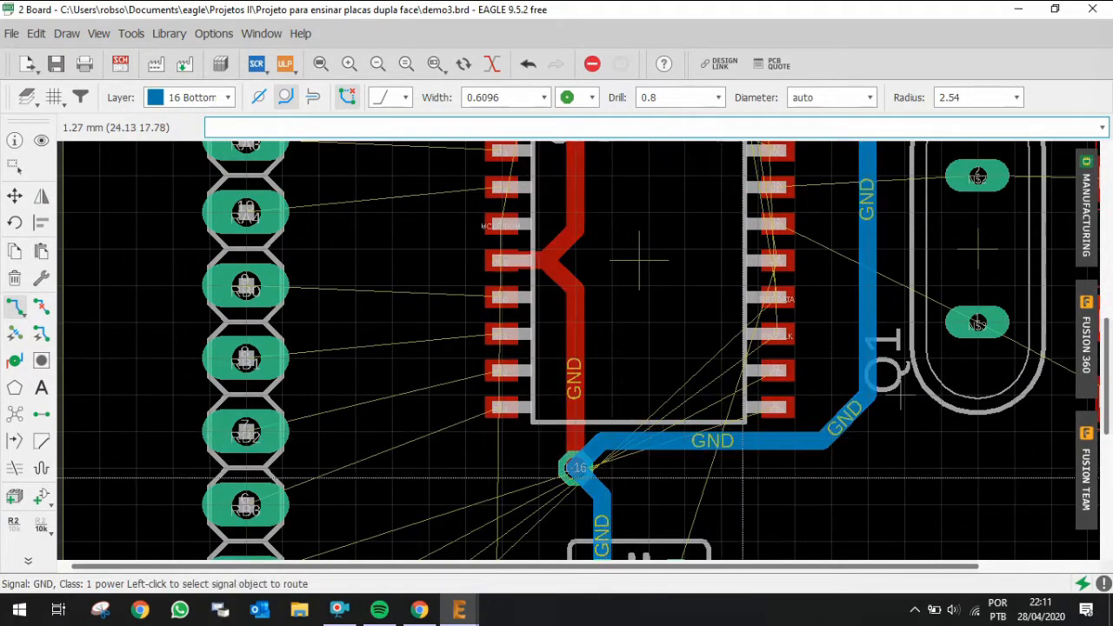
pyautogui.scroll(1, 639, 261)
pyautogui.scroll(-2, 637, 282)
pyautogui.scroll(3, 587, 512)
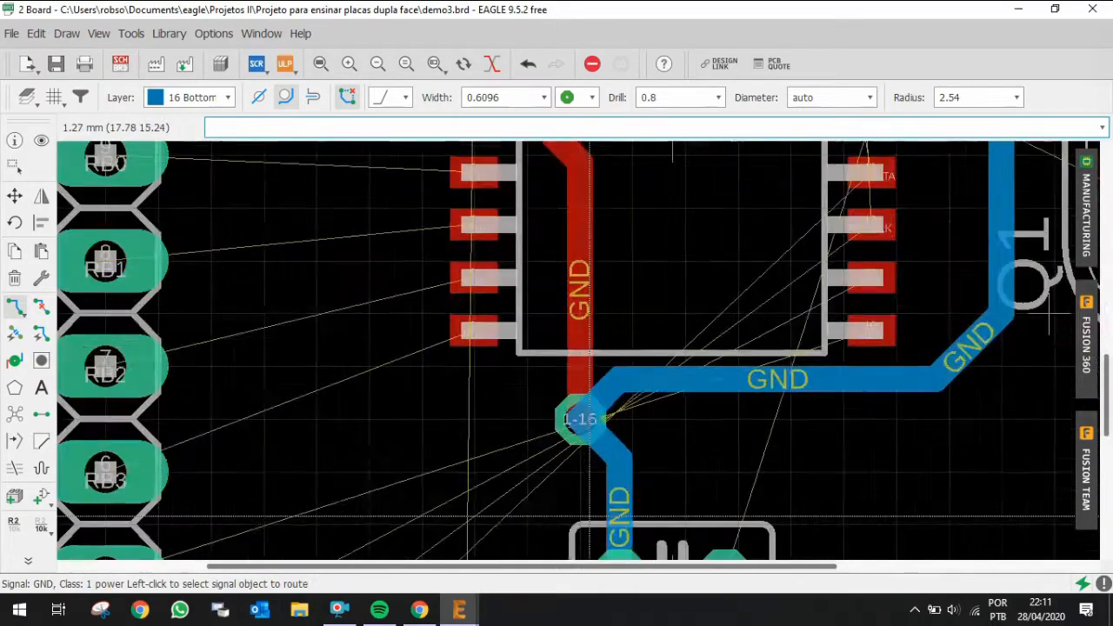
# Step: Rip up and re-route the bottom GND trace between the via below IC1 and C3's GND pad
pyautogui.hotkey('alt', 'r')
pyautogui.click(624, 495)
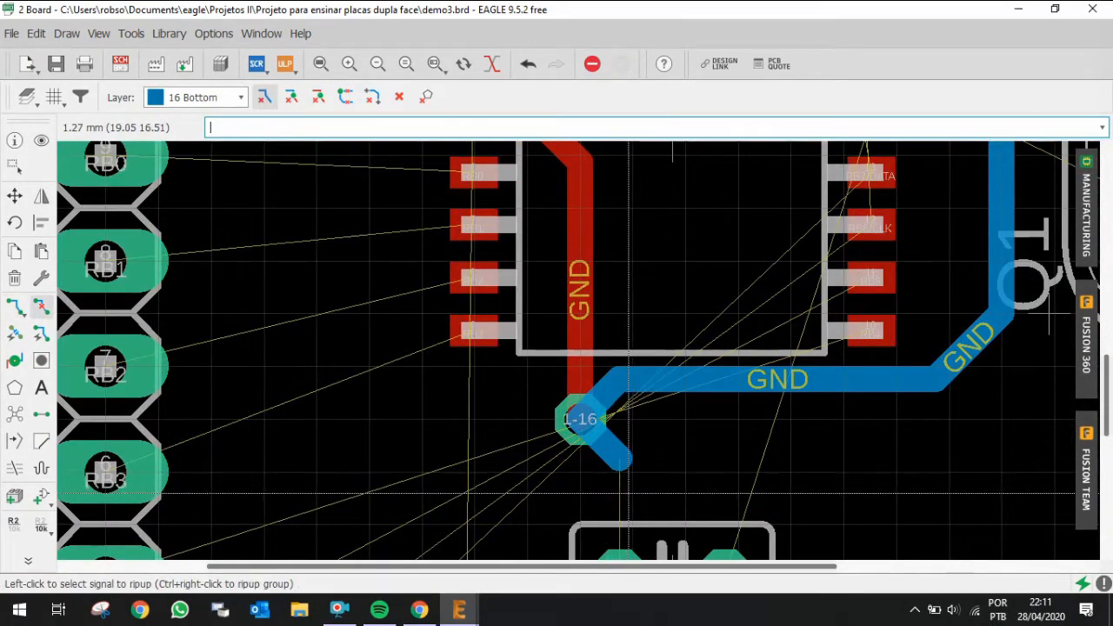
pyautogui.hotkey('ctrl', 'r')
pyautogui.click(625, 544)
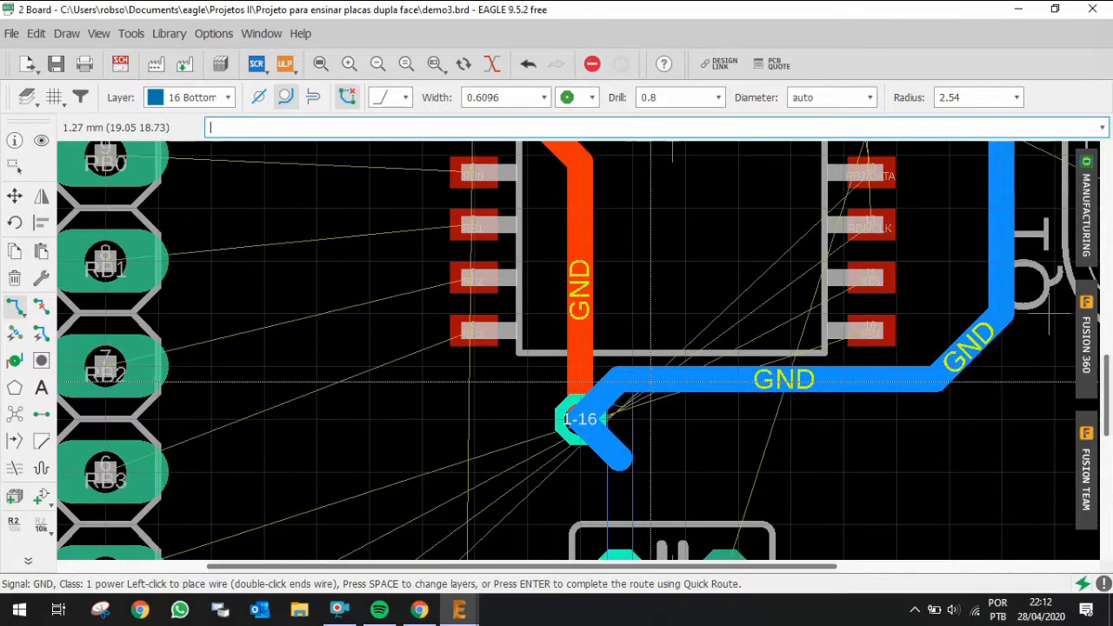
pyautogui.keyDown('alt'); pyautogui.click(653, 381); pyautogui.keyUp('alt')
pyautogui.scroll(-2, 764, 427)
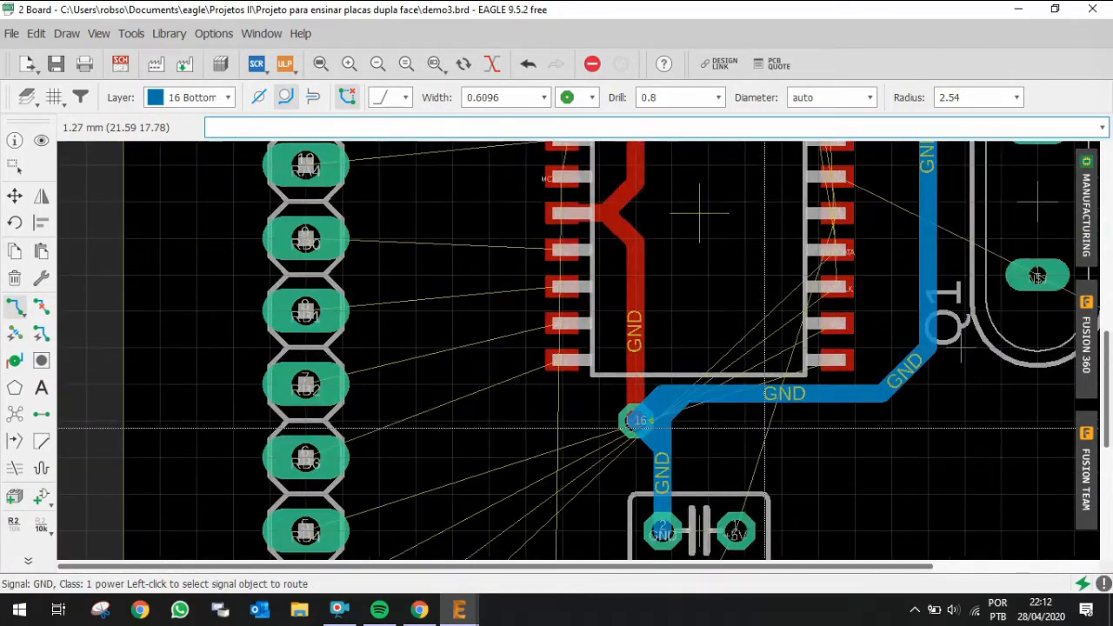
pyautogui.scroll(-4, 765, 427)
pyautogui.scroll(4, 669, 322)
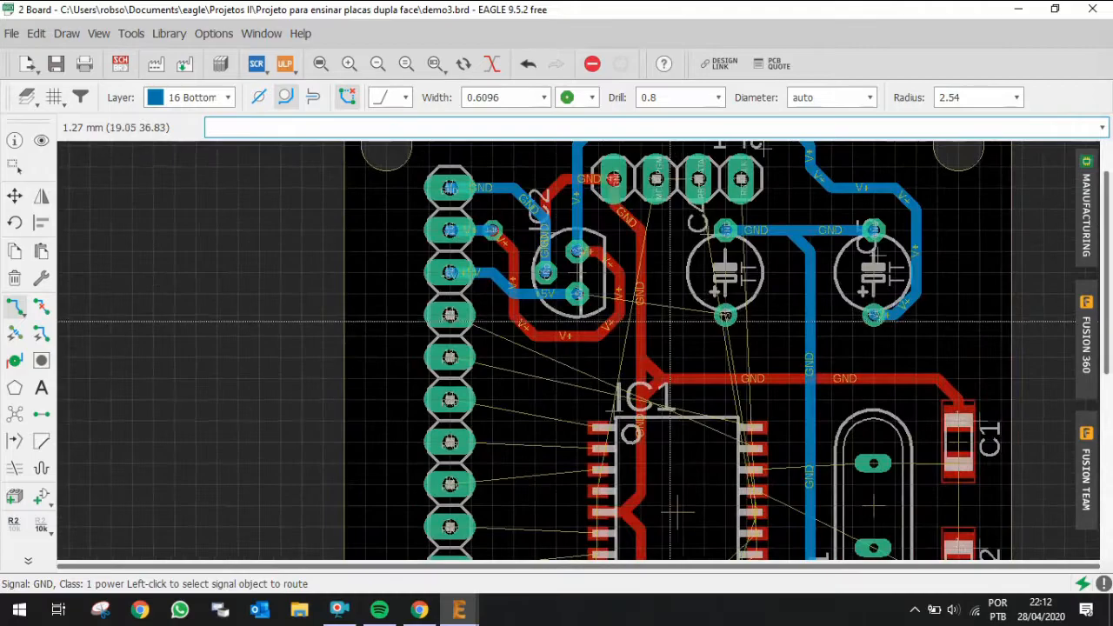
# Step: Route +5V on the bottom layer from IC2's +5V pin past C4's positive pad down to a via beside IC1
pyautogui.click(578, 294)
pyautogui.scroll(2, 704, 302)
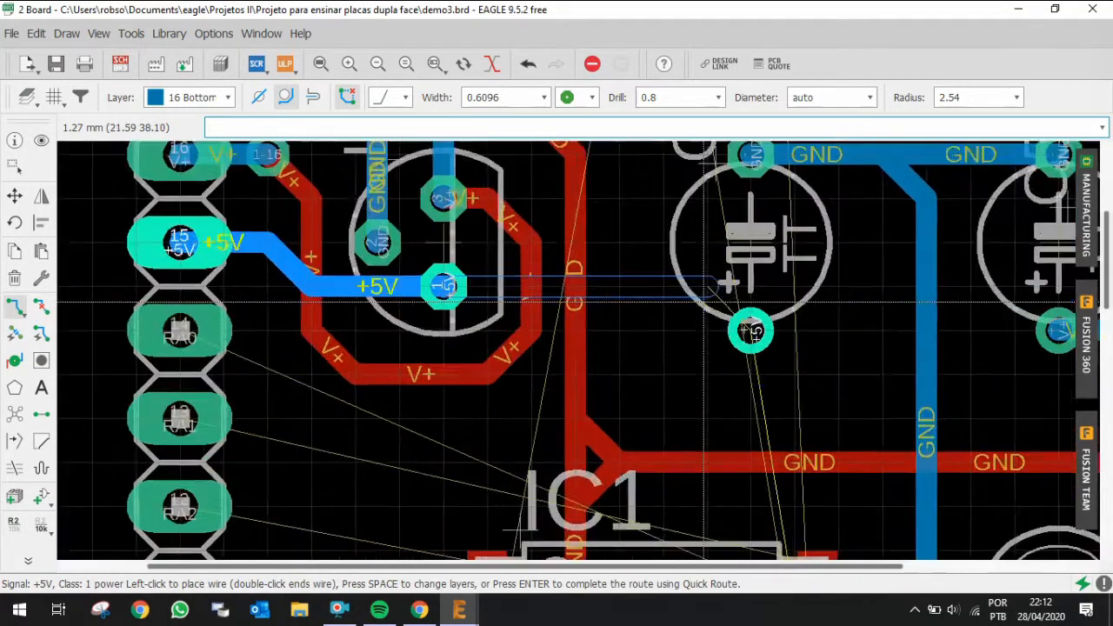
pyautogui.scroll(1, 705, 303)
pyautogui.click(705, 283)
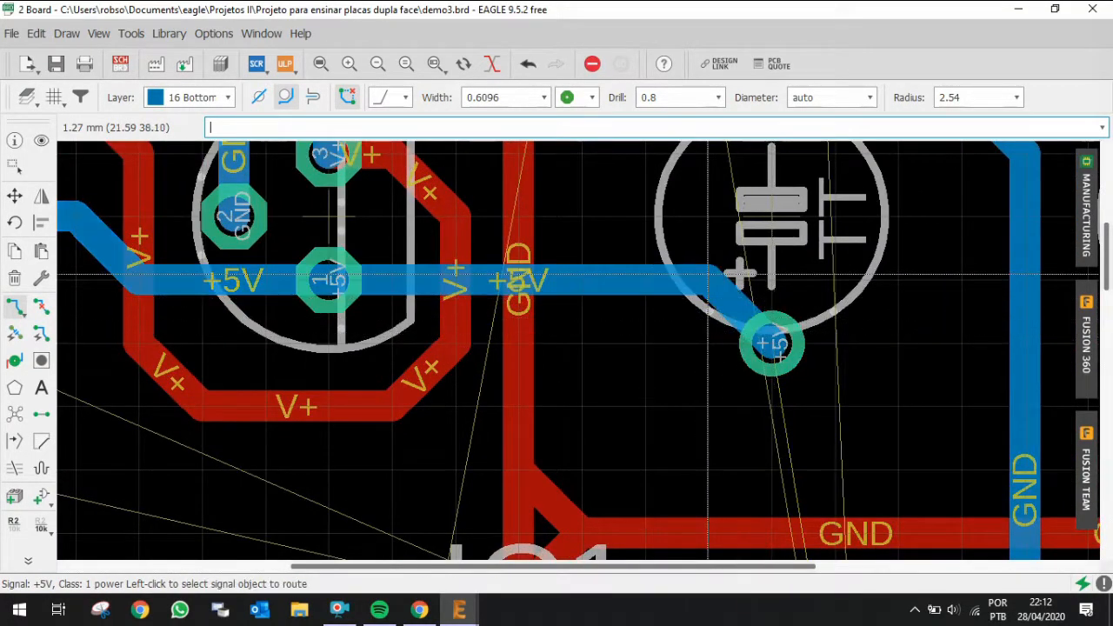
pyautogui.scroll(-4, 707, 274)
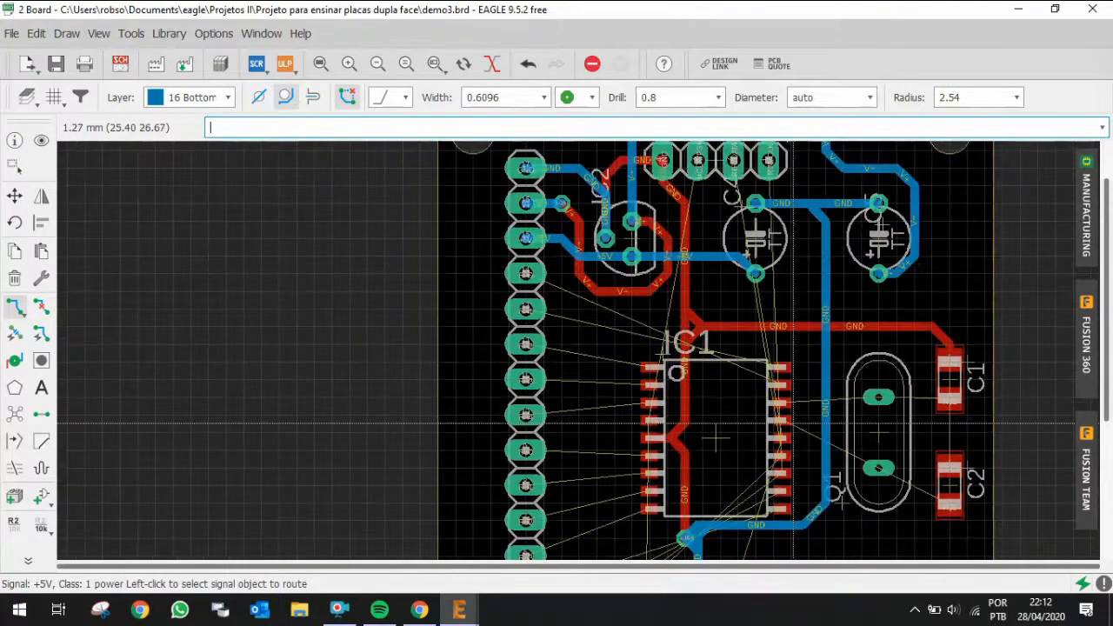
pyautogui.scroll(2, 792, 426)
pyautogui.click(726, 190)
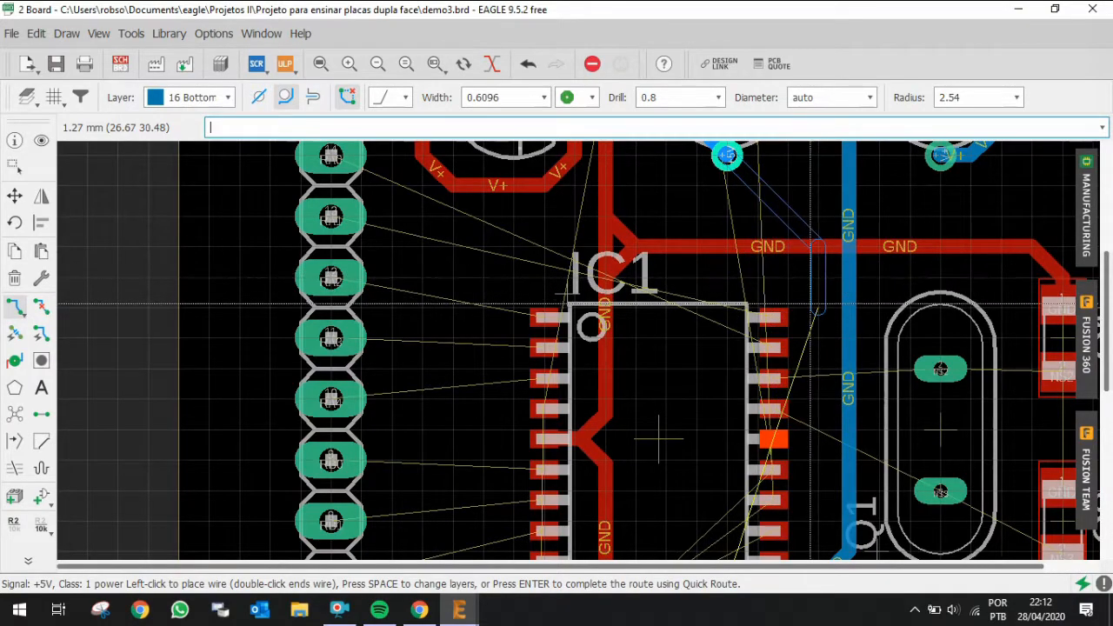
pyautogui.scroll(2, 809, 317)
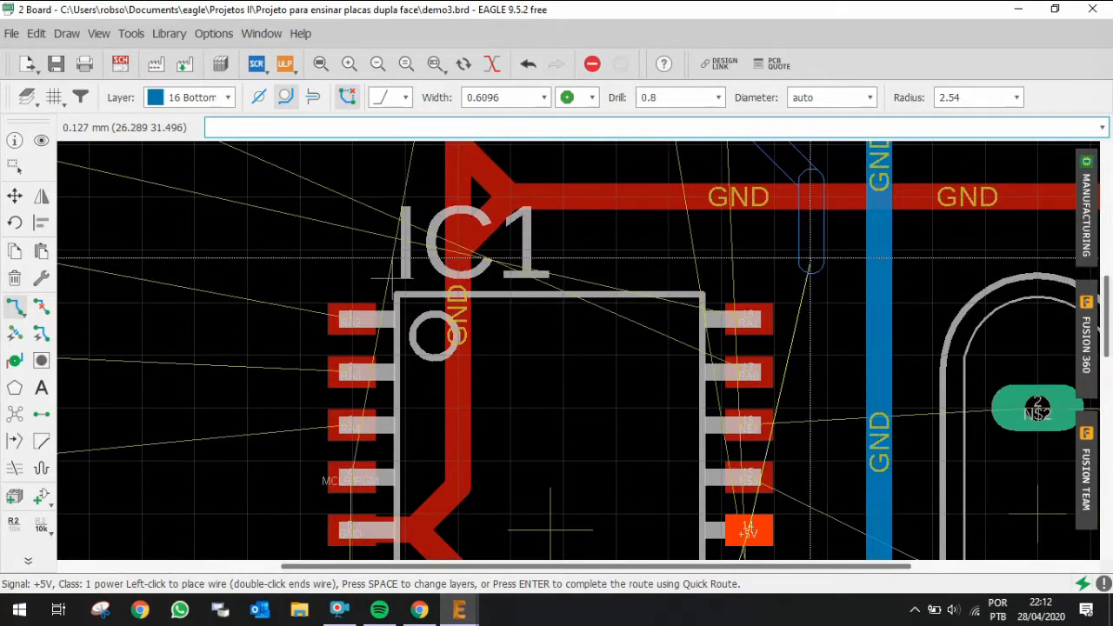
pyautogui.scroll(1, 810, 257)
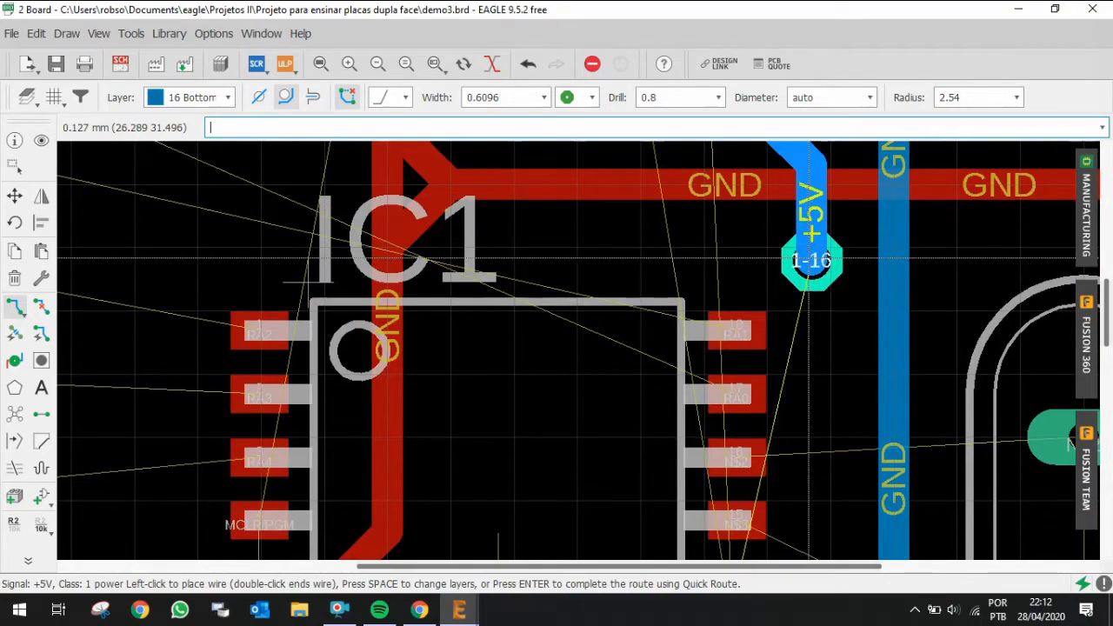
pyautogui.click(811, 259)
# Step: Continue the +5V trace on the top layer from the via down to IC1 pin 14
pyautogui.scroll(-5, 810, 403)
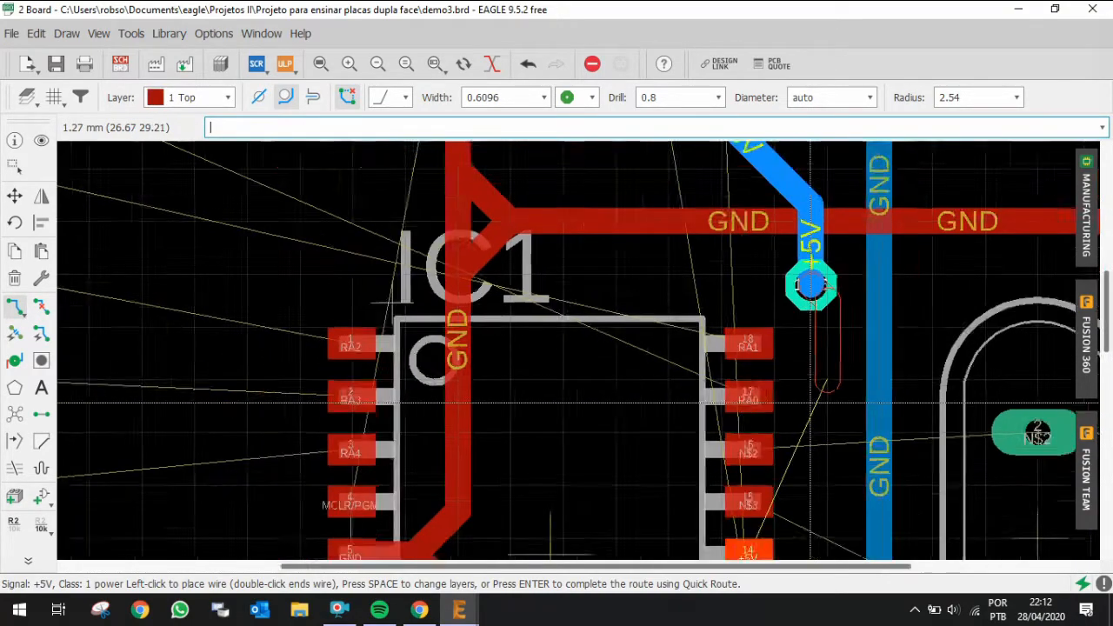
pyautogui.scroll(6, 682, 474)
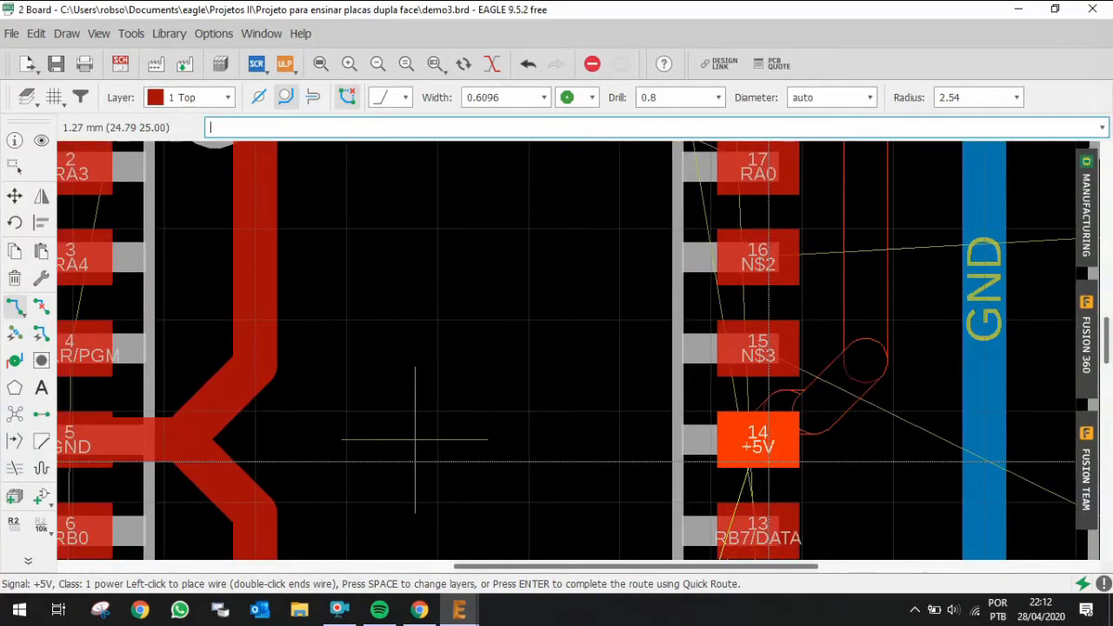
pyautogui.scroll(-5, 513, 435)
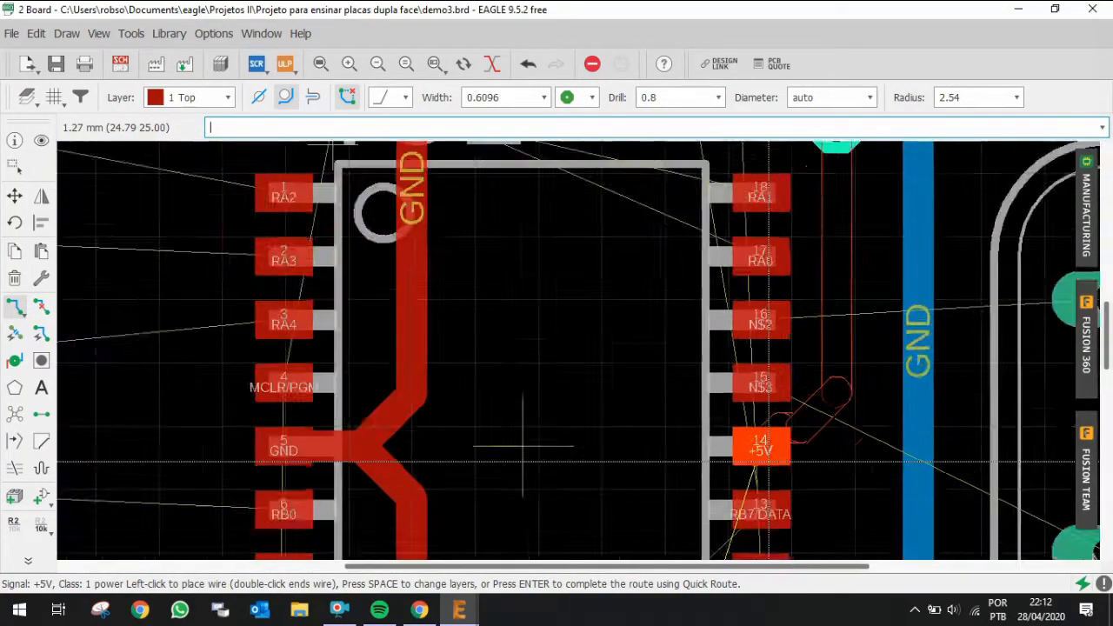
pyautogui.scroll(3, 508, 448)
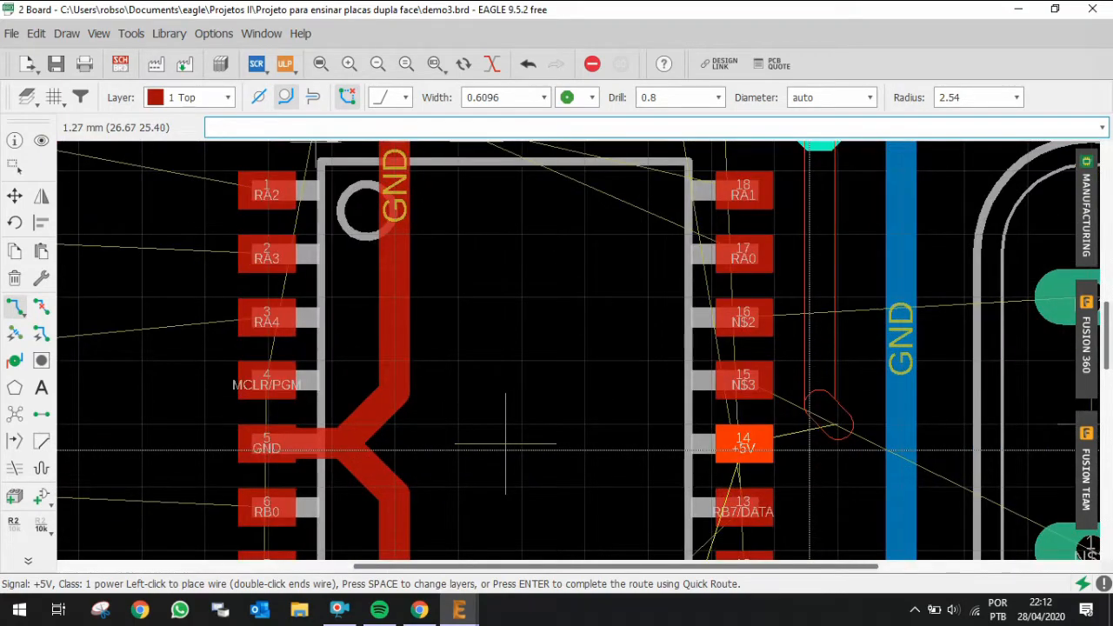
pyautogui.press('alt')
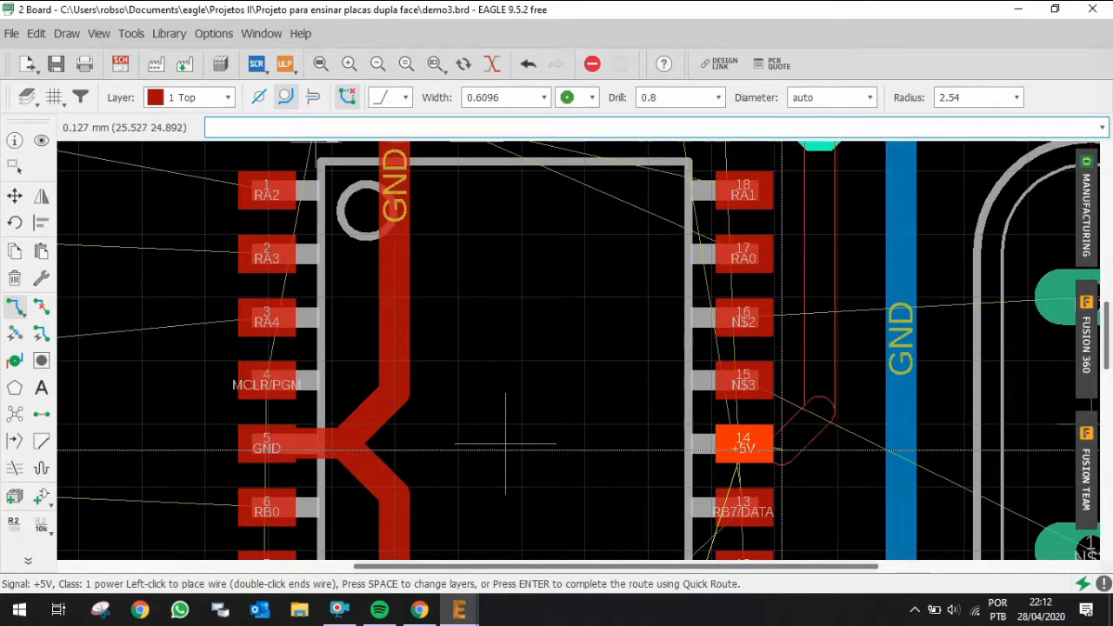
pyautogui.click(789, 443)
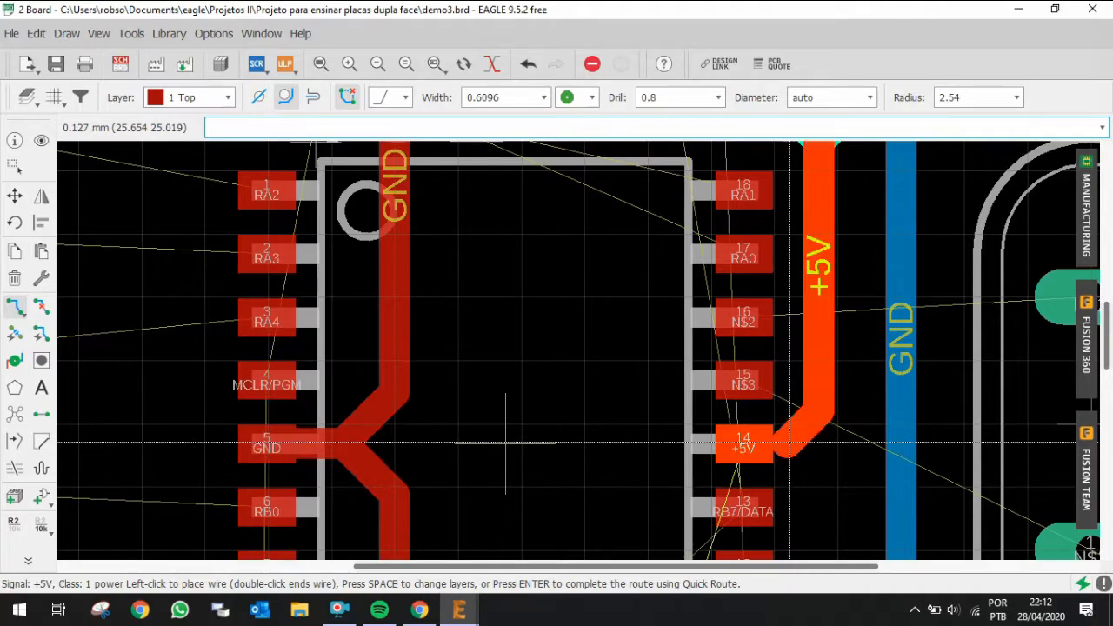
pyautogui.click(740, 443)
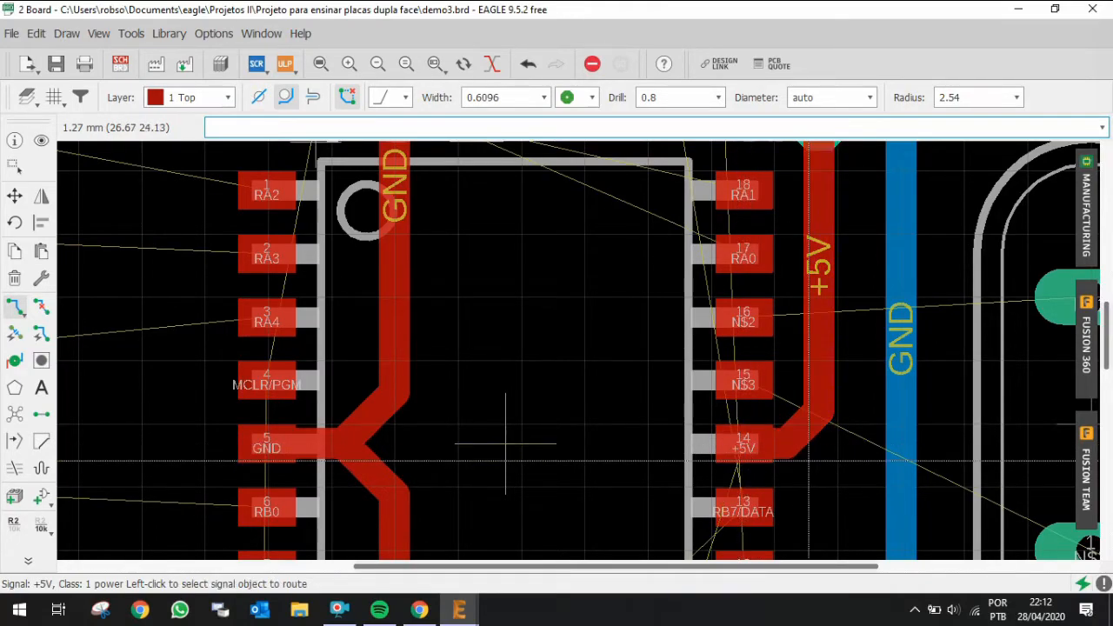
# Step: Highlight the +5V signal to check its completed route to IC1
pyautogui.scroll(-5, 834, 421)
pyautogui.scroll(3, 869, 379)
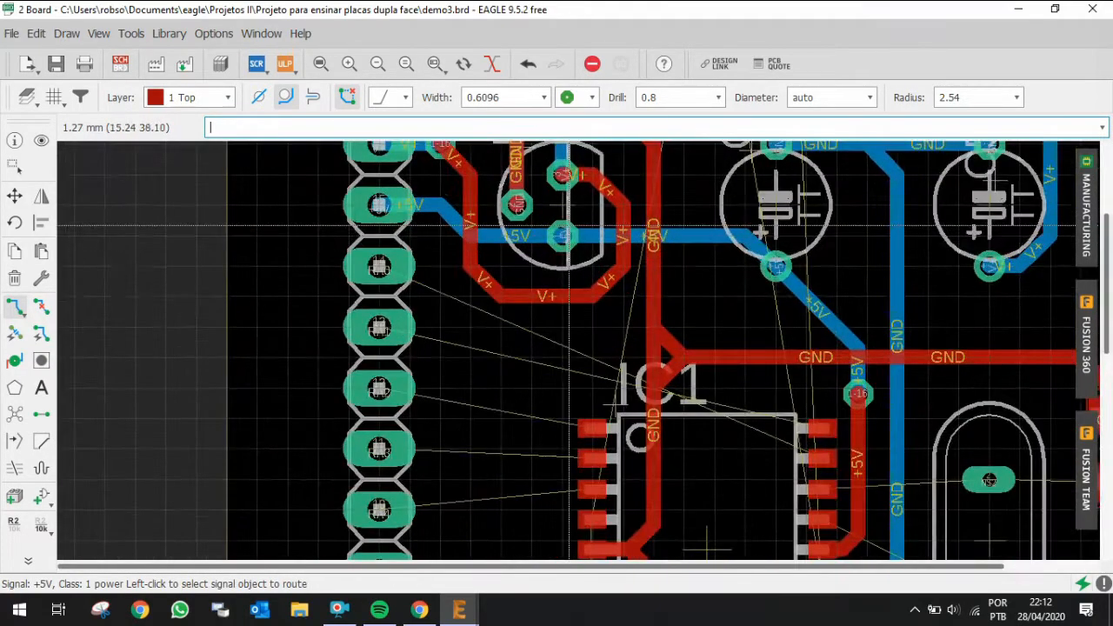
pyautogui.click(40, 142)
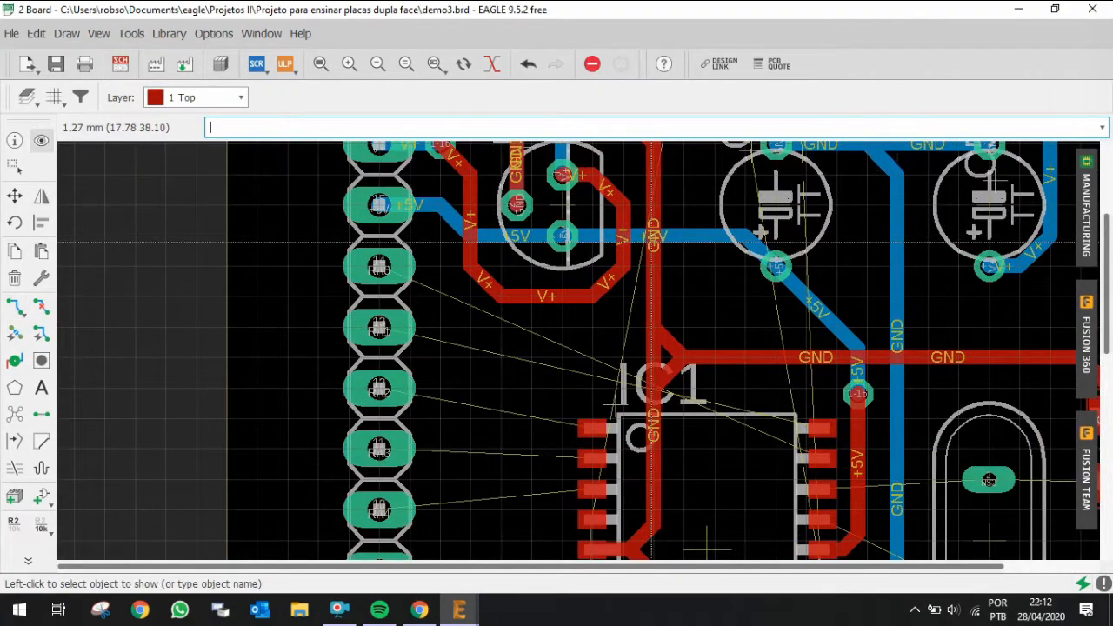
pyautogui.click(543, 235)
pyautogui.click(543, 235)
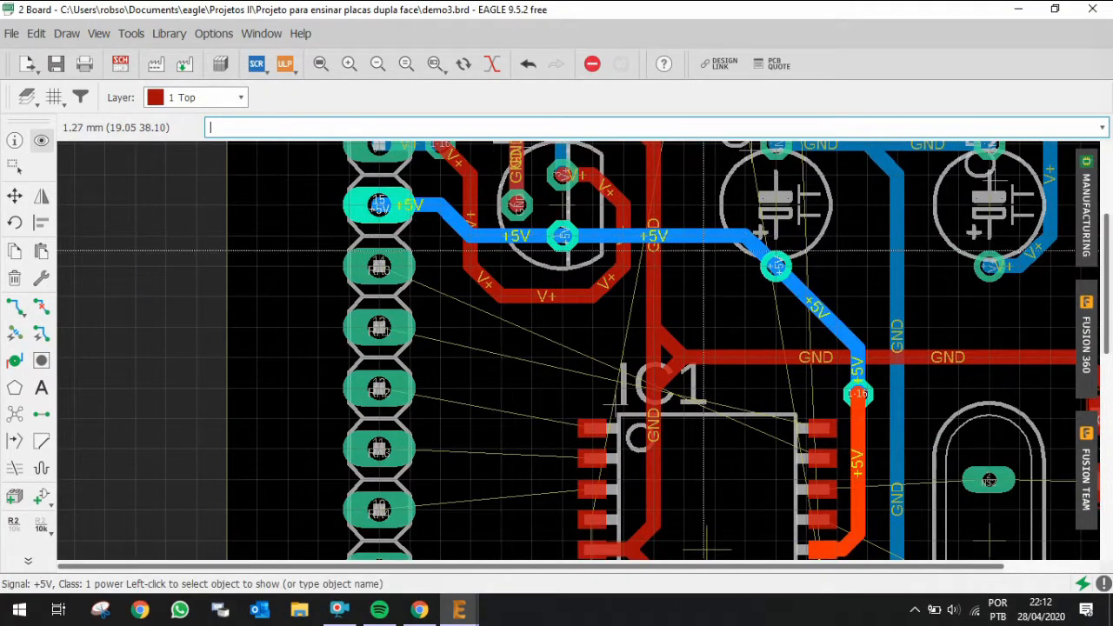
pyautogui.scroll(-2, 908, 332)
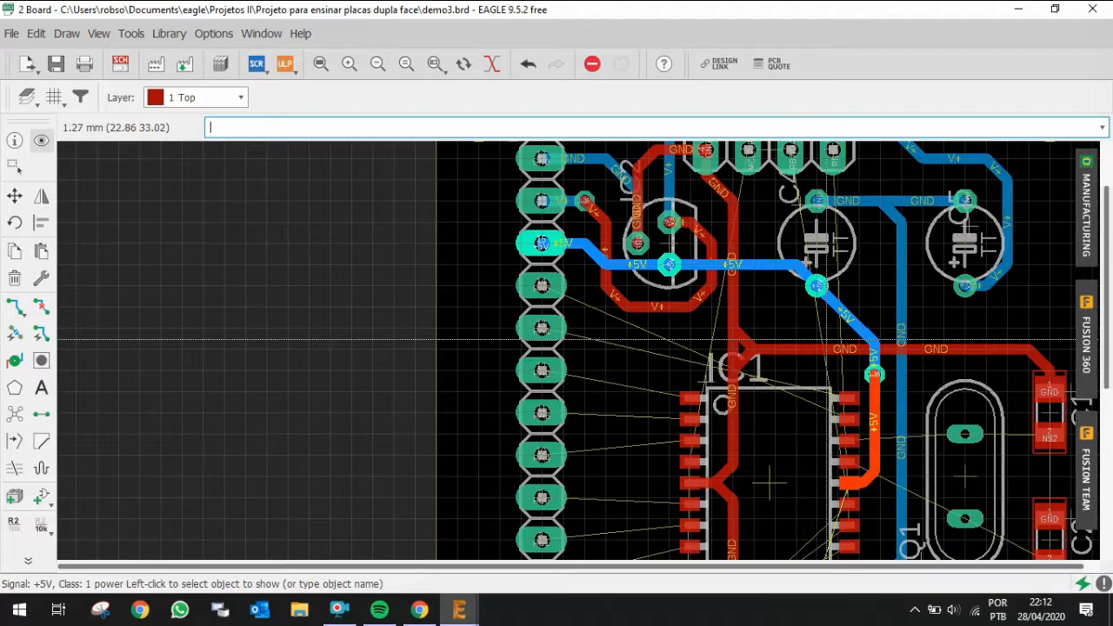
pyautogui.scroll(3, 881, 376)
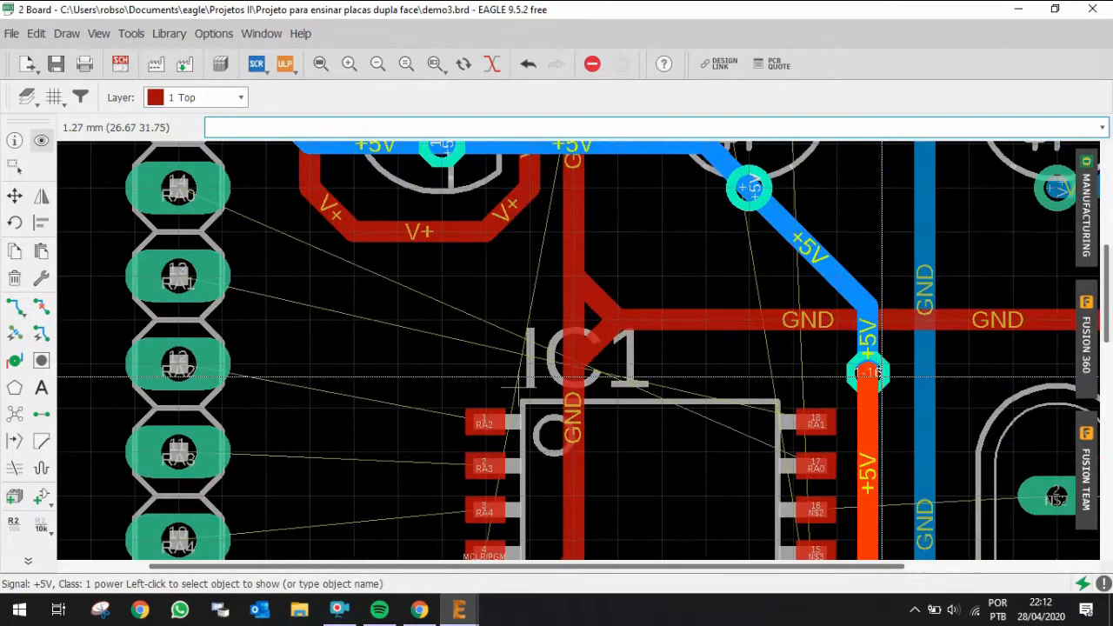
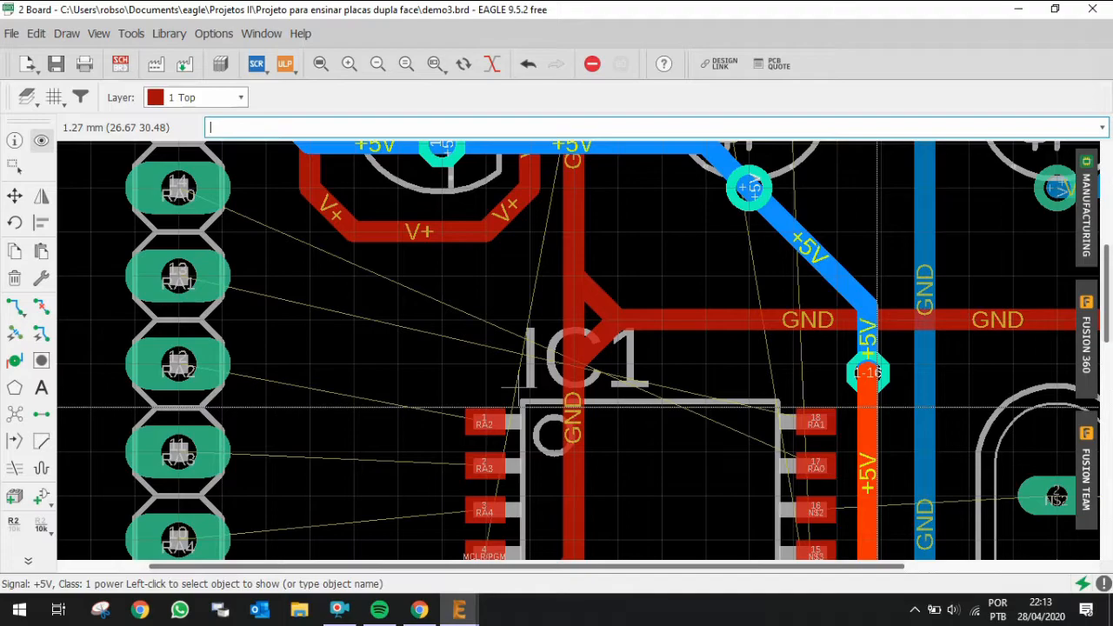
# Step: Zoom and pan around the board to inspect the highlighted +5V routing
pyautogui.scroll(-2, 769, 369)
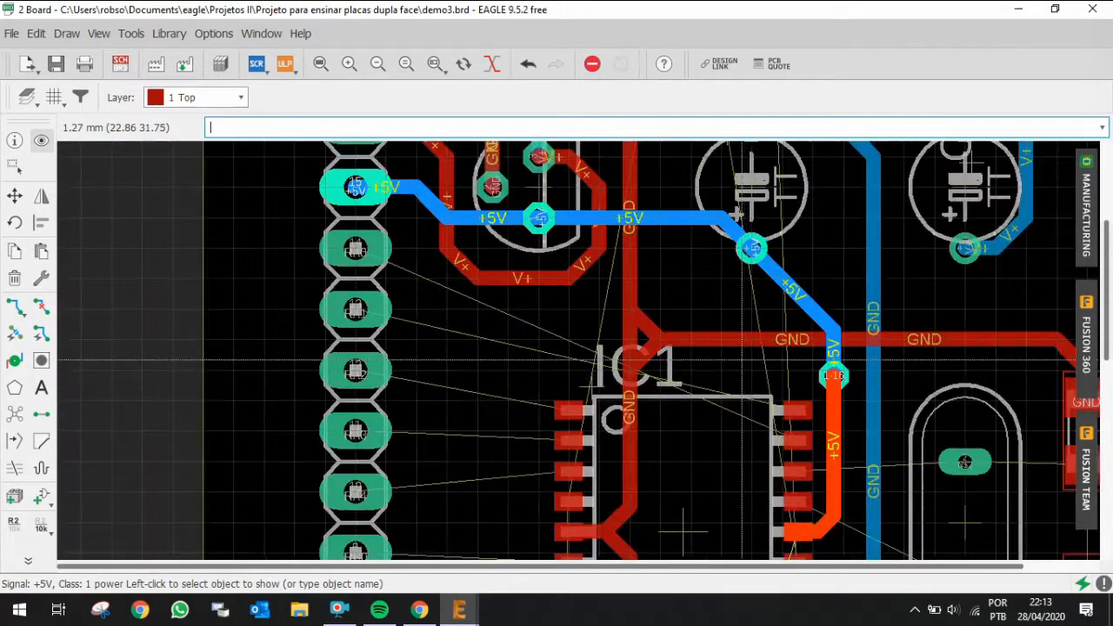
pyautogui.scroll(-1, 687, 266)
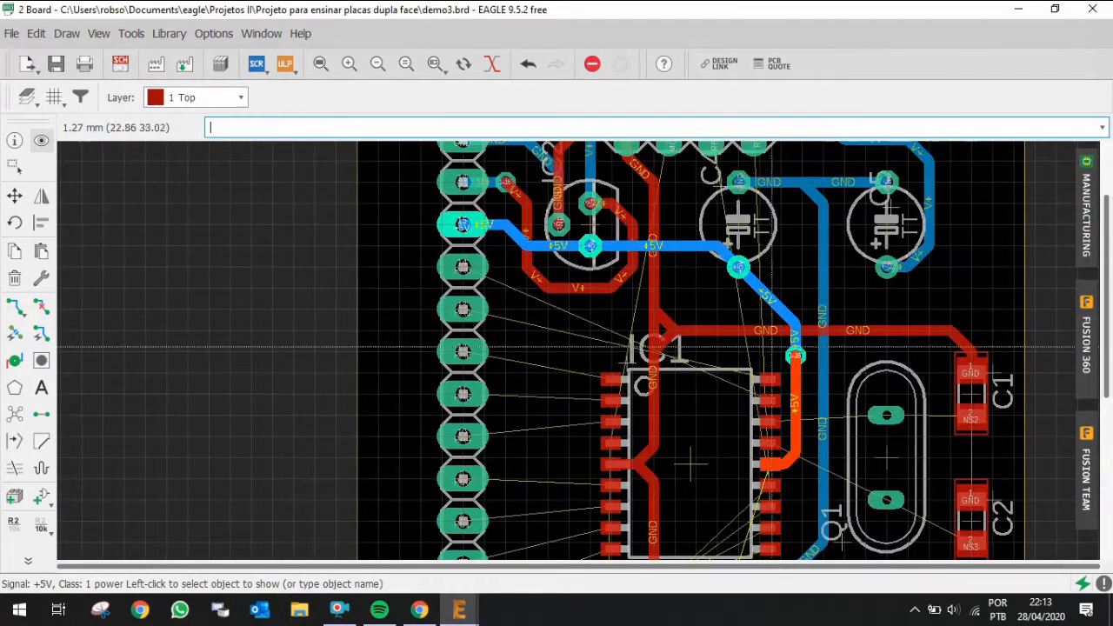
pyautogui.scroll(2, 809, 347)
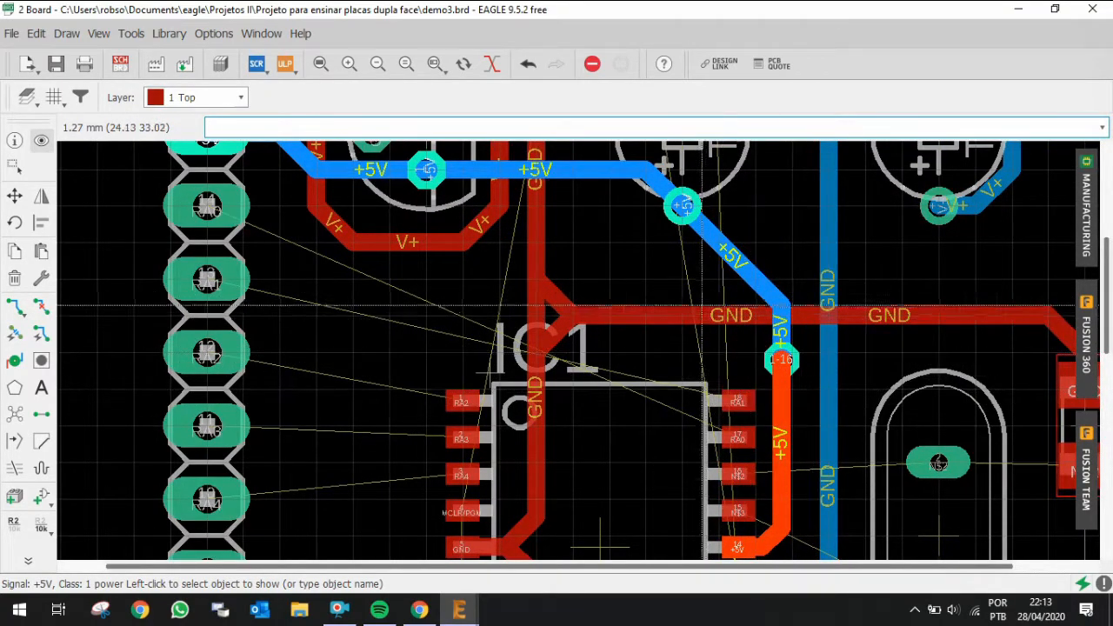
pyautogui.scroll(-2, 706, 274)
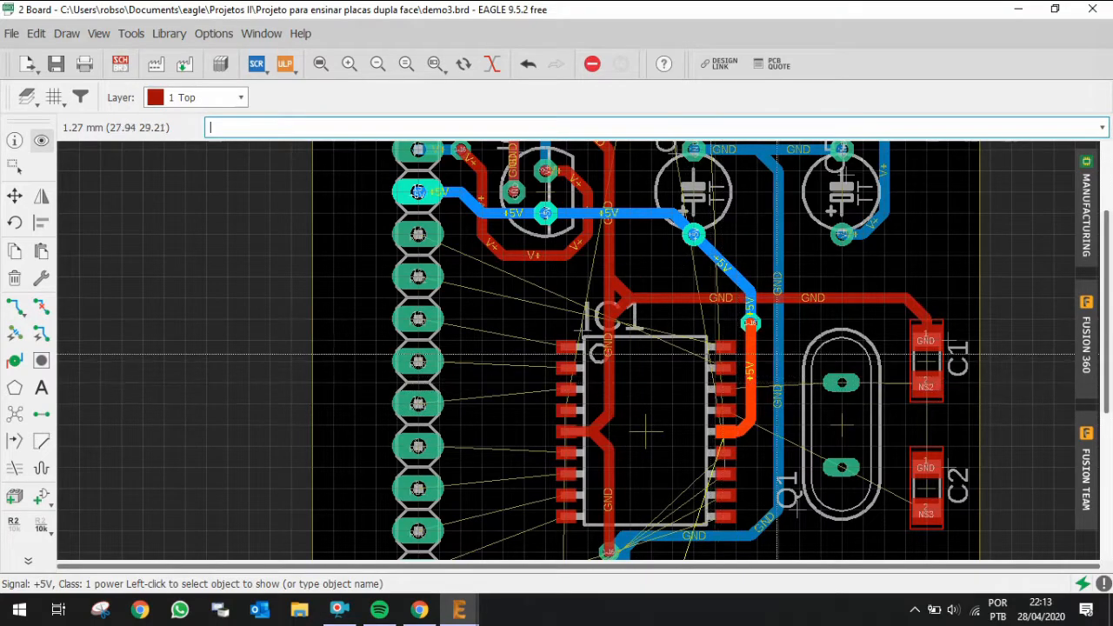
pyautogui.scroll(-1, 696, 432)
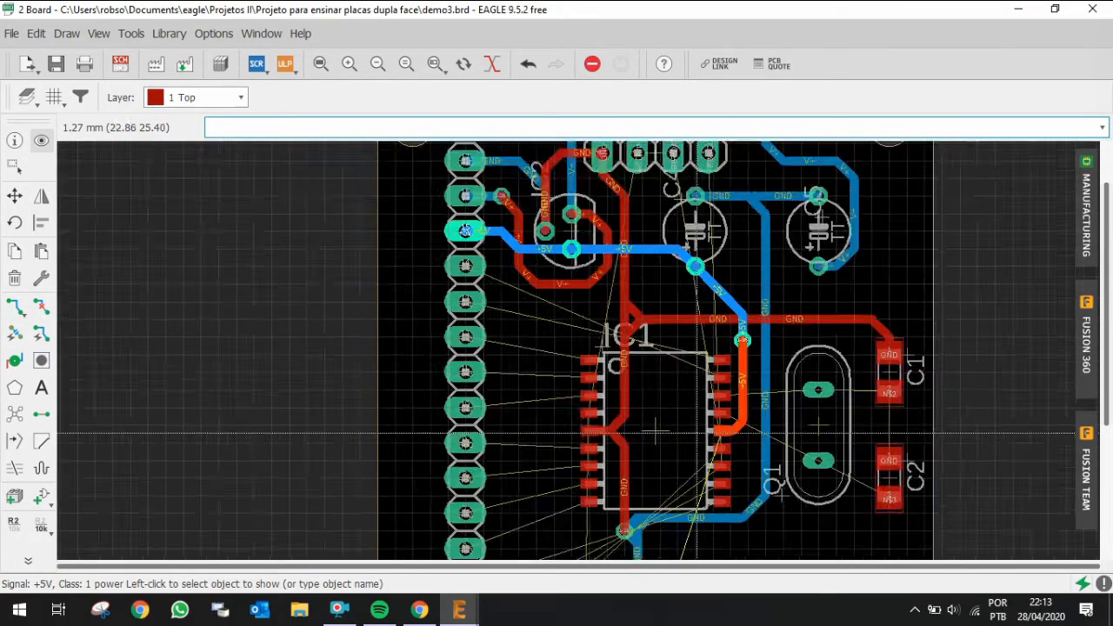
pyautogui.scroll(-1, 655, 432)
pyautogui.scroll(2, 590, 263)
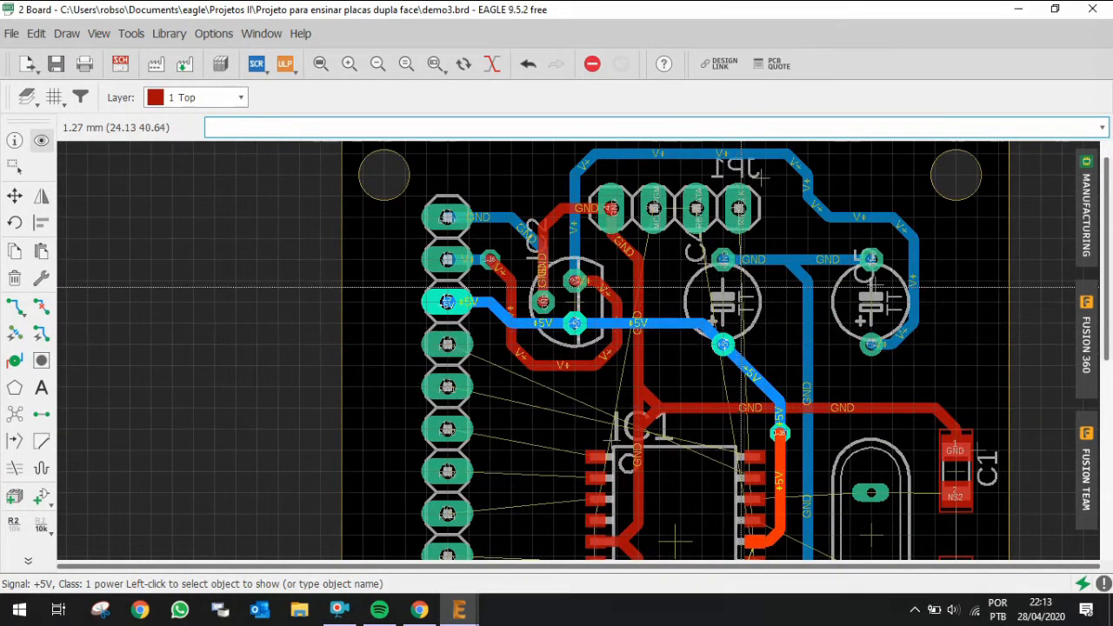
pyautogui.scroll(-2, 724, 263)
pyautogui.scroll(-2, 725, 250)
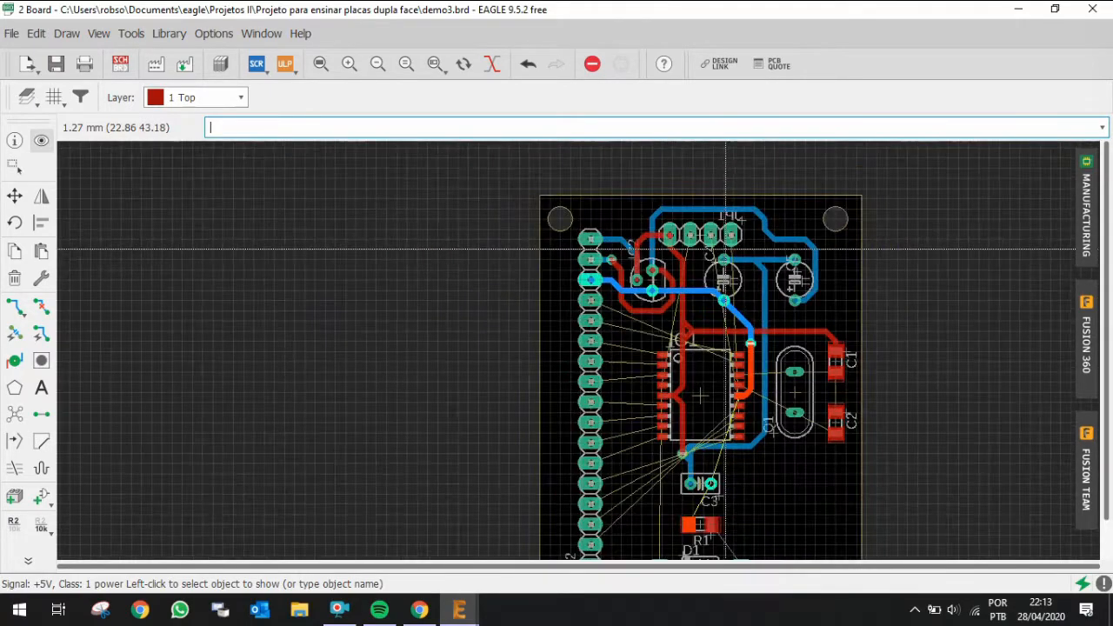
# Step: Route +5V from R1's +5V pad on the top layer, through a via, to C3's +5V pad on the bottom layer
pyautogui.scroll(3, 693, 487)
pyautogui.scroll(1, 694, 485)
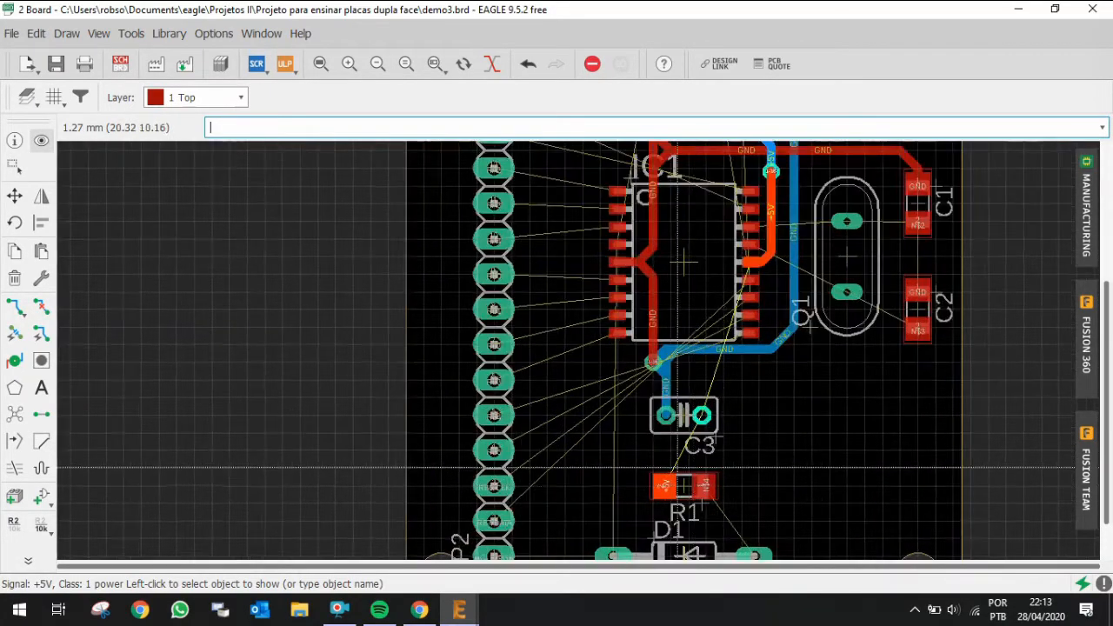
pyautogui.scroll(2, 658, 487)
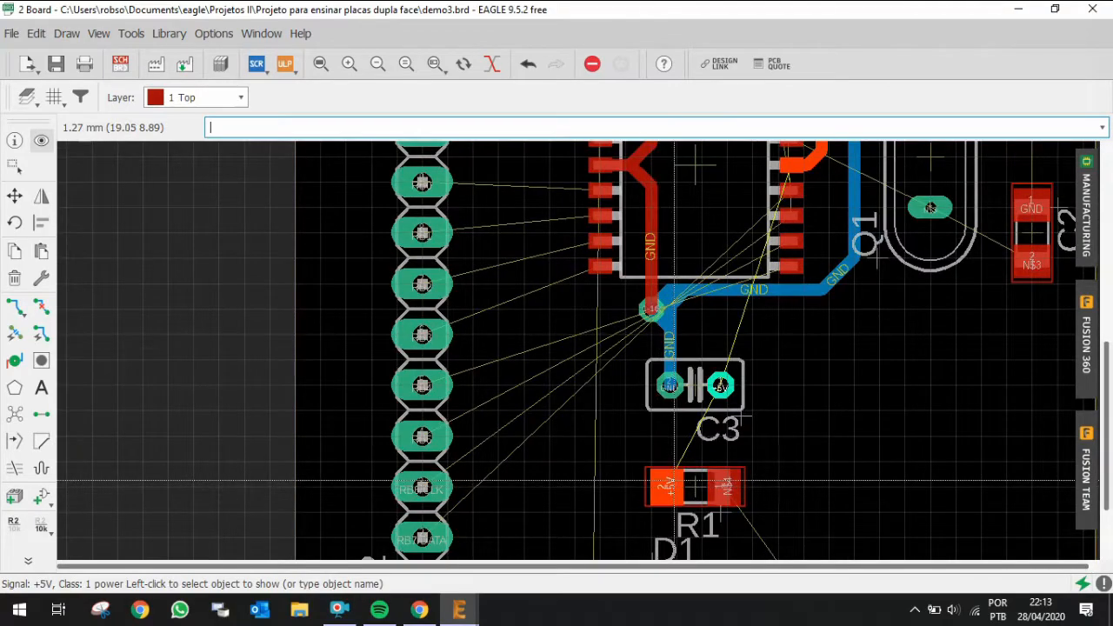
pyautogui.hotkey('ctrl', 'r')
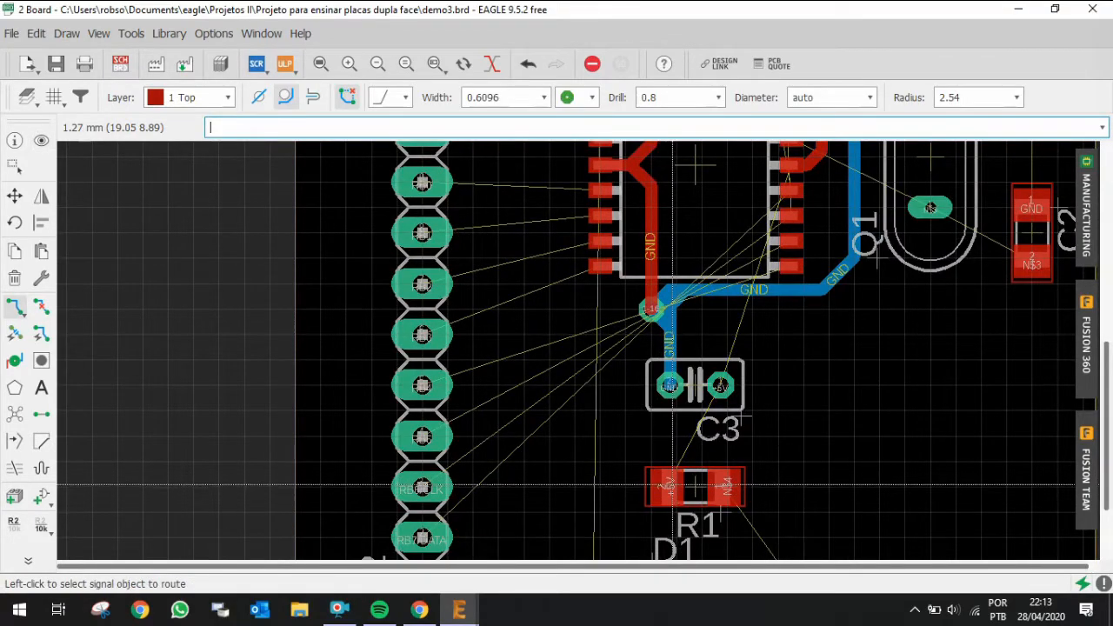
pyautogui.click(672, 483)
pyautogui.scroll(2, 672, 441)
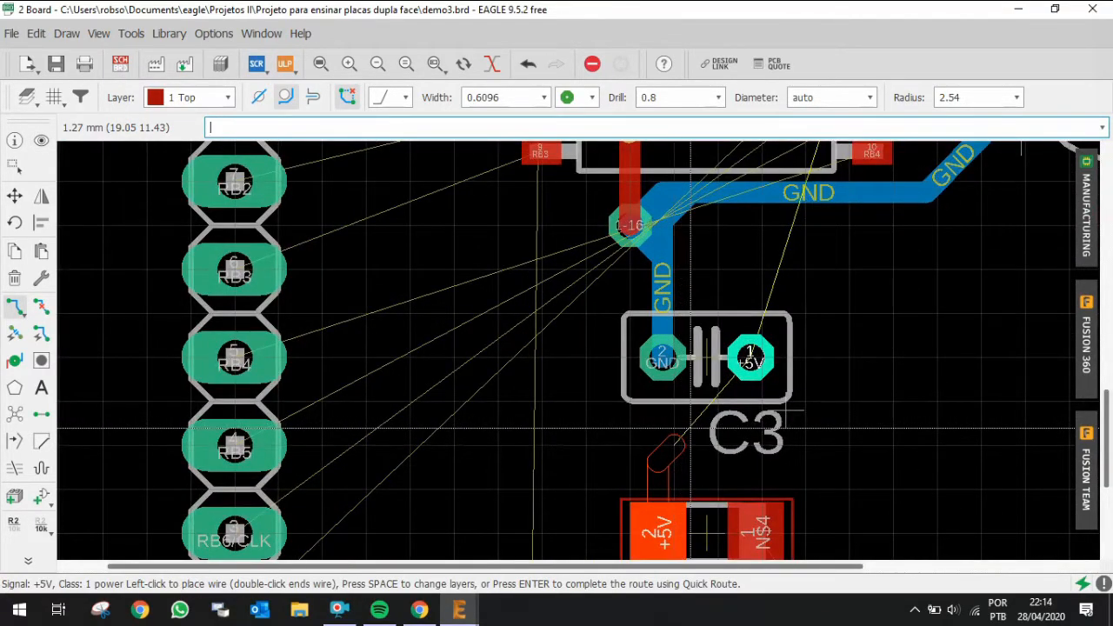
pyautogui.click(690, 428)
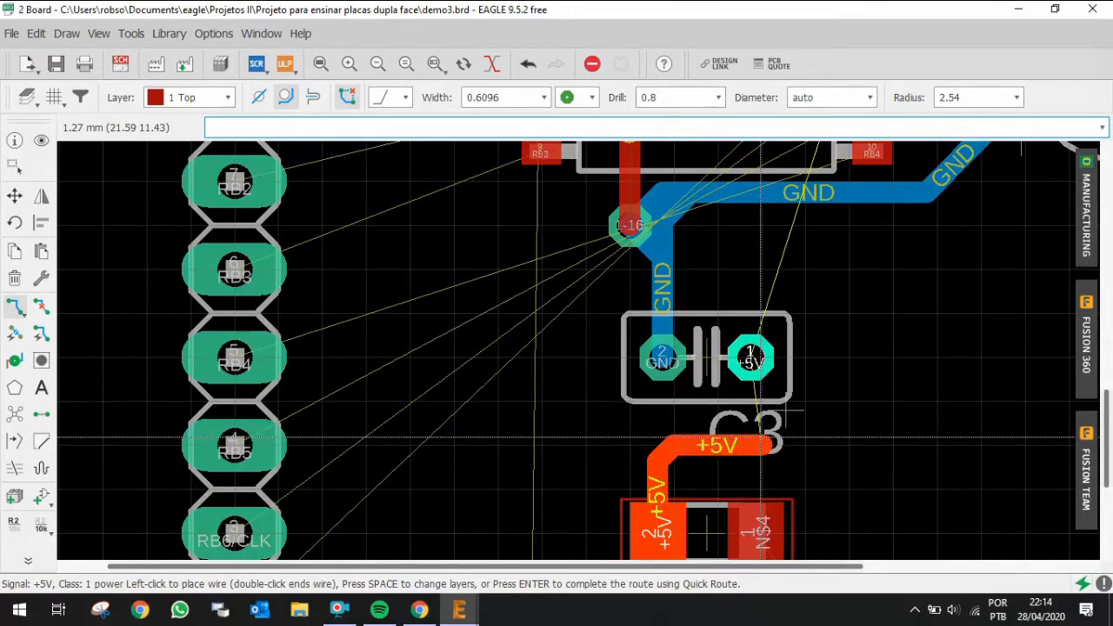
pyautogui.press('space')
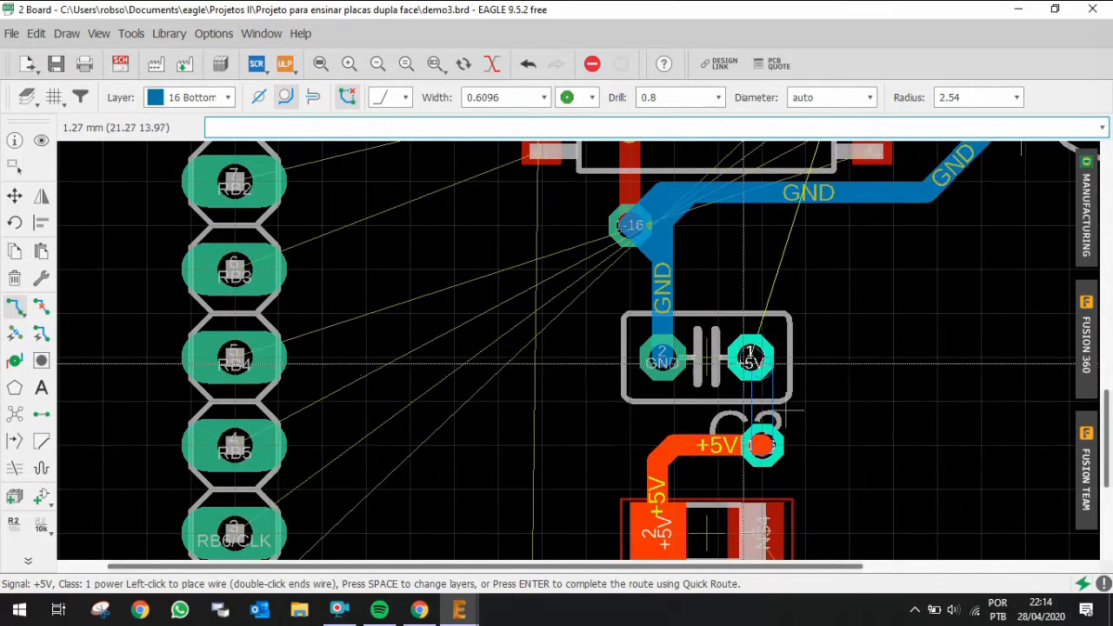
pyautogui.click(751, 361)
pyautogui.scroll(-3, 791, 410)
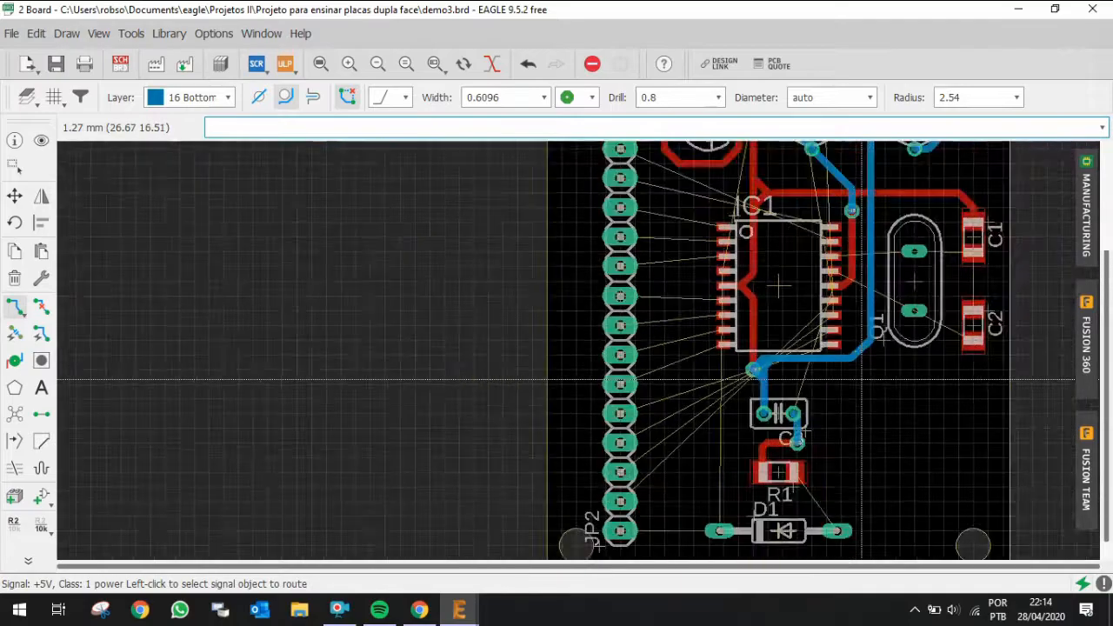
pyautogui.scroll(2, 779, 517)
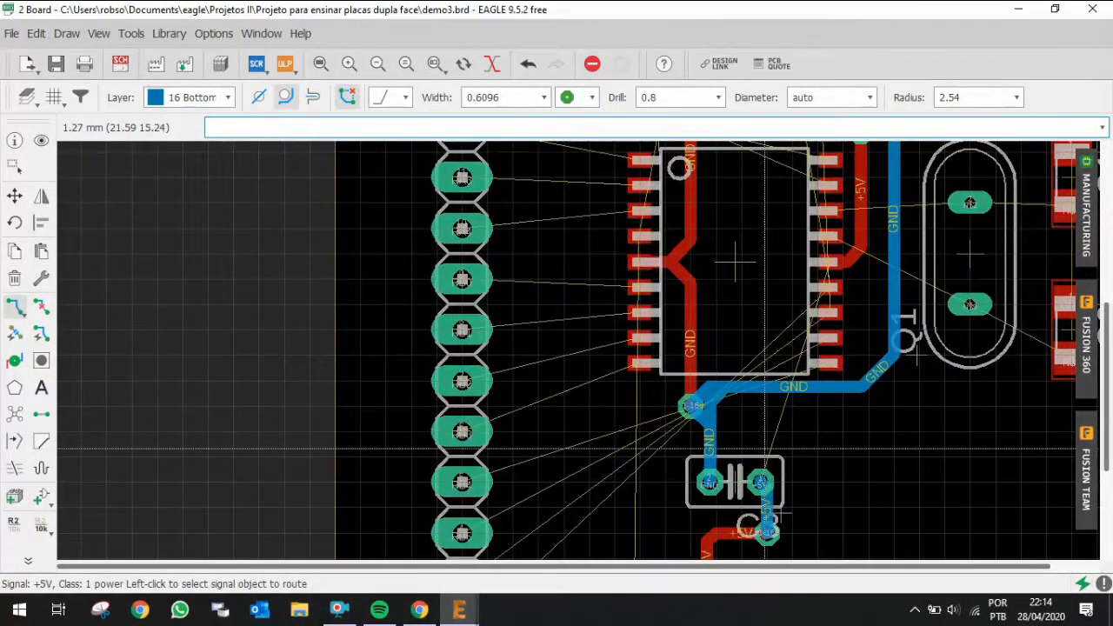
pyautogui.scroll(-2, 759, 473)
pyautogui.scroll(2, 773, 476)
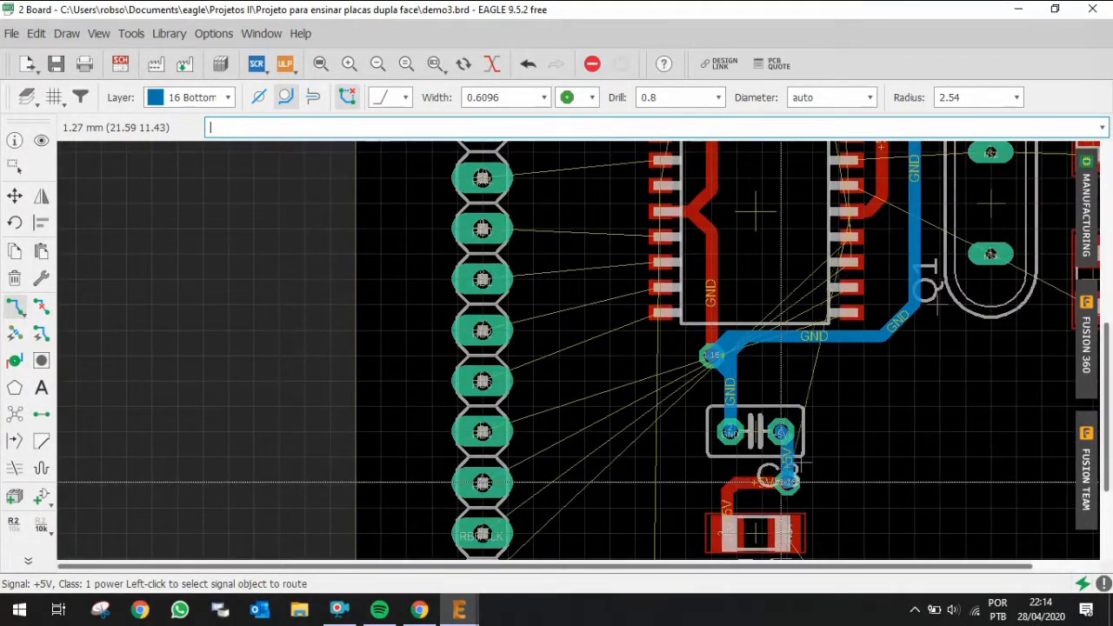
pyautogui.click(787, 481)
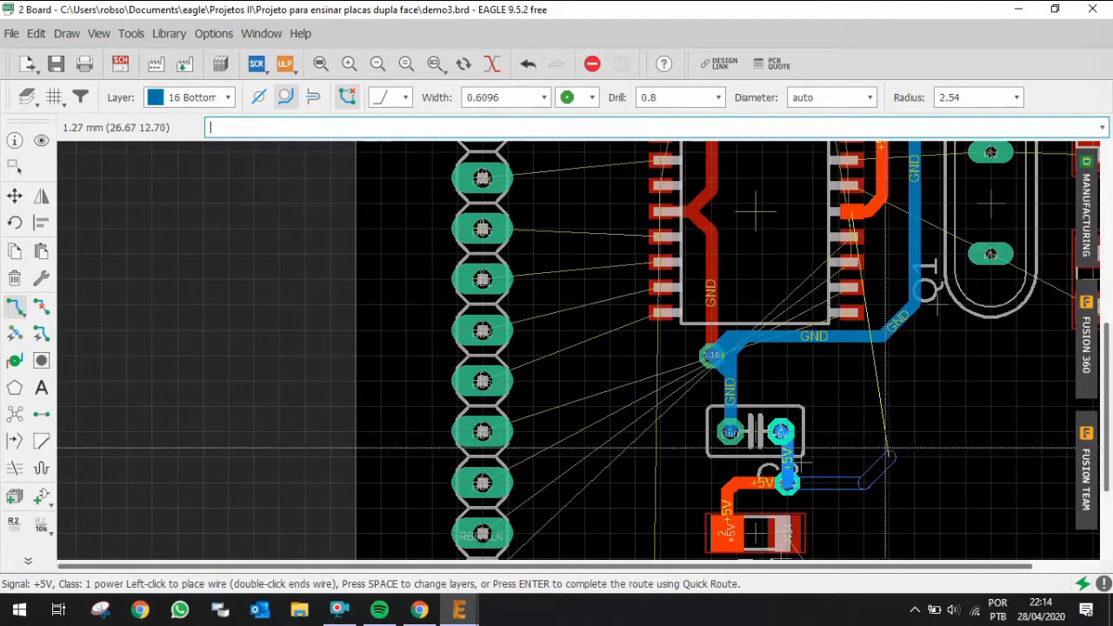
pyautogui.scroll(1, 865, 452)
pyautogui.press('Escape')
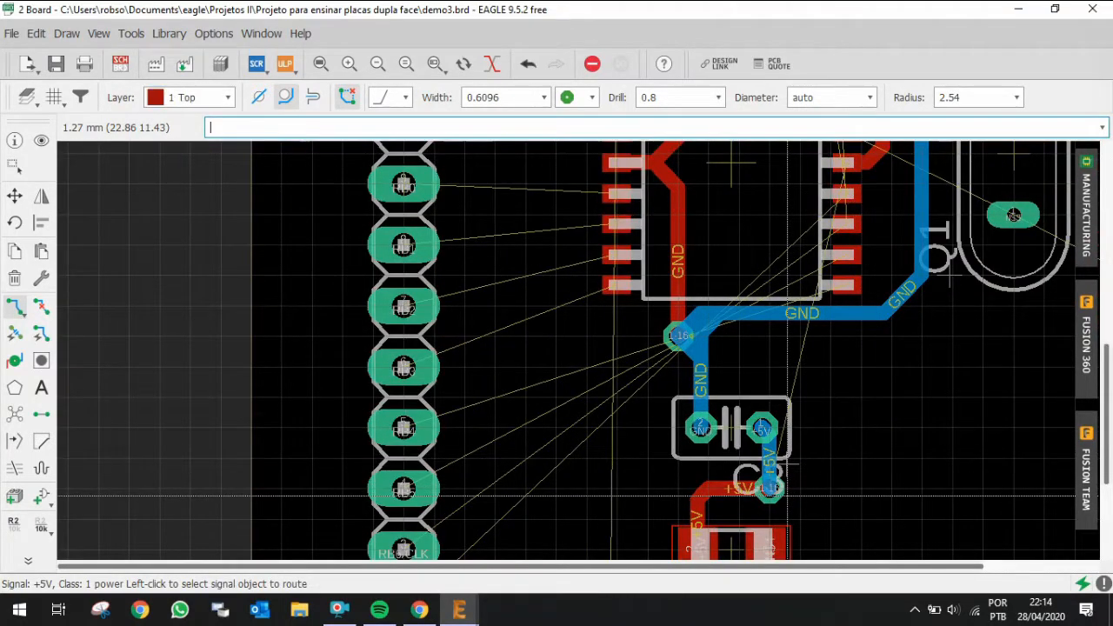
pyautogui.click(782, 481)
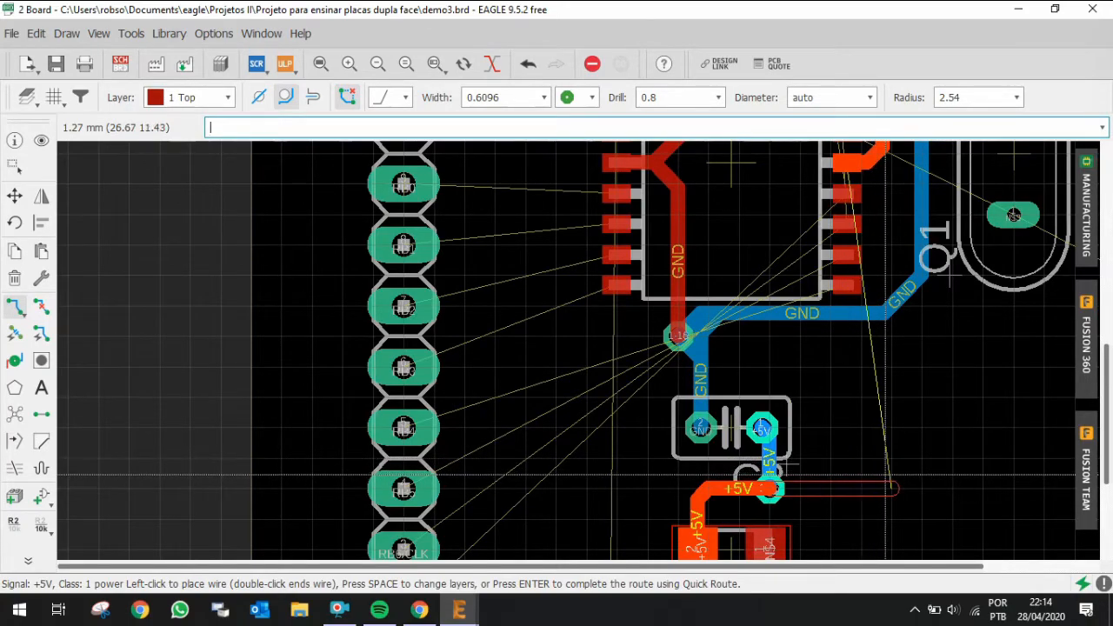
pyautogui.press('Escape')
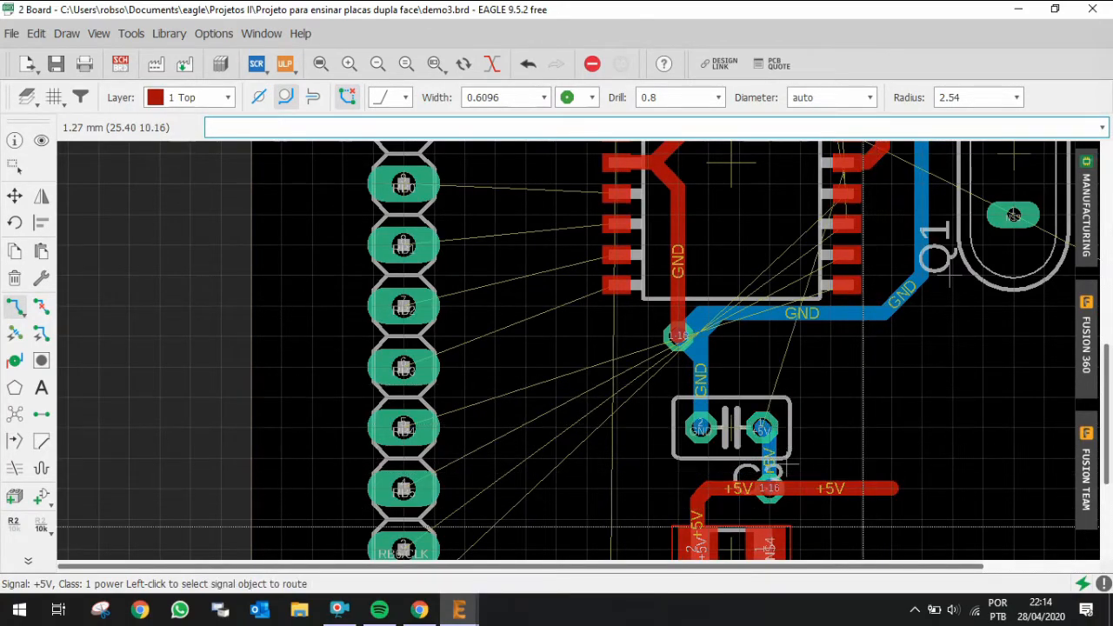
pyautogui.hotkey('alt', 'r')
pyautogui.click(810, 492)
# Step: Route +5V on the top layer from the via beside C3 rightward and up toward IC1 pin 14
pyautogui.hotkey('ctrl', 'r')
pyautogui.click(771, 488)
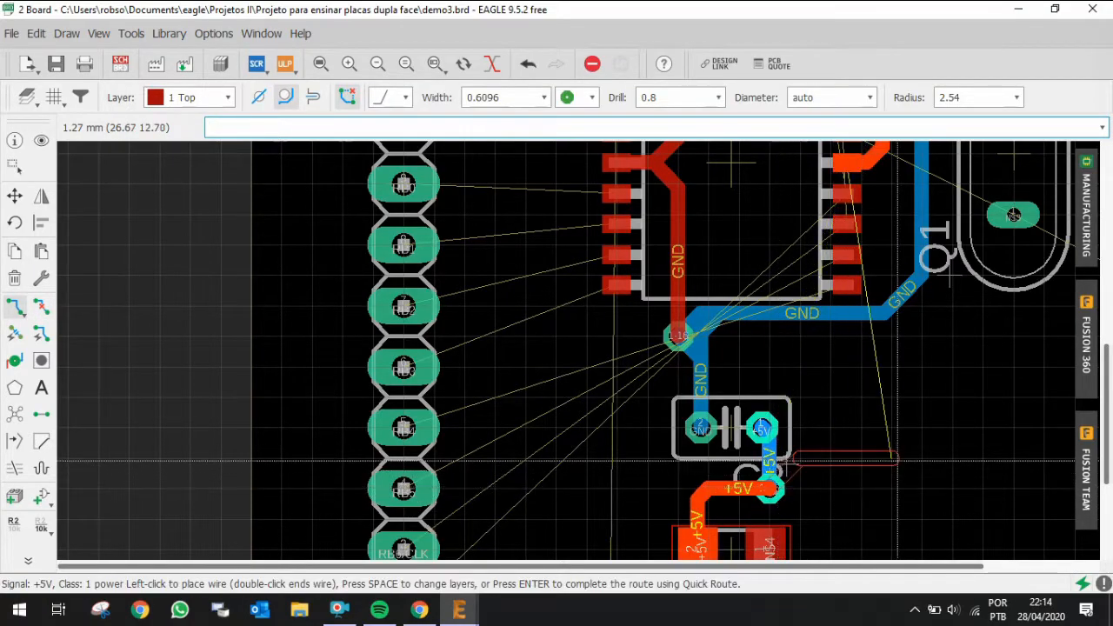
pyautogui.scroll(-3, 889, 457)
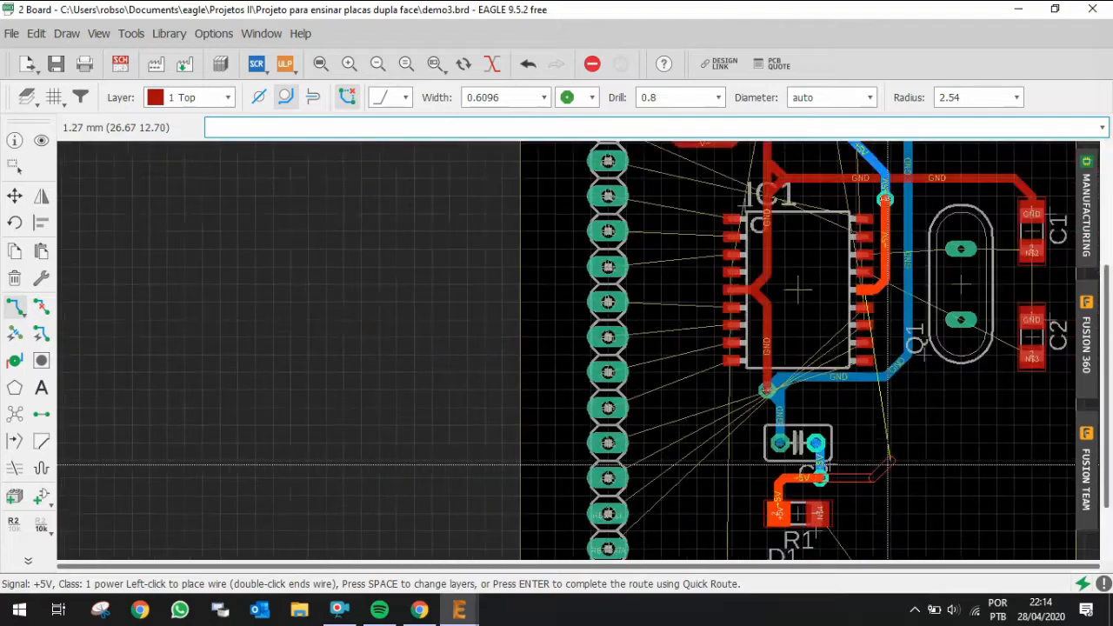
pyautogui.scroll(1, 888, 459)
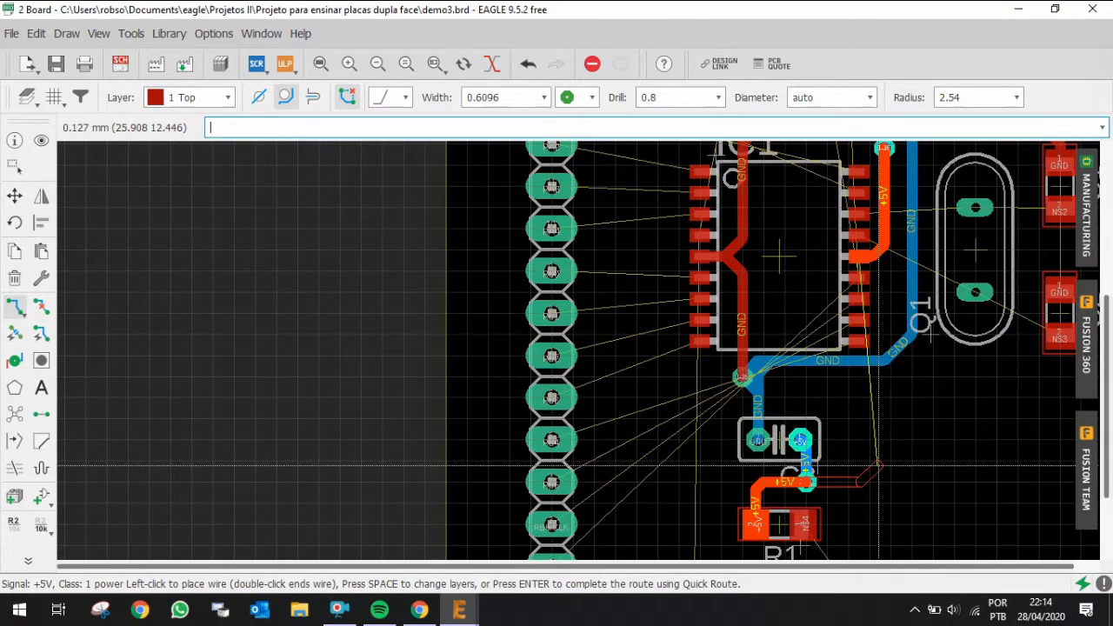
pyautogui.click(881, 469)
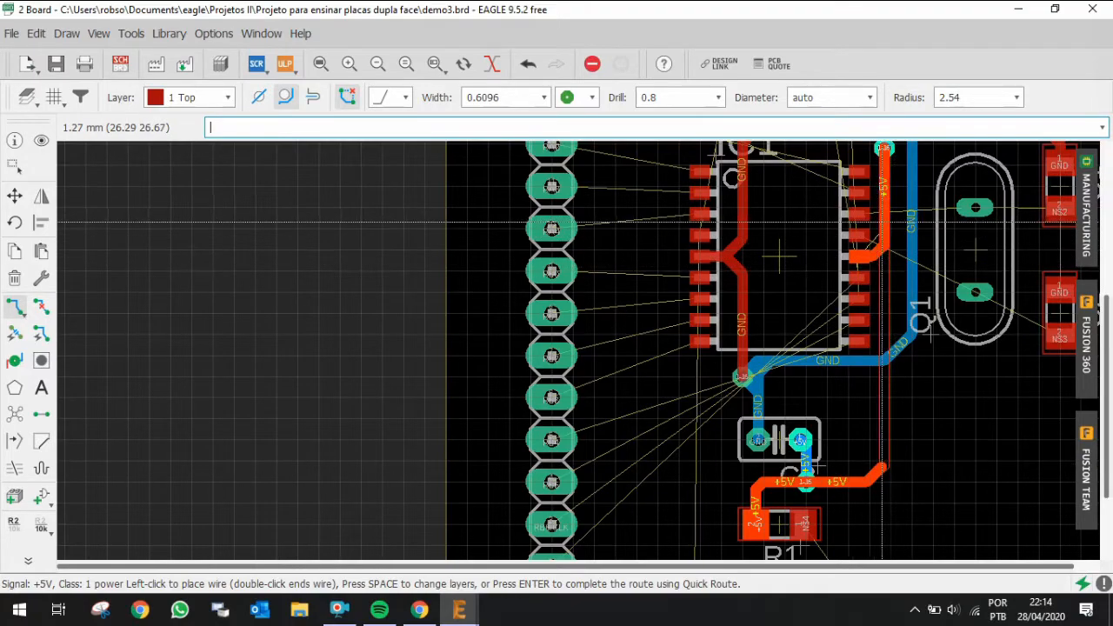
pyautogui.scroll(5, 780, 255)
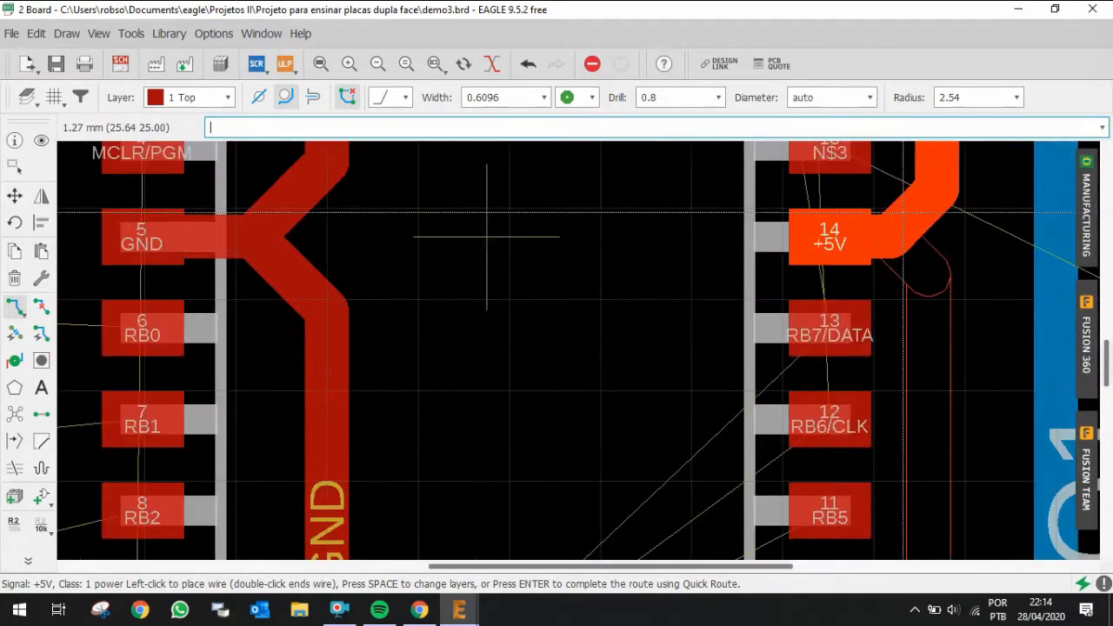
pyautogui.press('Escape')
pyautogui.scroll(-4, 750, 252)
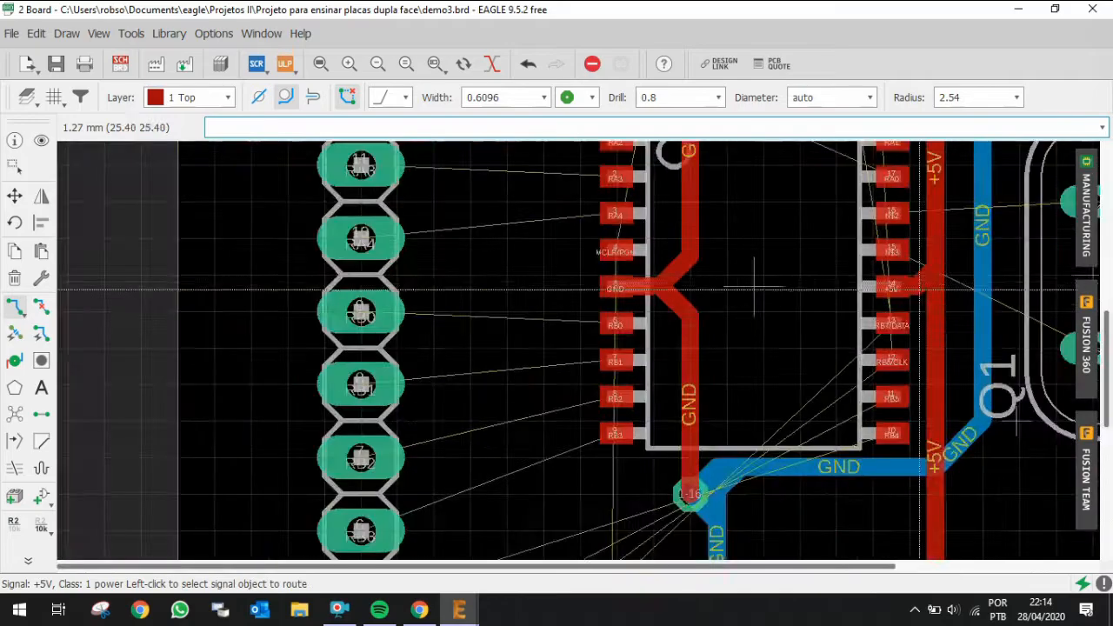
# Step: Rip up the vertical +5V segment beside IC1 and re-route it from the lower trace to IC1 pin 14
pyautogui.hotkey('alt', 'r')
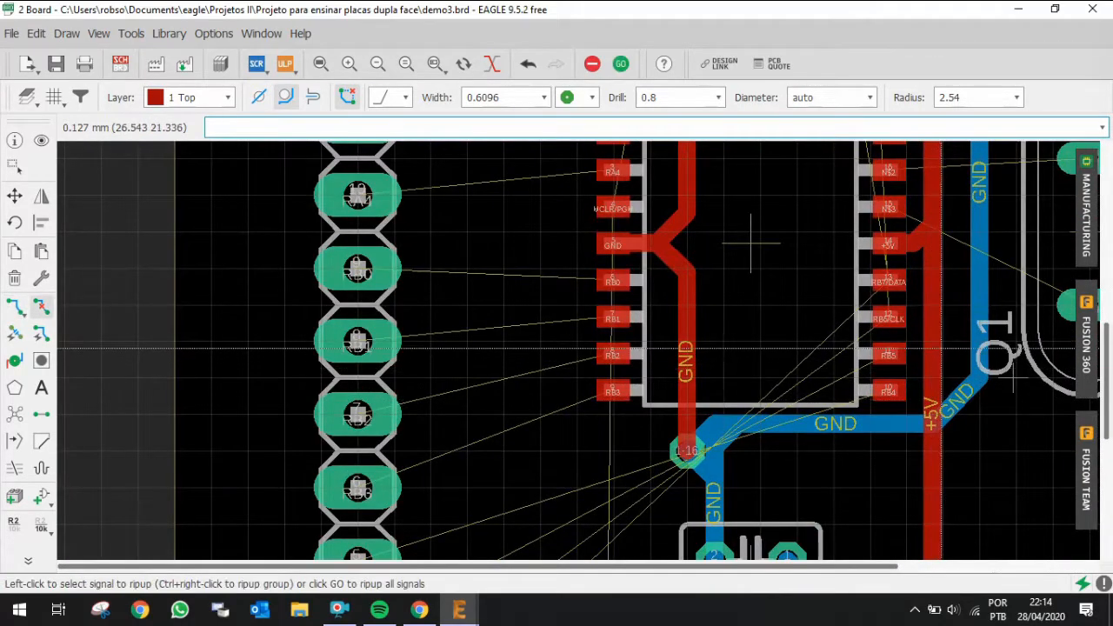
pyautogui.click(932, 343)
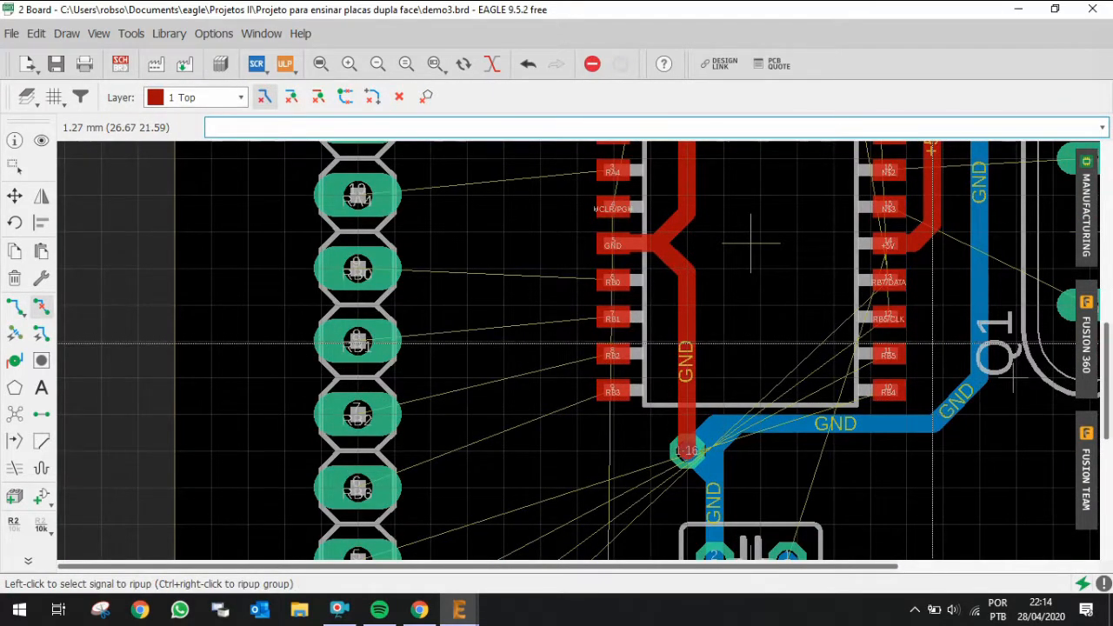
pyautogui.hotkey('ctrl', 'r')
pyautogui.scroll(-2, 932, 344)
pyautogui.scroll(2, 937, 497)
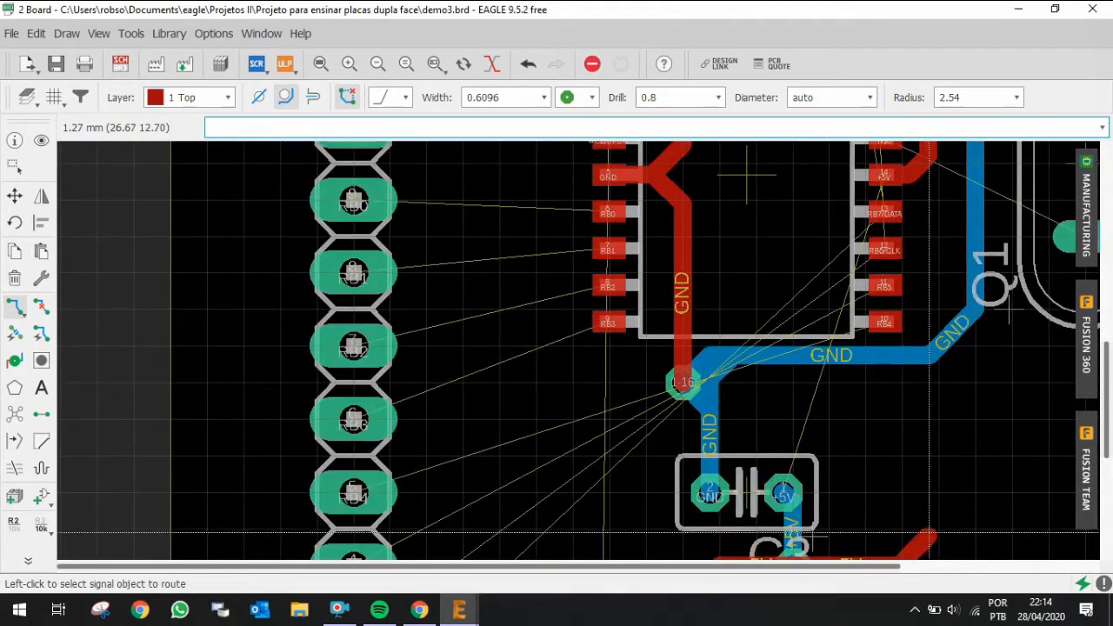
pyautogui.click(928, 532)
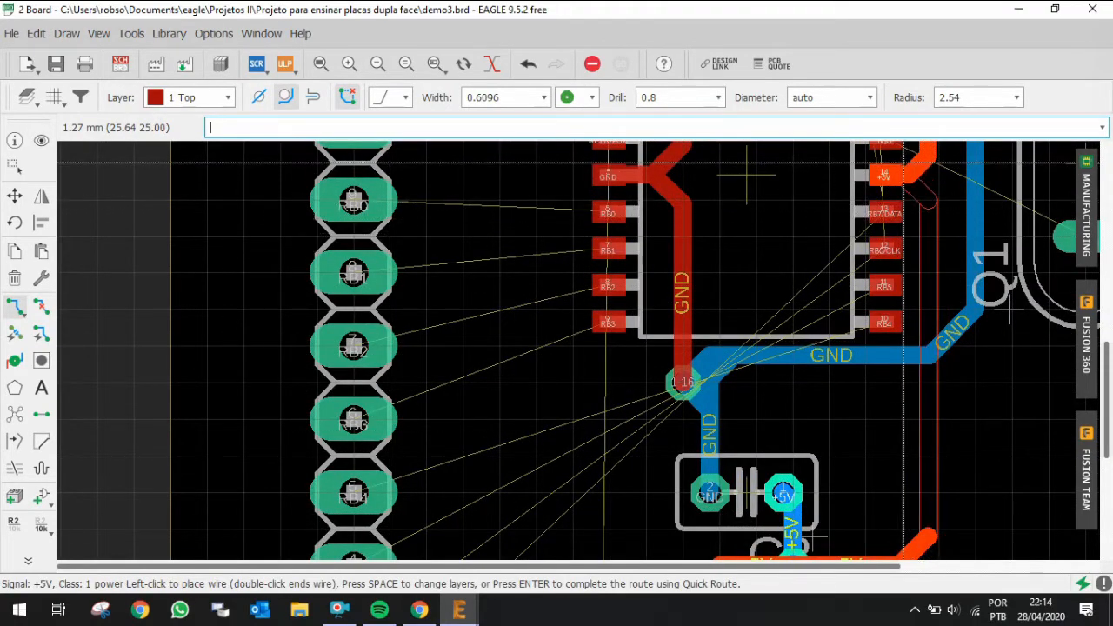
pyautogui.click(902, 178)
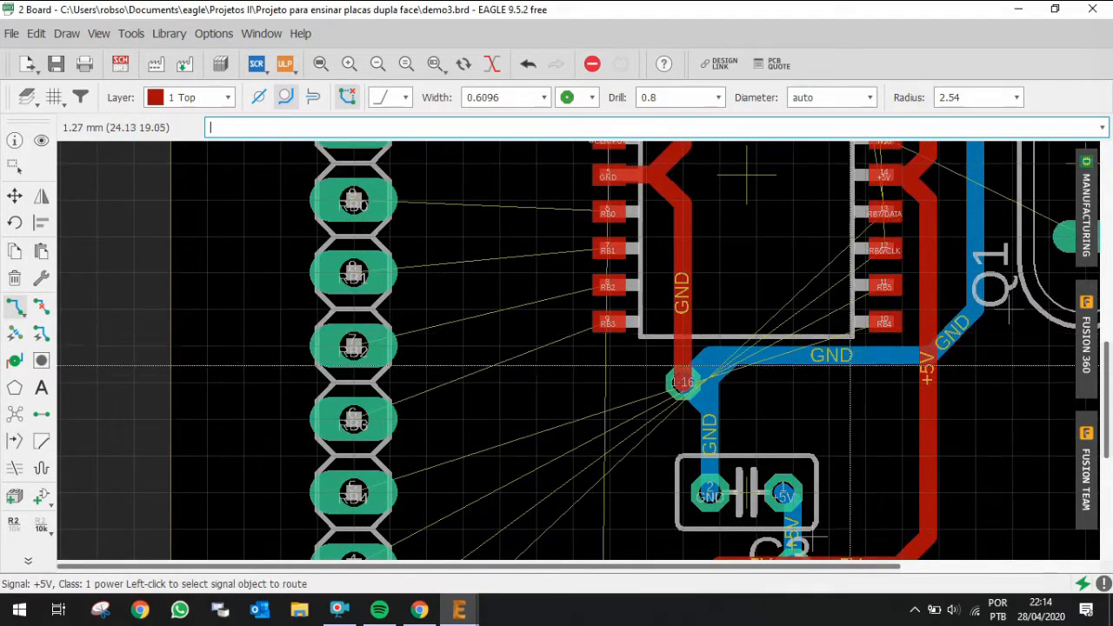
# Step: Zoom out to review the completed +5V route around IC1, C3 and R1
pyautogui.scroll(-2, 855, 426)
pyautogui.scroll(-2, 786, 300)
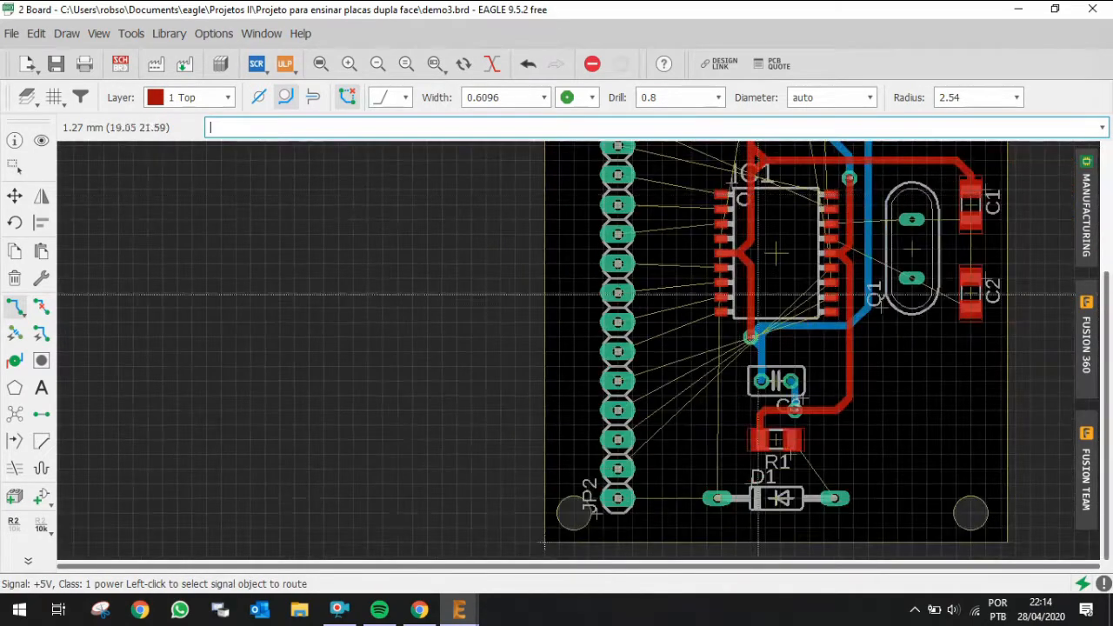
pyautogui.scroll(2, 786, 311)
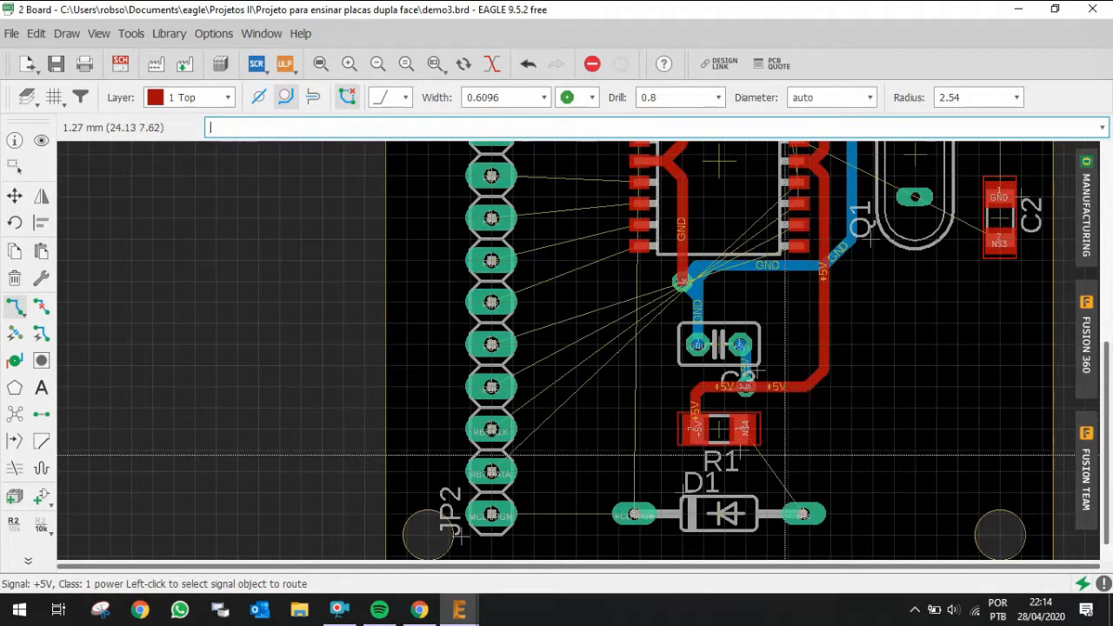
pyautogui.scroll(-5, 799, 526)
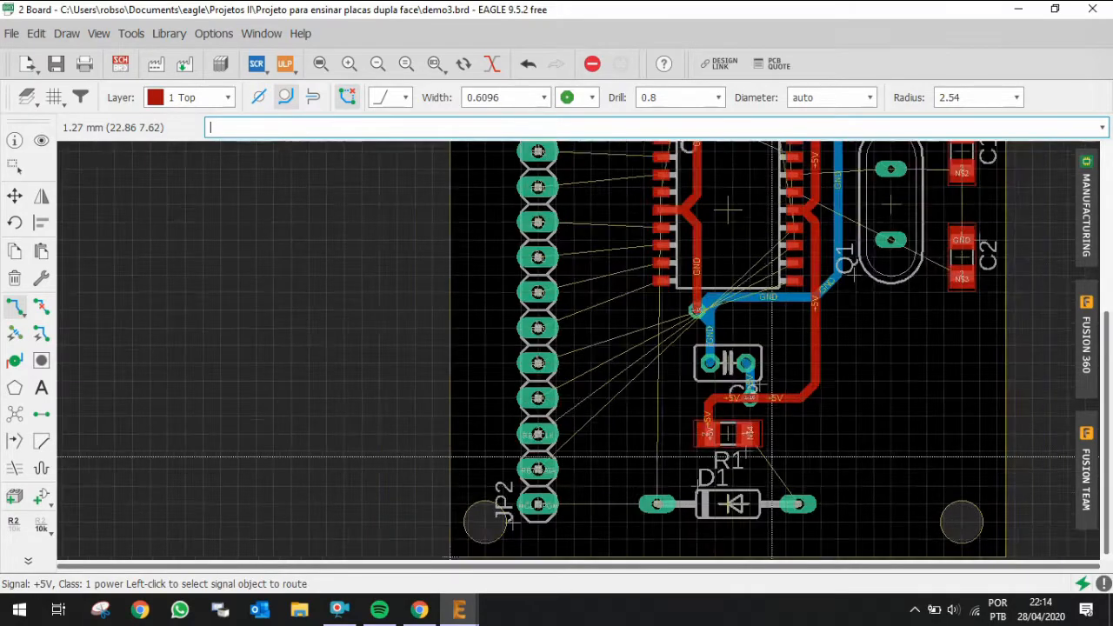
pyautogui.scroll(3, 742, 244)
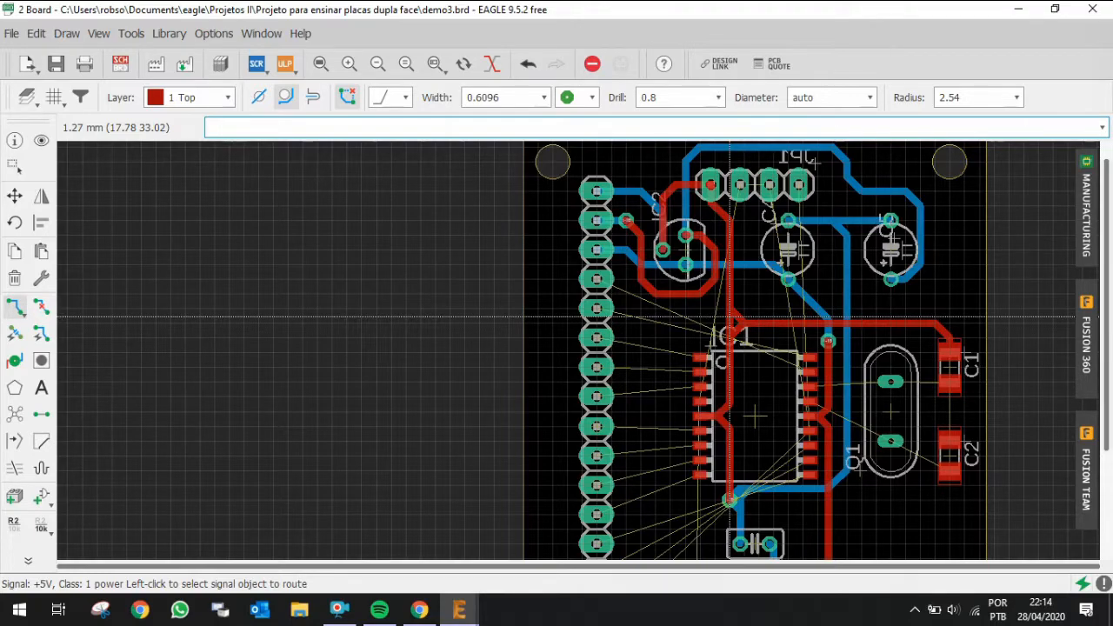
# Step: Rip up the +5V trace segment running beside IC1 pin 14
pyautogui.scroll(-2, 869, 348)
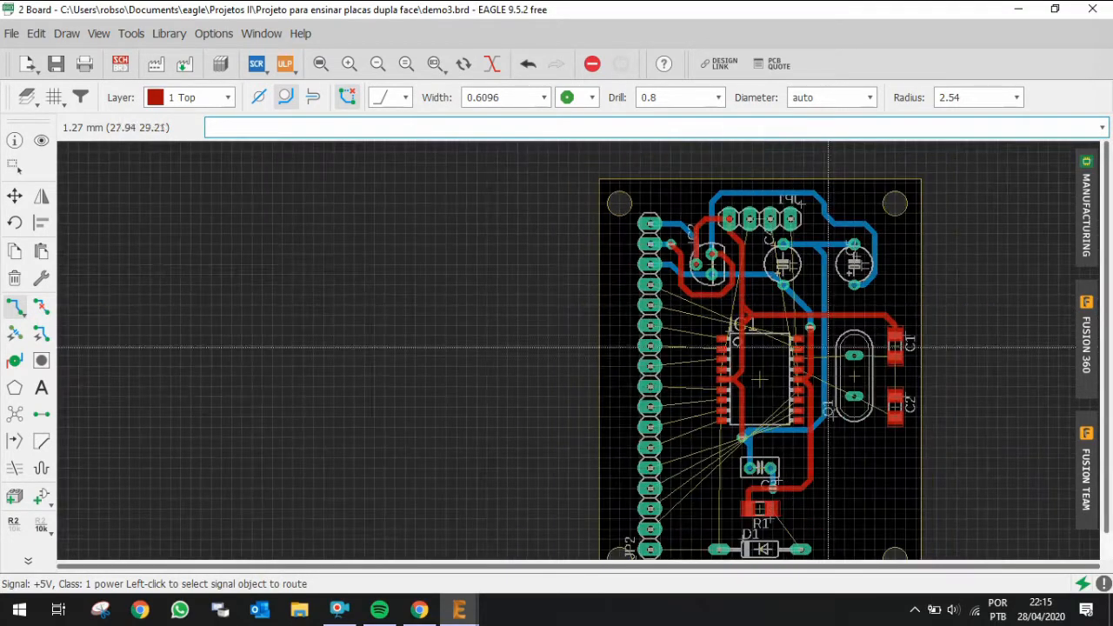
pyautogui.scroll(3, 886, 366)
pyautogui.scroll(2, 787, 372)
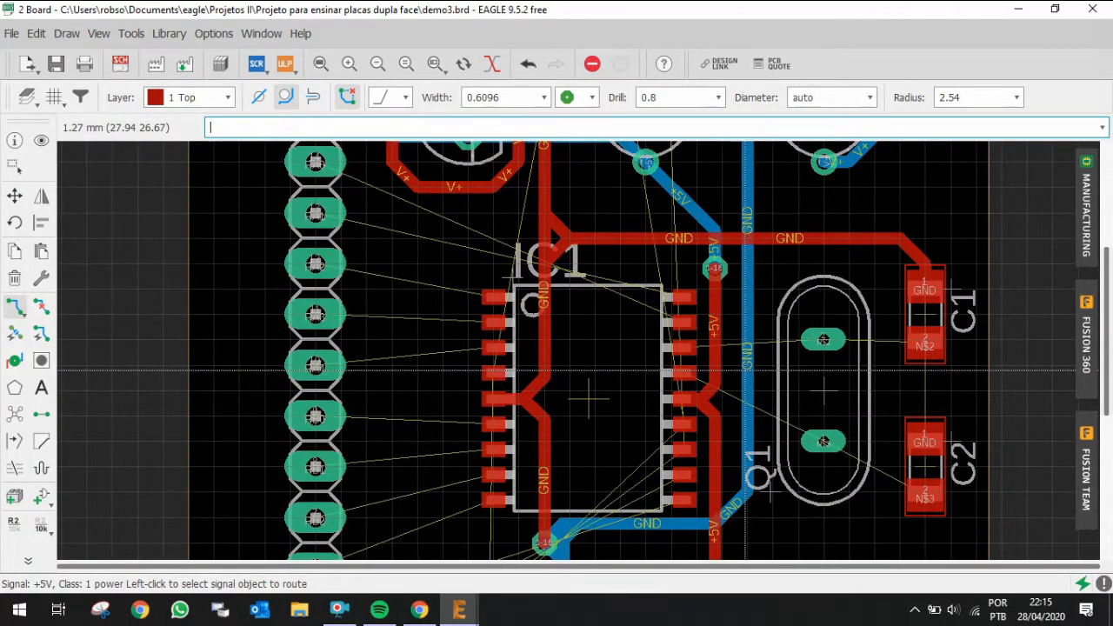
pyautogui.scroll(-2, 745, 371)
pyautogui.scroll(2, 702, 369)
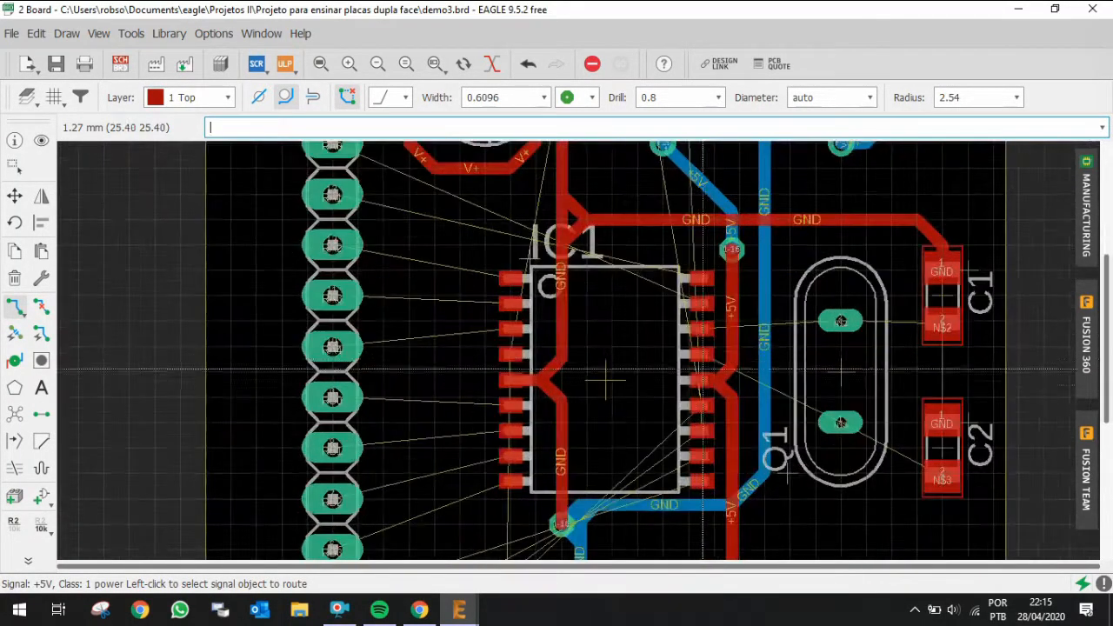
pyautogui.scroll(2, 728, 334)
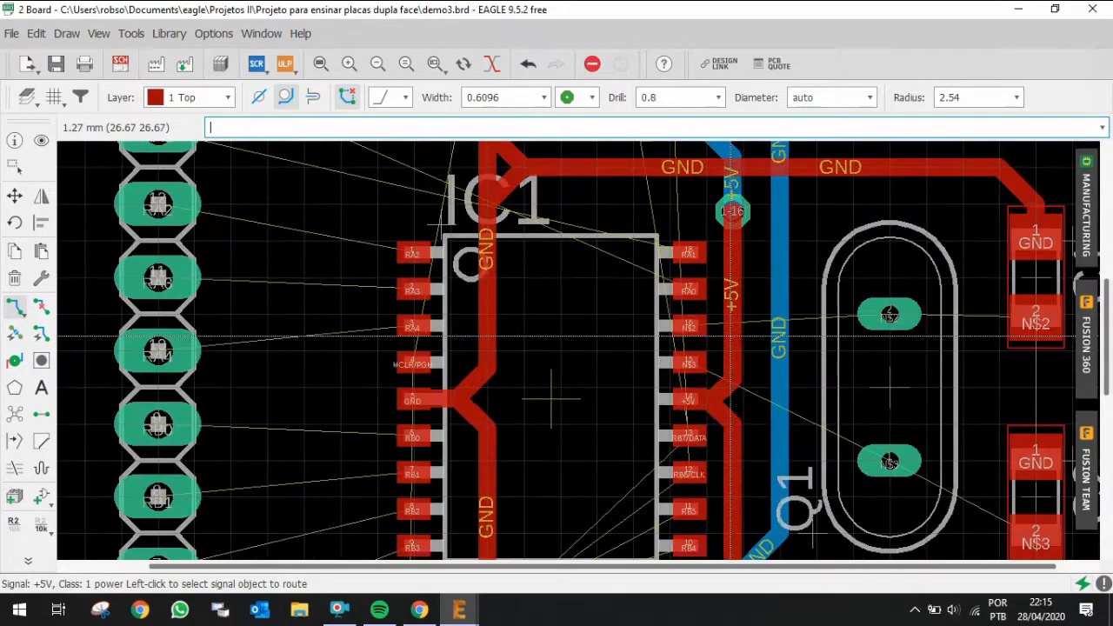
pyautogui.hotkey('ctrl', 'r')
pyautogui.click(730, 357)
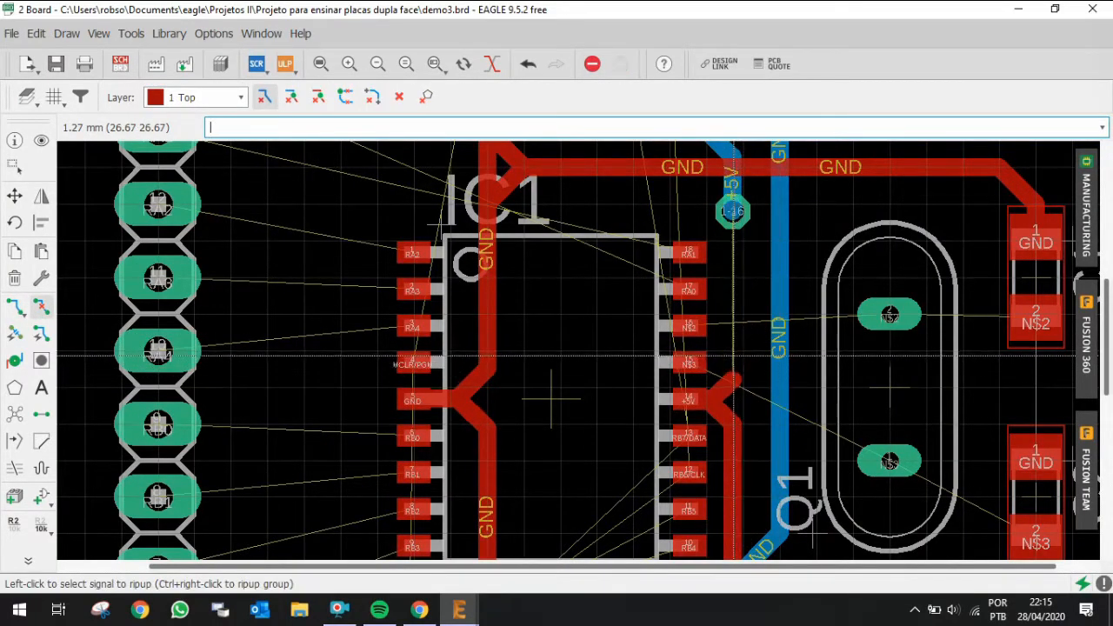
pyautogui.click(724, 388)
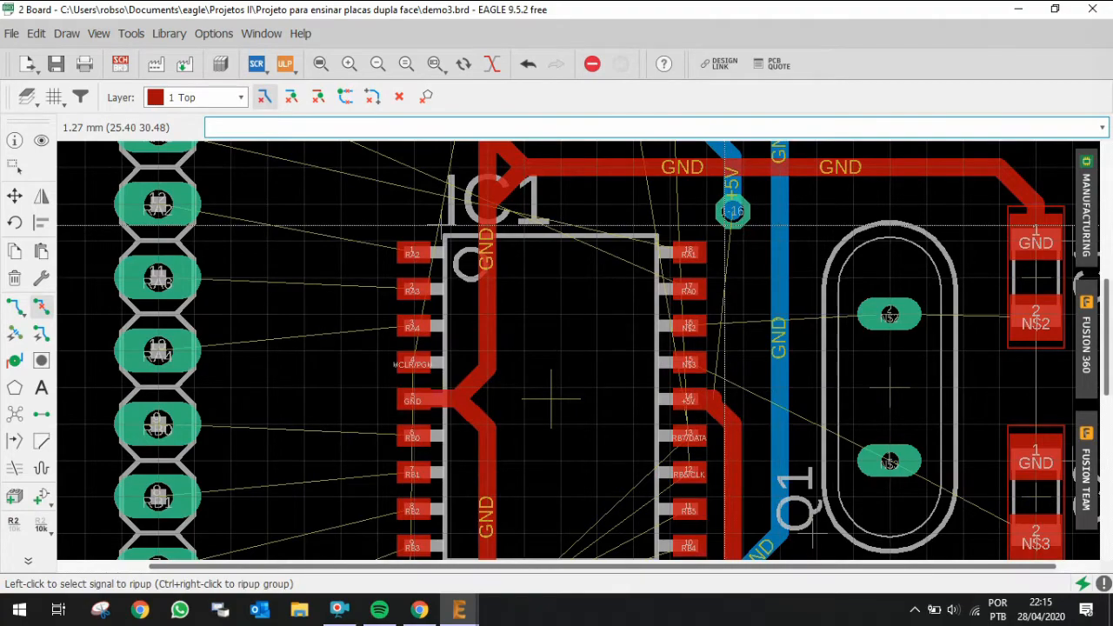
# Step: Route +5V on the top layer from the via above IC1 down along the pin row to IC1 pin 14
pyautogui.hotkey('alt', 'r')
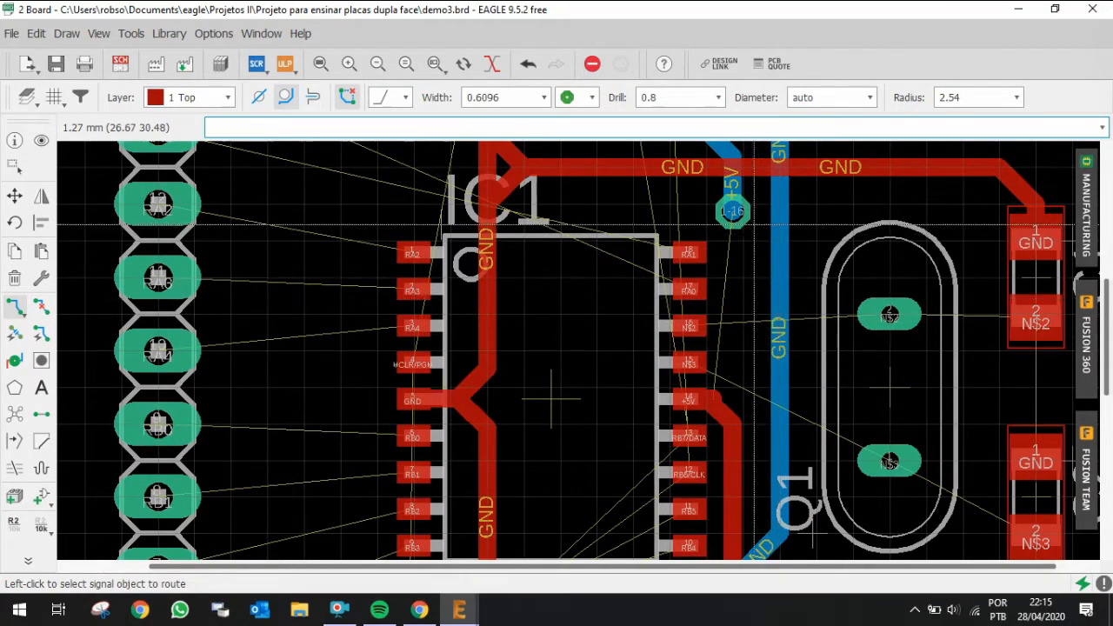
pyautogui.click(732, 211)
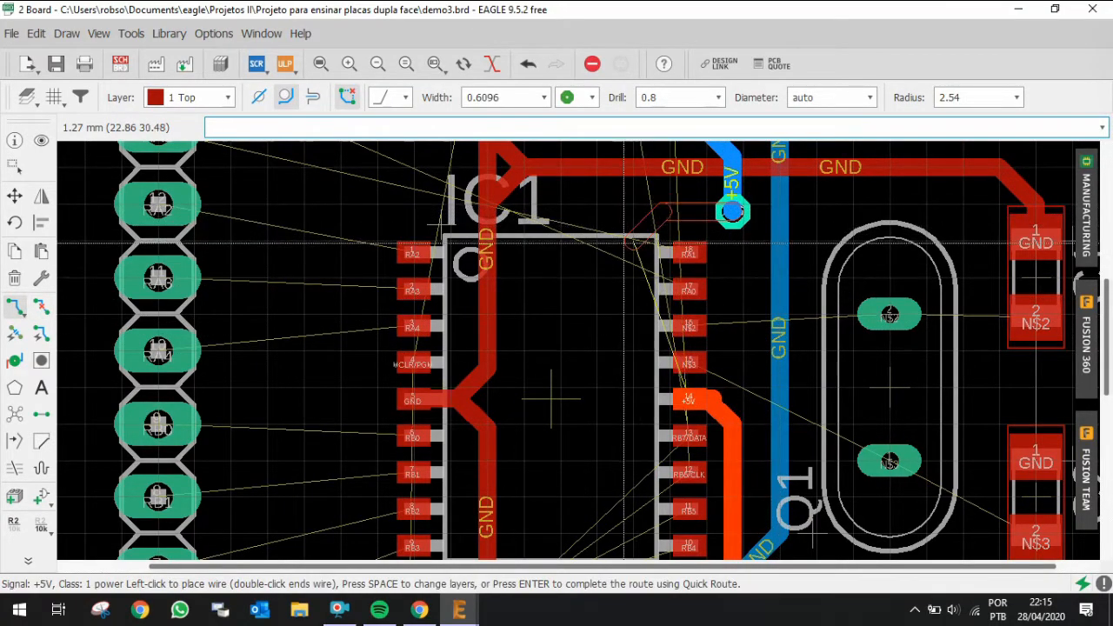
pyautogui.scroll(3, 639, 402)
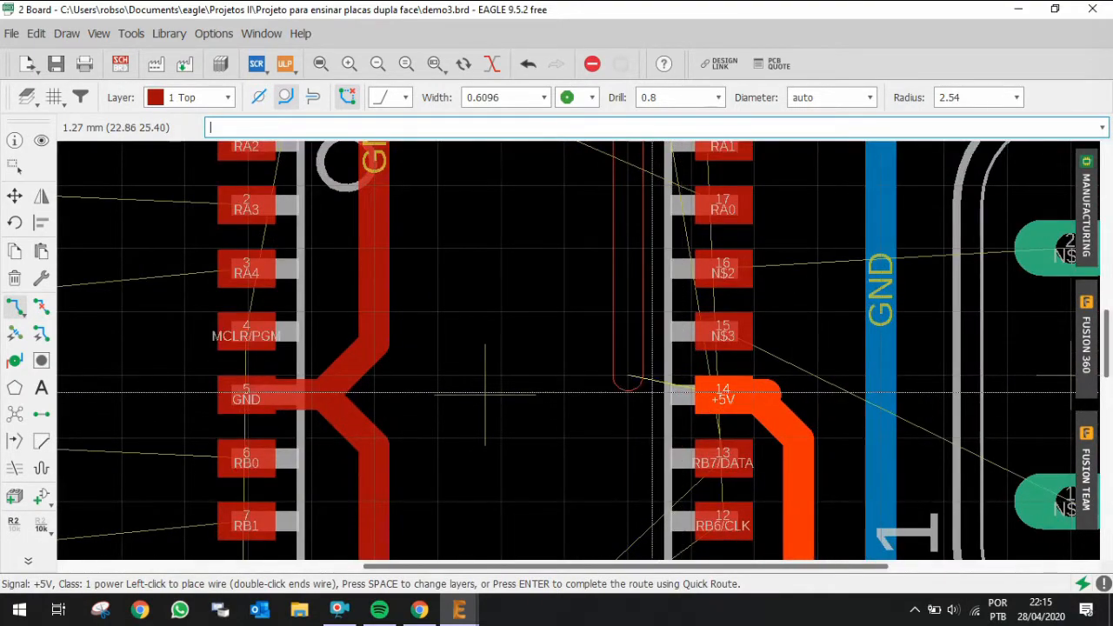
pyautogui.write('cccccccccccccccccc')
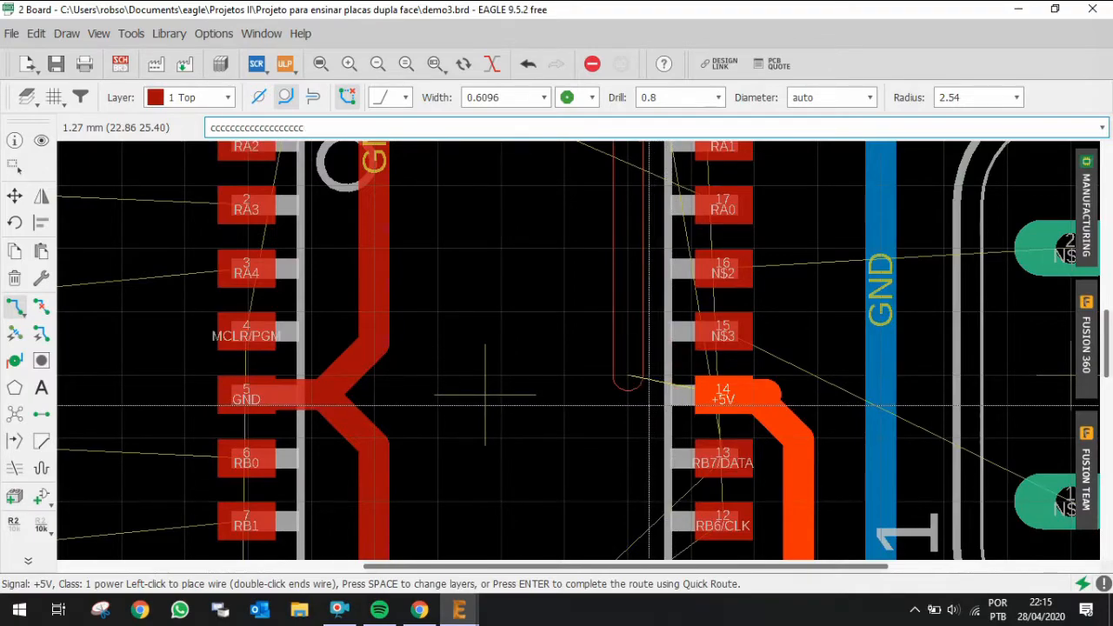
pyautogui.press('alt')
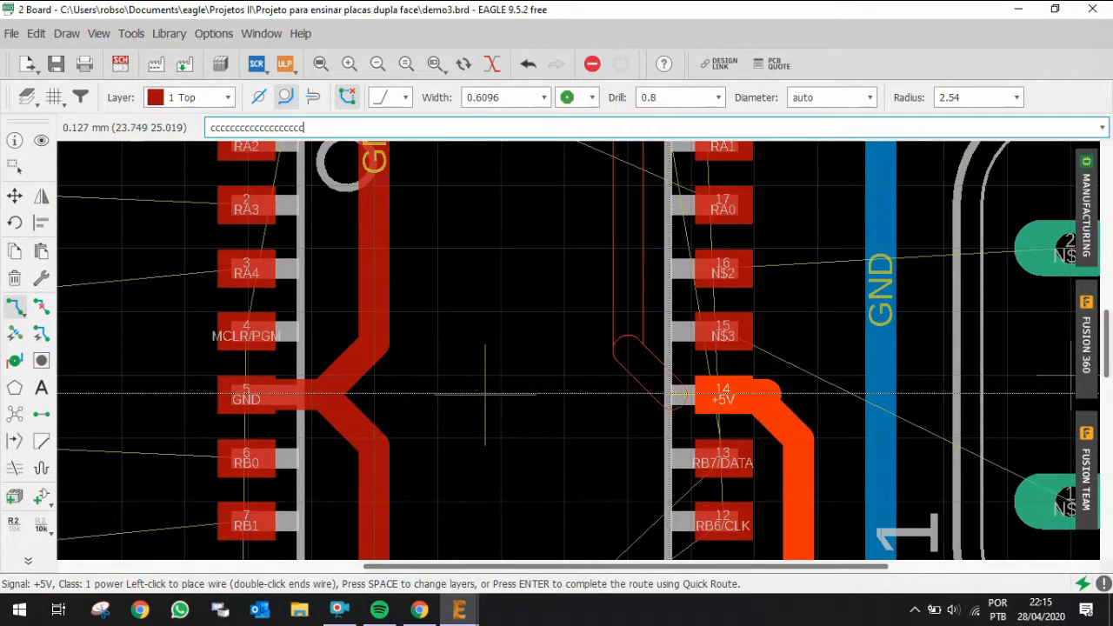
pyautogui.keyDown('alt'); pyautogui.click(671, 393); pyautogui.keyUp('alt')
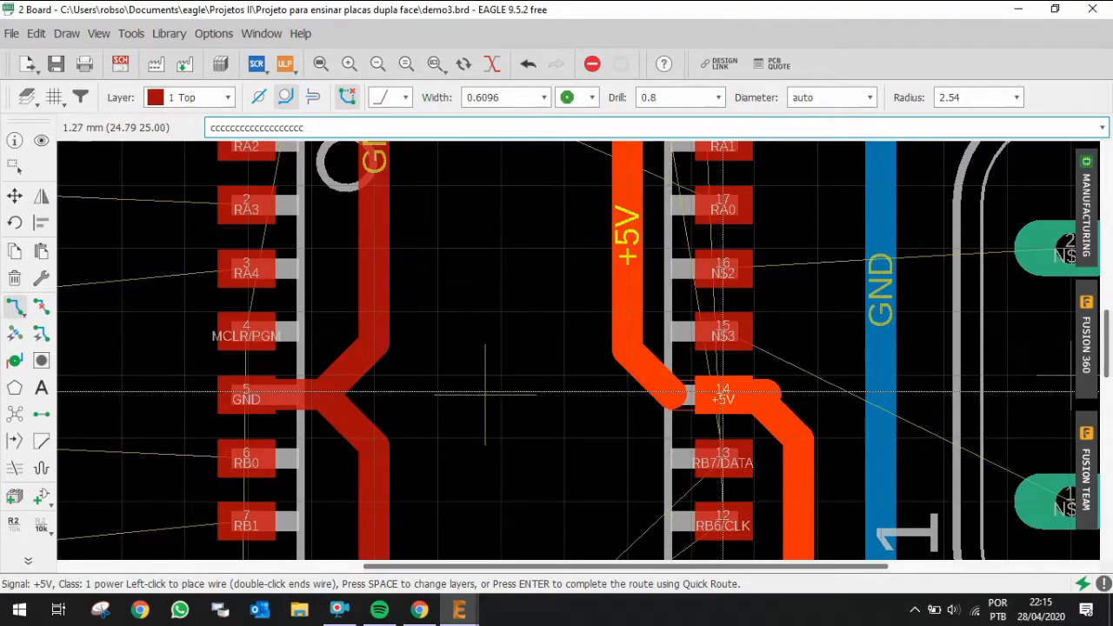
pyautogui.click(723, 391)
pyautogui.hotkey('ctrl', 'r')
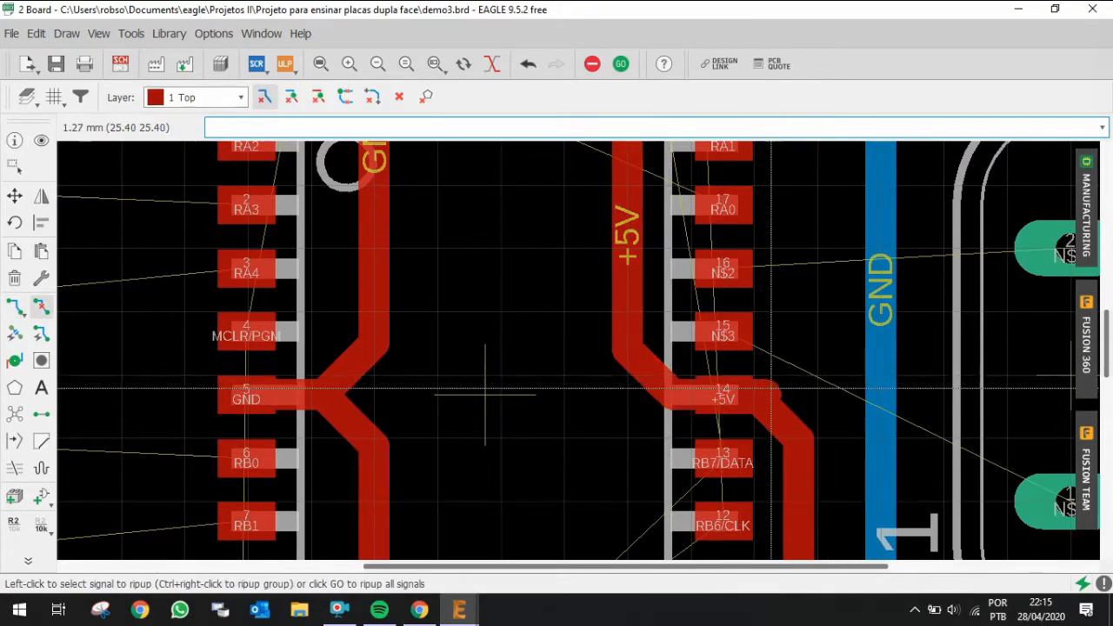
pyautogui.scroll(-3, 485, 394)
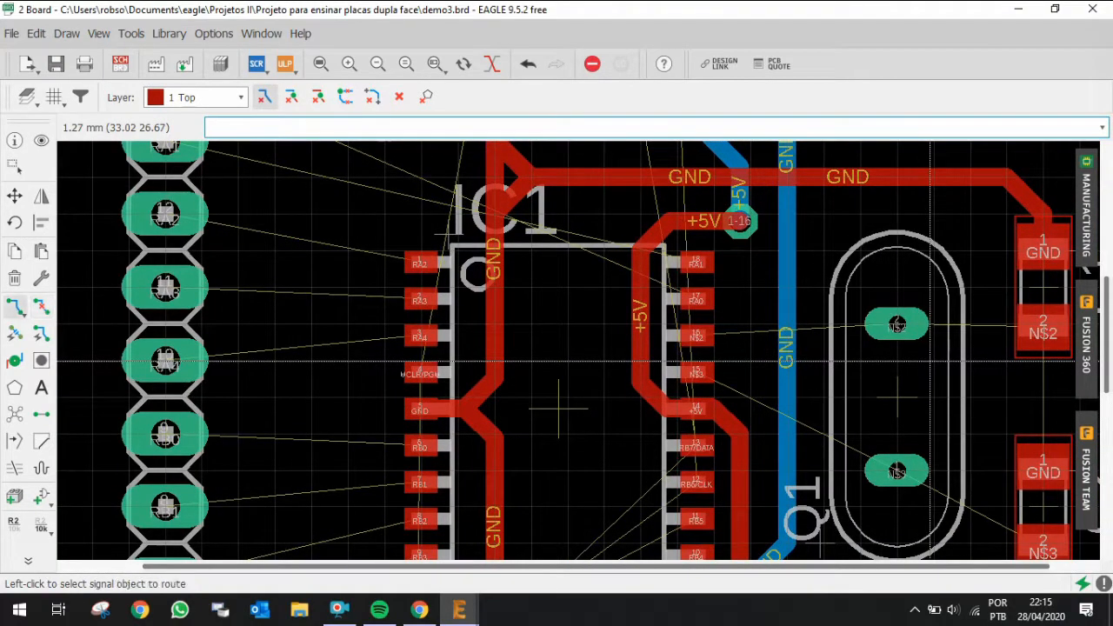
pyautogui.click(896, 325)
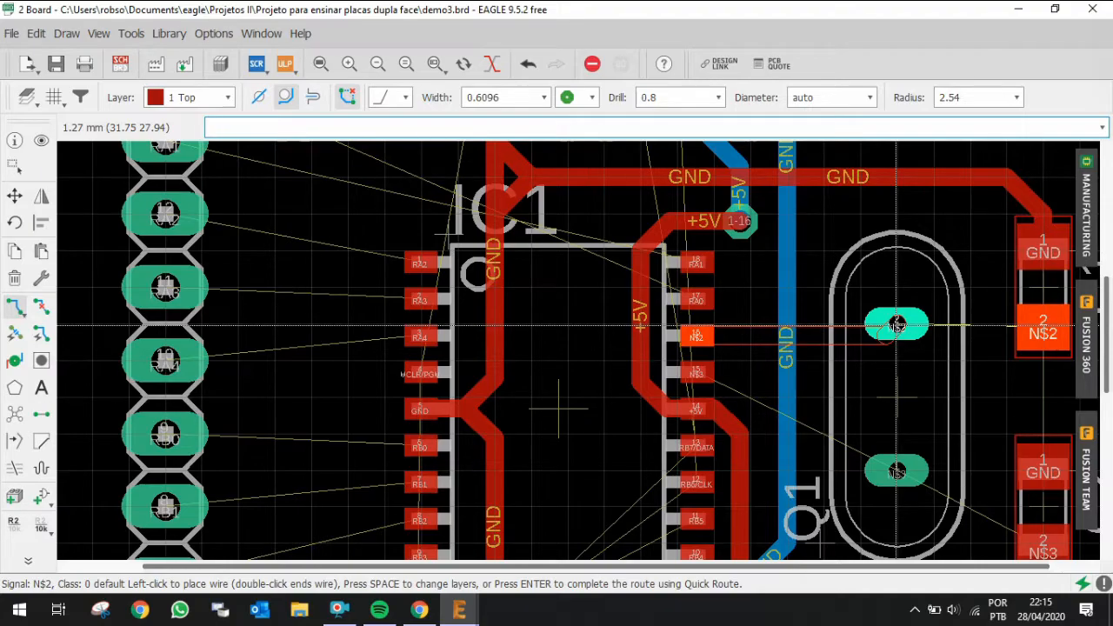
pyautogui.scroll(-3, 896, 325)
pyautogui.press('Escape')
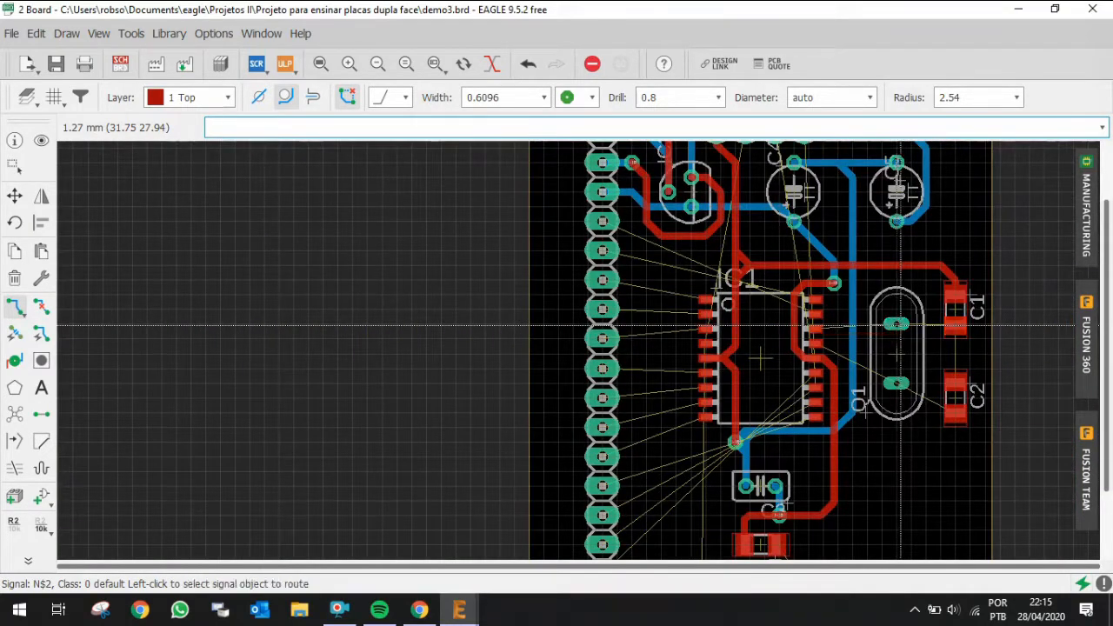
pyautogui.scroll(3, 896, 325)
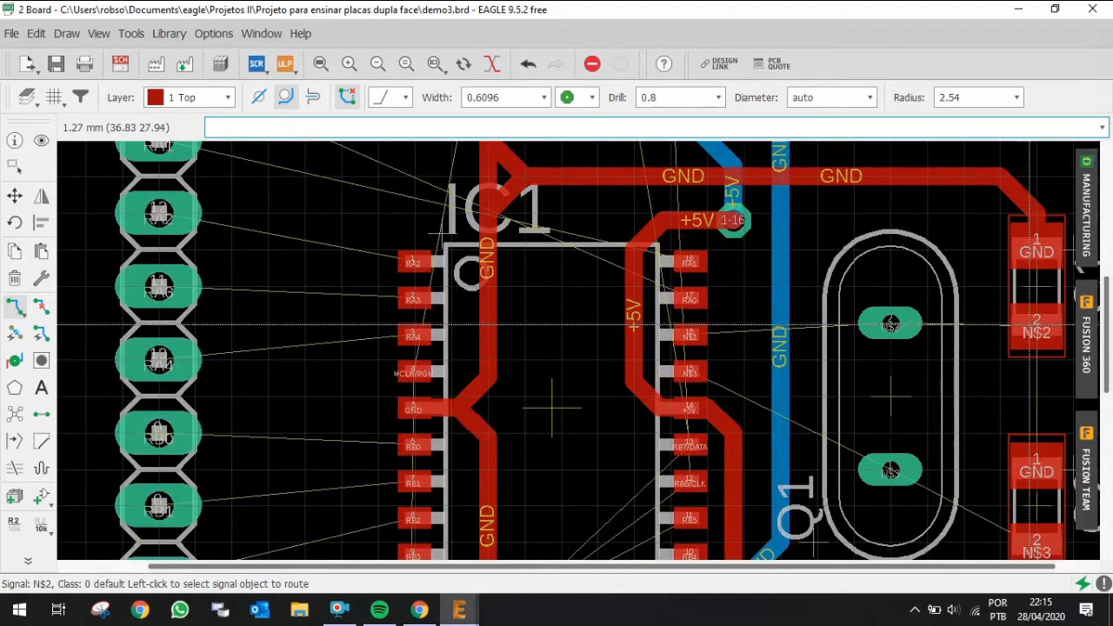
# Step: Try routing N$2 on the top layer from C1 pad 2 around to IC1 pin 16, and undo that route
pyautogui.click(1030, 327)
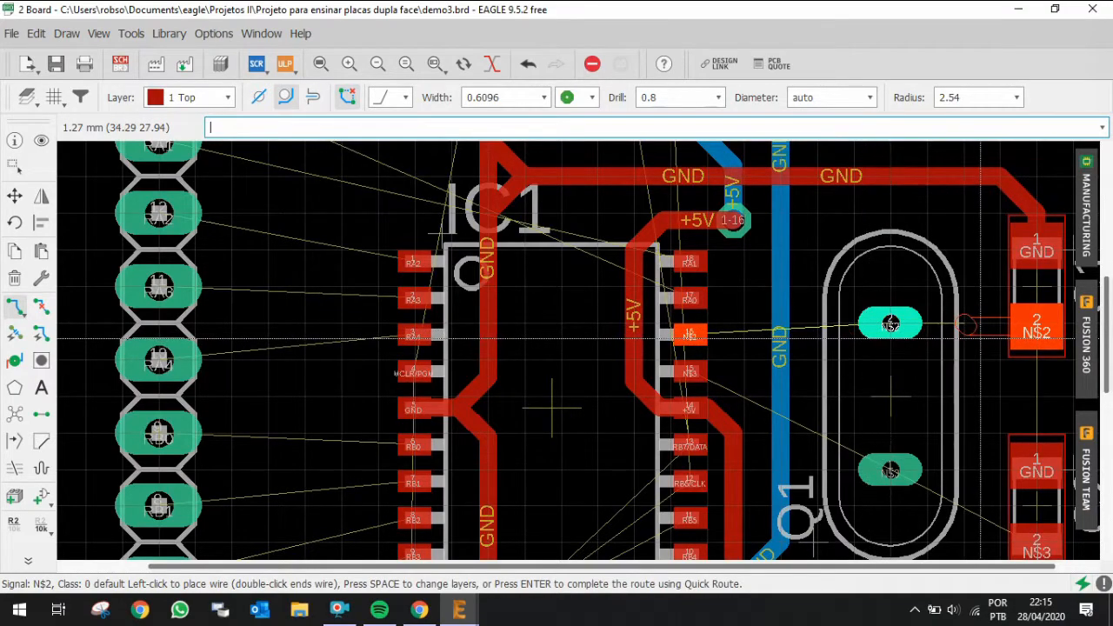
pyautogui.click(931, 365)
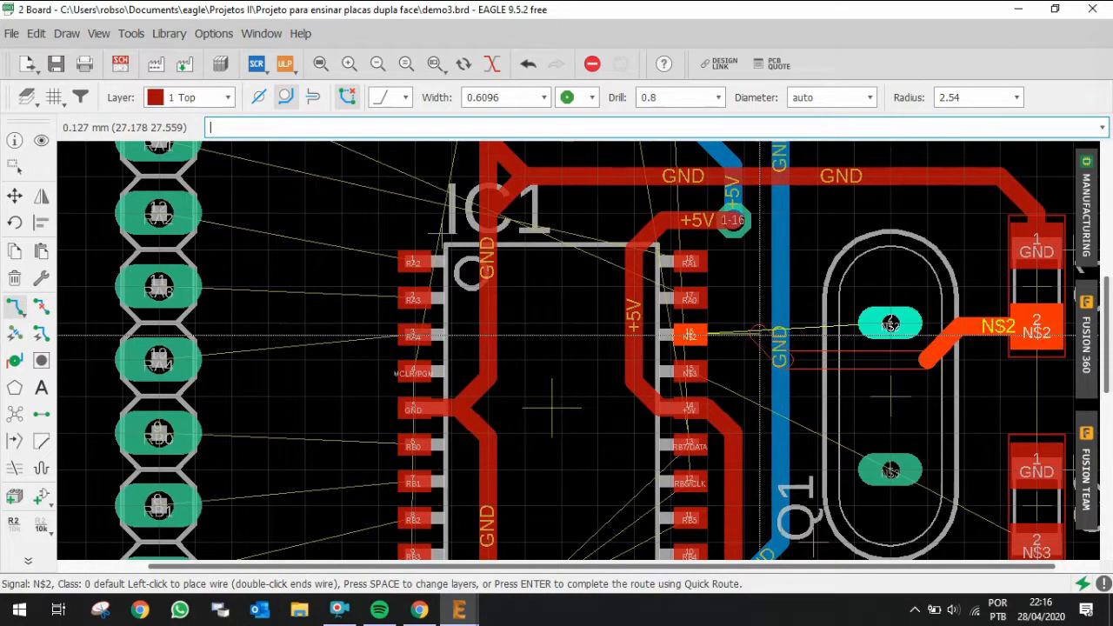
pyautogui.click(766, 337)
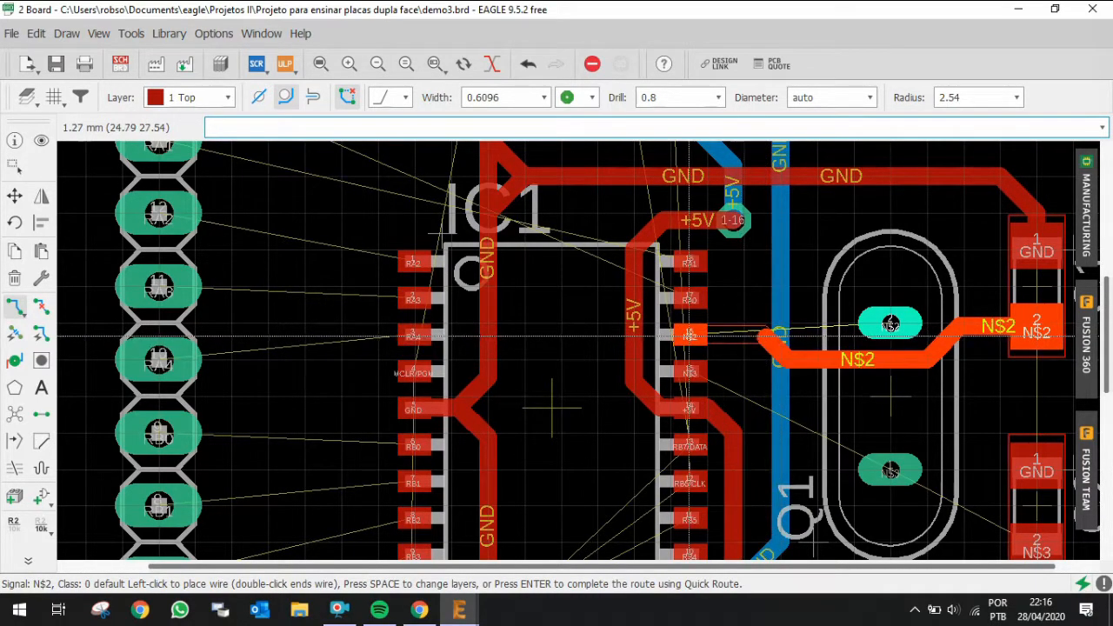
pyautogui.click(687, 336)
pyautogui.scroll(-2, 946, 474)
pyautogui.scroll(2, 946, 473)
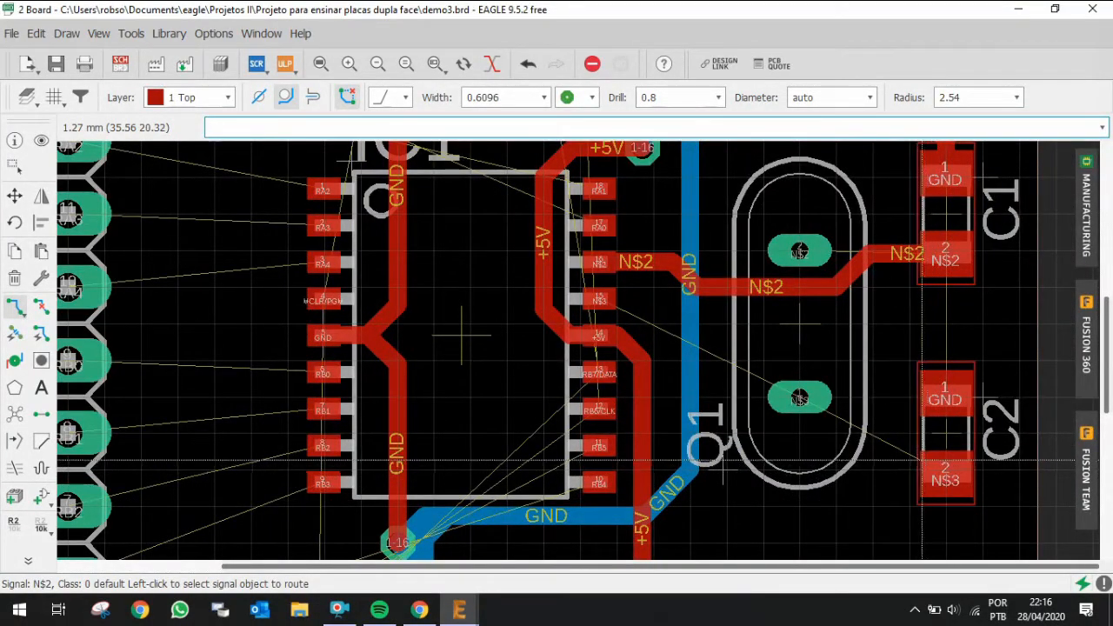
pyautogui.hotkey('ctrl', 'z')
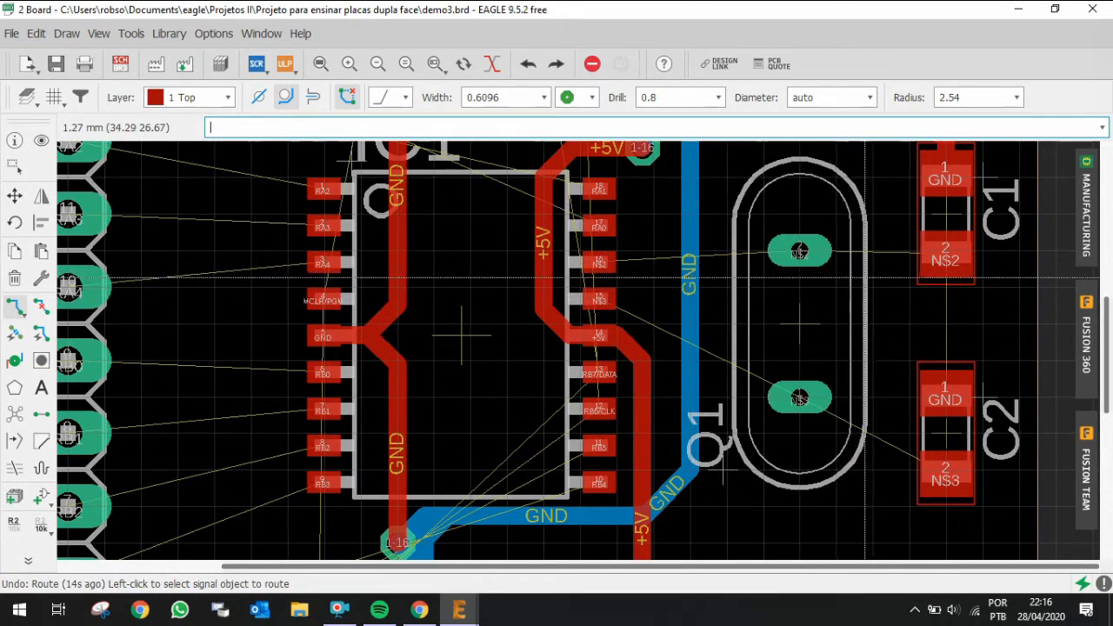
# Step: Route N$2 from C1 pad 2 through a via to crystal Q1 pad 2 on the bottom layer
pyautogui.click(883, 263)
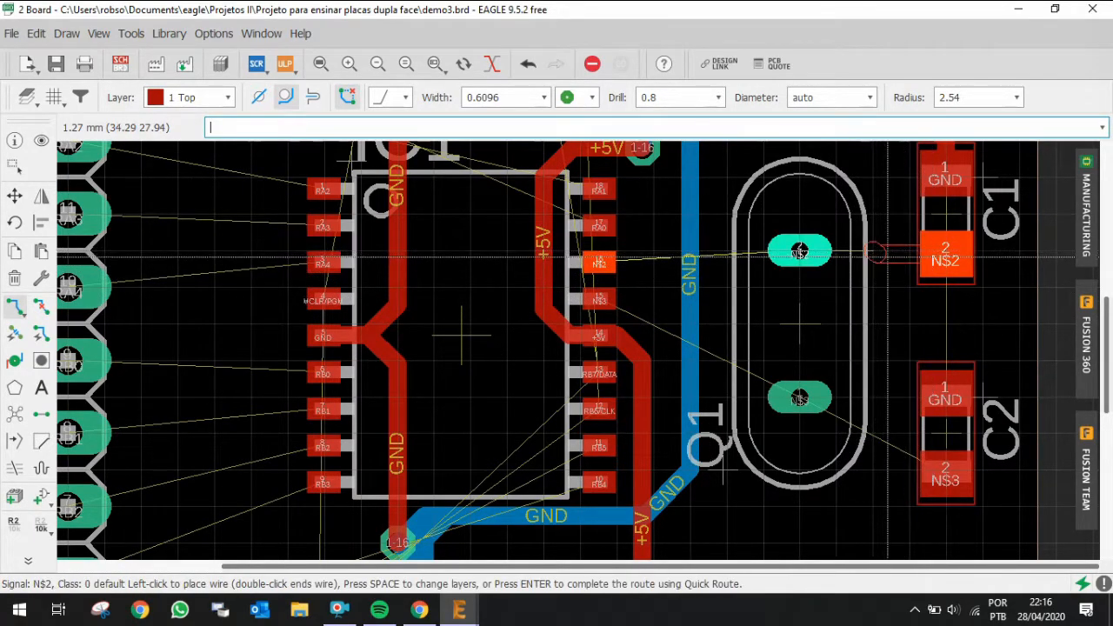
pyautogui.scroll(1, 913, 262)
pyautogui.scroll(2, 890, 258)
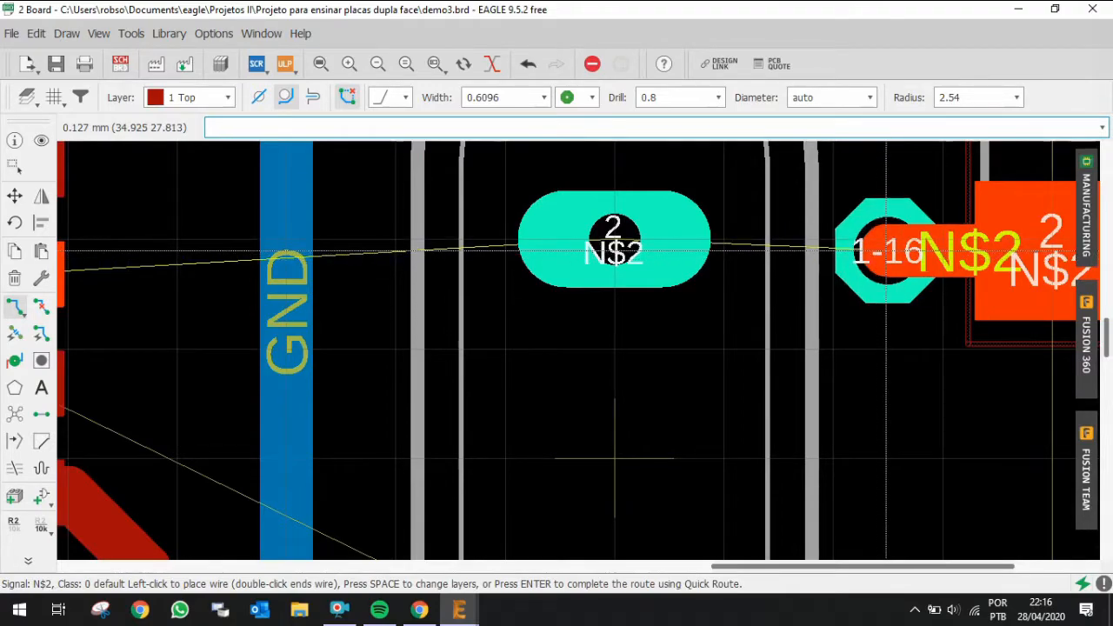
pyautogui.click(606, 227)
pyautogui.scroll(-5, 614, 458)
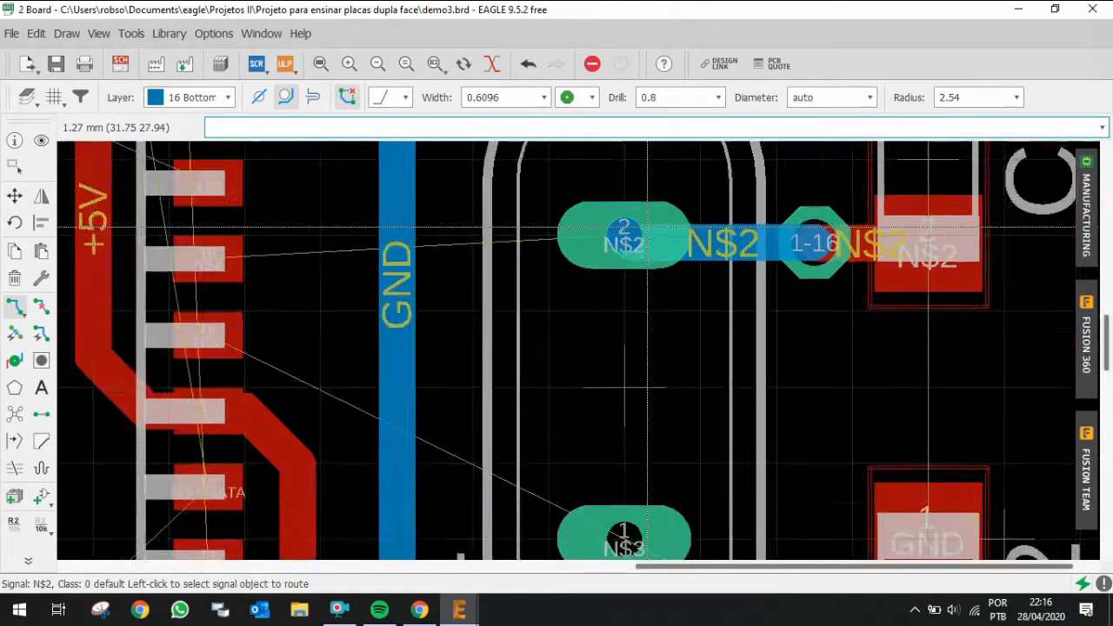
pyautogui.scroll(3, 781, 430)
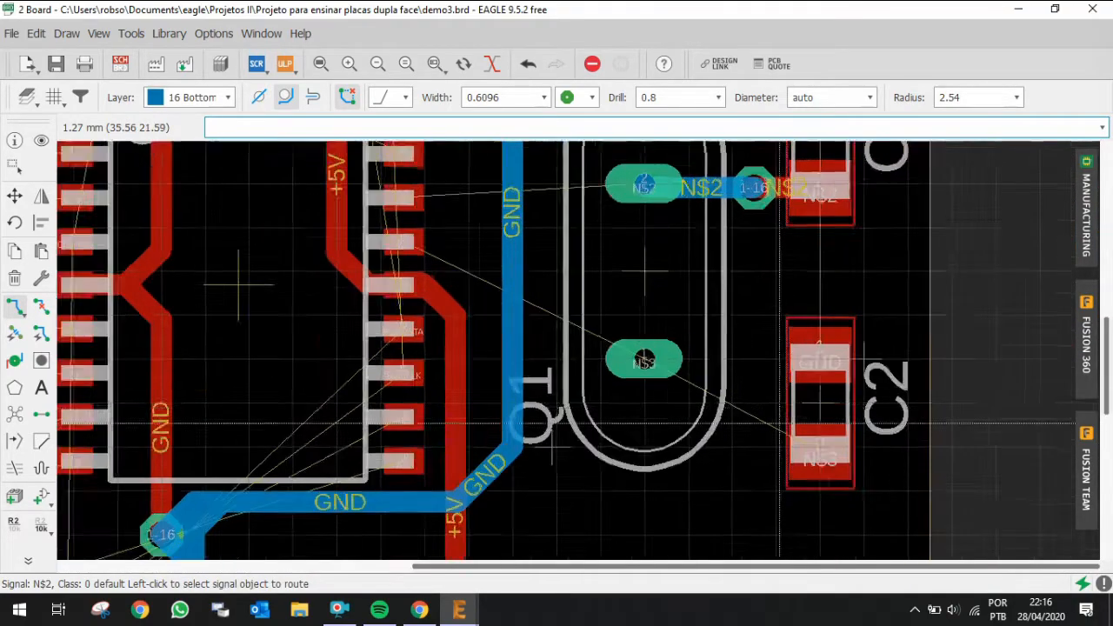
# Step: Route N$3 from C2 pad 2 through a via to crystal Q1 pad 1 on the bottom layer
pyautogui.click(776, 456)
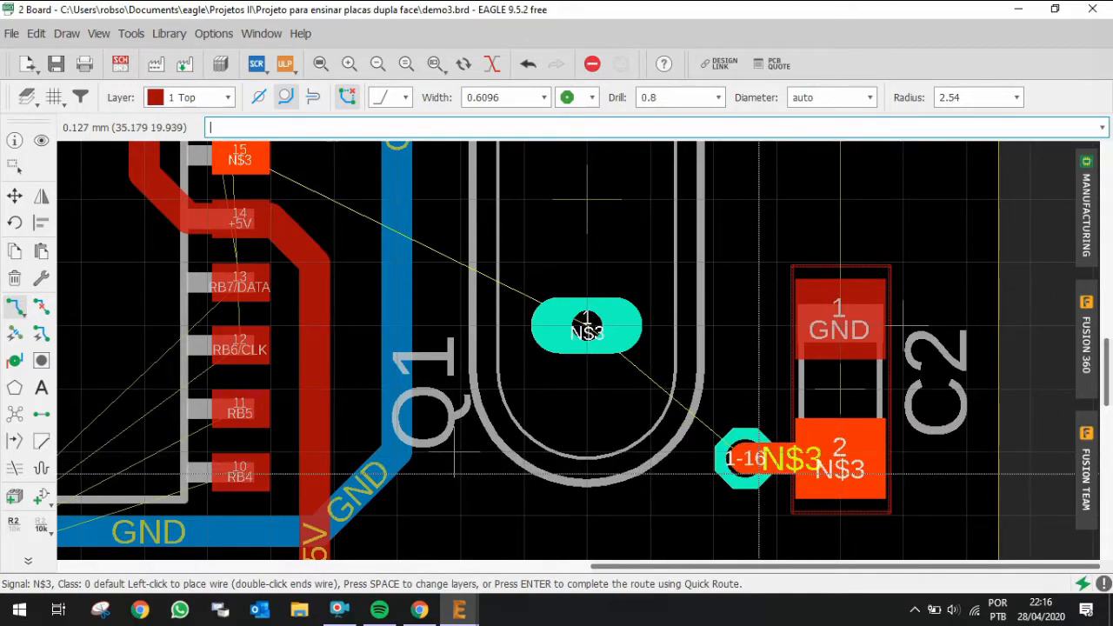
pyautogui.press('space')
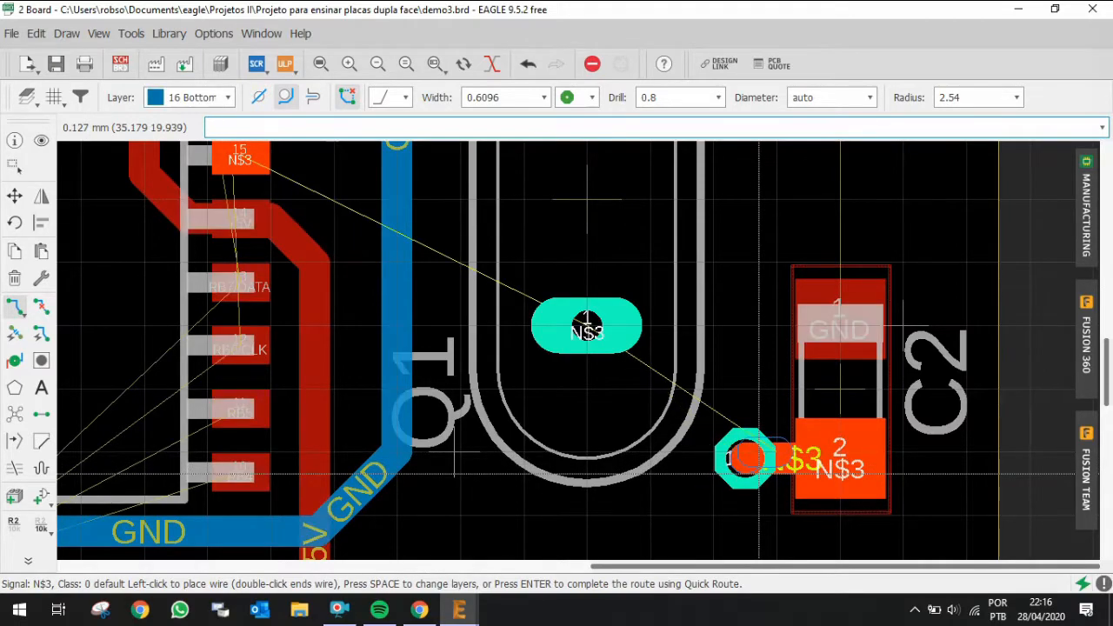
pyautogui.click(587, 326)
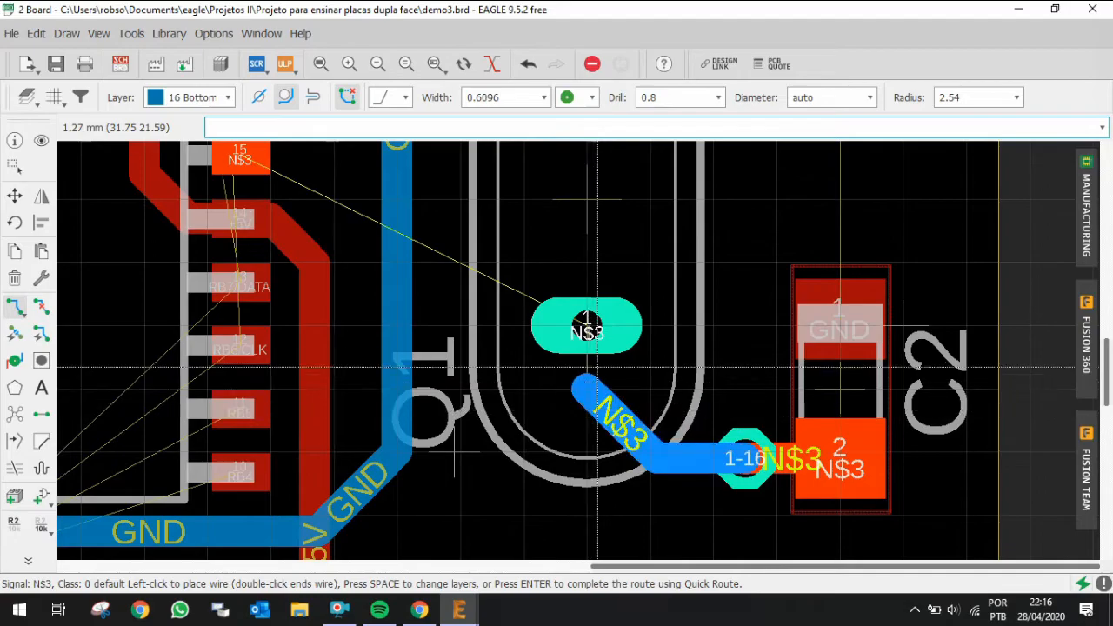
pyautogui.click(589, 326)
pyautogui.scroll(-4, 887, 460)
pyautogui.scroll(2, 869, 390)
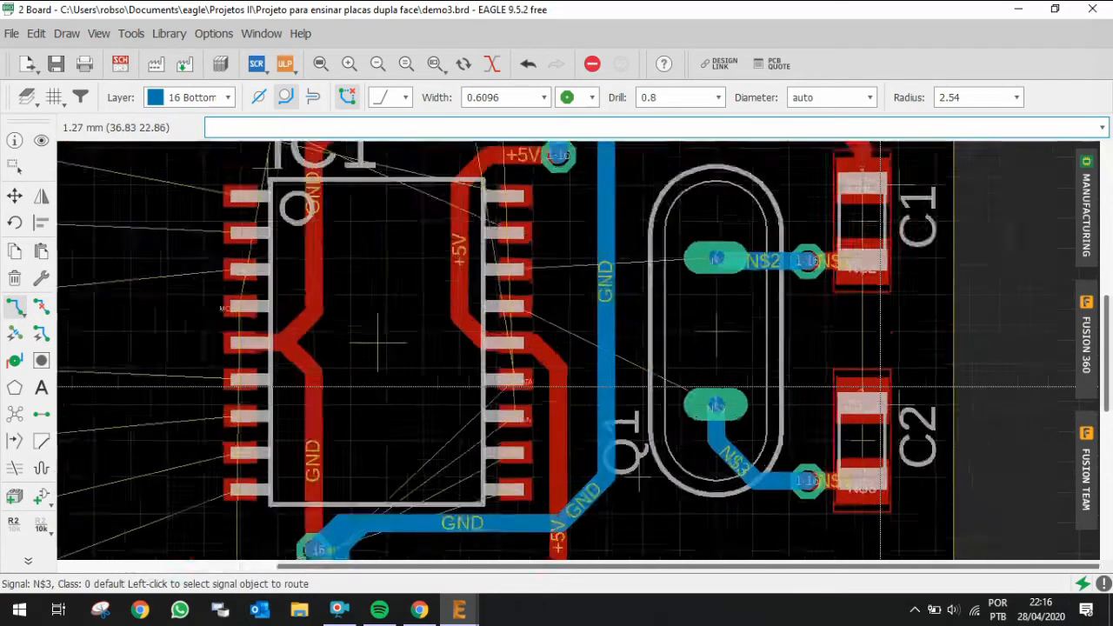
# Step: Route GND on the top layer from C2 pad 1 up to C1 pad 1
pyautogui.click(863, 390)
pyautogui.scroll(-3, 913, 363)
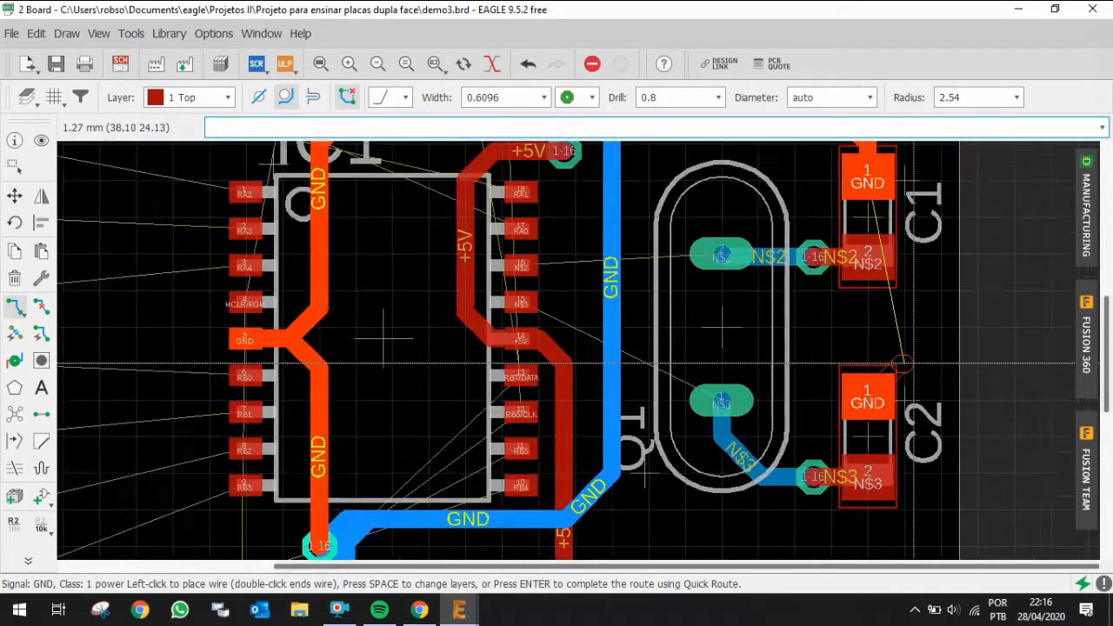
pyautogui.scroll(1, 911, 364)
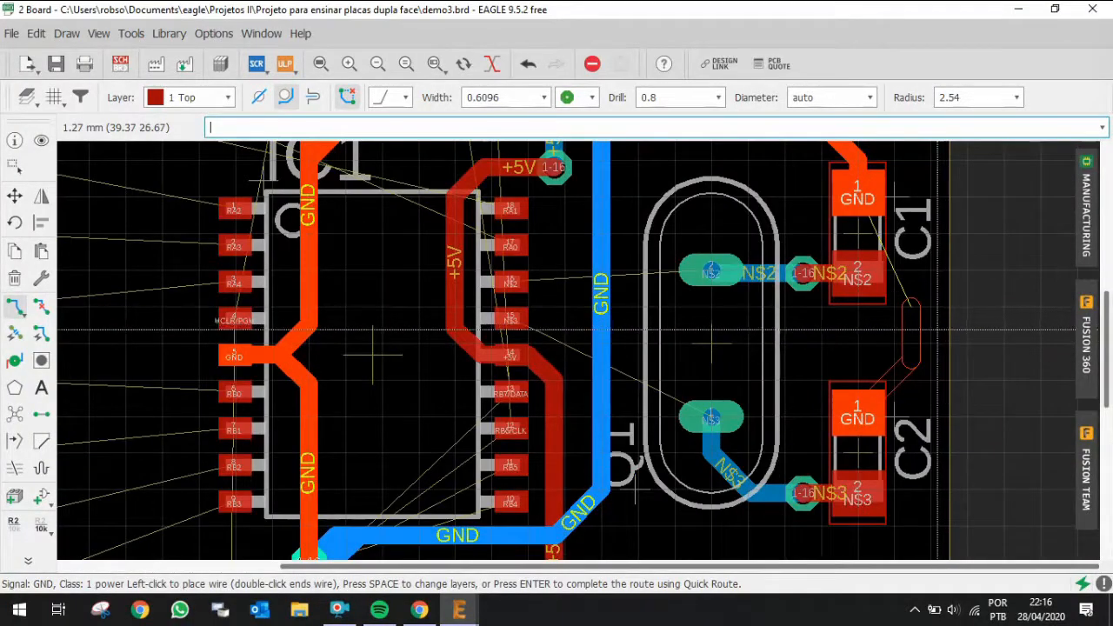
pyautogui.scroll(2, 904, 418)
pyautogui.scroll(1, 904, 424)
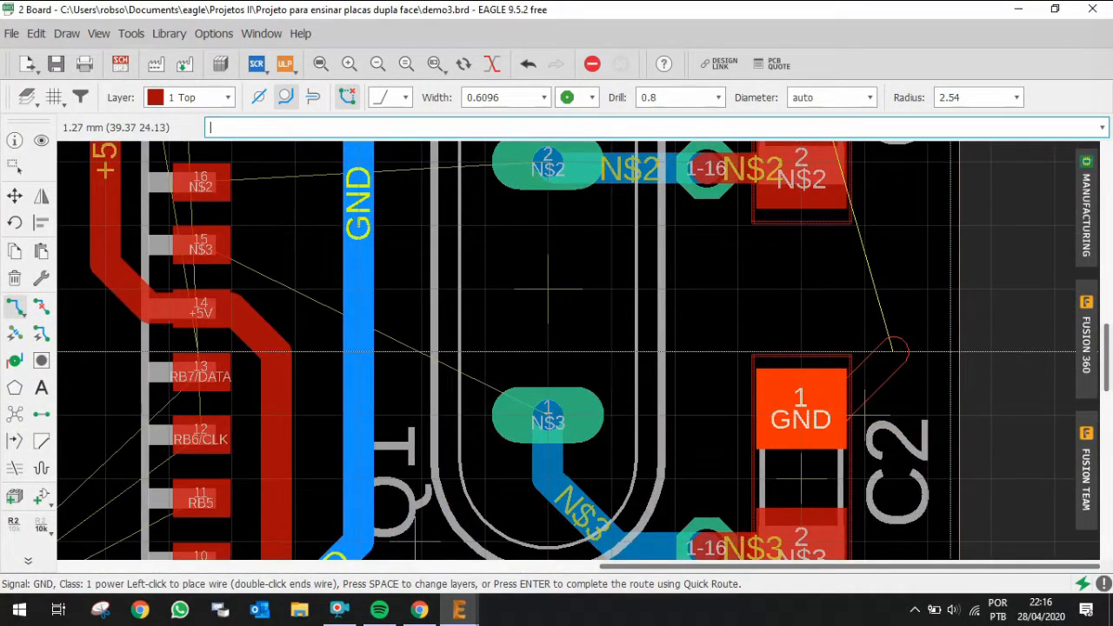
pyautogui.scroll(-3, 896, 348)
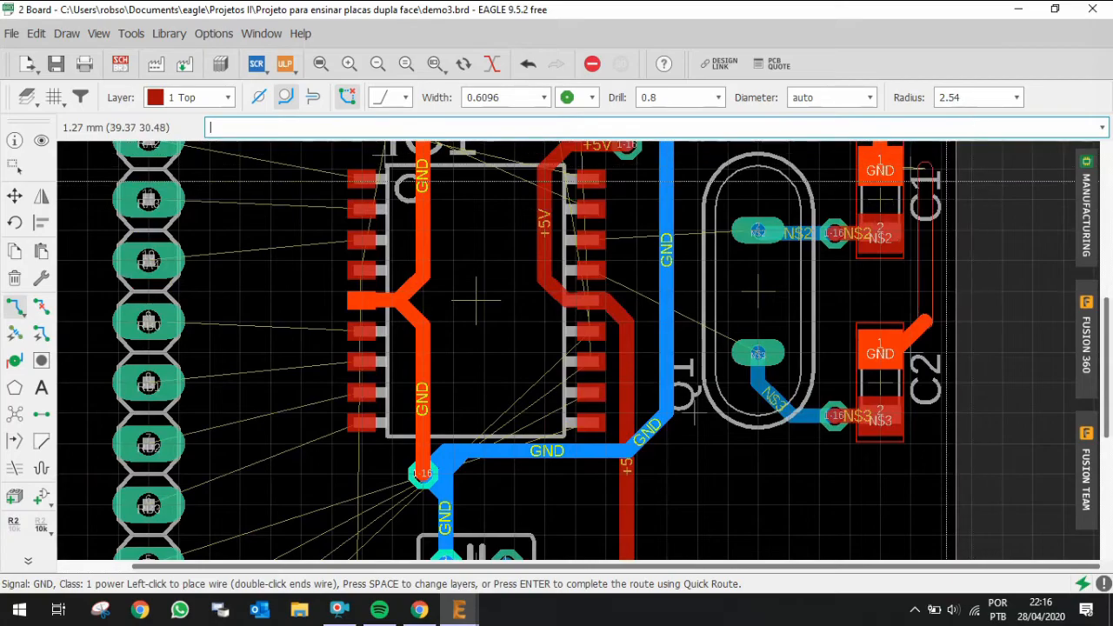
pyautogui.scroll(1, 929, 182)
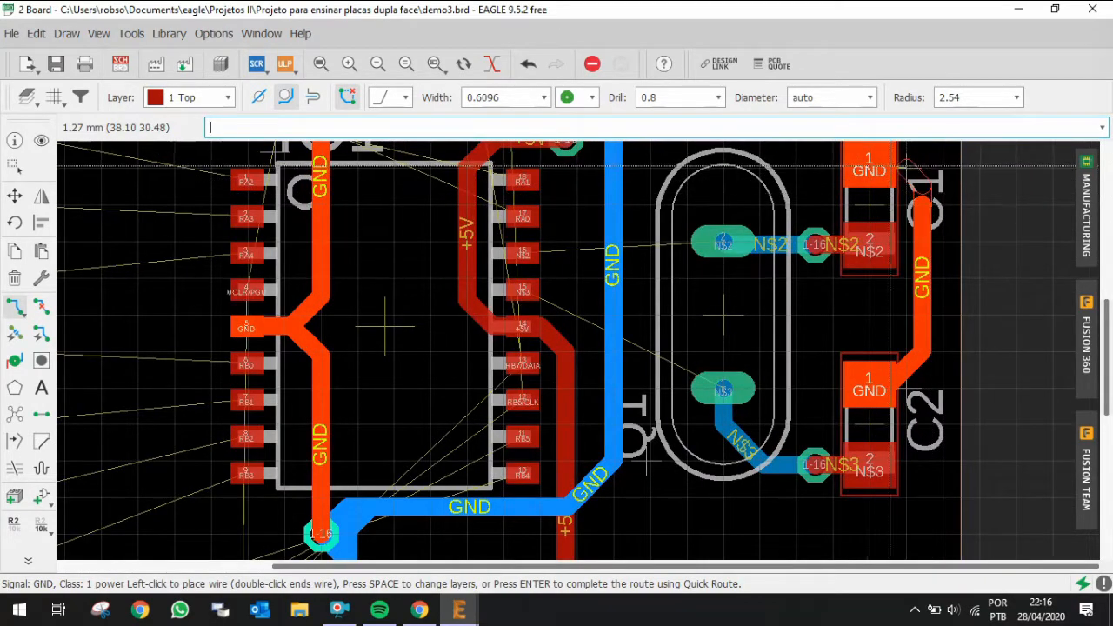
pyautogui.click(871, 163)
pyautogui.scroll(-3, 869, 173)
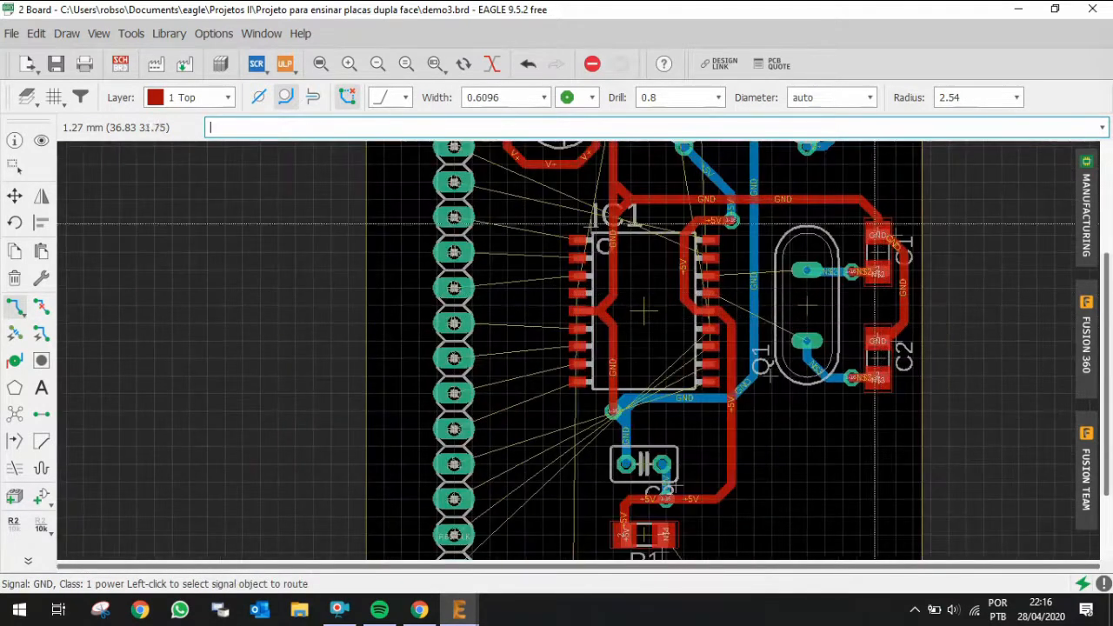
pyautogui.scroll(1, 863, 195)
pyautogui.scroll(1, 863, 194)
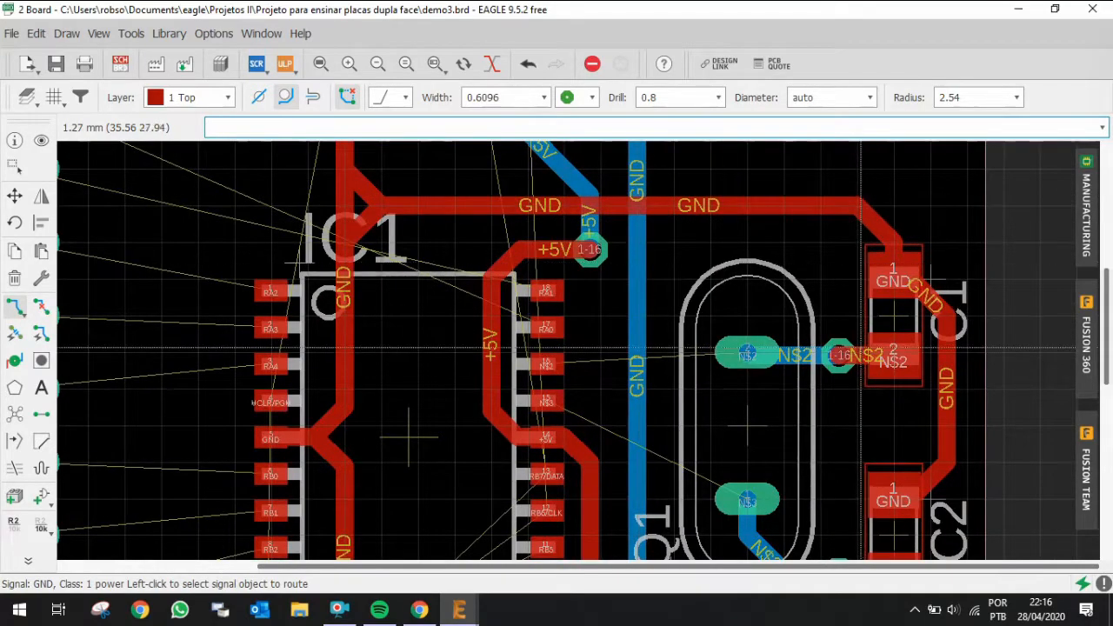
pyautogui.scroll(-1, 751, 273)
pyautogui.scroll(1, 649, 368)
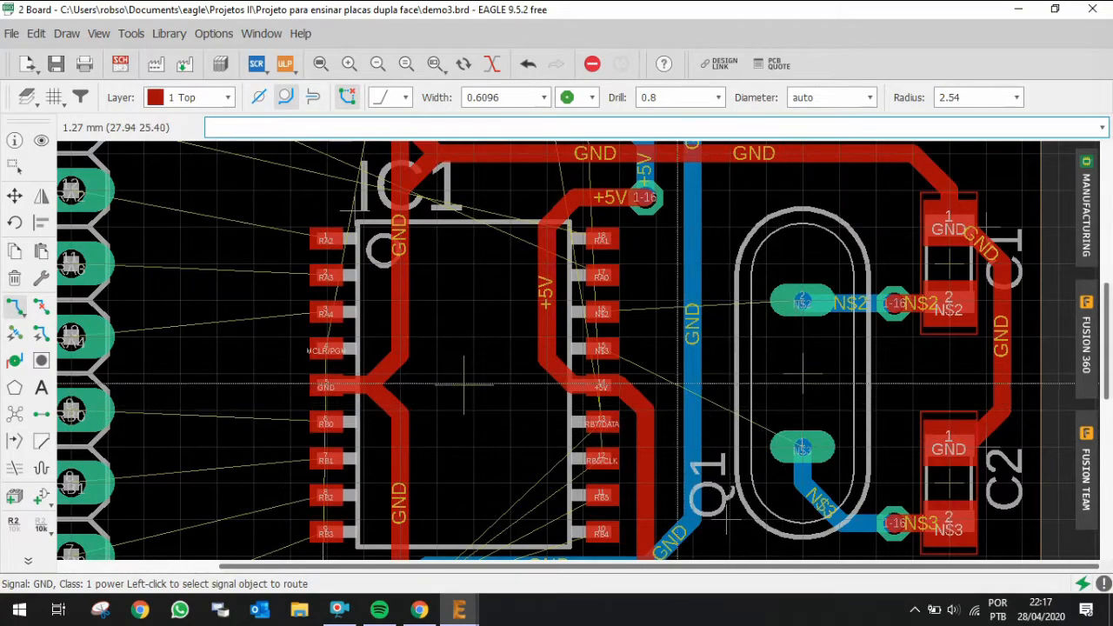
# Step: Route N$2 on the top layer from IC1 pin 16 to the via beside C1 pad 2
pyautogui.click(600, 311)
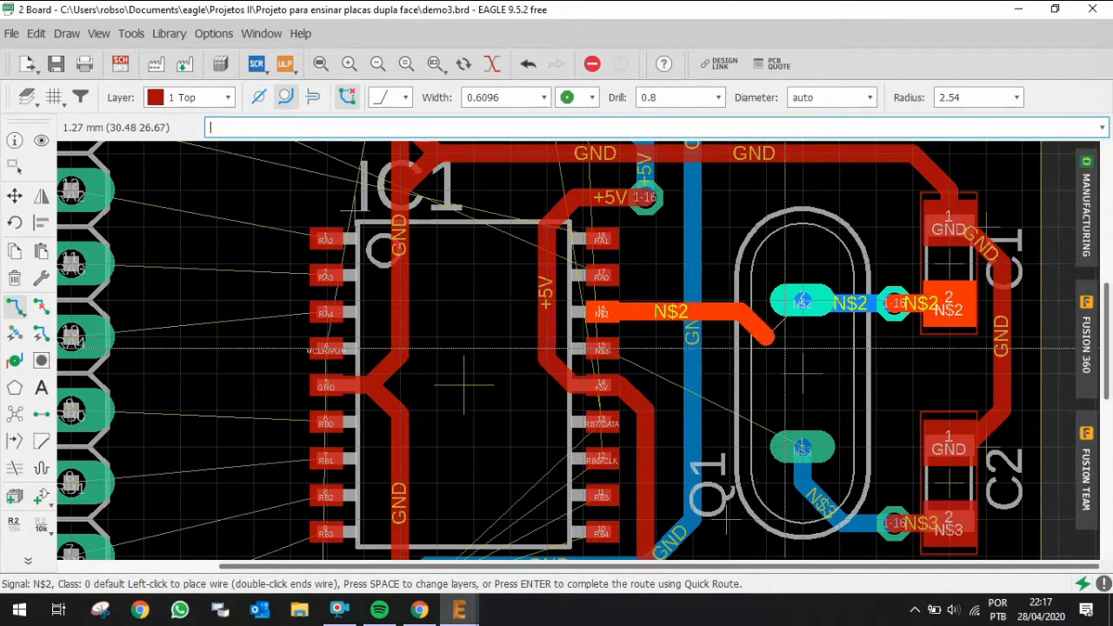
pyautogui.scroll(2, 860, 339)
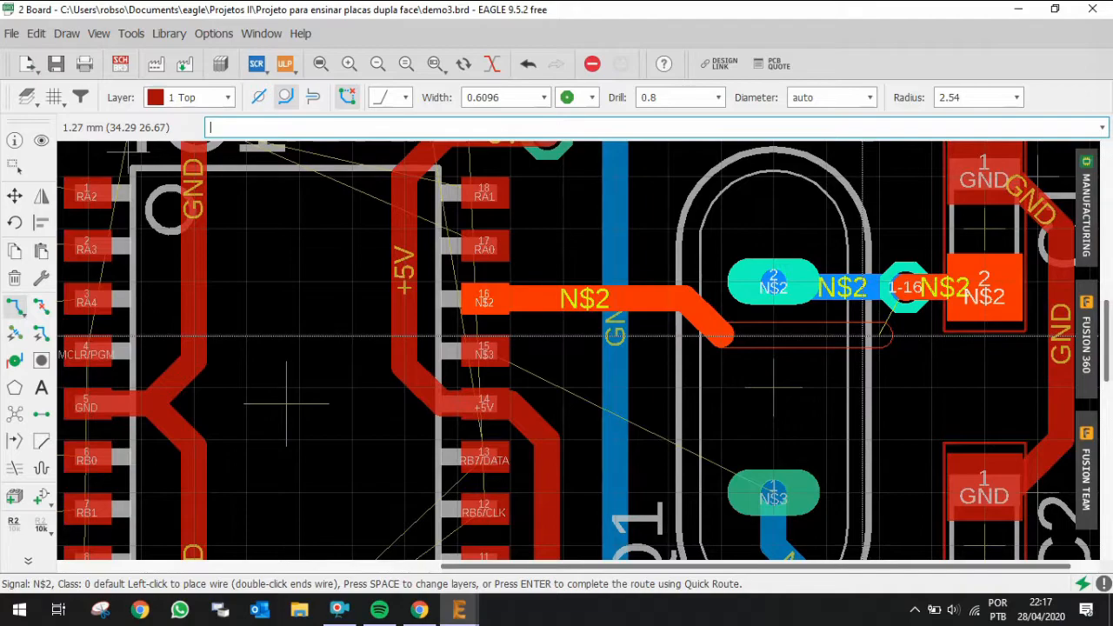
pyautogui.click(904, 287)
pyautogui.scroll(-1, 821, 292)
pyautogui.scroll(-1, 608, 243)
pyautogui.scroll(1, 556, 315)
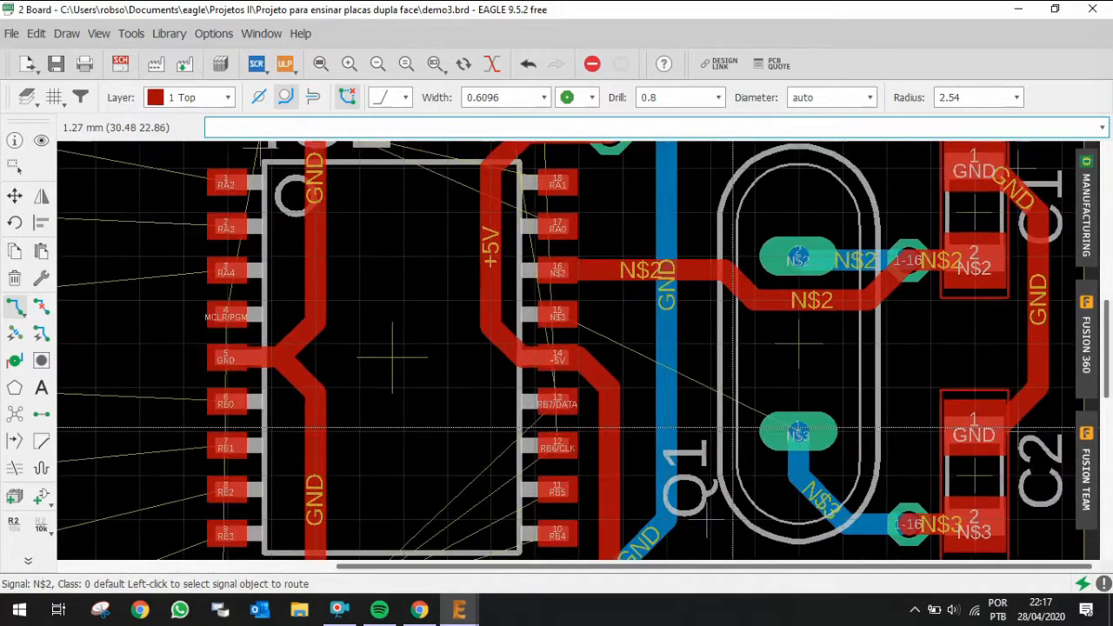
# Step: Route N$3 on the top layer from IC1 pin 15, bending past the crystal, to the via beside C2 pad 2
pyautogui.click(558, 314)
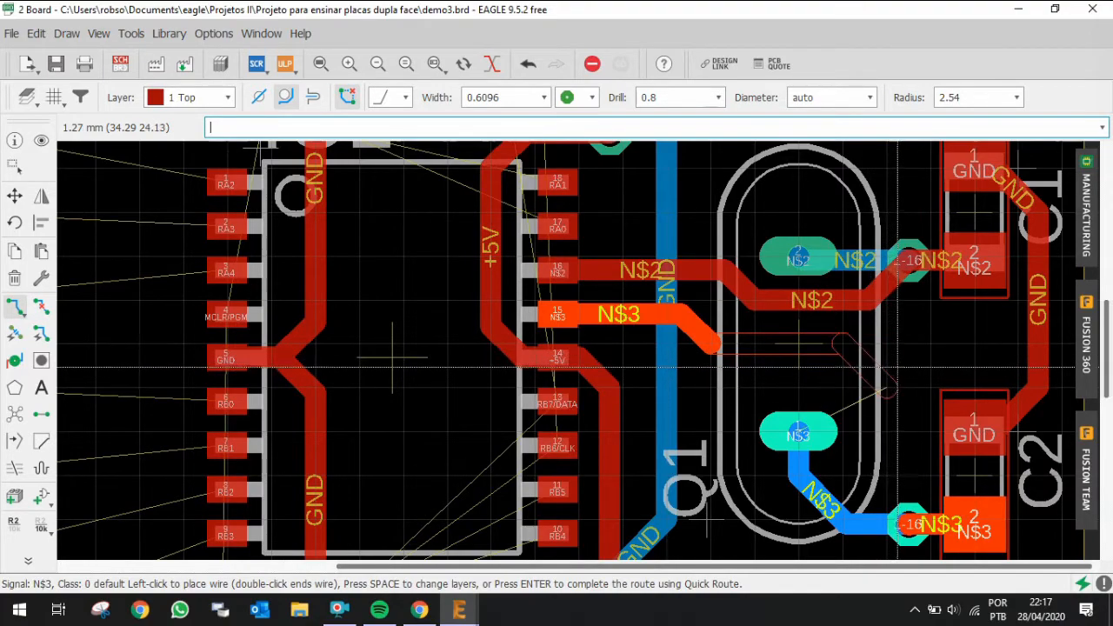
pyautogui.click(890, 389)
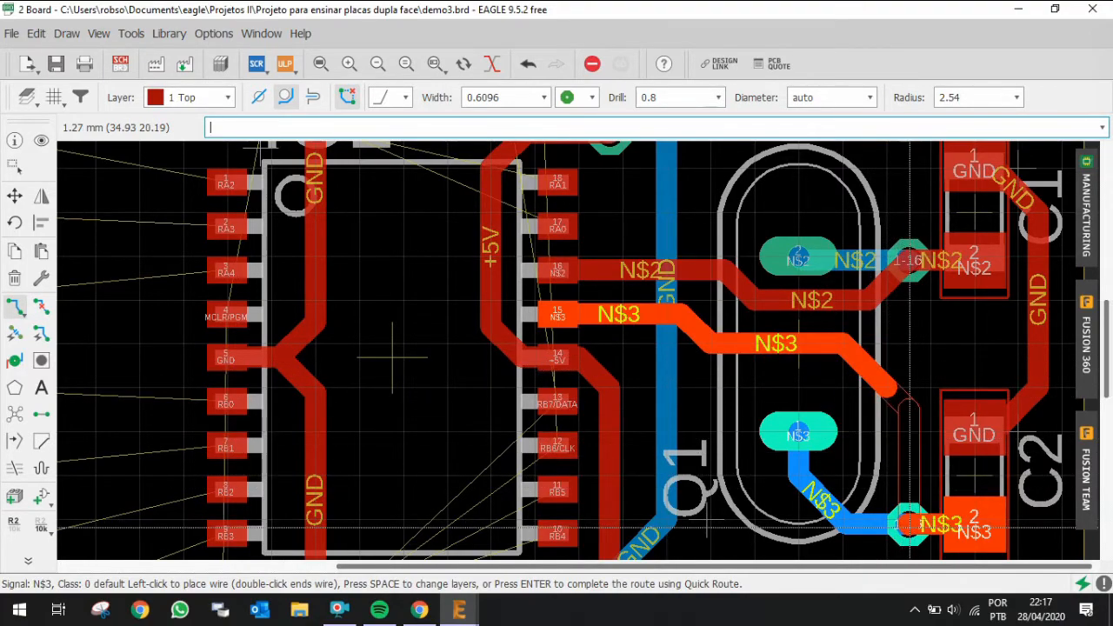
pyautogui.click(908, 525)
pyautogui.scroll(-2, 748, 379)
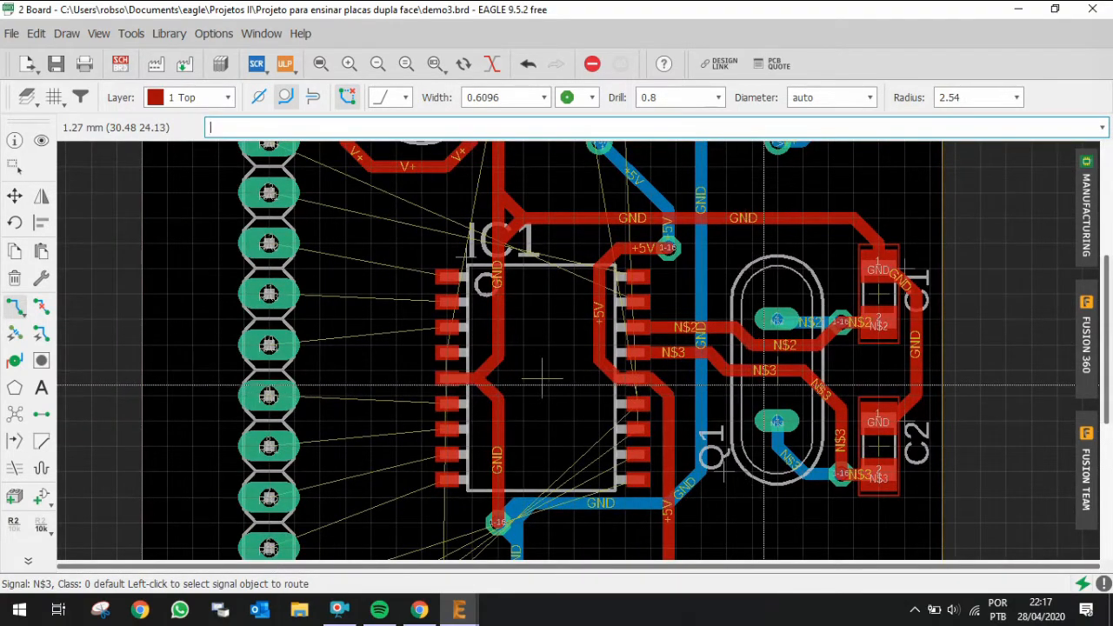
pyautogui.scroll(-3, 542, 379)
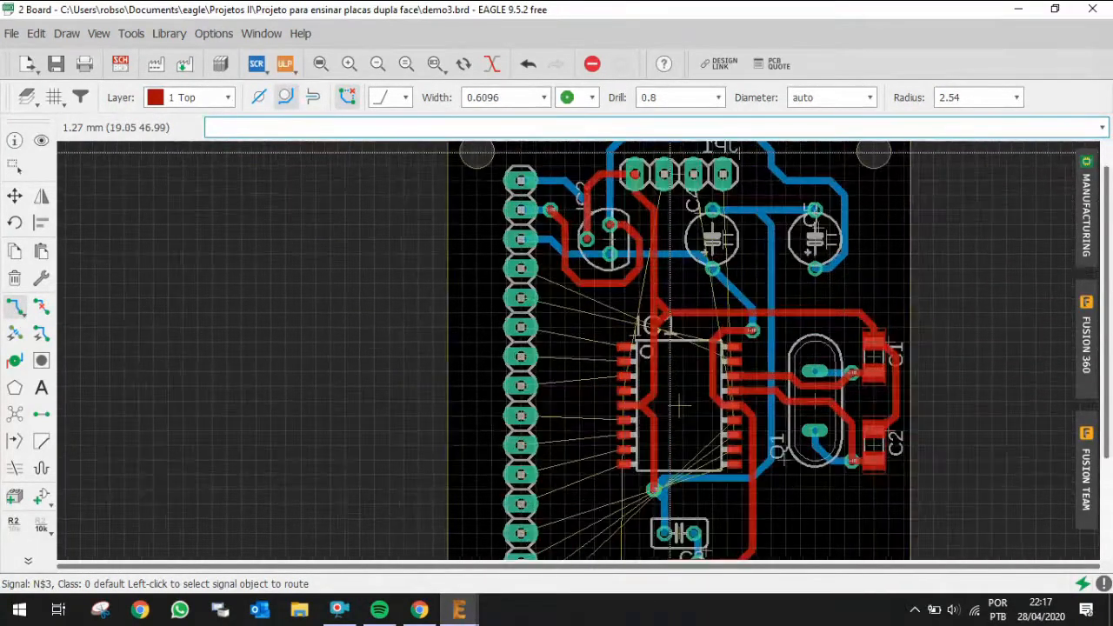
pyautogui.scroll(1, 670, 150)
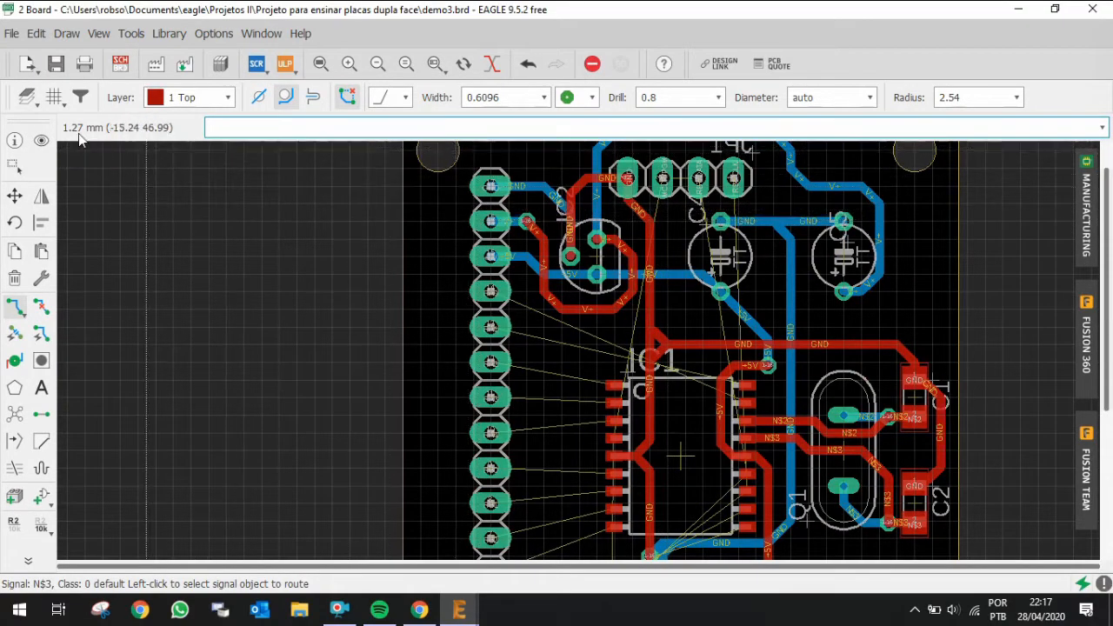
# Step: Highlight the MCLR/PGM signal to see where it connects
pyautogui.click(40, 142)
pyautogui.click(663, 179)
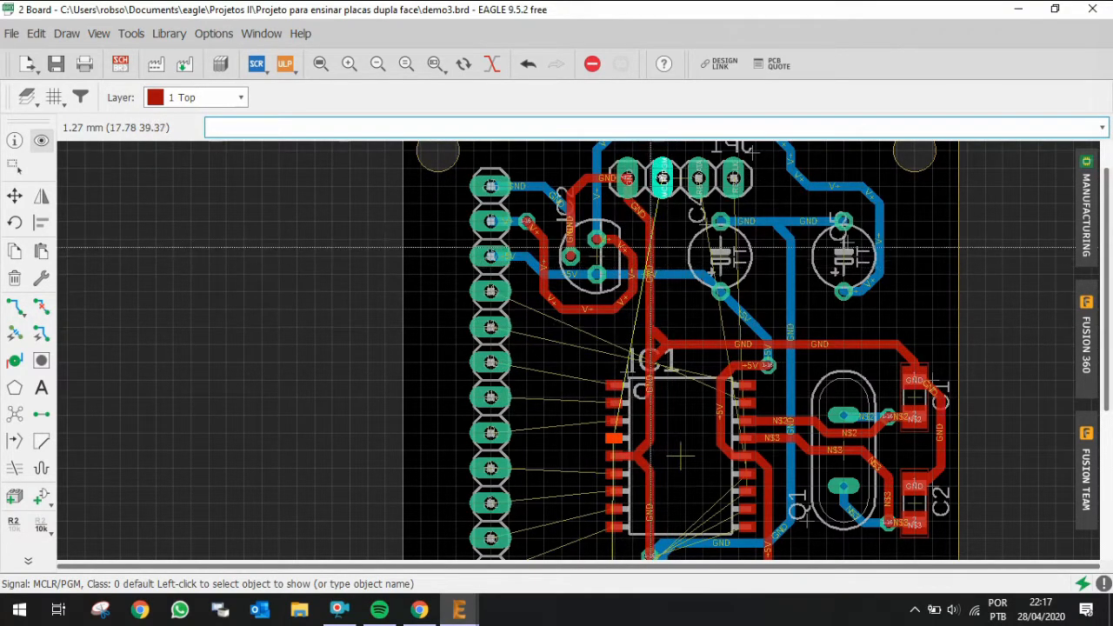
pyautogui.scroll(1, 645, 234)
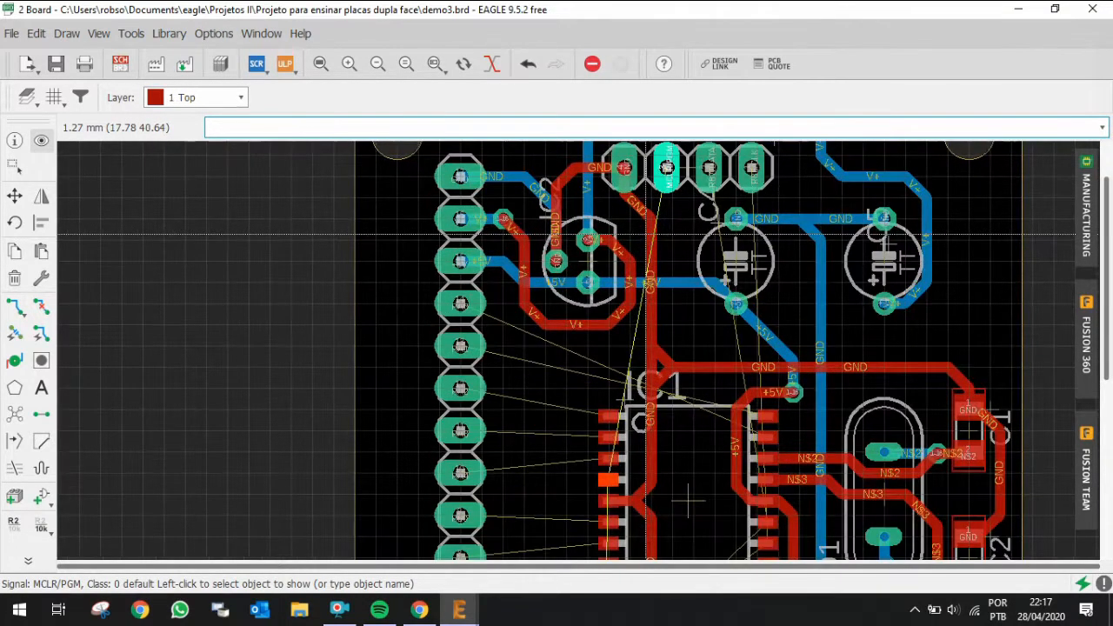
# Step: Rip up the GND track running from JP1 down to the top-left corner of IC1
pyautogui.hotkey('alt', 'r')
pyautogui.click(632, 202)
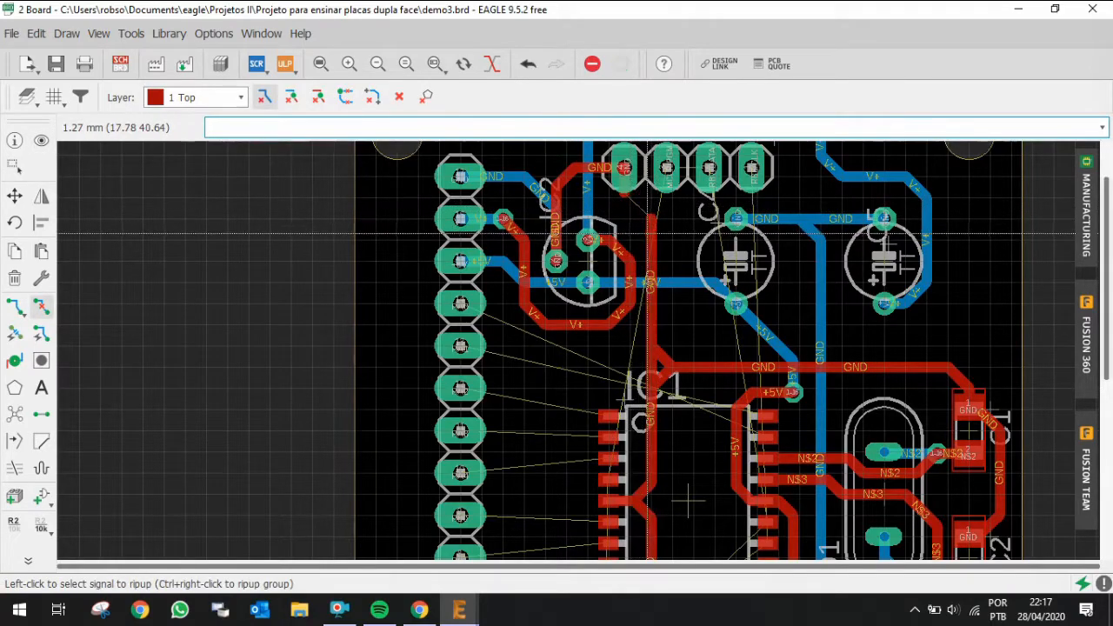
pyautogui.click(654, 360)
pyautogui.click(662, 358)
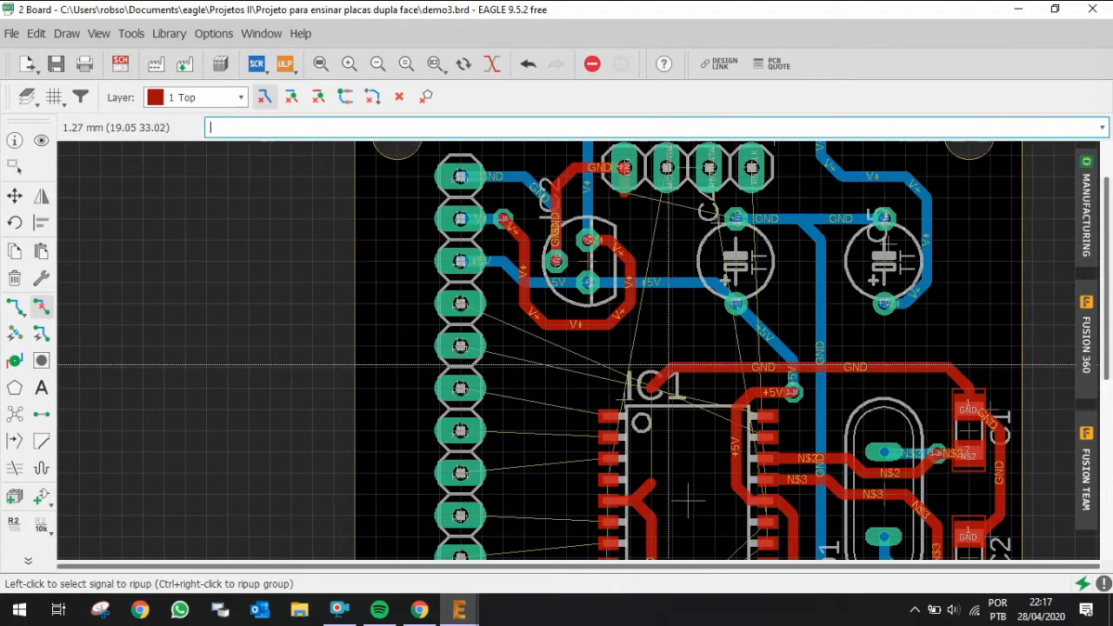
# Step: Reconnect IC1's left GND track on the top layer up to the GND track above IC1
pyautogui.hotkey('ctrl', 'r')
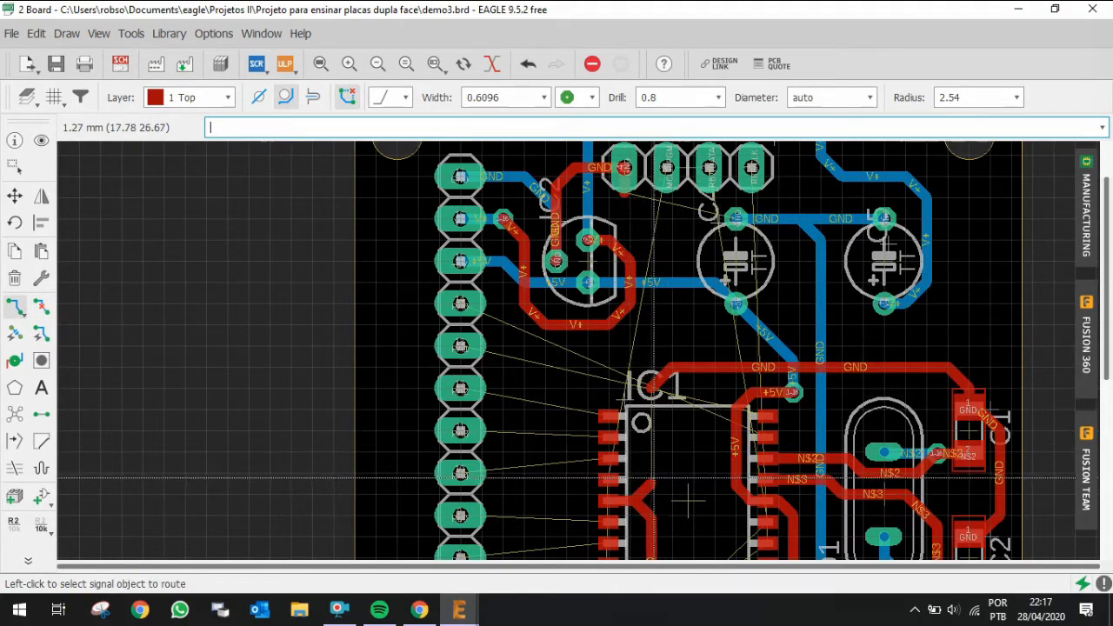
pyautogui.click(653, 473)
pyautogui.click(650, 379)
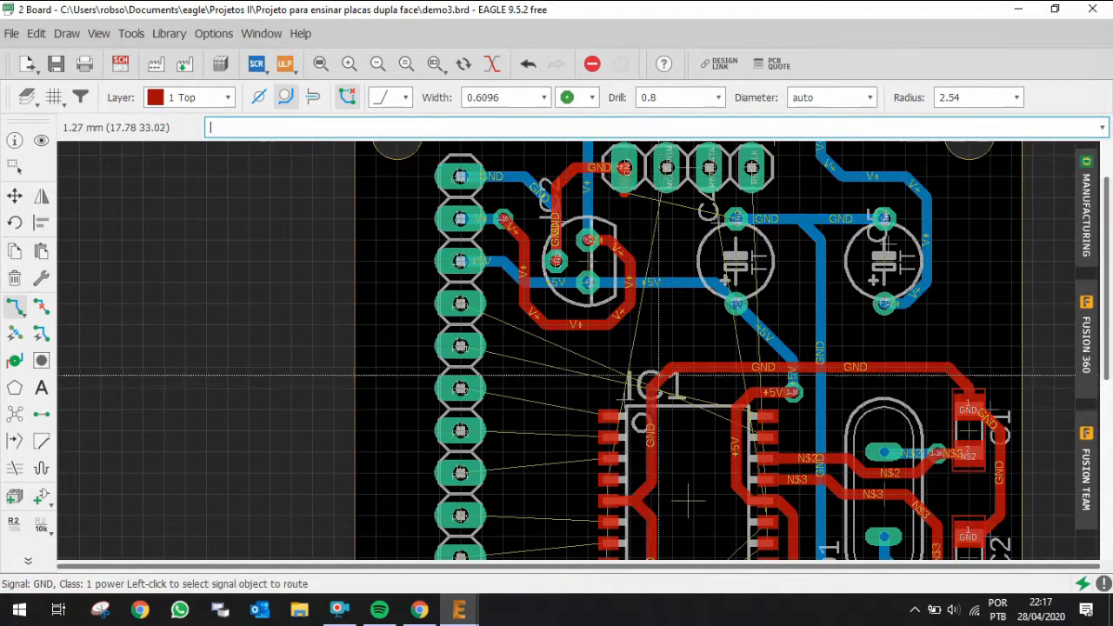
pyautogui.scroll(-2, 821, 368)
pyautogui.scroll(2, 810, 252)
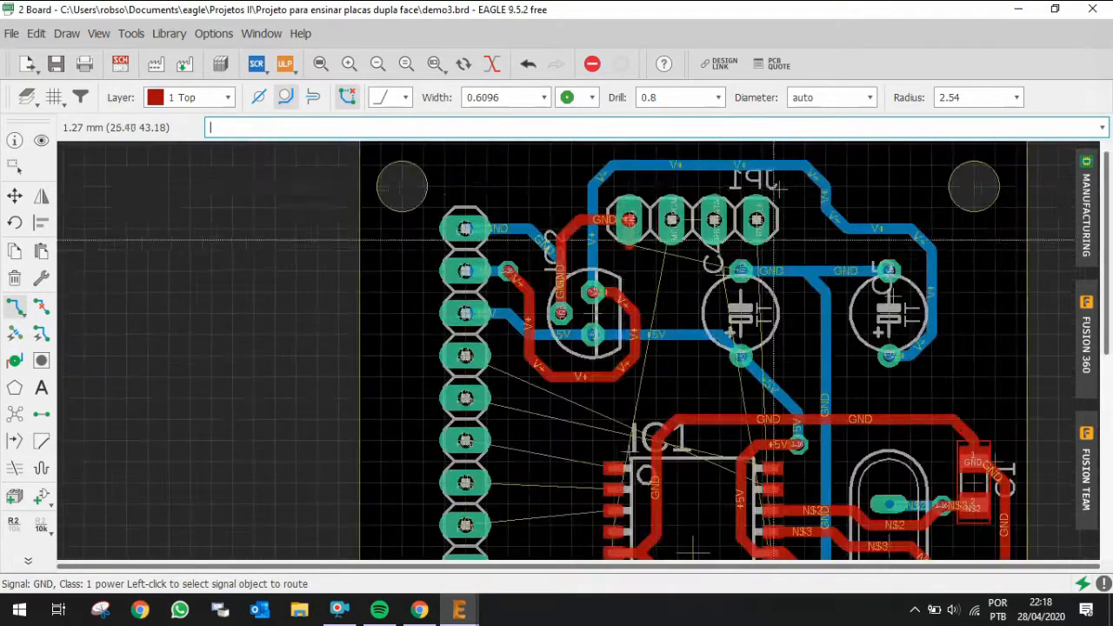
# Step: Route GND on the top layer from JP1's GND pad across the board's top edge and down to the GND track above IC1
pyautogui.click(623, 212)
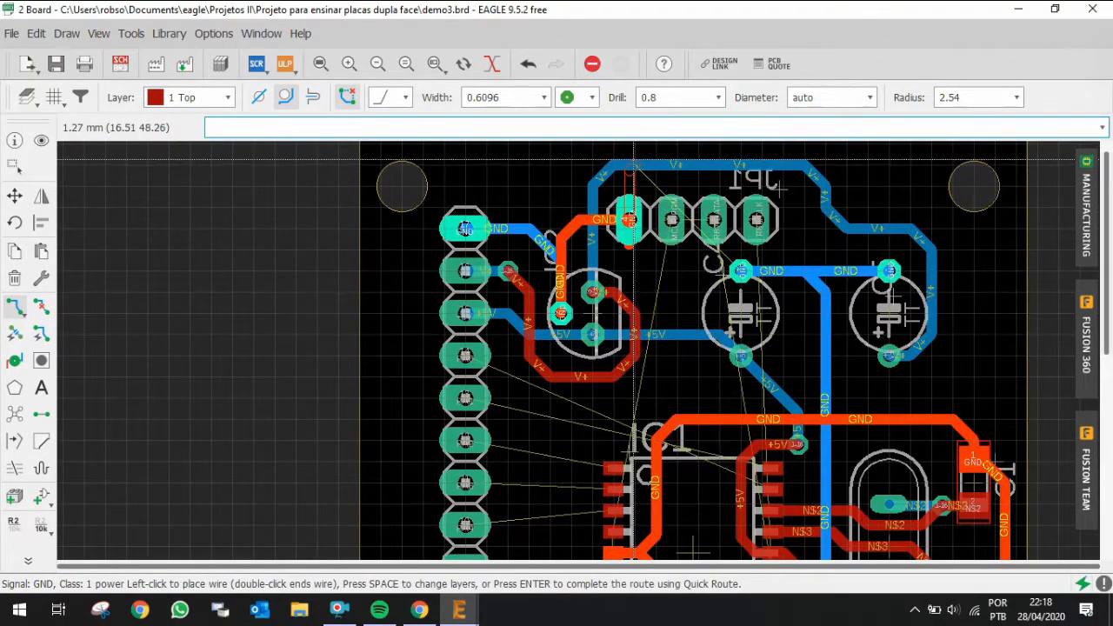
pyautogui.scroll(1, 643, 174)
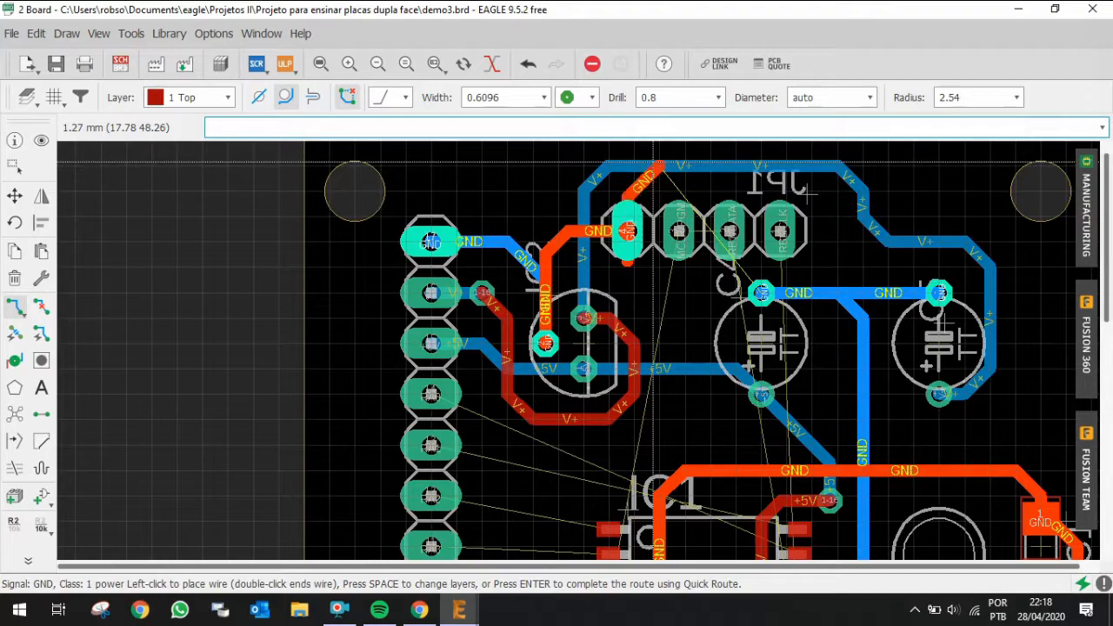
pyautogui.click(840, 190)
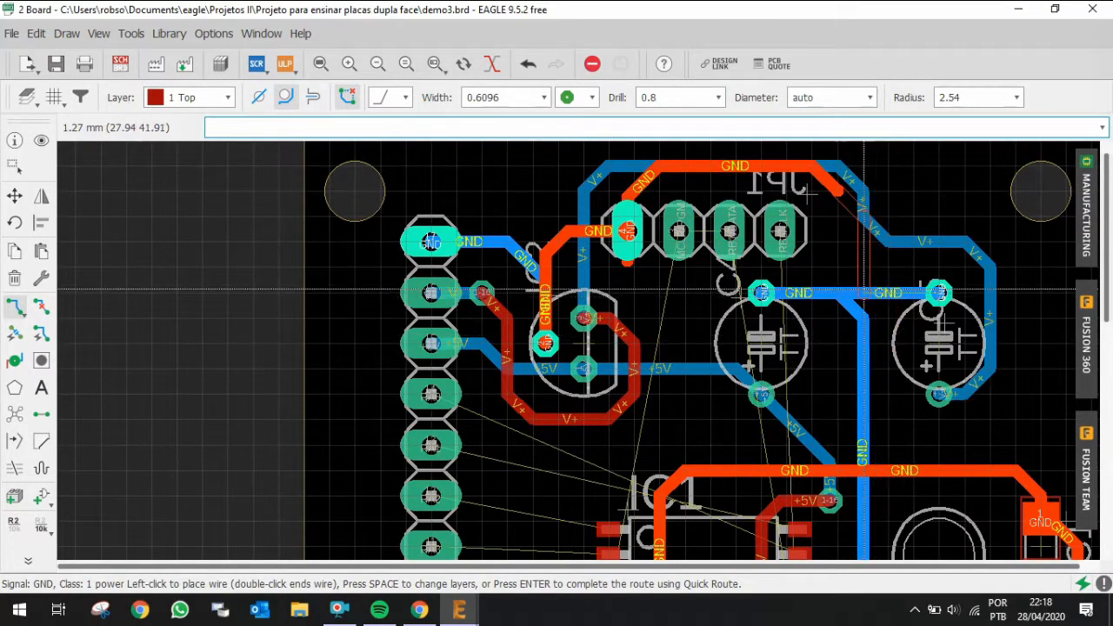
pyautogui.scroll(-5, 858, 288)
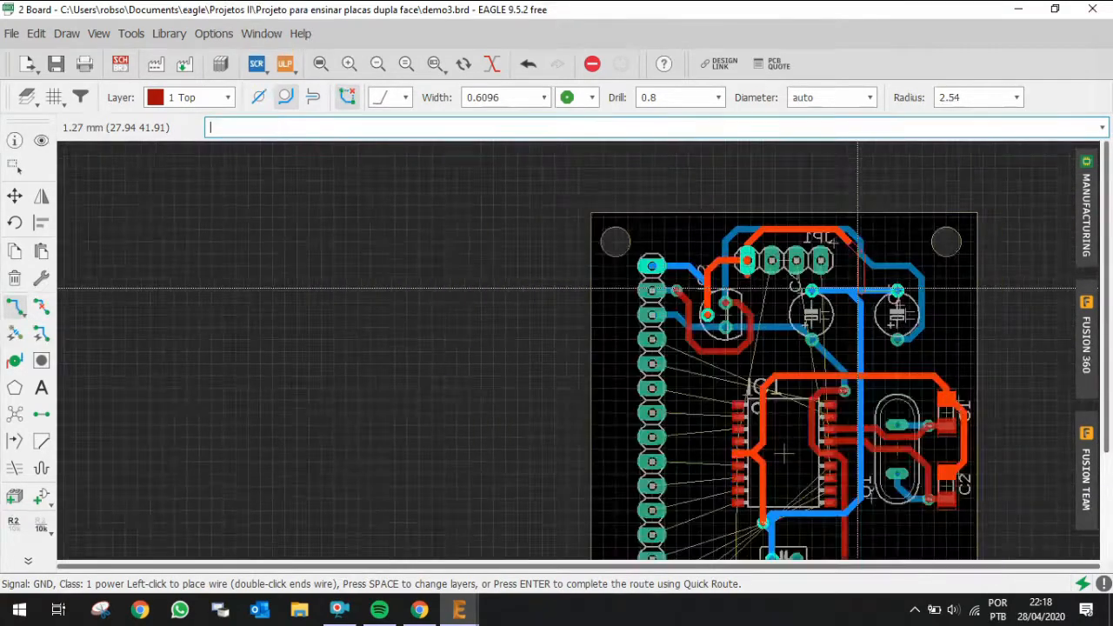
pyautogui.scroll(6, 858, 289)
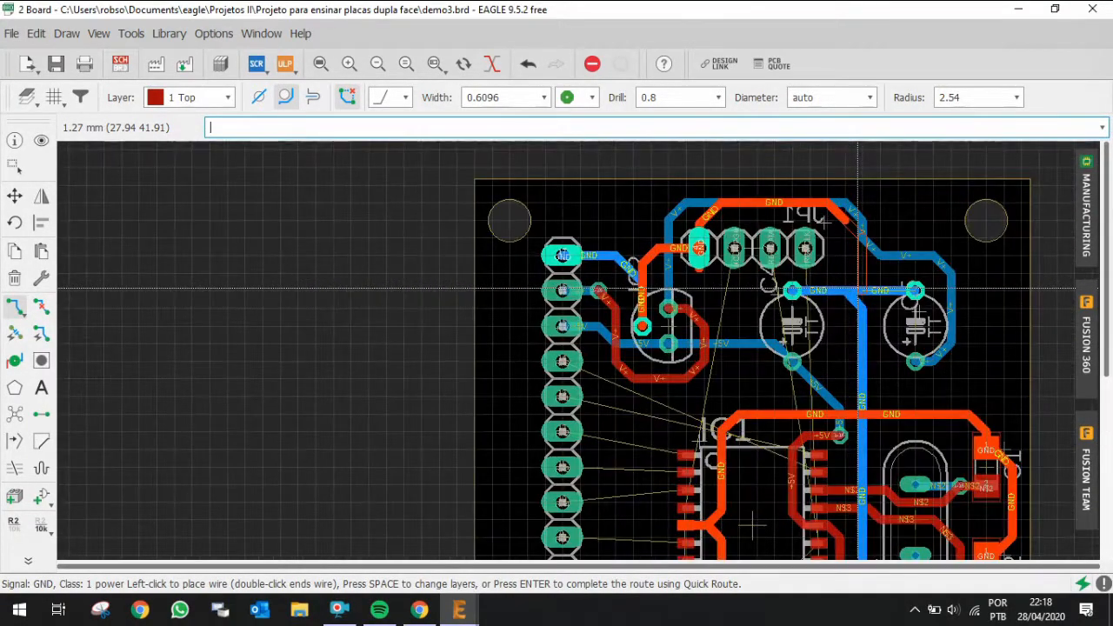
pyautogui.scroll(-3, 874, 305)
pyautogui.scroll(2, 873, 313)
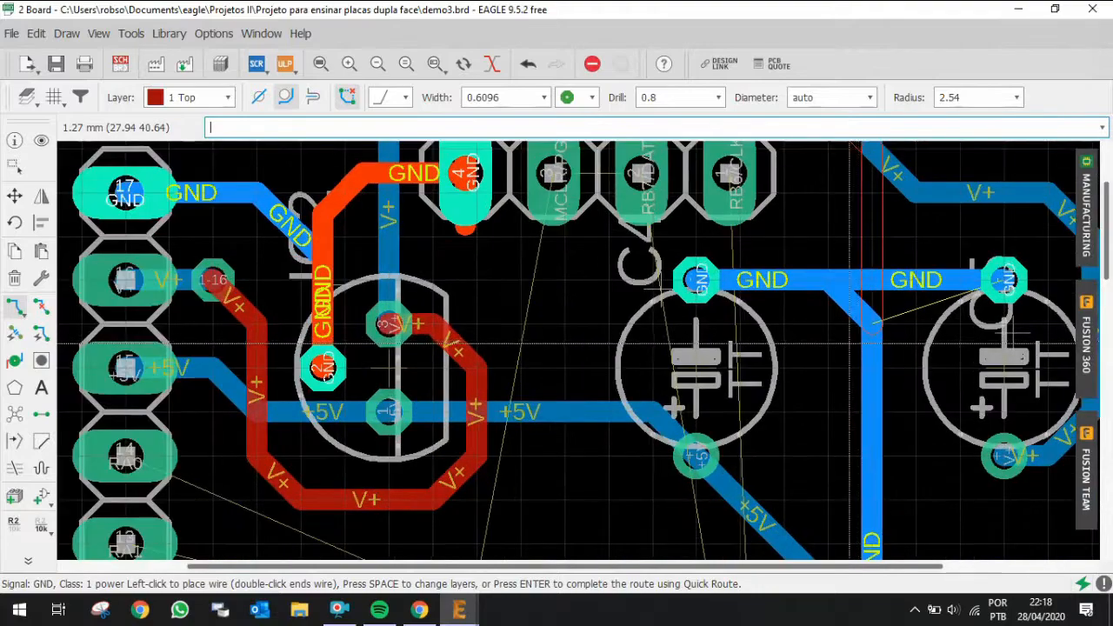
pyautogui.scroll(-3, 848, 304)
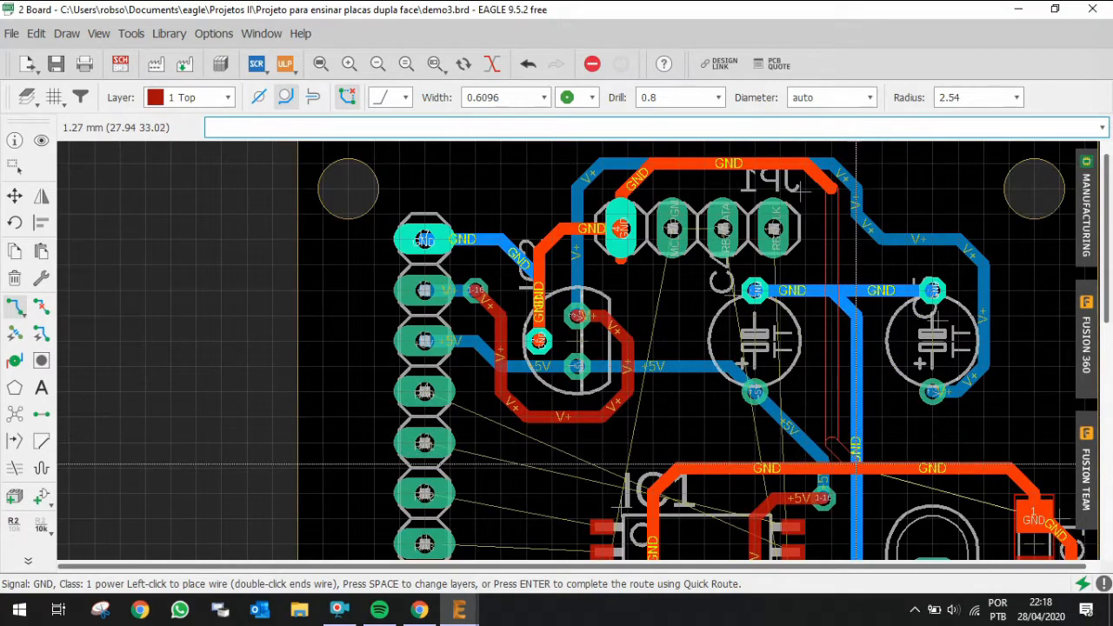
pyautogui.click(858, 468)
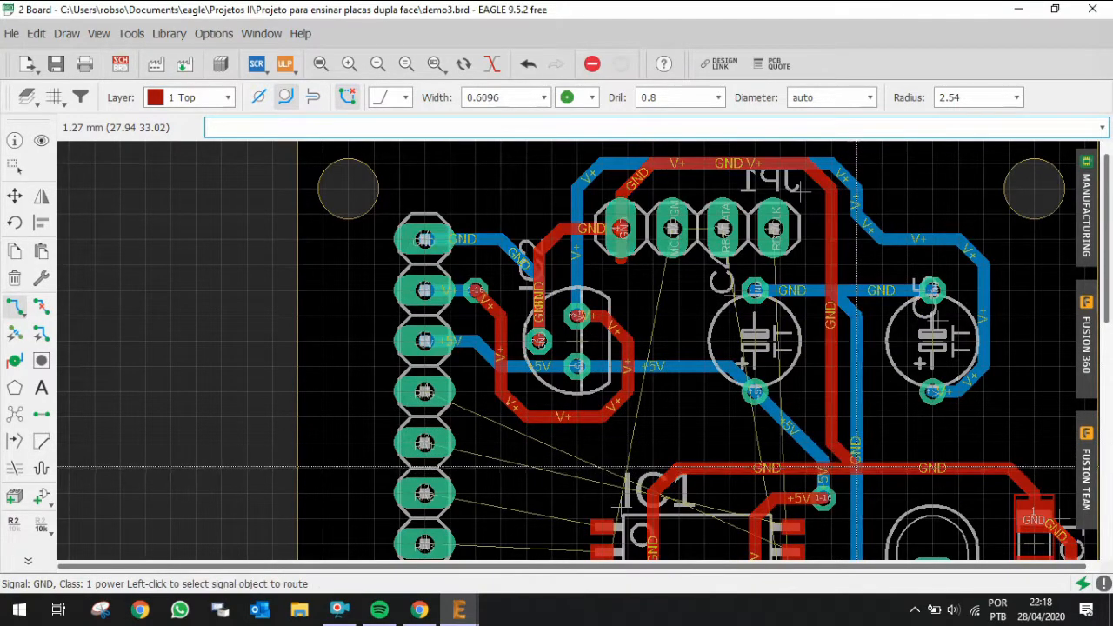
# Step: Route the MCLR/PGM signal on the top layer from IC1's pin 4 up to the MCLR/PGM pad of JP1
pyautogui.scroll(2, 857, 462)
pyautogui.scroll(-3, 855, 460)
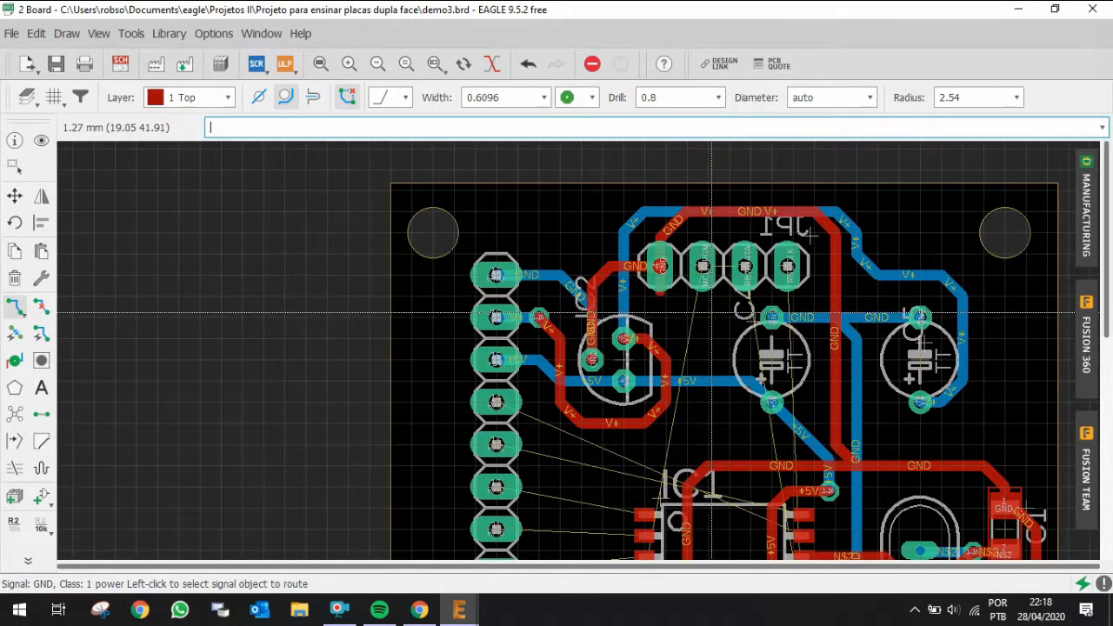
pyautogui.scroll(-2, 699, 346)
pyautogui.scroll(4, 687, 419)
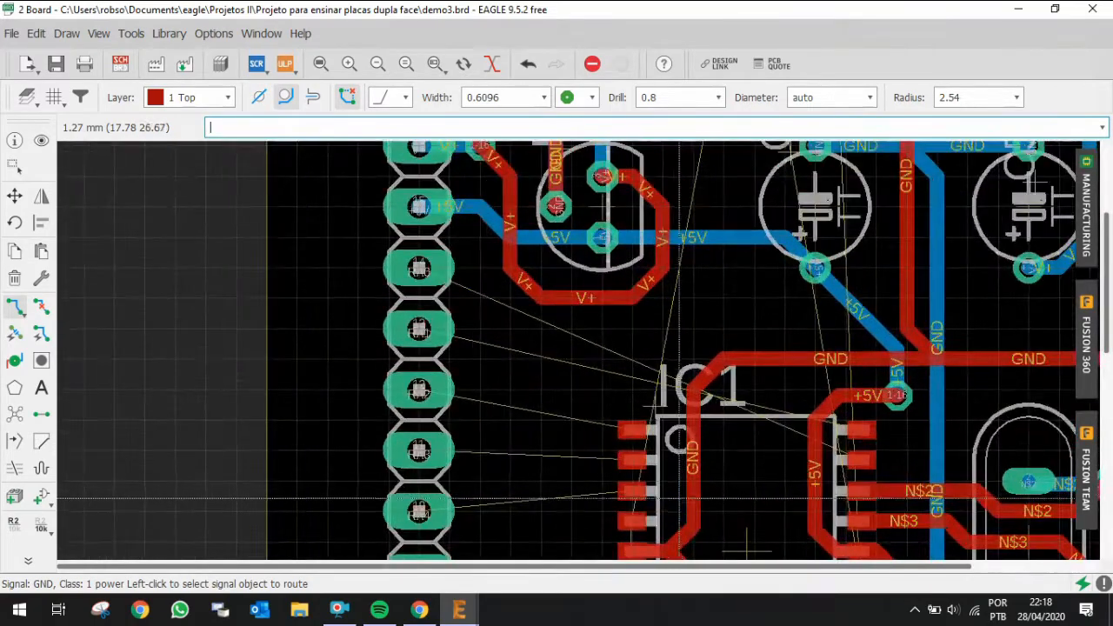
pyautogui.click(658, 522)
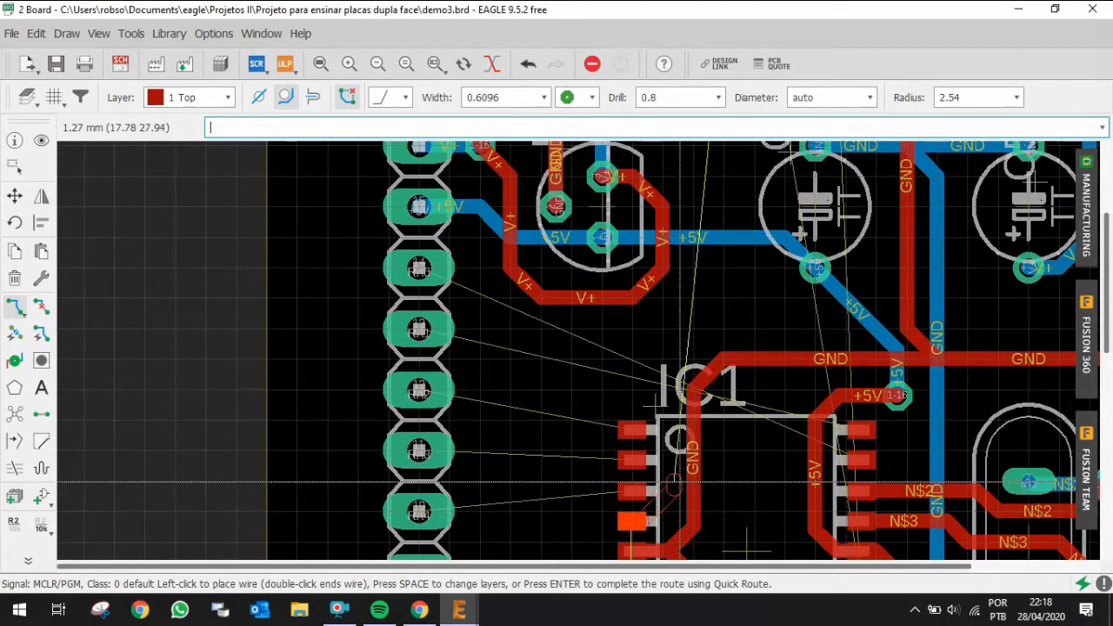
pyautogui.scroll(2, 658, 504)
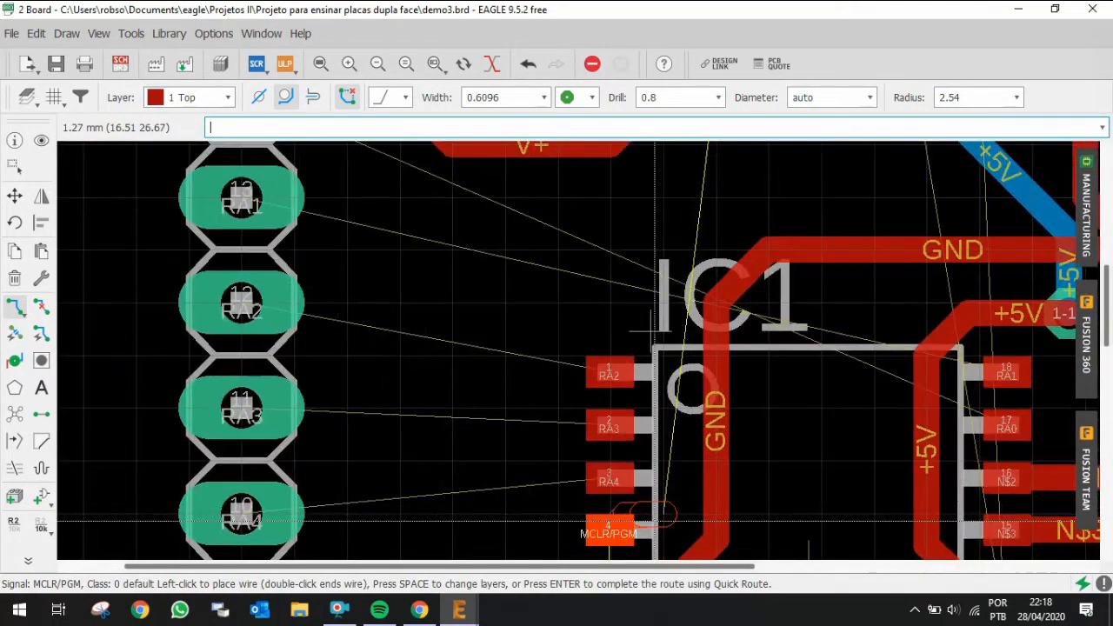
pyautogui.scroll(-2, 676, 454)
pyautogui.scroll(2, 687, 469)
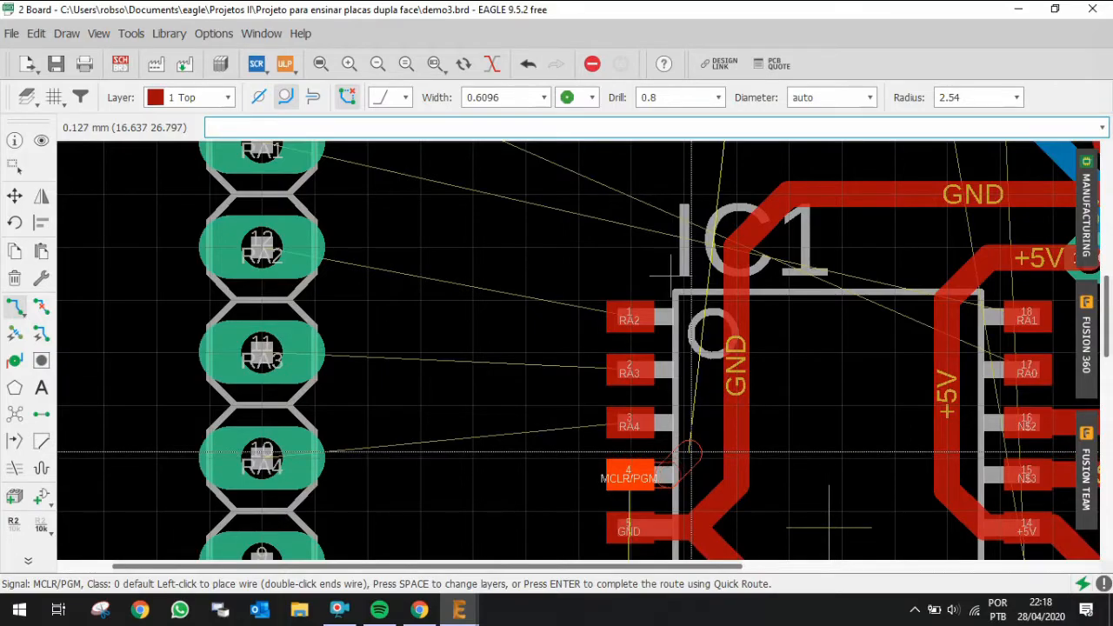
pyautogui.scroll(-4, 699, 382)
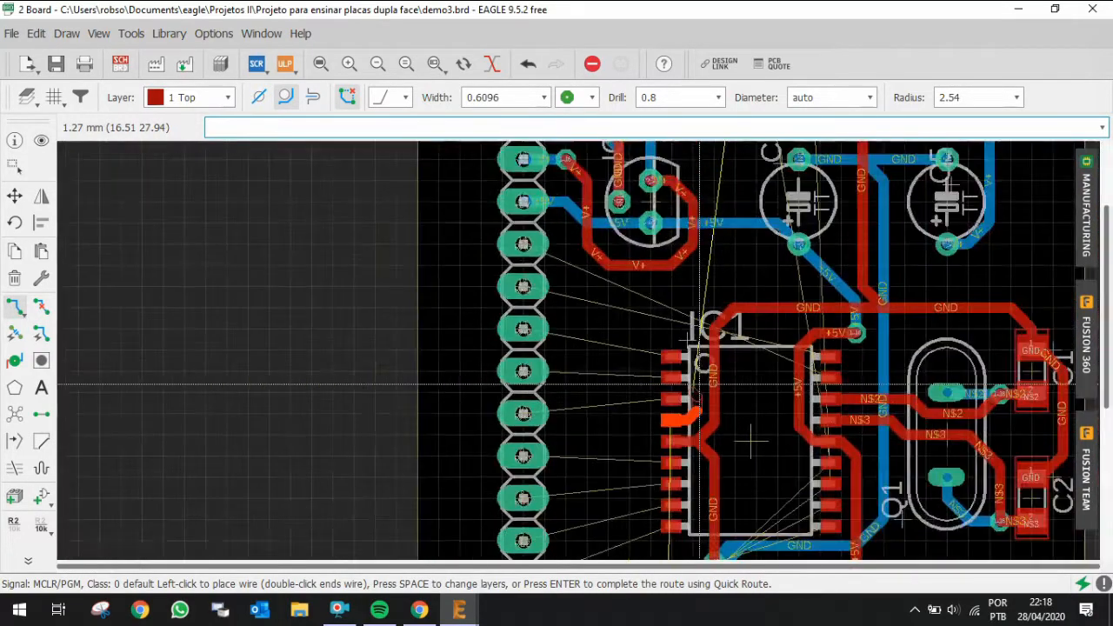
pyautogui.scroll(2, 714, 308)
pyautogui.scroll(3, 714, 308)
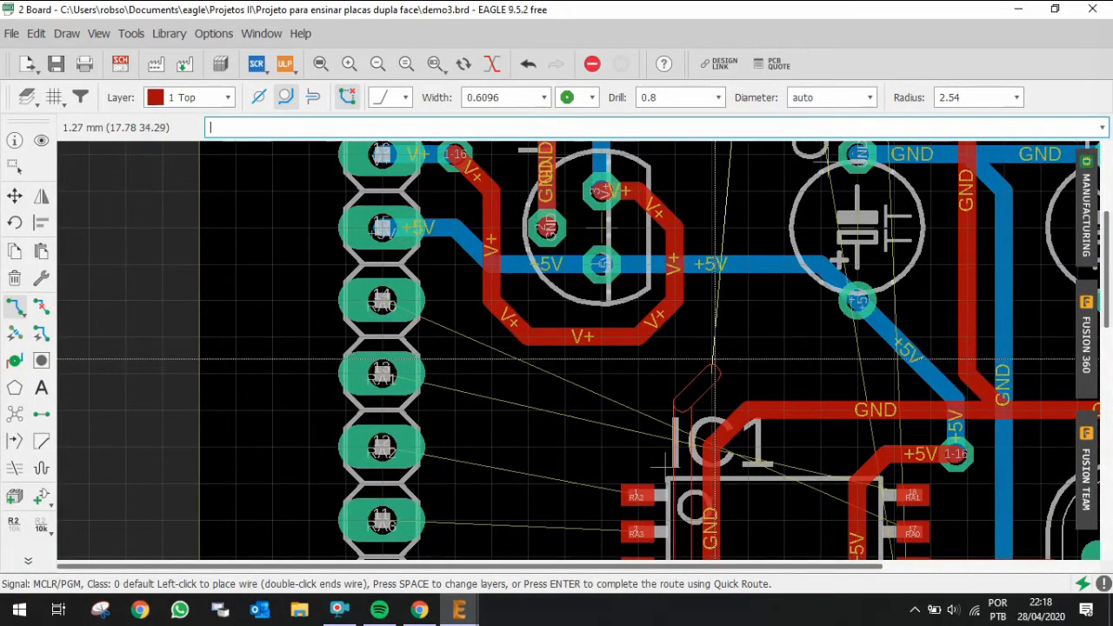
pyautogui.scroll(-3, 713, 342)
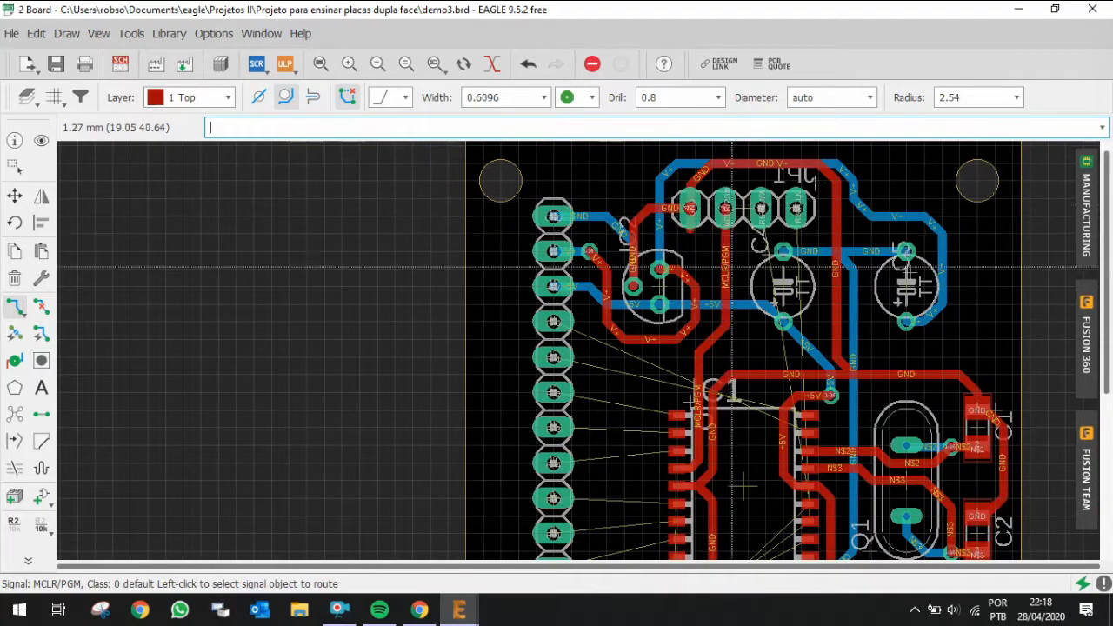
pyautogui.scroll(-2, 734, 296)
pyautogui.scroll(3, 786, 336)
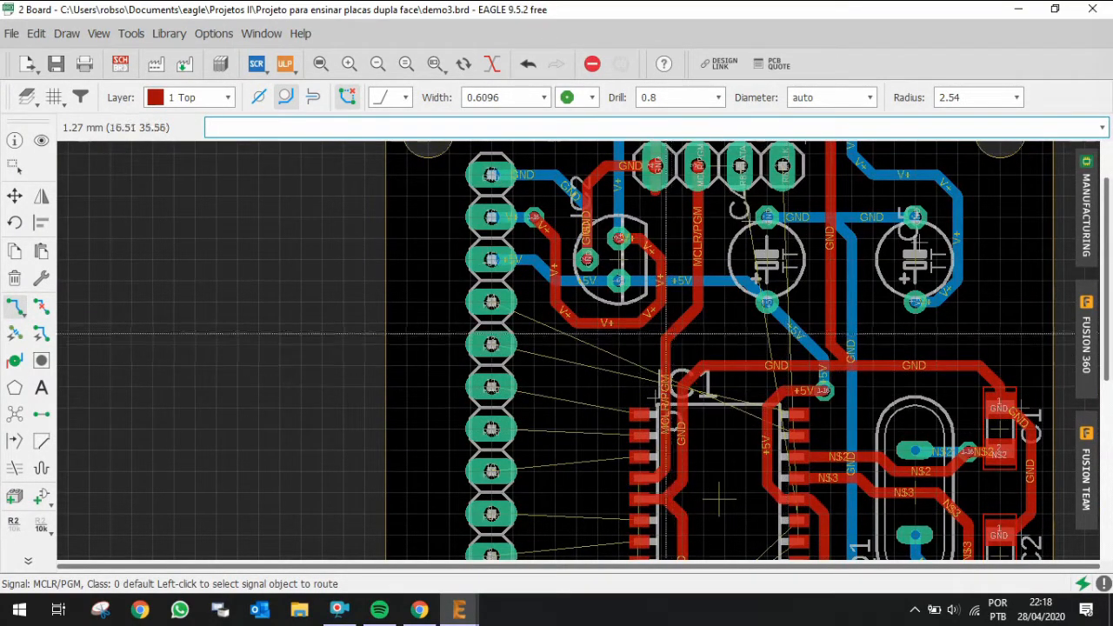
pyautogui.scroll(2, 688, 172)
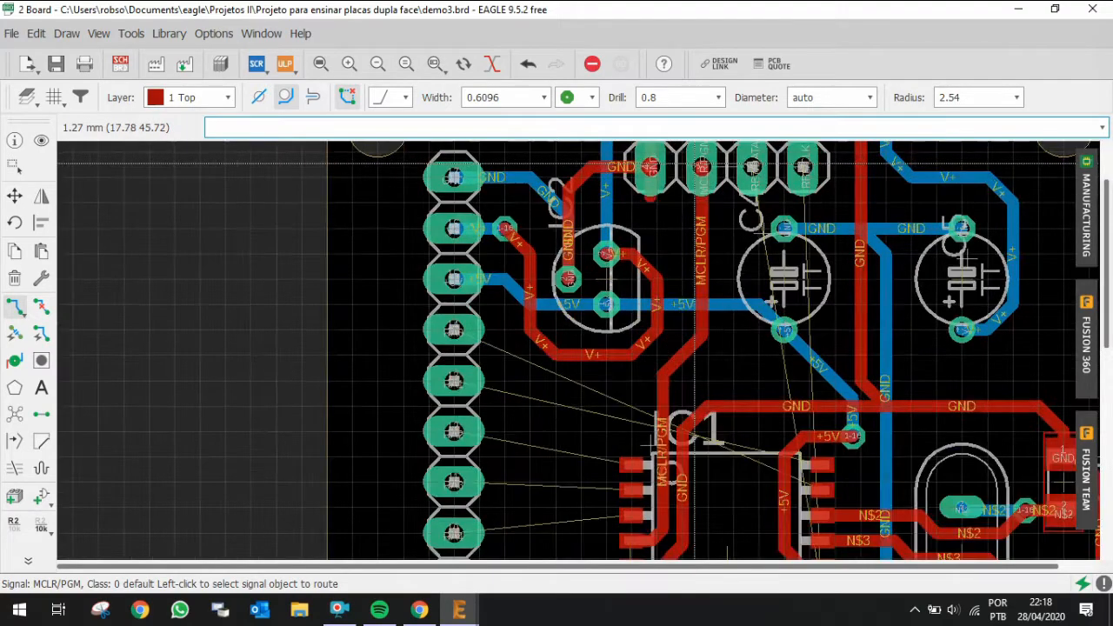
pyautogui.click(41, 306)
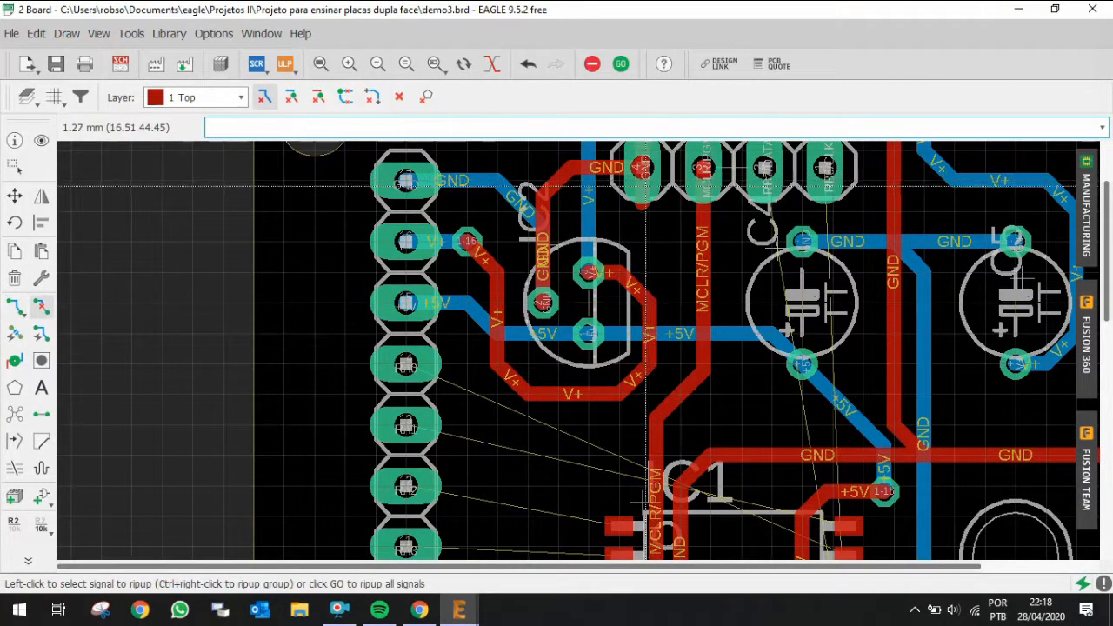
pyautogui.scroll(-4, 642, 191)
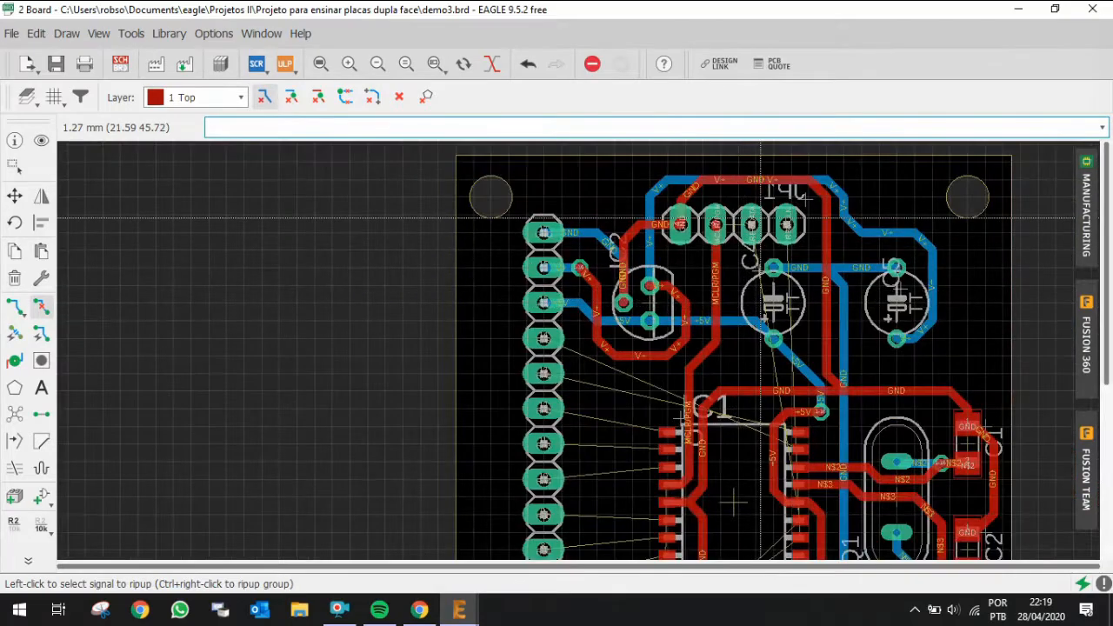
pyautogui.scroll(4, 759, 217)
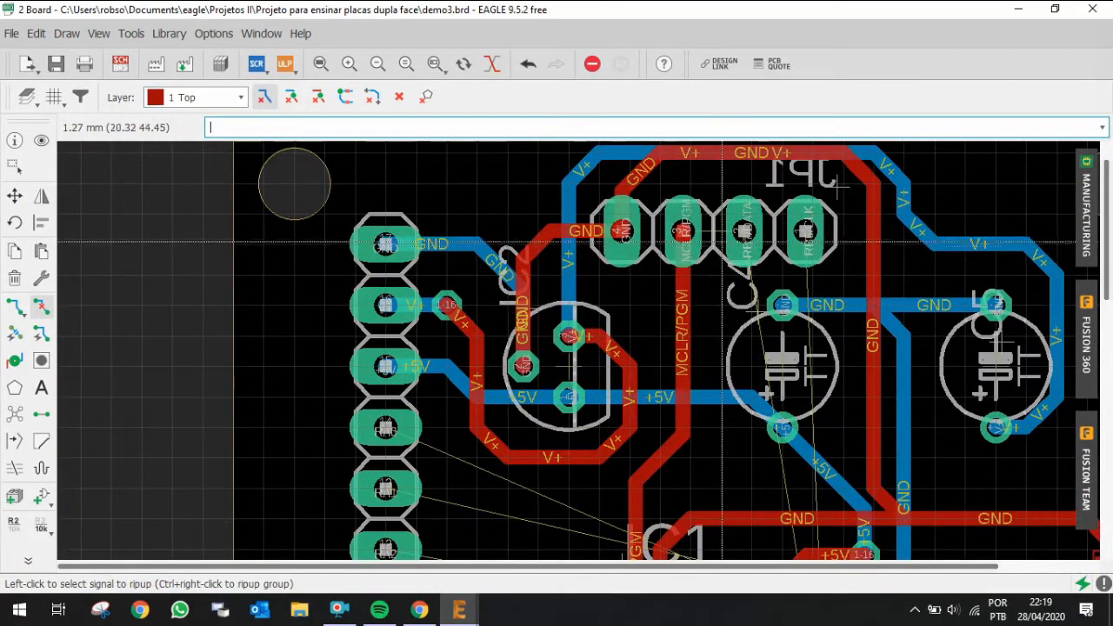
pyautogui.scroll(-2, 753, 261)
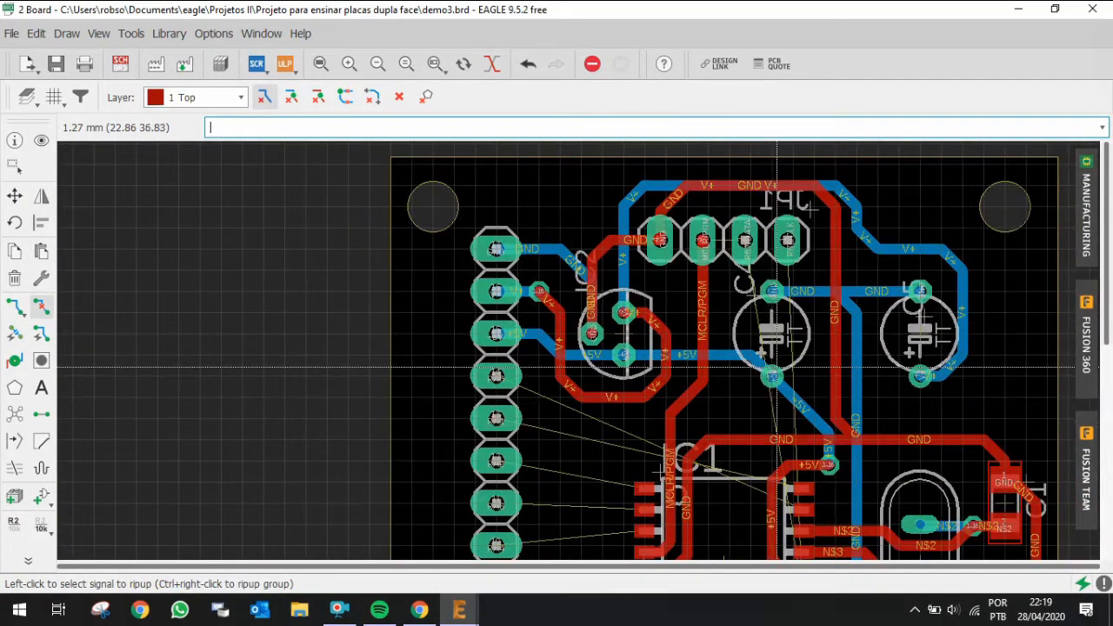
# Step: Highlight the GND signal to check how it is routed around IC1 and C3
pyautogui.click(41, 140)
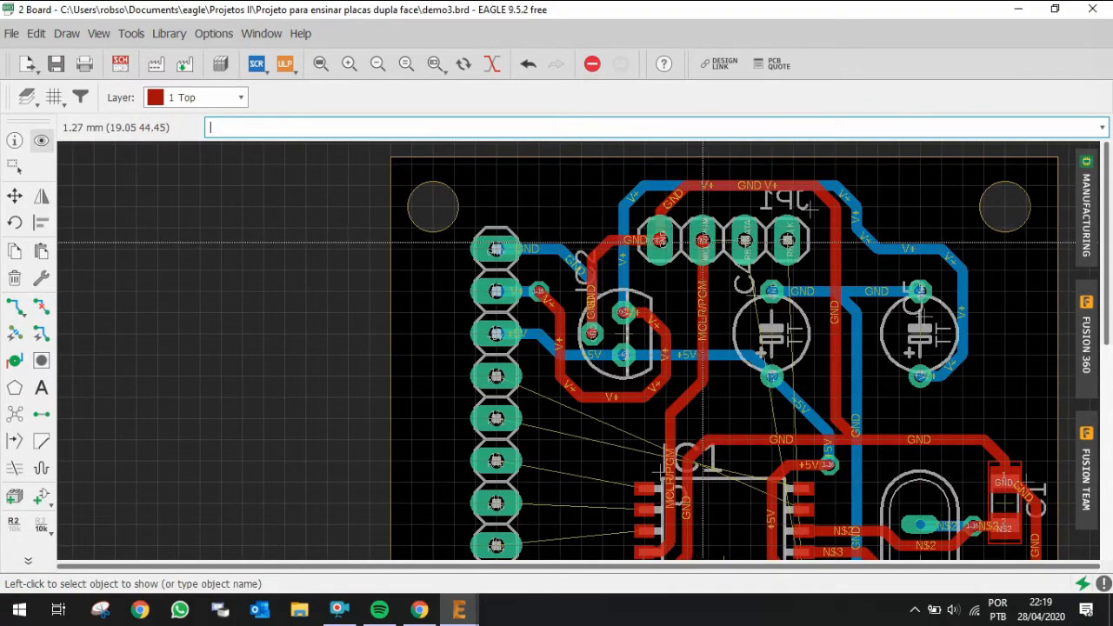
pyautogui.scroll(-3, 732, 239)
pyautogui.scroll(2, 738, 243)
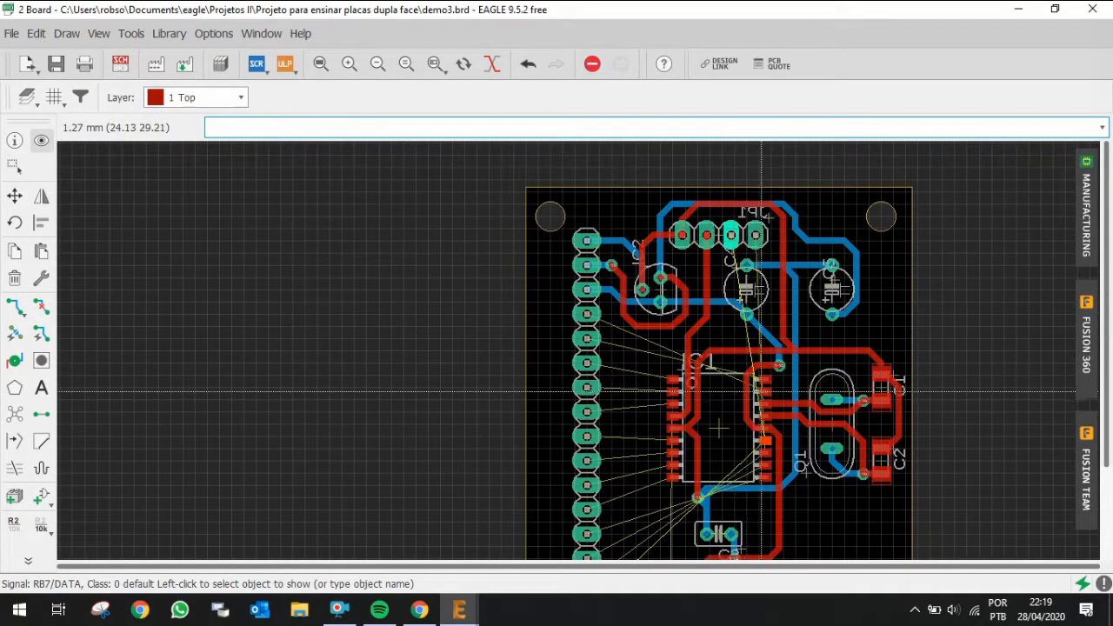
pyautogui.scroll(2, 780, 412)
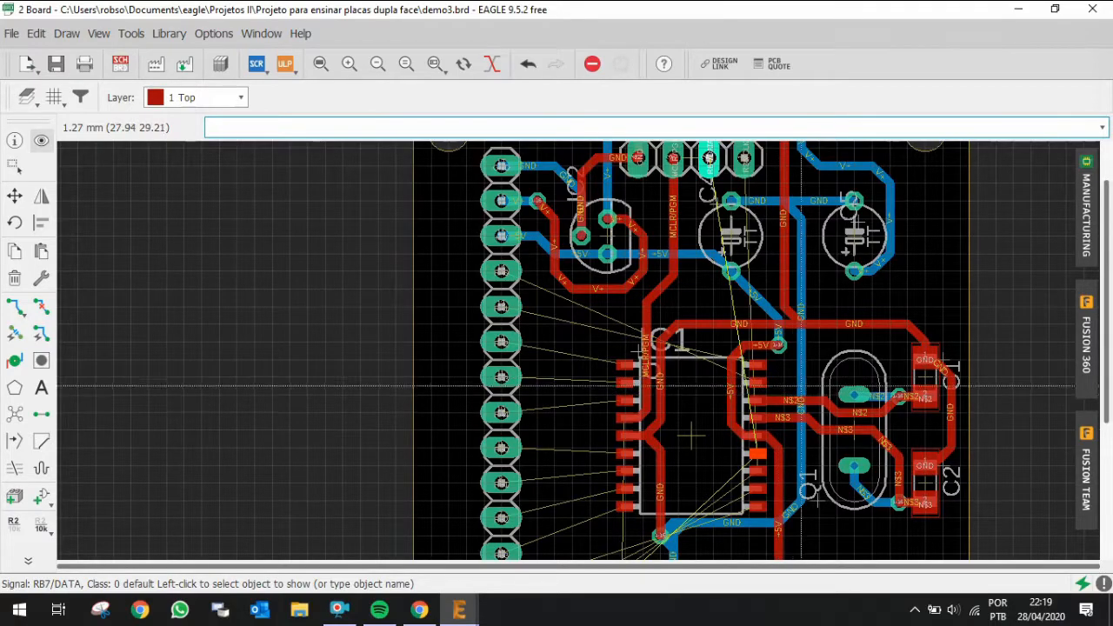
pyautogui.scroll(-2, 781, 400)
pyautogui.scroll(1, 782, 432)
pyautogui.scroll(1, 767, 429)
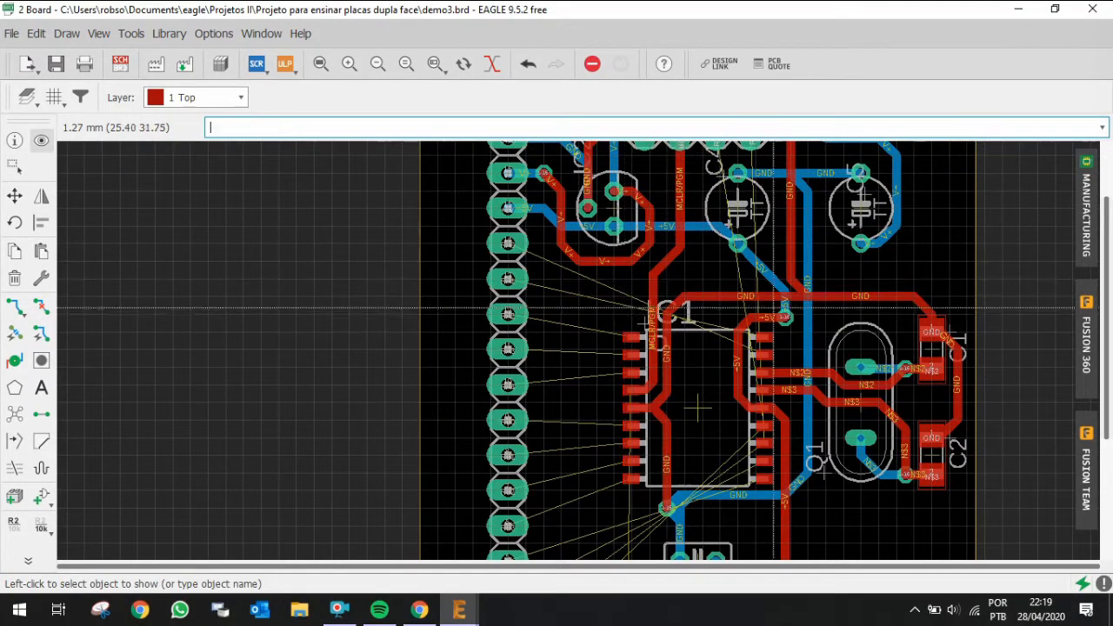
pyautogui.click(721, 299)
pyautogui.scroll(-2, 843, 426)
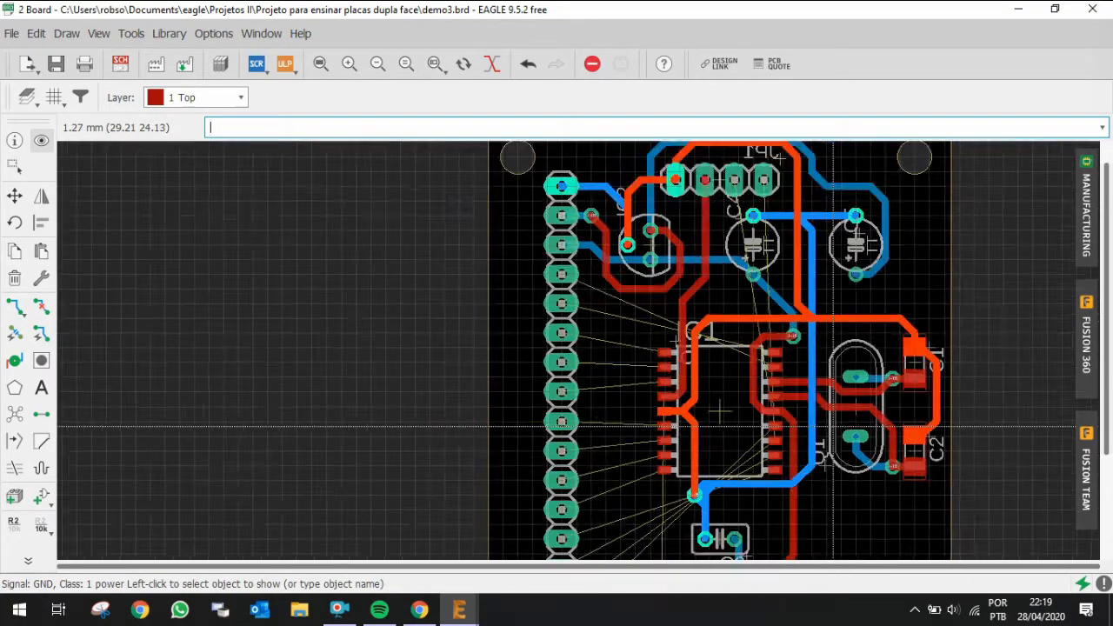
pyautogui.scroll(1, 843, 426)
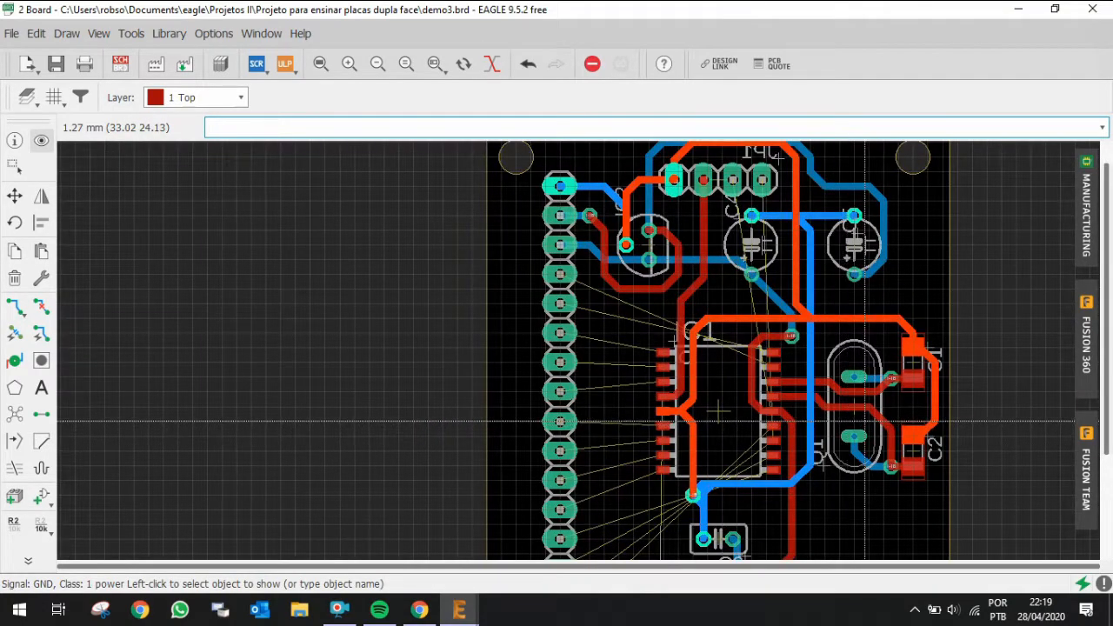
pyautogui.scroll(-2, 882, 383)
pyautogui.scroll(3, 882, 382)
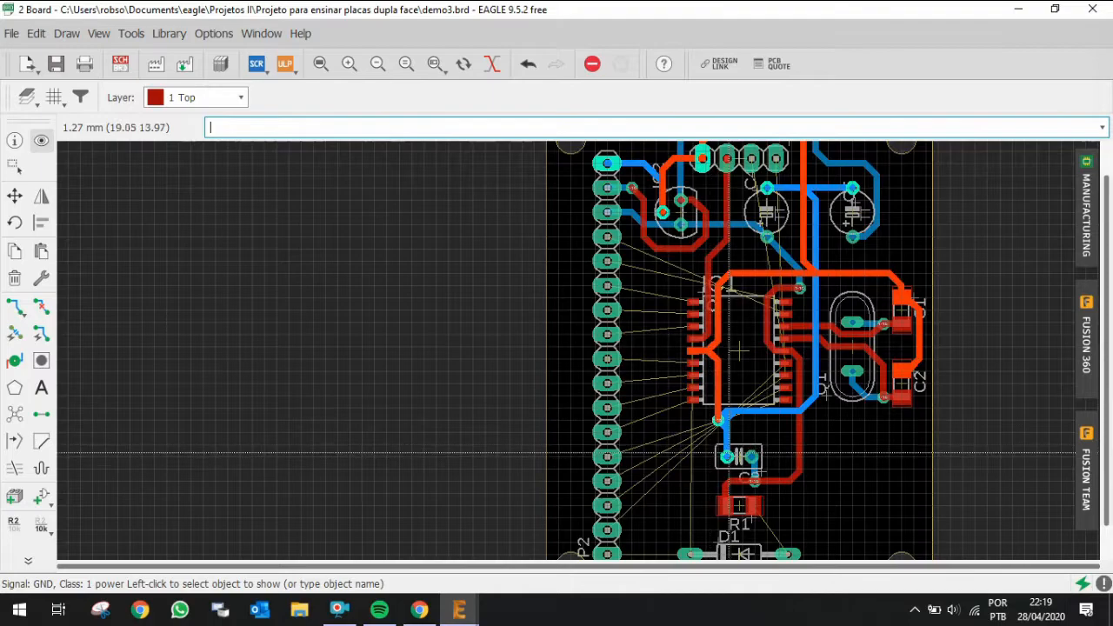
pyautogui.scroll(3, 731, 465)
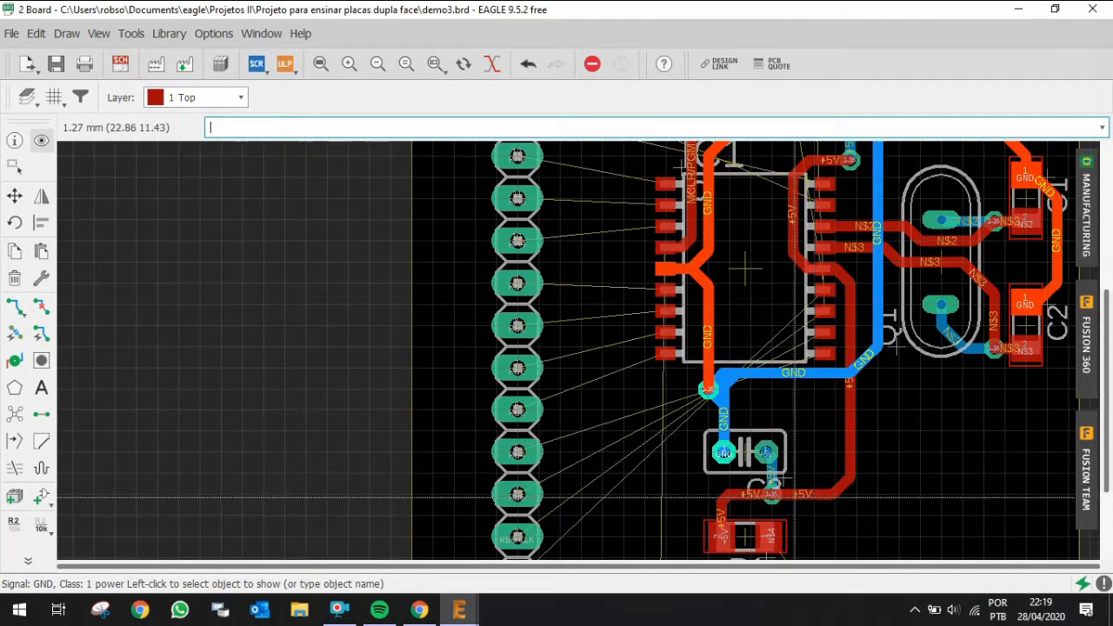
# Step: Rip up the +5V tracks running between C3 and R1 below IC1
pyautogui.hotkey('alt', 'r')
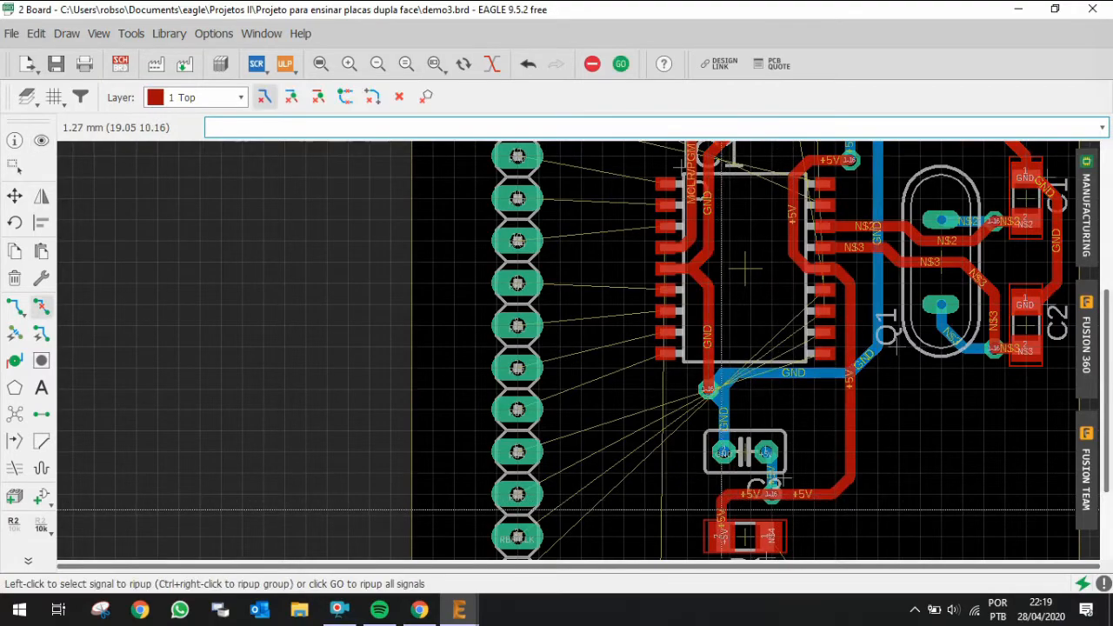
pyautogui.click(721, 511)
pyautogui.click(798, 494)
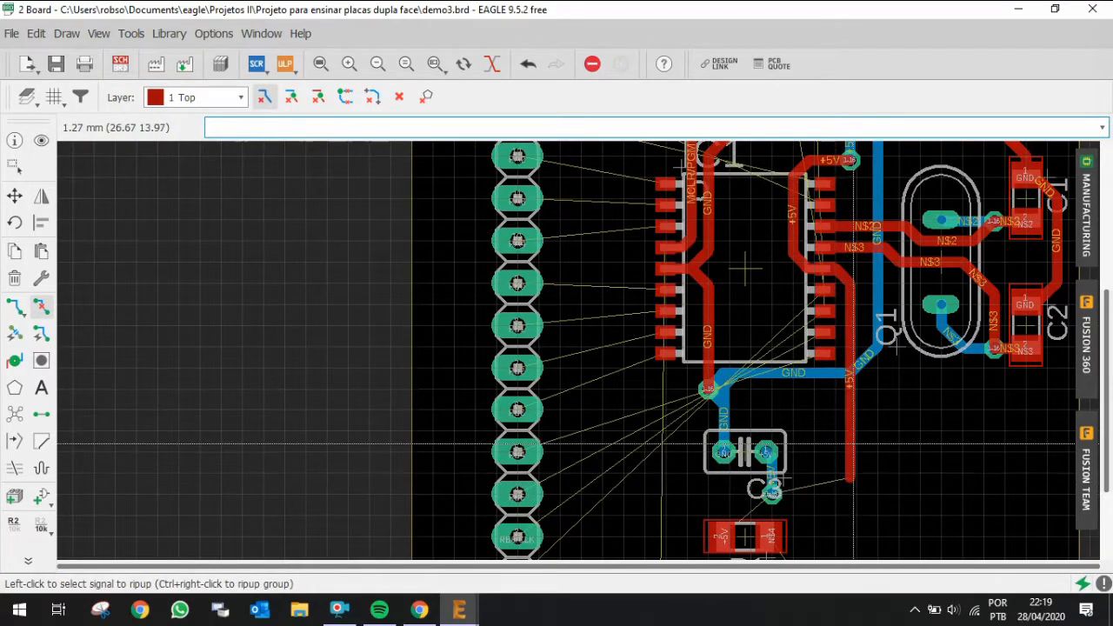
# Step: Reroute +5V on the top layer from IC1's right side down around C3 to R1 and C3's +5V pad
pyautogui.hotkey('alt', 'r')
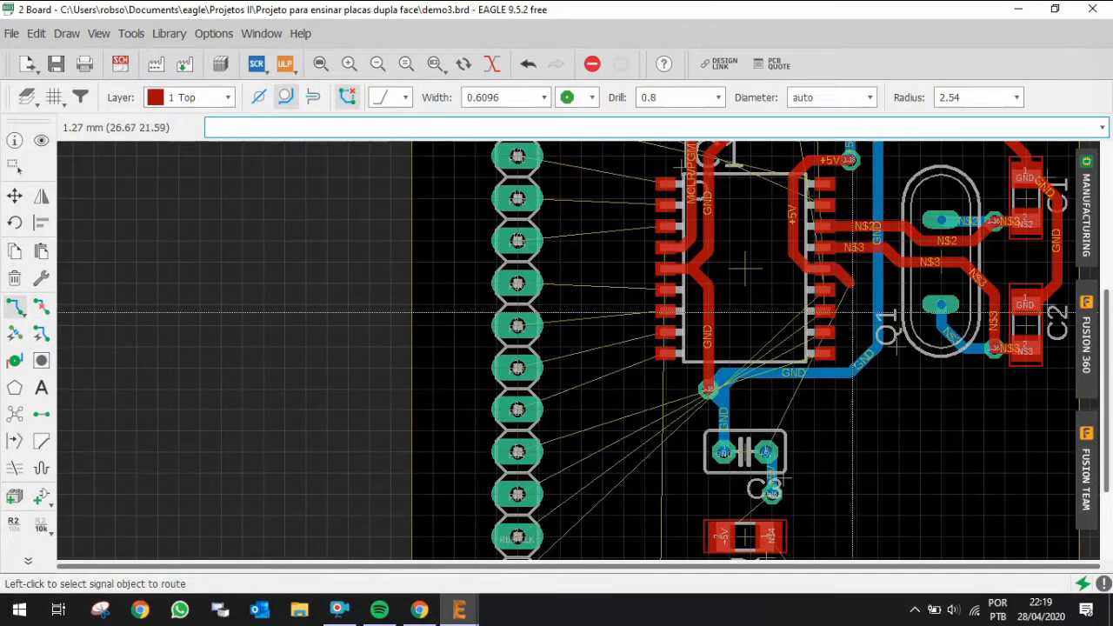
pyautogui.click(849, 285)
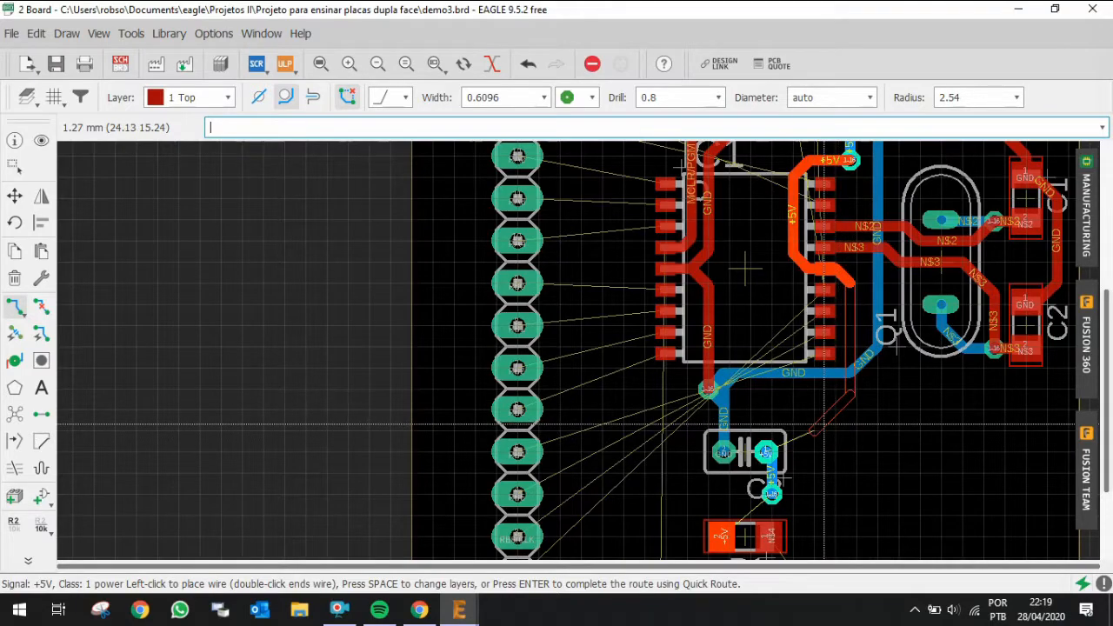
pyautogui.click(833, 409)
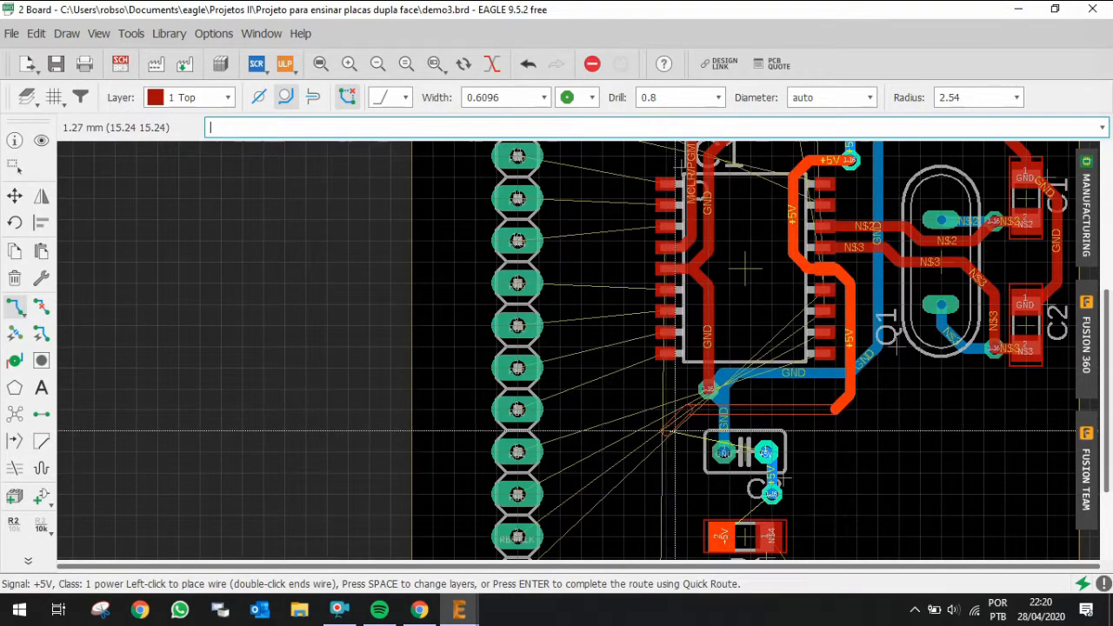
pyautogui.click(674, 430)
pyautogui.click(691, 537)
pyautogui.click(726, 538)
pyautogui.click(724, 530)
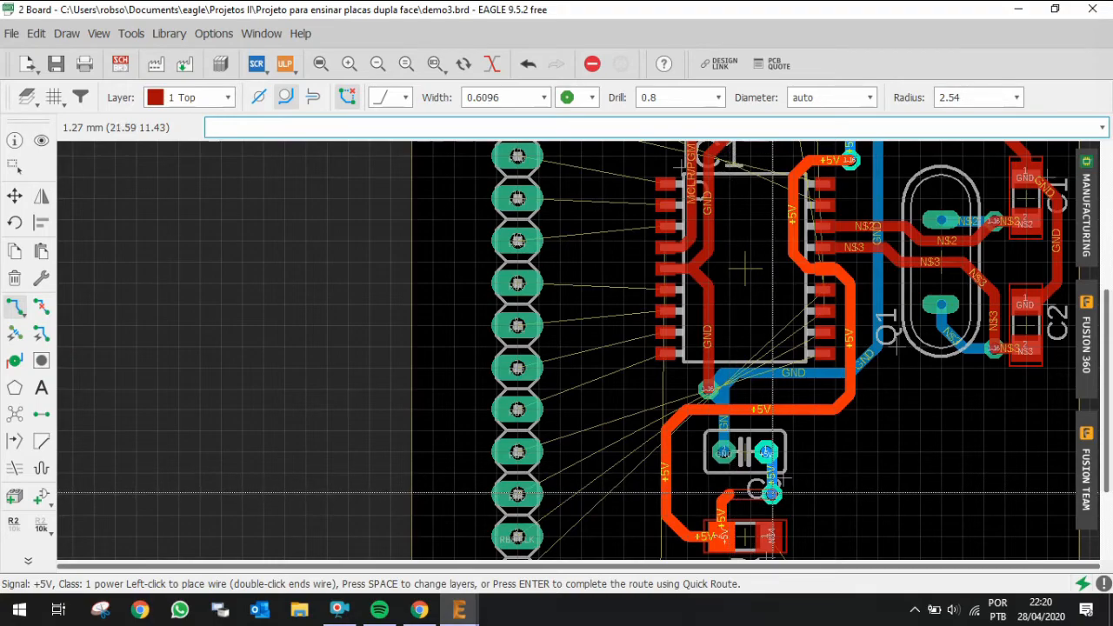
pyautogui.click(771, 494)
pyautogui.scroll(-1, 860, 505)
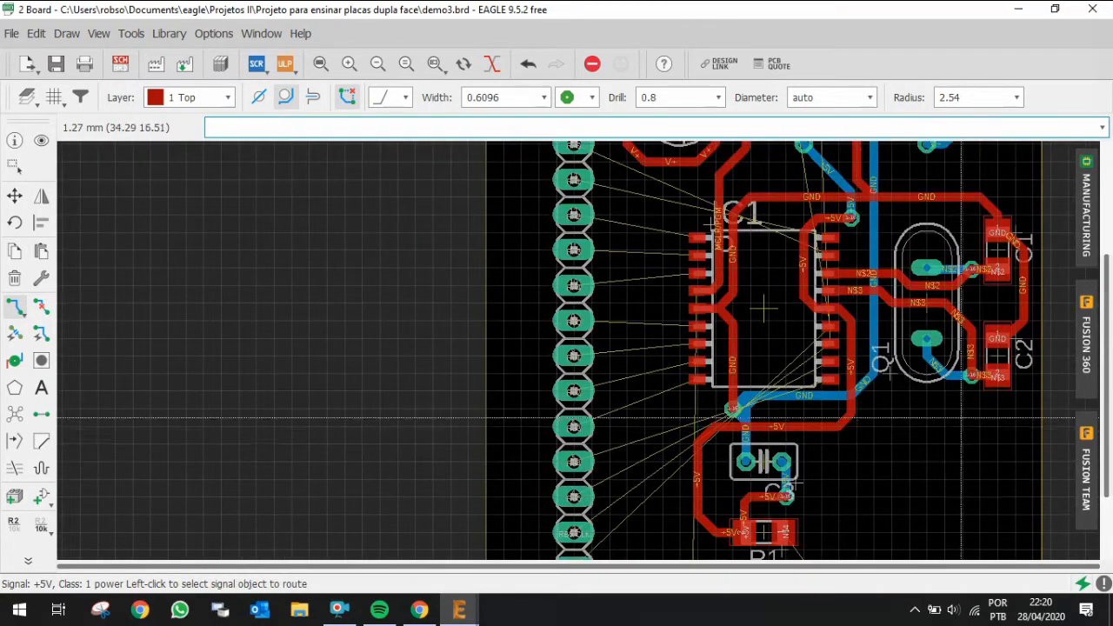
pyautogui.scroll(1, 961, 418)
pyautogui.scroll(-1, 878, 423)
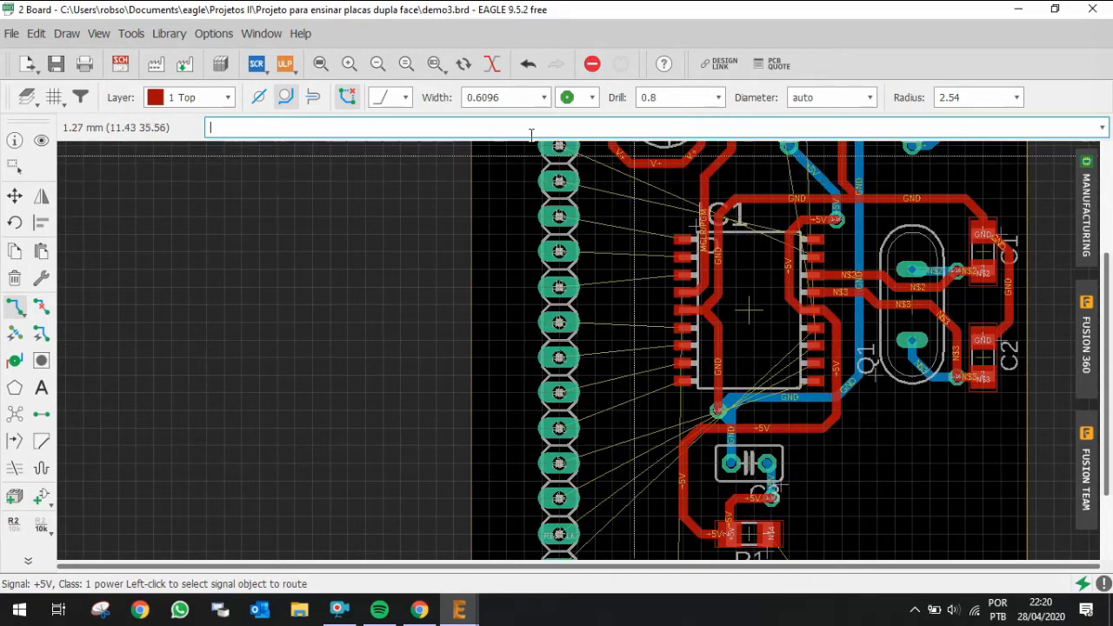
# Step: Highlight GND and rip up the GND track linking IC1's left GND pin to the track above IC1
pyautogui.click(42, 141)
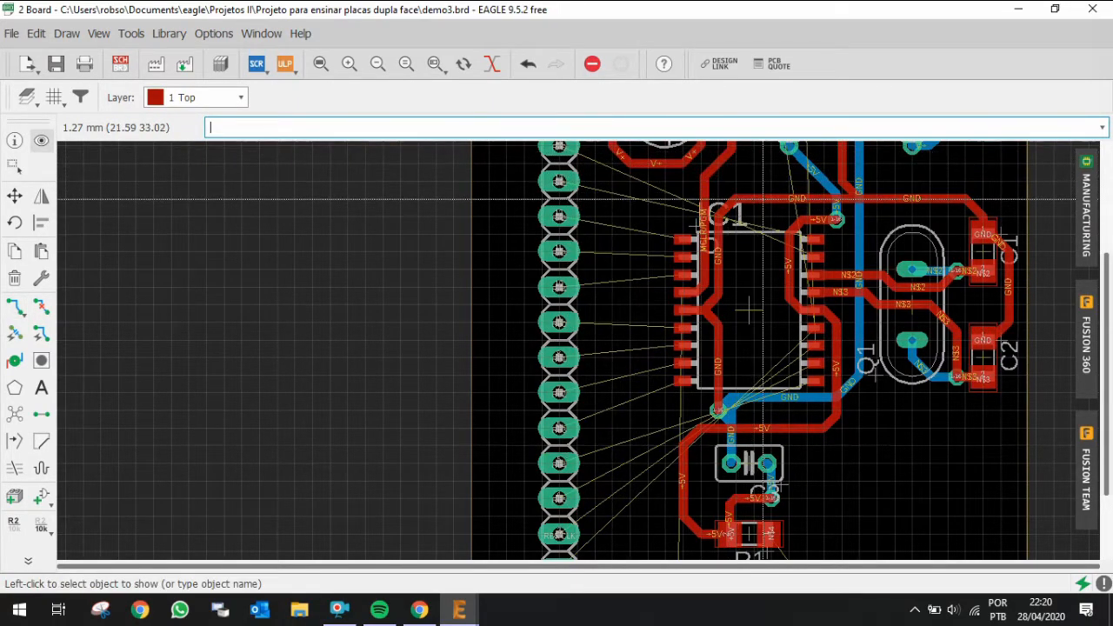
pyautogui.click(762, 199)
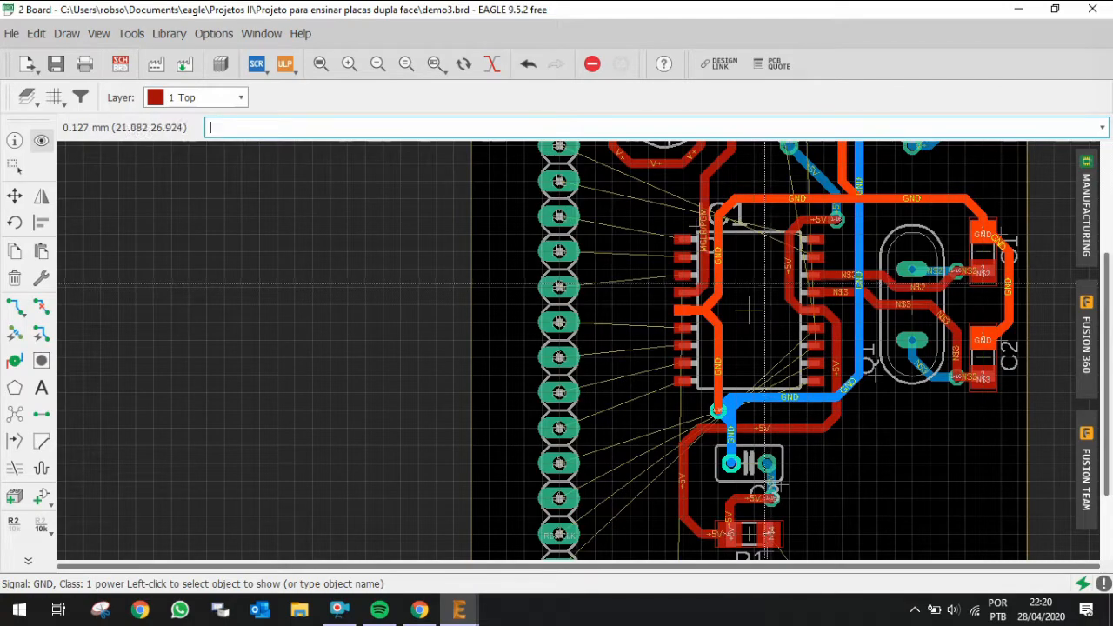
pyautogui.click(41, 306)
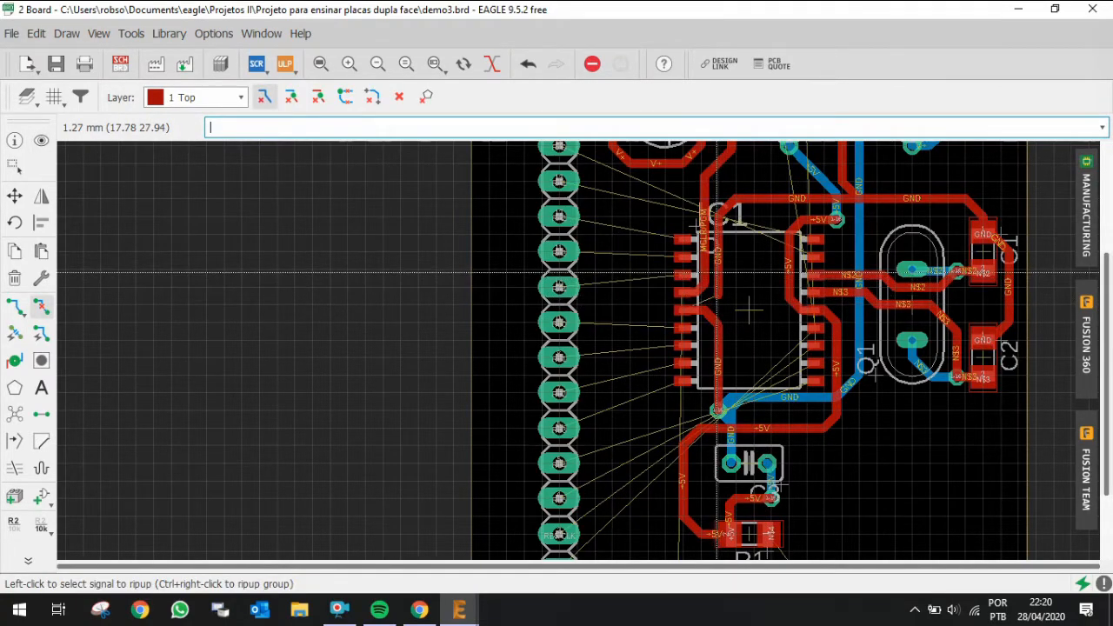
pyautogui.click(762, 200)
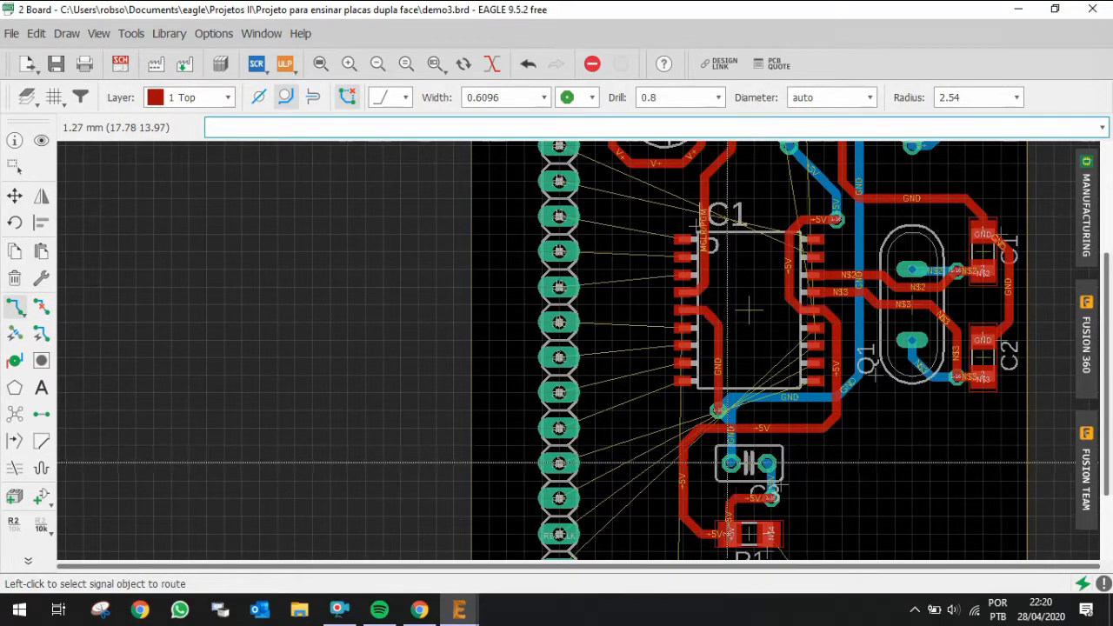
# Step: Route GND on the top layer from C3's GND pad, below C3 and across to C2's GND pad
pyautogui.click(730, 465)
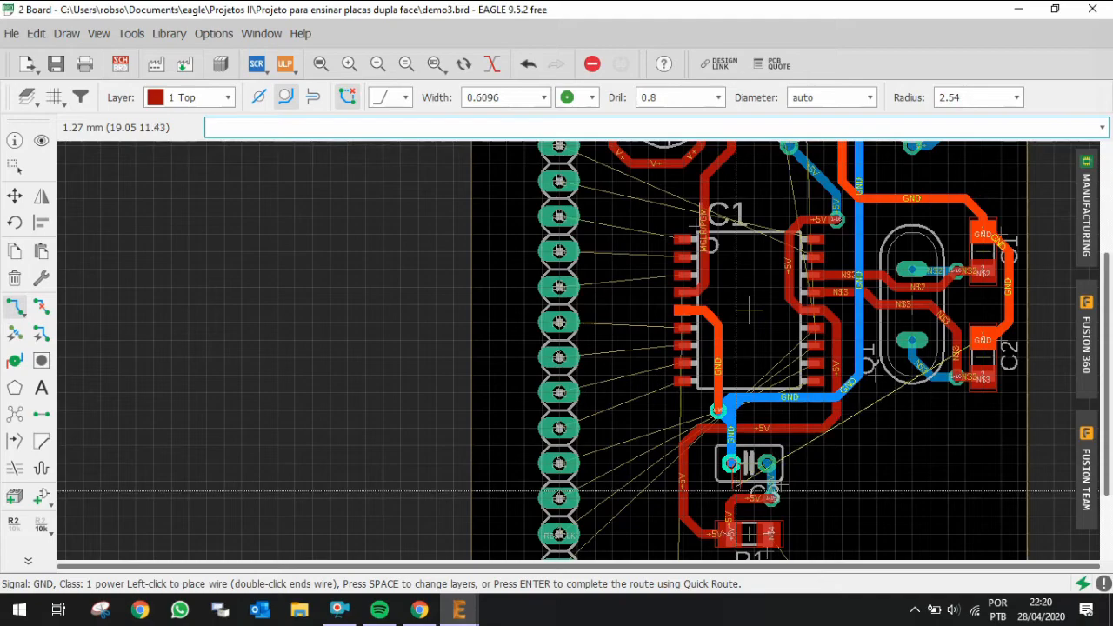
pyautogui.scroll(-2, 733, 492)
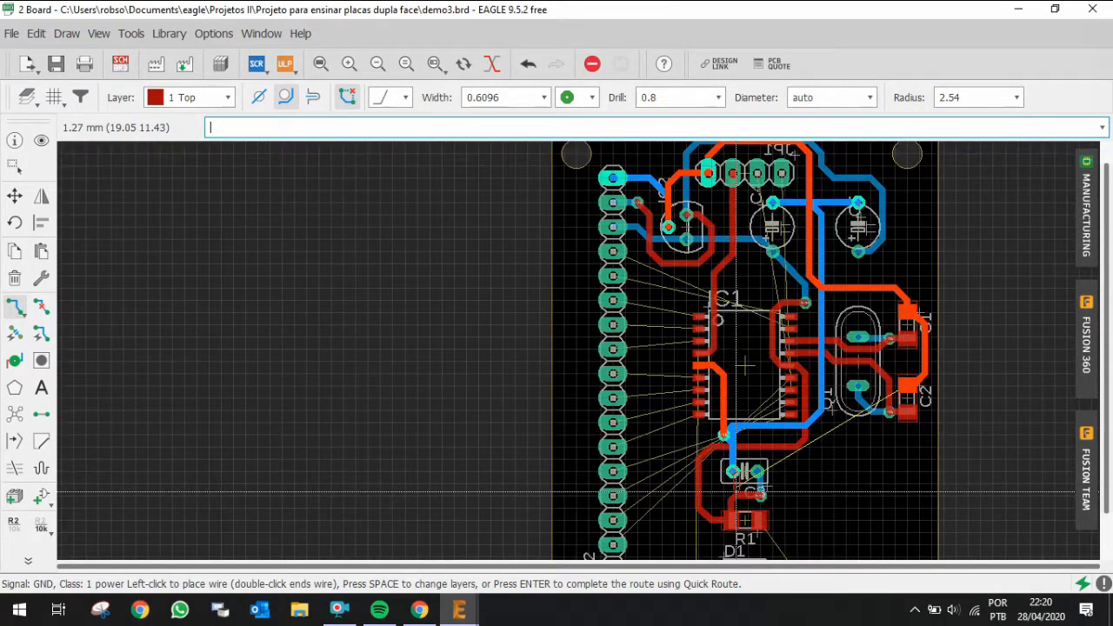
pyautogui.scroll(5, 745, 492)
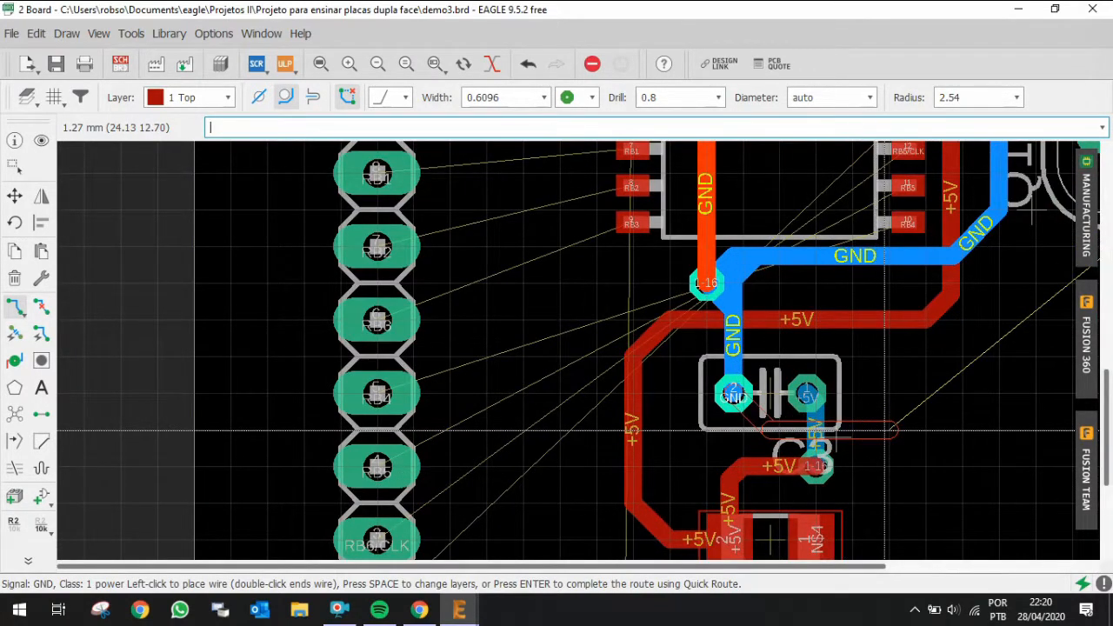
pyautogui.scroll(-5, 887, 430)
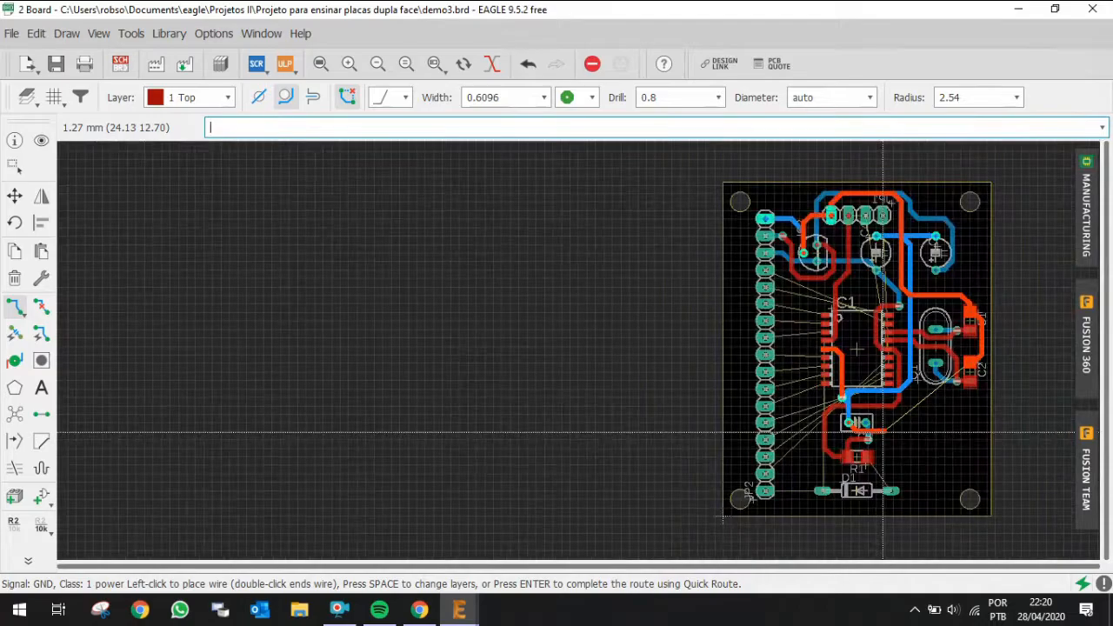
pyautogui.scroll(5, 963, 426)
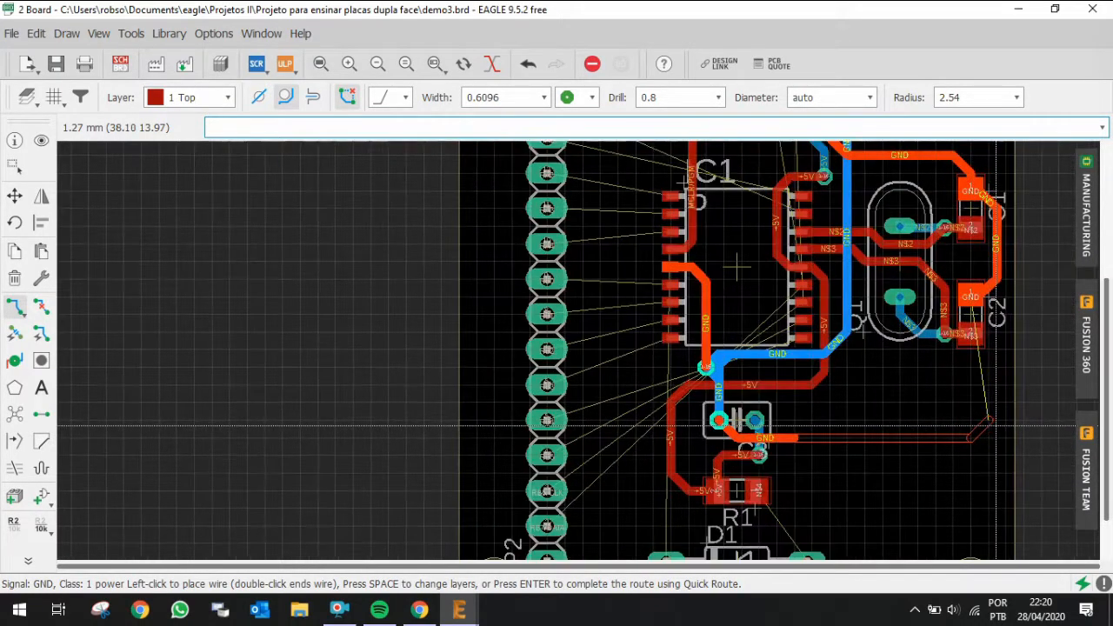
pyautogui.click(997, 420)
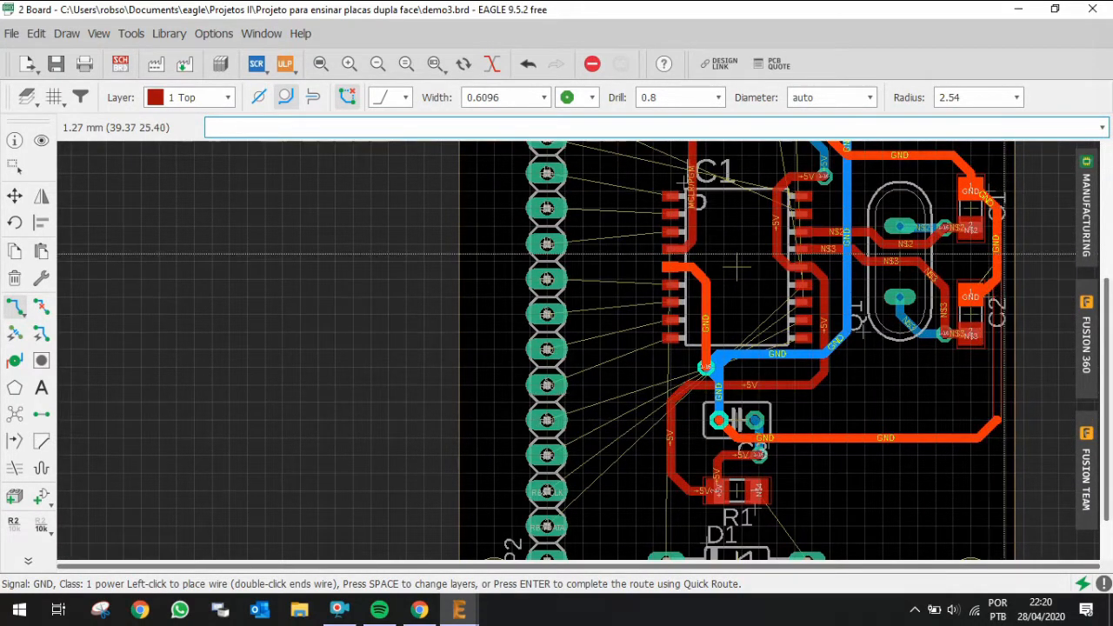
pyautogui.click(982, 297)
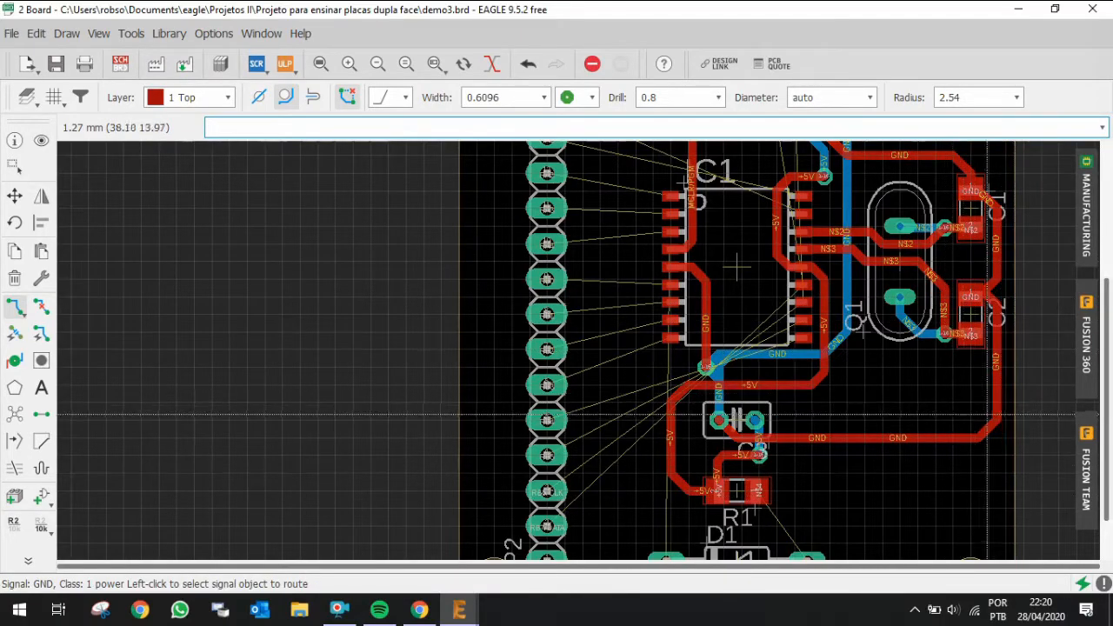
pyautogui.scroll(-1, 700, 419)
pyautogui.scroll(-2, 700, 415)
pyautogui.scroll(1, 730, 276)
pyautogui.scroll(-1, 747, 217)
pyautogui.scroll(-1, 731, 343)
pyautogui.scroll(2, 780, 216)
pyautogui.scroll(1, 781, 214)
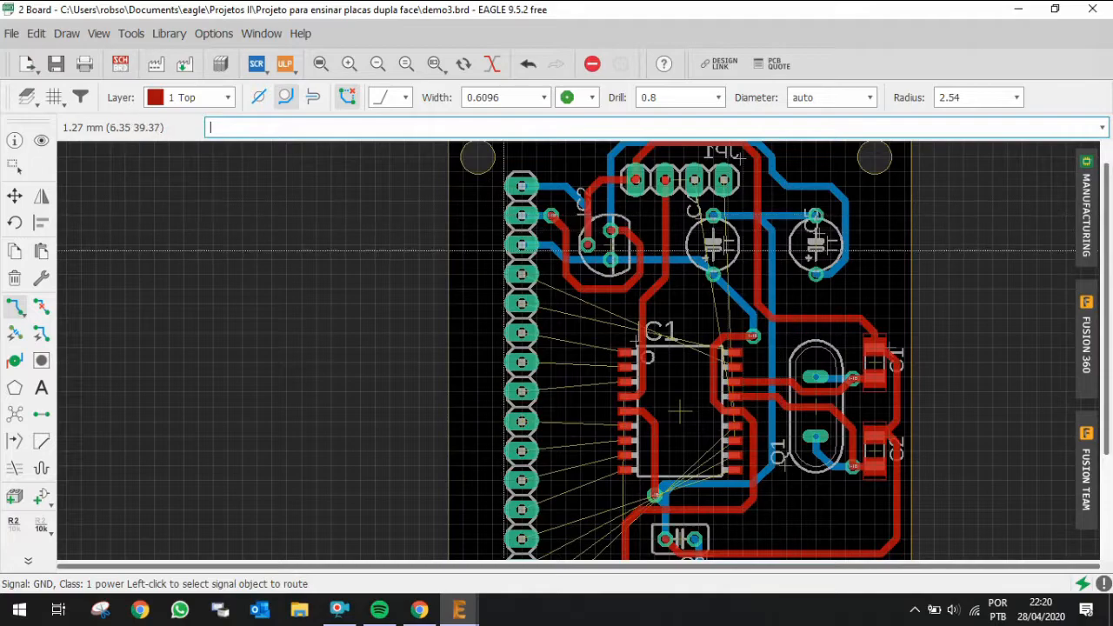
pyautogui.click(41, 140)
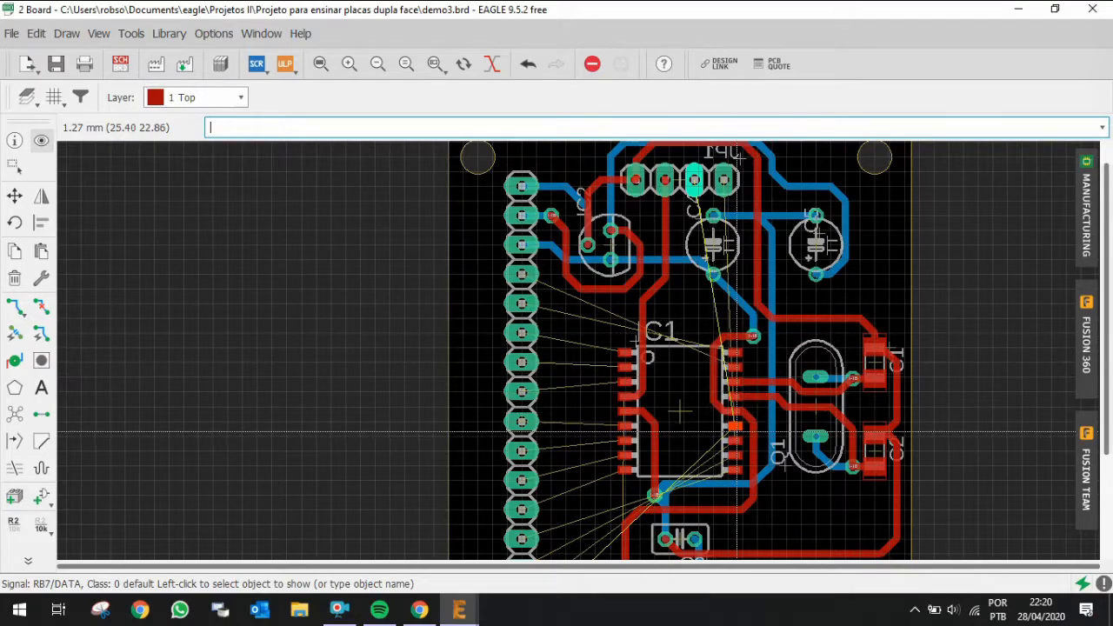
pyautogui.scroll(2, 680, 411)
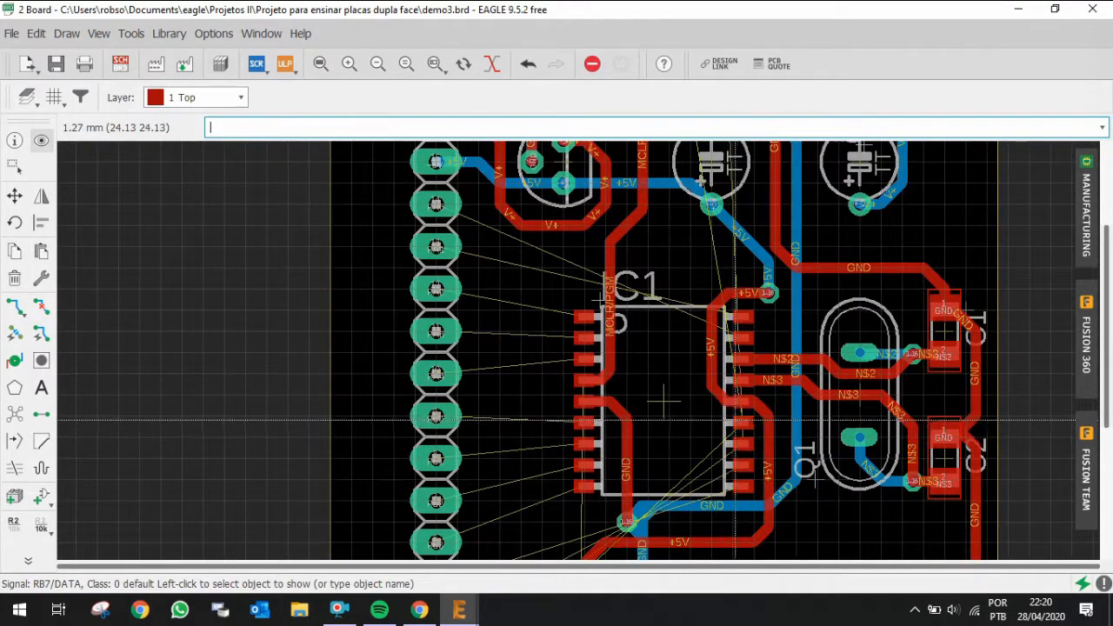
pyautogui.hotkey('ctrl', 'r')
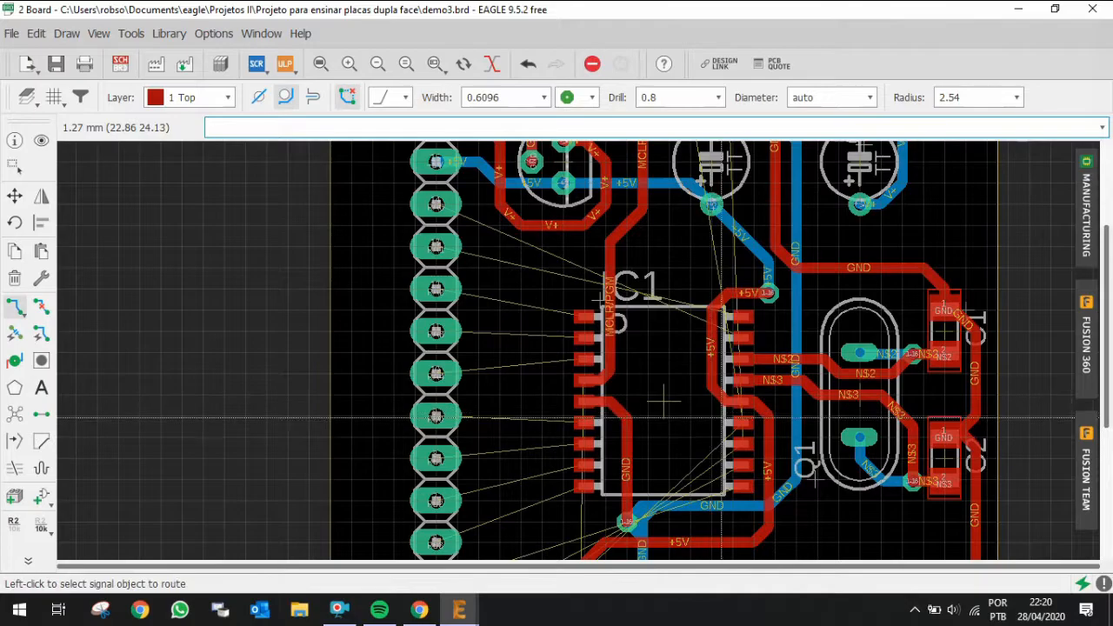
pyautogui.click(739, 421)
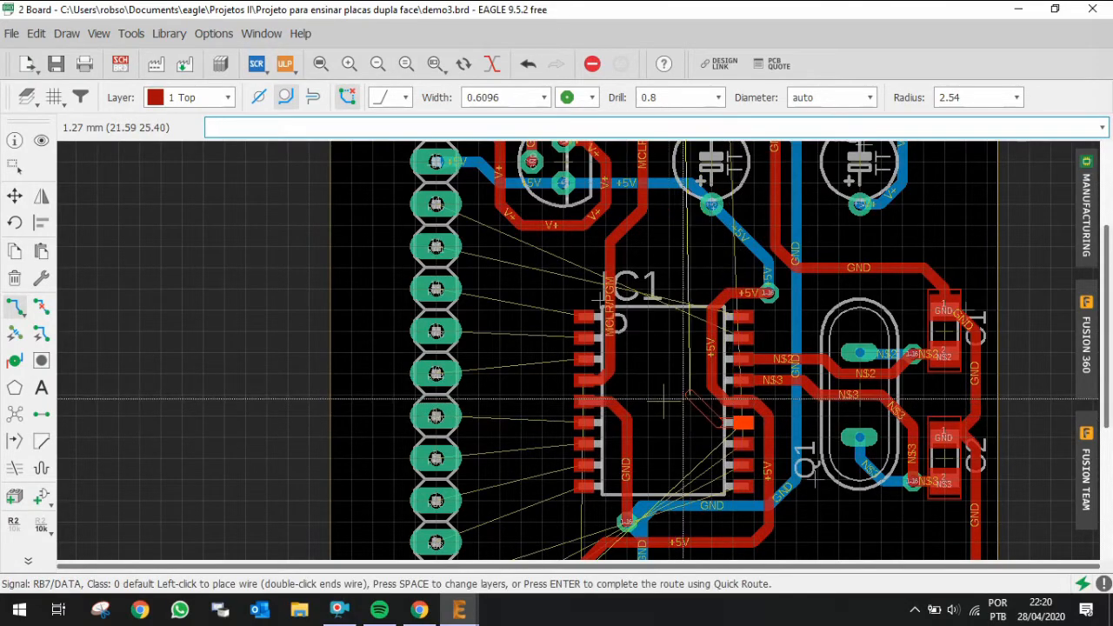
pyautogui.scroll(-3, 669, 402)
pyautogui.scroll(8, 692, 278)
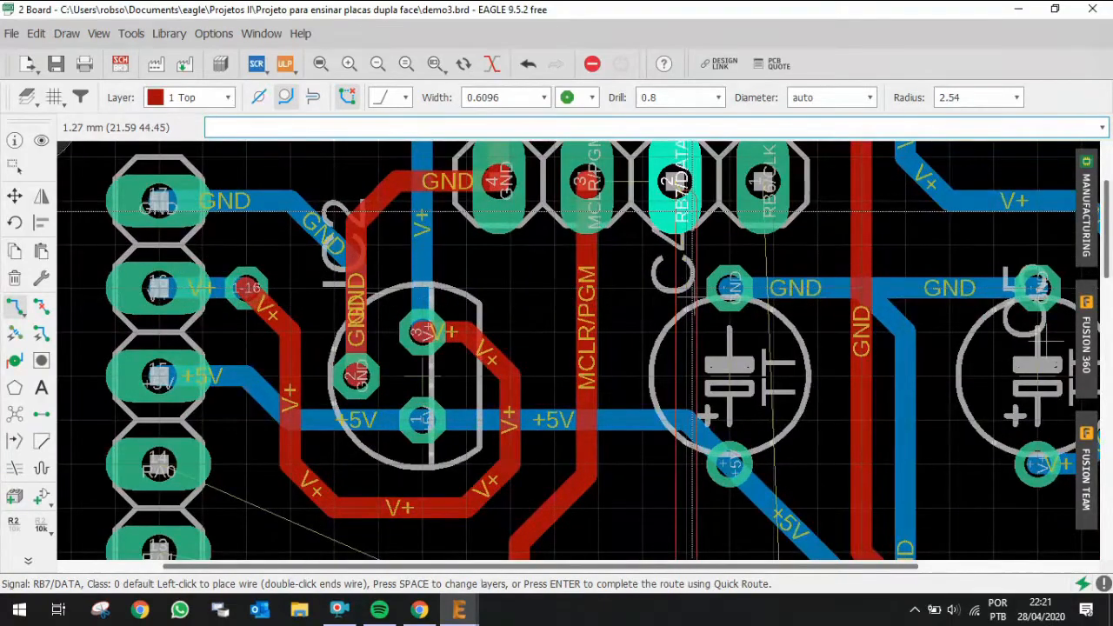
pyautogui.press('Escape')
# Step: Highlight the RB7/DATA signal to see where it connects between IC1 and the connector
pyautogui.scroll(-5, 682, 183)
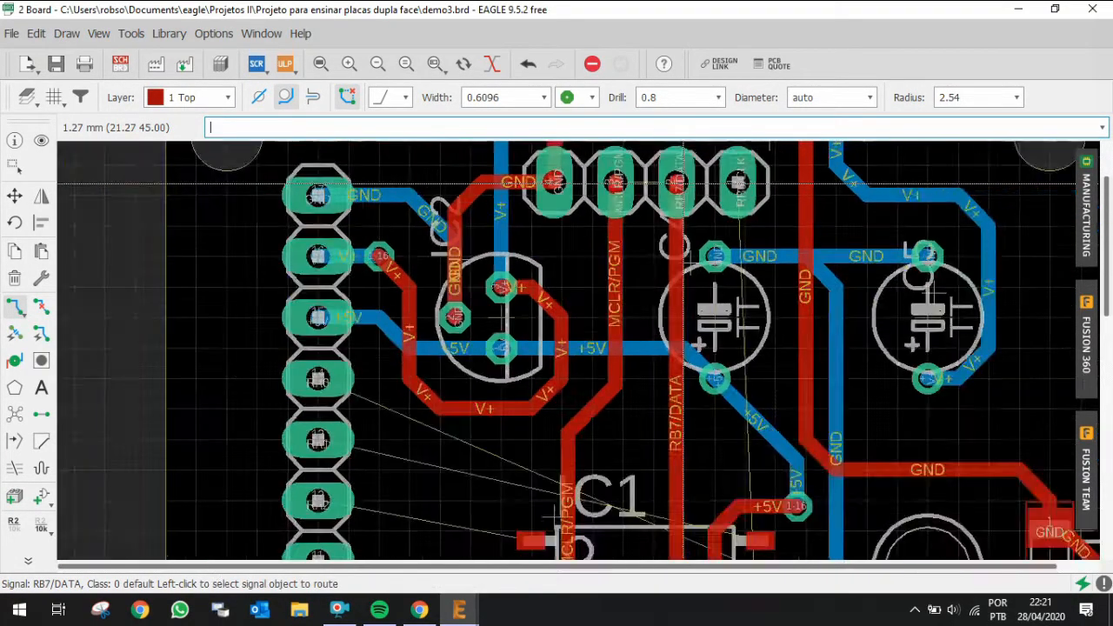
pyautogui.scroll(2, 681, 408)
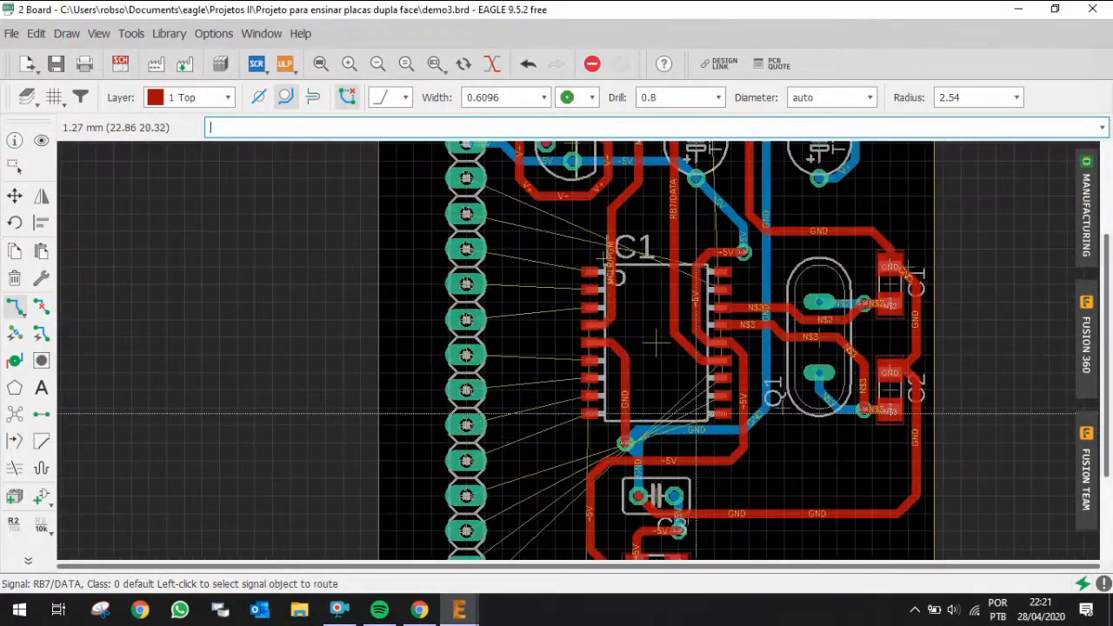
pyautogui.click(41, 143)
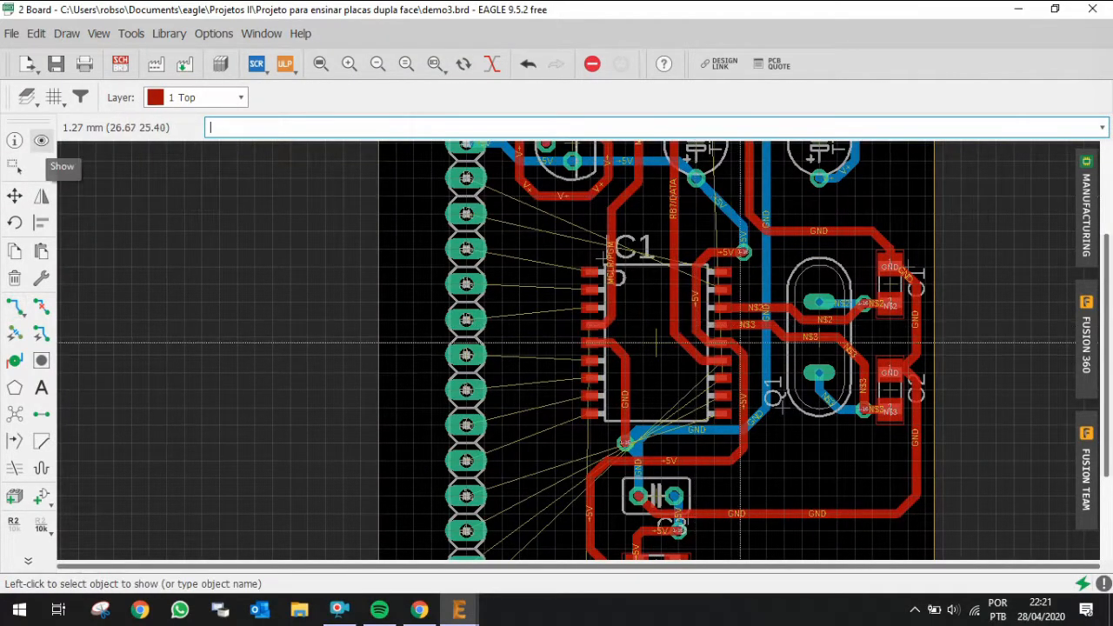
pyautogui.scroll(-2, 709, 358)
pyautogui.scroll(2, 637, 529)
pyautogui.scroll(1, 622, 504)
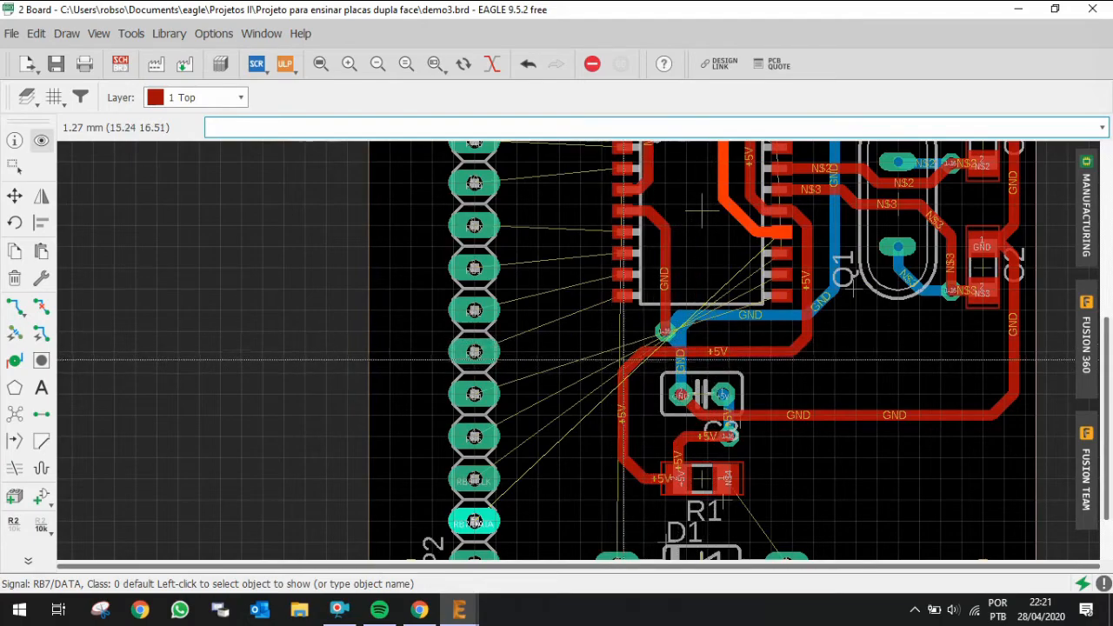
# Step: Move the +5V track segment between IC1 and C3 down to run just above C3
pyautogui.click(14, 195)
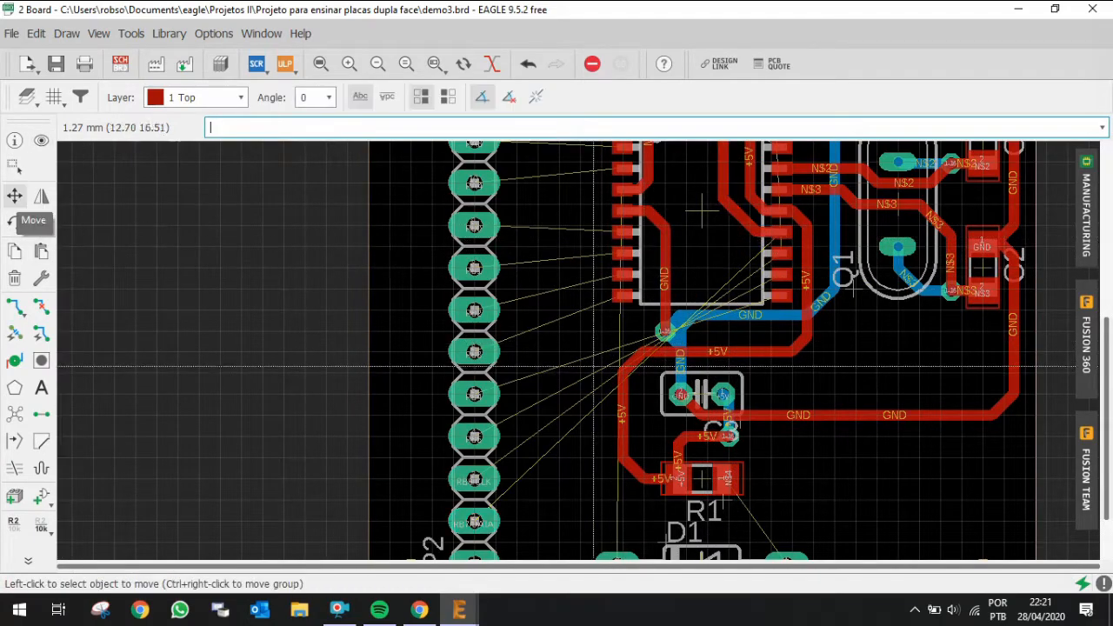
pyautogui.click(625, 362)
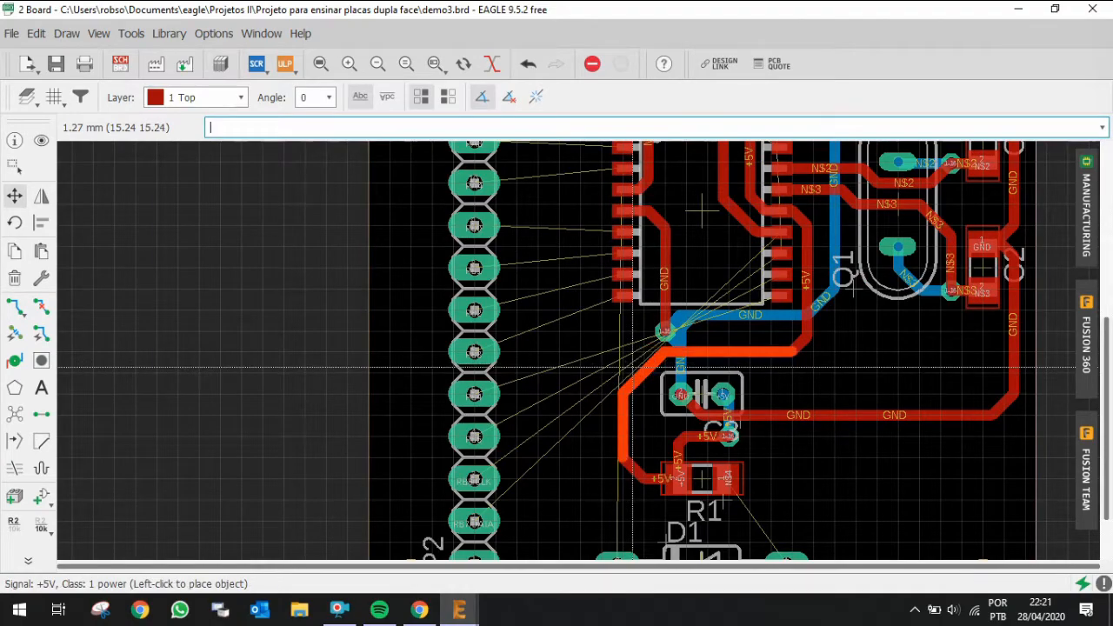
pyautogui.click(631, 367)
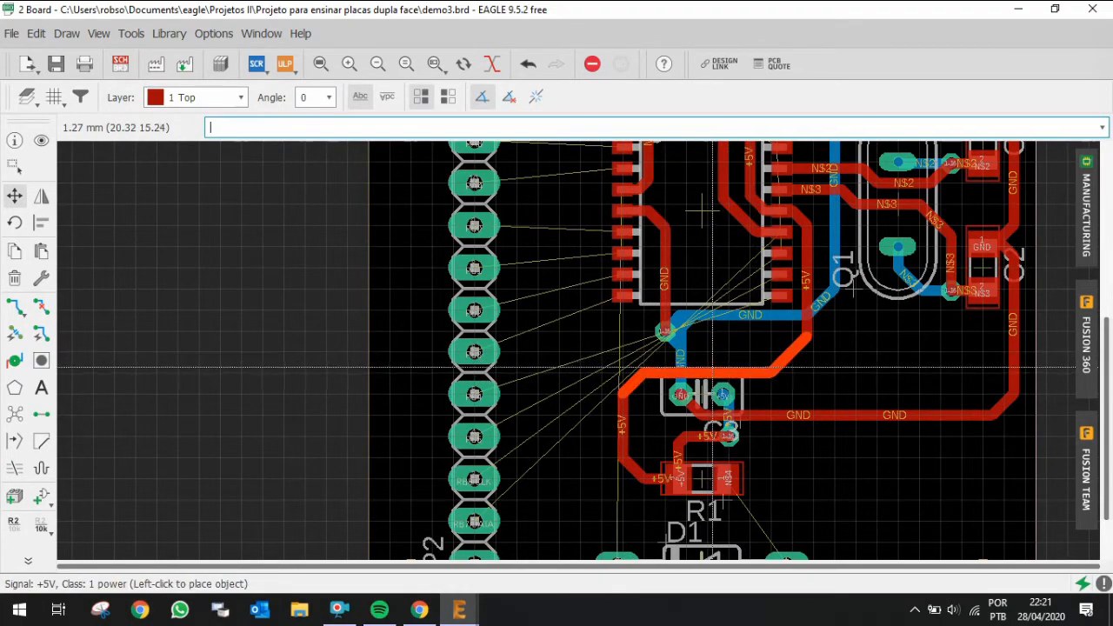
pyautogui.click(711, 370)
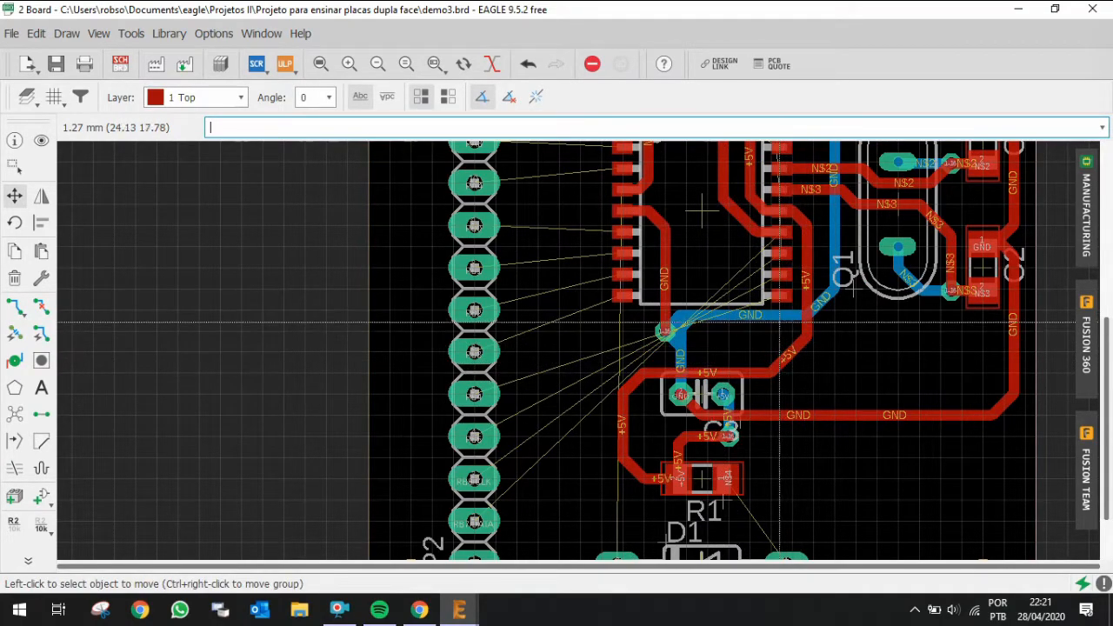
# Step: Route RB7/DATA on the top layer from IC1's pin 13 diagonally down-left past the GND via below IC1
pyautogui.hotkey('alt', 'r')
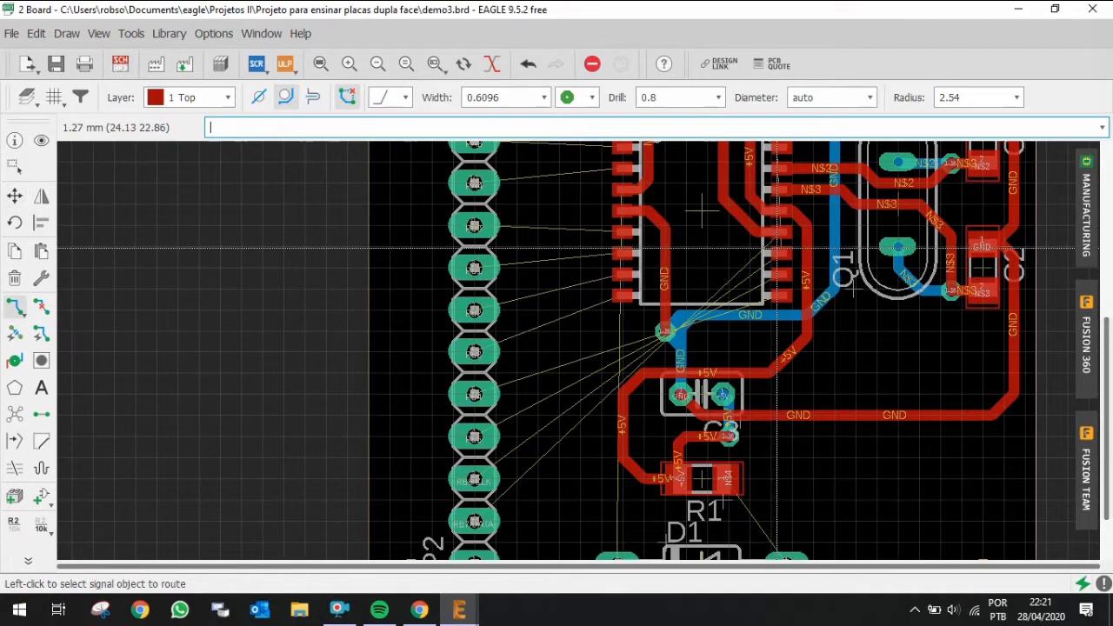
pyautogui.click(755, 259)
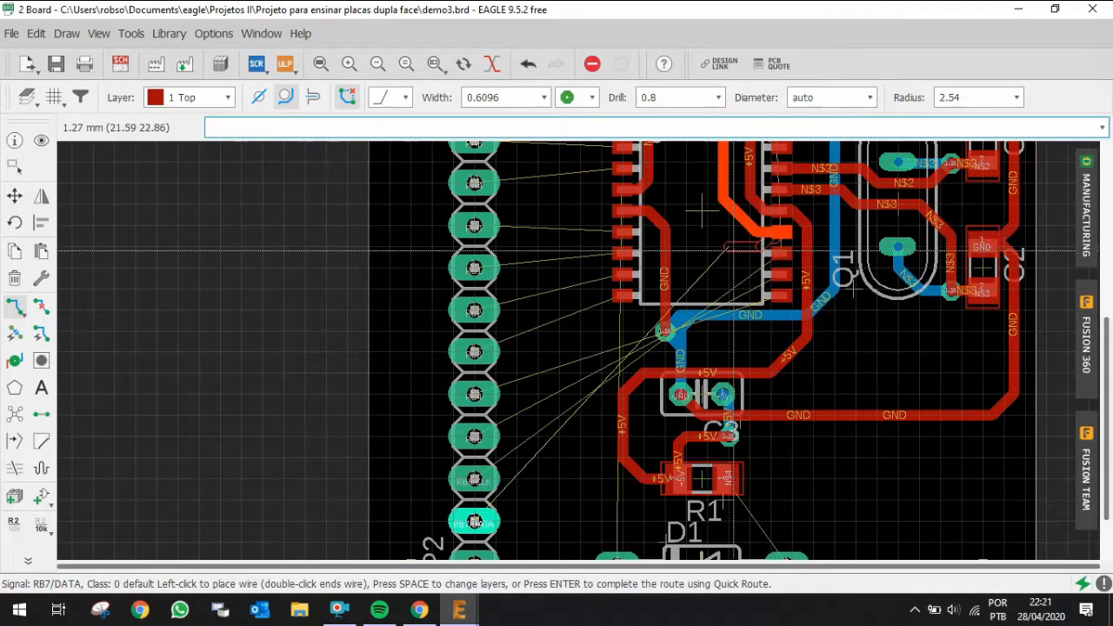
pyautogui.scroll(5, 744, 257)
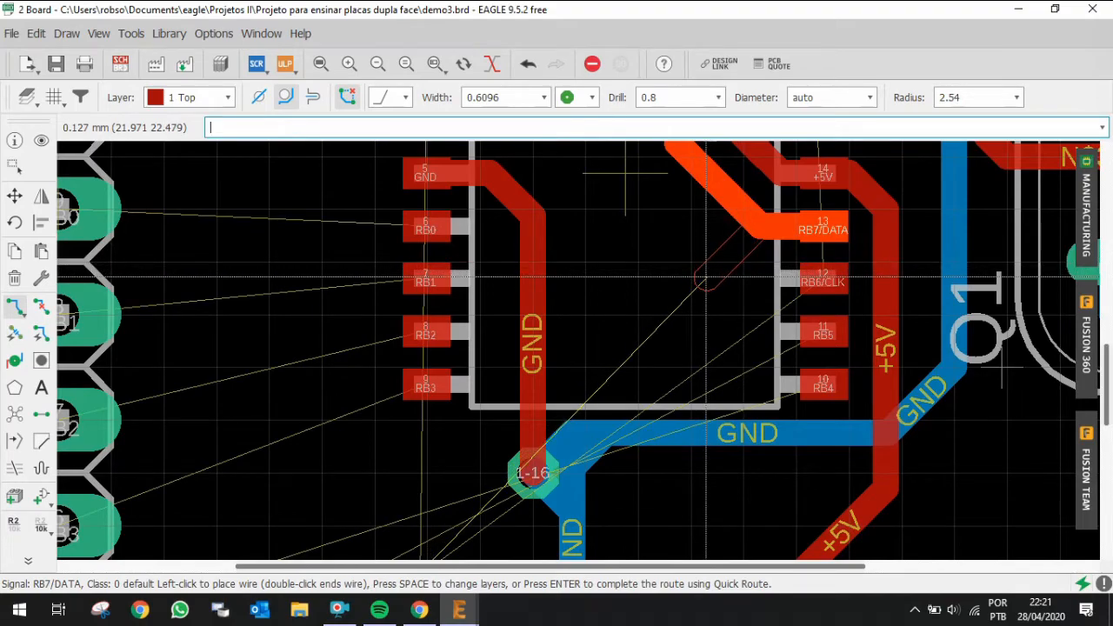
pyautogui.scroll(-4, 625, 178)
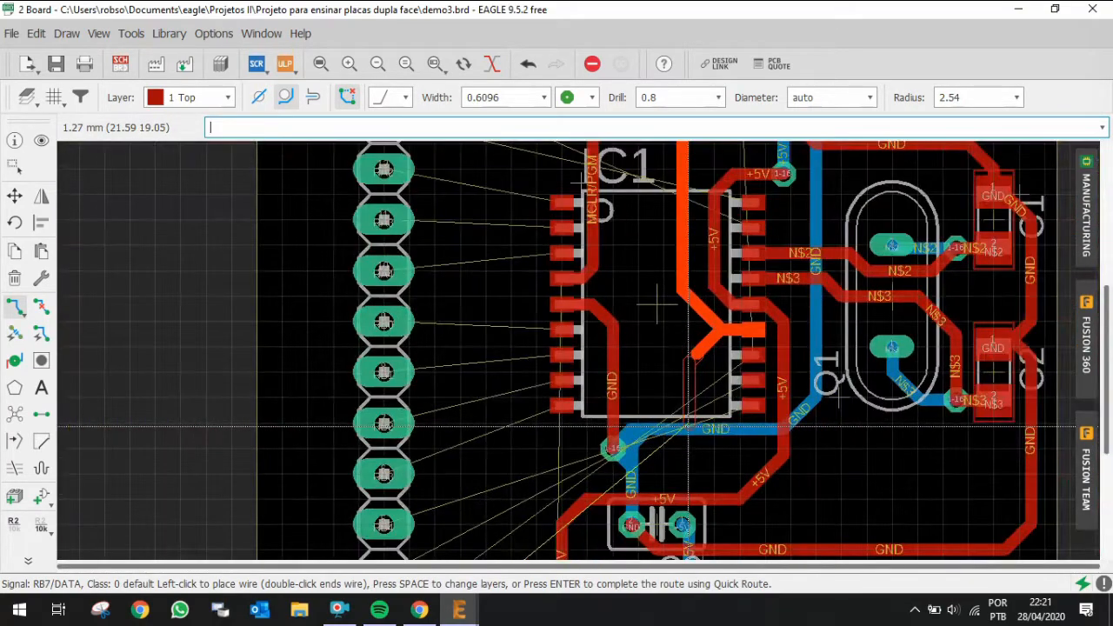
pyautogui.scroll(3, 647, 478)
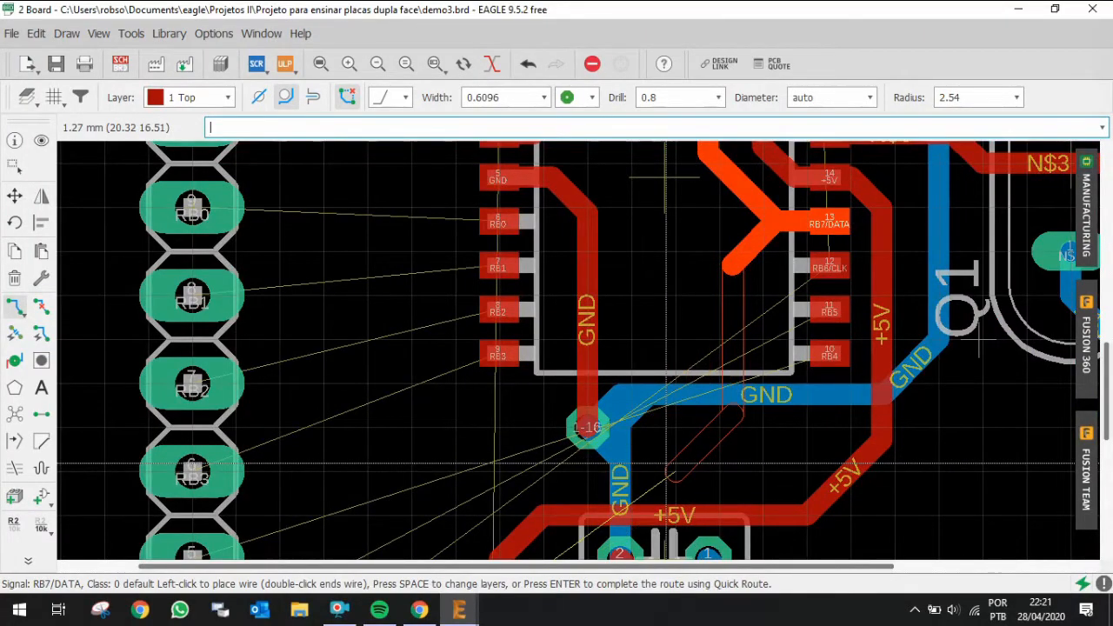
pyautogui.scroll(-6, 666, 464)
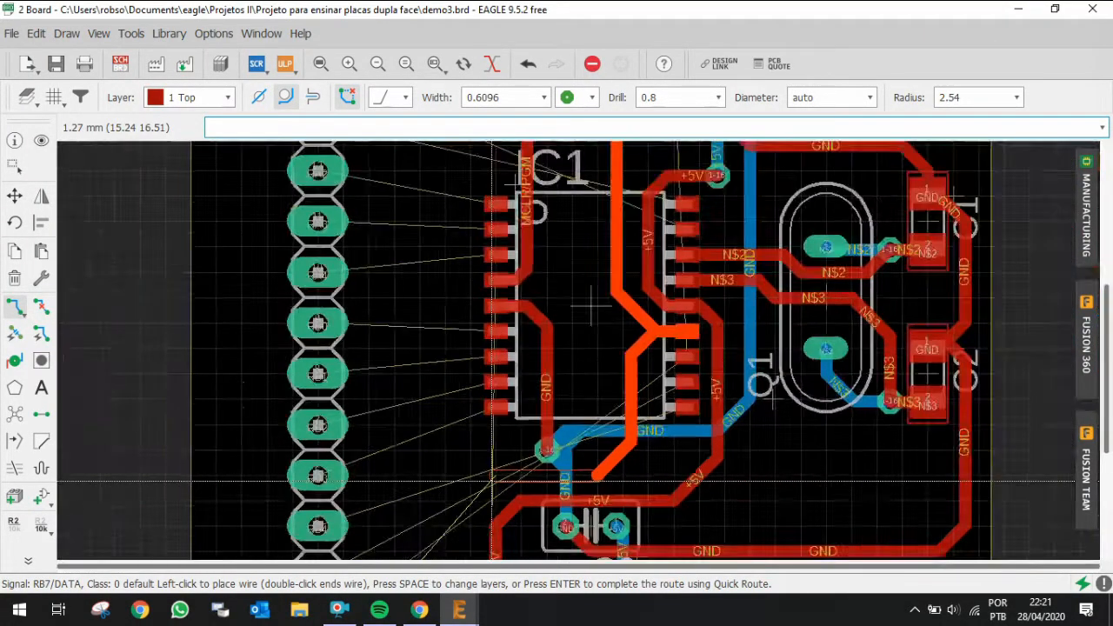
pyautogui.scroll(-3, 462, 492)
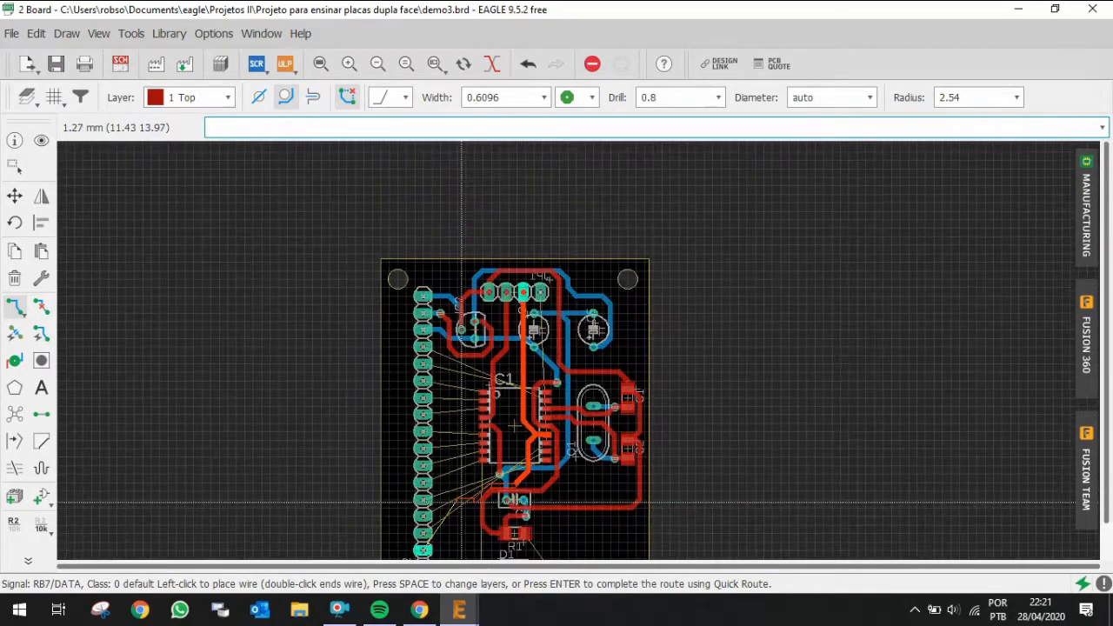
pyautogui.scroll(1, 454, 518)
pyautogui.scroll(8, 454, 518)
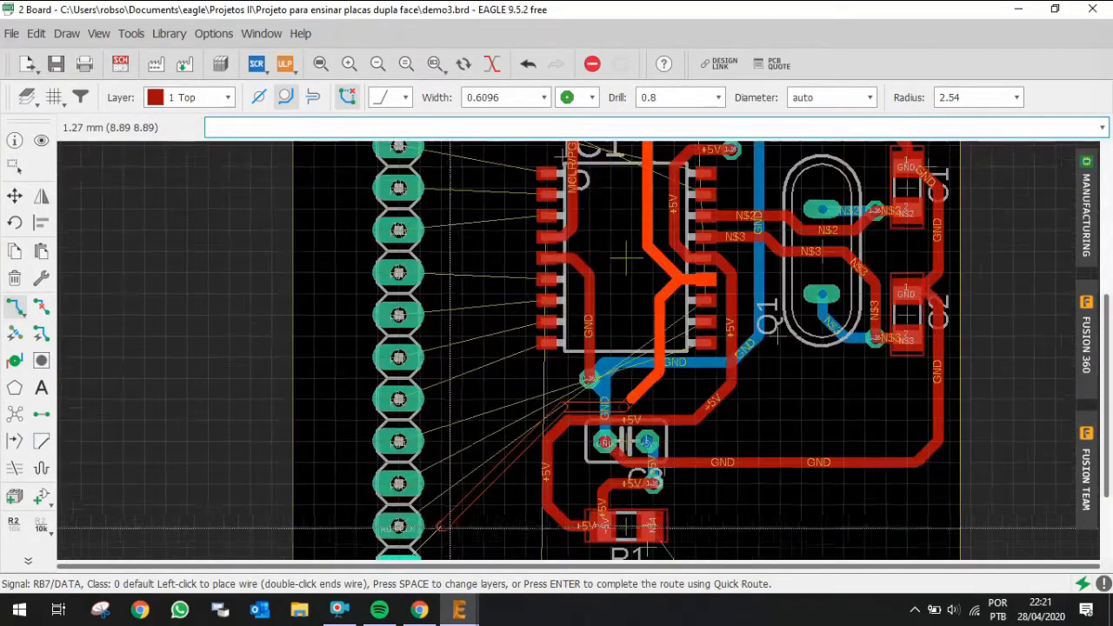
pyautogui.scroll(1, 535, 405)
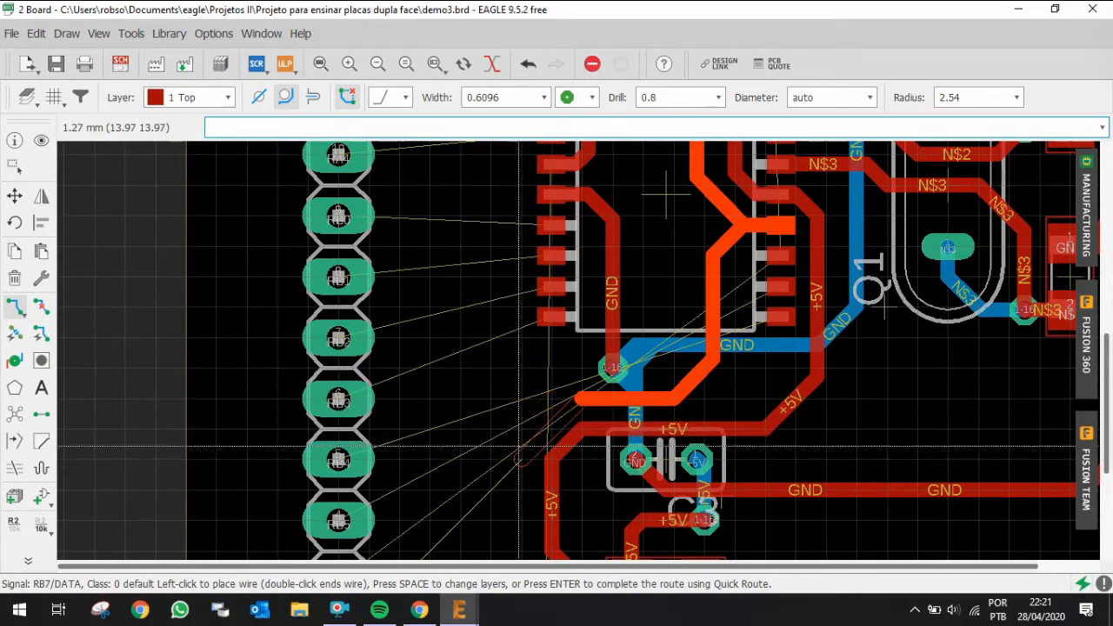
pyautogui.press('Escape')
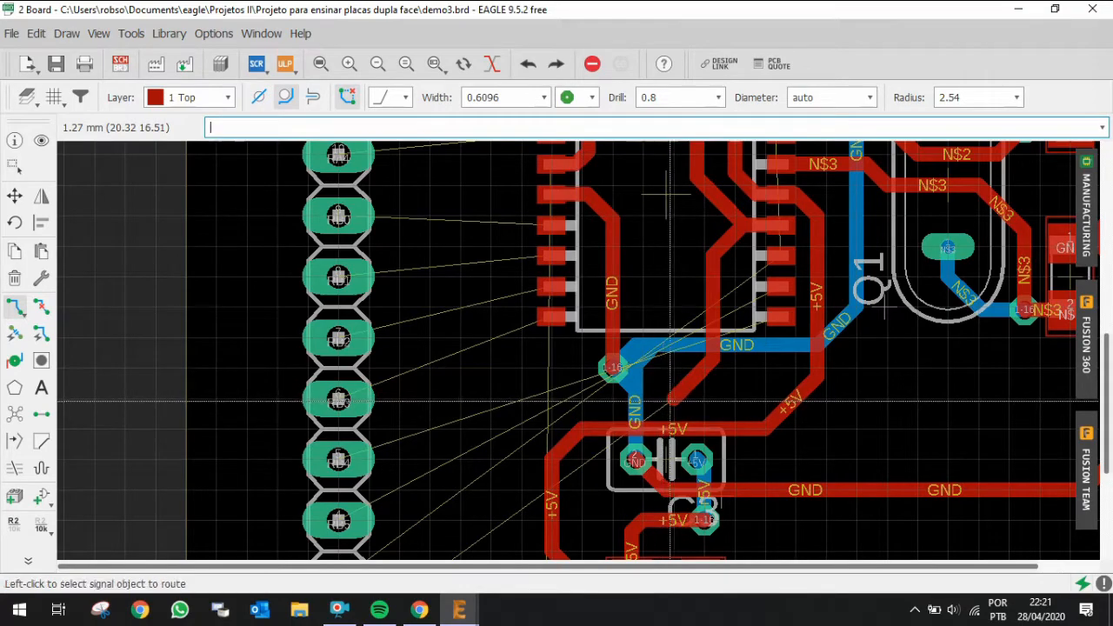
# Step: Finish routing RB7/DATA on the top layer down-left to the RB7/DATA pin of connector JP2
pyautogui.click(670, 402)
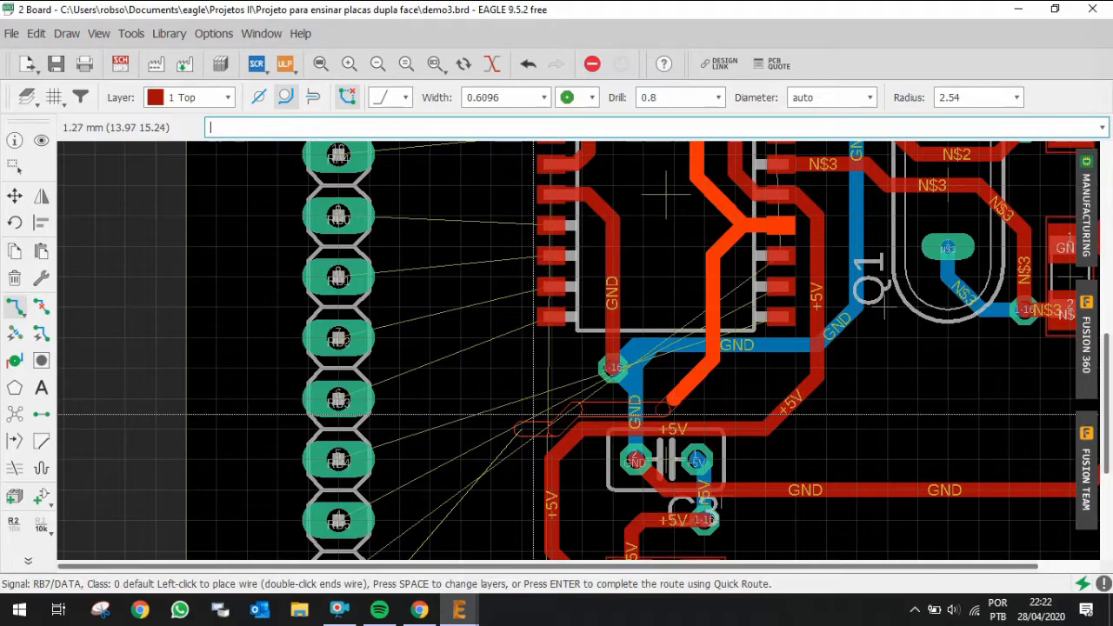
pyautogui.scroll(-3, 529, 421)
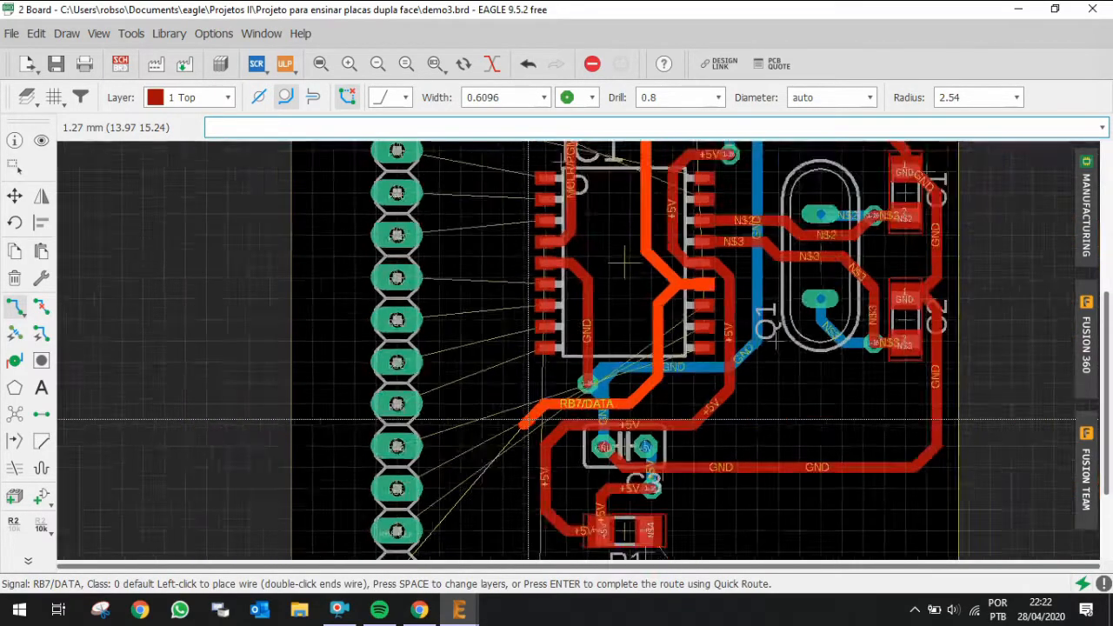
pyautogui.scroll(2, 497, 526)
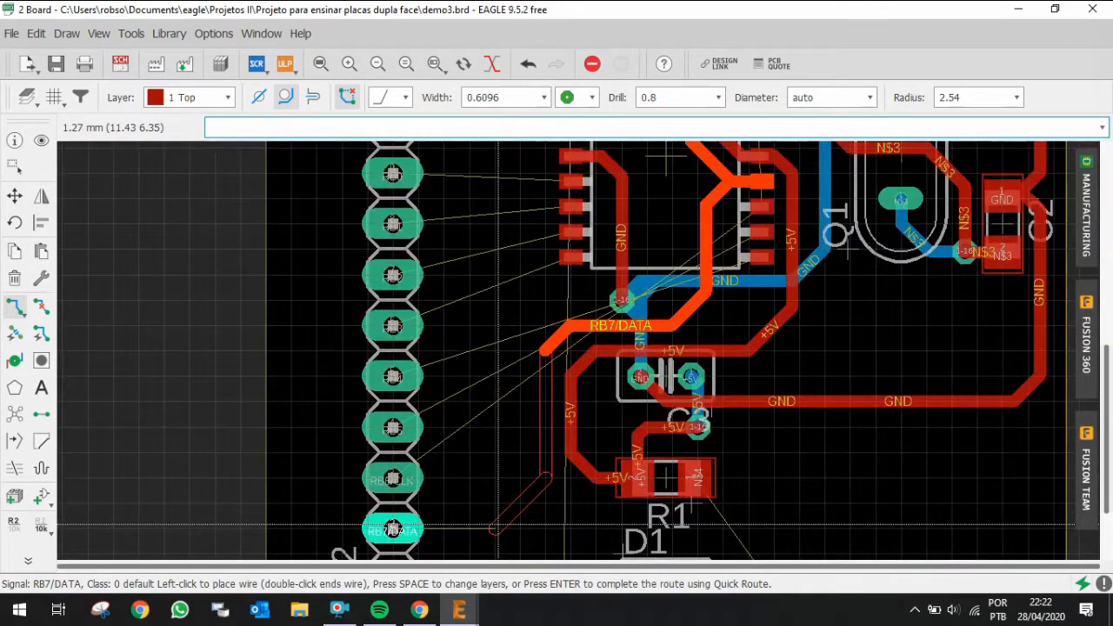
pyautogui.click(520, 528)
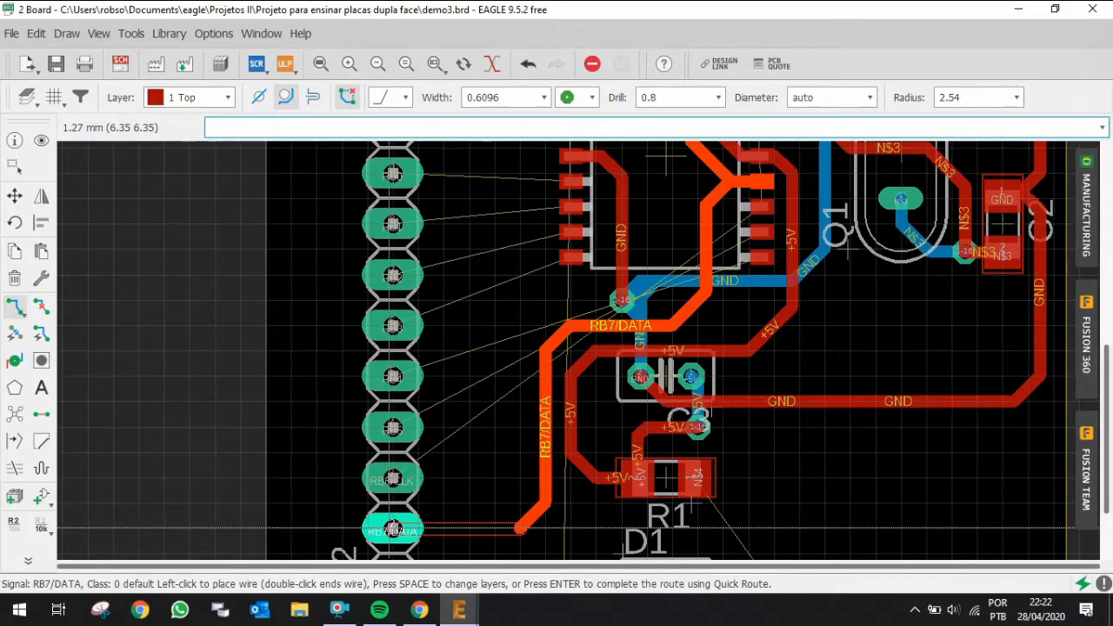
pyautogui.click(392, 528)
pyautogui.scroll(-4, 652, 431)
pyautogui.scroll(3, 609, 361)
pyautogui.scroll(-3, 666, 321)
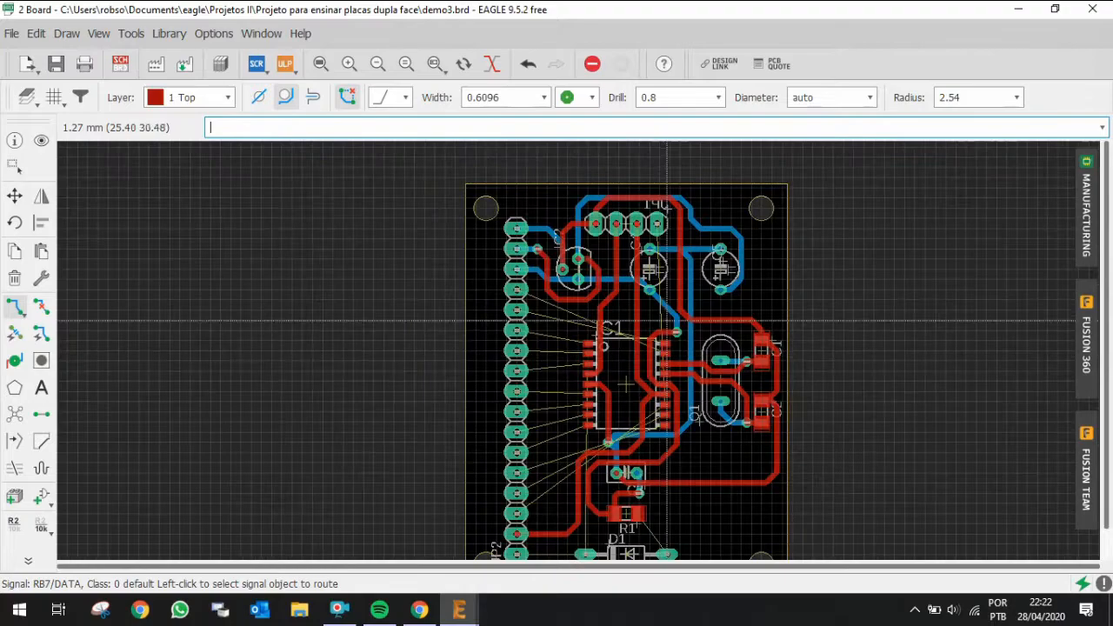
pyautogui.scroll(1, 666, 241)
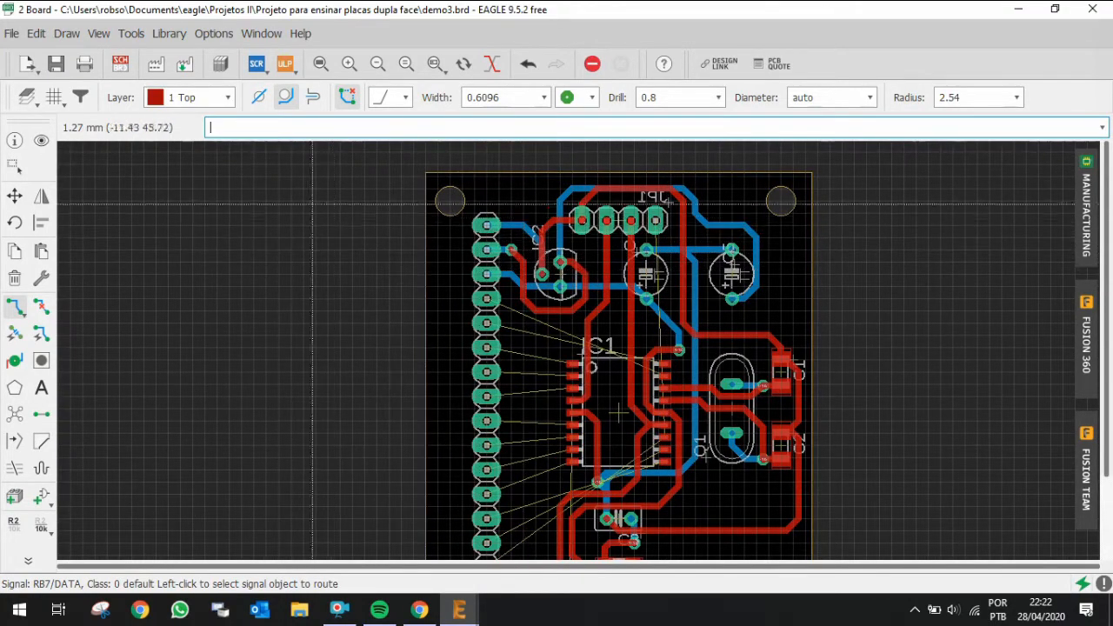
# Step: Highlight the RB6/CLK signal to see which IC1 pin and connector pin it links
pyautogui.click(41, 141)
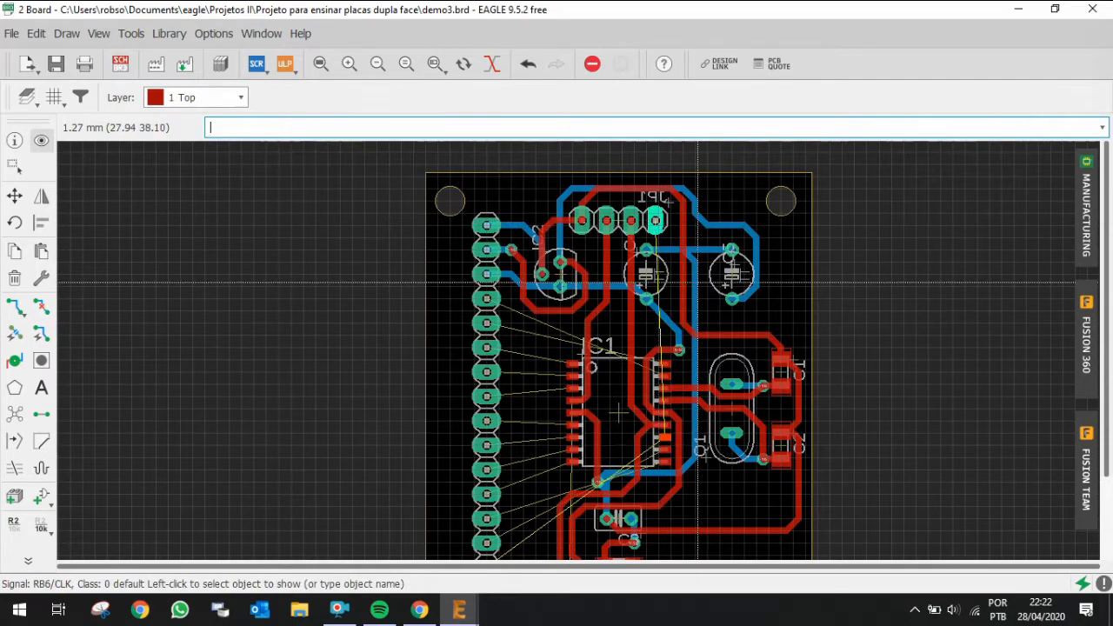
pyautogui.scroll(-2, 697, 284)
pyautogui.scroll(3, 671, 345)
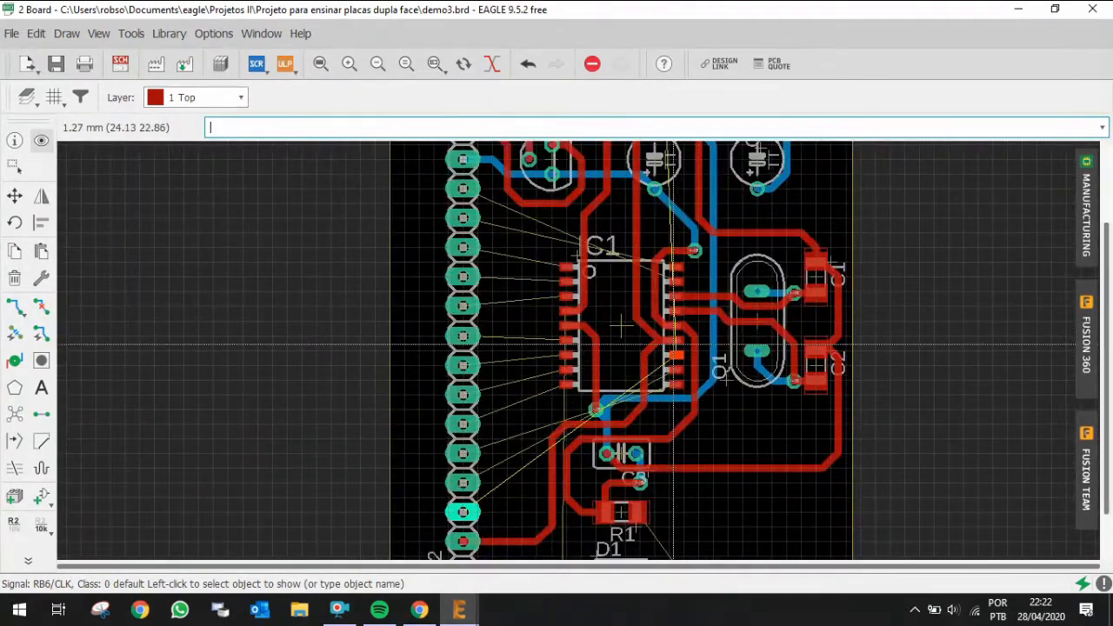
pyautogui.scroll(-2, 671, 345)
pyautogui.scroll(1, 669, 217)
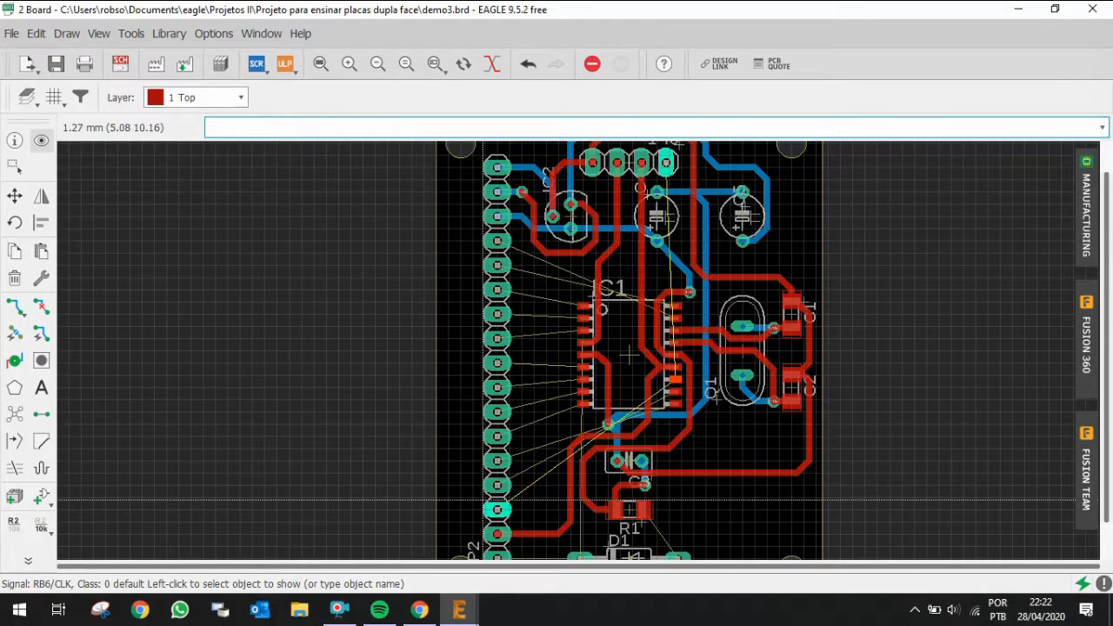
pyautogui.scroll(-2, 485, 500)
pyautogui.scroll(3, 557, 470)
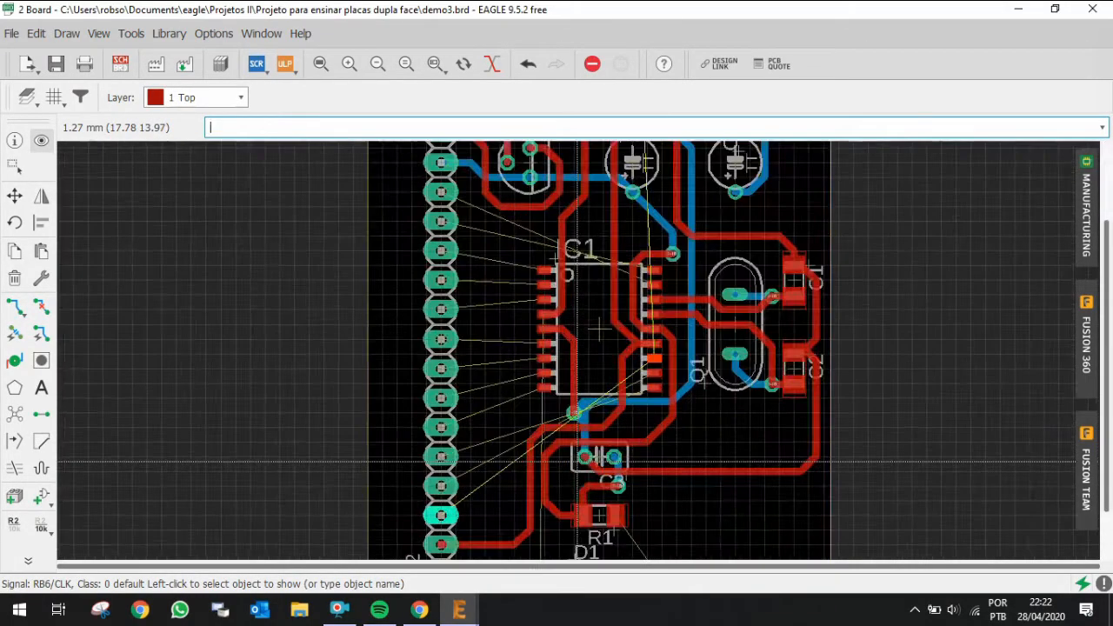
pyautogui.scroll(-2, 608, 365)
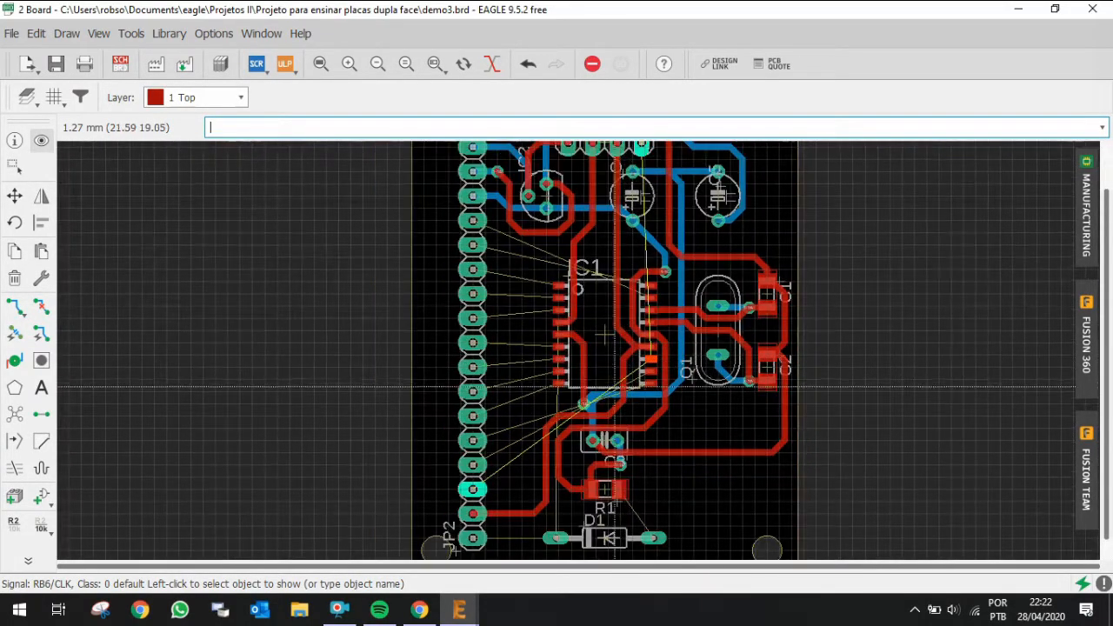
pyautogui.scroll(2, 539, 498)
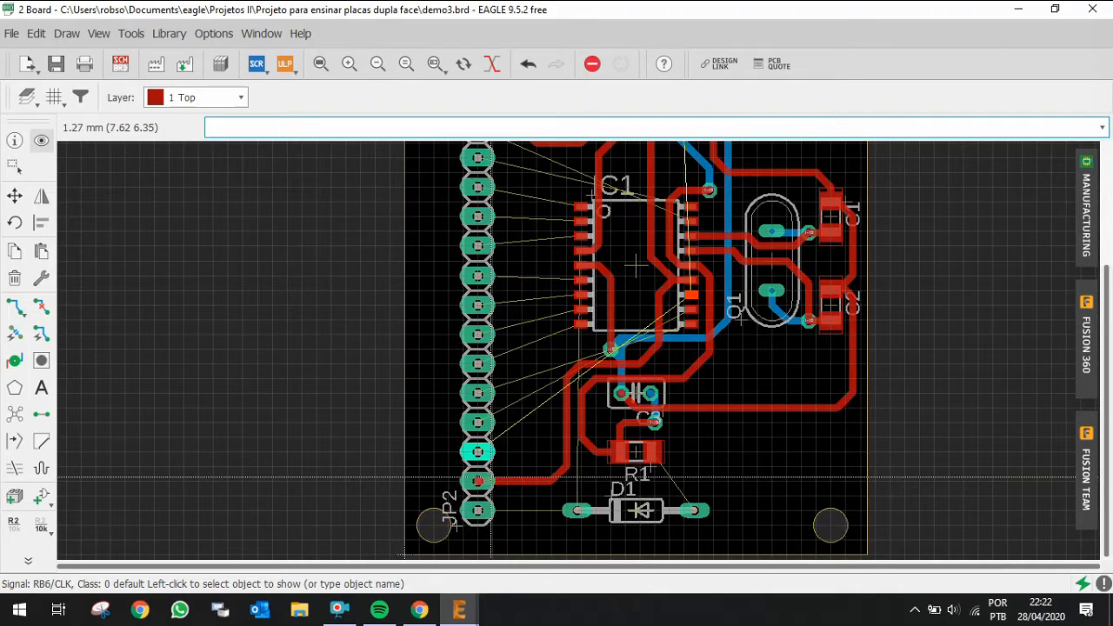
# Step: Replace the RB7/DATA segment at the connector pin with a short bottom-layer link and via onto the top-layer track
pyautogui.hotkey('ctrl', 'u')
pyautogui.click(507, 479)
pyautogui.hotkey('ctrl', 'r')
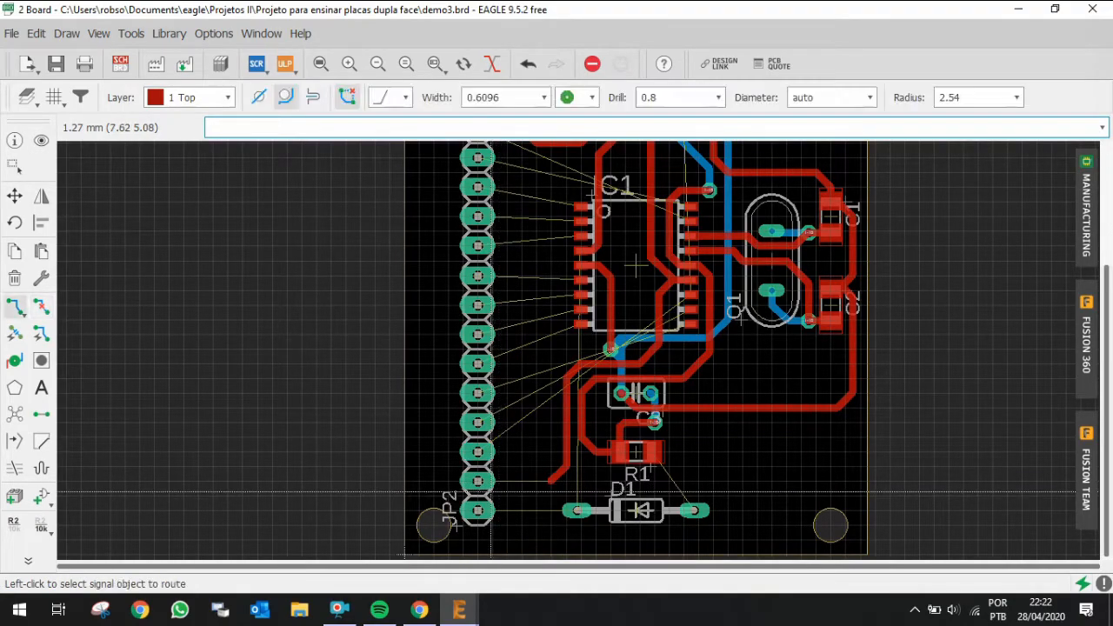
pyautogui.click(479, 479)
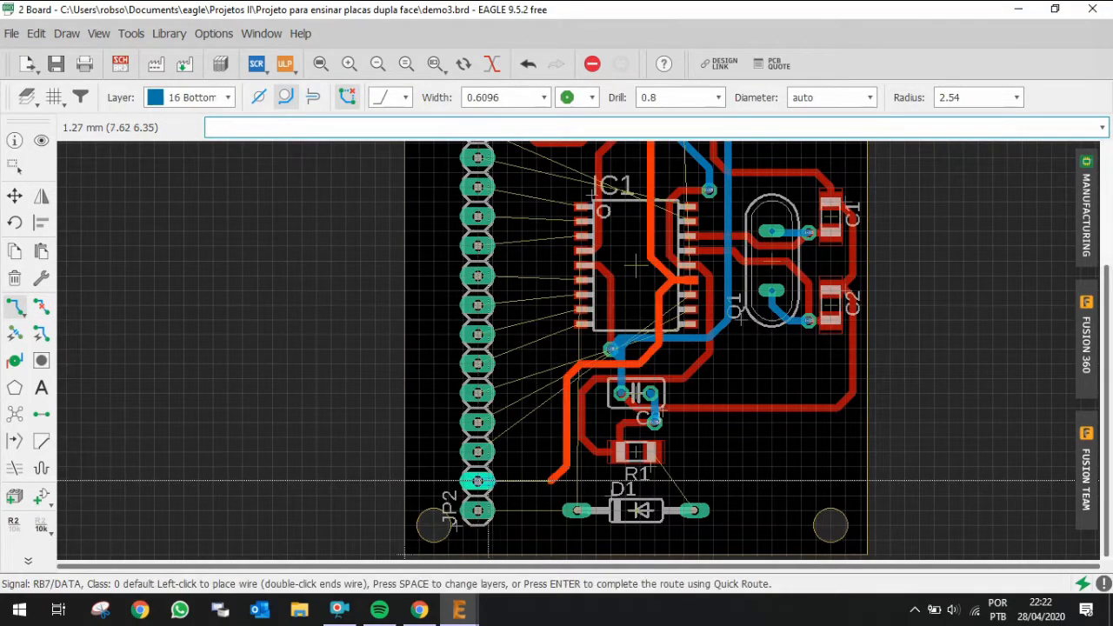
pyautogui.press('space')
pyautogui.click(554, 479)
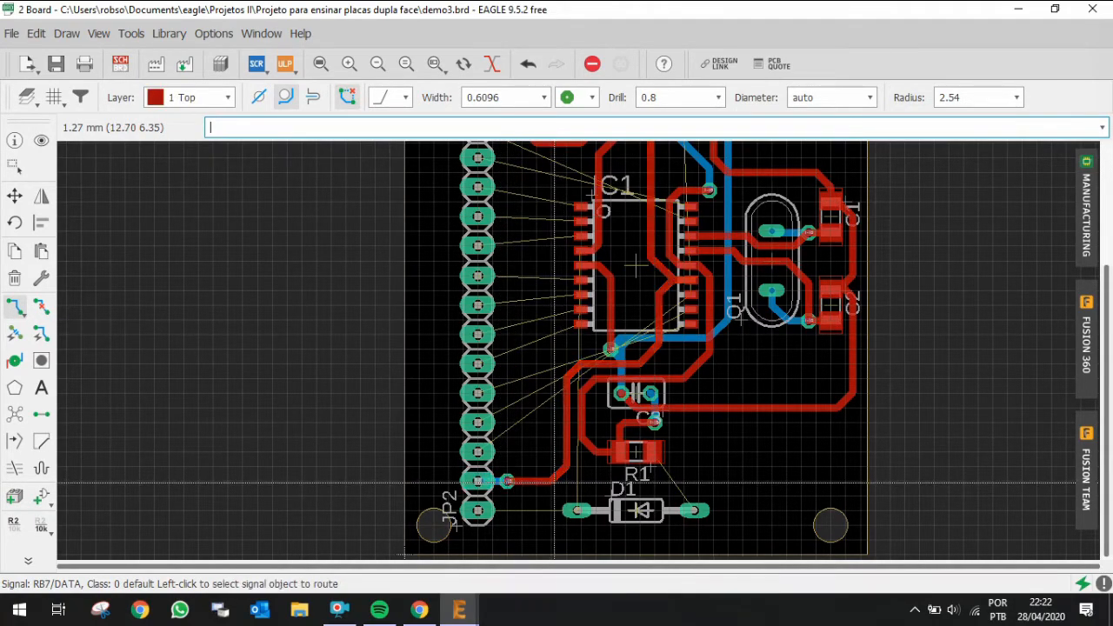
# Step: Route RB6/CLK on the bottom layer from connector JP2 right below R1 and up, then via to the top layer into IC1's pin 12
pyautogui.scroll(1, 578, 465)
pyautogui.scroll(1, 471, 464)
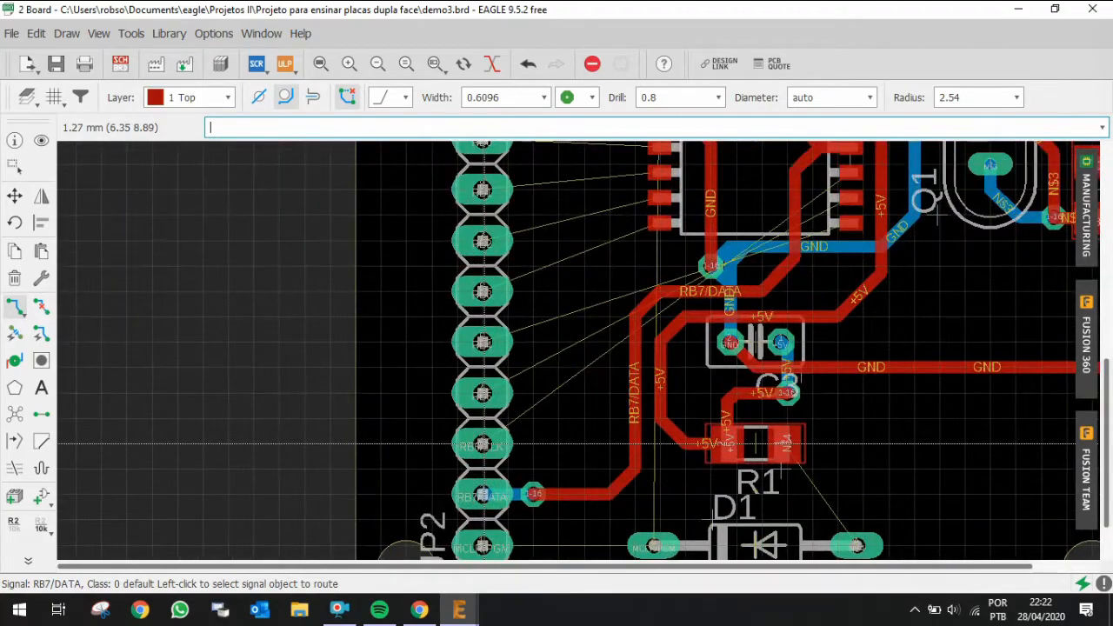
pyautogui.click(483, 445)
pyautogui.press('Escape')
pyautogui.middleClick(538, 444)
pyautogui.click(482, 444)
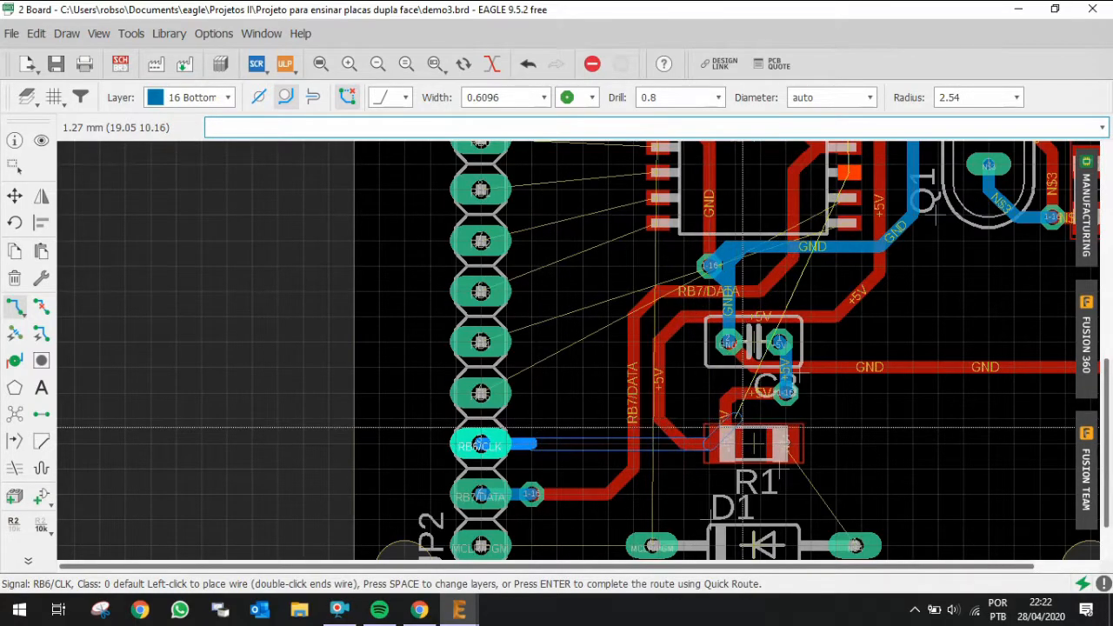
pyautogui.scroll(-3, 889, 465)
pyautogui.scroll(3, 878, 435)
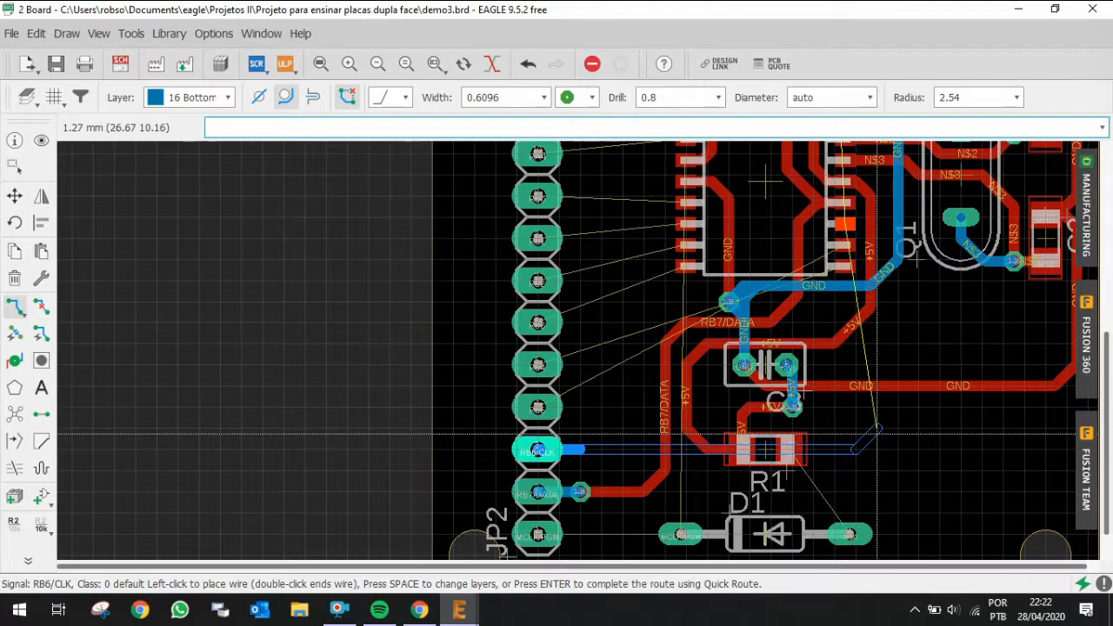
pyautogui.click(832, 429)
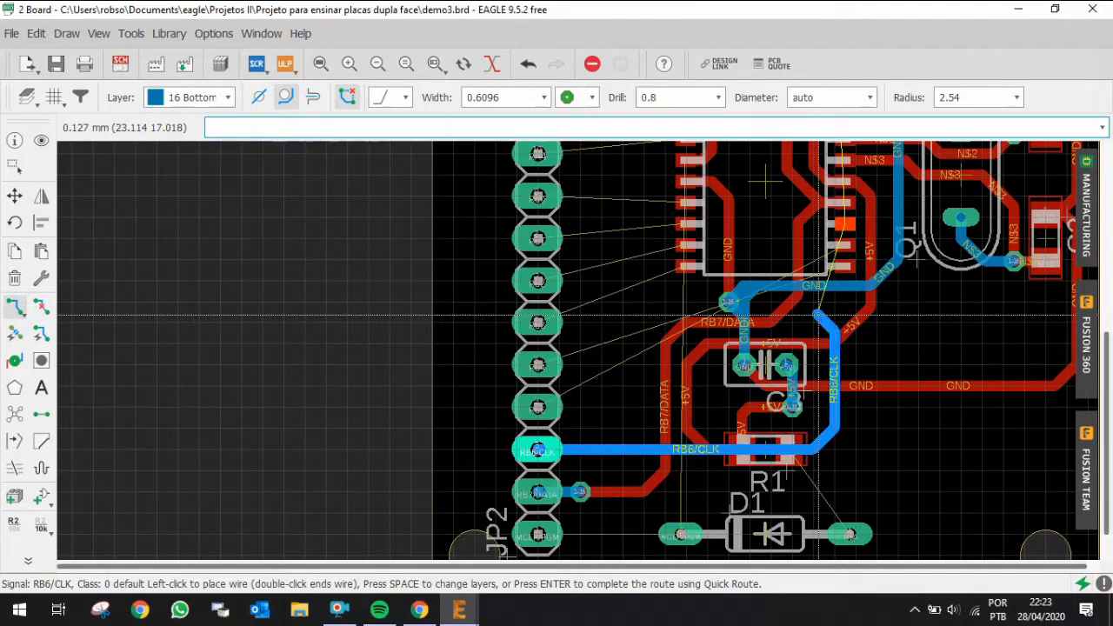
pyautogui.scroll(6, 813, 319)
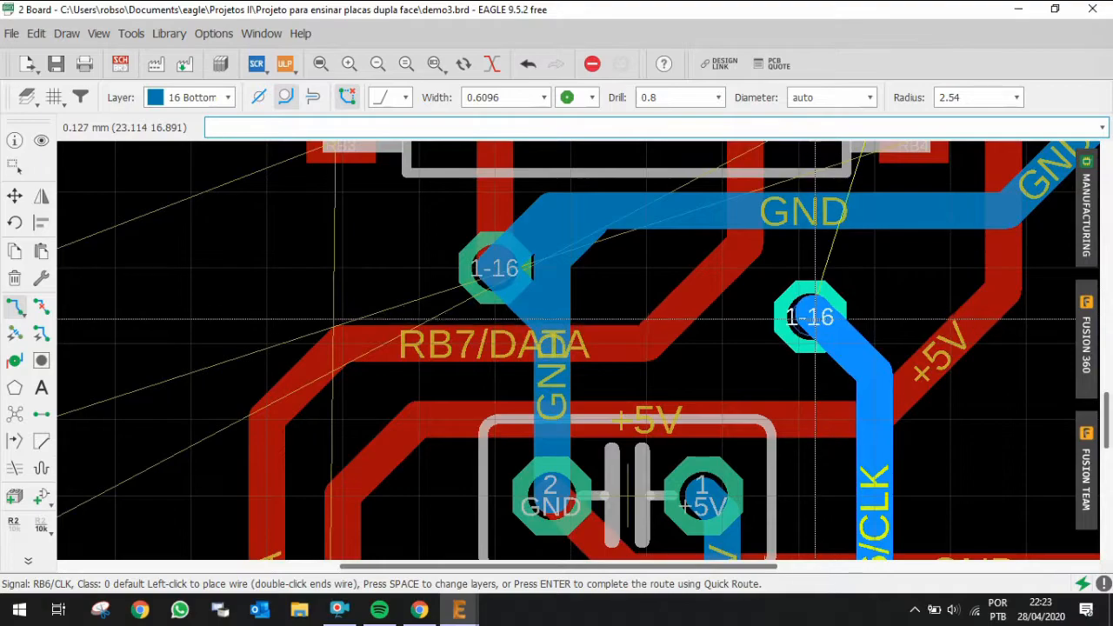
pyautogui.press('space')
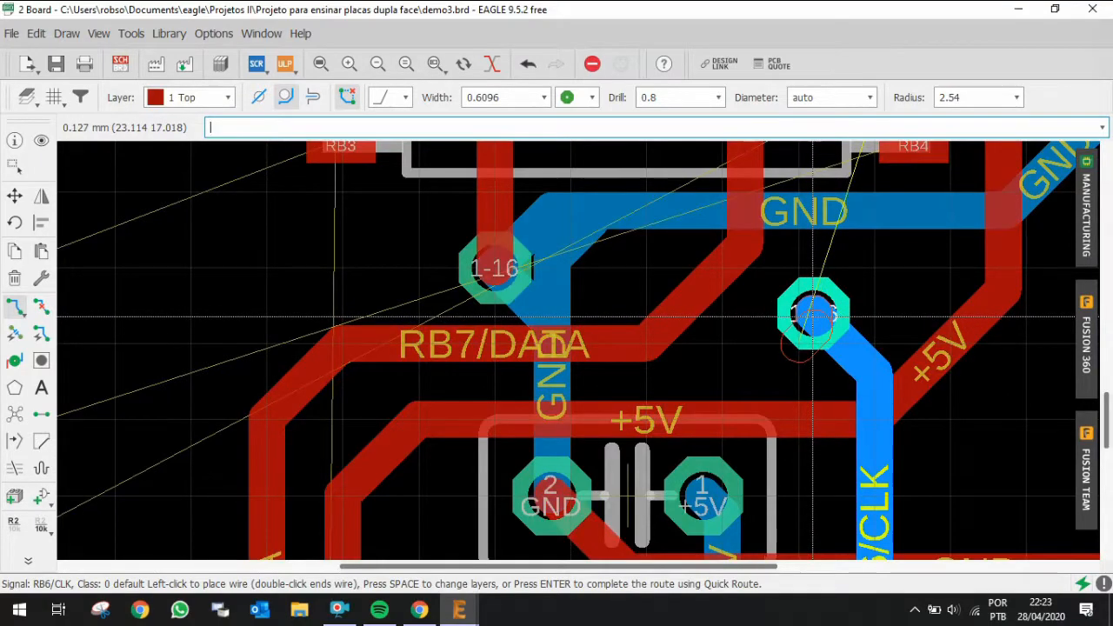
pyautogui.scroll(-4, 813, 314)
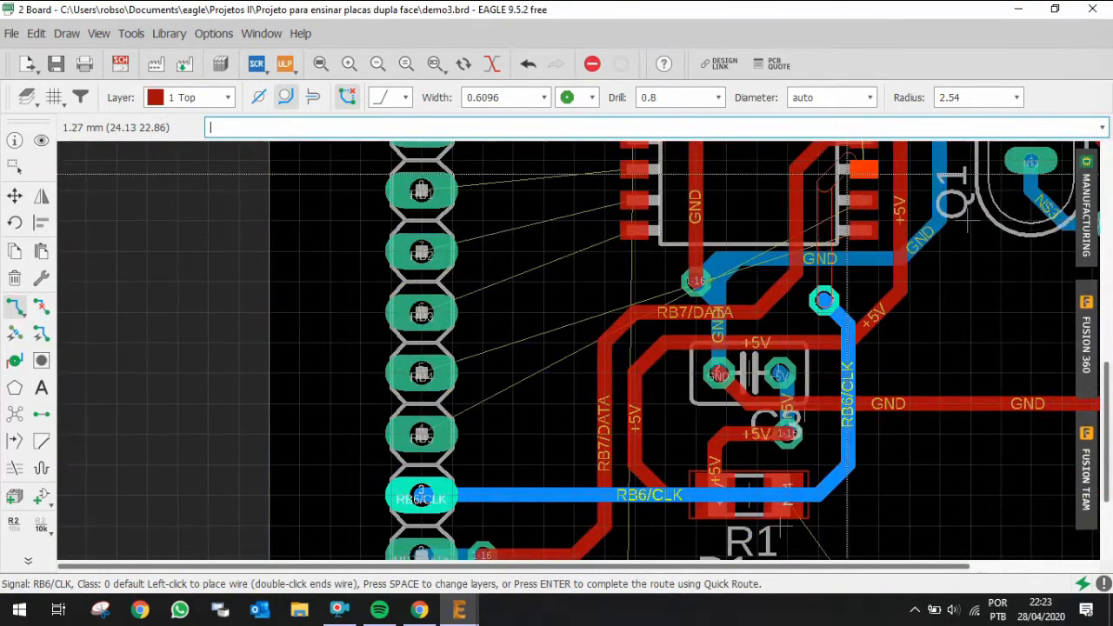
pyautogui.scroll(2, 843, 175)
pyautogui.press('alt')
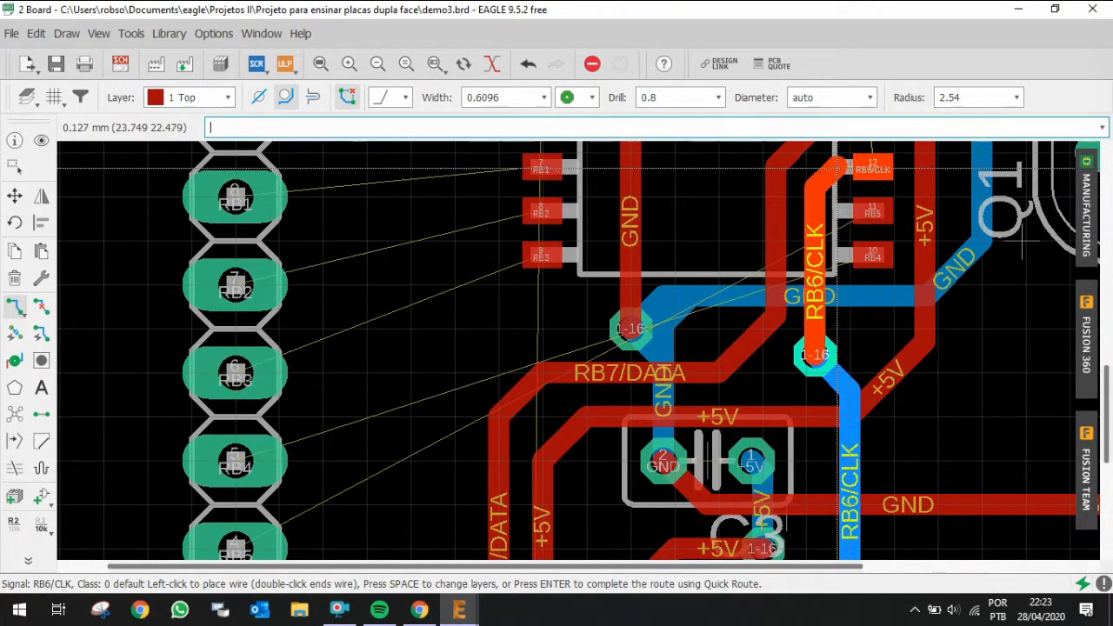
pyautogui.click(872, 168)
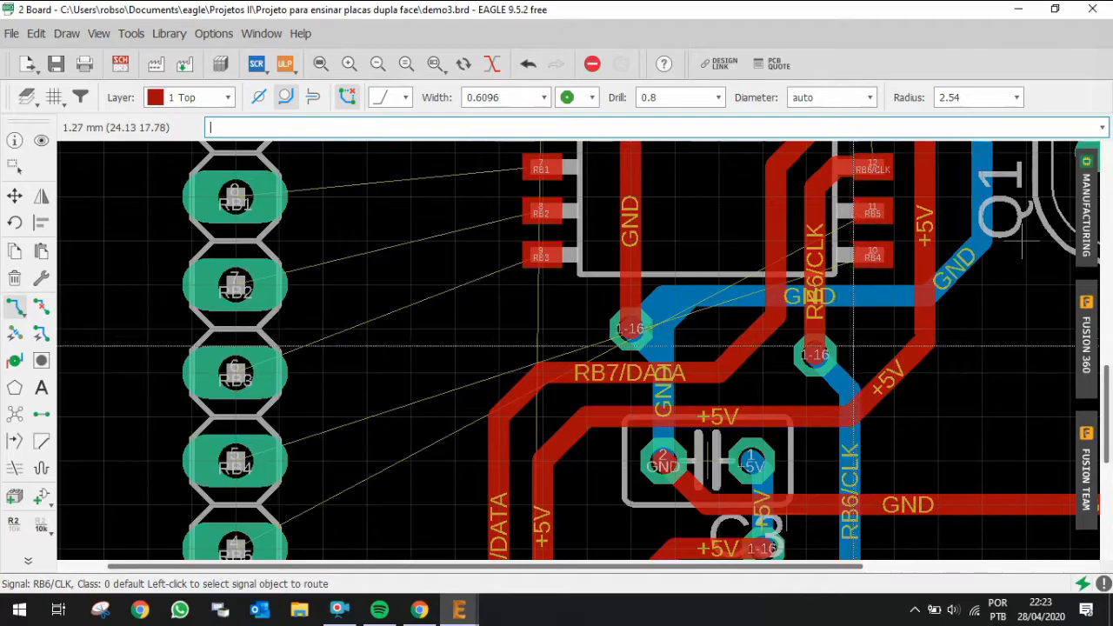
# Step: Highlight the RB6/CLK via and inspect the whole board's routing
pyautogui.scroll(-2, 835, 339)
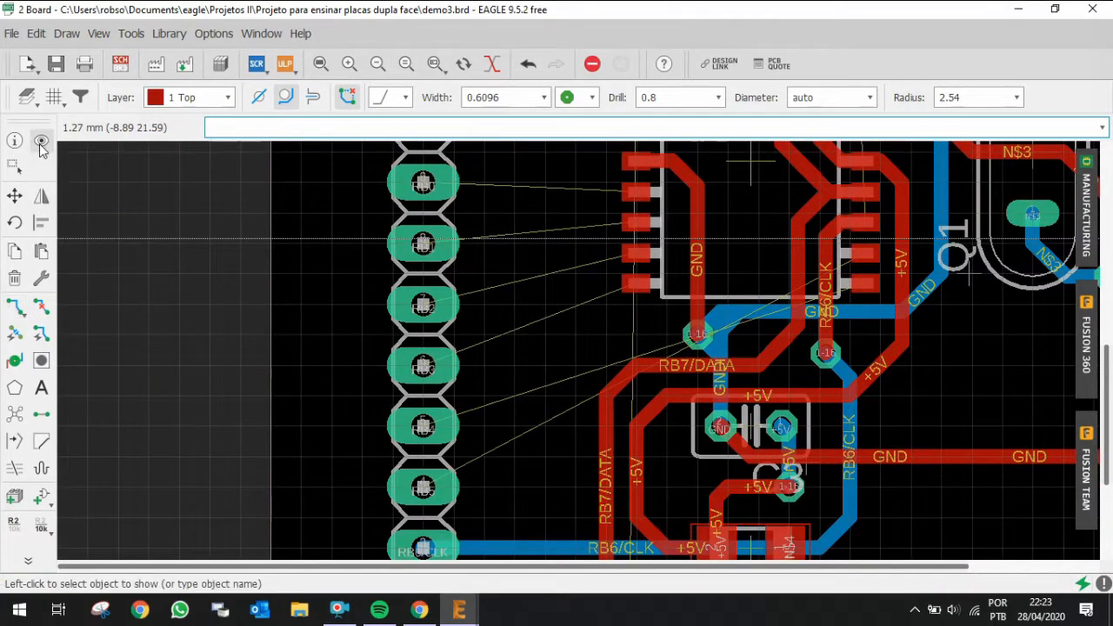
pyautogui.click(821, 355)
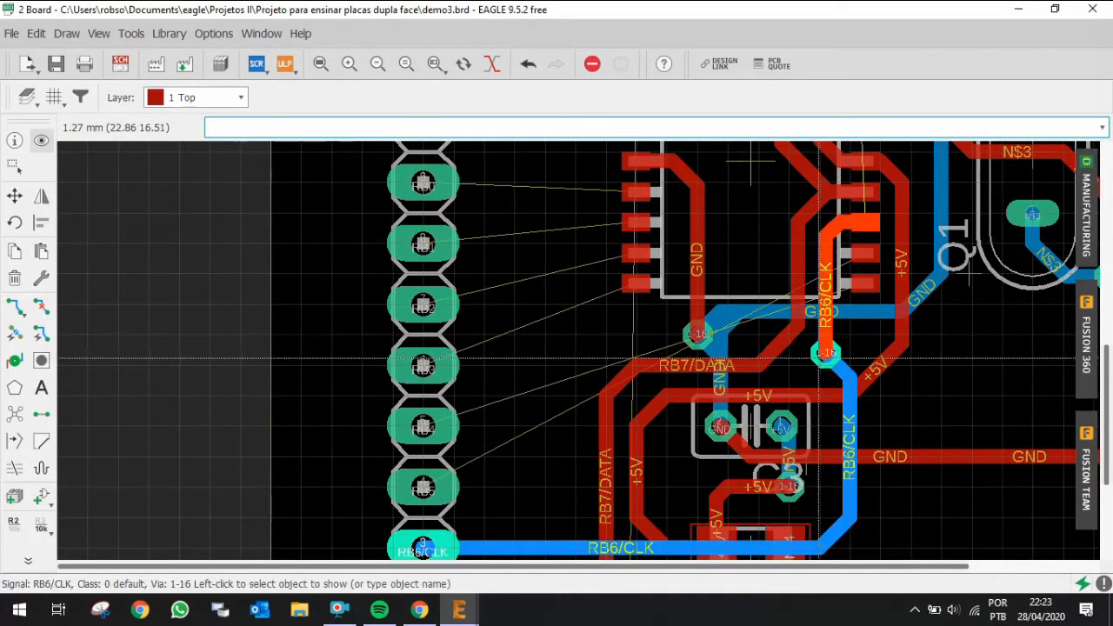
pyautogui.scroll(-5, 818, 358)
pyautogui.scroll(2, 839, 218)
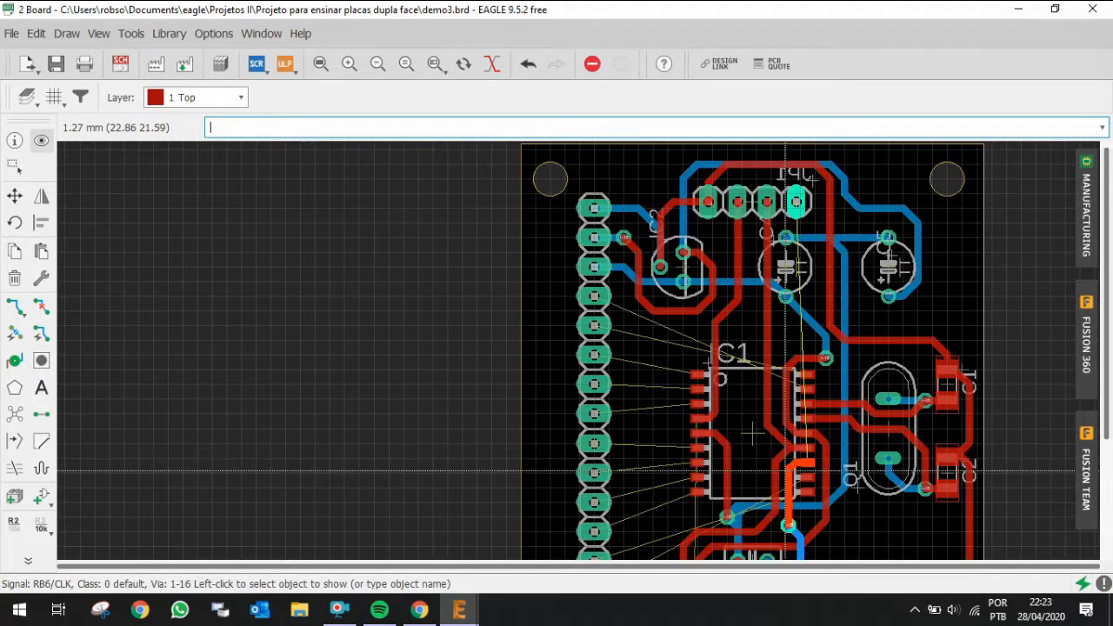
pyautogui.scroll(-3, 786, 472)
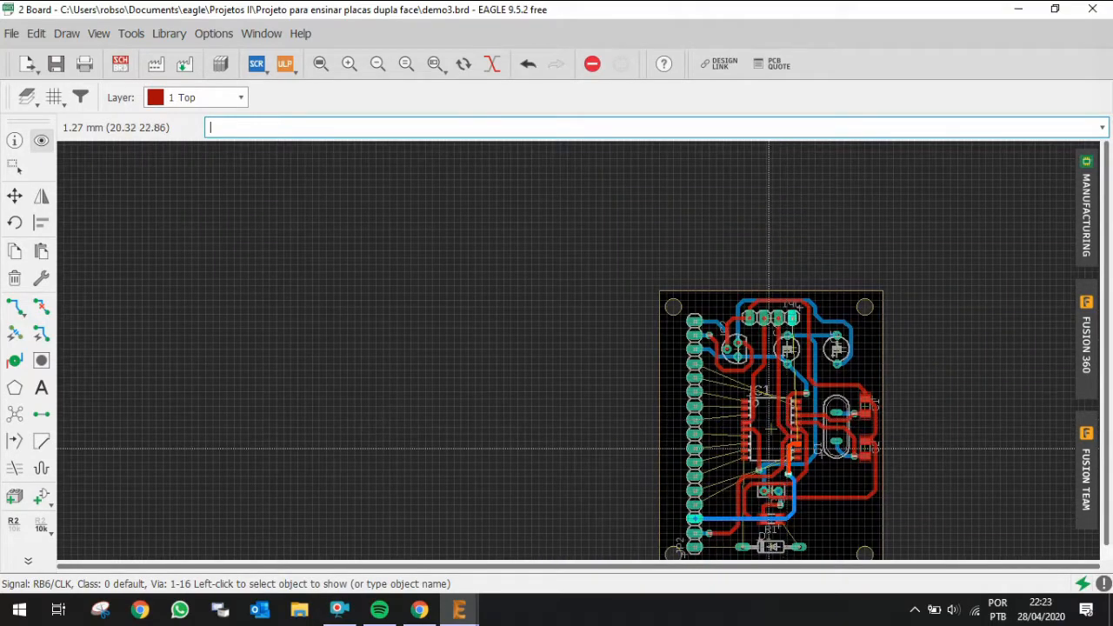
pyautogui.scroll(1, 768, 449)
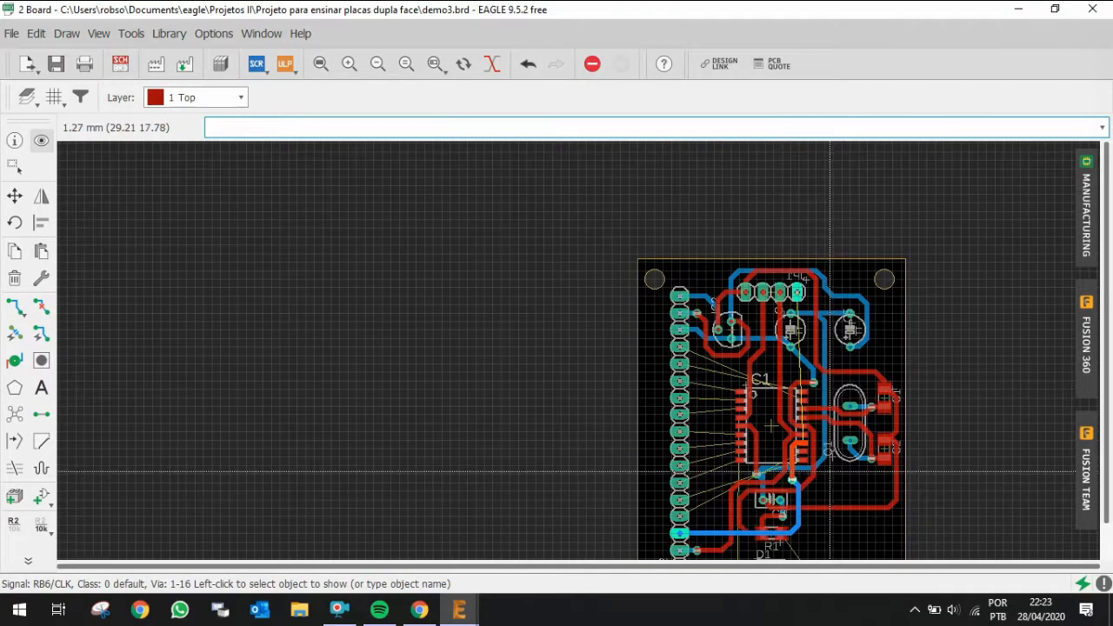
pyautogui.scroll(2, 825, 426)
pyautogui.scroll(1, 825, 426)
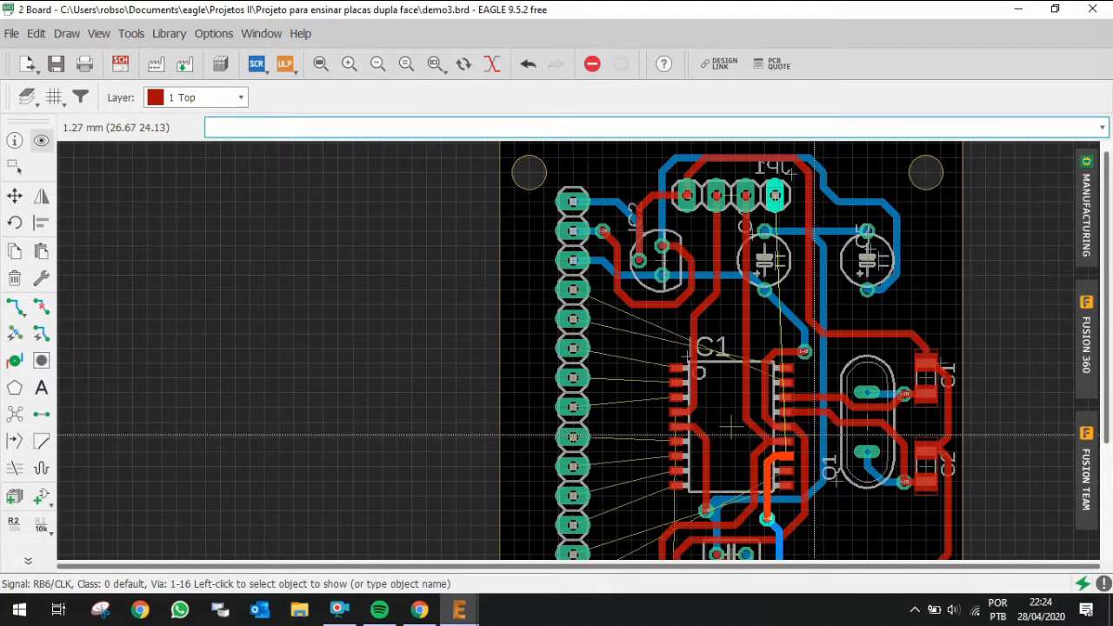
pyautogui.click(15, 196)
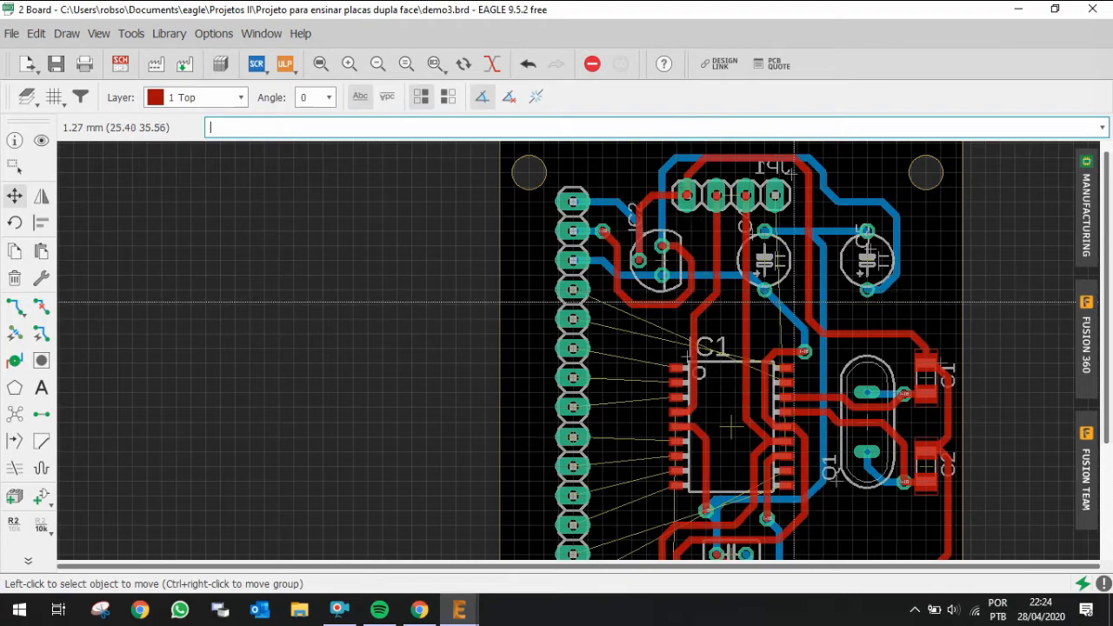
pyautogui.click(822, 300)
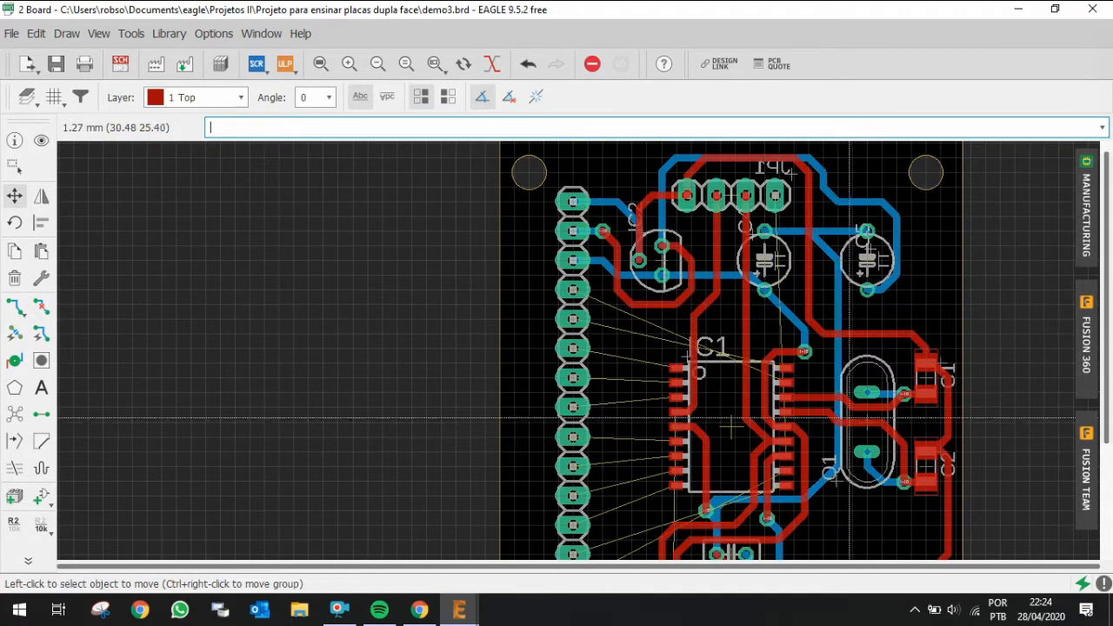
pyautogui.scroll(-1, 830, 419)
pyautogui.scroll(3, 826, 472)
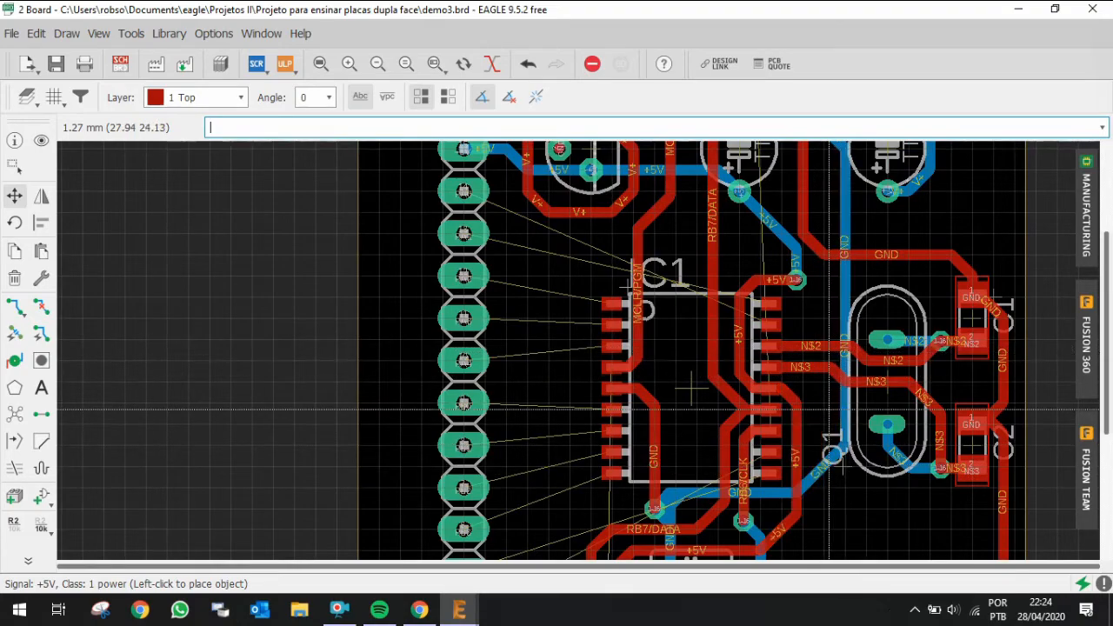
# Step: Rip up the +5V track segments running beside IC1's right-hand pins
pyautogui.hotkey('ctrl', 'r')
pyautogui.scroll(-2, 785, 457)
pyautogui.scroll(3, 788, 513)
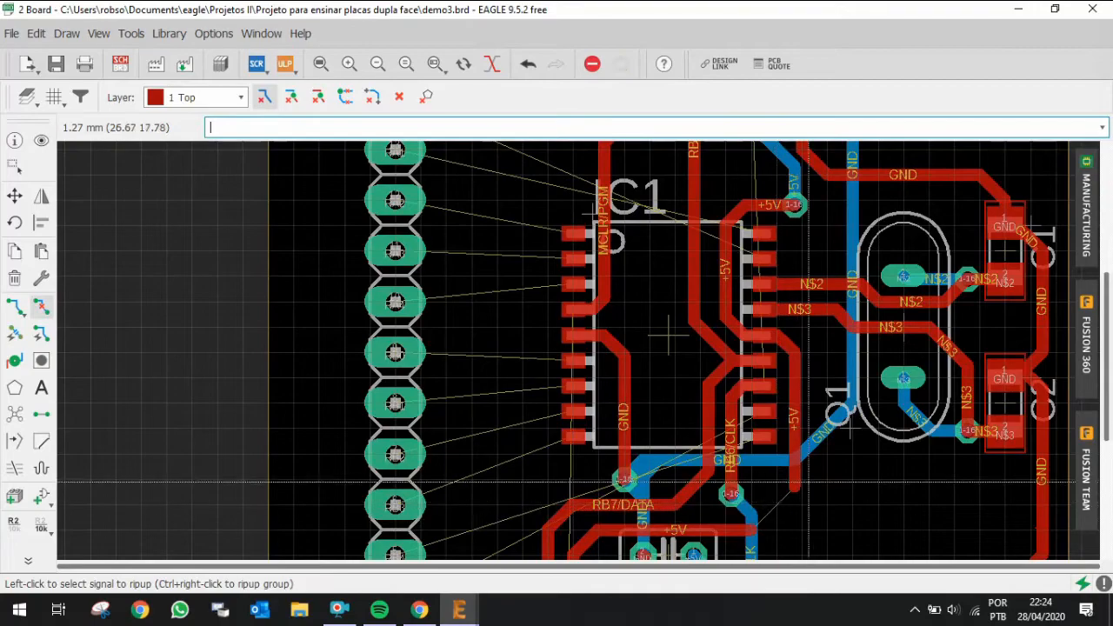
pyautogui.click(794, 461)
pyautogui.click(789, 348)
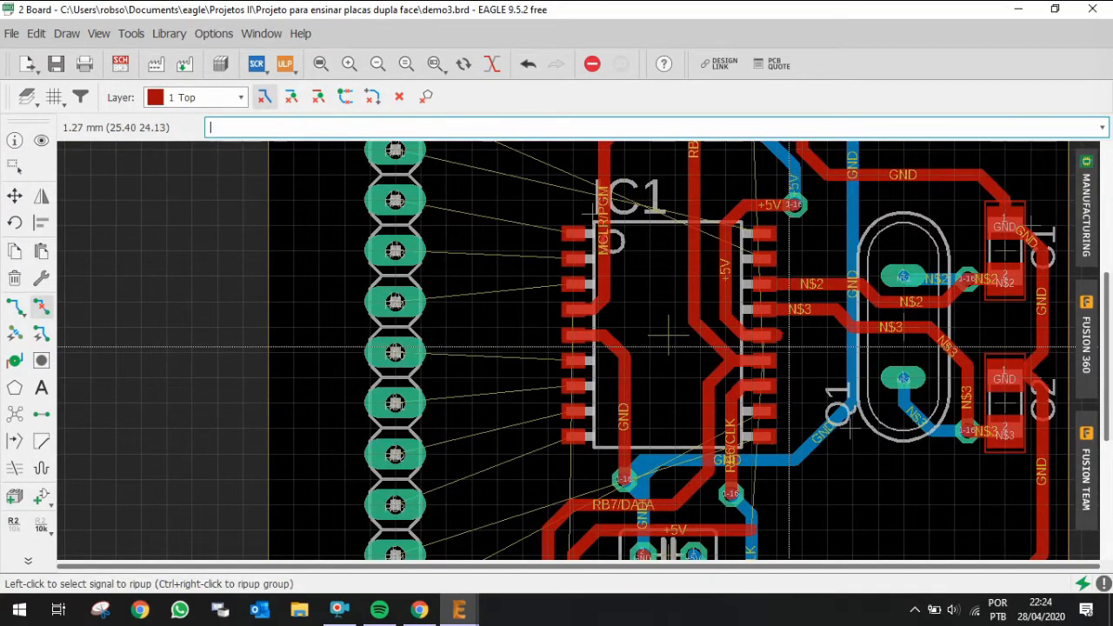
# Step: Reroute +5V on the top layer from IC1's pin 14 right and down to join the +5V track below IC1
pyautogui.click(787, 346)
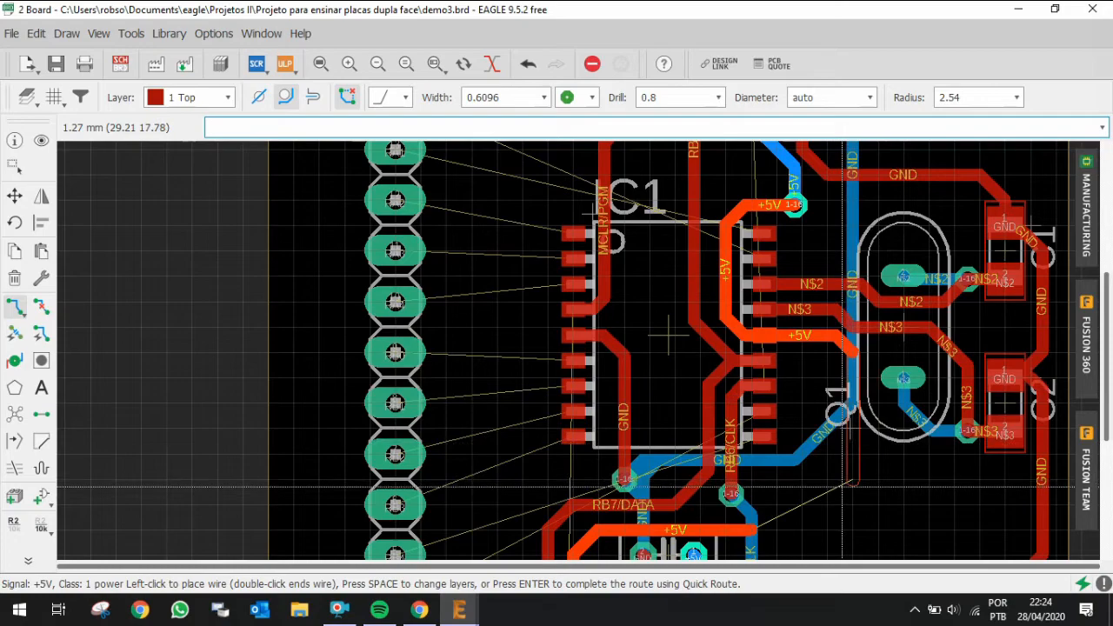
pyautogui.click(826, 506)
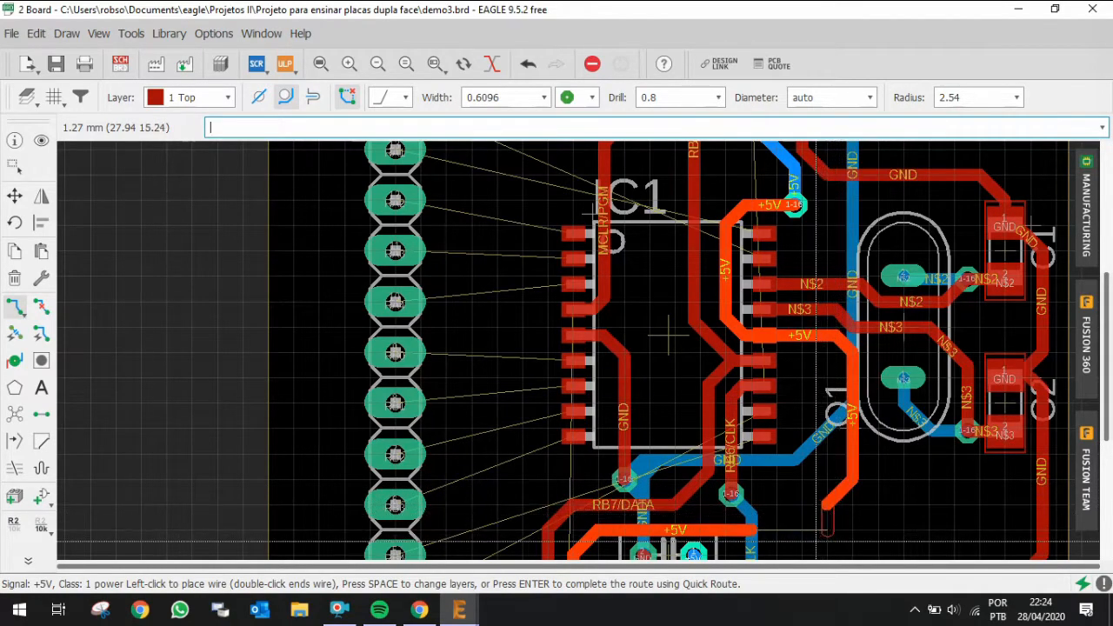
pyautogui.click(758, 530)
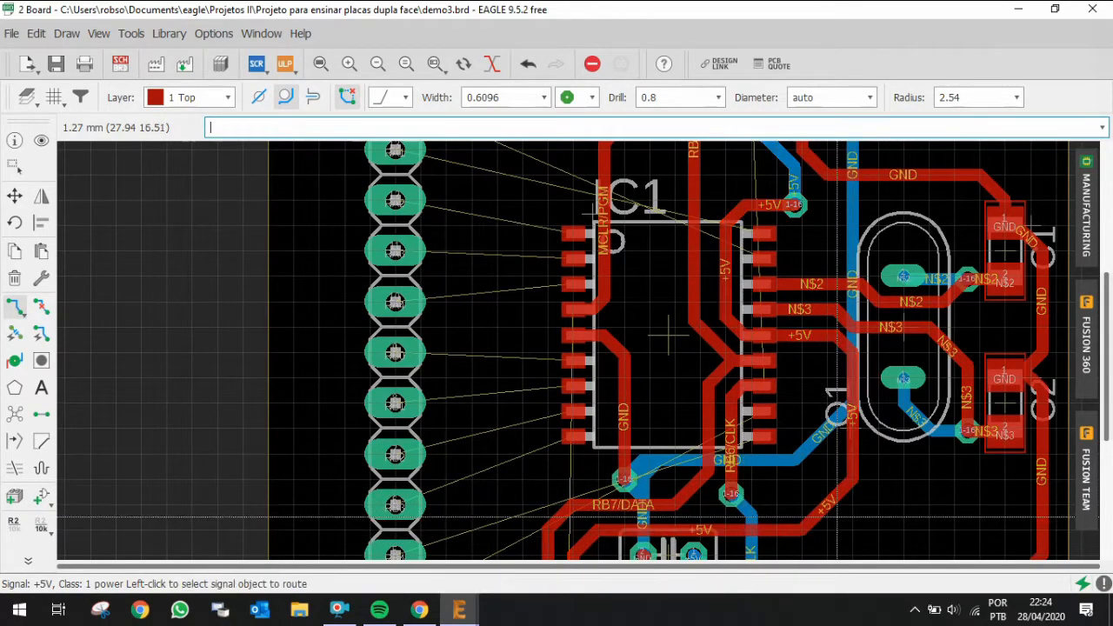
# Step: Move the new +5V track's corner further right so it runs clear of IC1 and the crystal
pyautogui.click(14, 200)
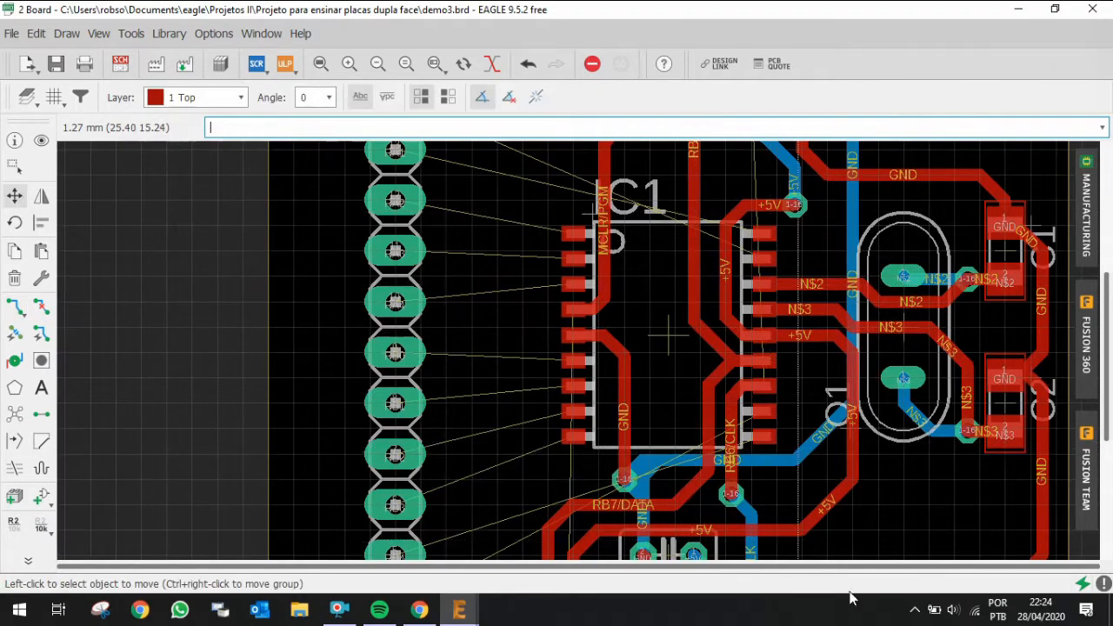
pyautogui.click(819, 505)
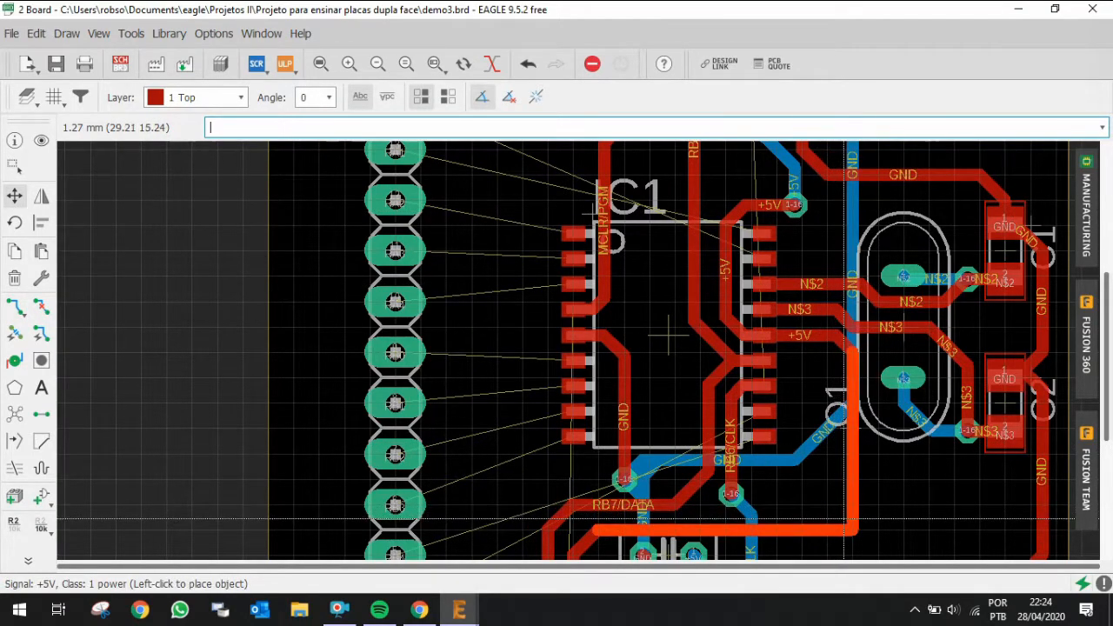
pyautogui.click(889, 522)
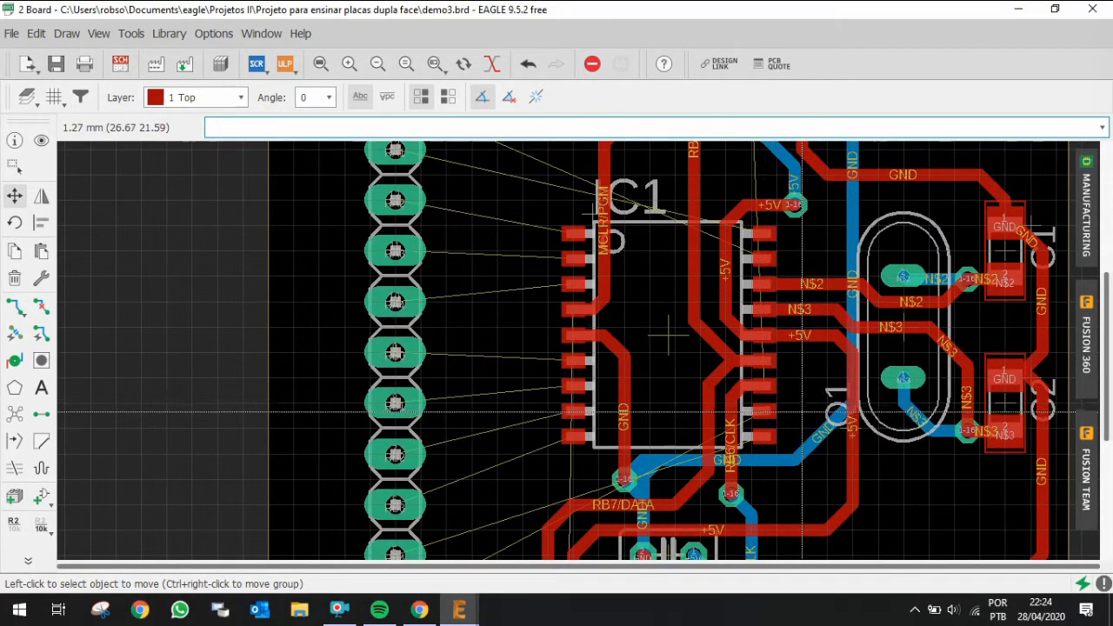
pyautogui.scroll(-3, 801, 414)
pyautogui.scroll(-1, 801, 417)
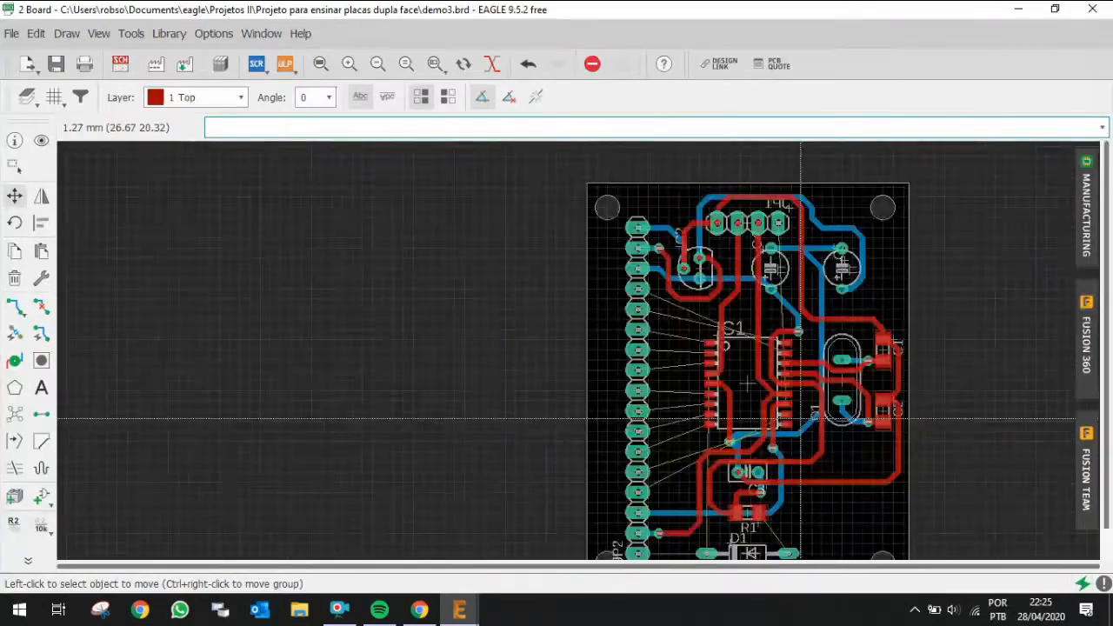
pyautogui.scroll(1, 801, 418)
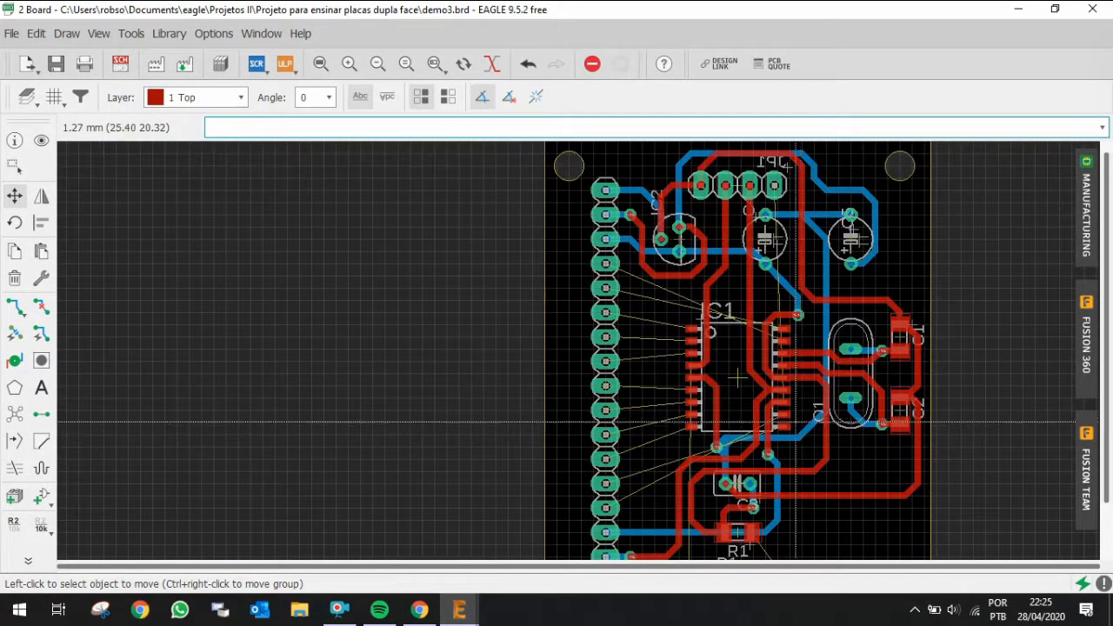
pyautogui.scroll(3, 801, 419)
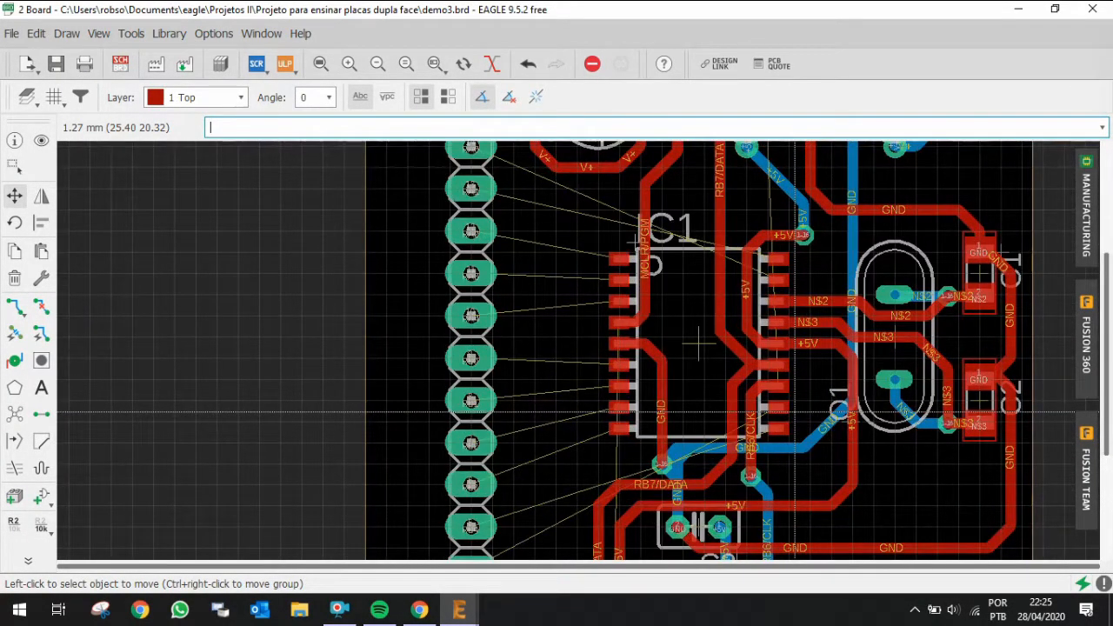
pyautogui.hotkey('ctrl', 'r')
pyautogui.click(780, 386)
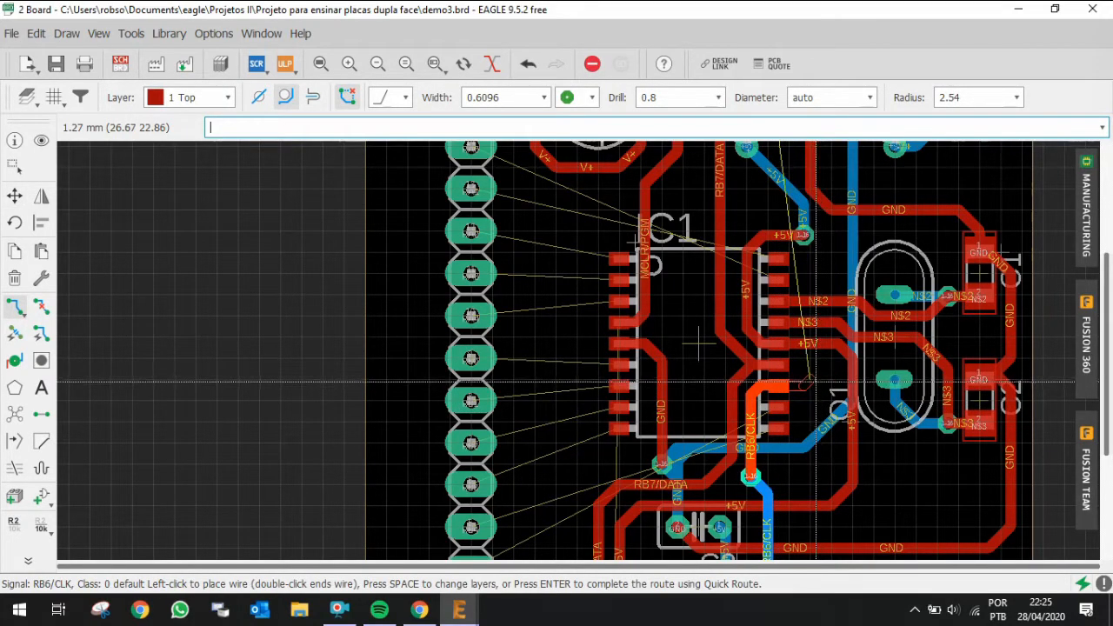
pyautogui.scroll(1, 808, 383)
pyautogui.scroll(4, 808, 385)
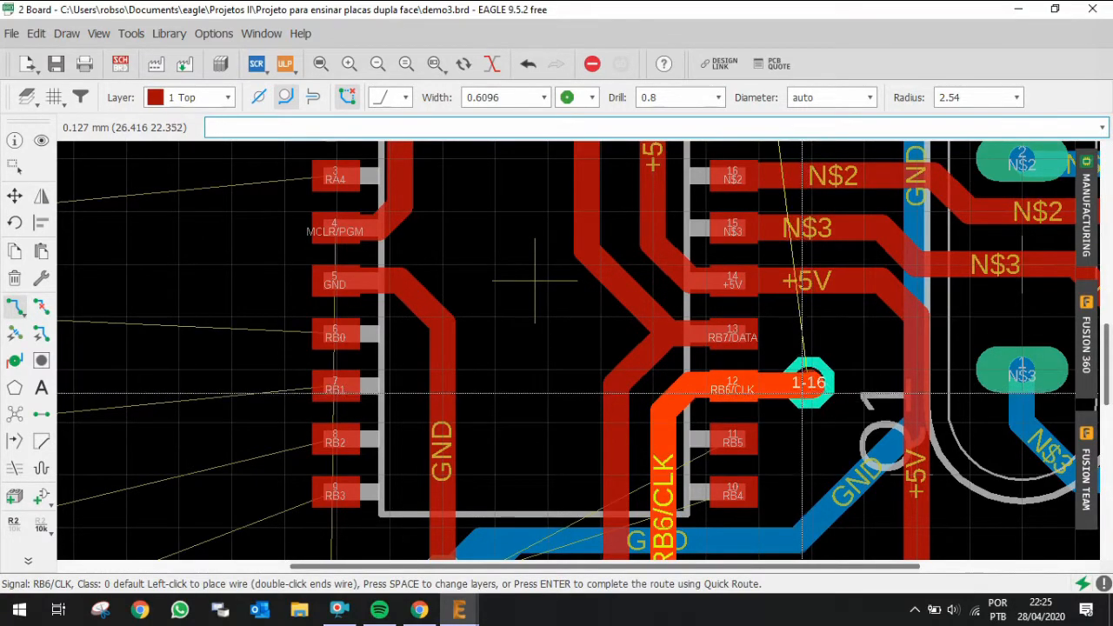
pyautogui.press('space')
pyautogui.scroll(-4, 808, 382)
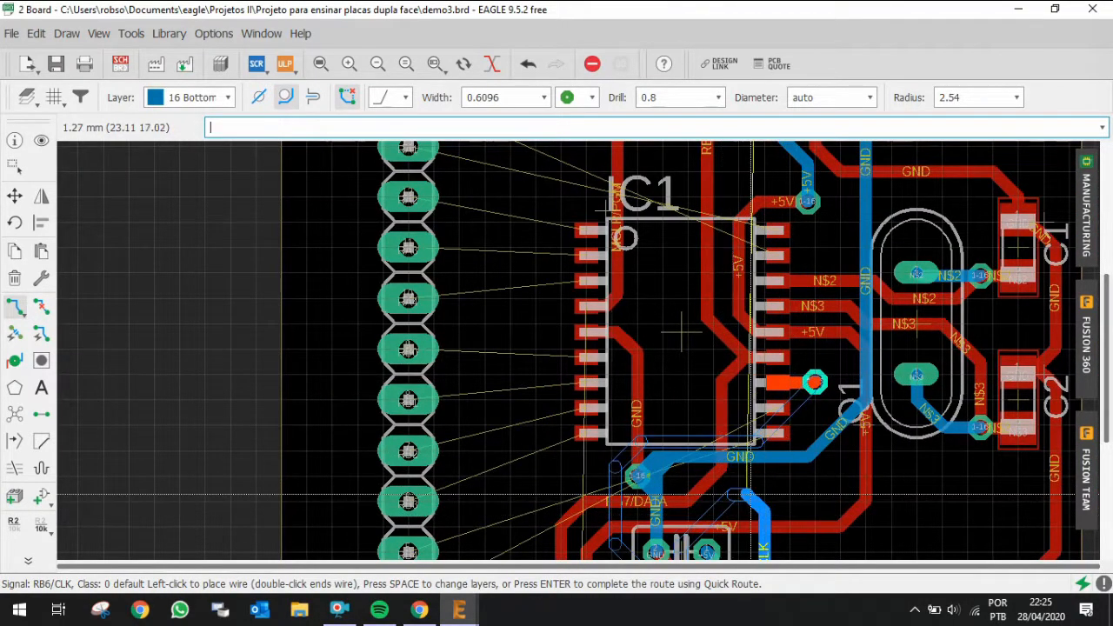
pyautogui.press('Escape')
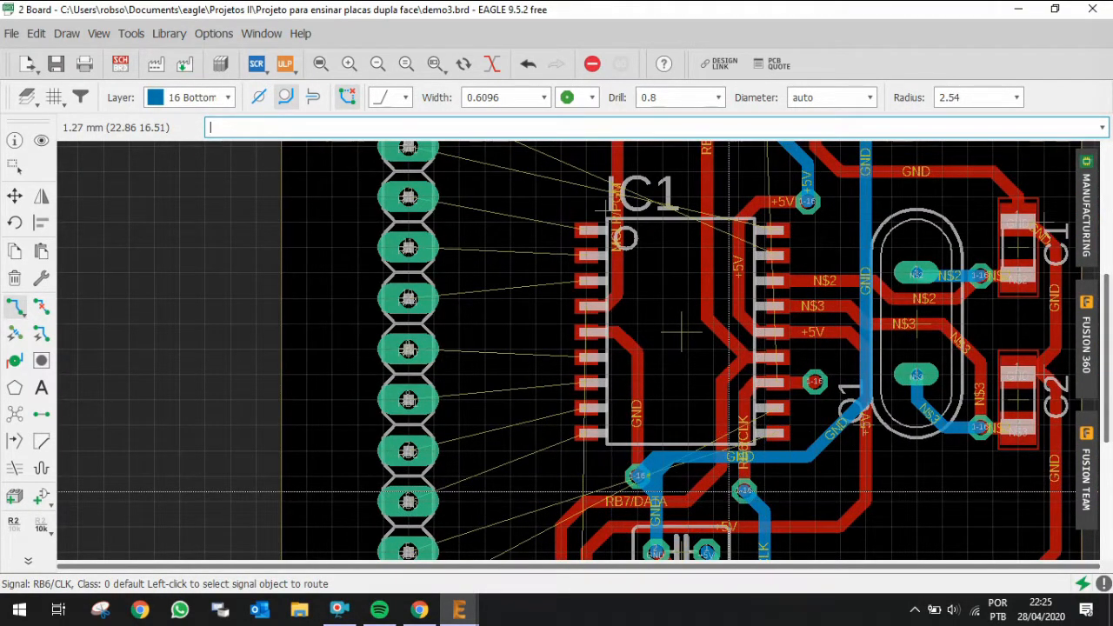
# Step: Route RB6/CLK on the bottom layer from the via beside IC1's pin 12 up around C4, then via to the top layer into header JP1's pin 1
pyautogui.scroll(-3, 728, 492)
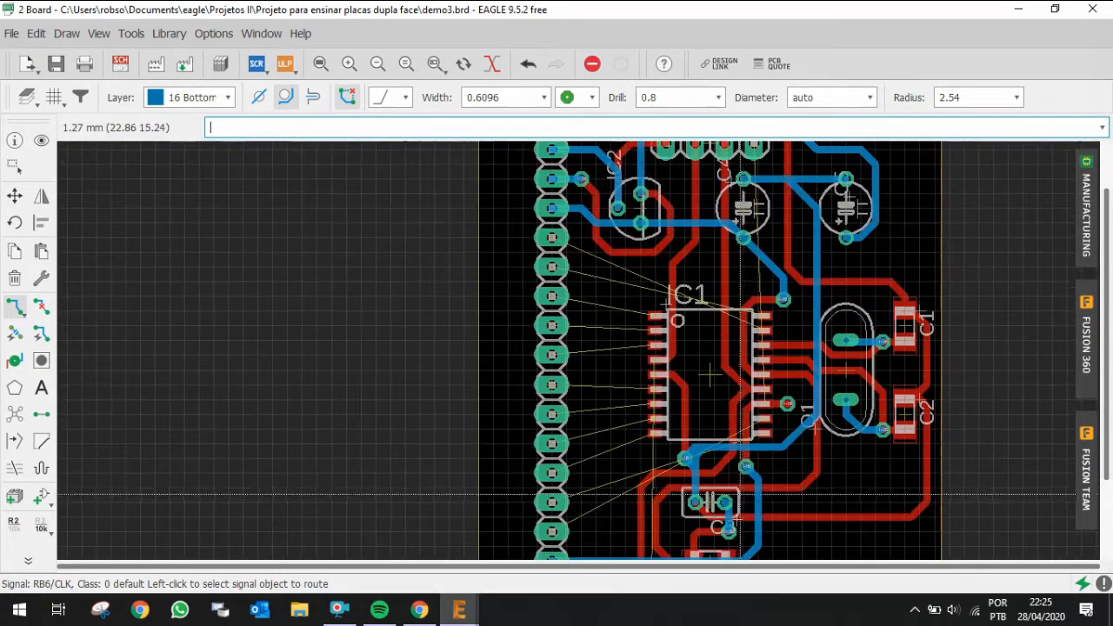
pyautogui.scroll(2, 763, 475)
pyautogui.scroll(-3, 617, 469)
pyautogui.scroll(3, 643, 346)
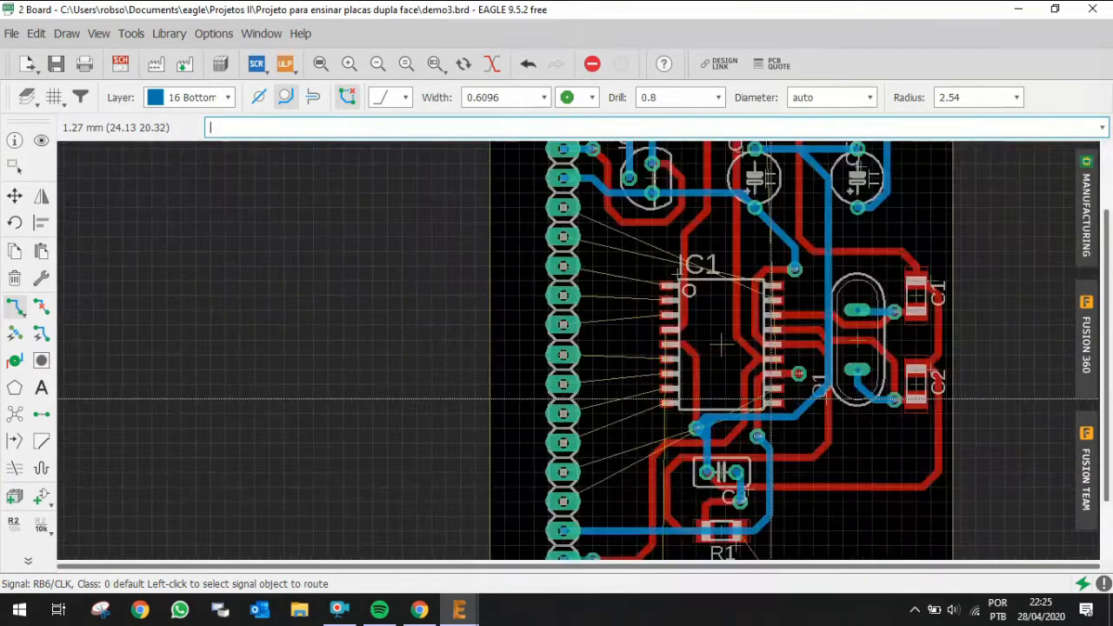
pyautogui.scroll(3, 711, 333)
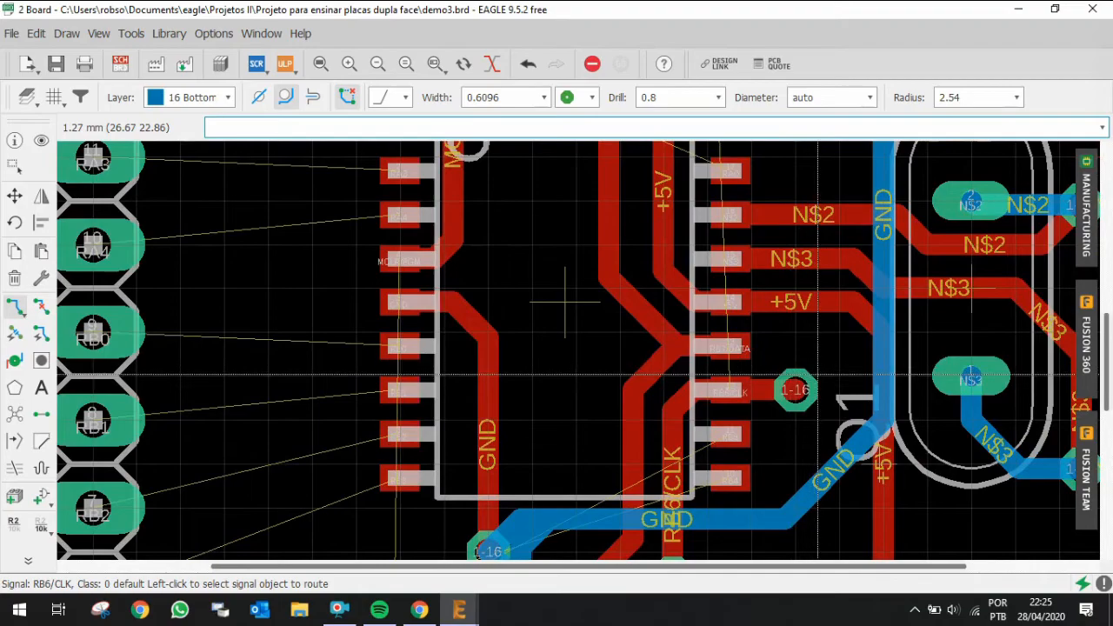
pyautogui.click(798, 391)
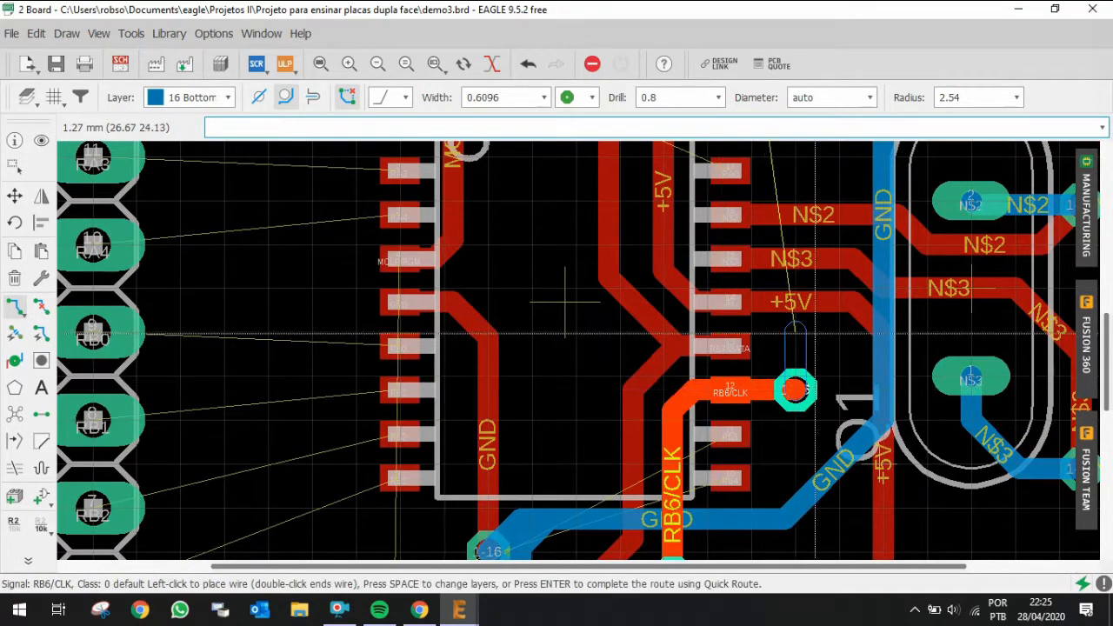
pyautogui.scroll(-4, 799, 323)
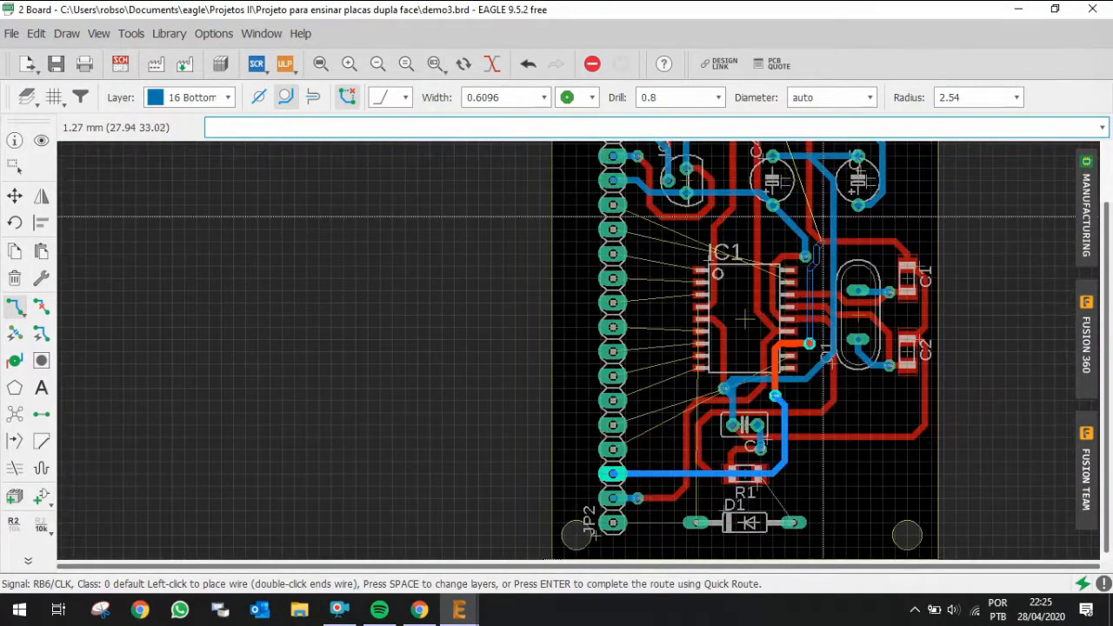
pyautogui.scroll(5, 823, 215)
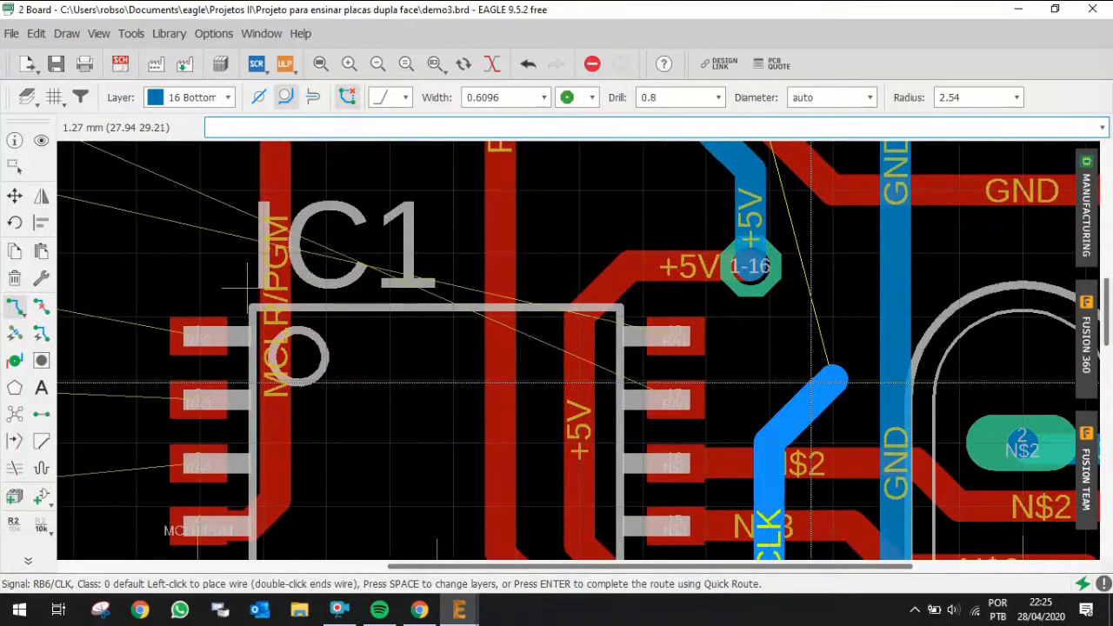
pyautogui.scroll(-6, 811, 383)
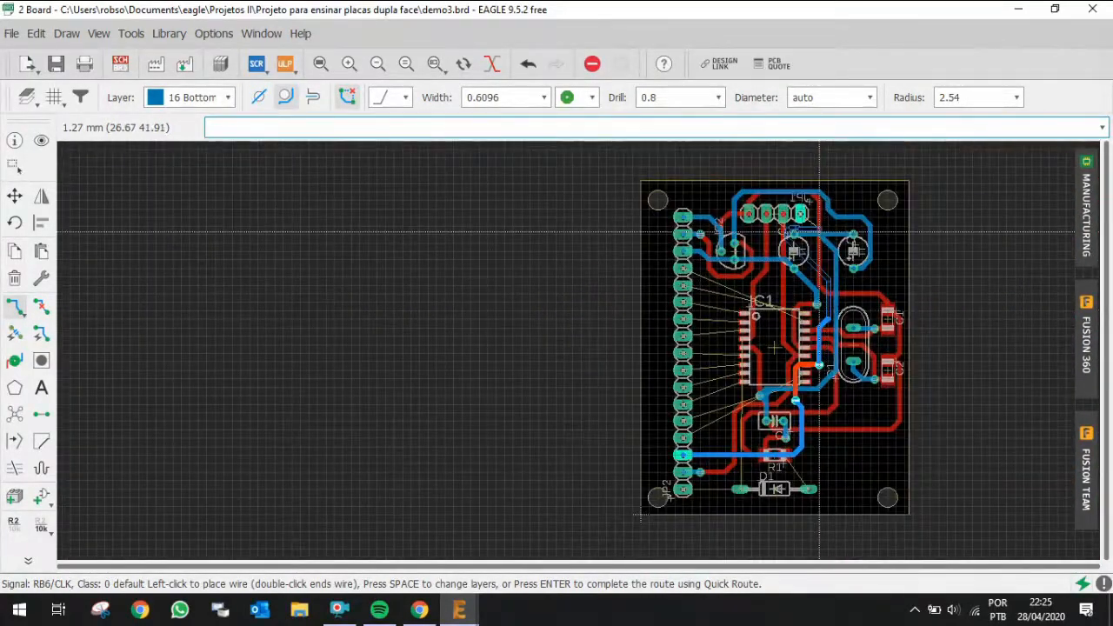
pyautogui.scroll(6, 819, 231)
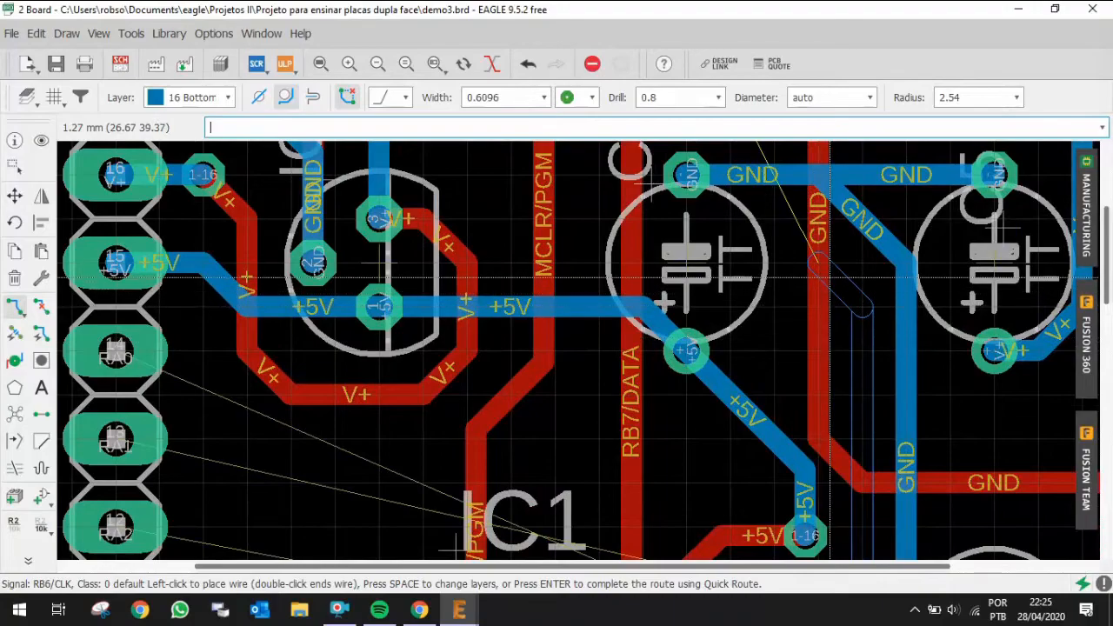
pyautogui.click(829, 272)
pyautogui.scroll(-1, 582, 259)
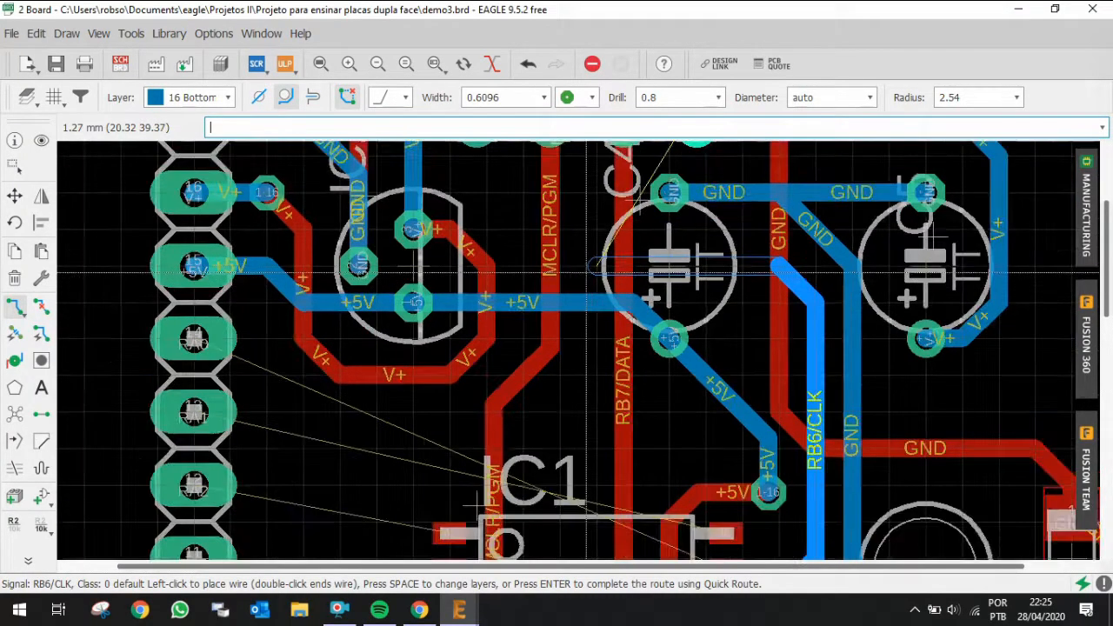
pyautogui.scroll(-3, 577, 256)
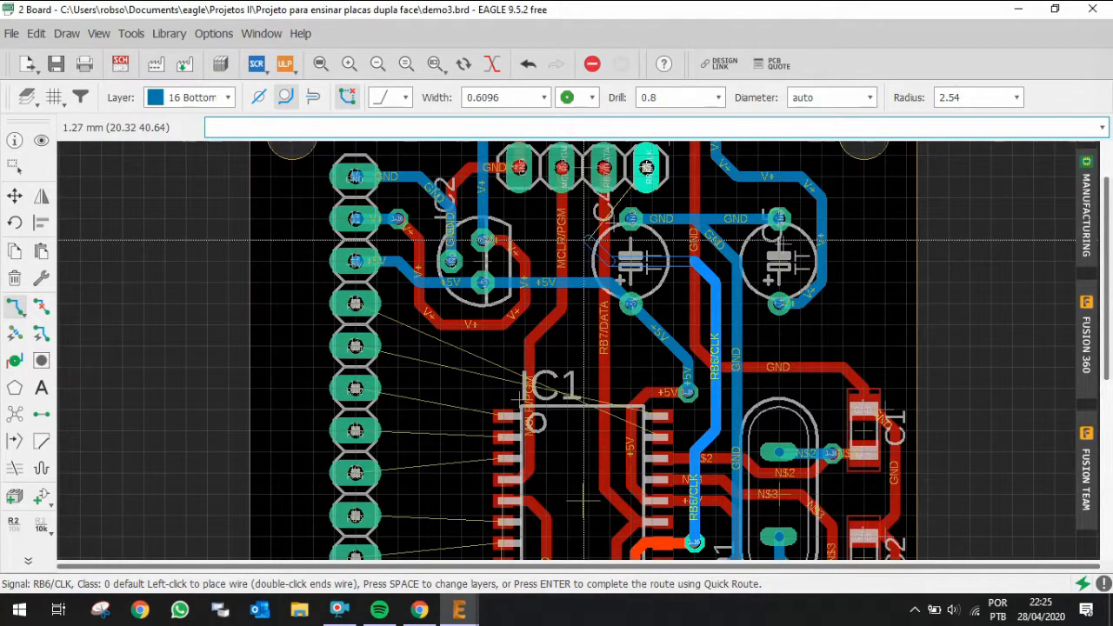
pyautogui.scroll(-3, 582, 240)
pyautogui.scroll(3, 574, 248)
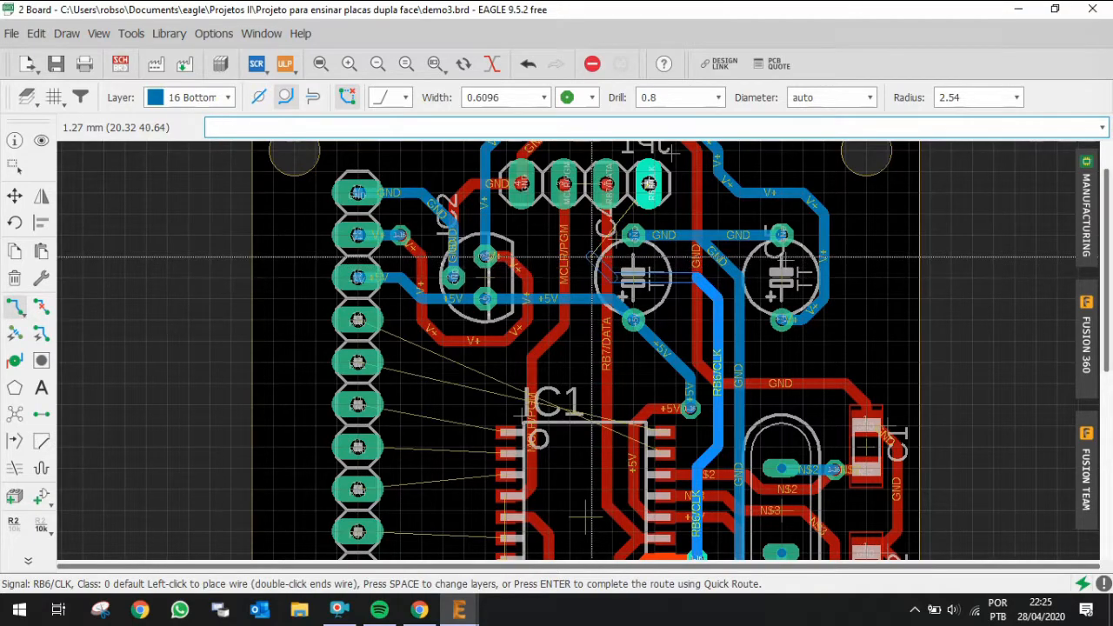
pyautogui.scroll(-1, 590, 256)
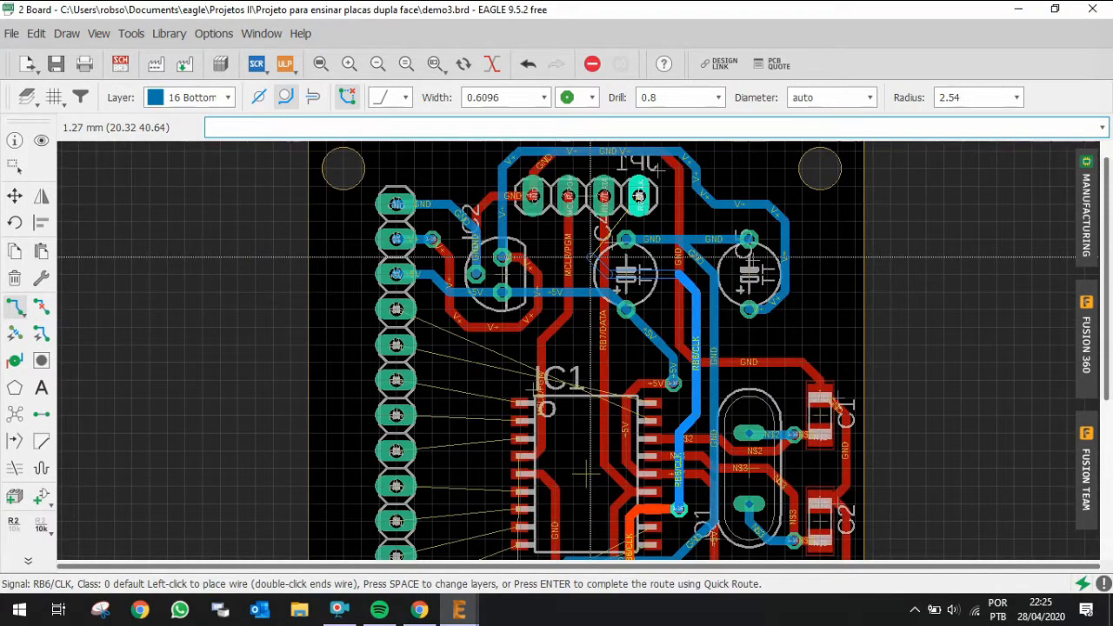
pyautogui.scroll(2, 590, 256)
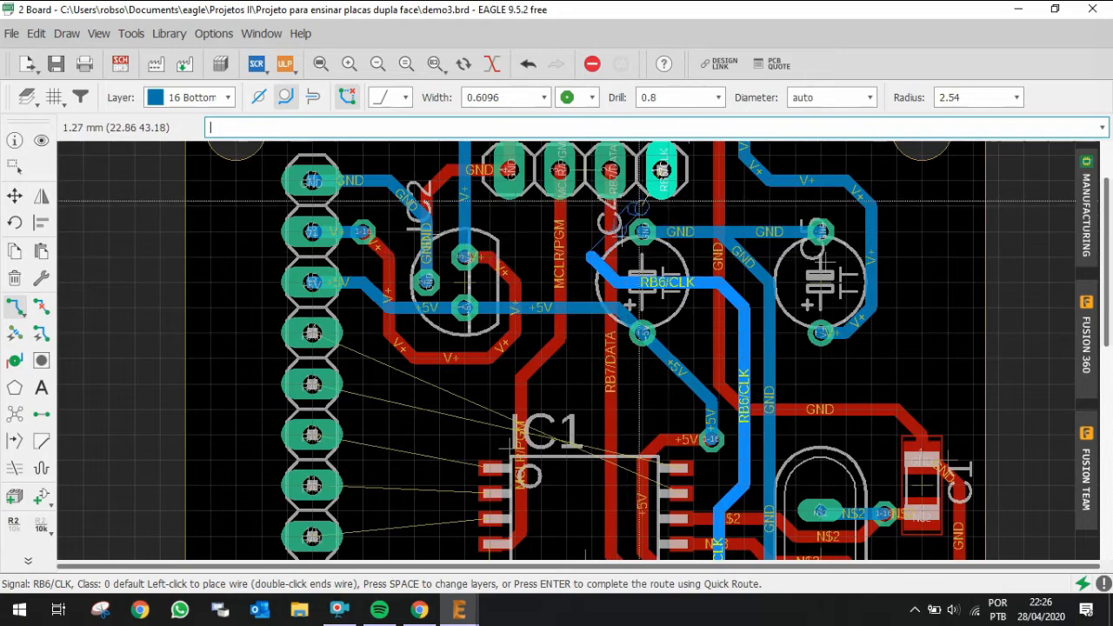
pyautogui.scroll(2, 677, 176)
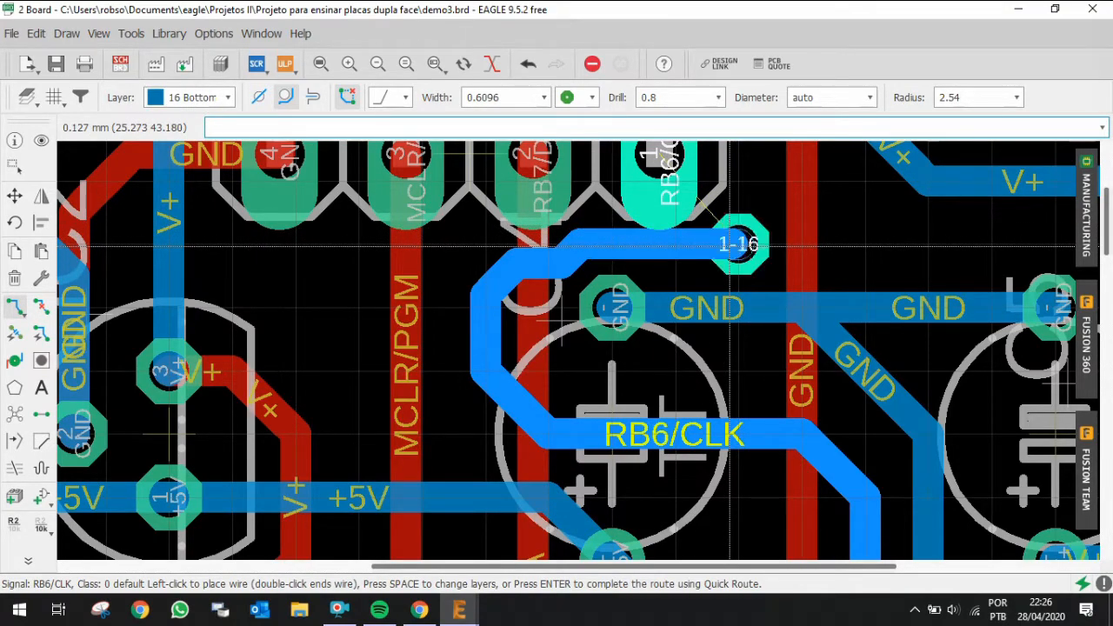
pyautogui.press('space')
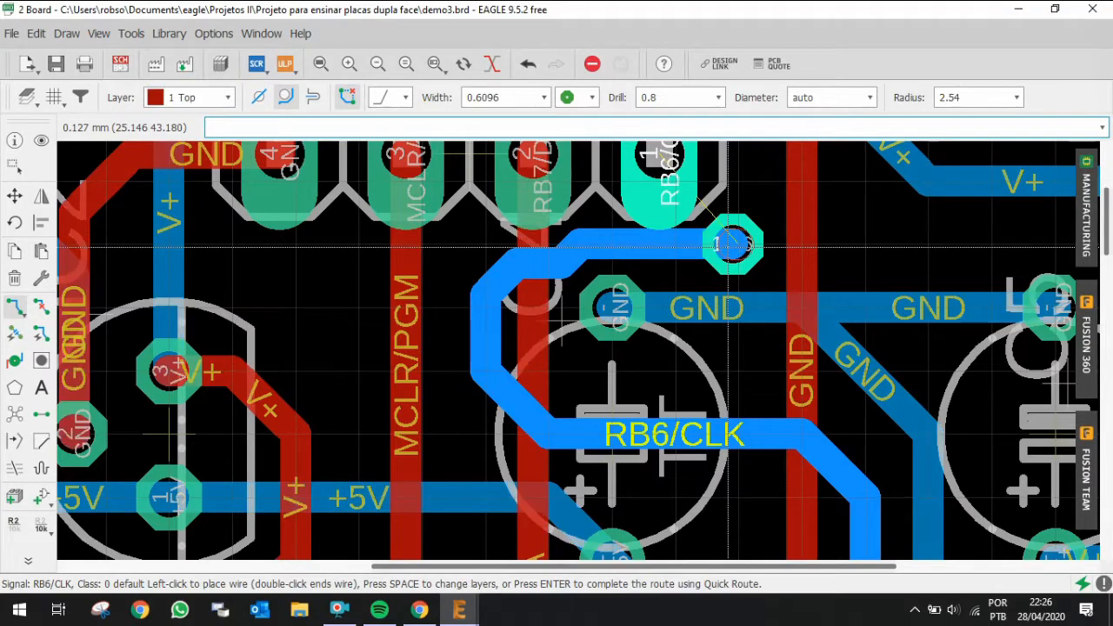
pyautogui.scroll(-3, 729, 246)
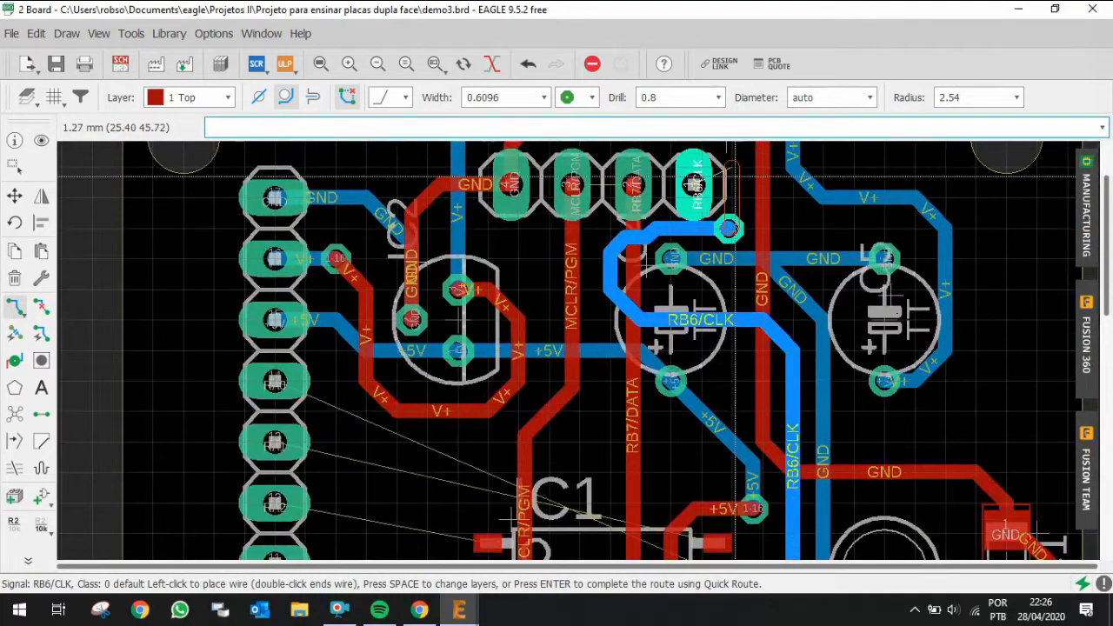
pyautogui.scroll(3, 716, 176)
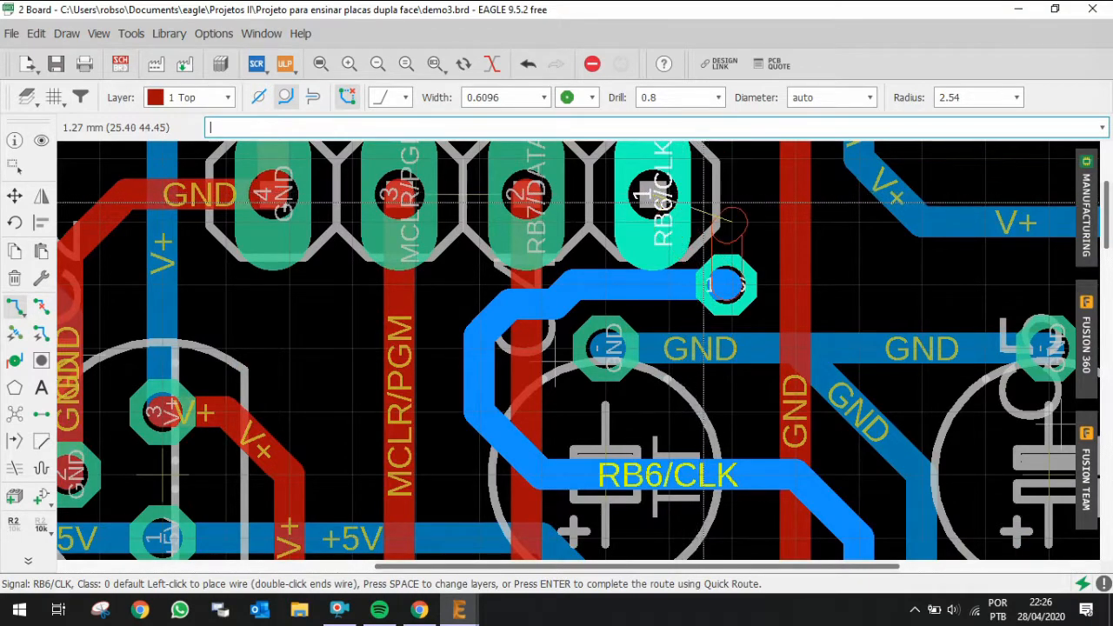
pyautogui.press('alt')
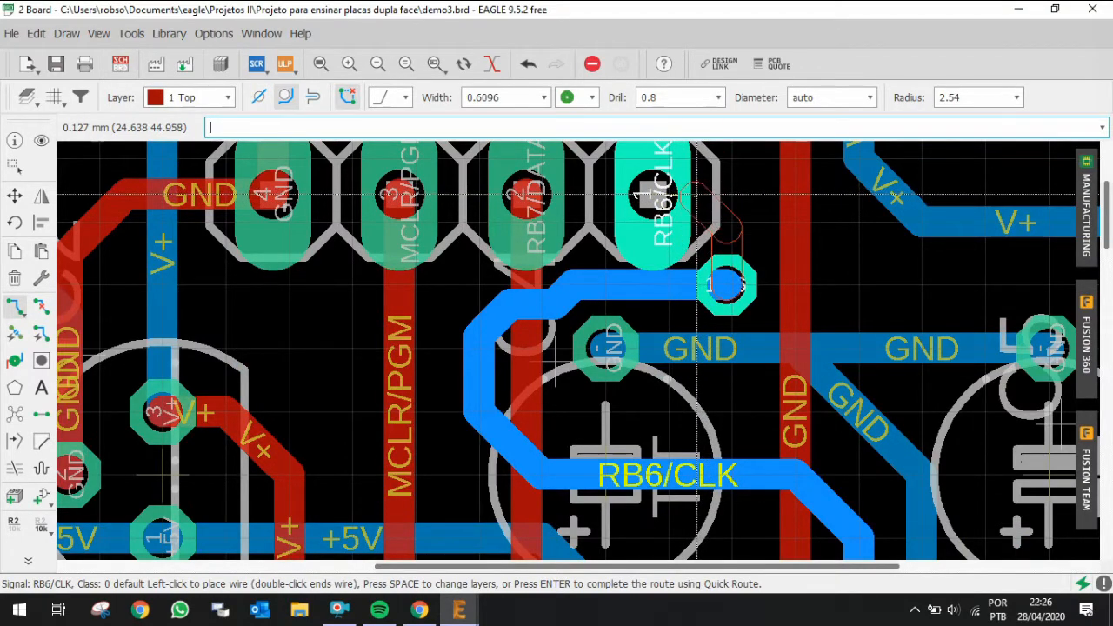
pyautogui.click(700, 195)
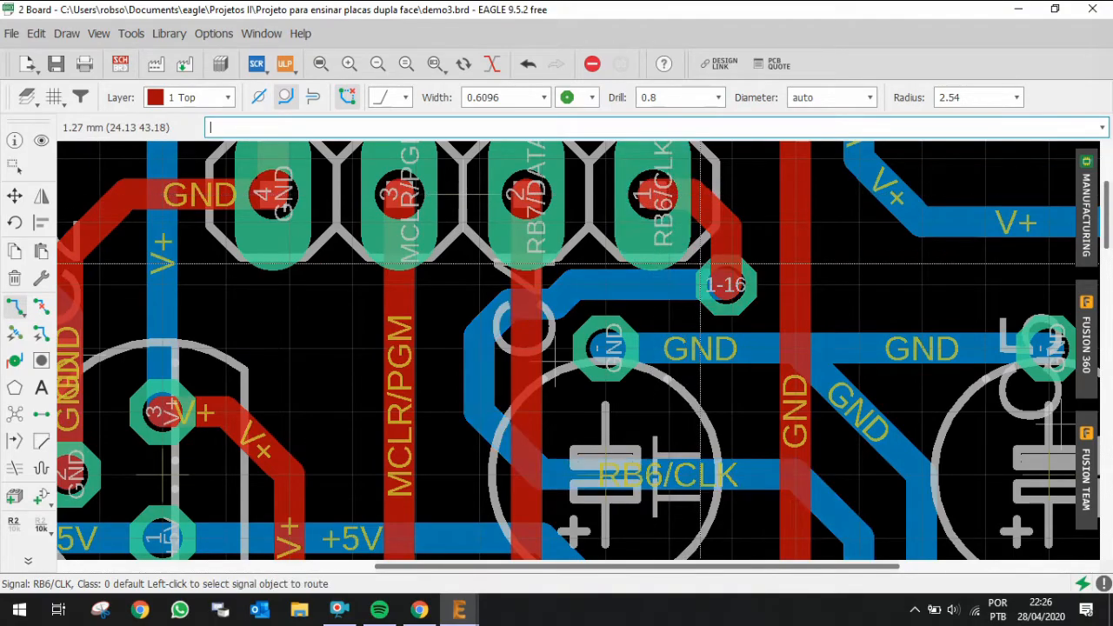
# Step: Highlight the RB6/CLK signal at header JP1 and inspect its path across the board
pyautogui.scroll(-2, 711, 174)
pyautogui.scroll(-1, 711, 174)
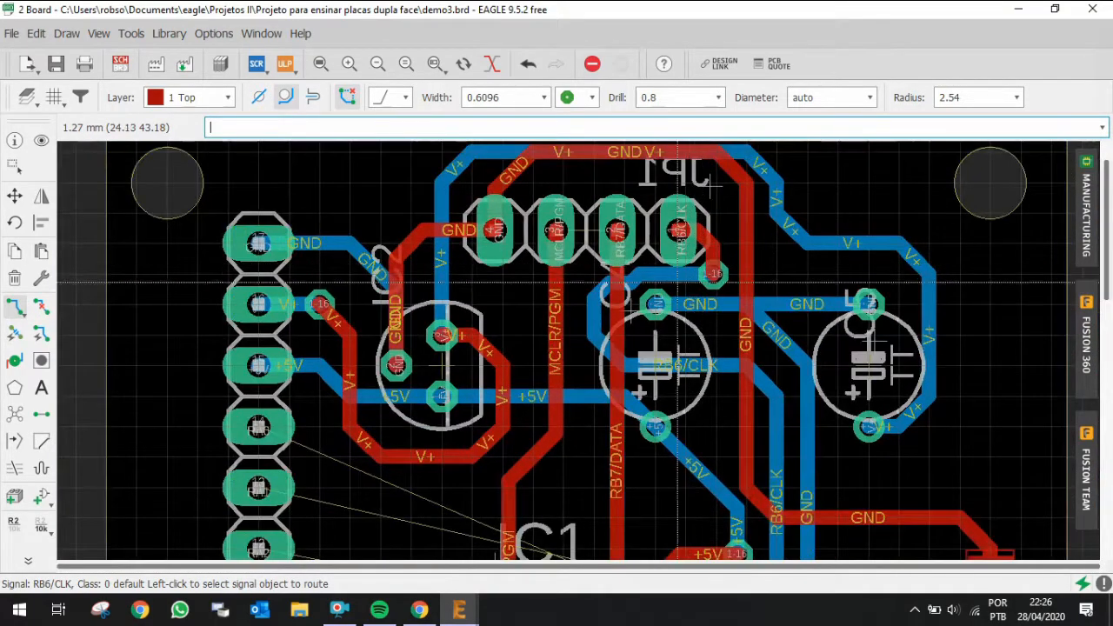
pyautogui.click(42, 139)
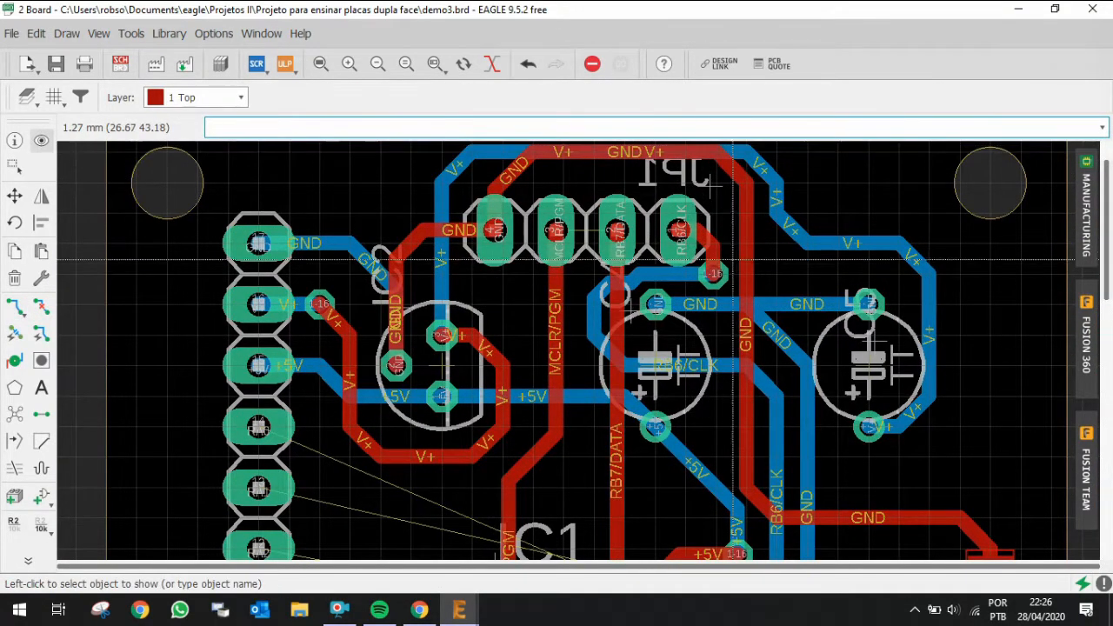
pyautogui.click(687, 233)
pyautogui.scroll(-3, 686, 233)
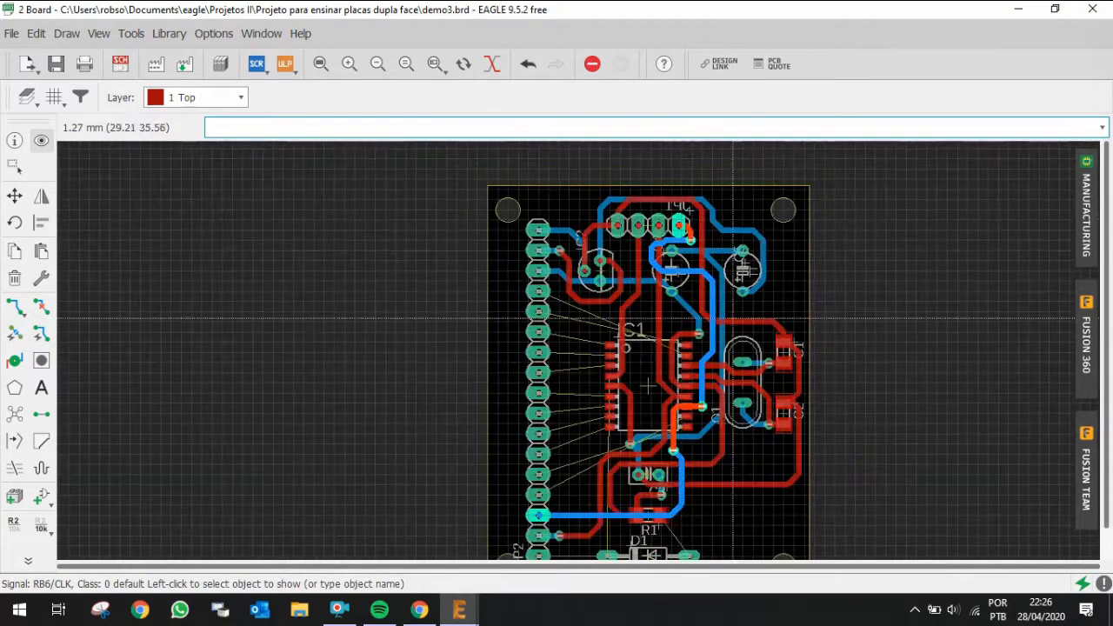
# Step: Zoom in and out across the board to inspect the routed tracks around IC1, the header and D1
pyautogui.scroll(3, 618, 405)
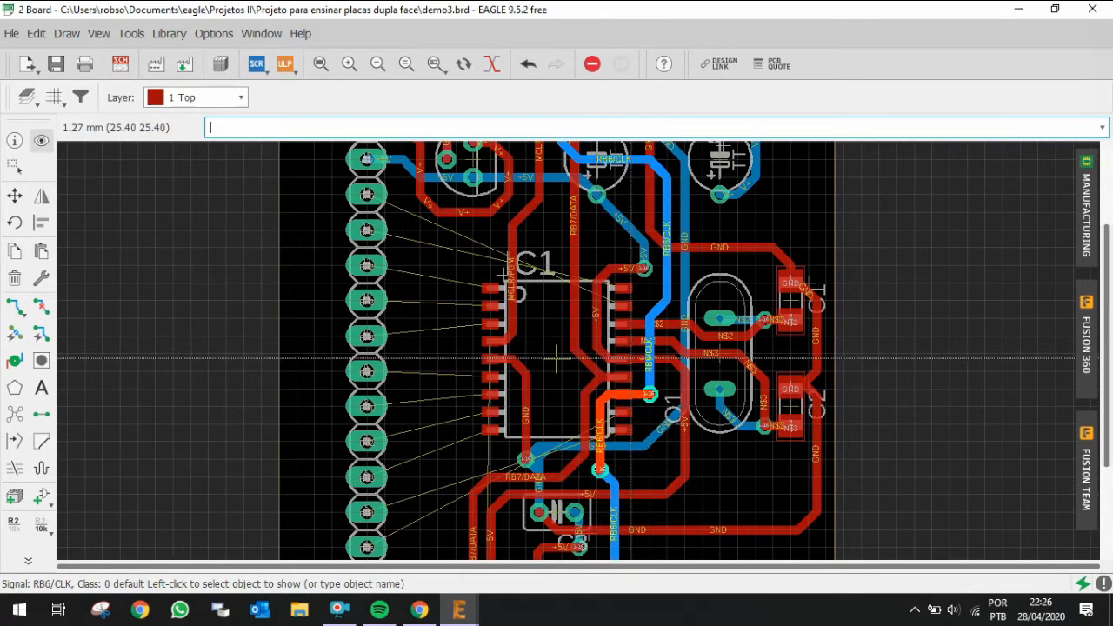
pyautogui.scroll(-1, 569, 359)
pyautogui.scroll(-2, 565, 352)
pyautogui.scroll(4, 625, 296)
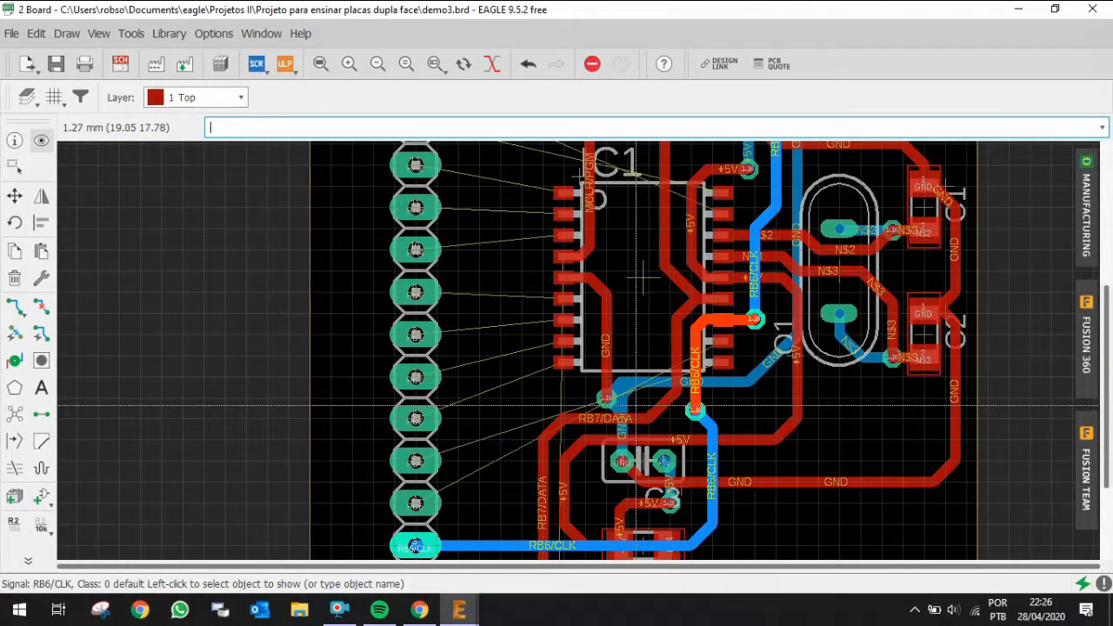
pyautogui.scroll(-2, 861, 375)
pyautogui.scroll(-2, 860, 375)
pyautogui.scroll(4, 813, 211)
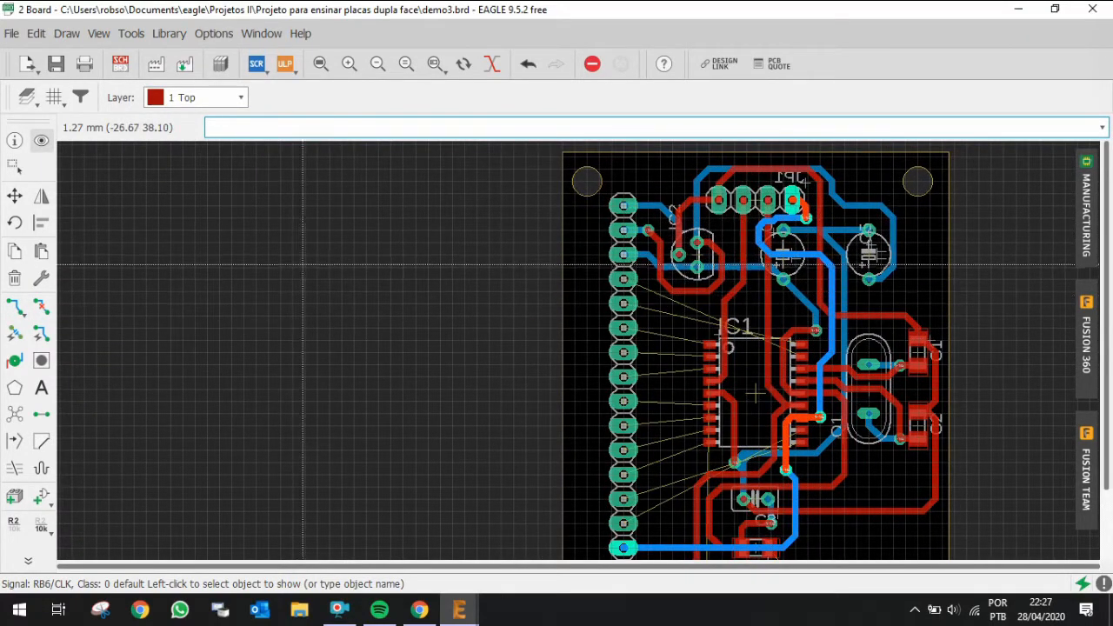
pyautogui.scroll(-1, 759, 322)
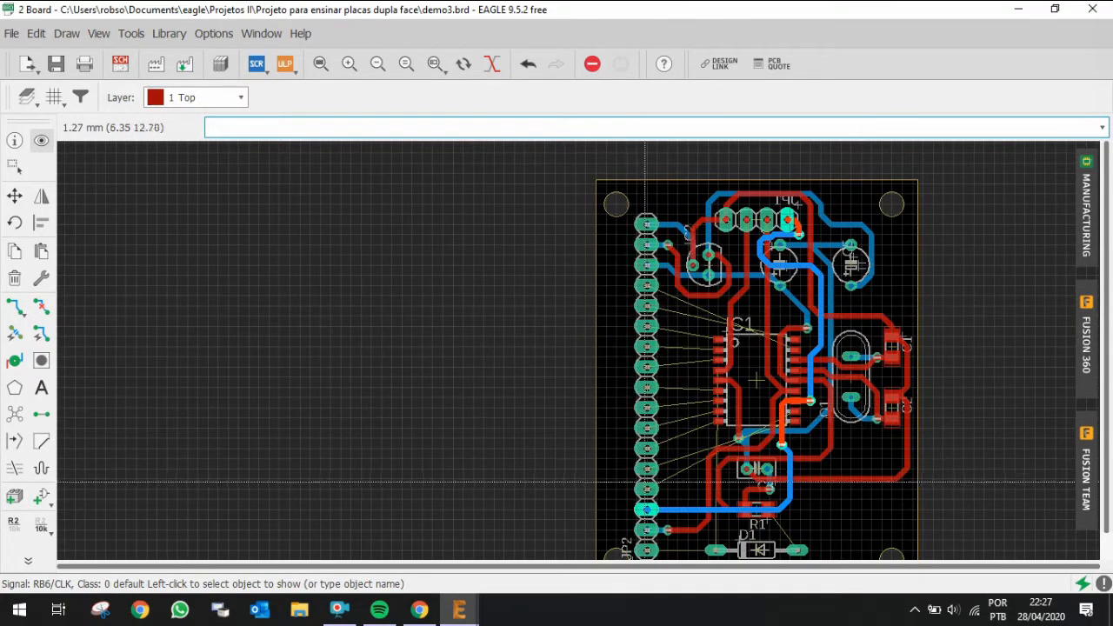
pyautogui.scroll(-1, 646, 489)
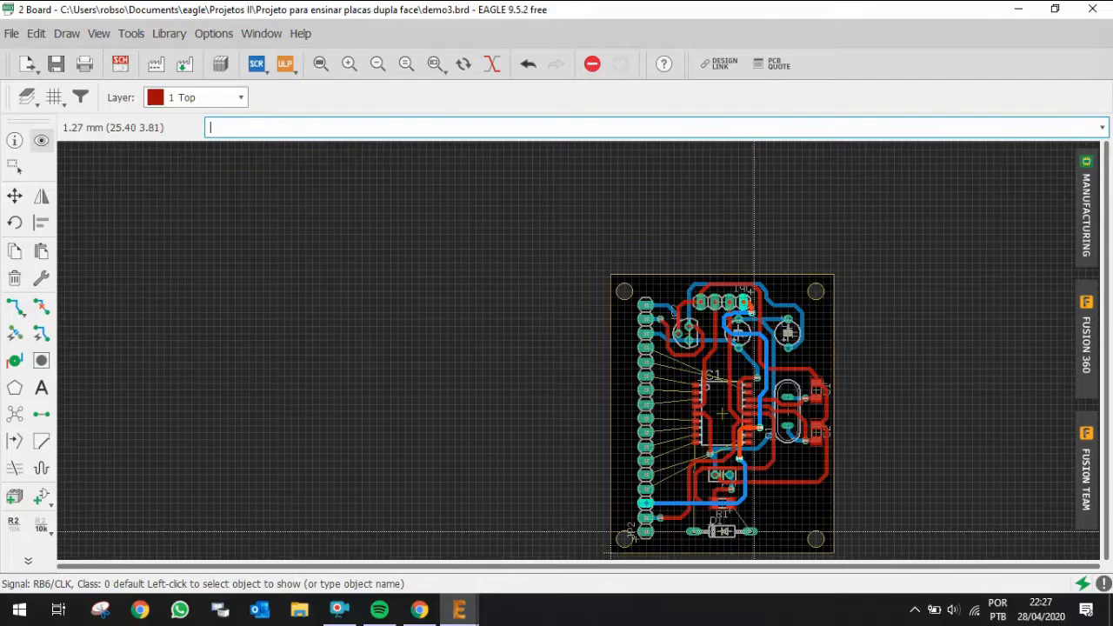
pyautogui.scroll(6, 753, 531)
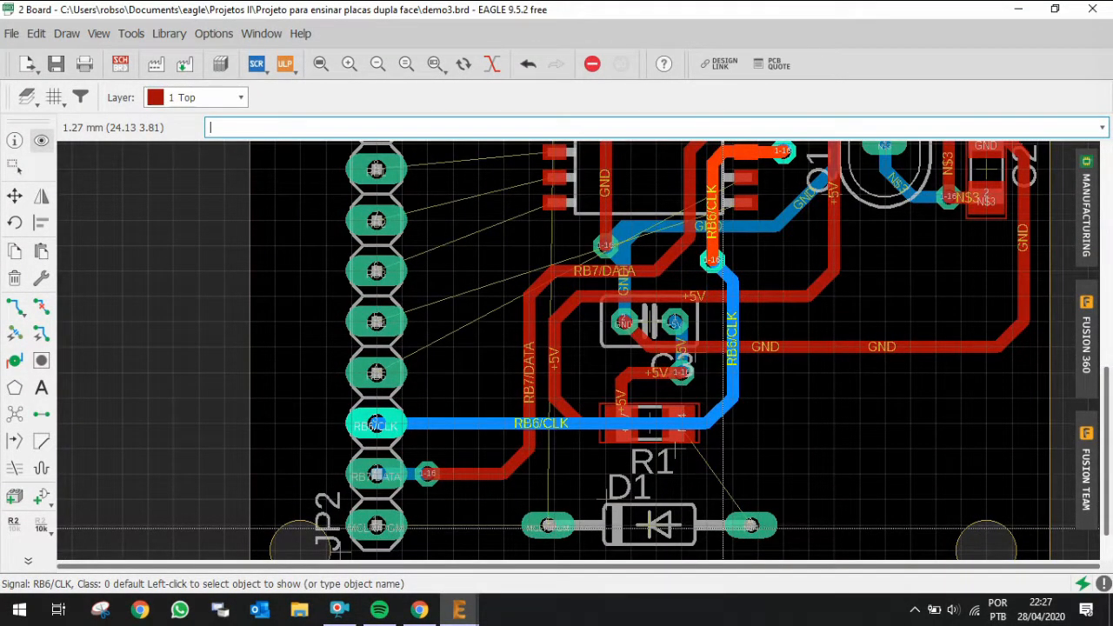
# Step: Route N$4 on the top layer from D1's right pad up to R1's right pad
pyautogui.hotkey('ctrl', 'r')
pyautogui.click(749, 527)
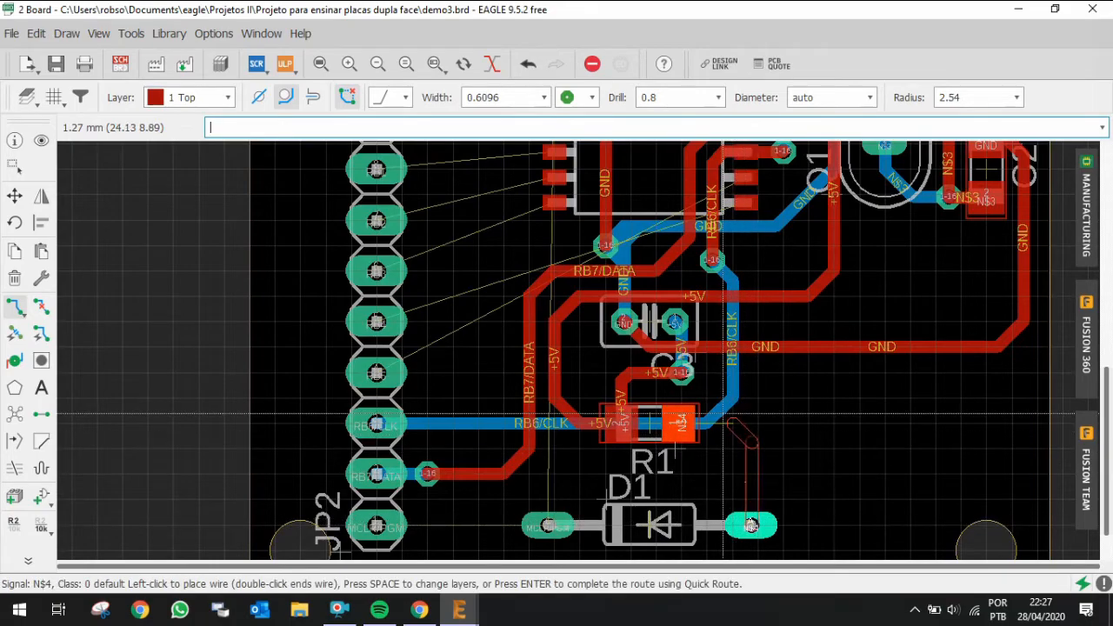
pyautogui.click(682, 423)
pyautogui.click(546, 526)
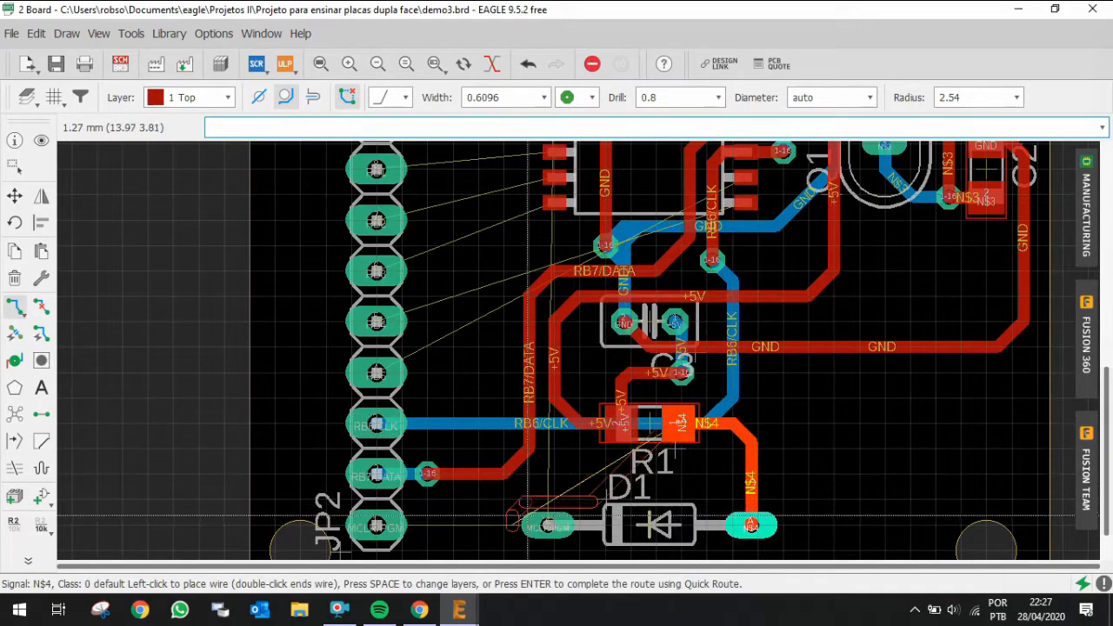
pyautogui.press('Escape')
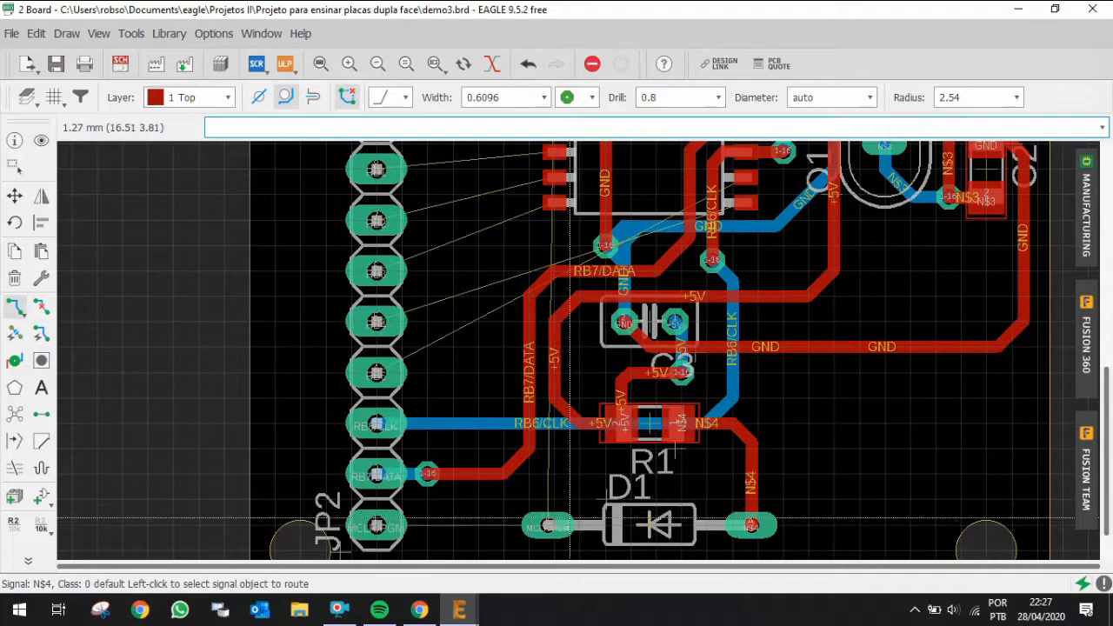
# Step: Route MCLR/PGM on the top layer from D1's left pad to the header's bottom pin, then undo that route
pyautogui.click(546, 525)
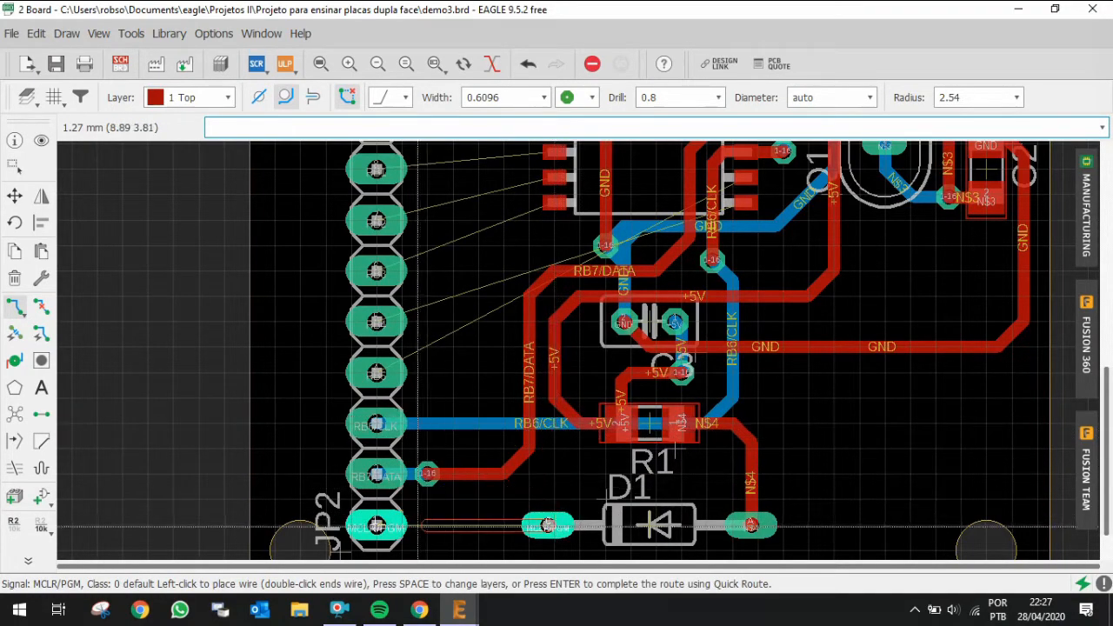
pyautogui.click(377, 525)
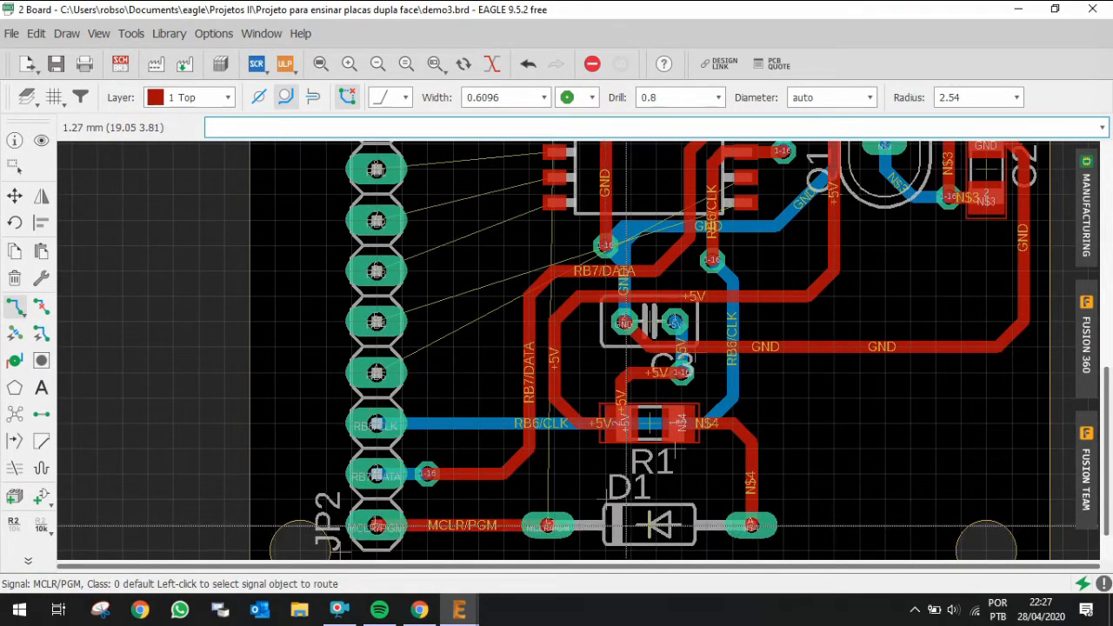
pyautogui.scroll(-2, 654, 511)
pyautogui.click(579, 521)
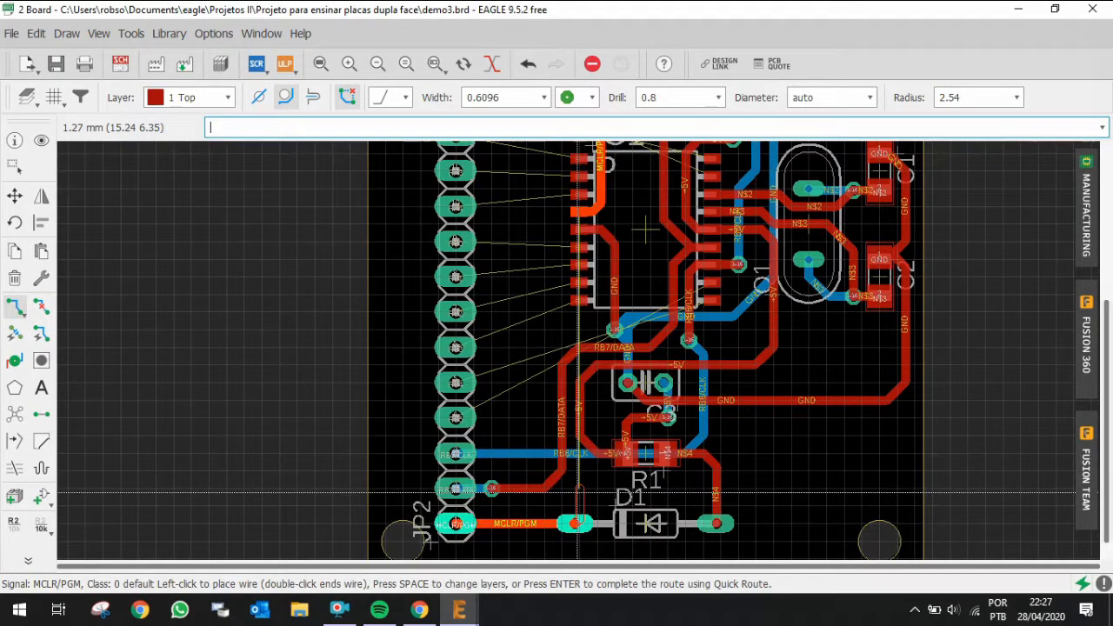
pyautogui.press('Escape')
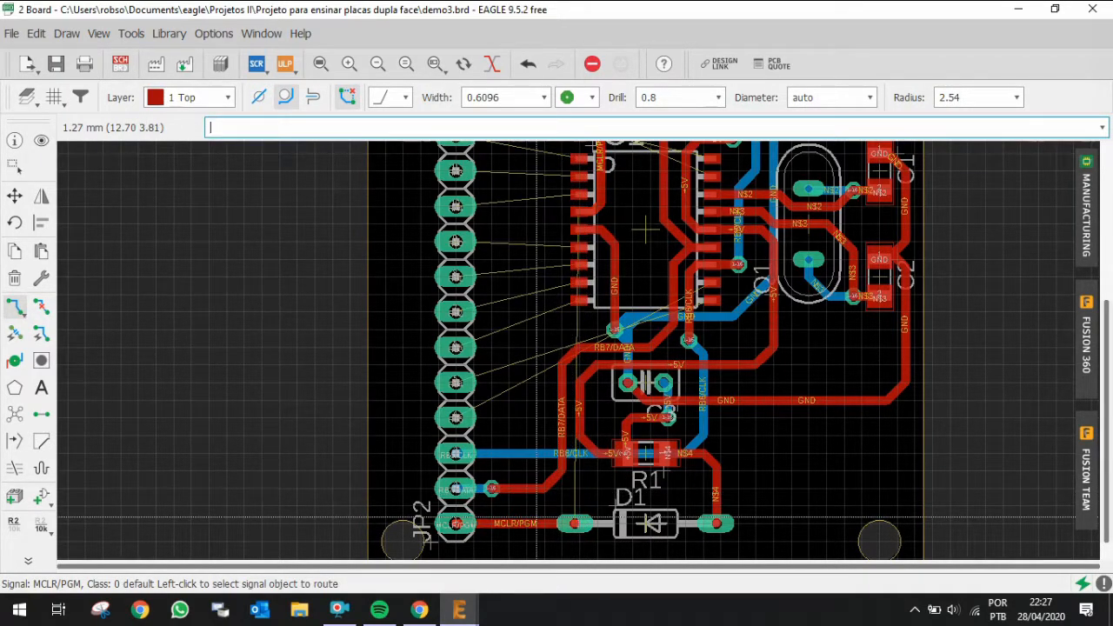
pyautogui.hotkey('ctrl', 'z')
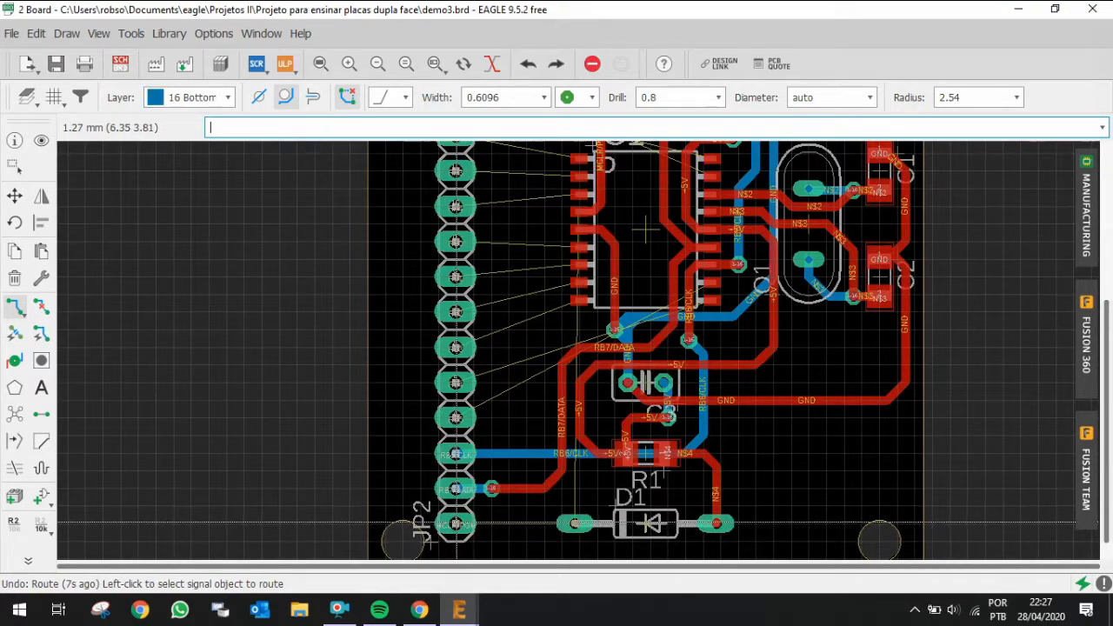
# Step: Route MCLR/PGM on the bottom layer from D1's left pad to the header's bottom pin with Quick Route
pyautogui.click(576, 524)
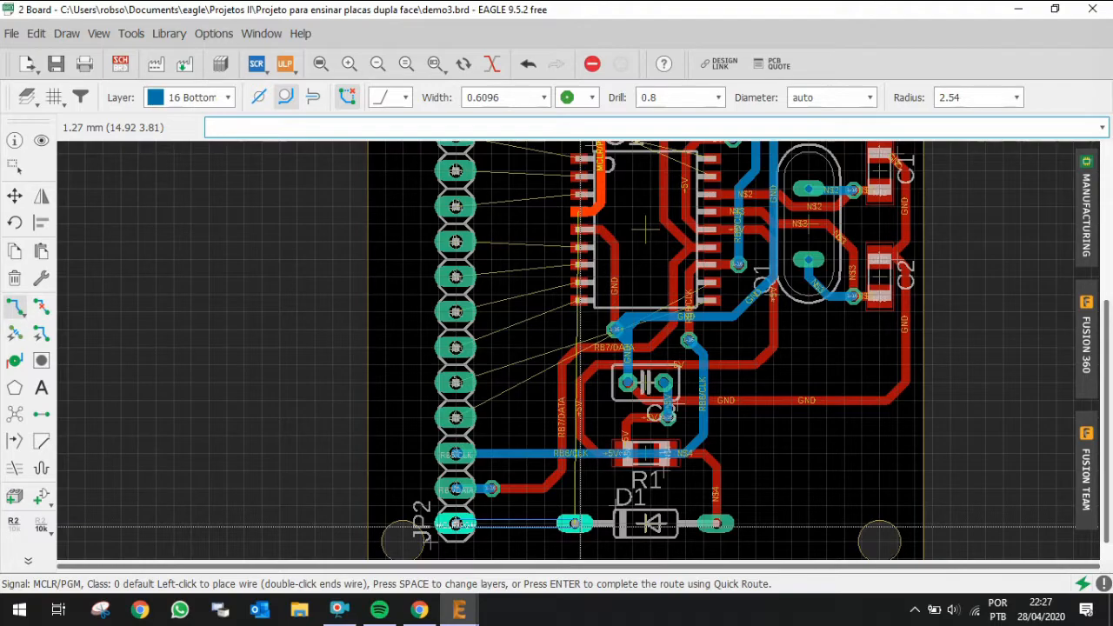
pyautogui.press('Return')
# Step: Route RA2 from the header pin through a via onto the top layer into IC1's pin 1
pyautogui.scroll(-3, 662, 526)
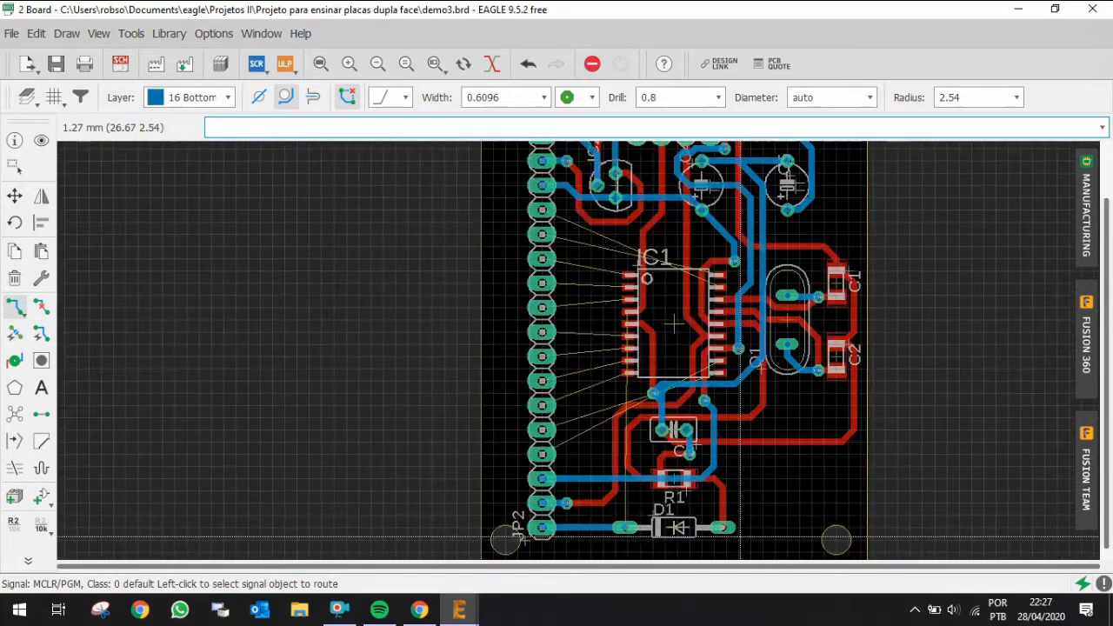
pyautogui.scroll(1, 737, 306)
pyautogui.scroll(1, 738, 306)
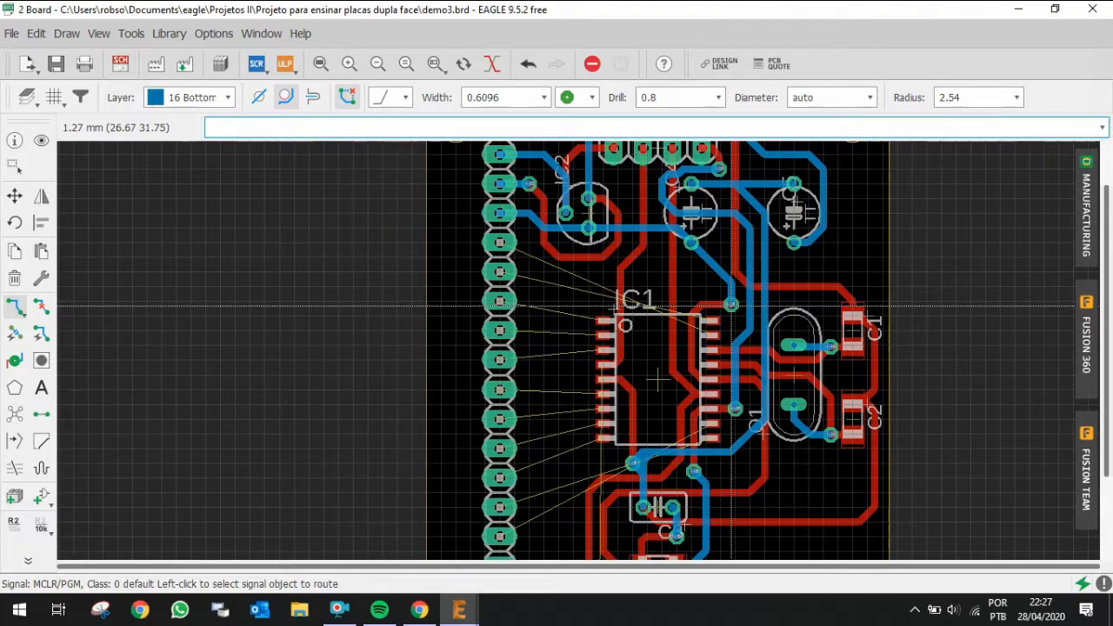
pyautogui.scroll(2, 732, 306)
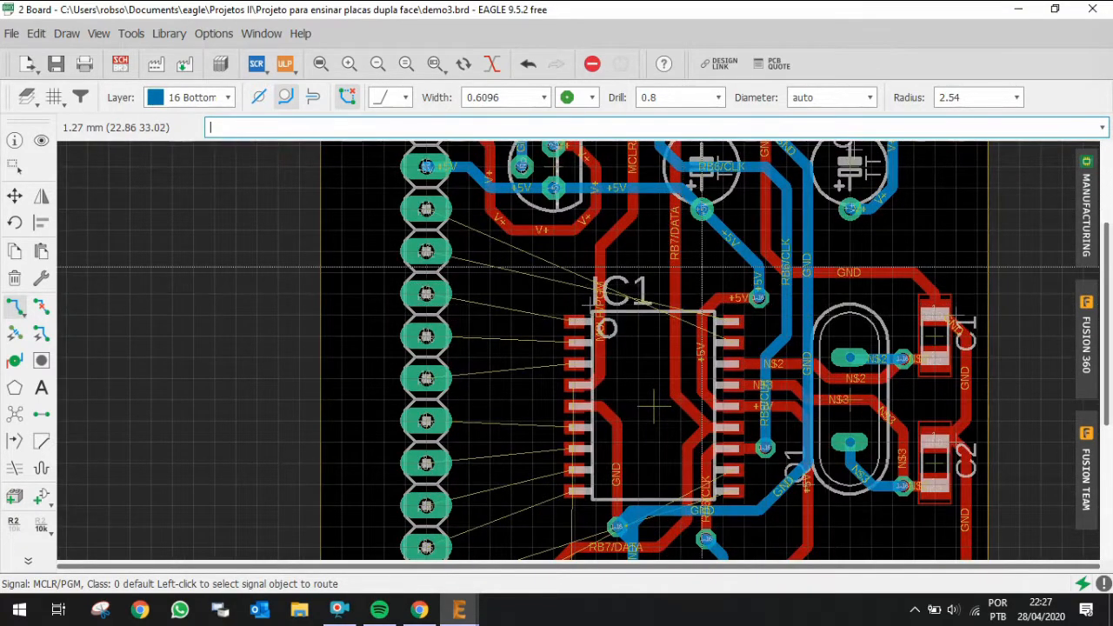
pyautogui.scroll(1, 637, 265)
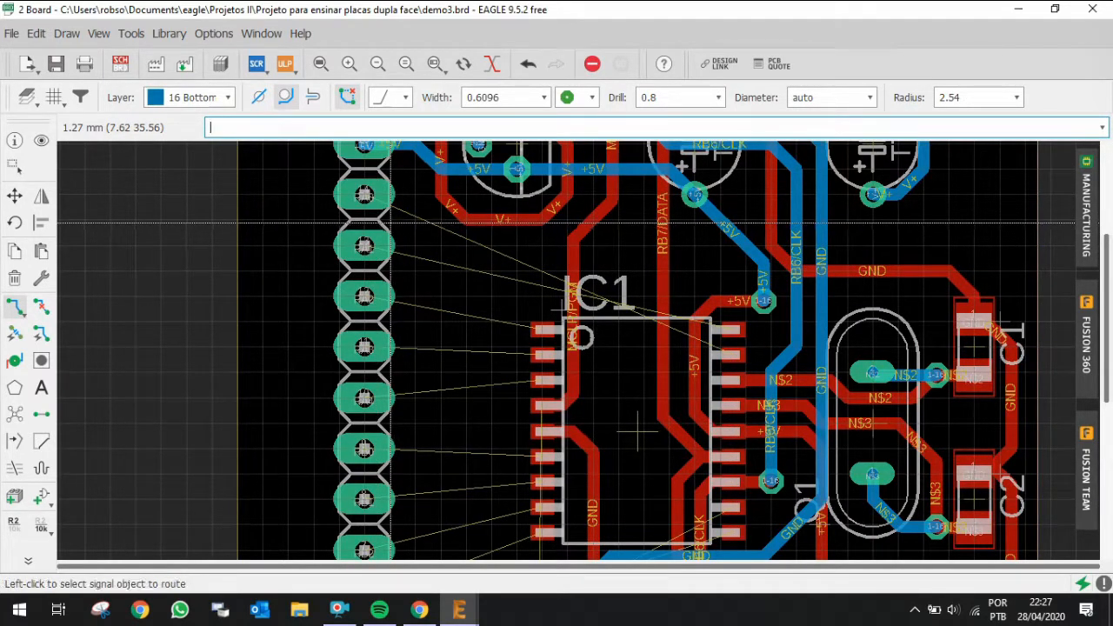
pyautogui.click(364, 194)
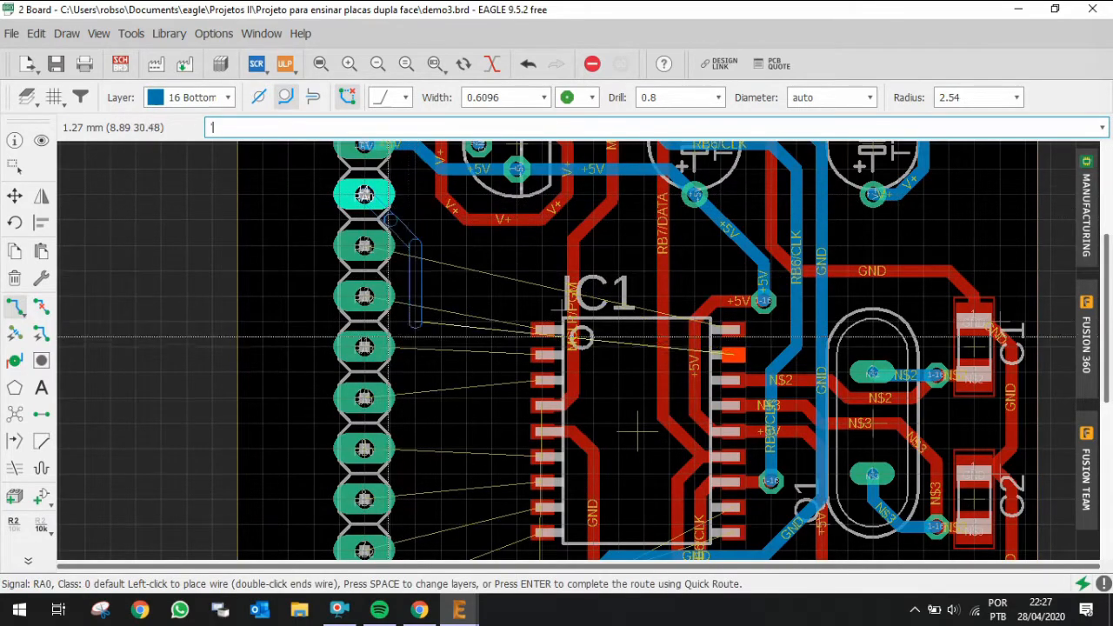
pyautogui.press('Escape')
pyautogui.click(365, 297)
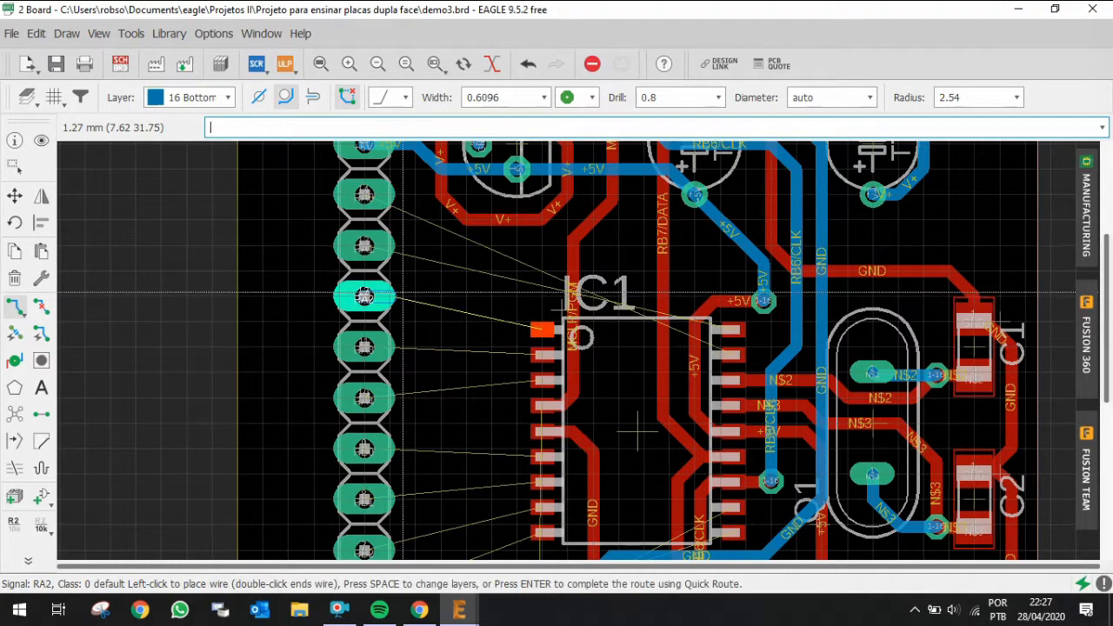
pyautogui.press('space')
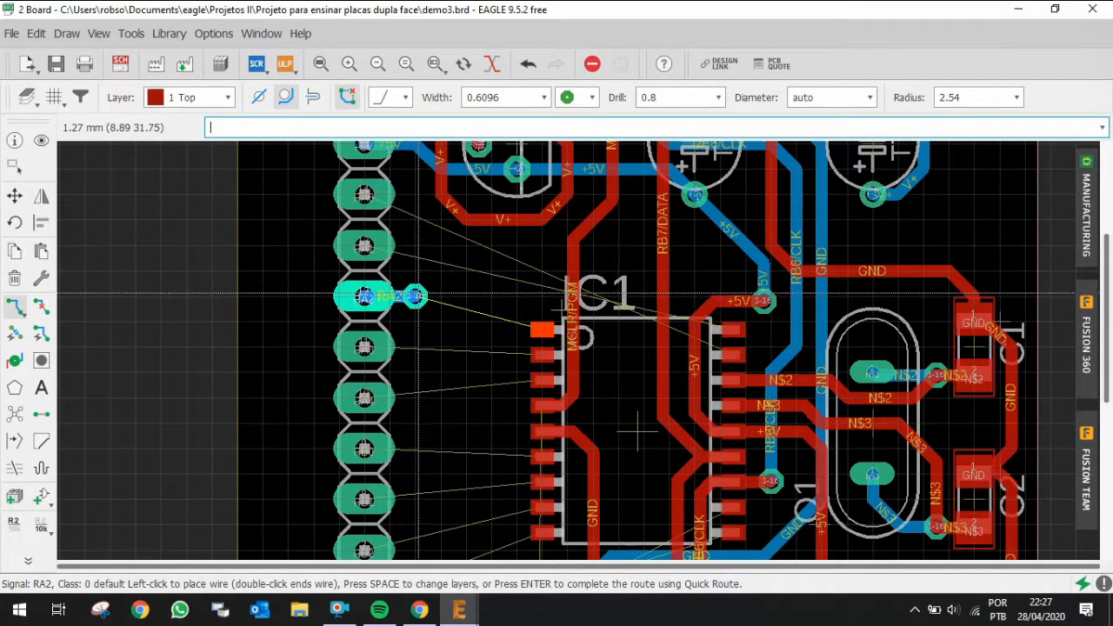
pyautogui.click(546, 328)
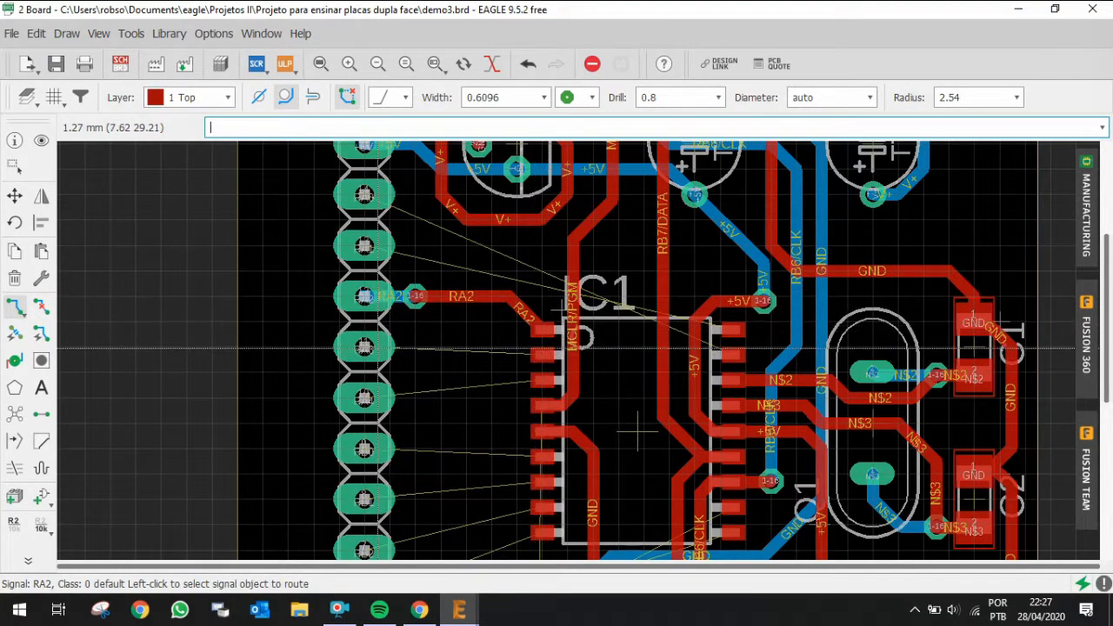
# Step: Route RA3 from the header pin through a via onto the top layer into IC1's pin 2
pyautogui.click(364, 347)
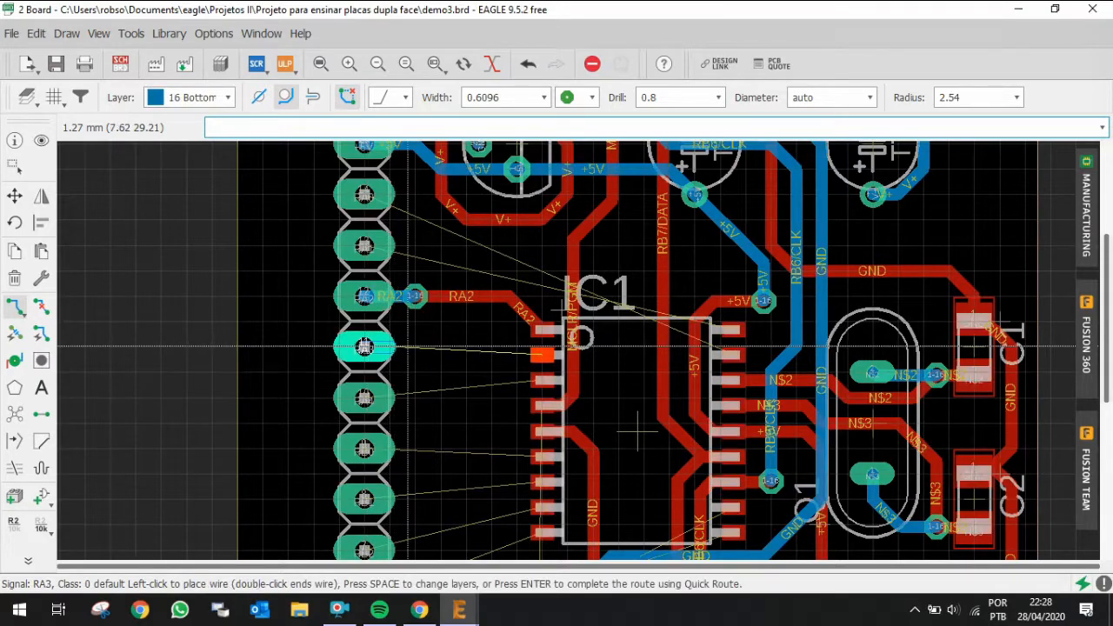
pyautogui.press('space')
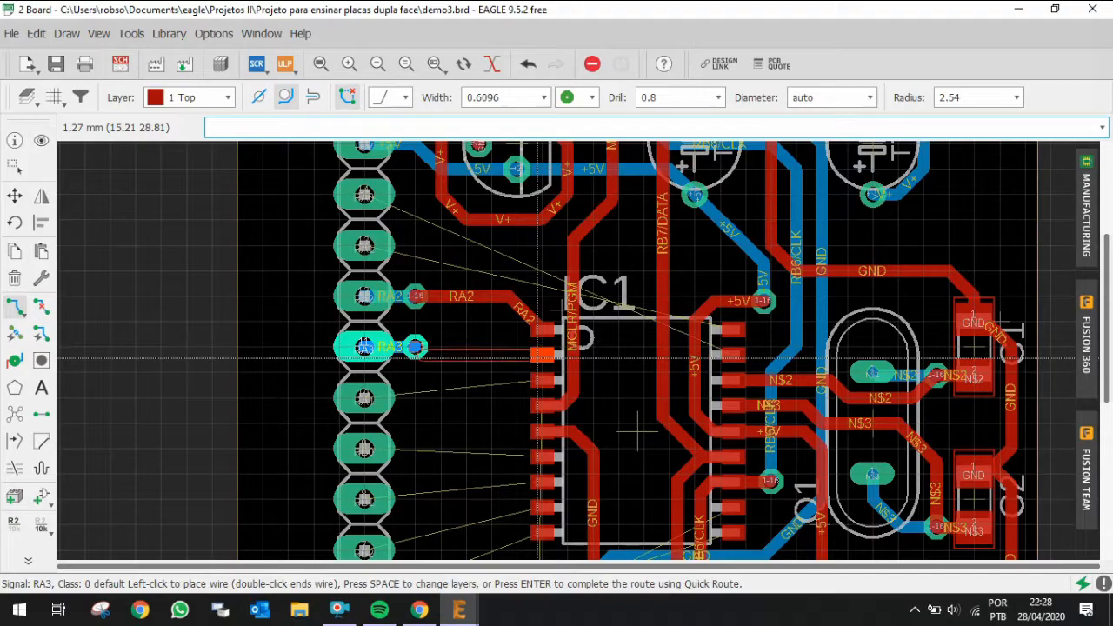
pyautogui.scroll(5, 539, 356)
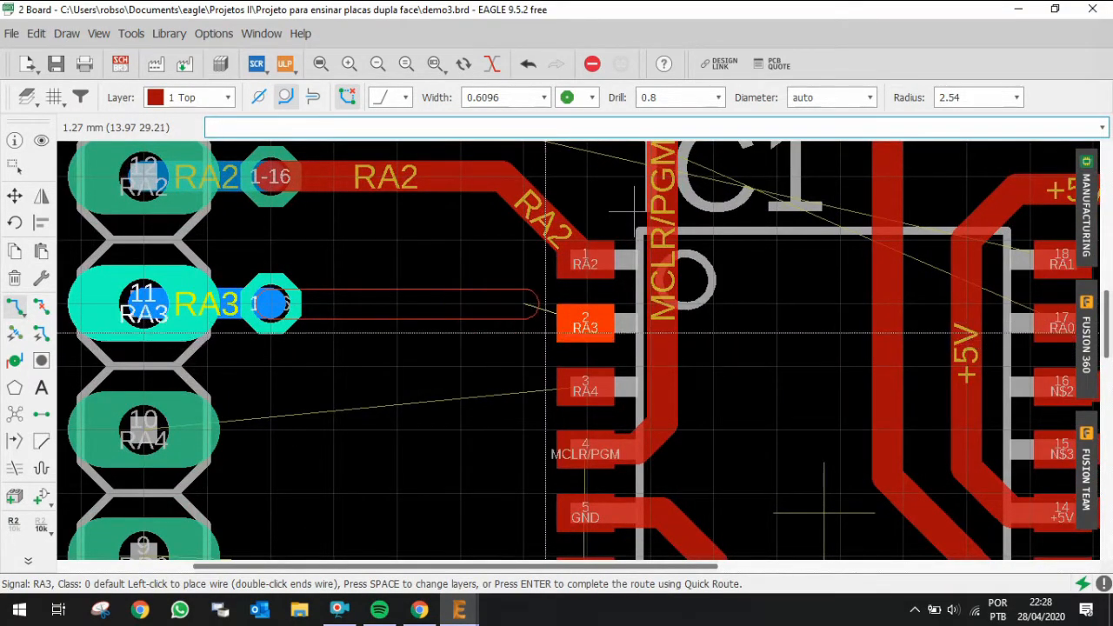
pyautogui.press('alt')
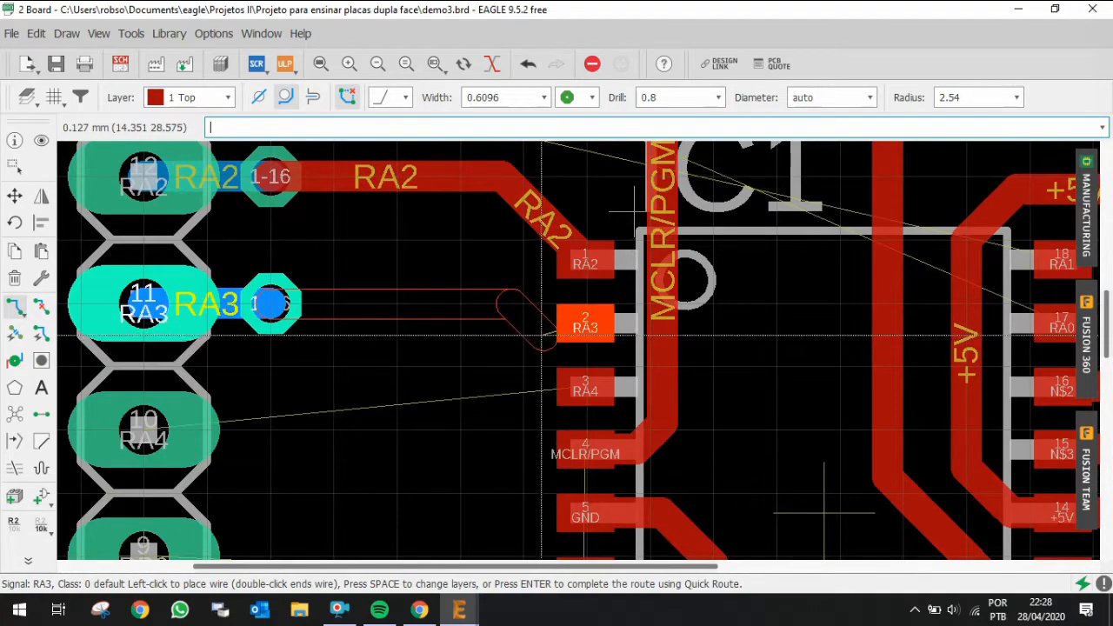
pyautogui.click(526, 325)
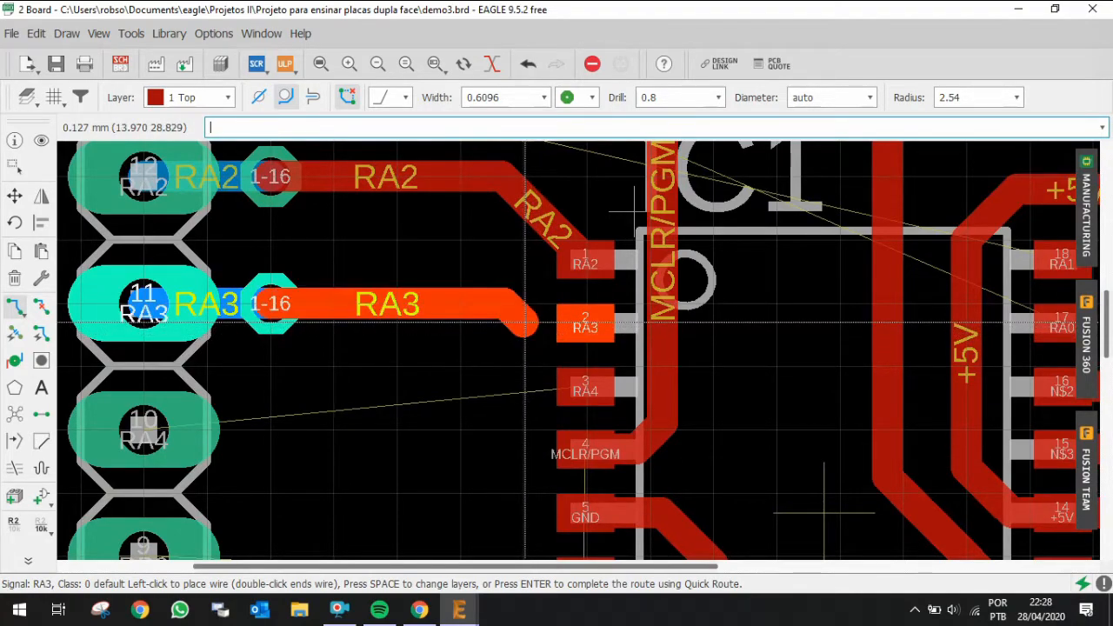
pyautogui.click(590, 329)
# Step: Route RA4 from the header pin on the bottom layer to a via, then on the top layer into IC1's pin 3
pyautogui.scroll(-3, 648, 304)
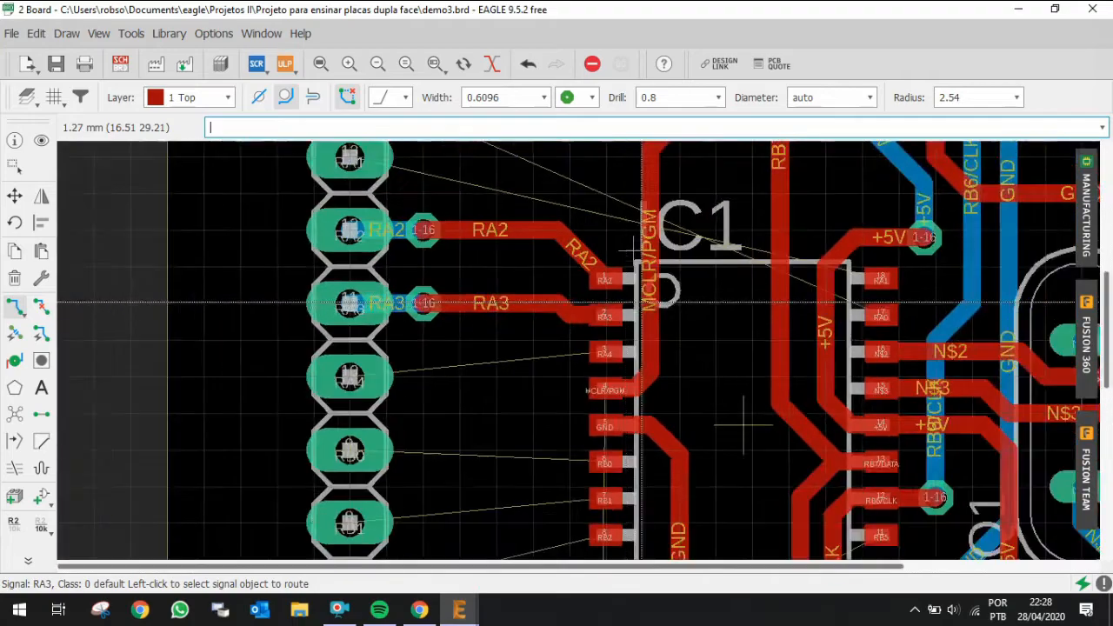
pyautogui.scroll(3, 421, 387)
pyautogui.click(309, 368)
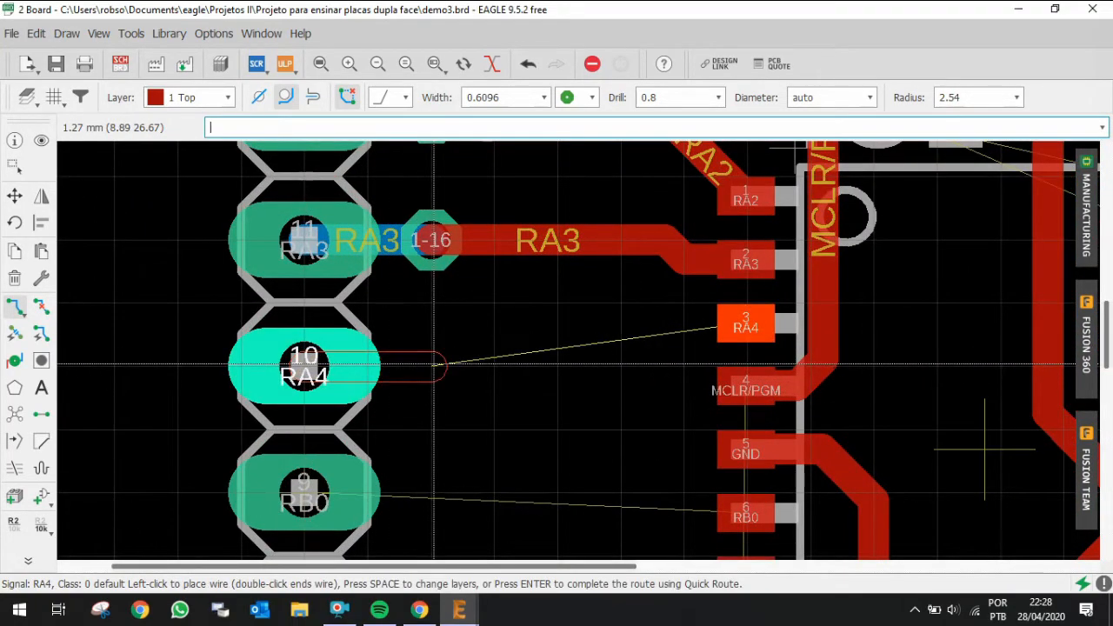
pyautogui.press('Escape')
pyautogui.middleClick(370, 364)
pyautogui.click(305, 366)
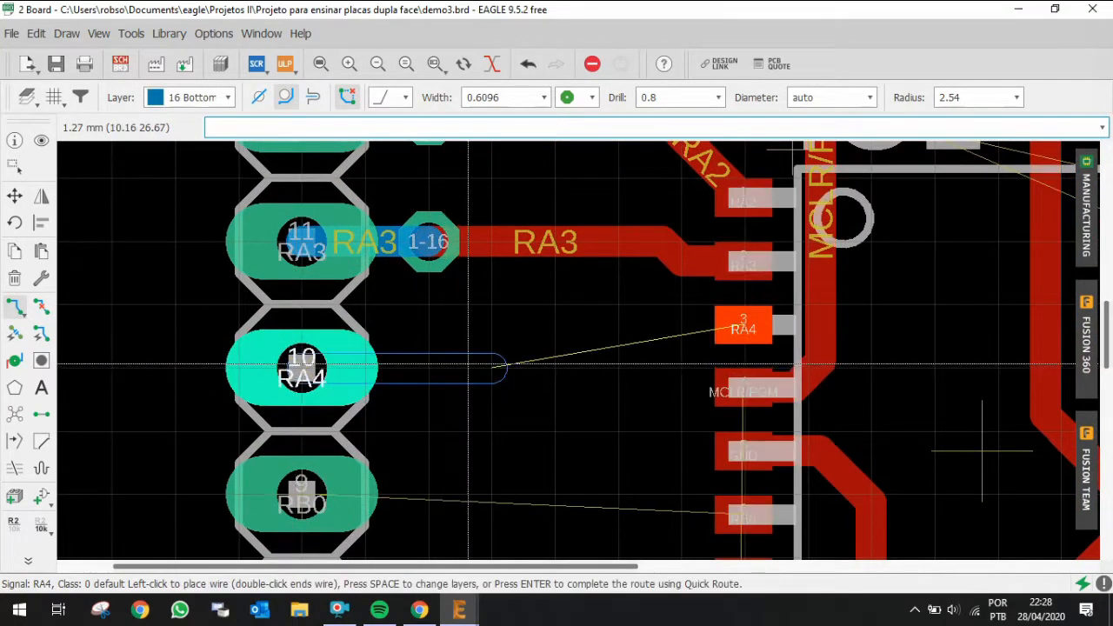
pyautogui.click(432, 367)
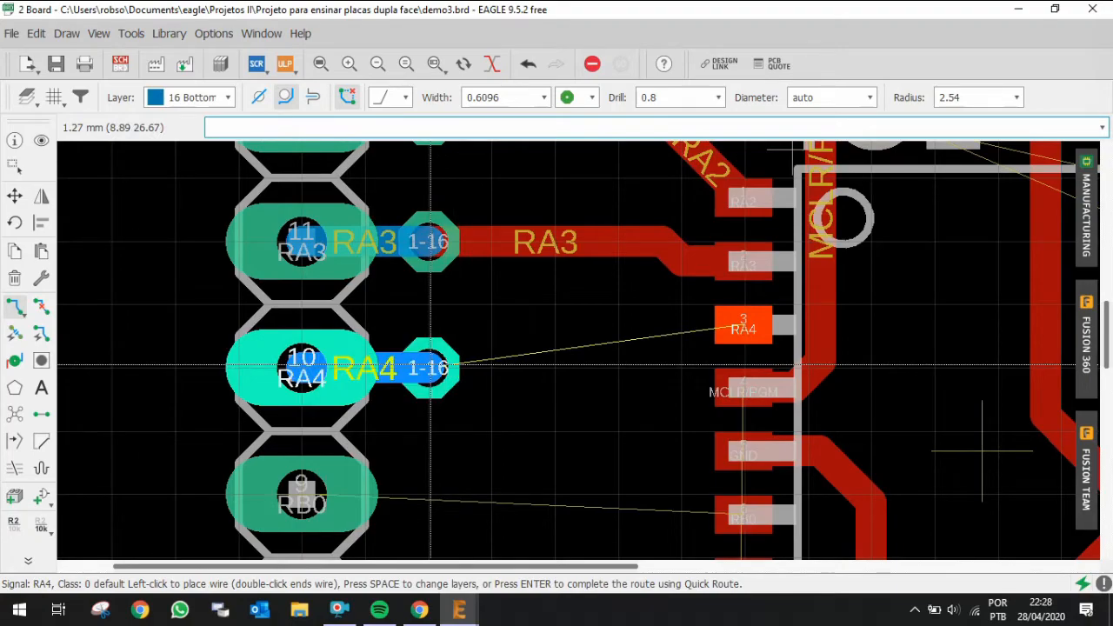
pyautogui.middleClick(430, 365)
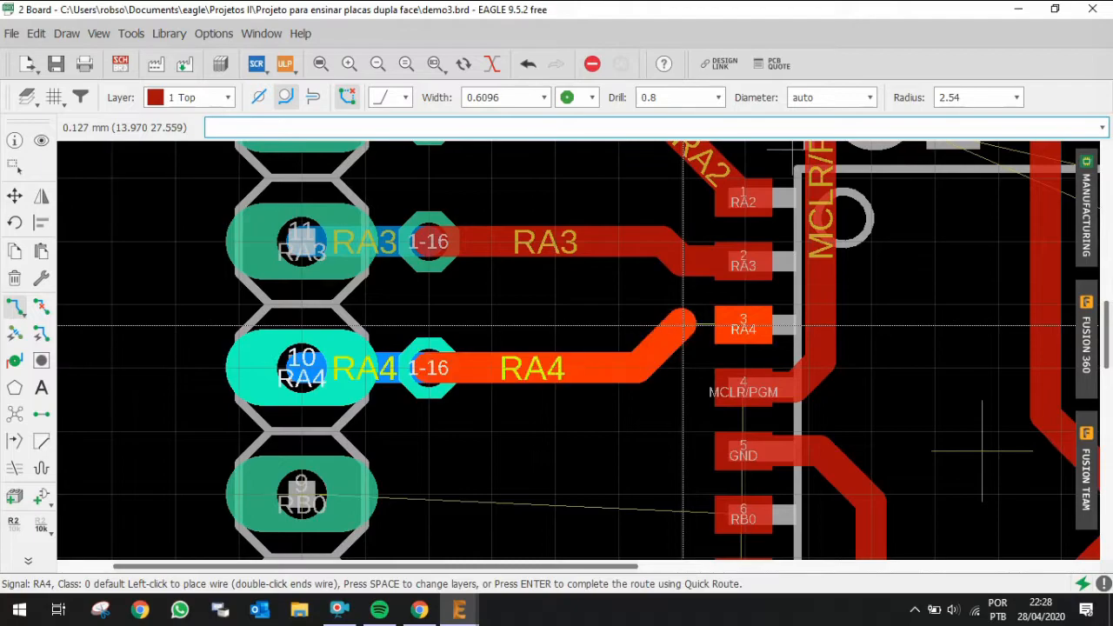
pyautogui.click(740, 328)
pyautogui.scroll(-5, 740, 329)
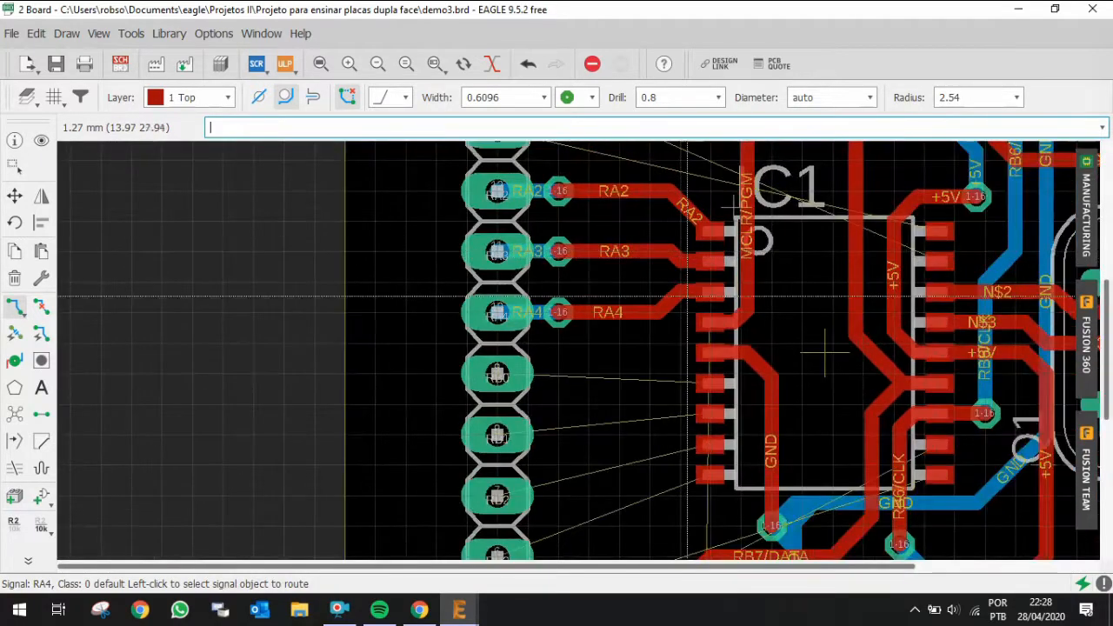
pyautogui.scroll(4, 439, 332)
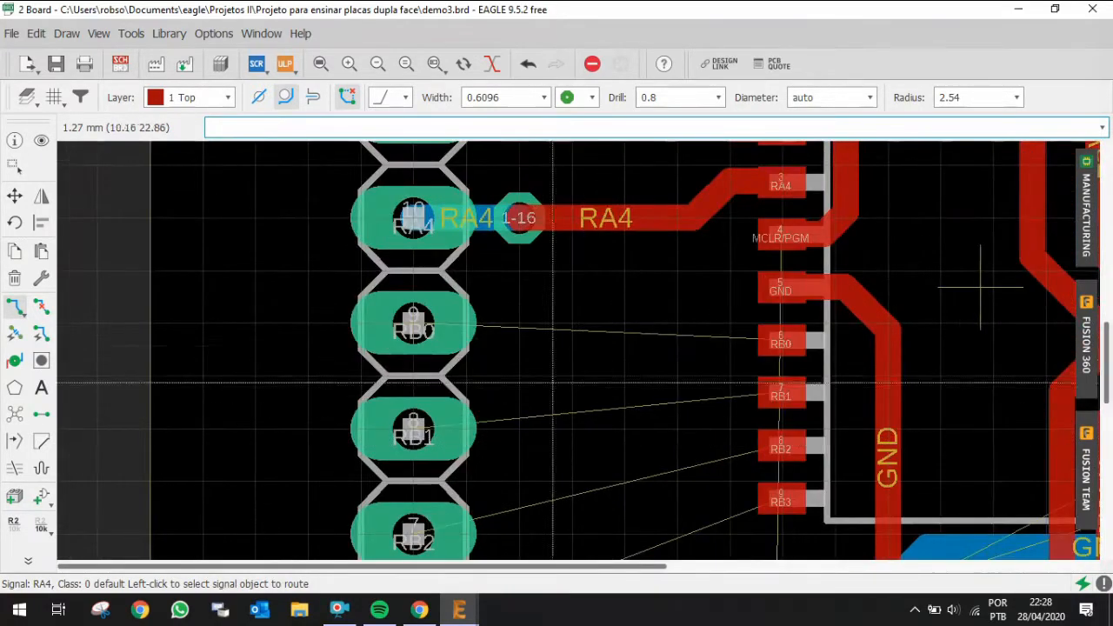
# Step: Route RB0 from the header pin through a via onto the top layer into IC1's pin 6
pyautogui.click(411, 328)
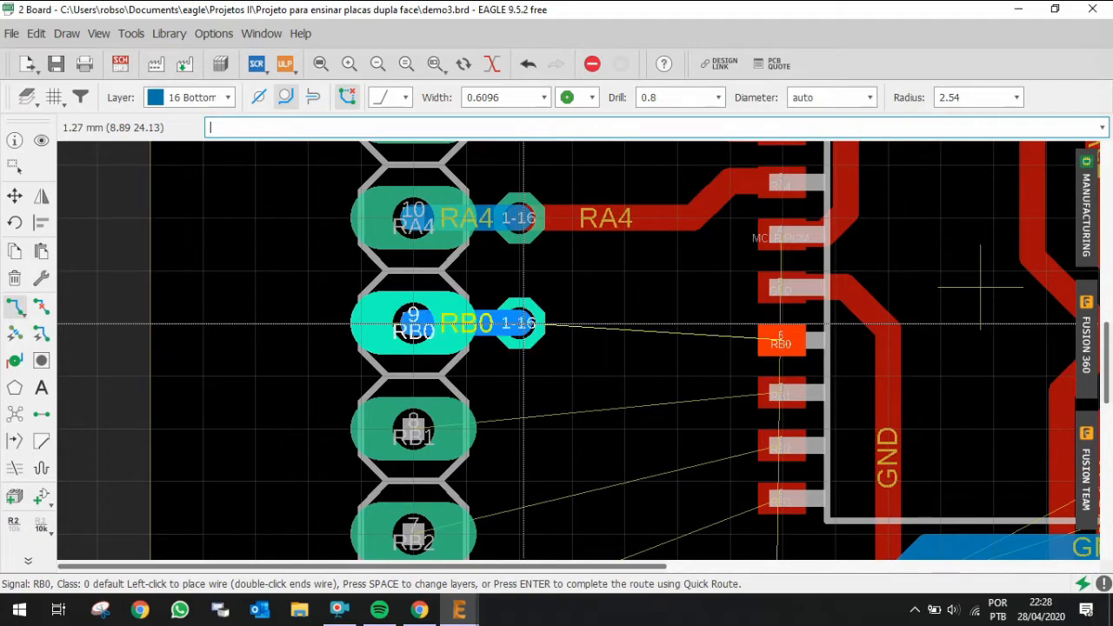
pyautogui.press('space')
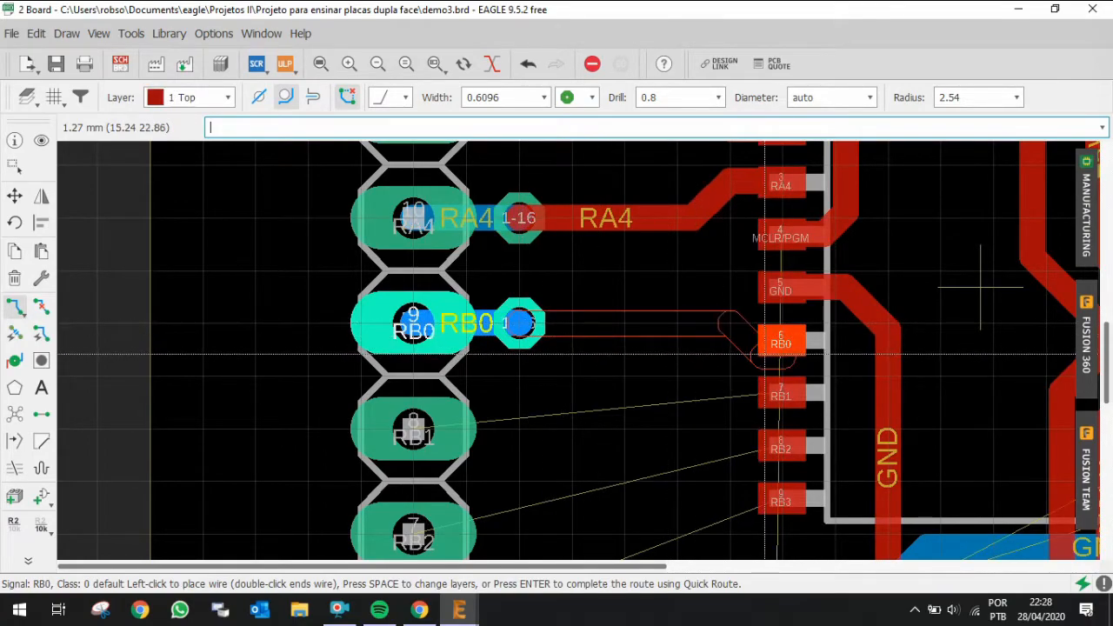
pyautogui.click(719, 341)
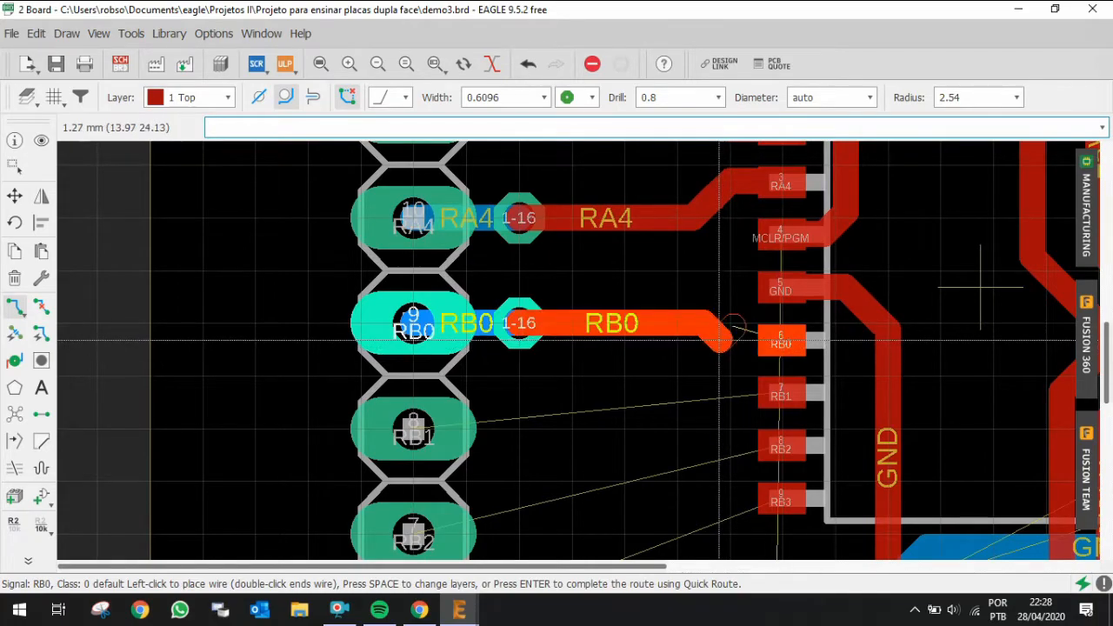
pyautogui.click(778, 340)
# Step: Route RB1 from the header pin through a via onto the top layer into IC1's pin 7
pyautogui.scroll(-4, 619, 277)
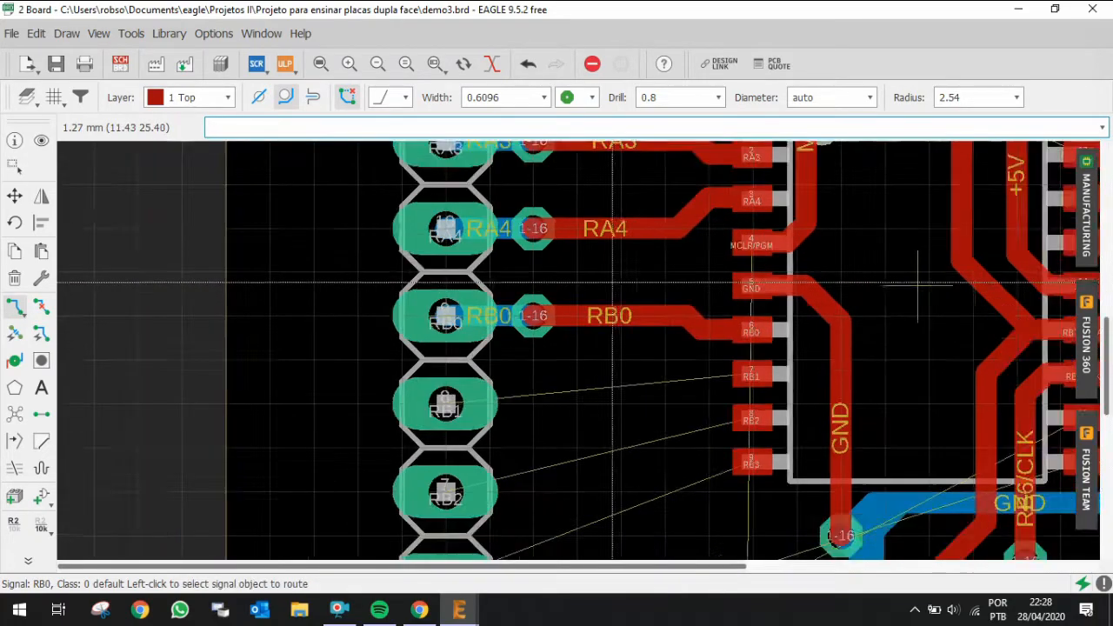
pyautogui.scroll(3, 597, 401)
pyautogui.middleClick(499, 312)
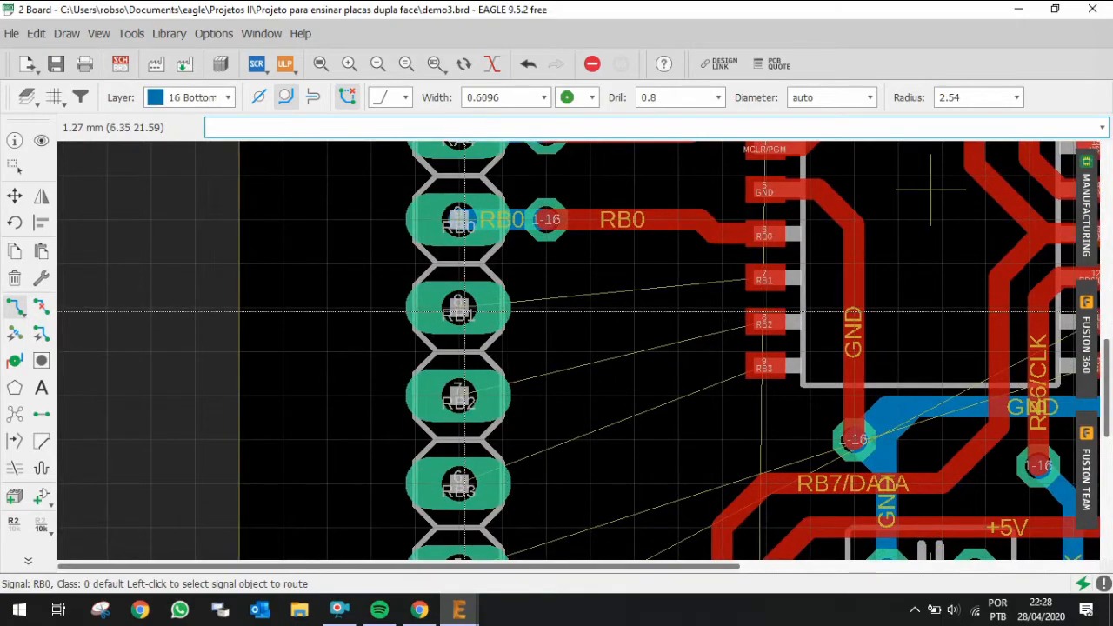
pyautogui.click(465, 311)
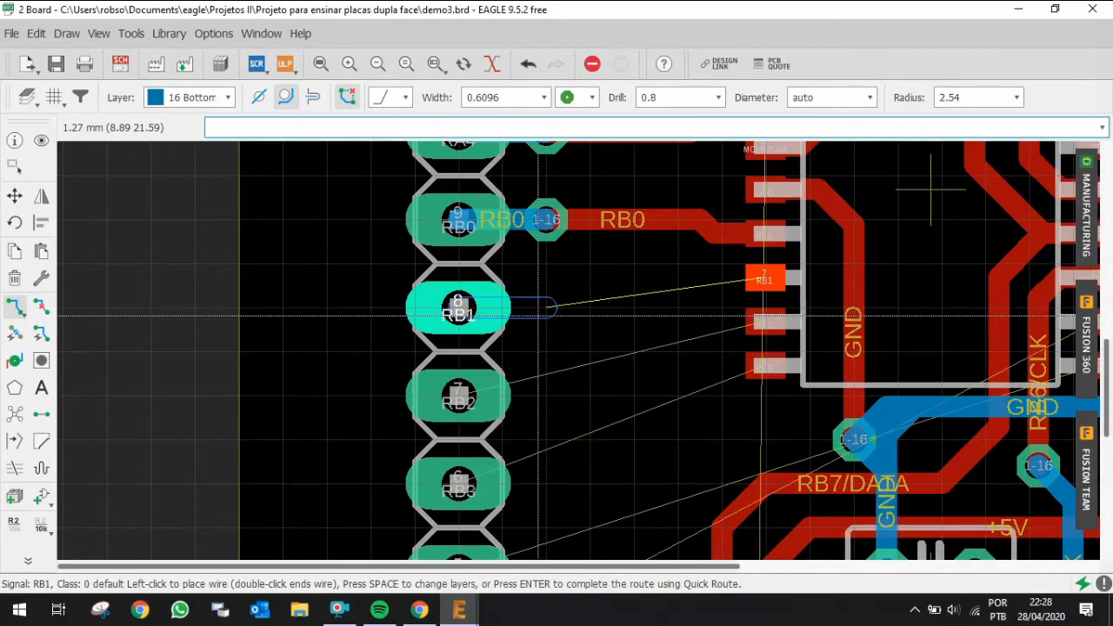
pyautogui.middleClick(548, 311)
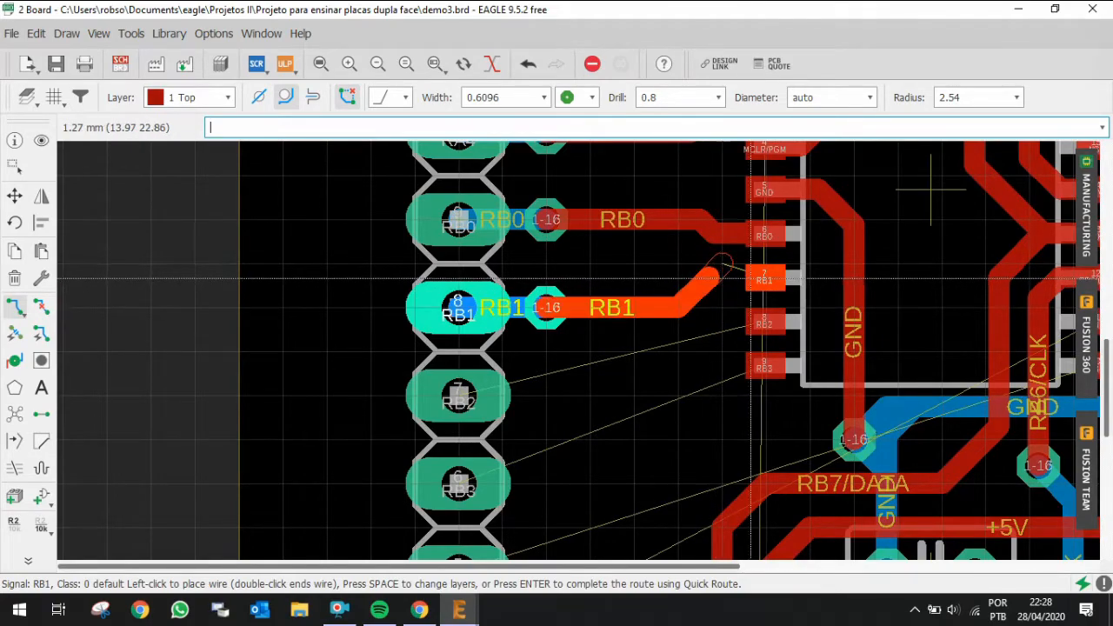
pyautogui.click(774, 281)
# Step: Route RB2 from the header pin through a via onto the top layer, angling up into IC1's pin 8
pyautogui.scroll(-4, 553, 283)
pyautogui.scroll(5, 552, 324)
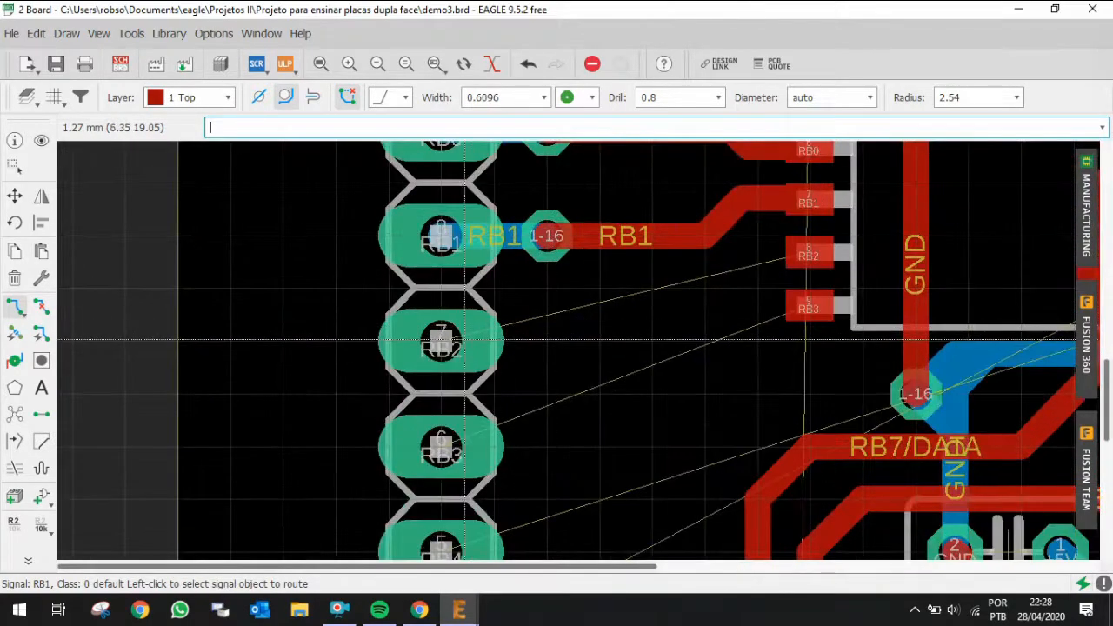
pyautogui.click(443, 341)
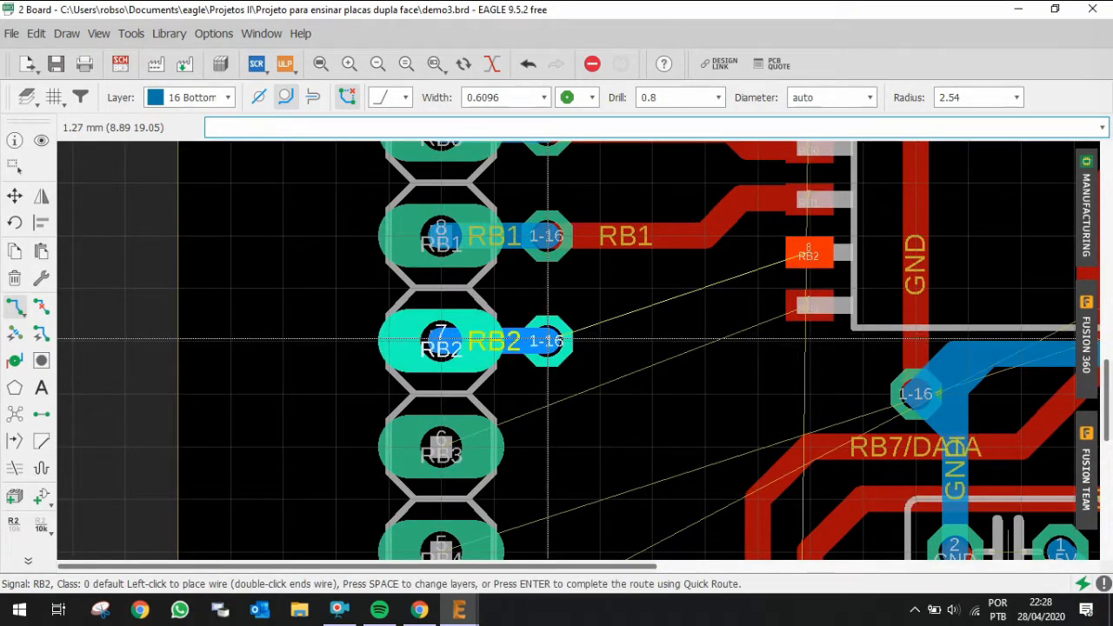
pyautogui.middleClick(546, 339)
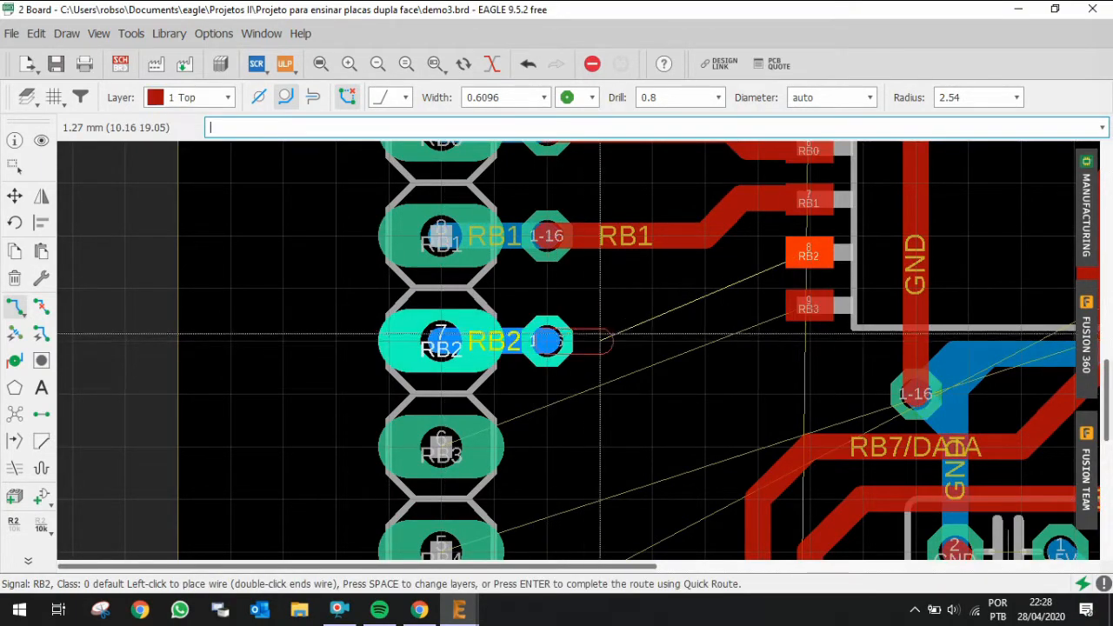
pyautogui.click(765, 252)
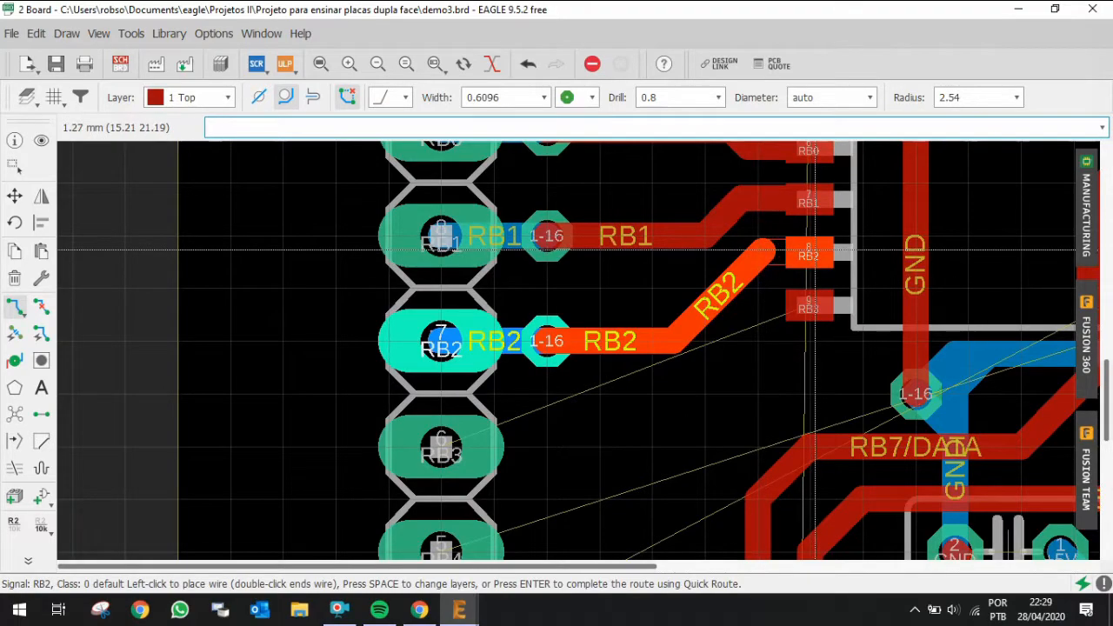
pyautogui.click(814, 250)
# Step: Route RB3 from the header pin through a via onto the top layer, angling up into IC1's pin 9
pyautogui.scroll(-3, 787, 260)
pyautogui.scroll(3, 634, 355)
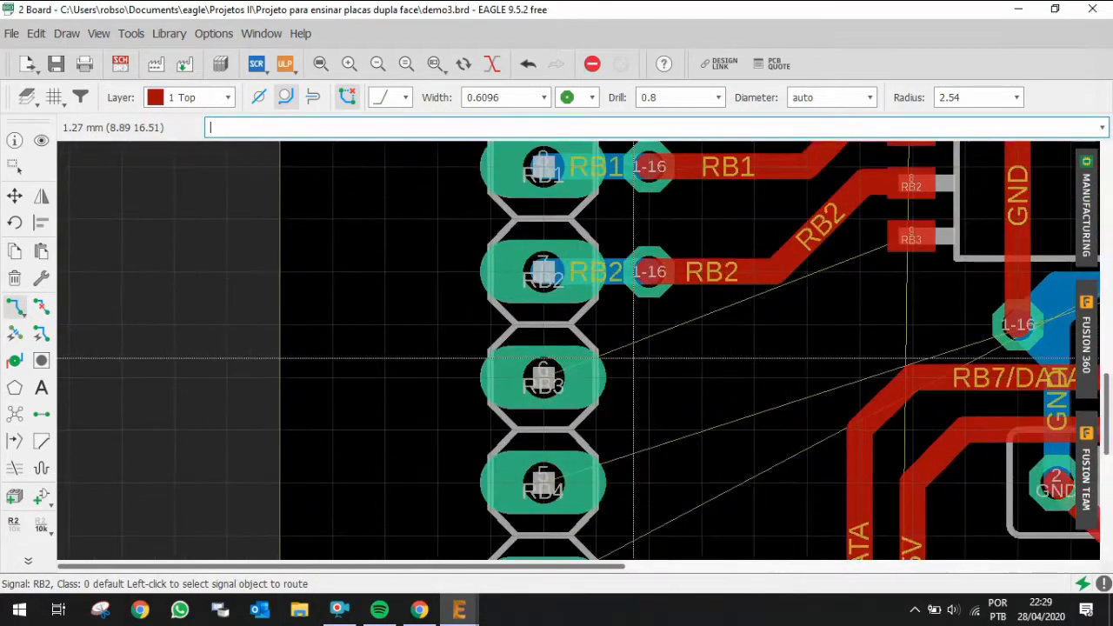
pyautogui.middleClick(544, 379)
pyautogui.click(543, 379)
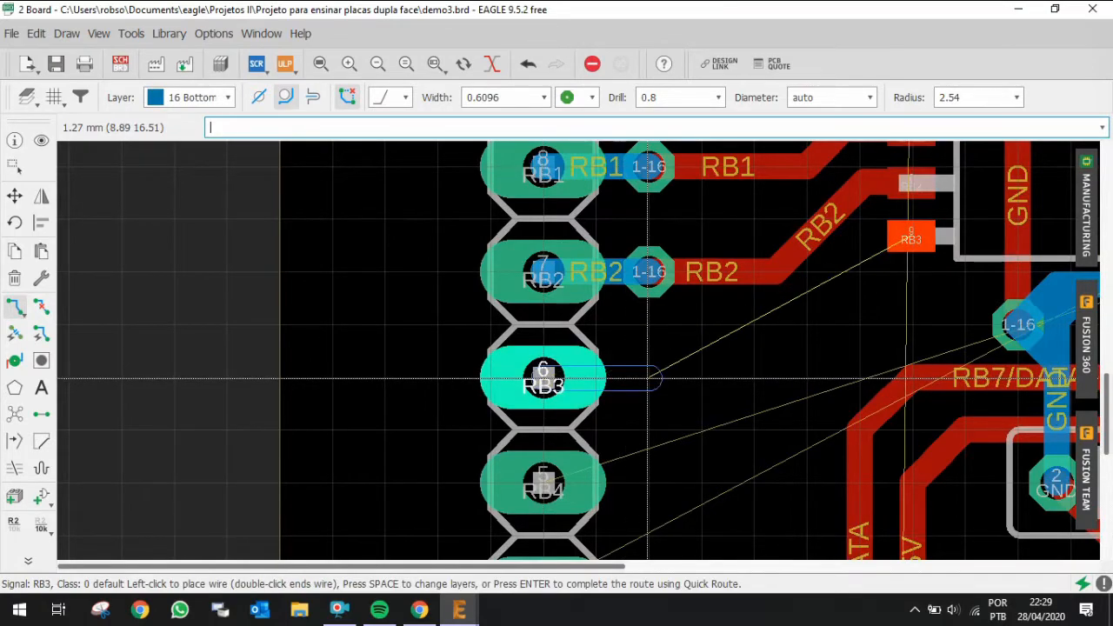
pyautogui.click(648, 379)
pyautogui.middleClick(648, 379)
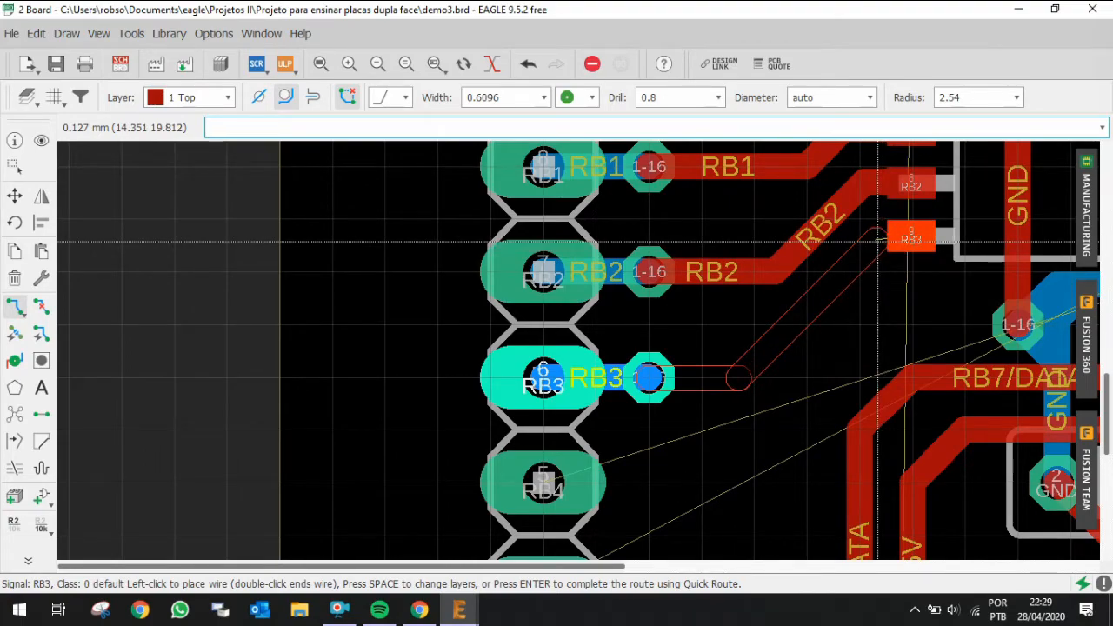
pyautogui.click(910, 239)
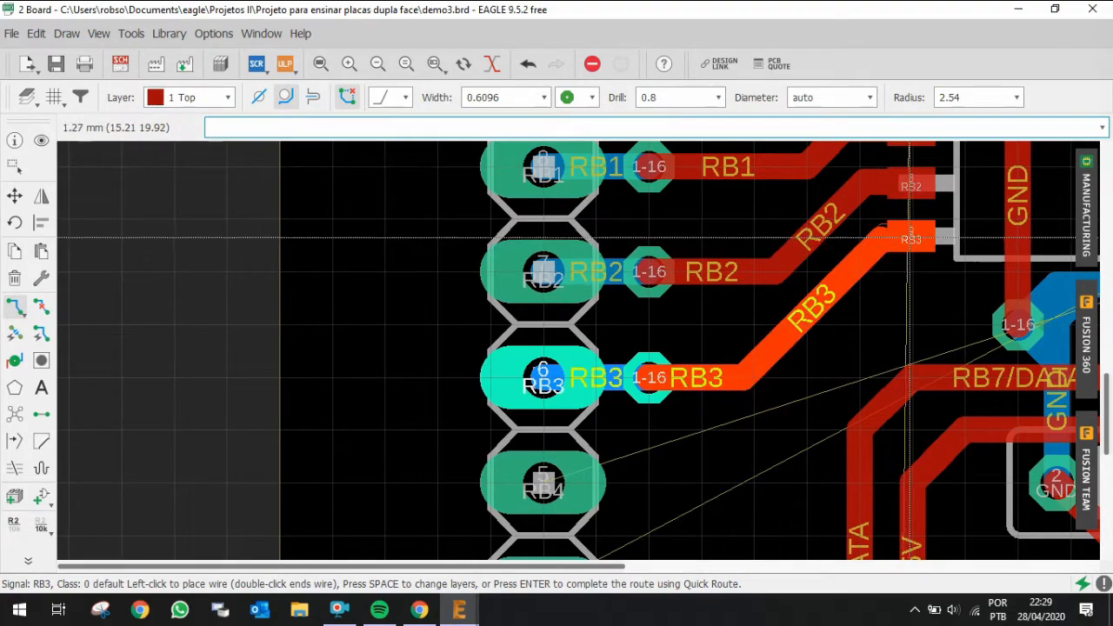
# Step: Highlight the RB4 signal on the next header pin with the Show tool to trace its connection
pyautogui.scroll(-3, 556, 252)
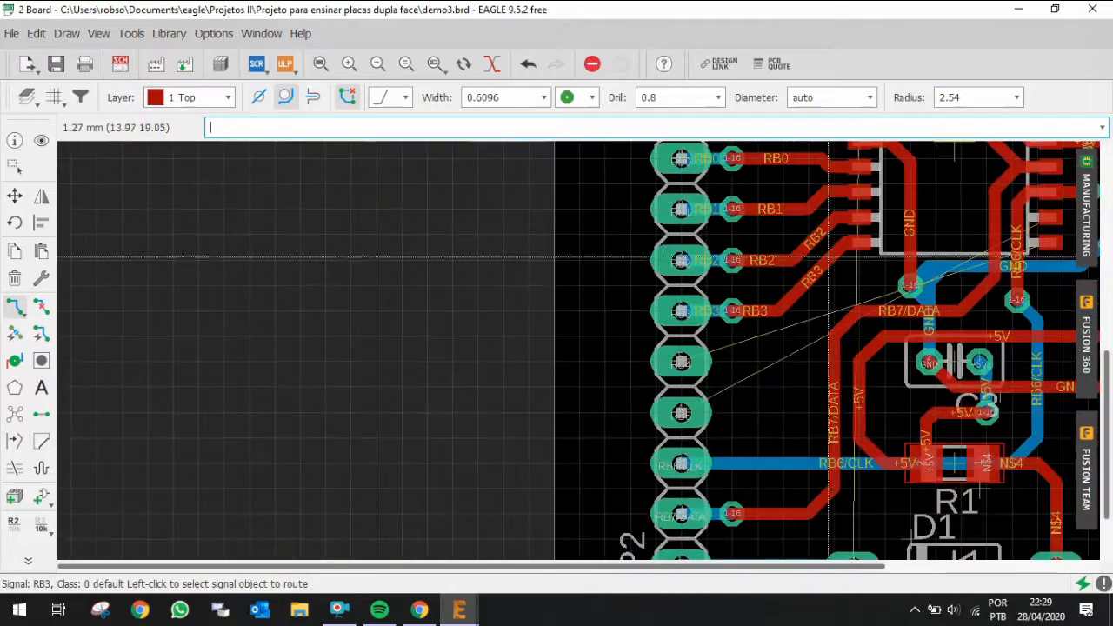
pyautogui.scroll(-2, 489, 331)
pyautogui.scroll(-3, 489, 331)
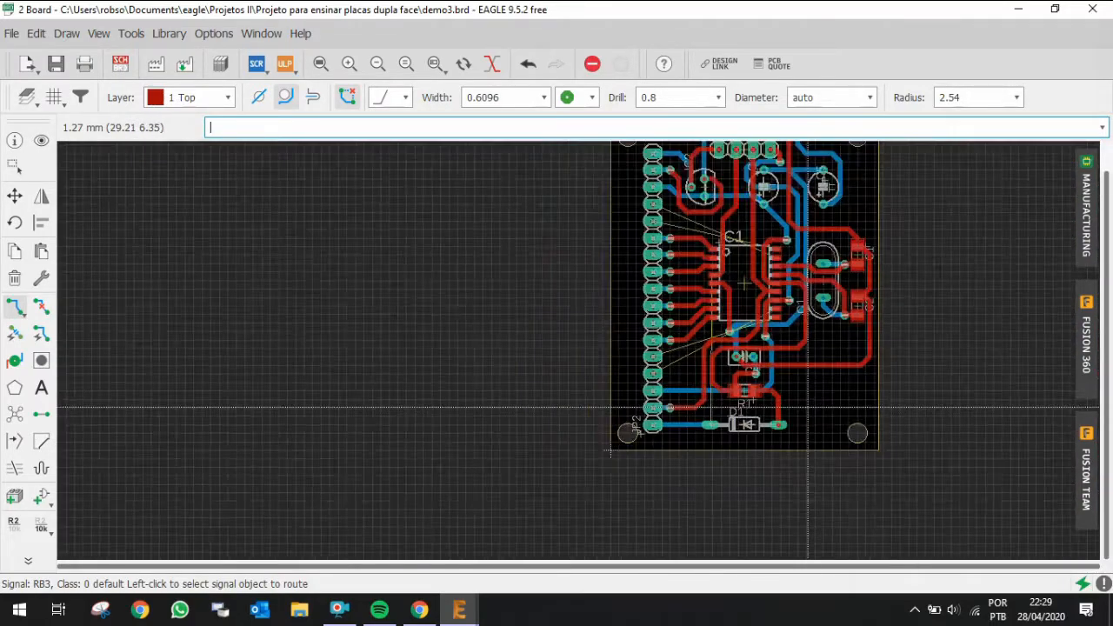
pyautogui.scroll(2, 666, 206)
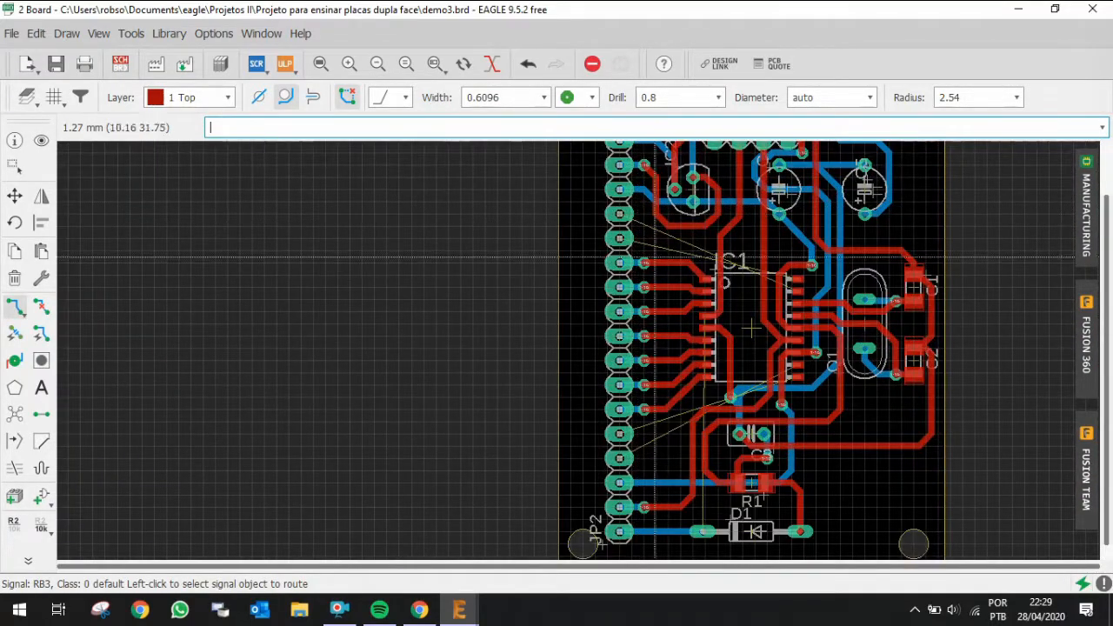
pyautogui.scroll(1, 695, 415)
pyautogui.scroll(2, 696, 415)
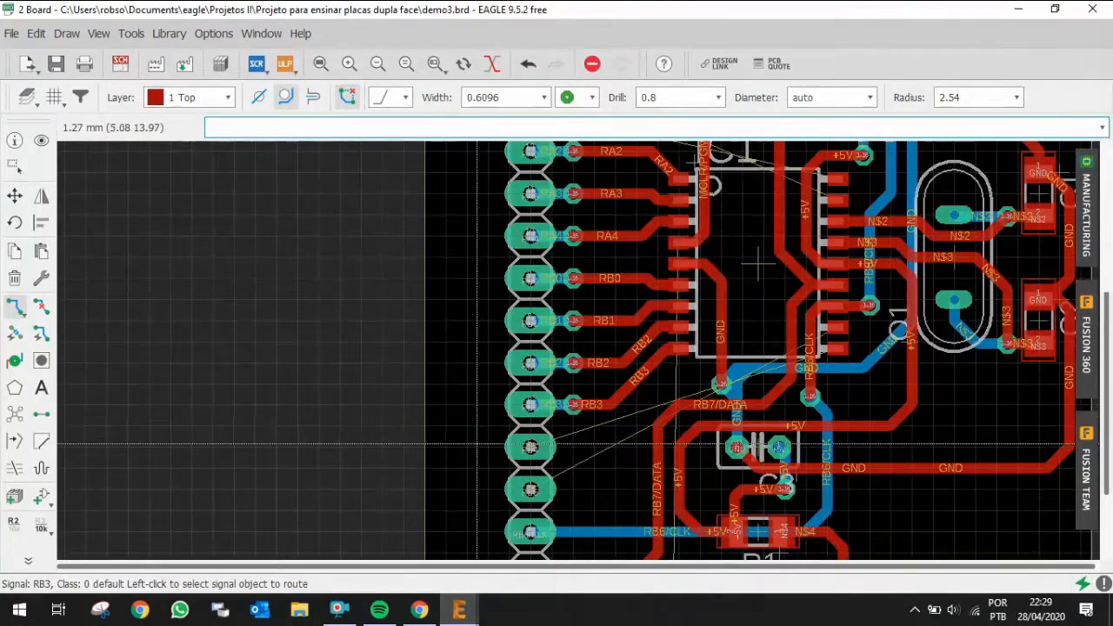
pyautogui.click(41, 140)
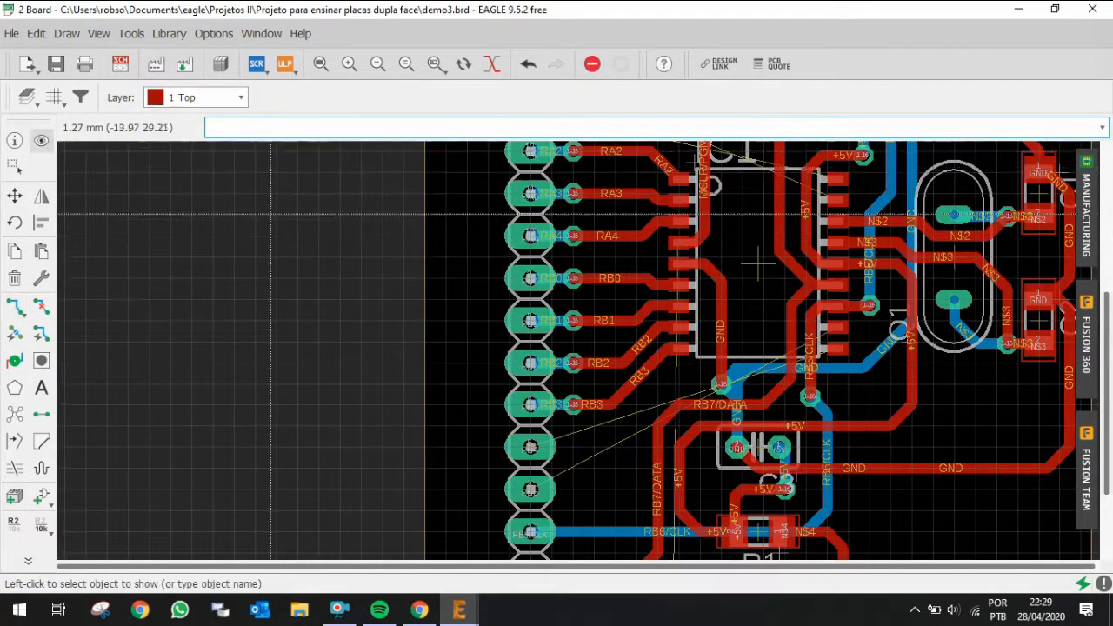
pyautogui.click(530, 446)
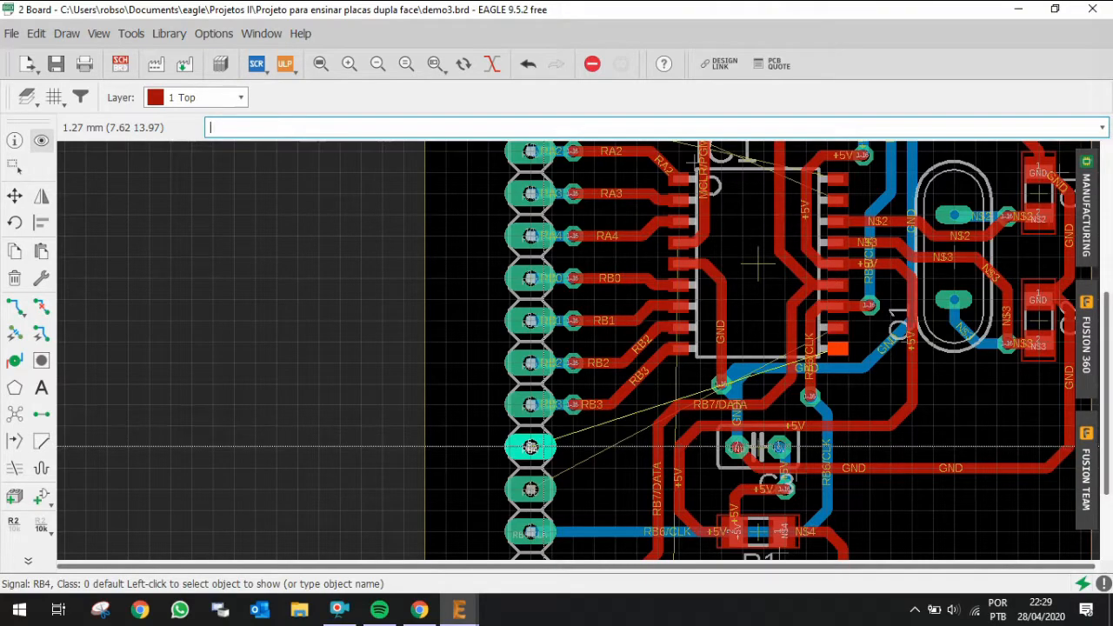
pyautogui.scroll(-2, 870, 379)
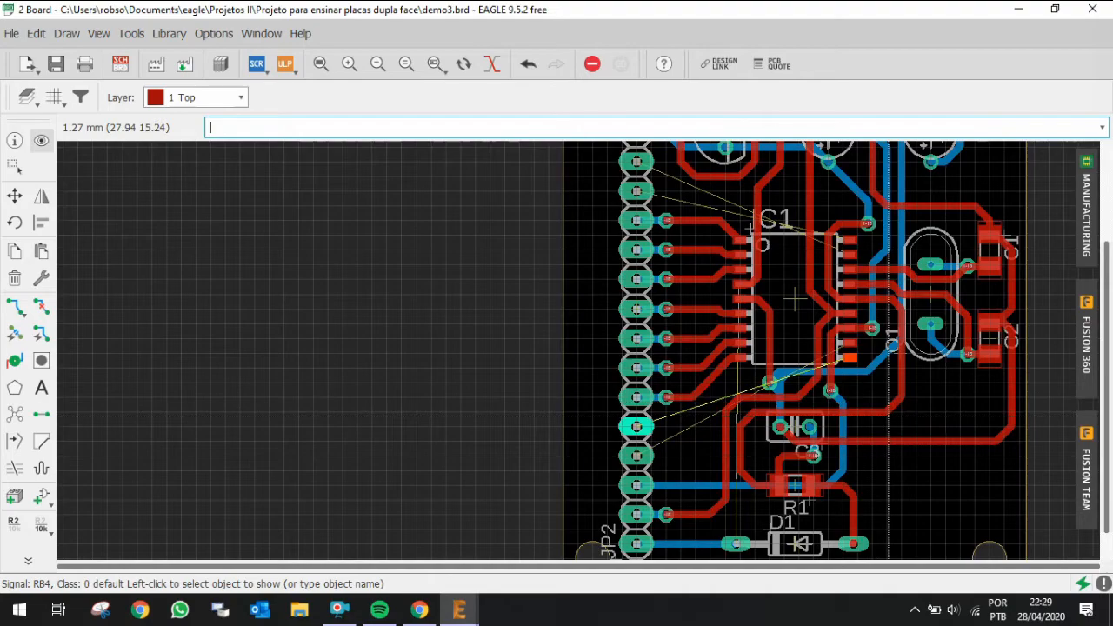
pyautogui.scroll(-3, 770, 440)
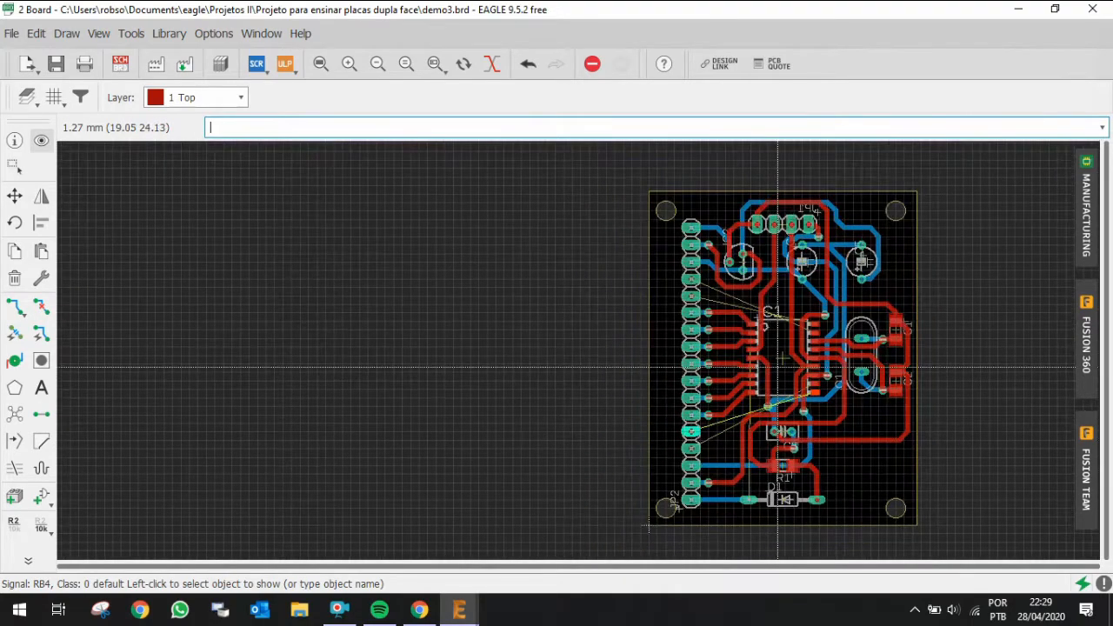
pyautogui.scroll(2, 777, 366)
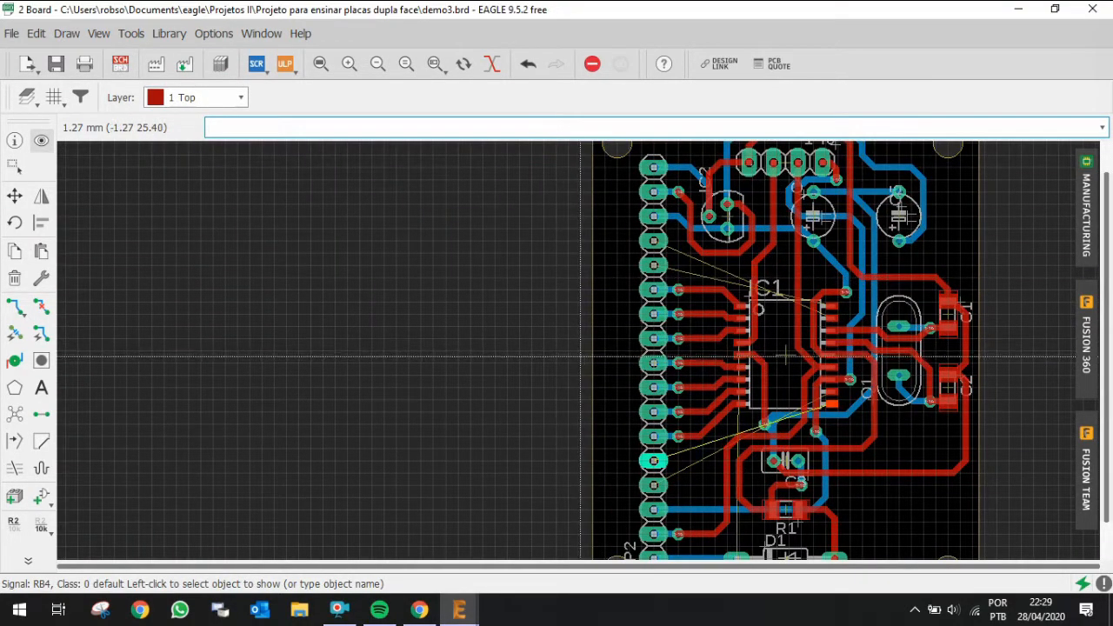
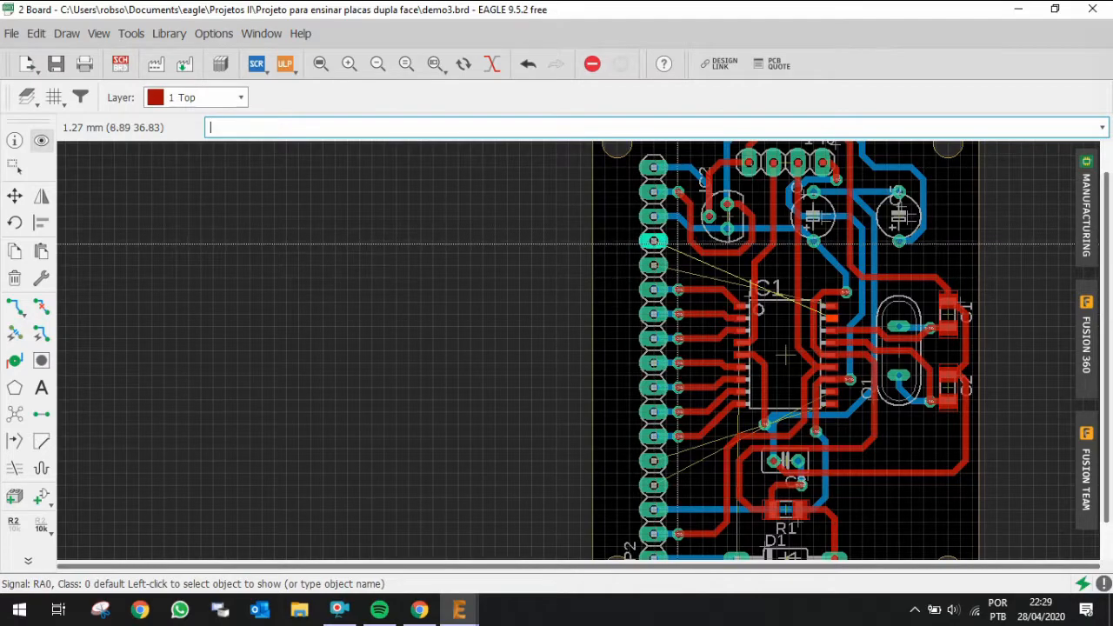
# Step: Move the bent RB6/CLK bottom-layer trace segment further right, away from IC1's pins
pyautogui.scroll(2, 818, 284)
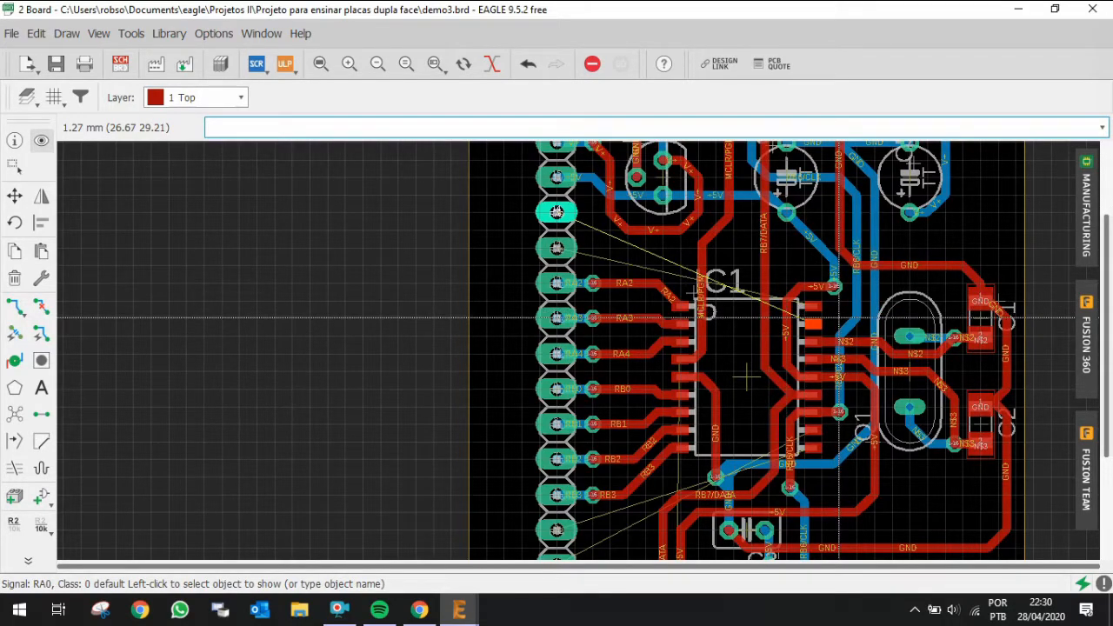
pyautogui.scroll(2, 839, 317)
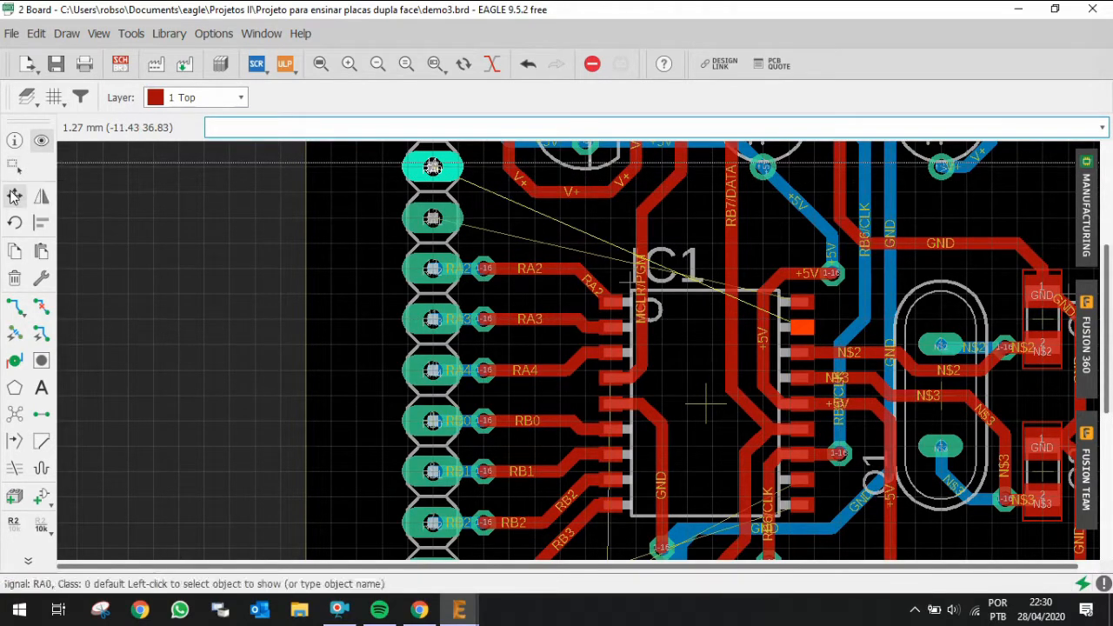
pyautogui.click(14, 196)
pyautogui.click(859, 343)
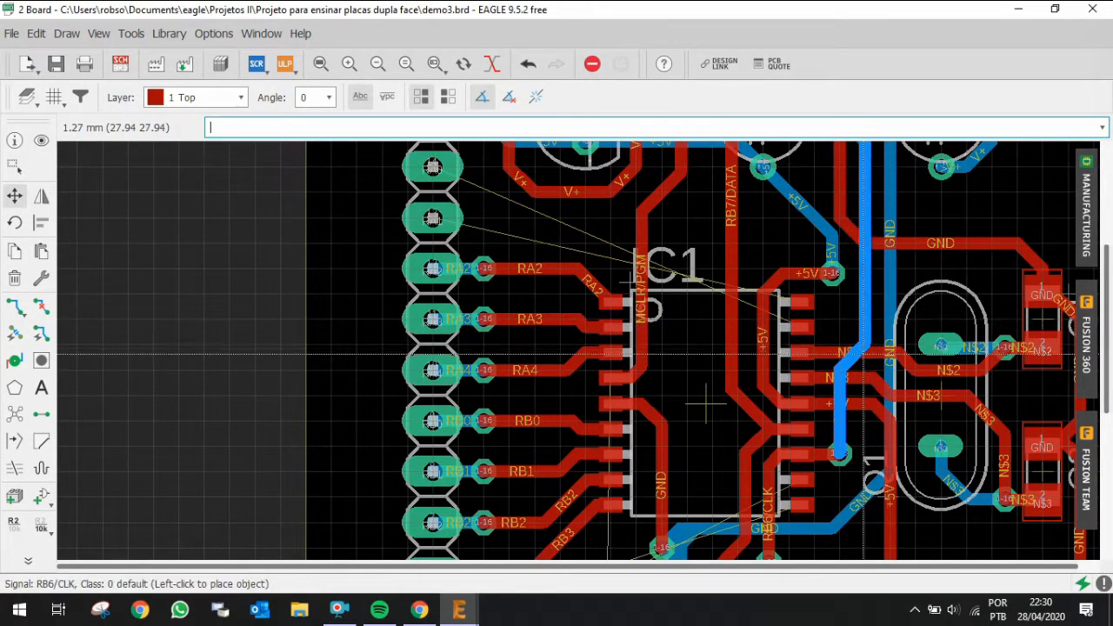
pyautogui.click(852, 448)
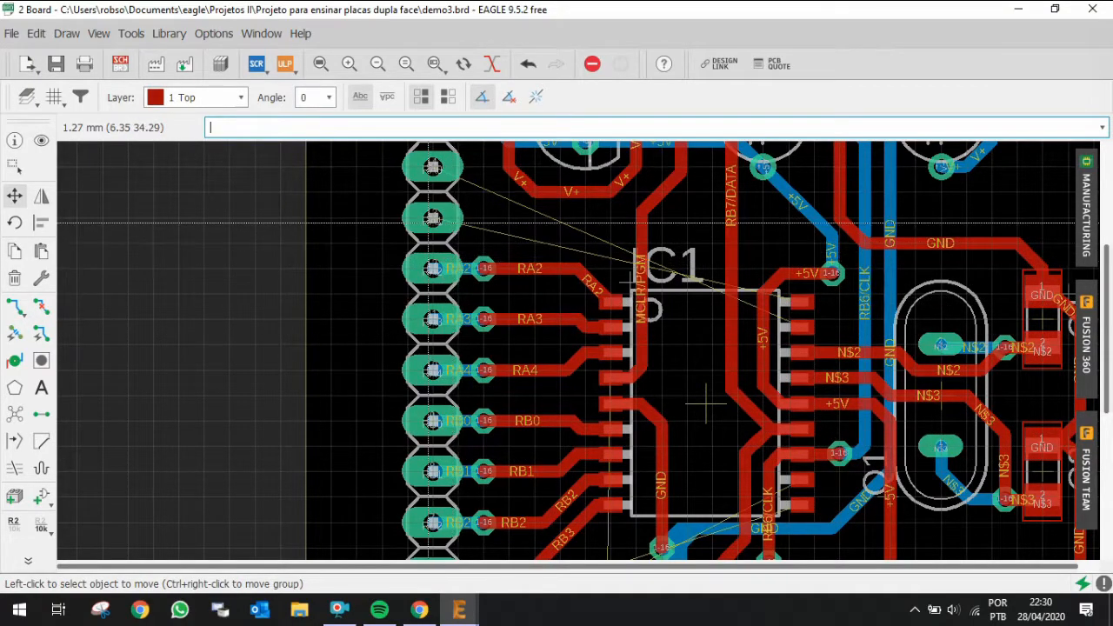
# Step: Route RA0 from the header pin on the bottom layer, through a via onto the top layer, into IC1's pin 17
pyautogui.click(14, 306)
pyautogui.click(433, 166)
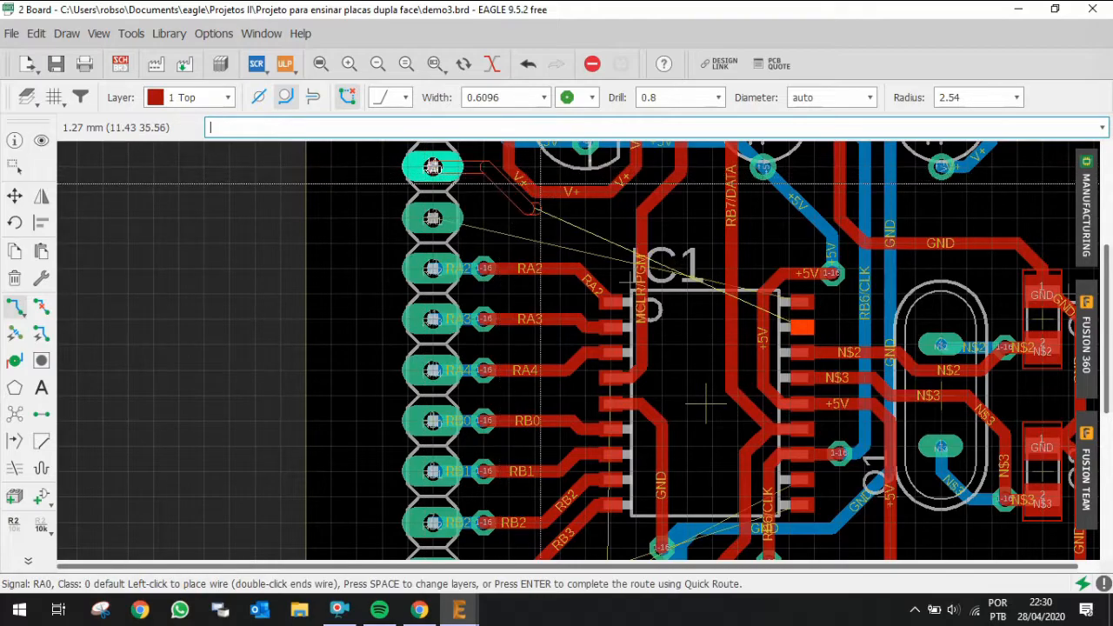
pyautogui.press('Escape')
pyautogui.press('space')
pyautogui.click(434, 169)
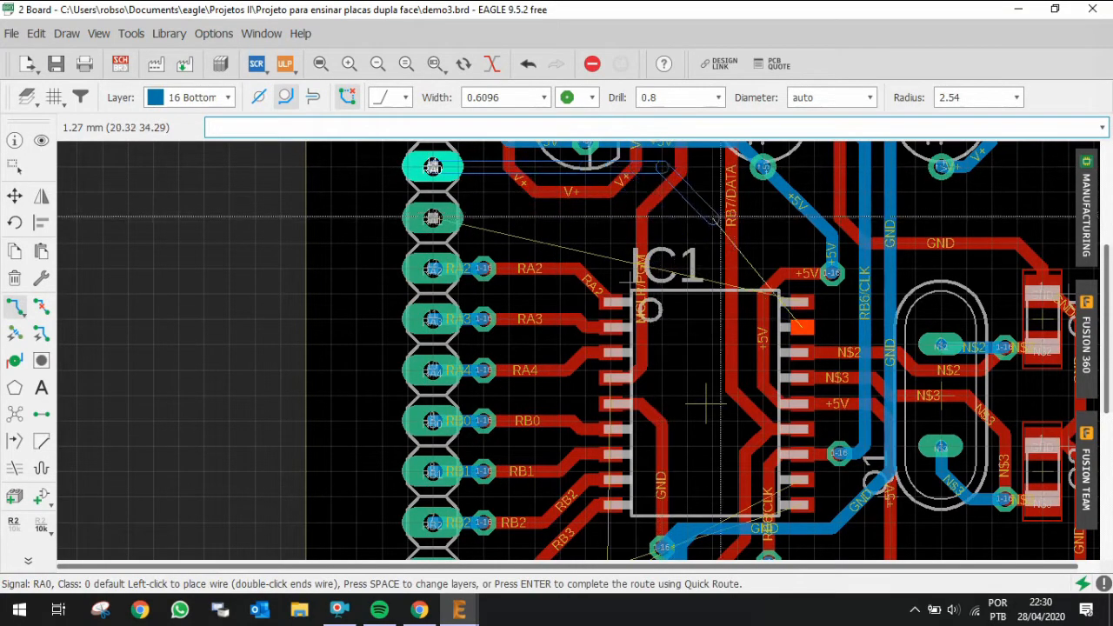
pyautogui.scroll(2, 765, 252)
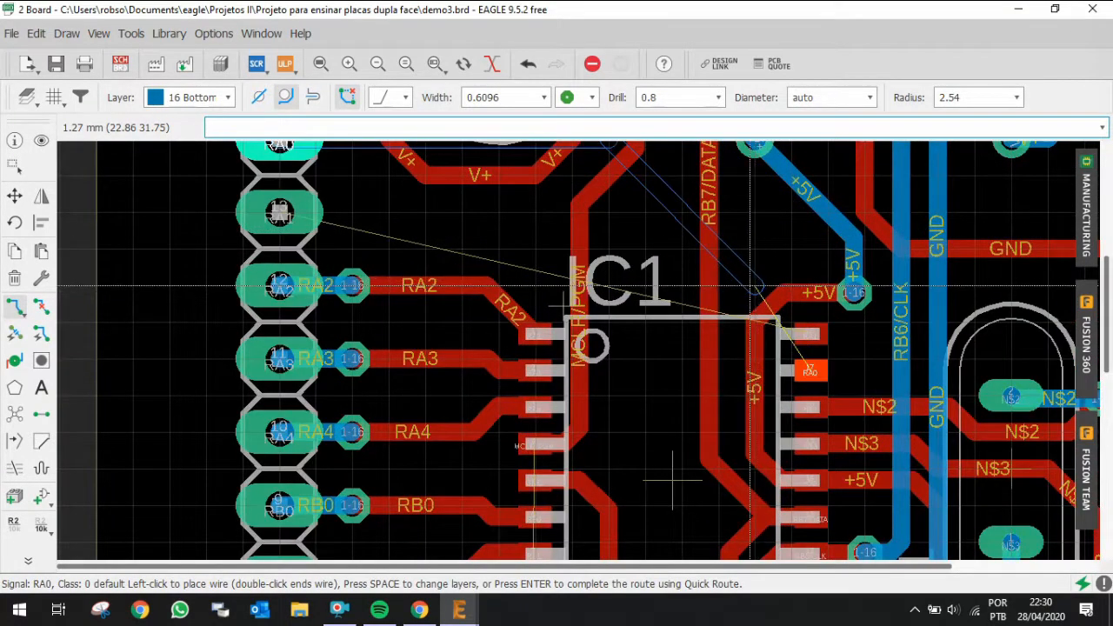
pyautogui.scroll(-2, 749, 285)
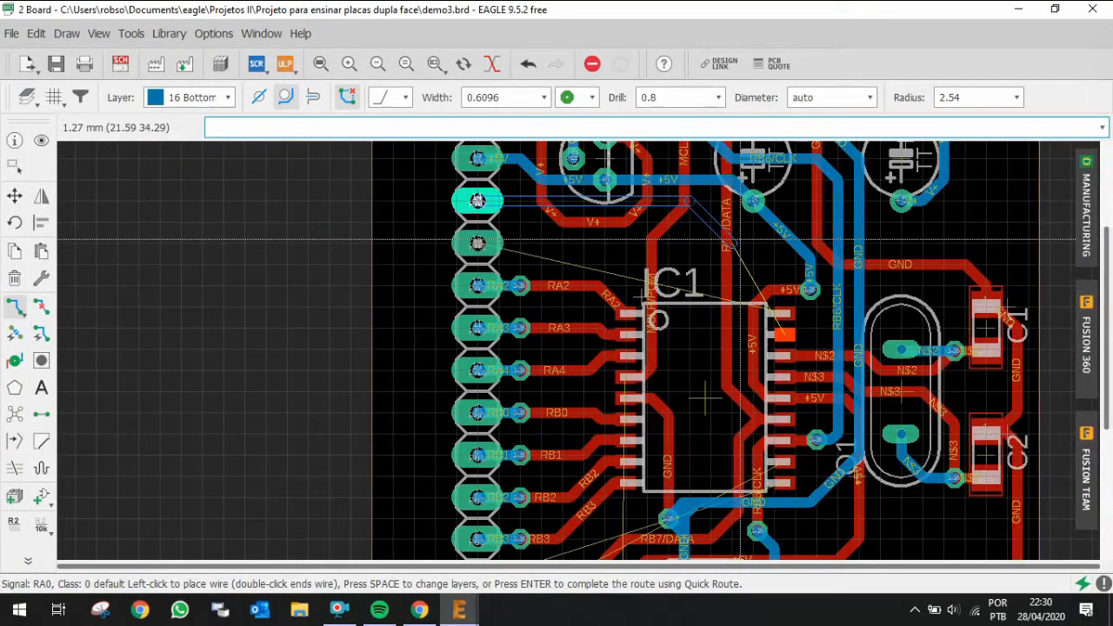
pyautogui.scroll(2, 758, 322)
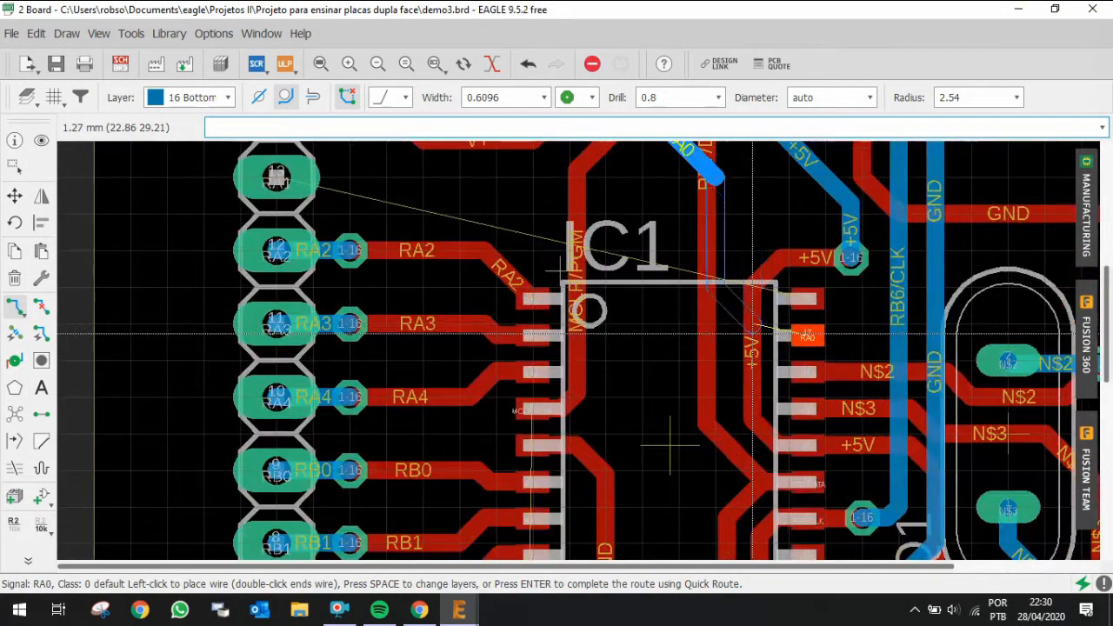
pyautogui.press('alt')
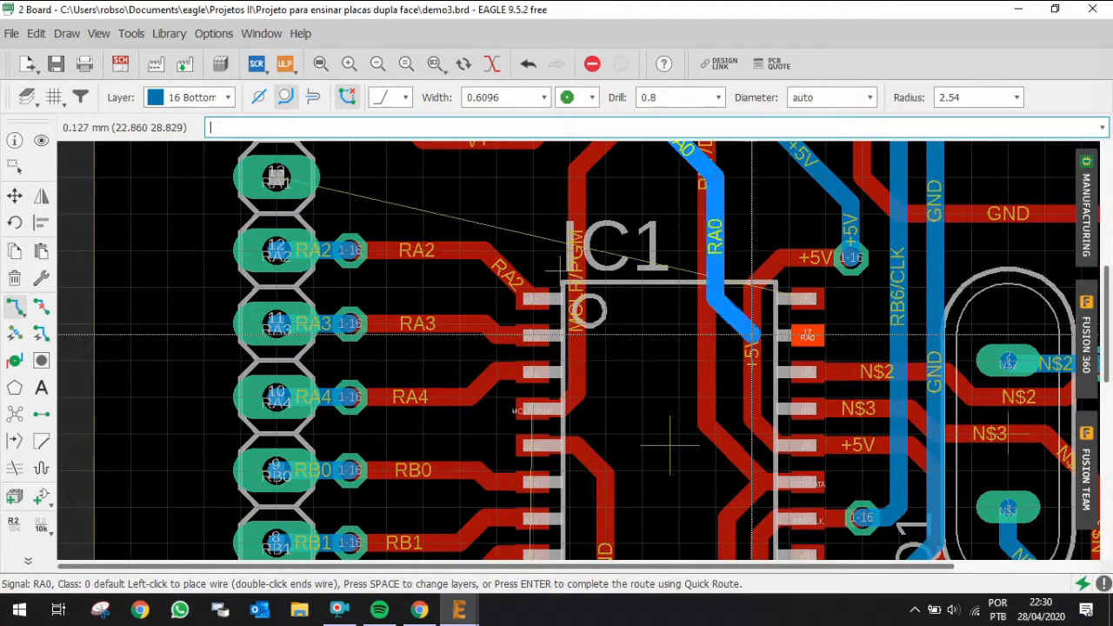
pyautogui.press('alt')
pyautogui.scroll(5, 843, 332)
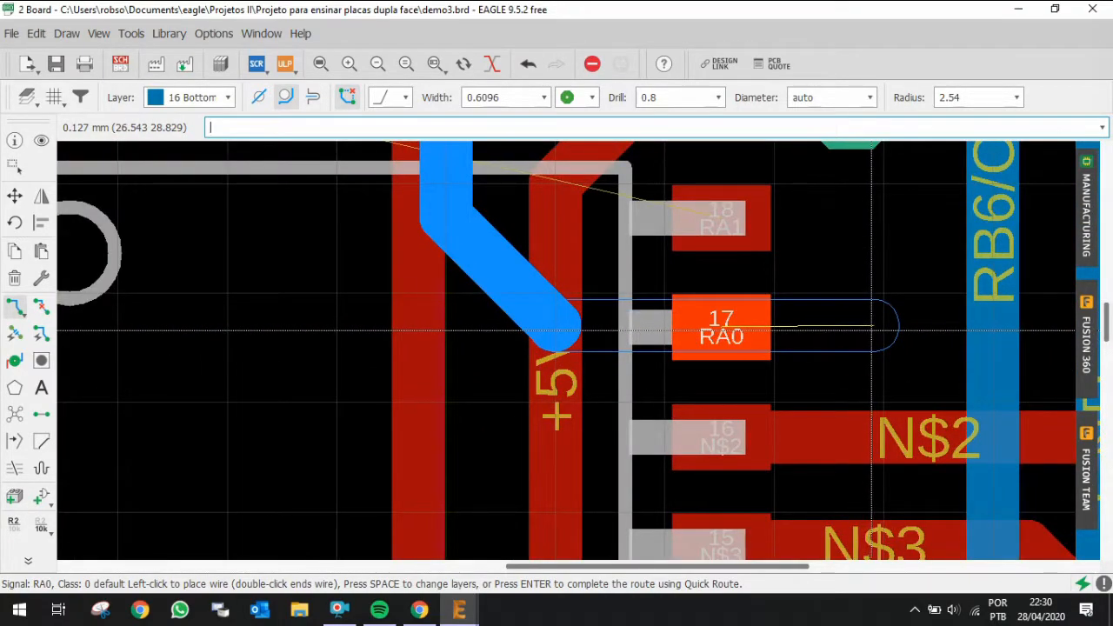
pyautogui.click(872, 330)
pyautogui.press('shift')
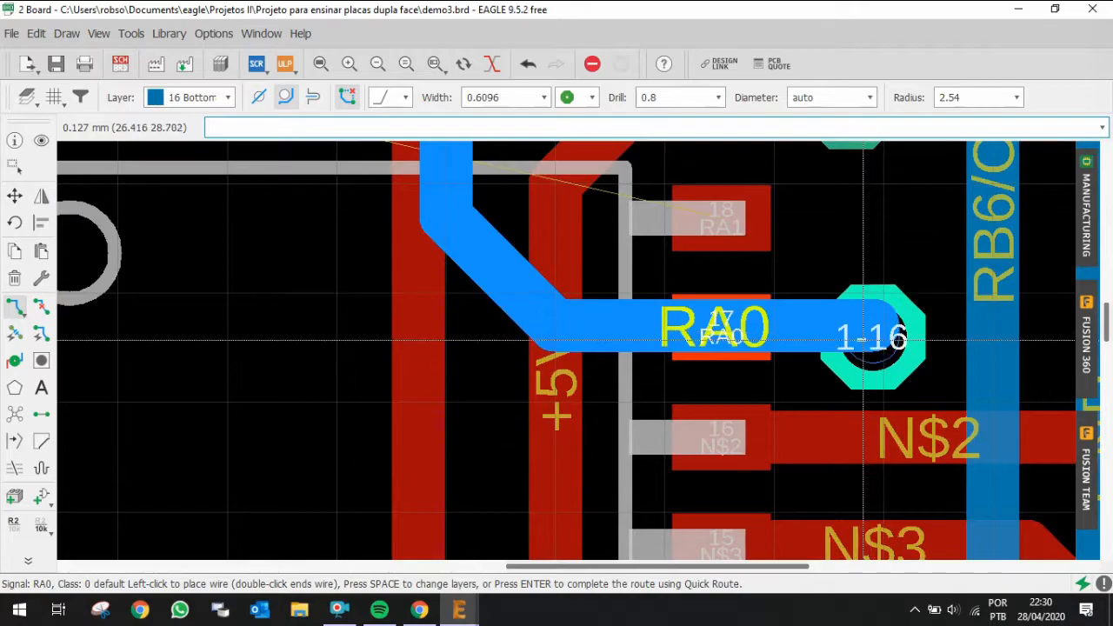
pyautogui.click(861, 329)
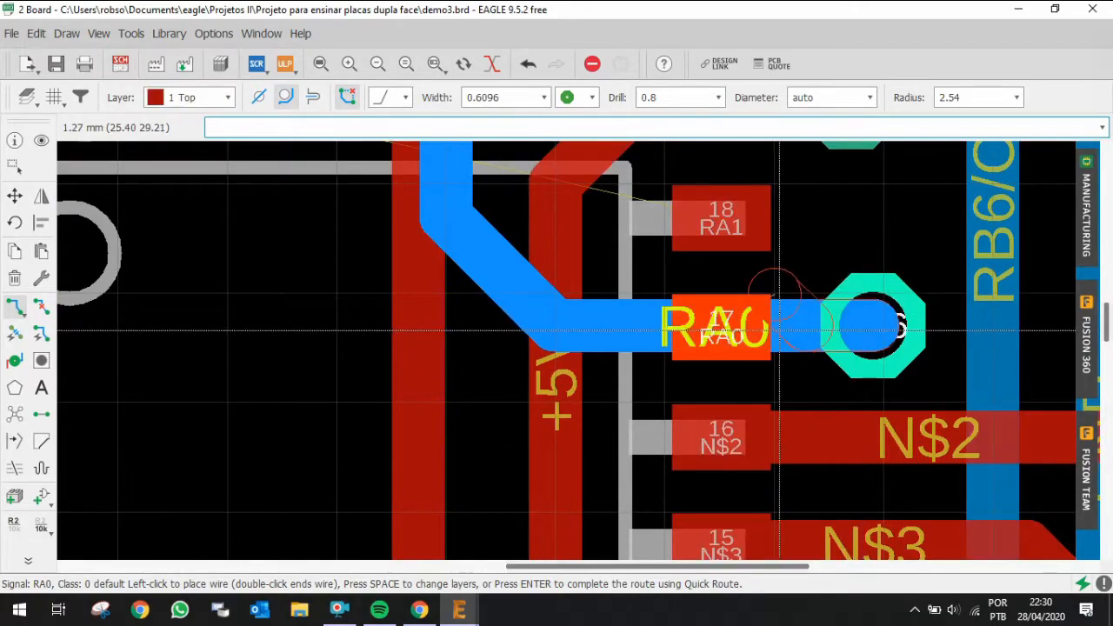
pyautogui.click(710, 339)
pyautogui.scroll(-8, 710, 343)
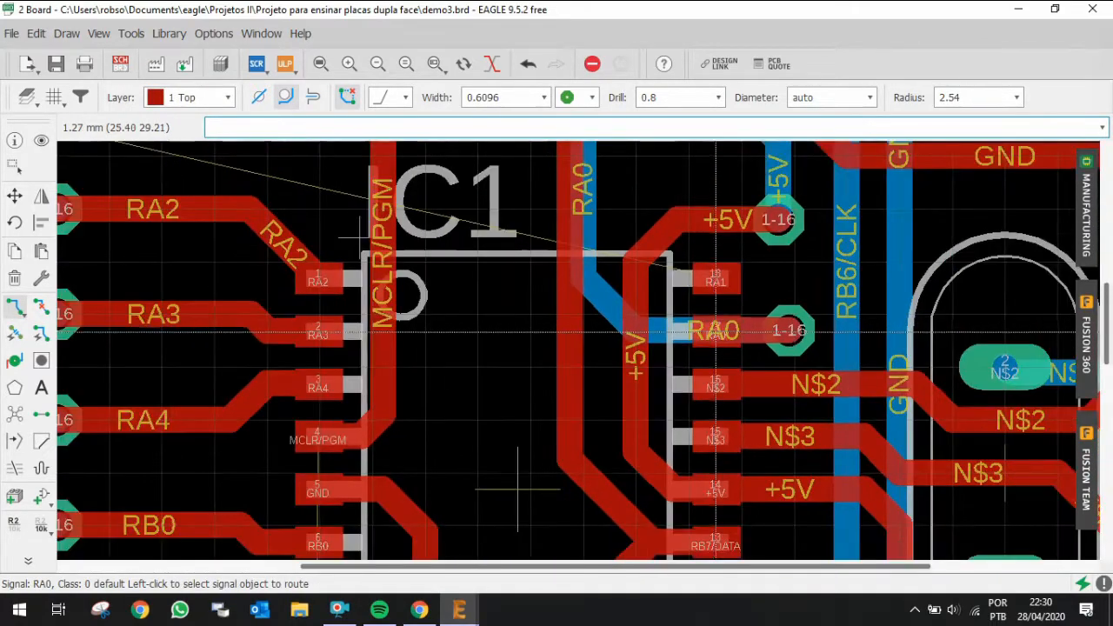
pyautogui.scroll(2, 400, 205)
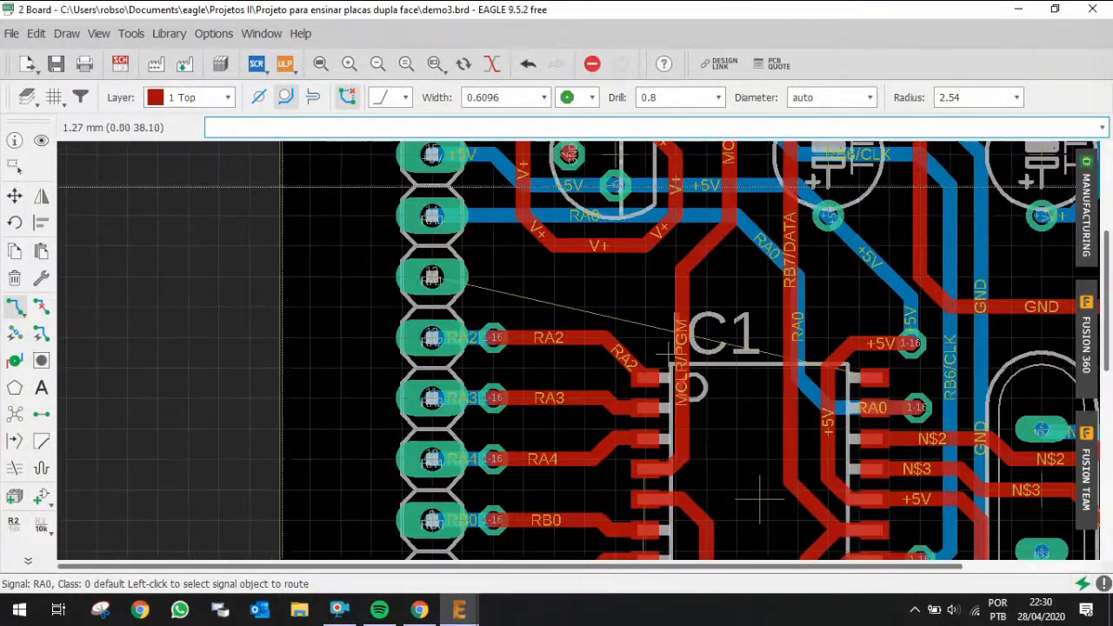
# Step: Highlight the routed RA0 trace and the RA1 header pin with the Show tool to trace their connections
pyautogui.click(41, 140)
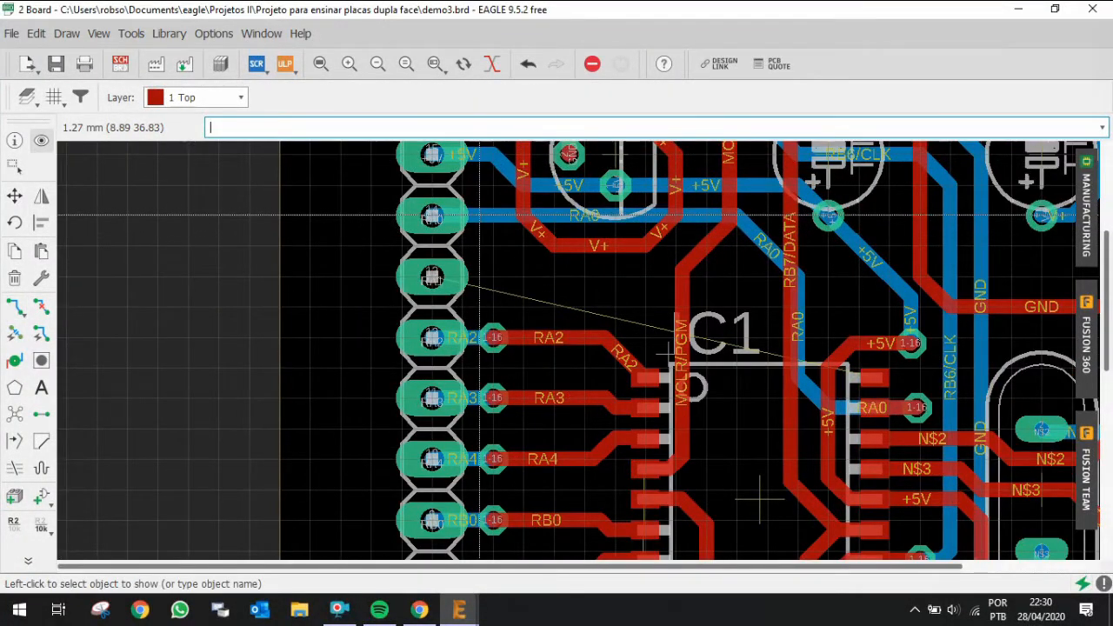
pyautogui.click(487, 215)
pyautogui.scroll(-1, 797, 301)
pyautogui.scroll(1, 845, 321)
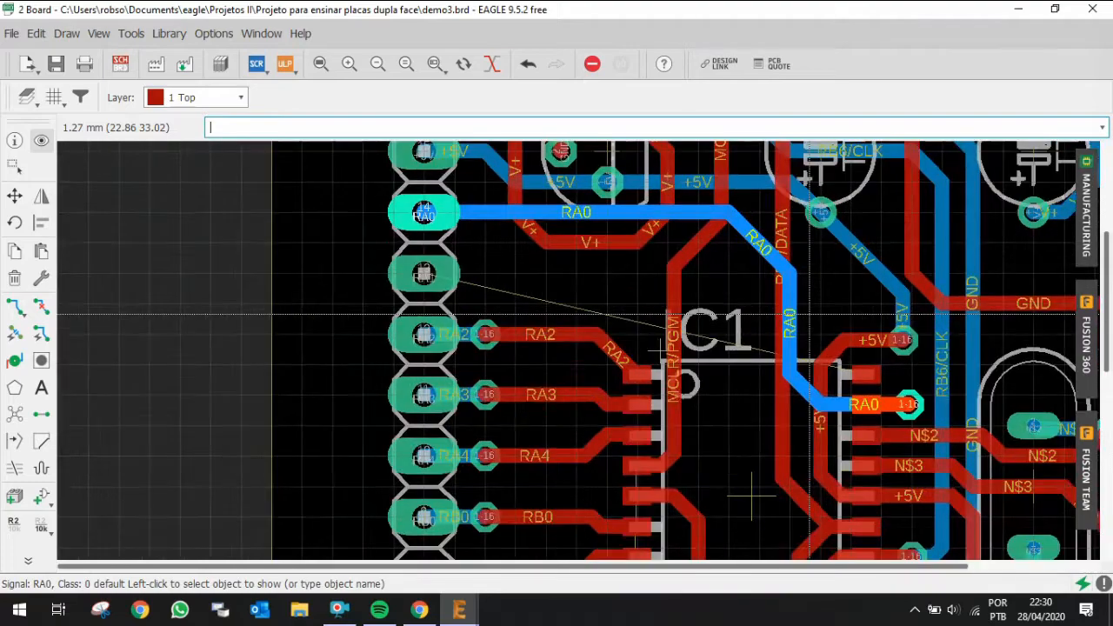
pyautogui.click(423, 273)
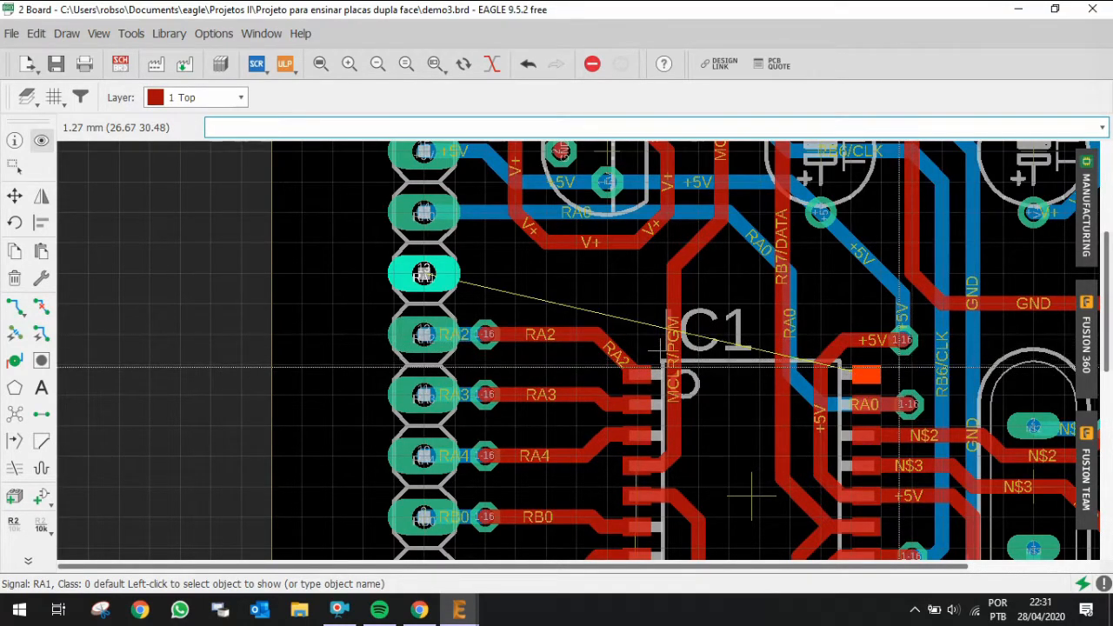
# Step: Move the +5V trace end and its via up beside the RB7/DATA trace to clear space above IC1
pyautogui.click(14, 197)
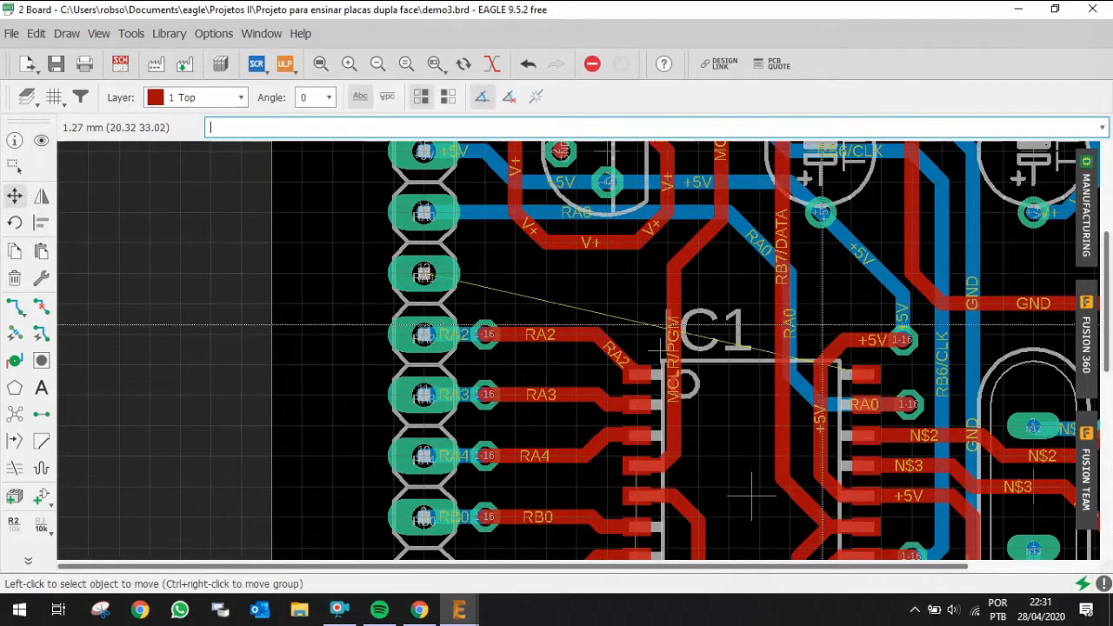
pyautogui.click(904, 339)
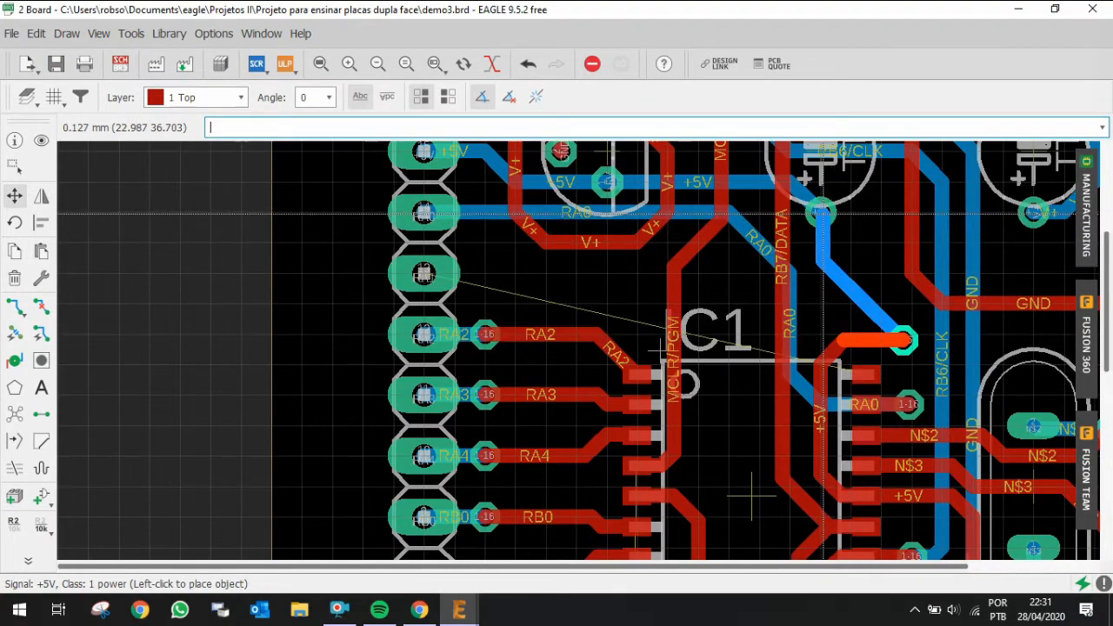
pyautogui.scroll(2, 823, 213)
pyautogui.click(823, 213)
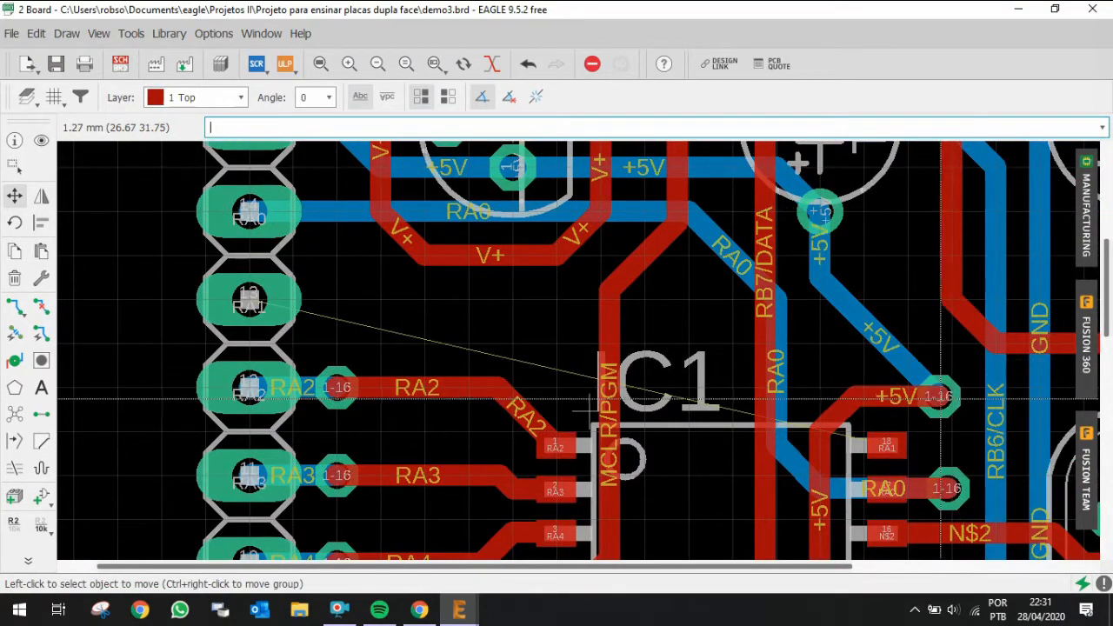
pyautogui.click(938, 397)
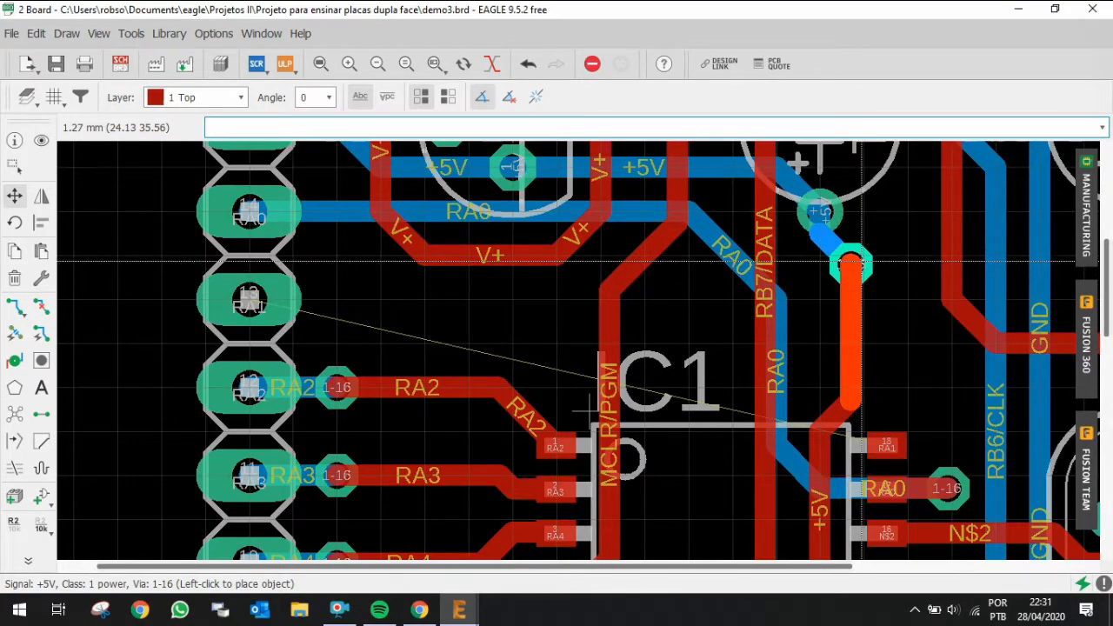
pyautogui.press('alt')
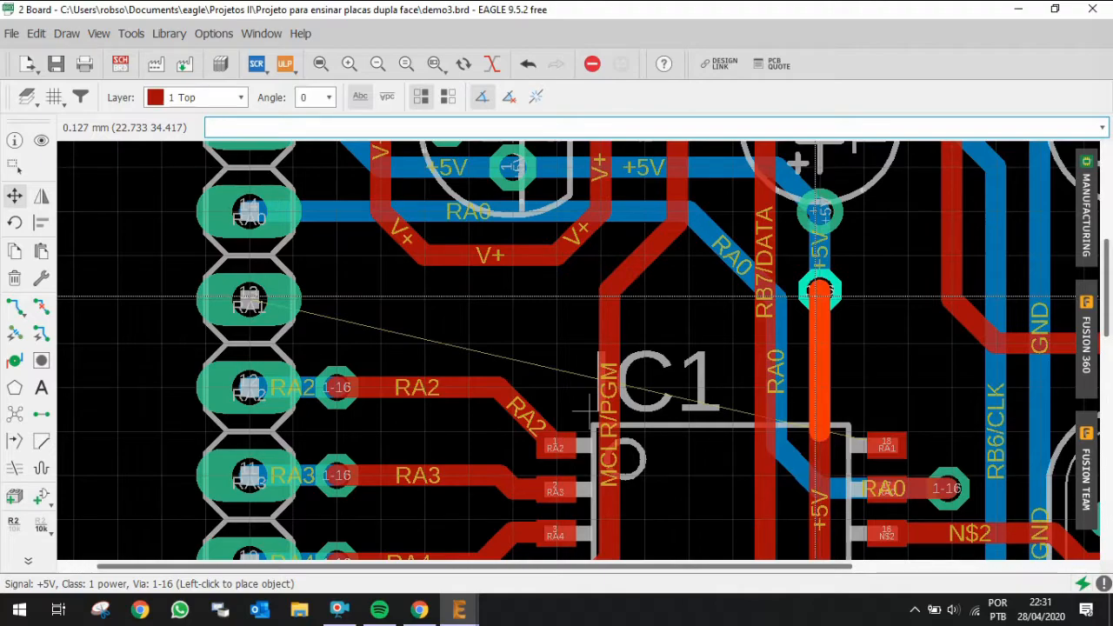
pyautogui.click(818, 283)
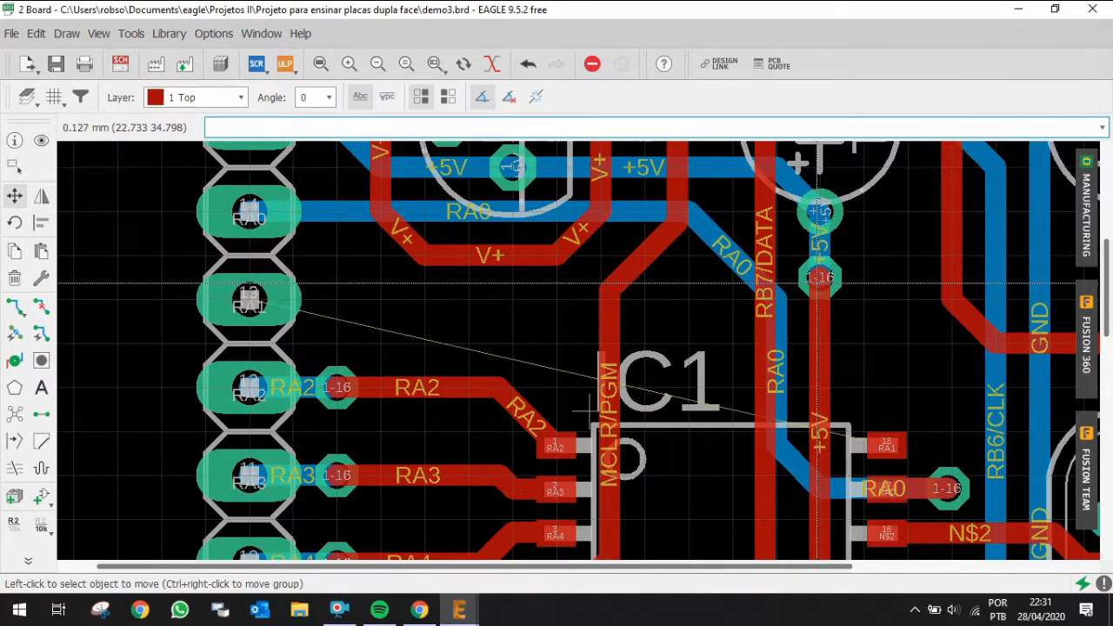
pyautogui.scroll(-2, 854, 269)
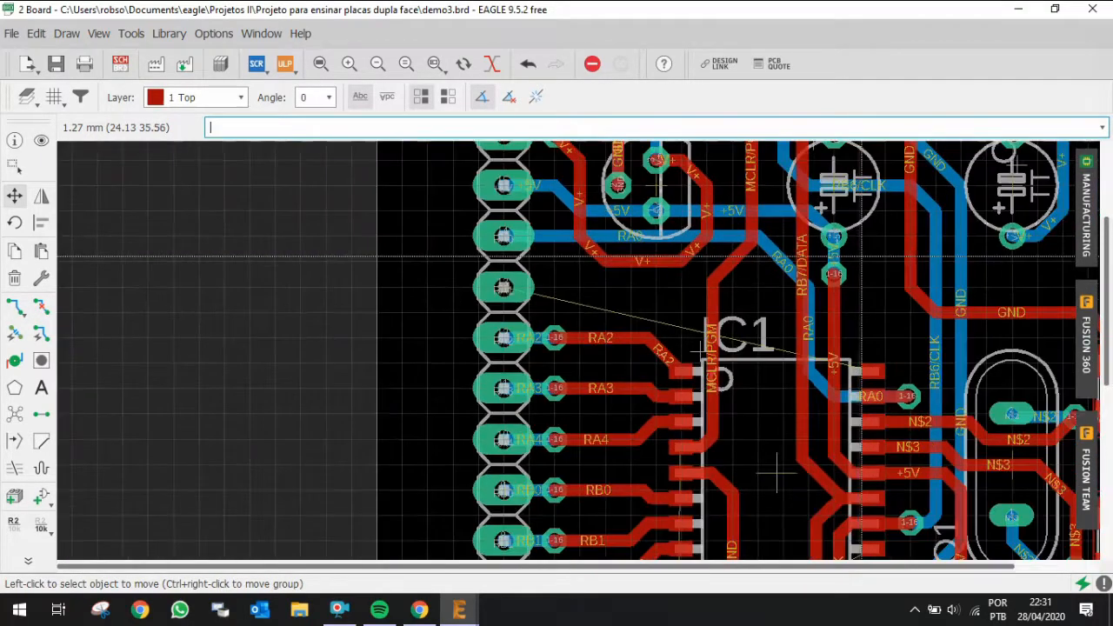
pyautogui.scroll(2, 777, 474)
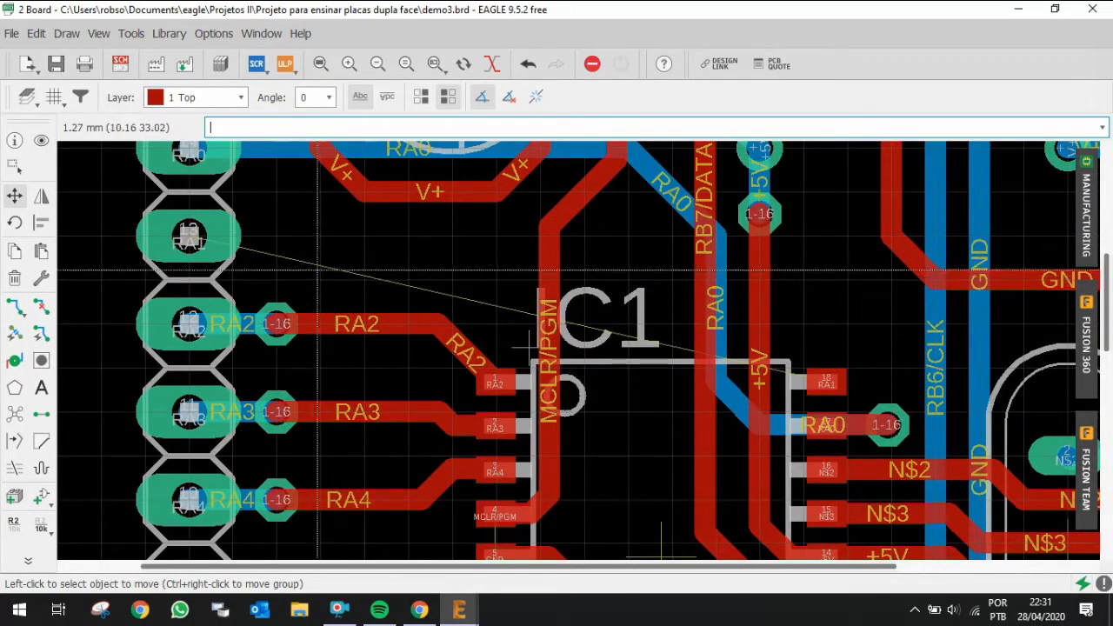
pyautogui.click(14, 306)
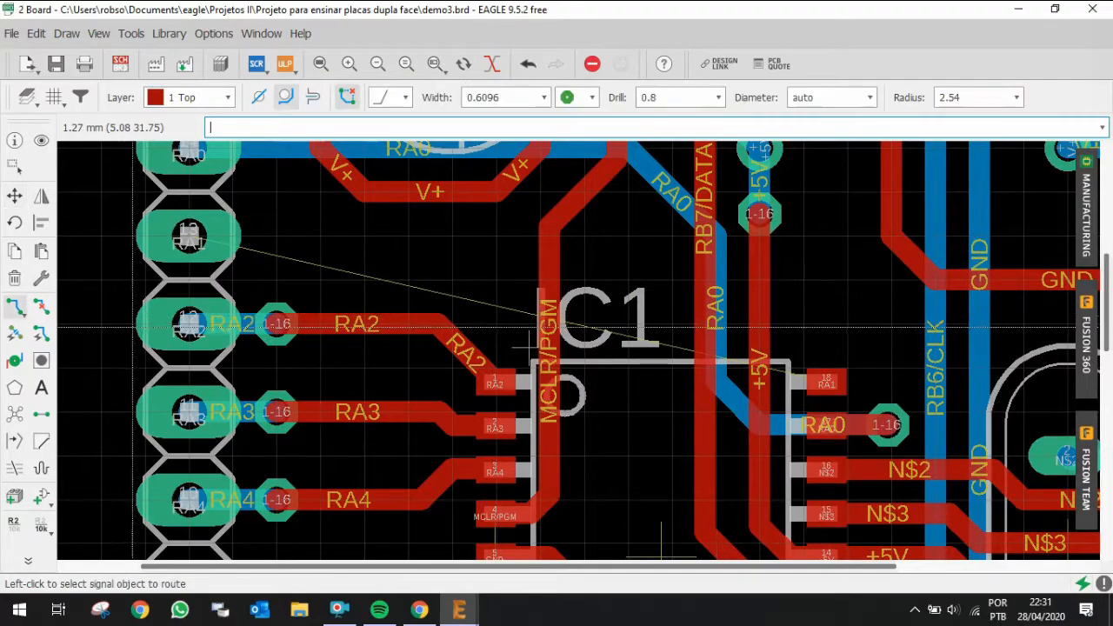
pyautogui.click(194, 236)
pyautogui.press('Escape')
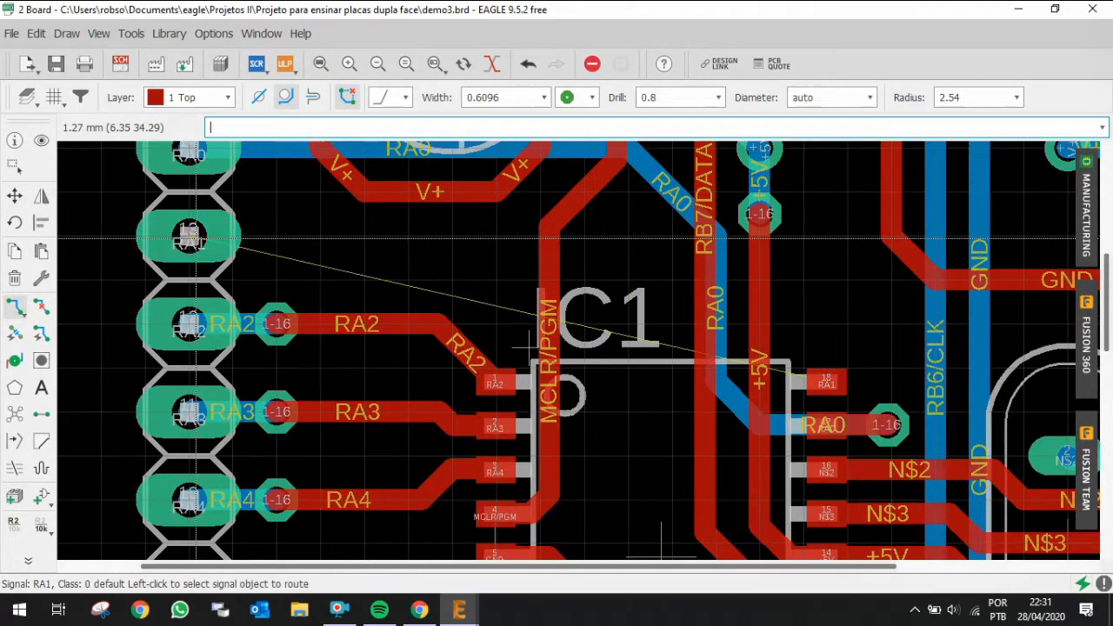
pyautogui.click(184, 237)
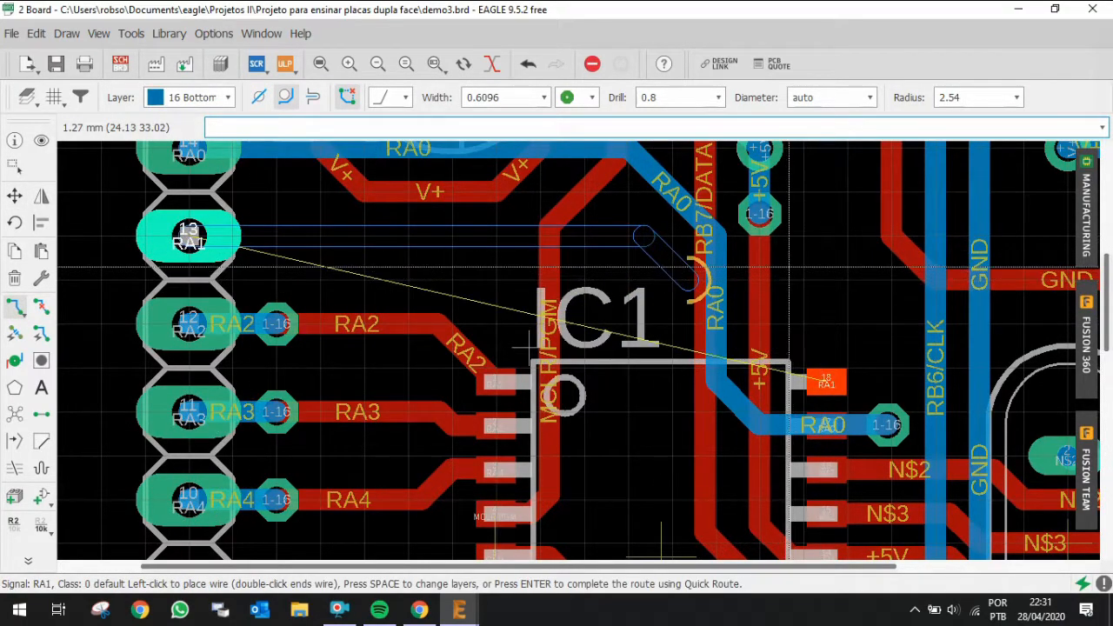
pyautogui.scroll(-3, 674, 280)
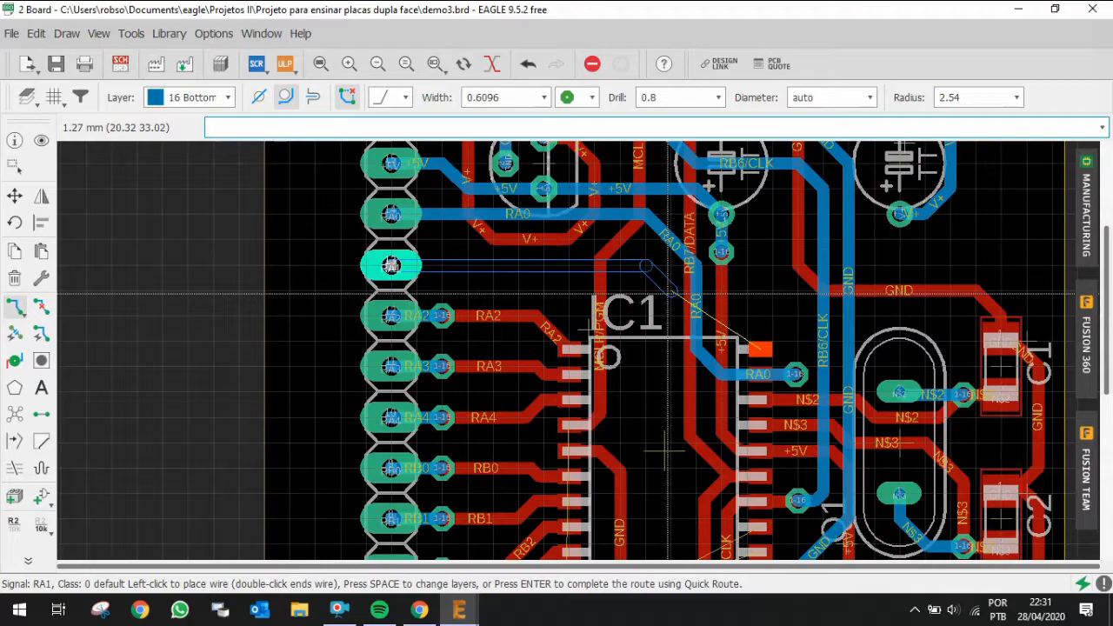
pyautogui.press('Escape')
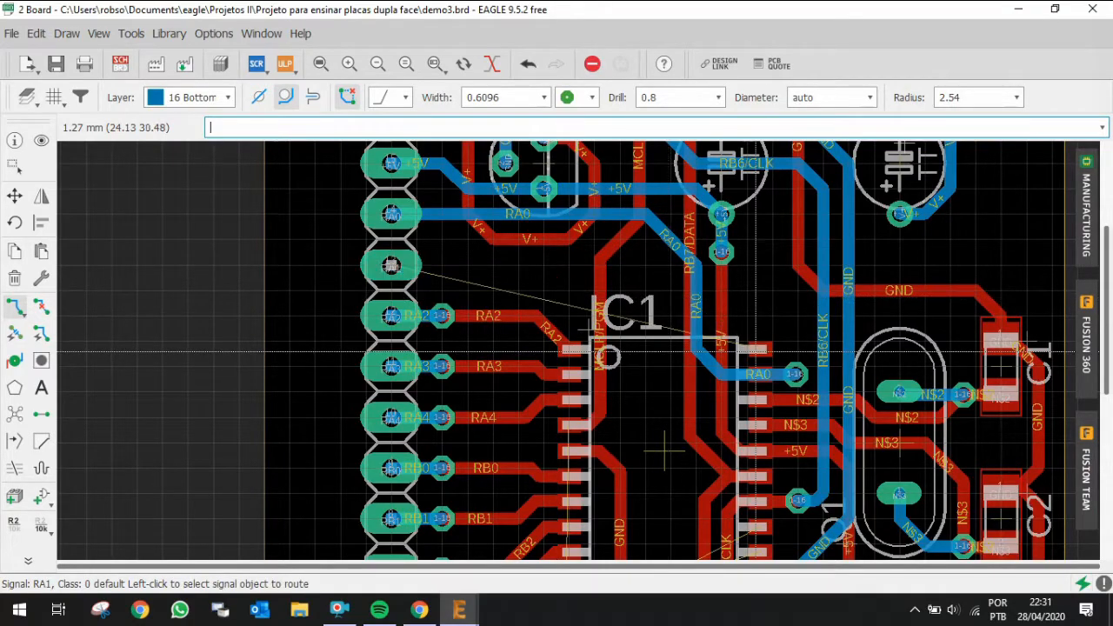
# Step: Rip up the RA0 trace segments and via near IC1's pin 17
pyautogui.scroll(1, 737, 367)
pyautogui.hotkey('alt', 'r')
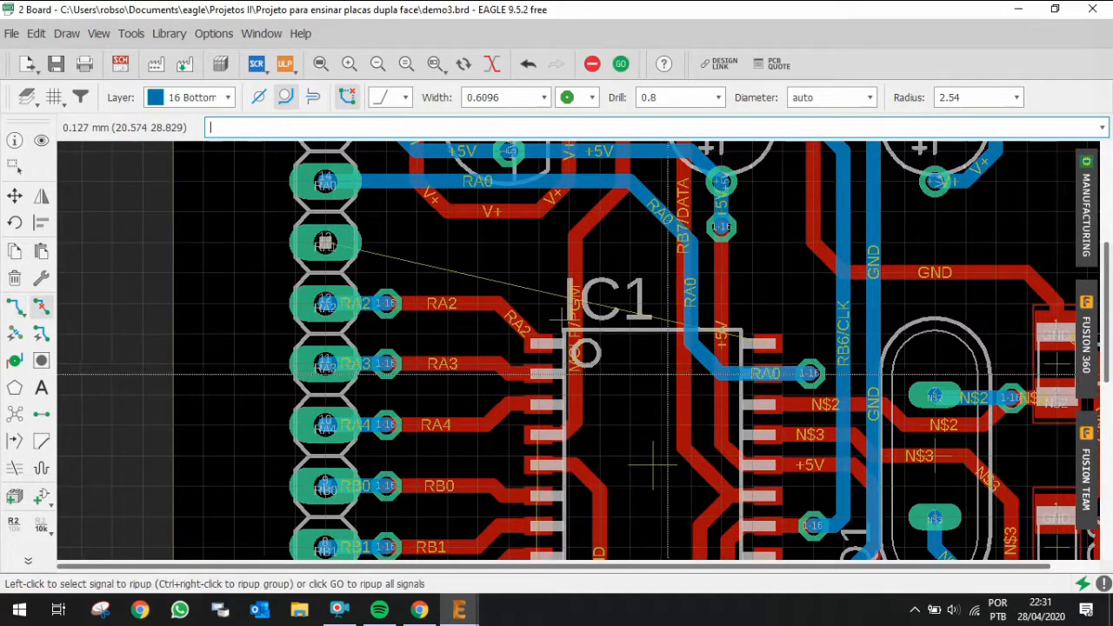
pyautogui.click(693, 290)
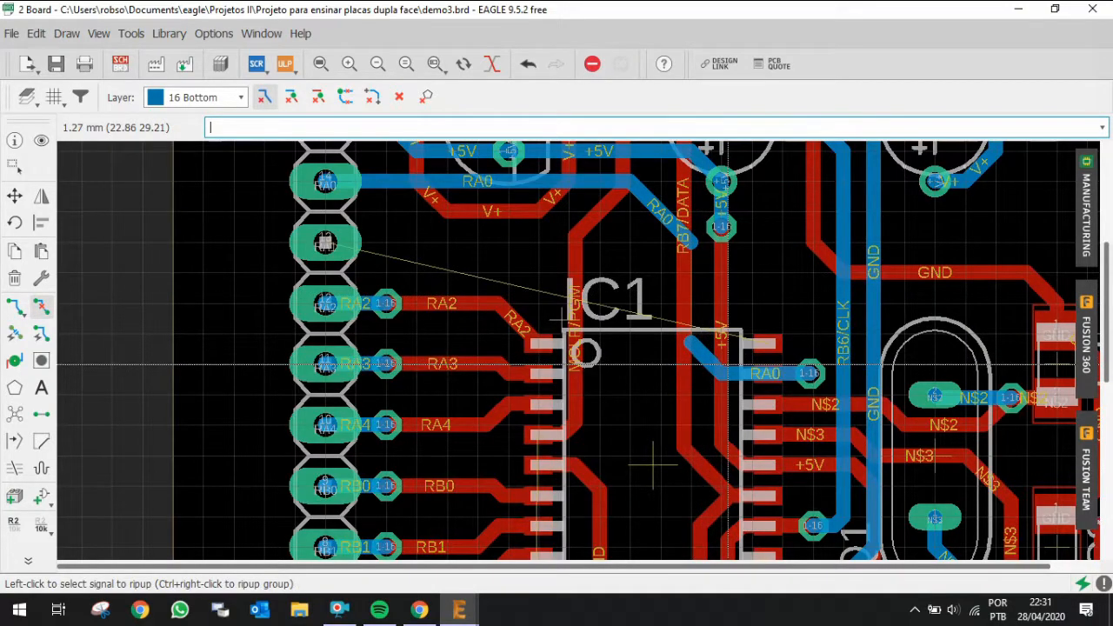
pyautogui.click(743, 372)
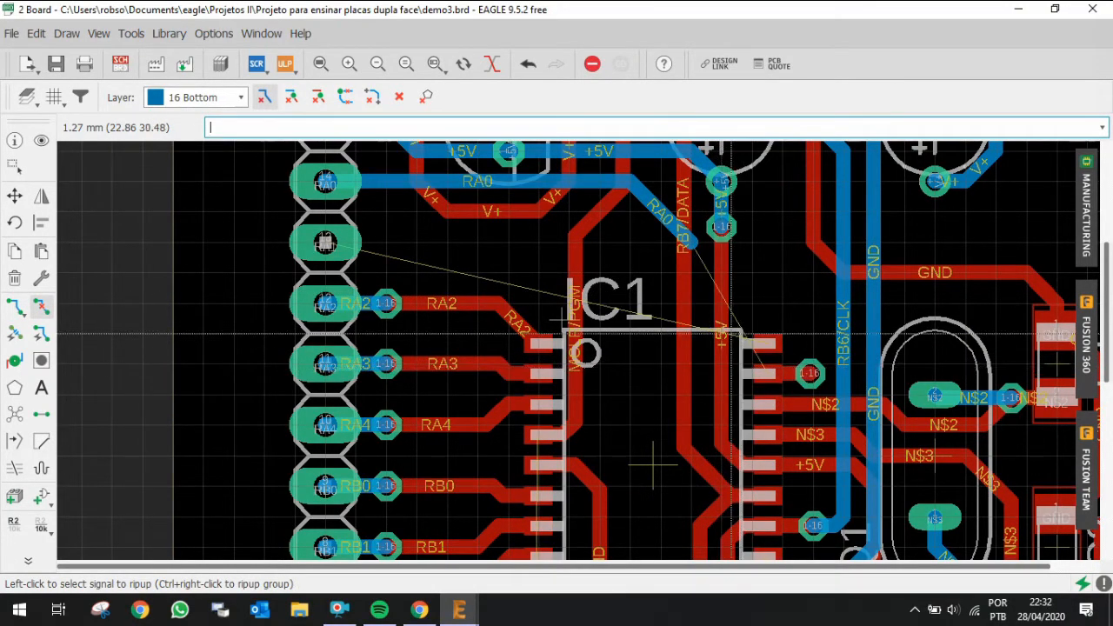
# Step: Route RA0 on the bottom layer from the existing trace end down to the via beside IC1's pin 17
pyautogui.press('r')
pyautogui.click(691, 248)
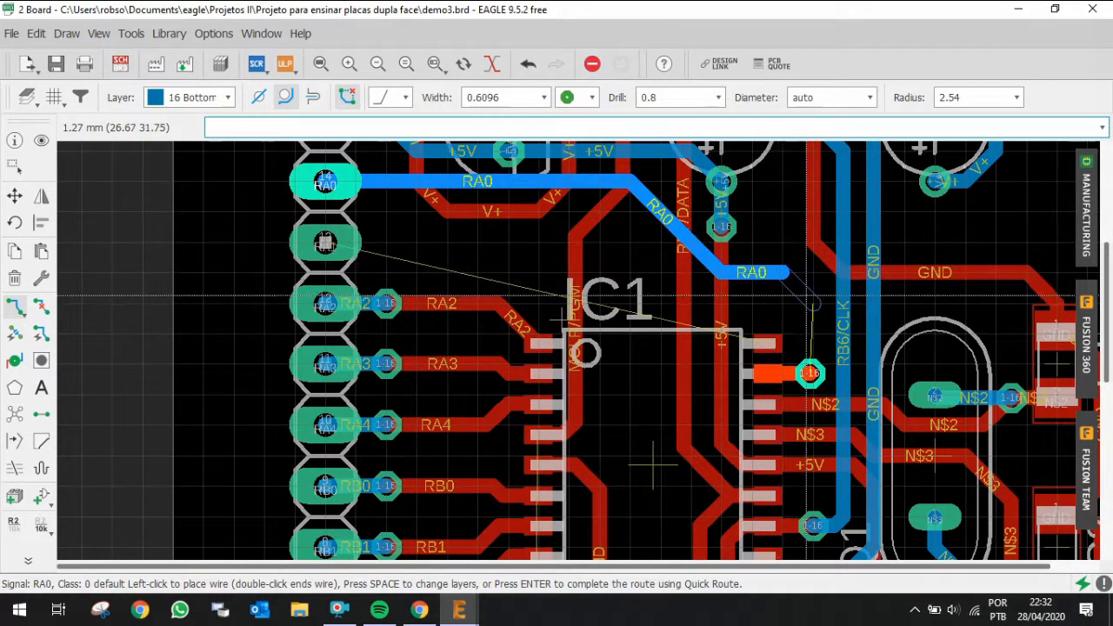
pyautogui.click(812, 302)
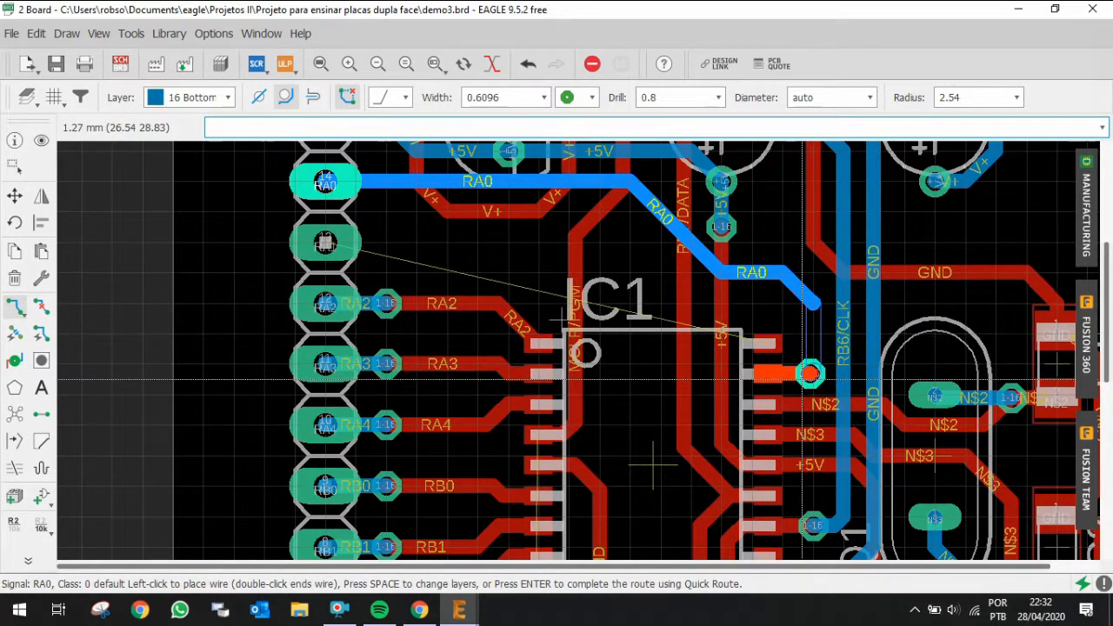
pyautogui.click(807, 374)
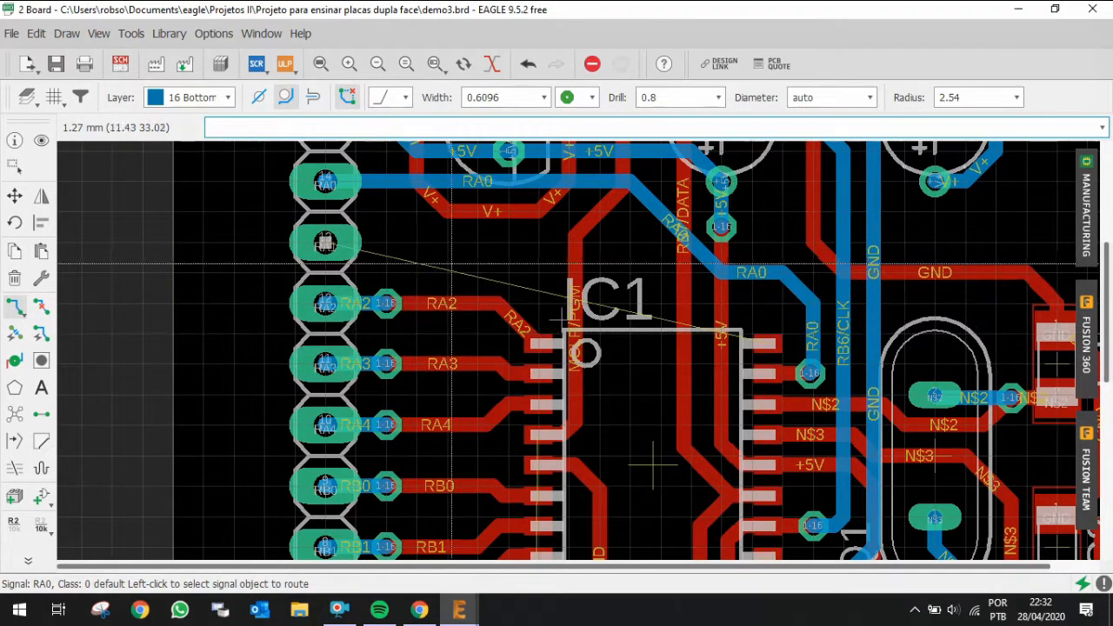
# Step: Route RA1 from its header pin along the bottom layer, through a via onto the top layer, into IC1's pin 18
pyautogui.click(326, 243)
pyautogui.scroll(2, 712, 289)
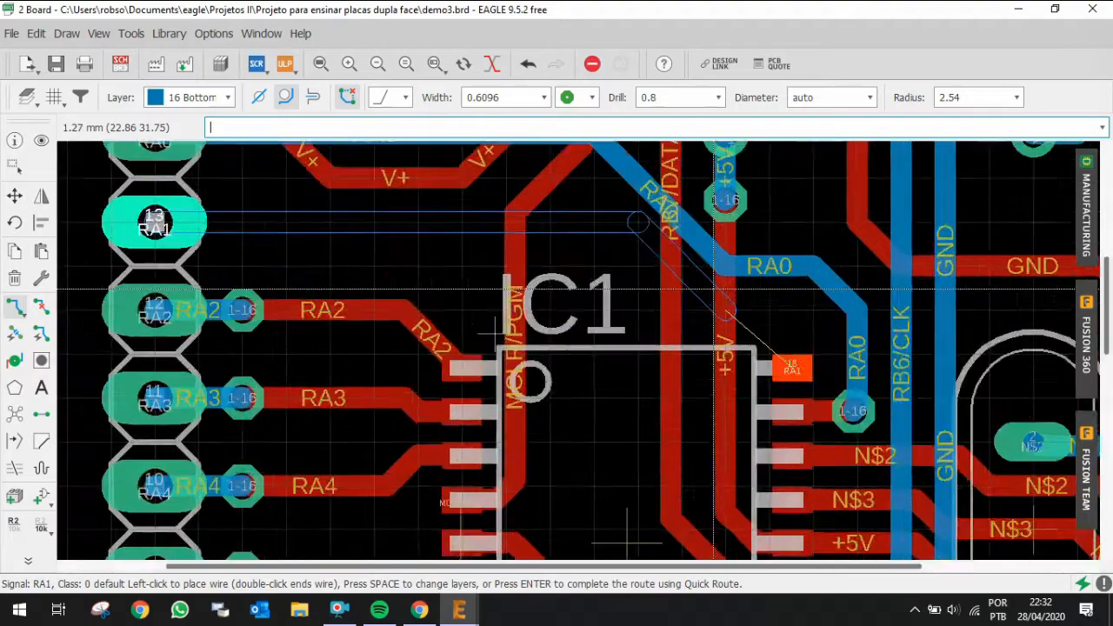
pyautogui.scroll(1, 705, 296)
pyautogui.click(626, 313)
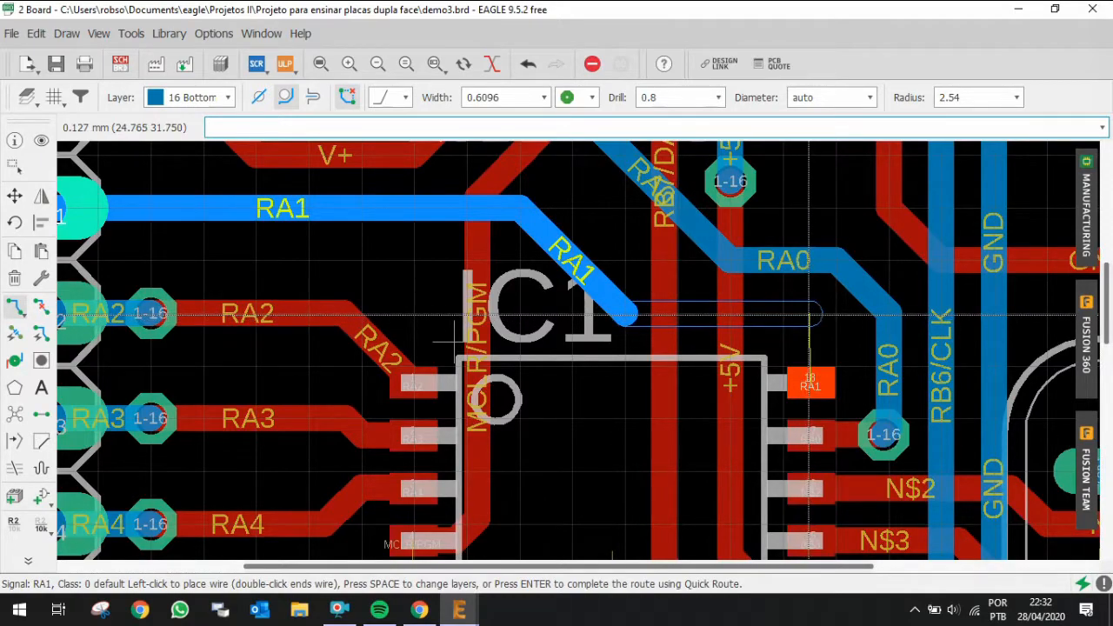
pyautogui.click(808, 313)
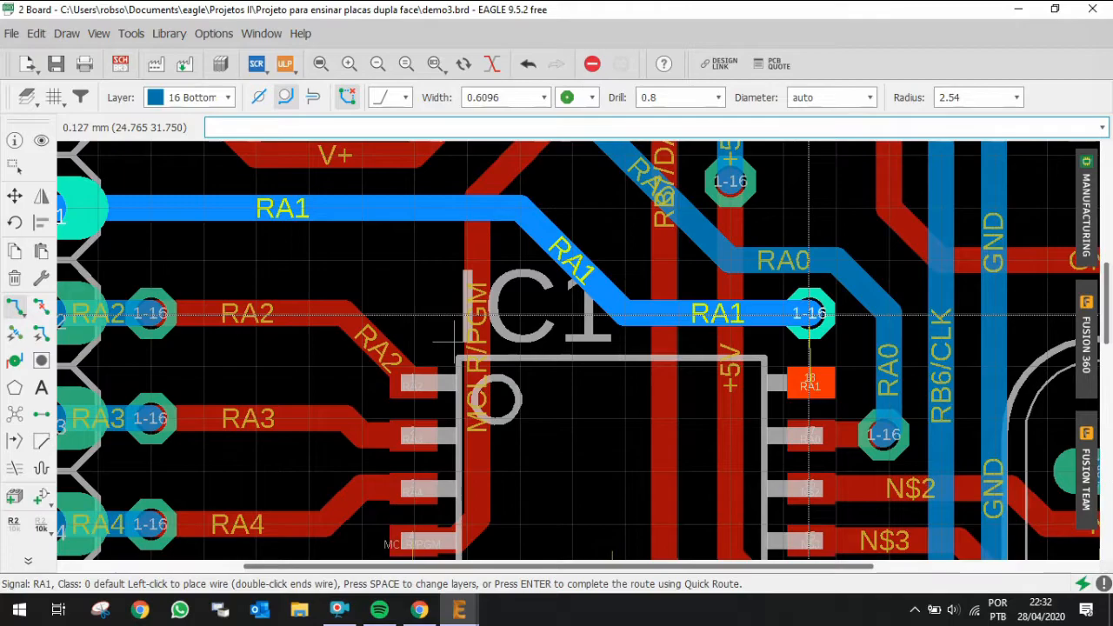
pyautogui.press('space')
pyautogui.click(809, 391)
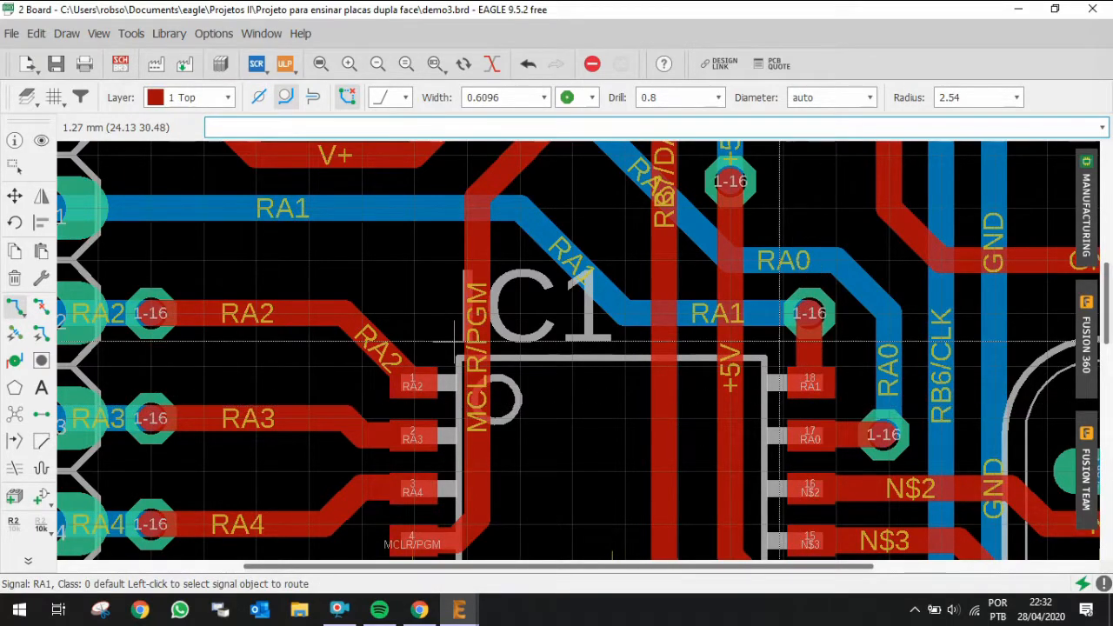
# Step: Highlight the RB4 and RB5 header pins with the Show tool to trace their connections
pyautogui.scroll(-2, 700, 469)
pyautogui.scroll(-5, 700, 469)
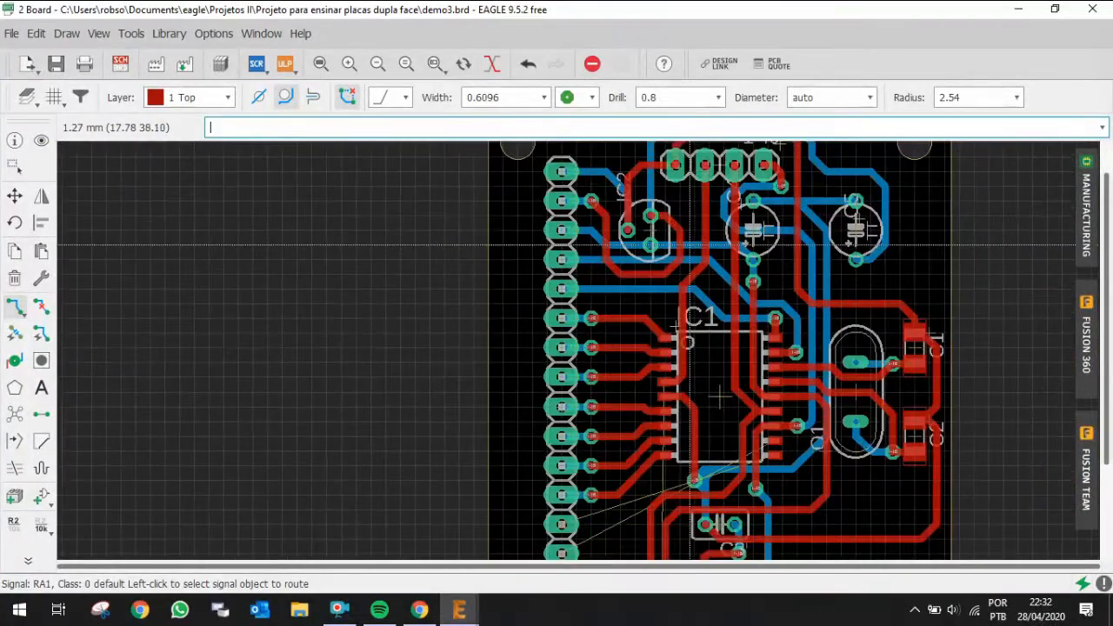
pyautogui.scroll(1, 665, 472)
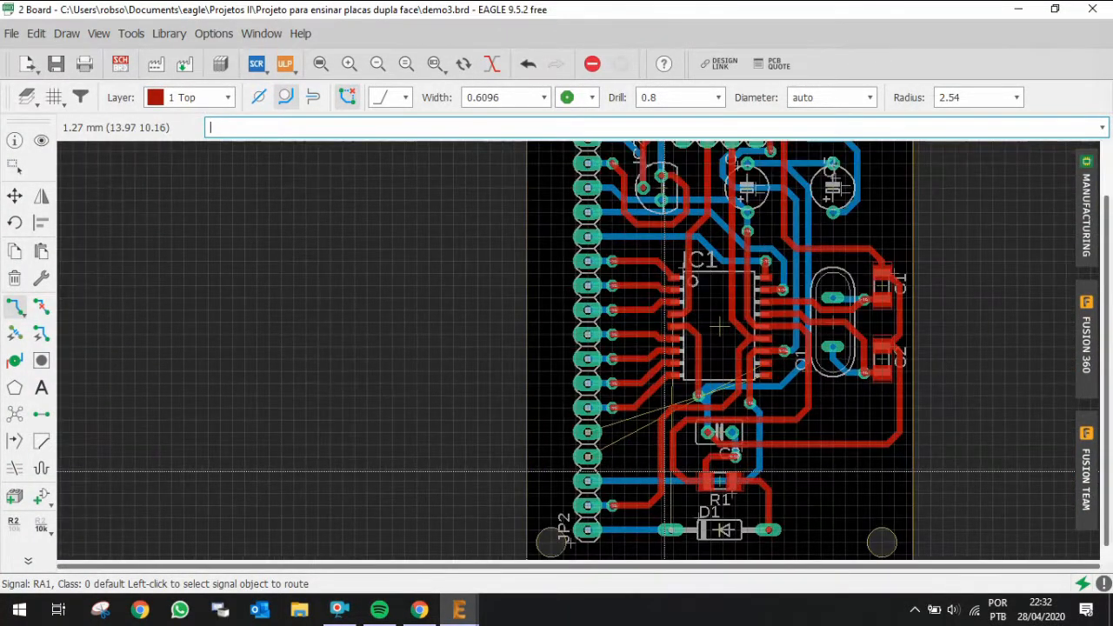
pyautogui.scroll(1, 665, 472)
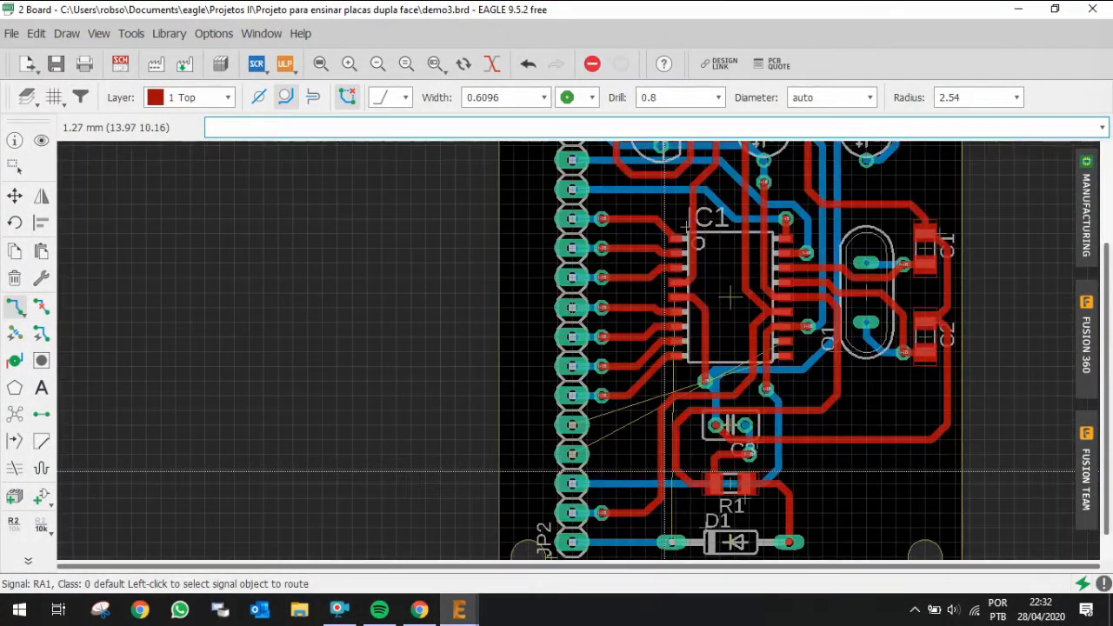
pyautogui.click(41, 141)
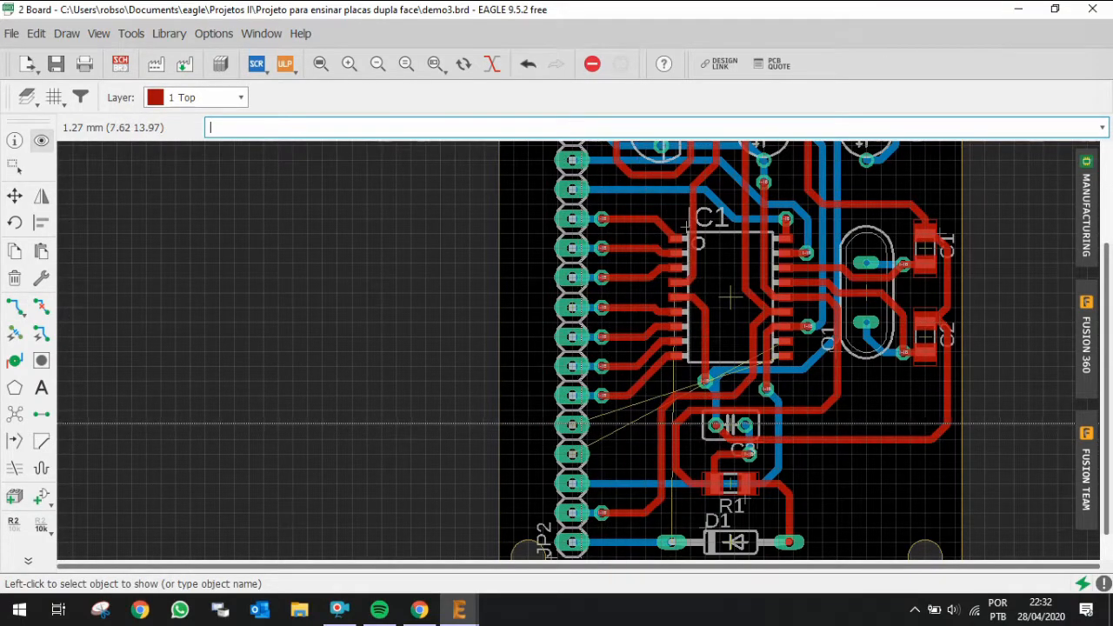
pyautogui.click(571, 424)
pyautogui.scroll(3, 780, 380)
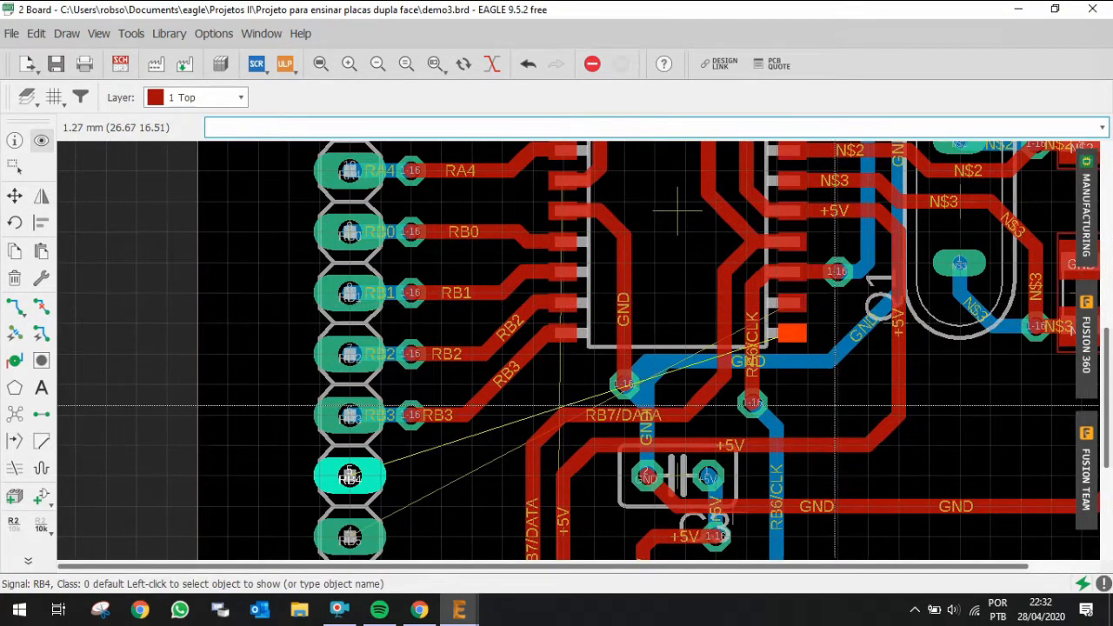
pyautogui.click(349, 535)
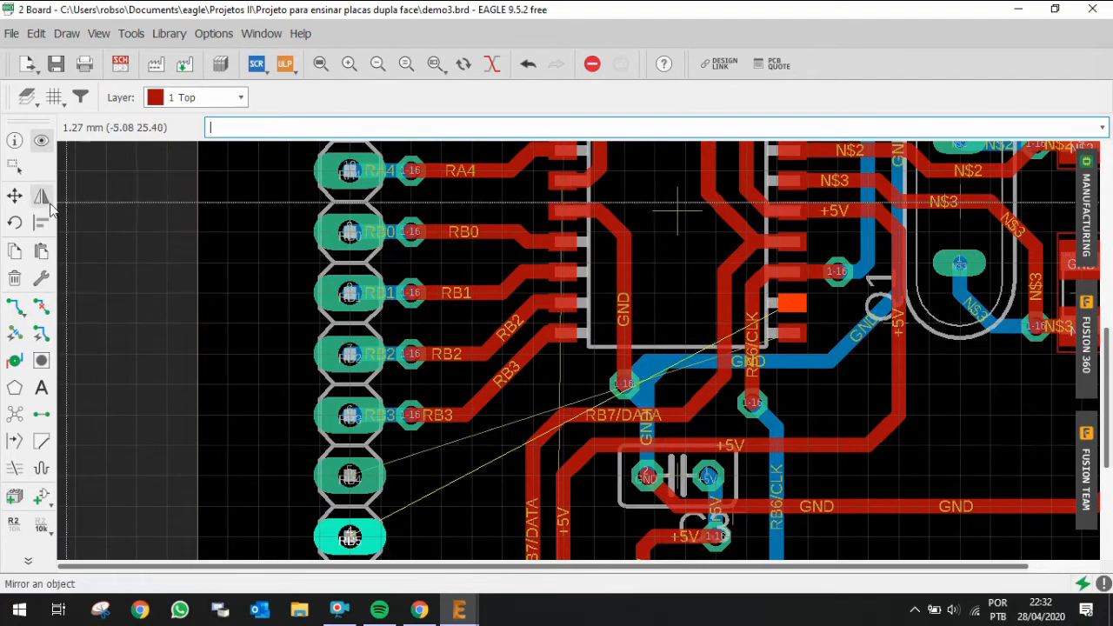
# Step: Move the GND trace segment and reposition the RB6/CLK via higher, beside IC1's pin 12 and 13 area
pyautogui.click(16, 197)
pyautogui.click(862, 330)
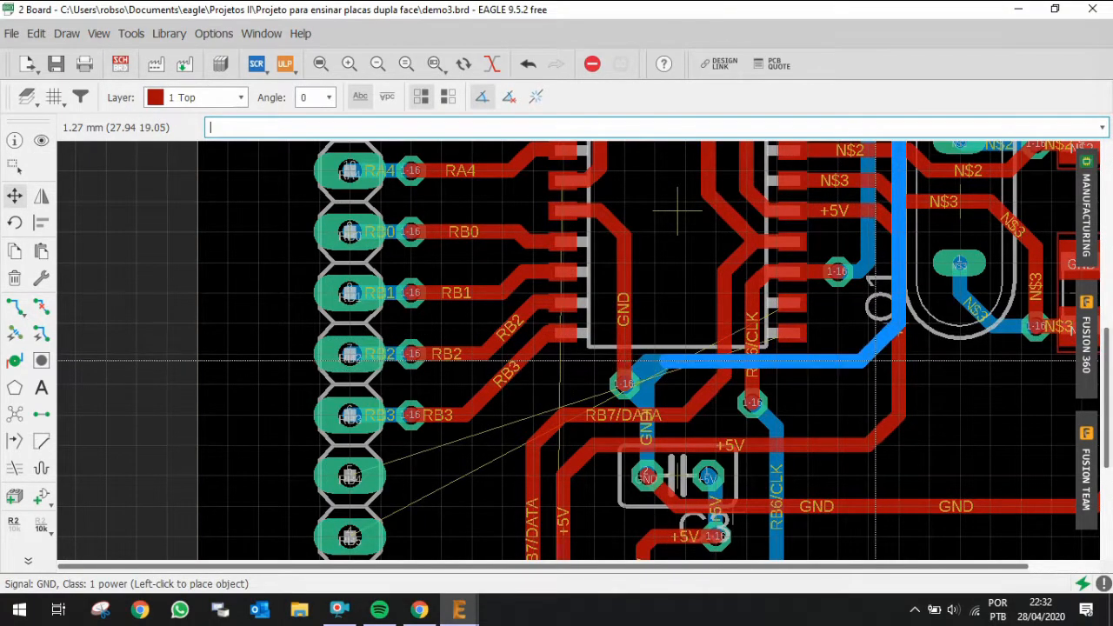
pyautogui.click(869, 358)
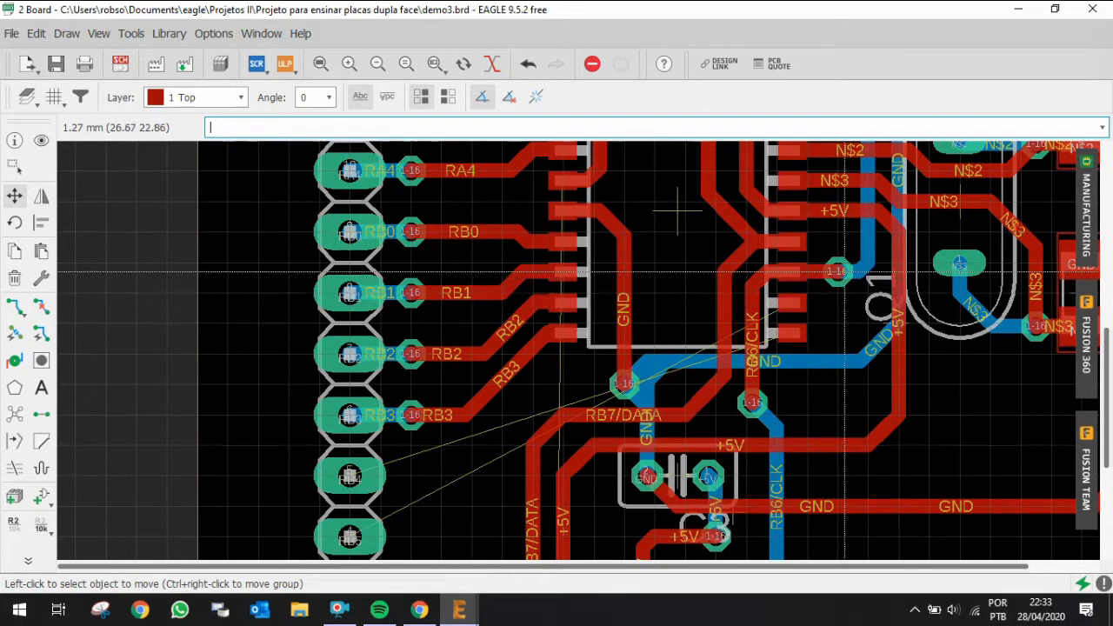
pyautogui.click(838, 271)
pyautogui.scroll(2, 837, 271)
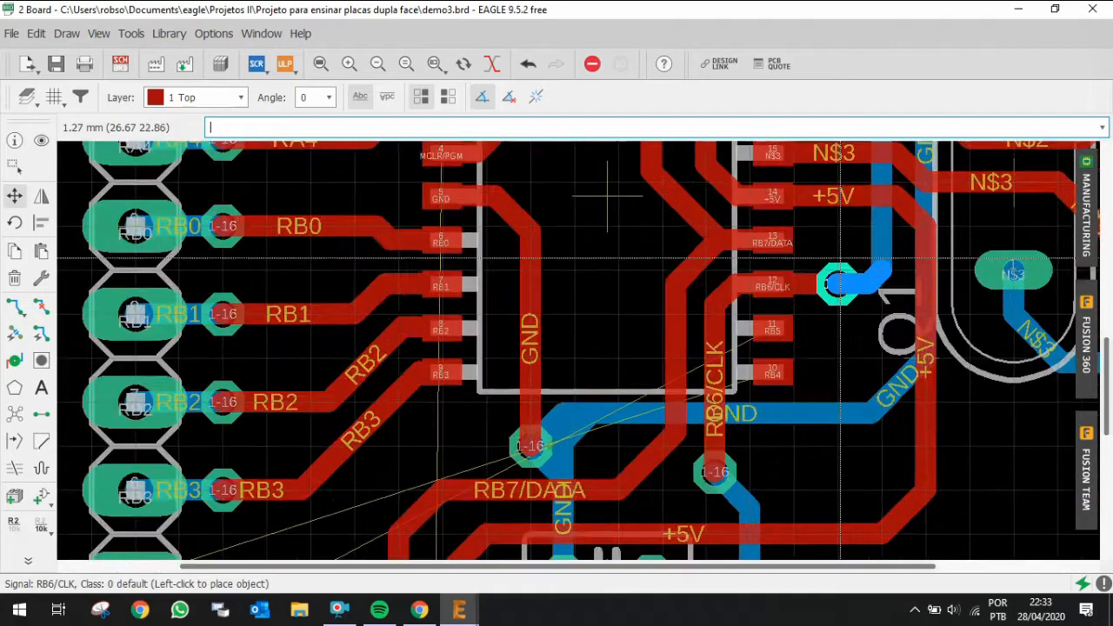
pyautogui.scroll(3, 834, 287)
pyautogui.click(851, 241)
pyautogui.click(850, 288)
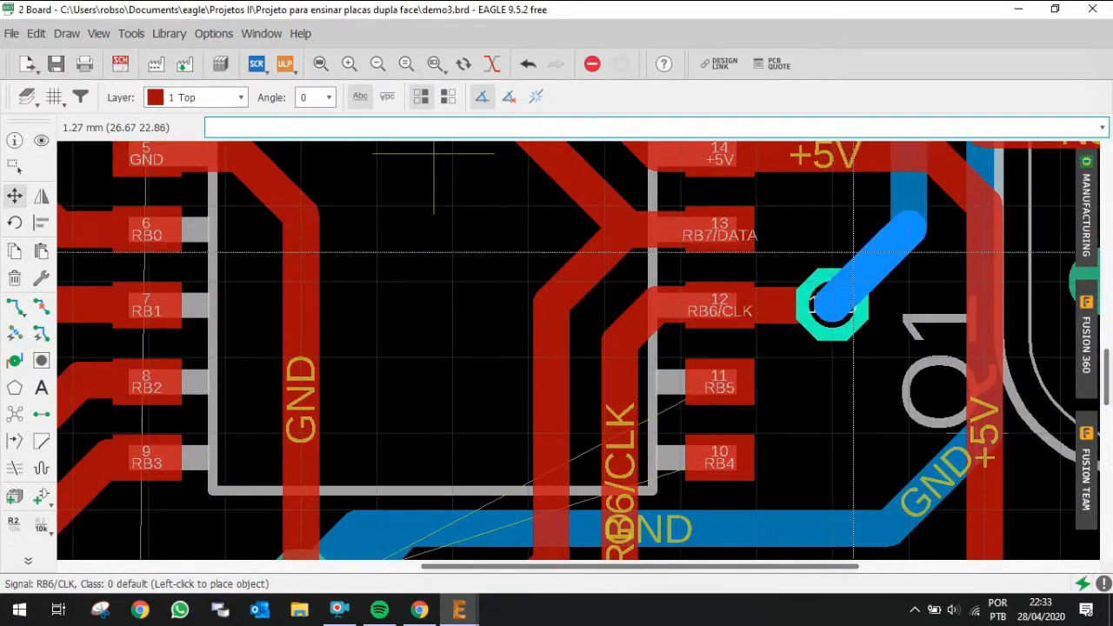
pyautogui.click(851, 248)
pyautogui.click(832, 304)
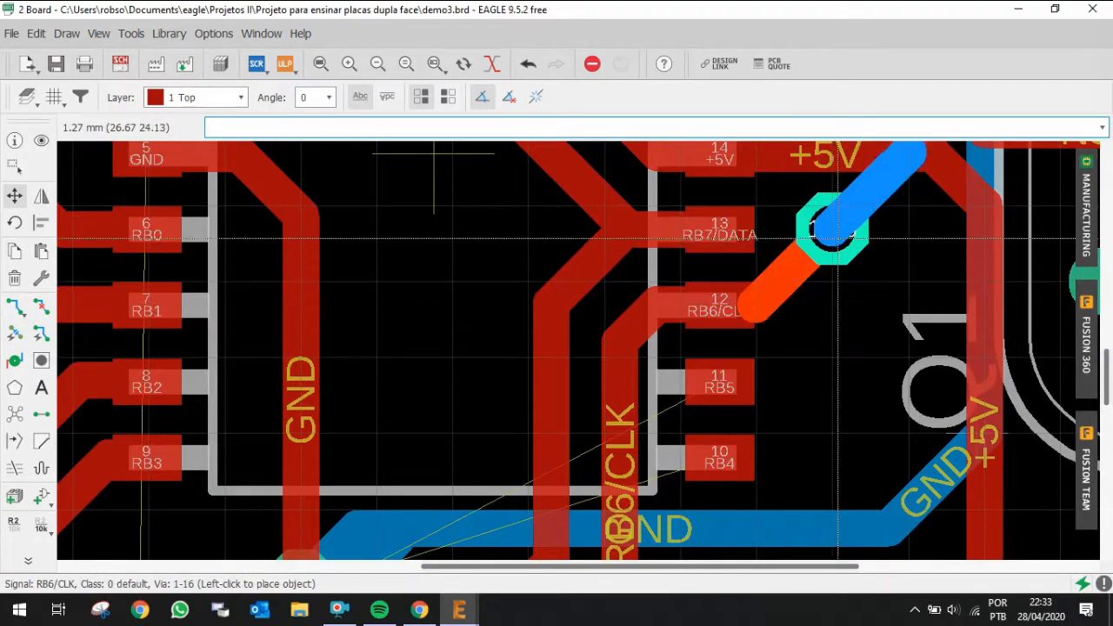
pyautogui.scroll(-4, 836, 232)
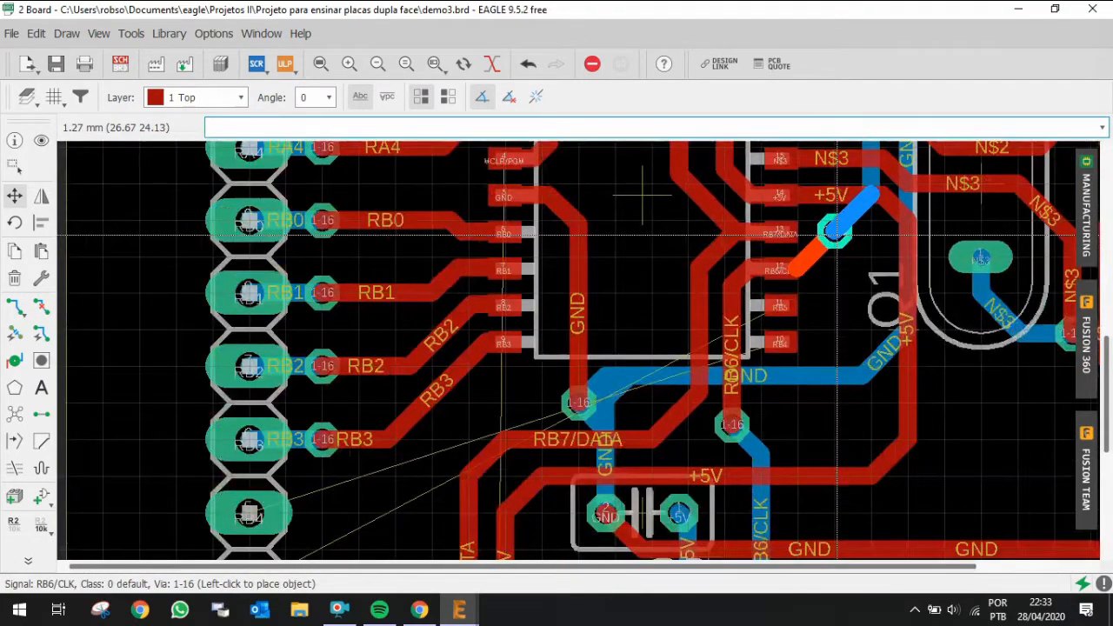
pyautogui.click(837, 233)
pyautogui.scroll(-3, 839, 233)
pyautogui.scroll(6, 843, 233)
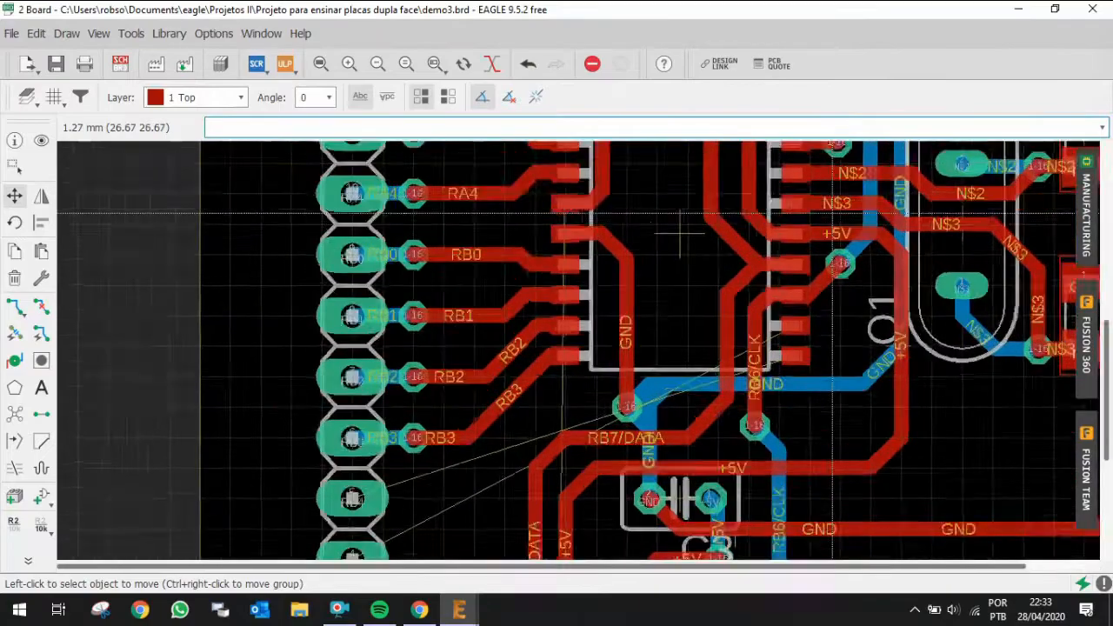
pyautogui.scroll(-2, 608, 183)
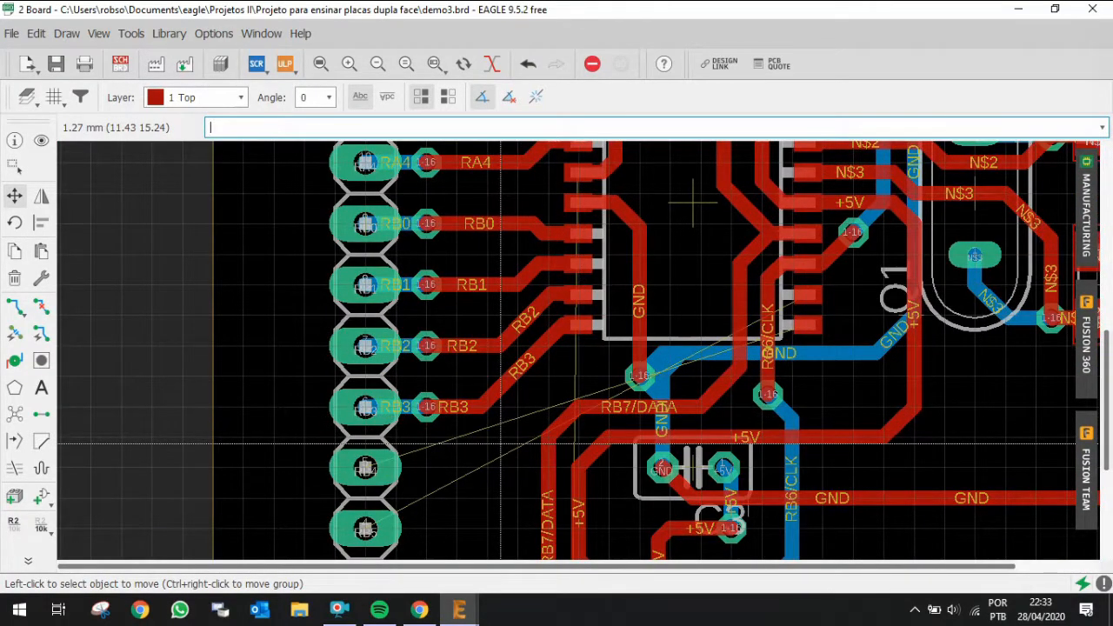
# Step: Route RB5 from its header pin up along the bottom layer, through a via onto the top layer, into IC1's pin 11
pyautogui.hotkey('ctrl', 'r')
pyautogui.click(374, 525)
pyautogui.press('Escape')
pyautogui.middleClick(404, 528)
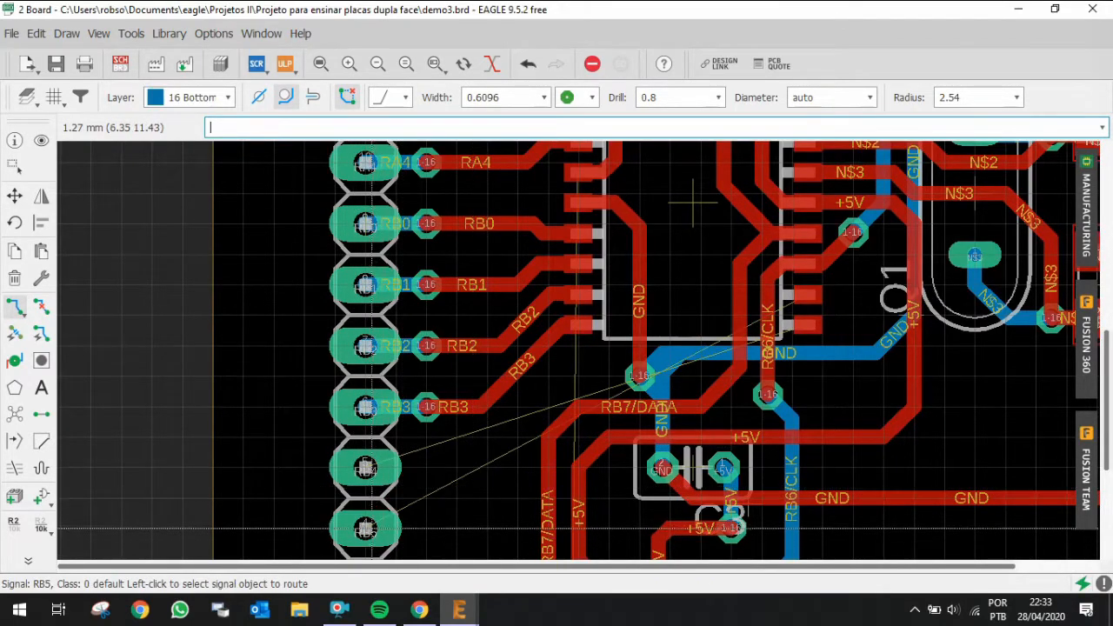
pyautogui.click(372, 526)
pyautogui.scroll(2, 479, 506)
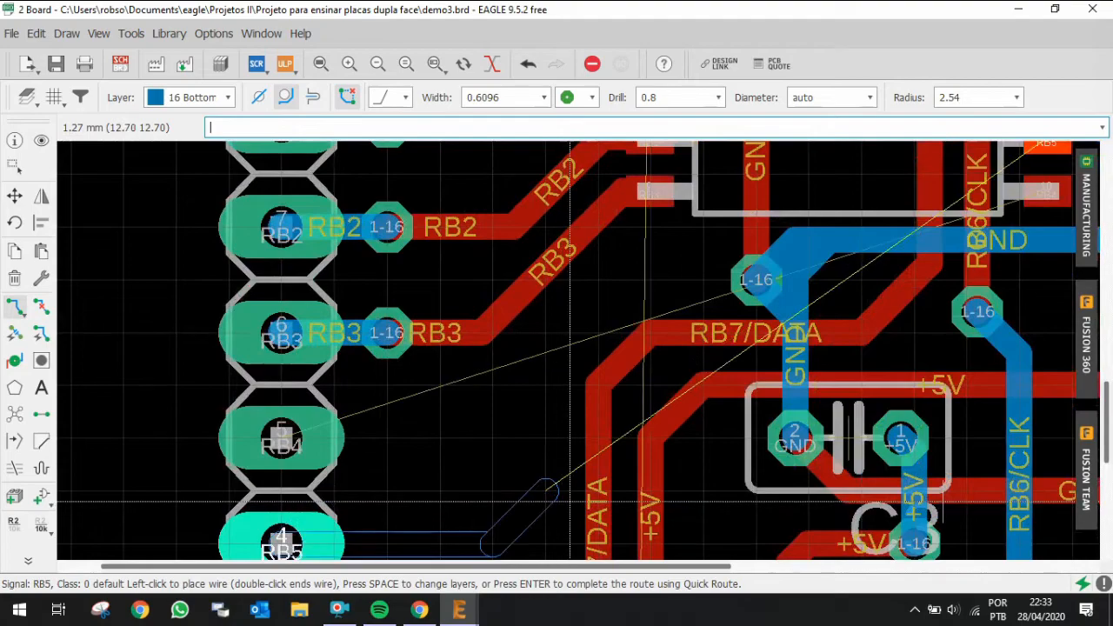
pyautogui.click(654, 491)
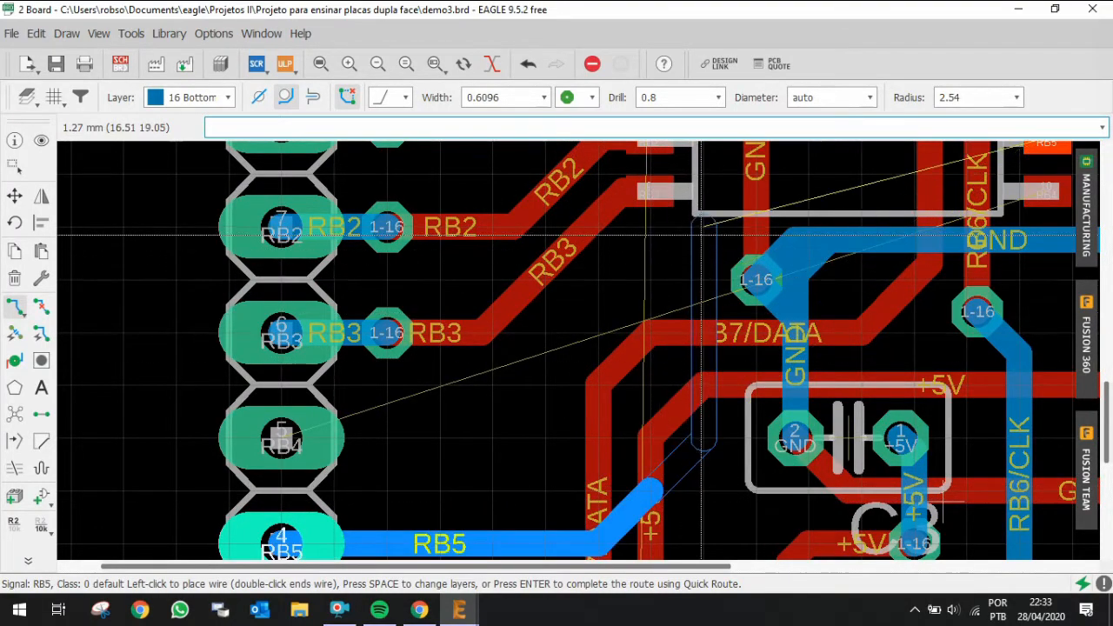
pyautogui.click(708, 178)
pyautogui.scroll(-1, 722, 201)
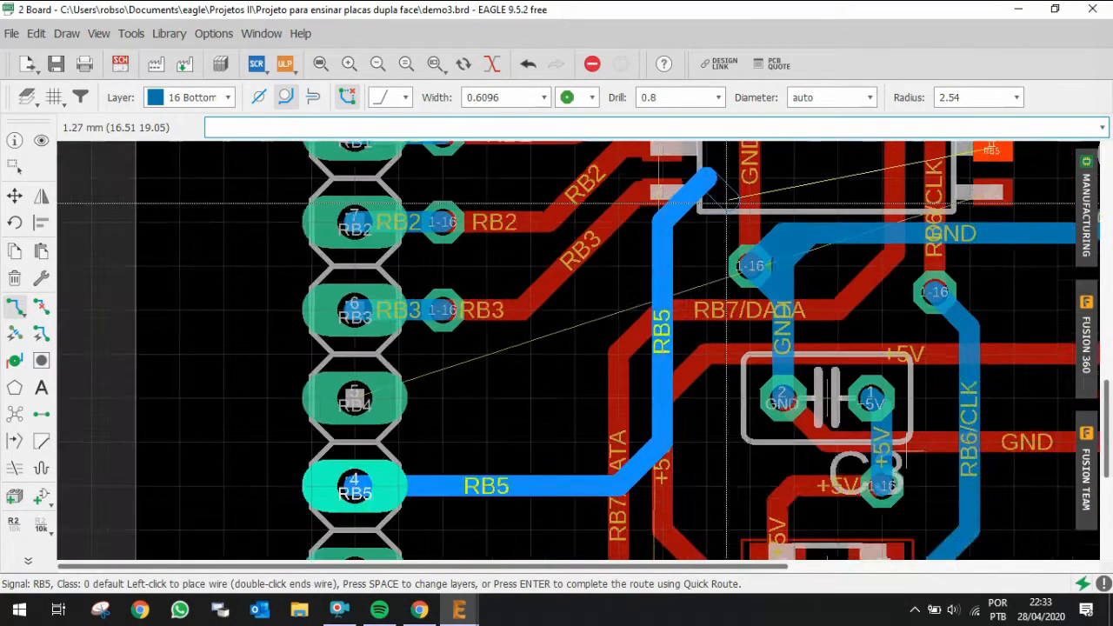
pyautogui.scroll(-2, 726, 203)
pyautogui.scroll(1, 904, 197)
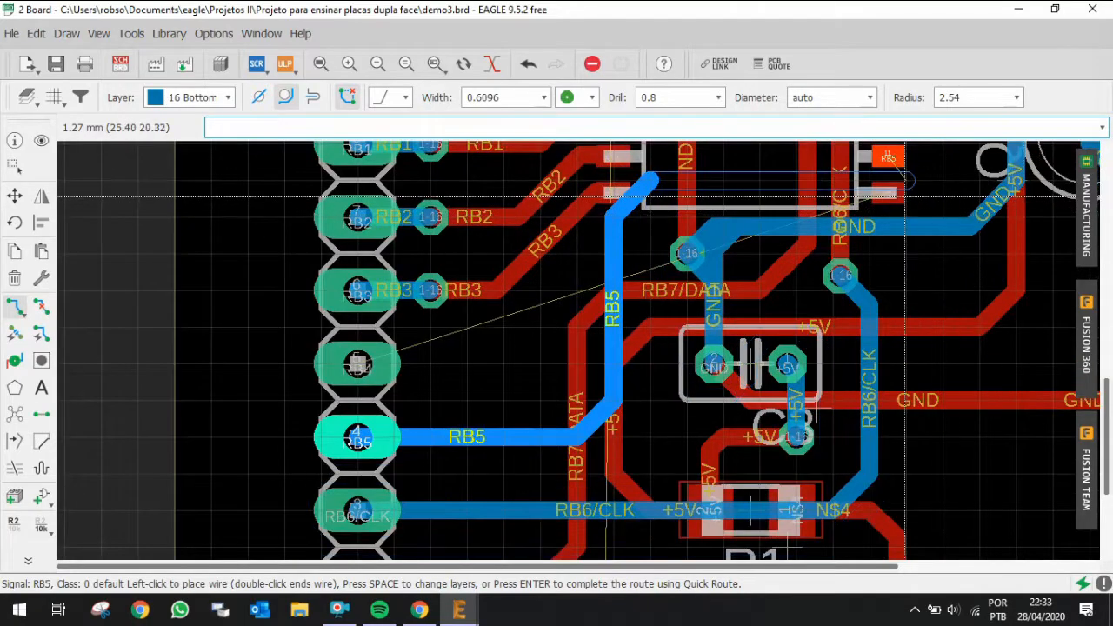
pyautogui.scroll(-2, 905, 196)
pyautogui.scroll(2, 897, 217)
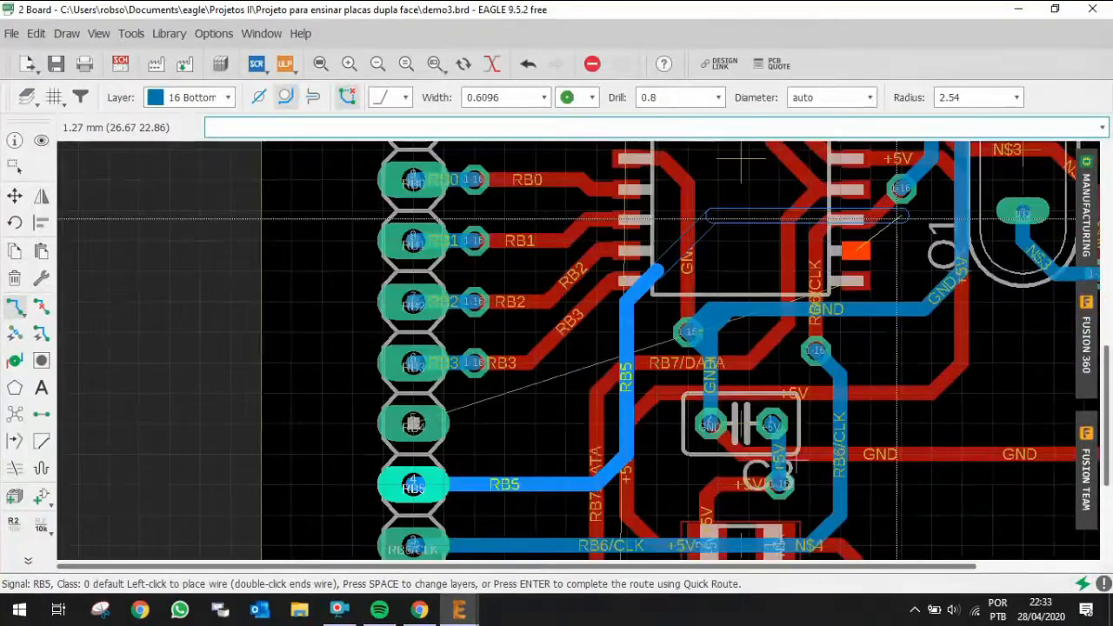
pyautogui.scroll(2, 897, 217)
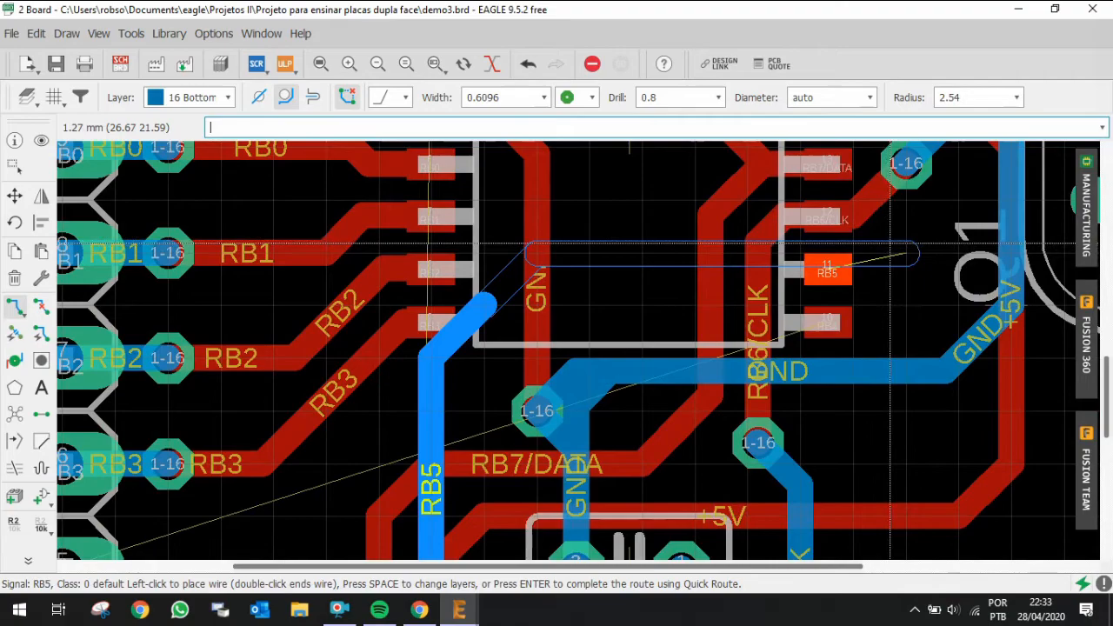
pyautogui.click(906, 252)
pyautogui.press('space')
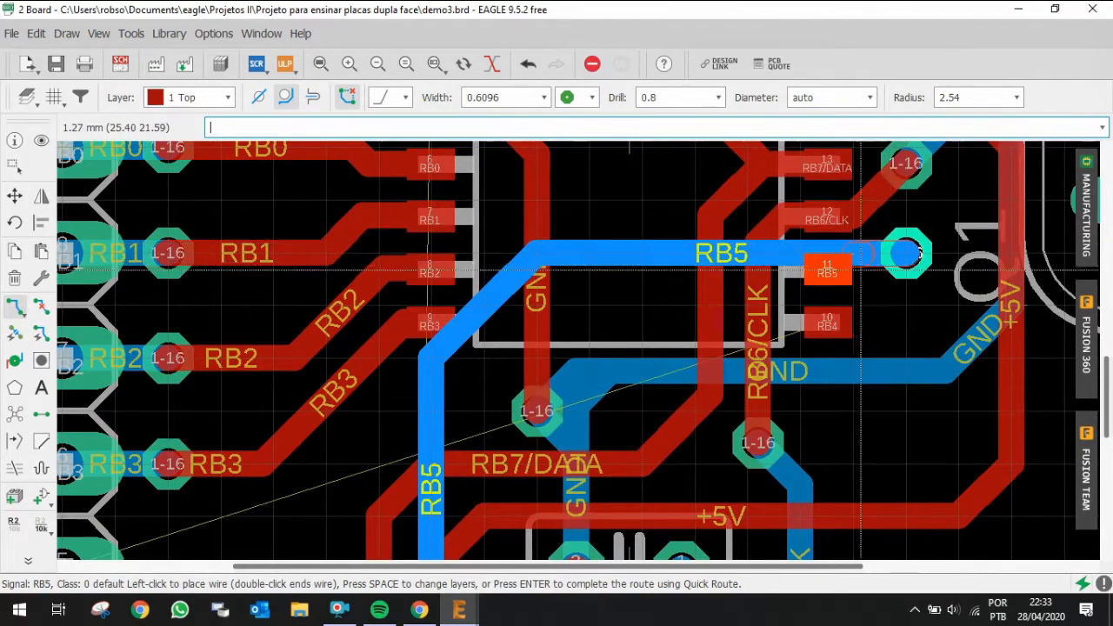
pyautogui.click(826, 274)
# Step: Move the GND via below IC1 slightly to a finer grid position
pyautogui.scroll(-2, 830, 271)
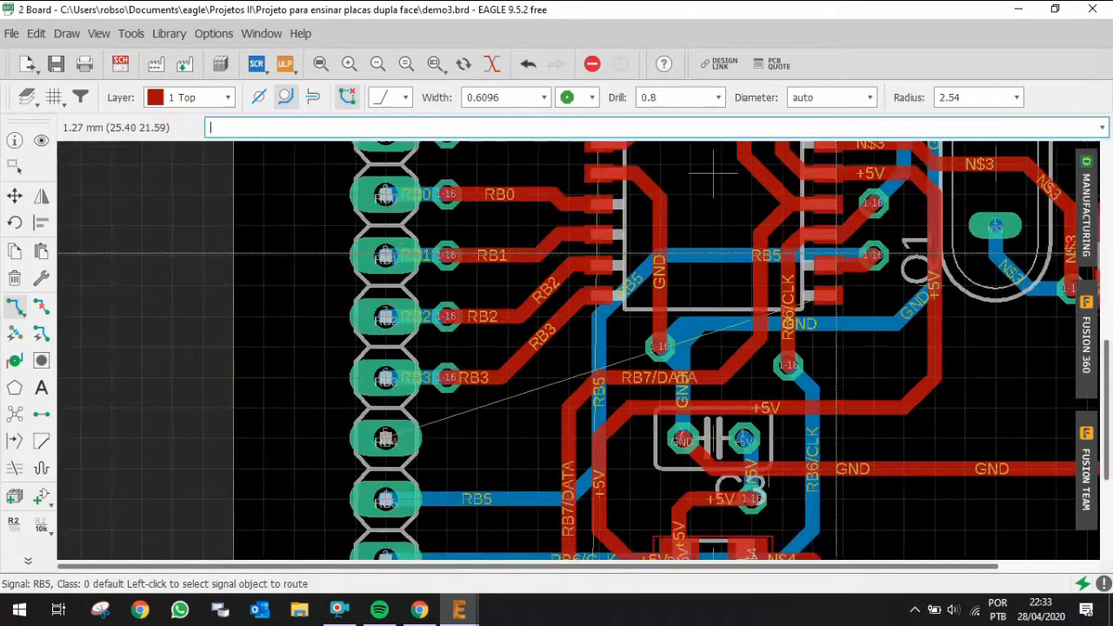
pyautogui.scroll(2, 463, 426)
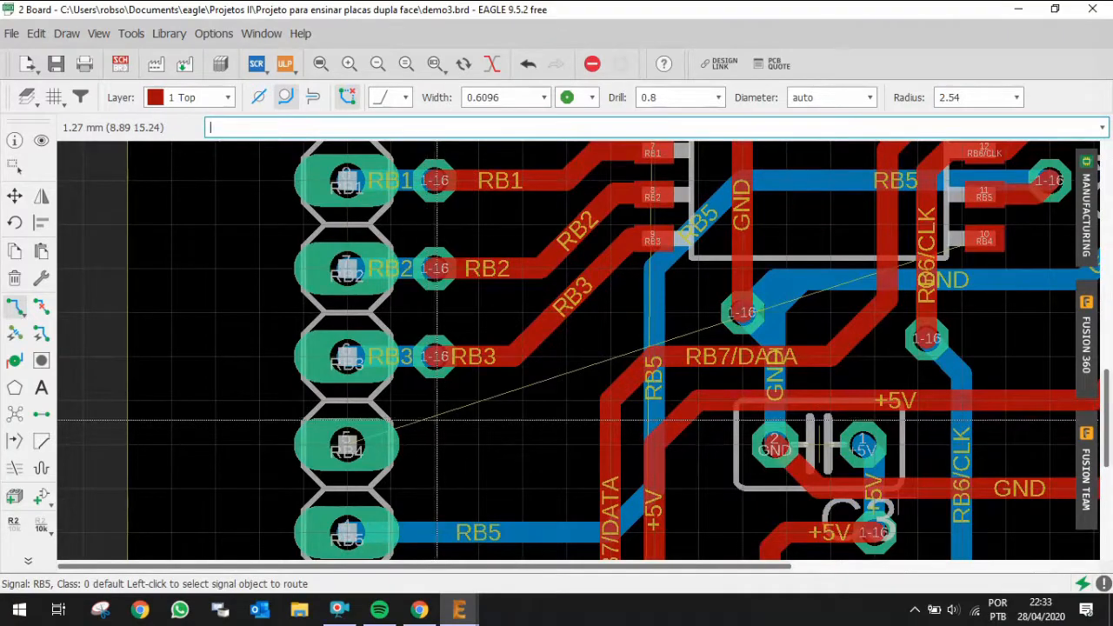
pyautogui.scroll(-1, 480, 430)
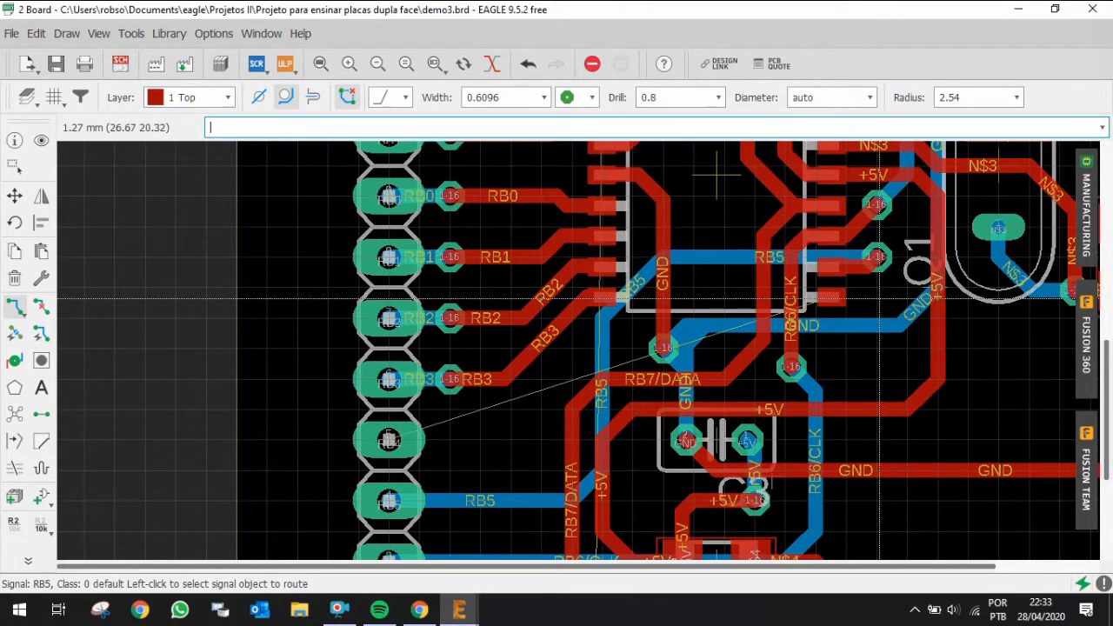
pyautogui.scroll(-2, 536, 313)
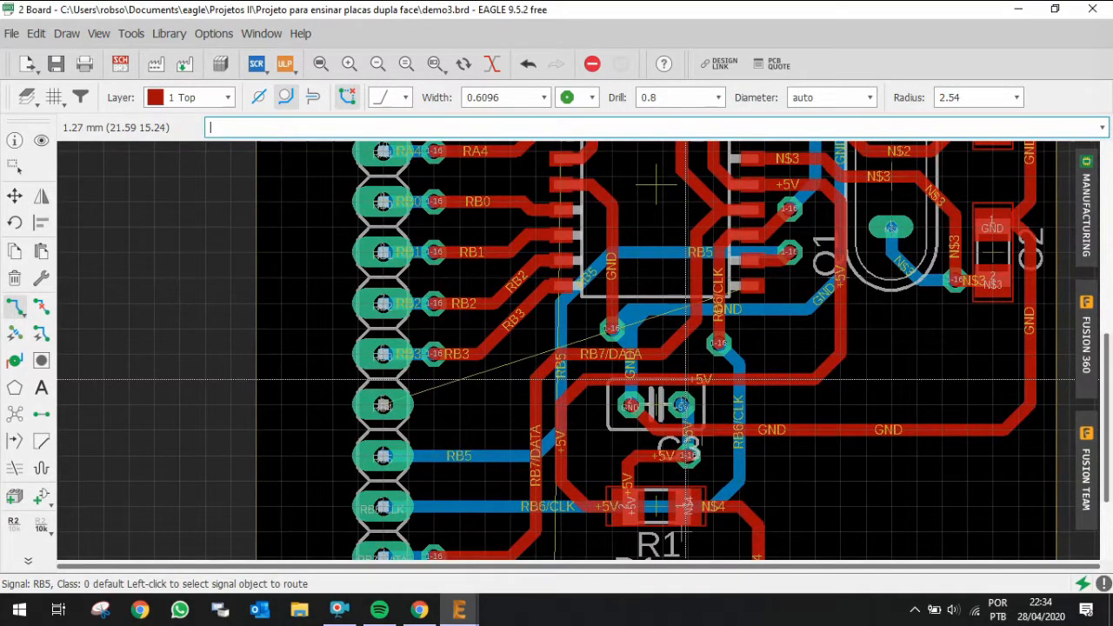
pyautogui.scroll(1, 767, 297)
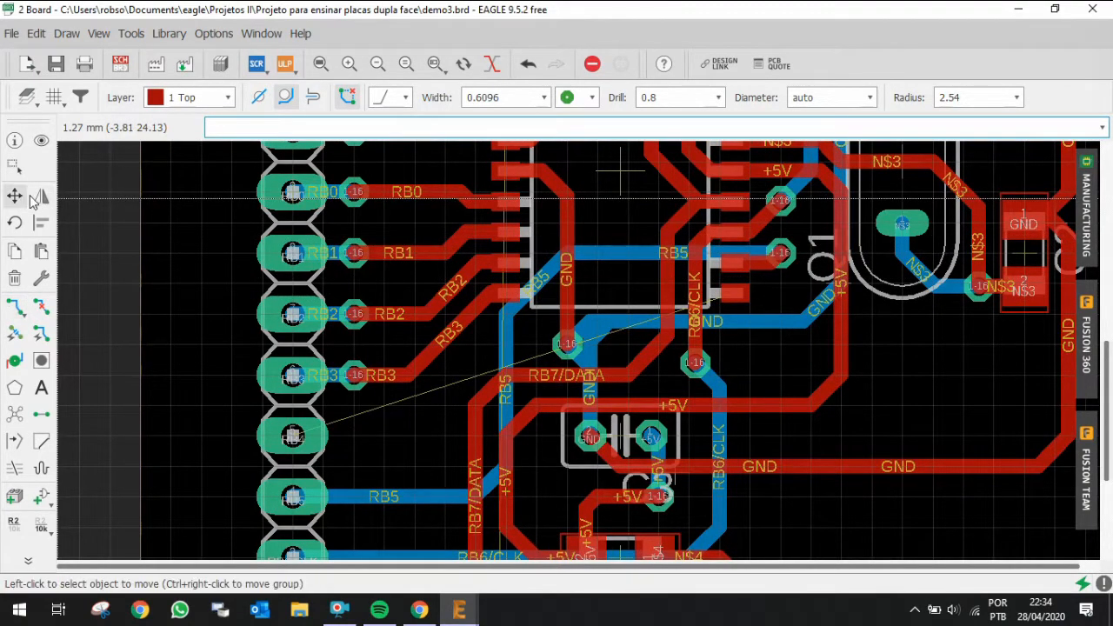
pyautogui.click(29, 198)
pyautogui.click(598, 329)
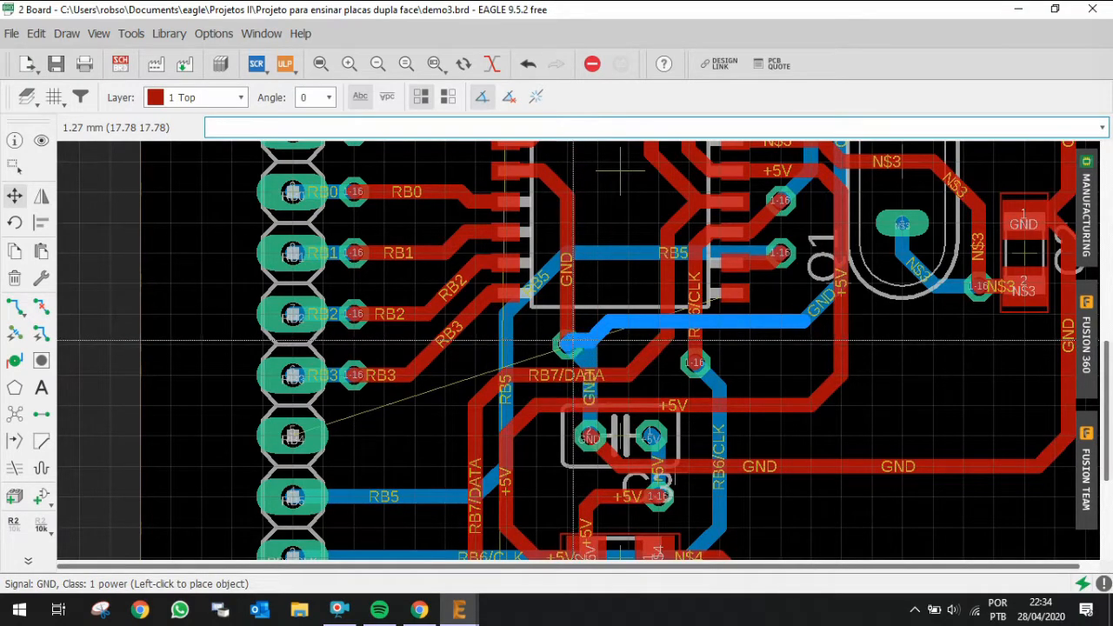
pyautogui.press('alt')
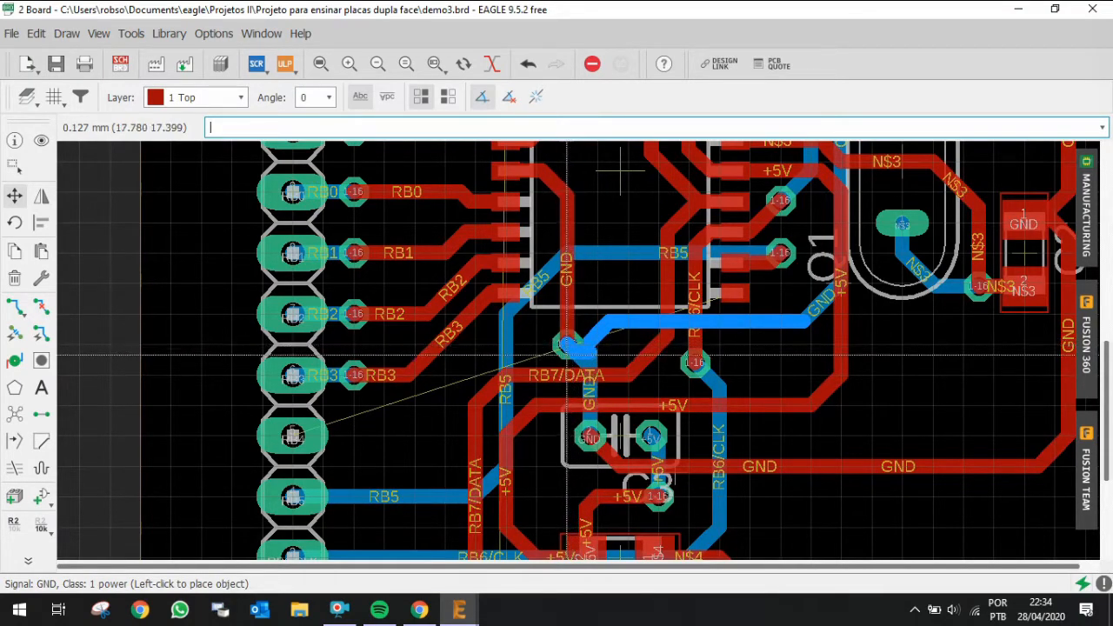
pyautogui.scroll(5, 566, 345)
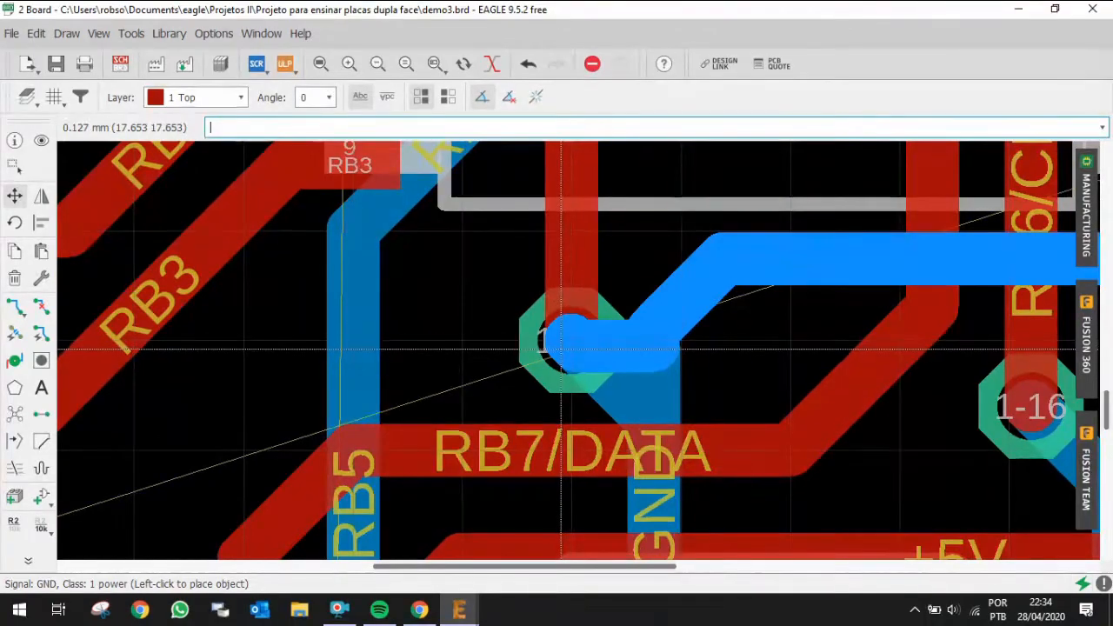
pyautogui.click(561, 343)
# Step: Move the horizontal GND trace segment slightly lower beneath IC1's pins 10 and 11
pyautogui.scroll(-4, 561, 343)
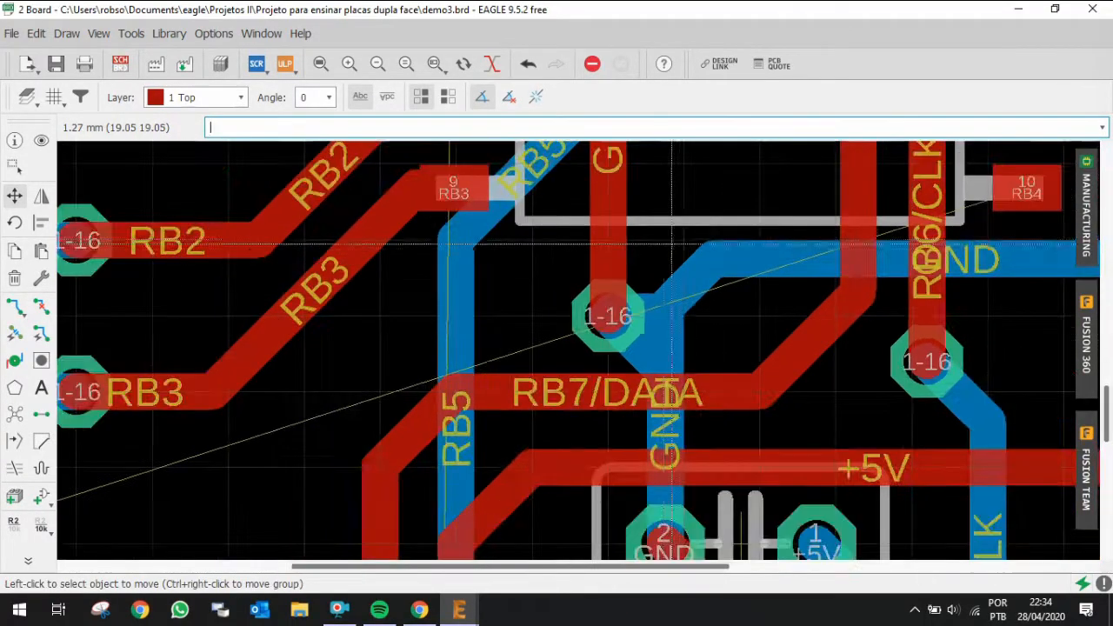
pyautogui.click(947, 252)
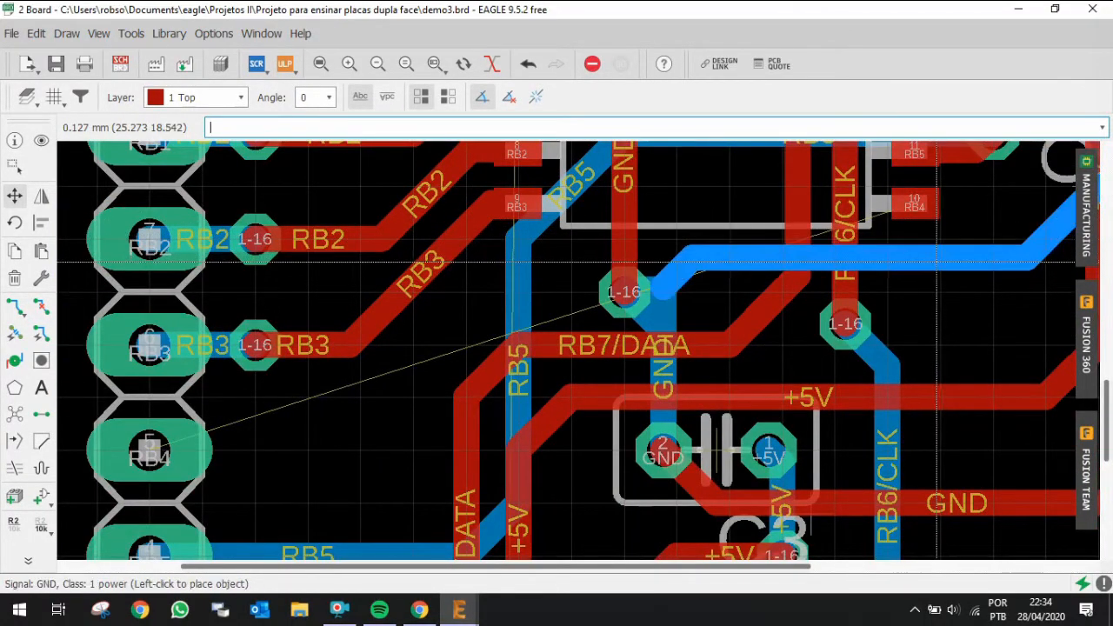
pyautogui.click(940, 276)
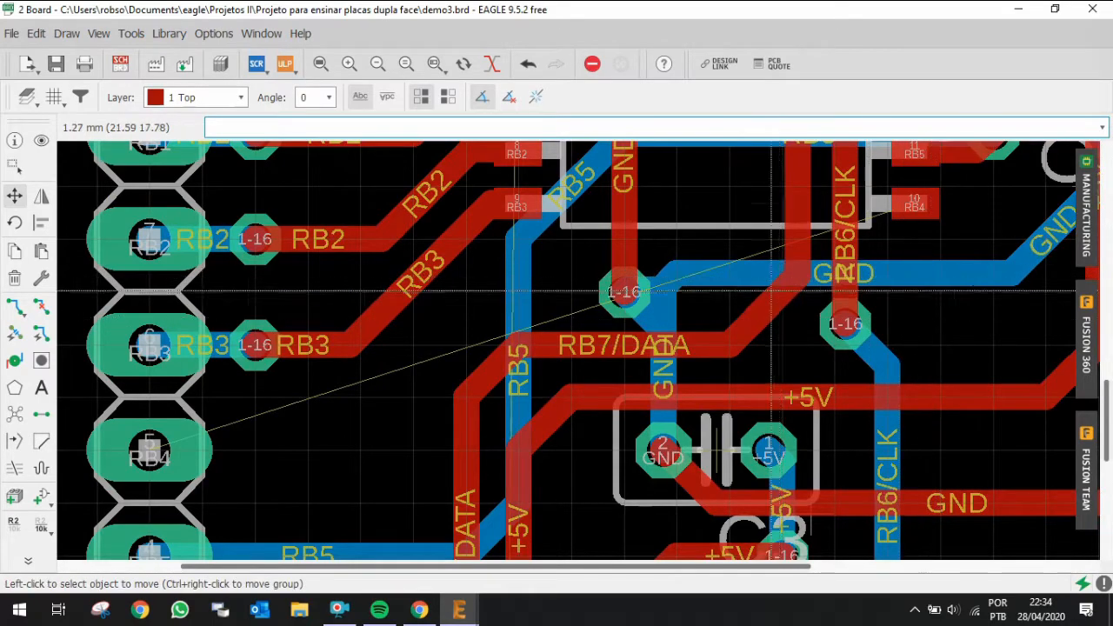
# Step: Route RB4 from its header pin along the top layer to a new via placed a short distance to the right
pyautogui.scroll(-4, 940, 276)
pyautogui.scroll(2, 960, 222)
pyautogui.scroll(2, 633, 161)
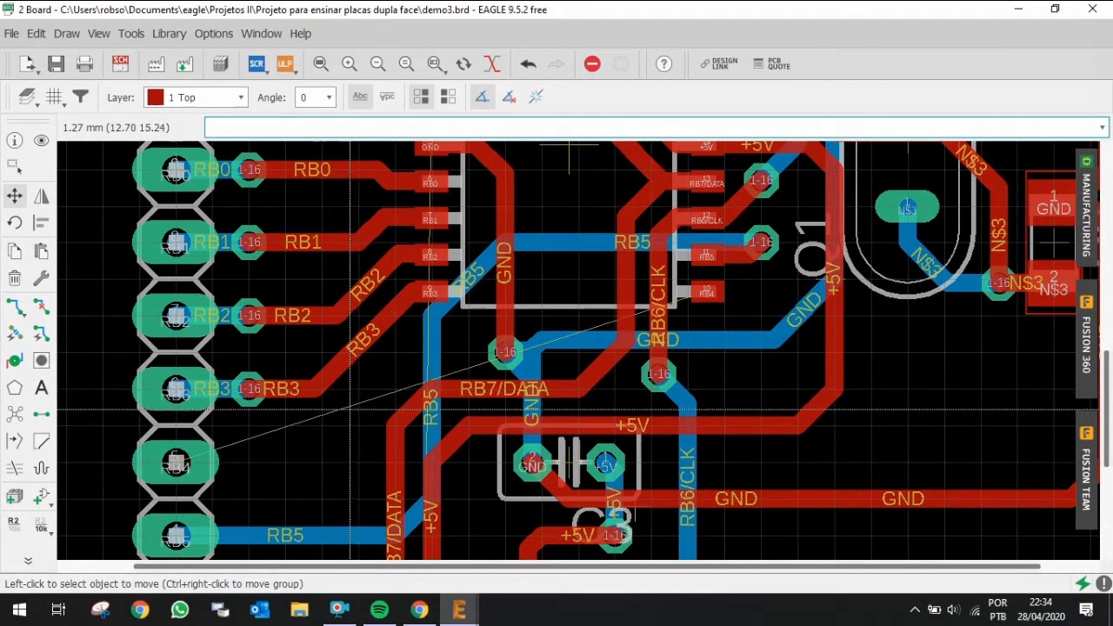
pyautogui.scroll(-2, 369, 396)
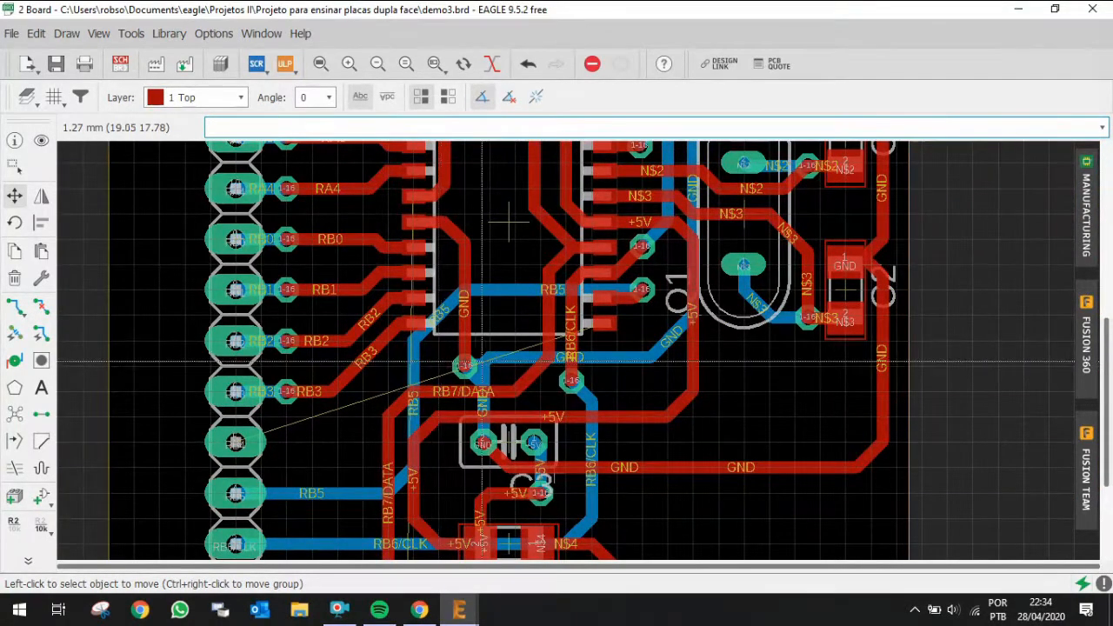
pyautogui.scroll(-2, 532, 372)
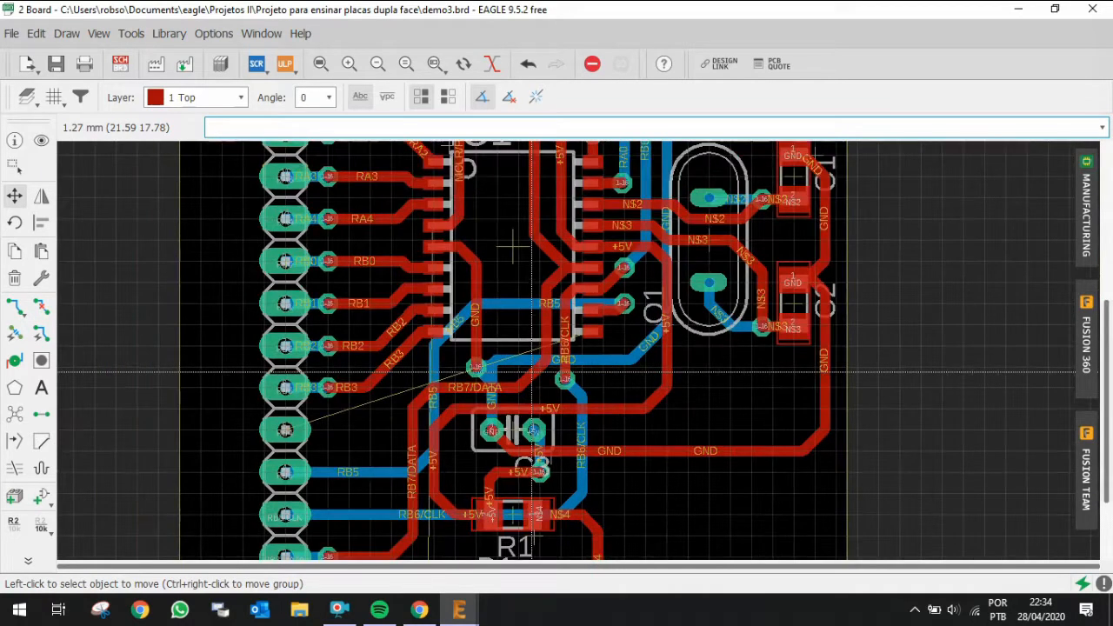
pyautogui.scroll(1, 248, 514)
pyautogui.scroll(1, 353, 417)
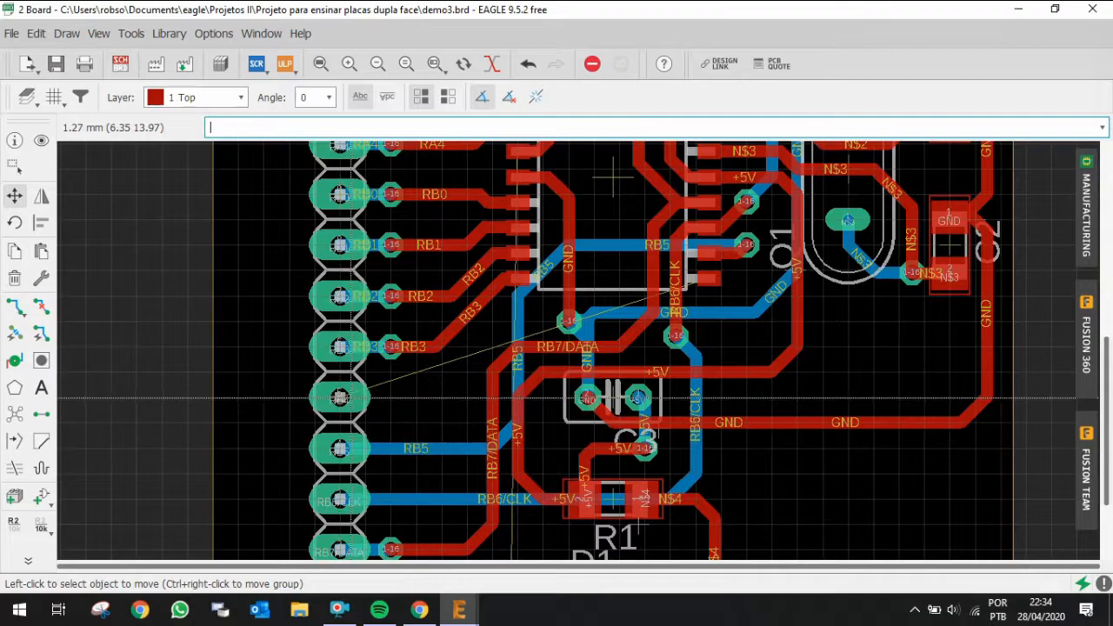
pyautogui.scroll(2, 339, 397)
pyautogui.scroll(1, 348, 397)
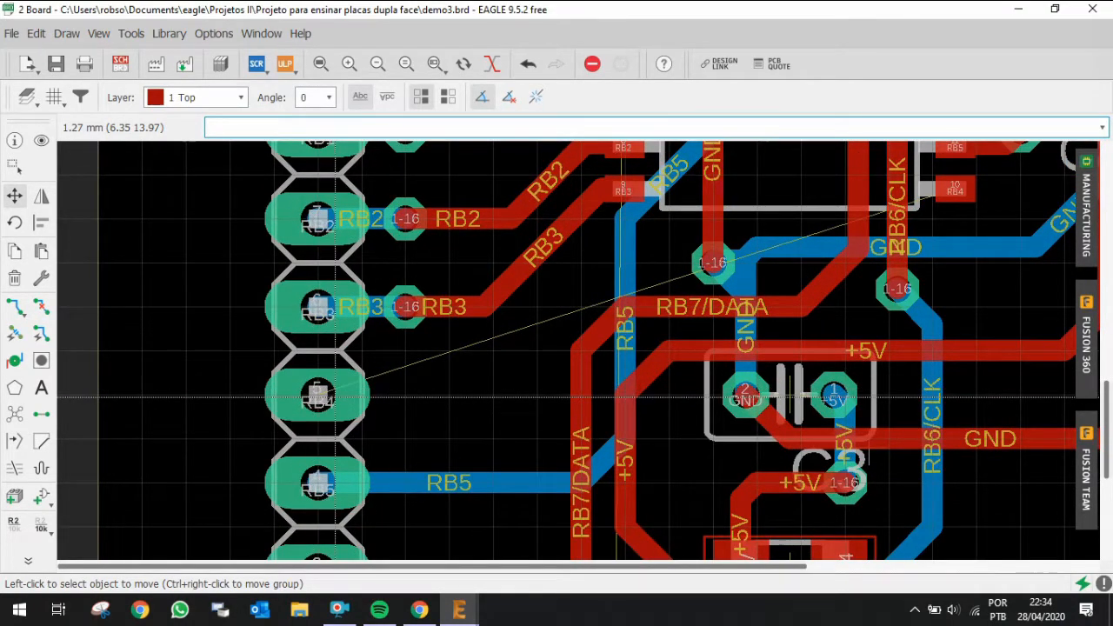
pyautogui.hotkey('ctrl', 'r')
pyautogui.middleClick(336, 399)
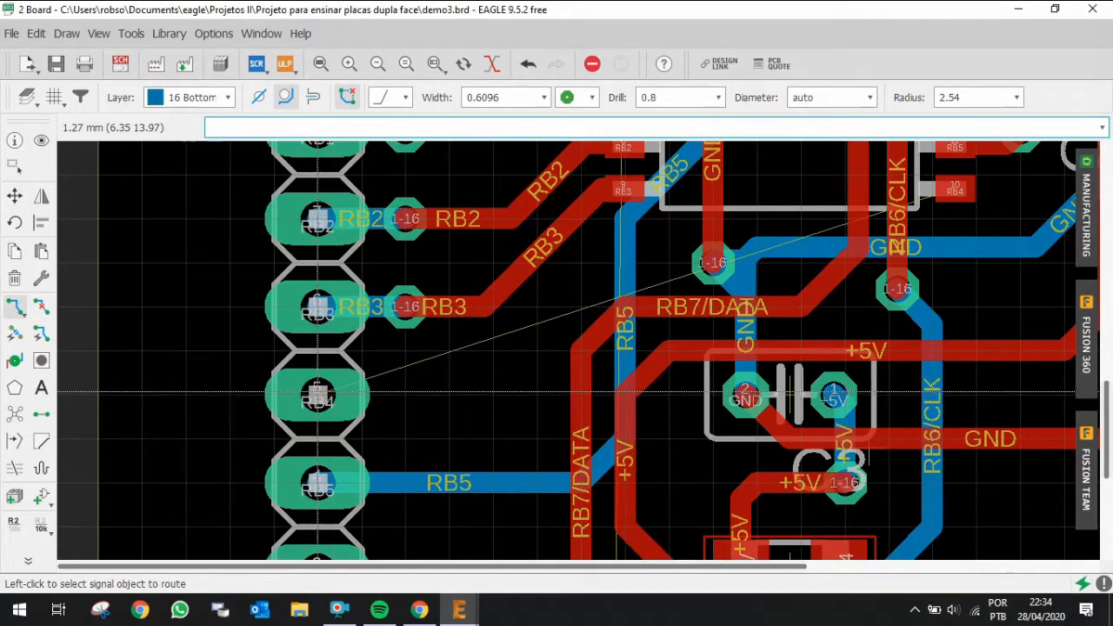
pyautogui.click(335, 391)
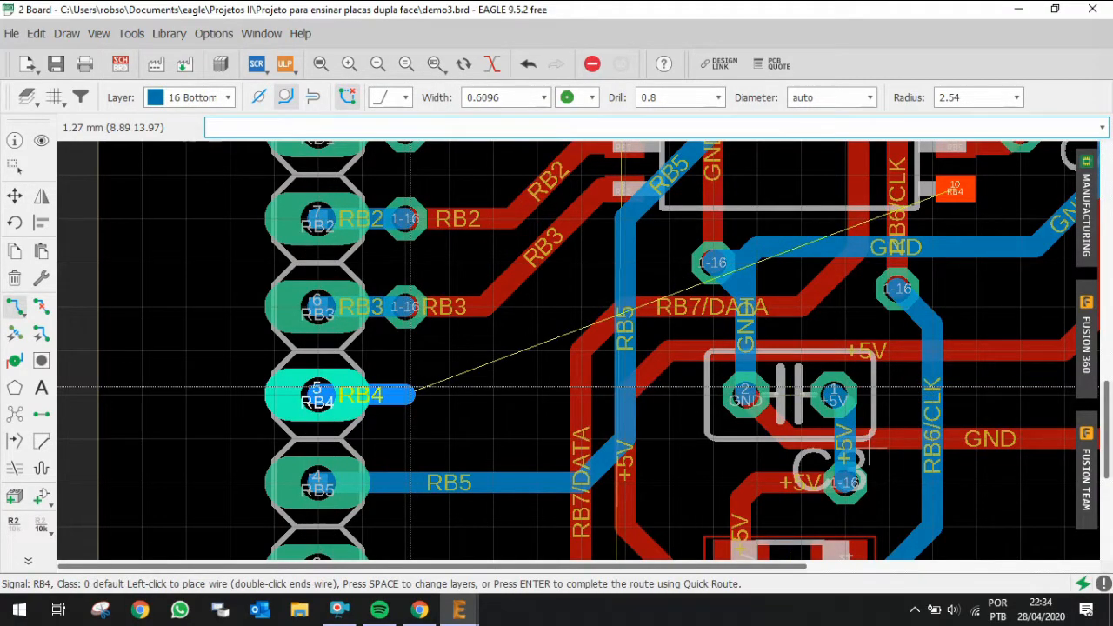
pyautogui.middleClick(410, 387)
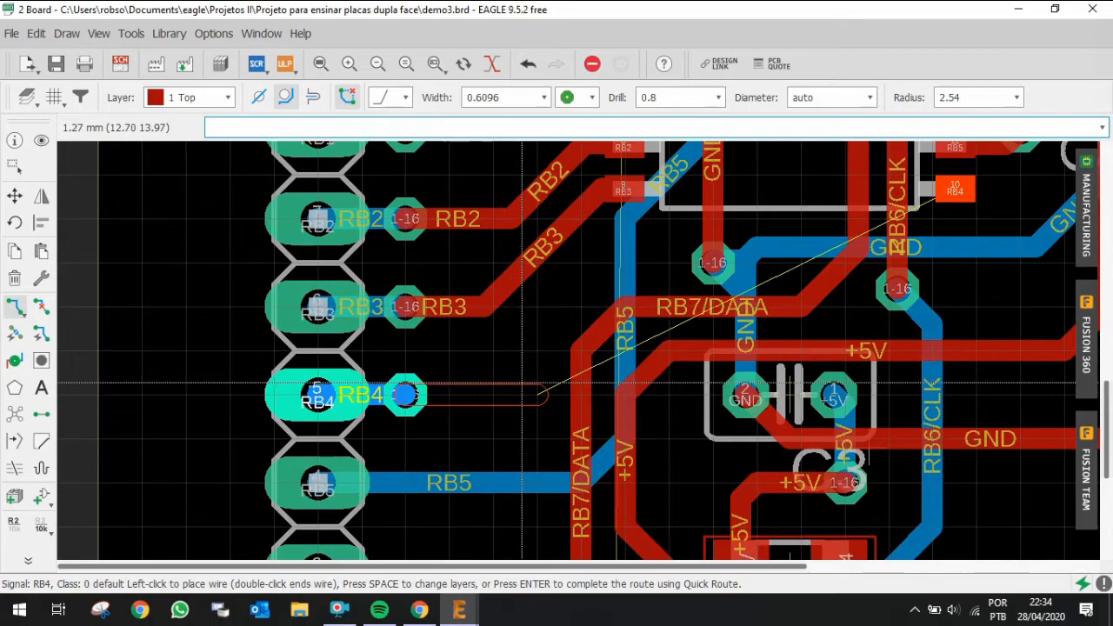
pyautogui.scroll(1, 522, 382)
pyautogui.middleClick(543, 393)
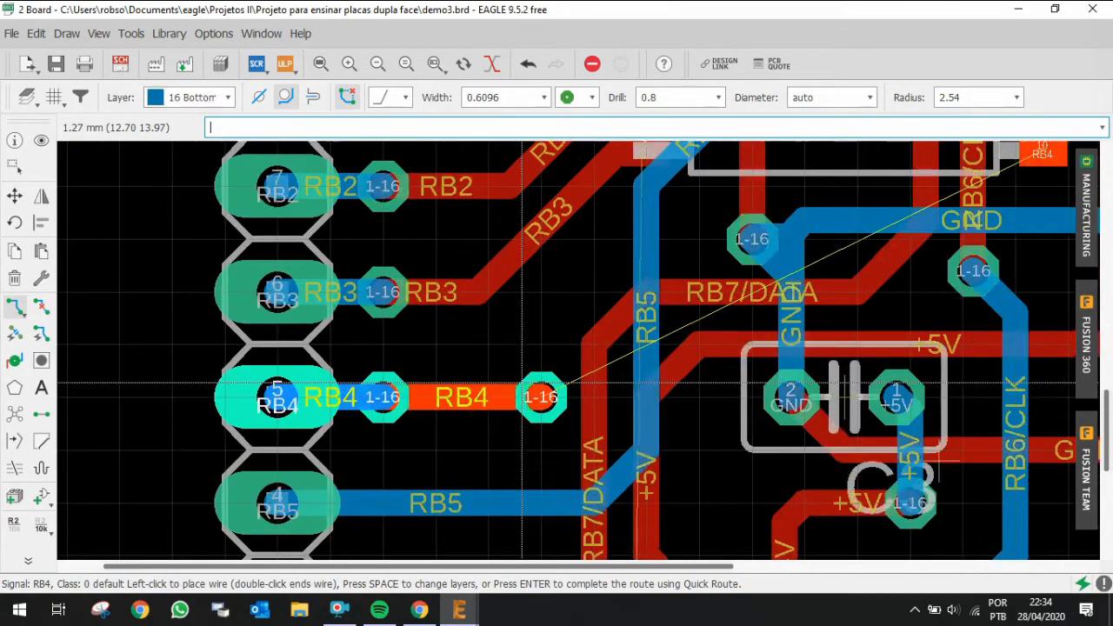
pyautogui.scroll(-3, 529, 330)
pyautogui.press('Escape')
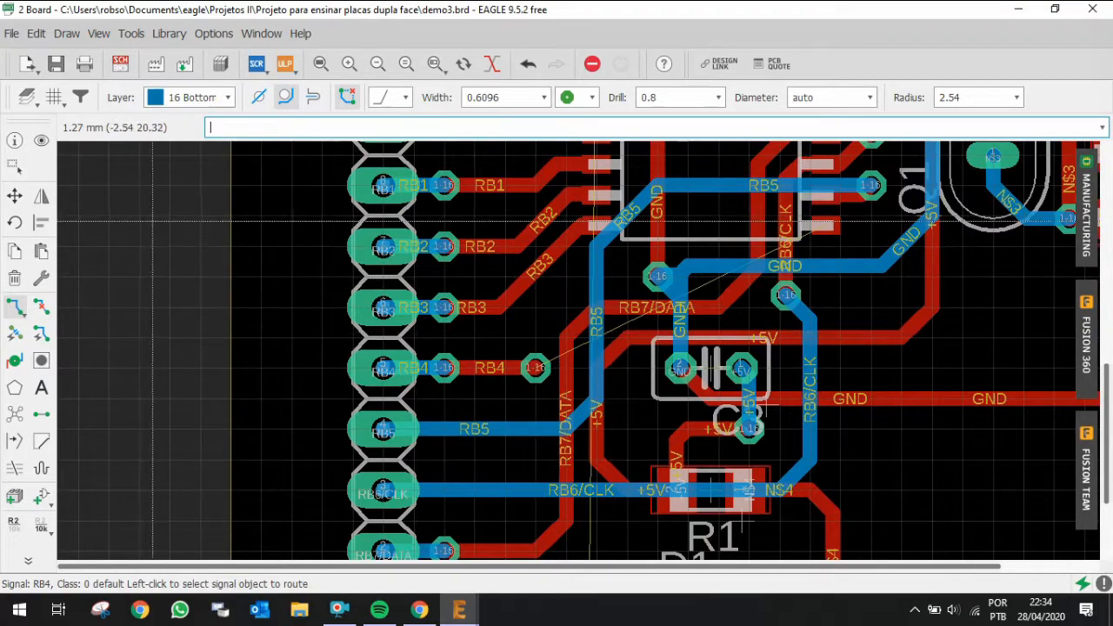
# Step: Move the bends of the RB5 bottom-layer trace leftward to clear room around the new RB4 via
pyautogui.click(14, 195)
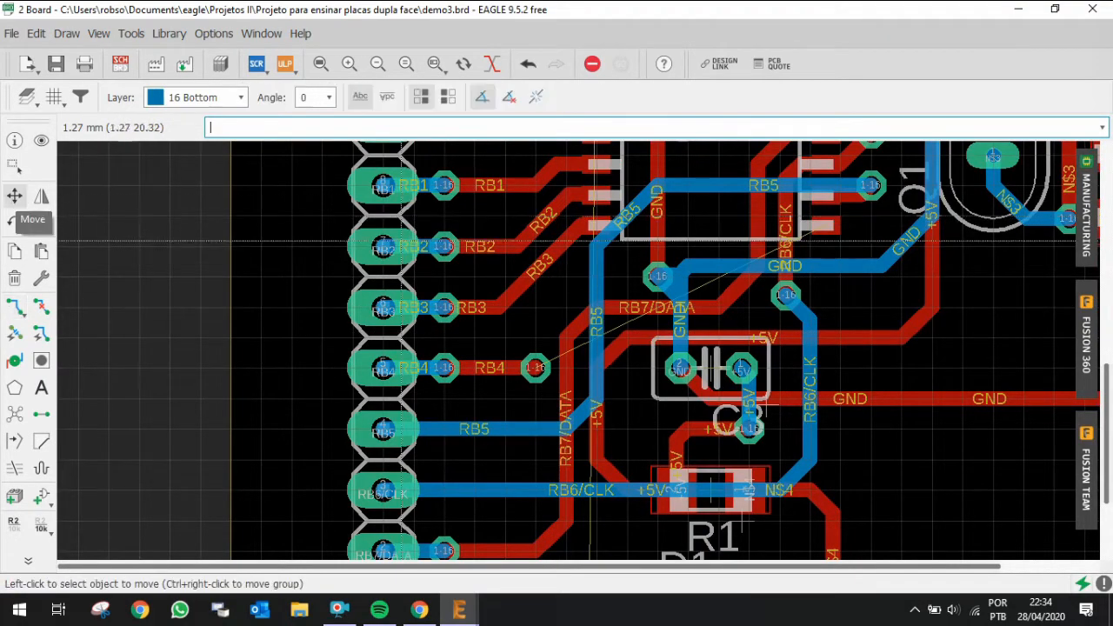
pyautogui.click(598, 346)
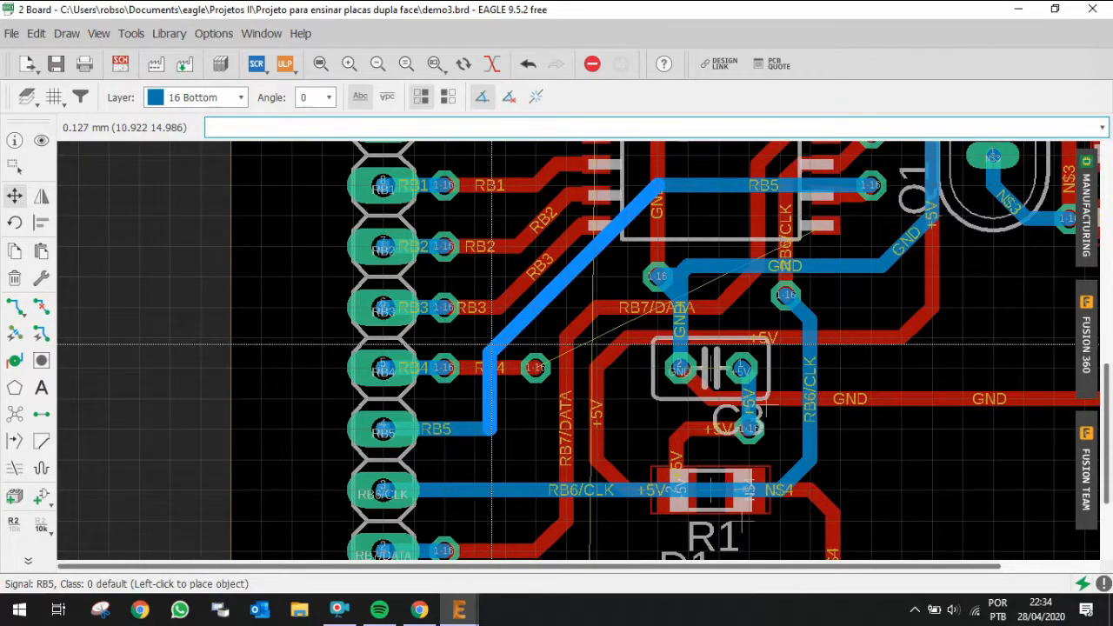
pyautogui.click(497, 344)
pyautogui.click(476, 423)
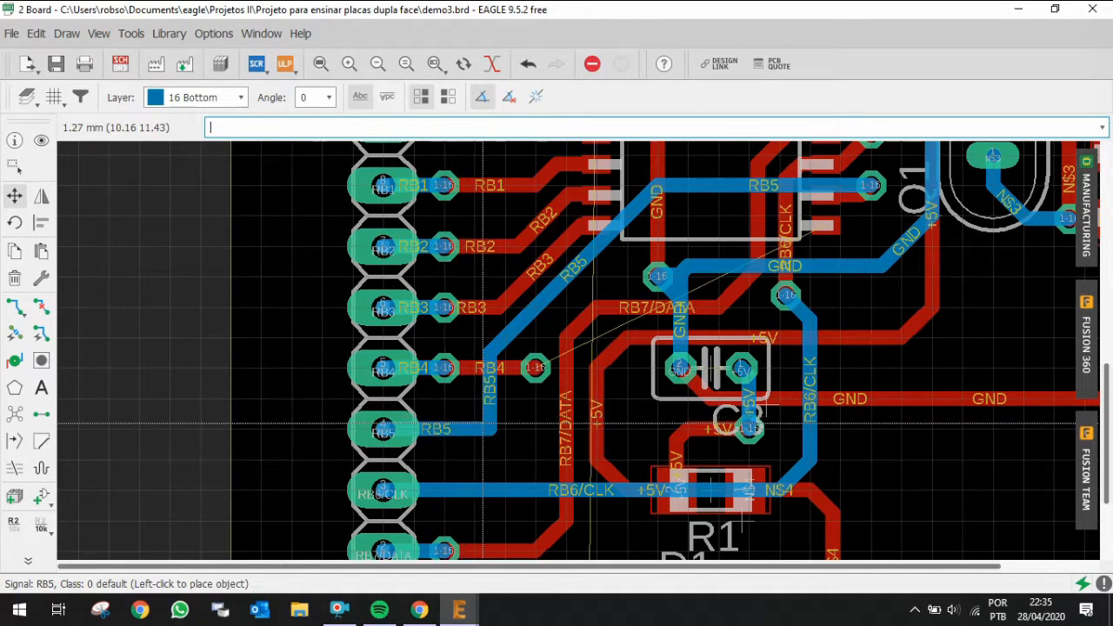
# Step: Rip up RB5's short vertical segment and reroute it from the header pin diagonally up to the remaining RB5 trace
pyautogui.hotkey('alt', 'r')
pyautogui.click(466, 432)
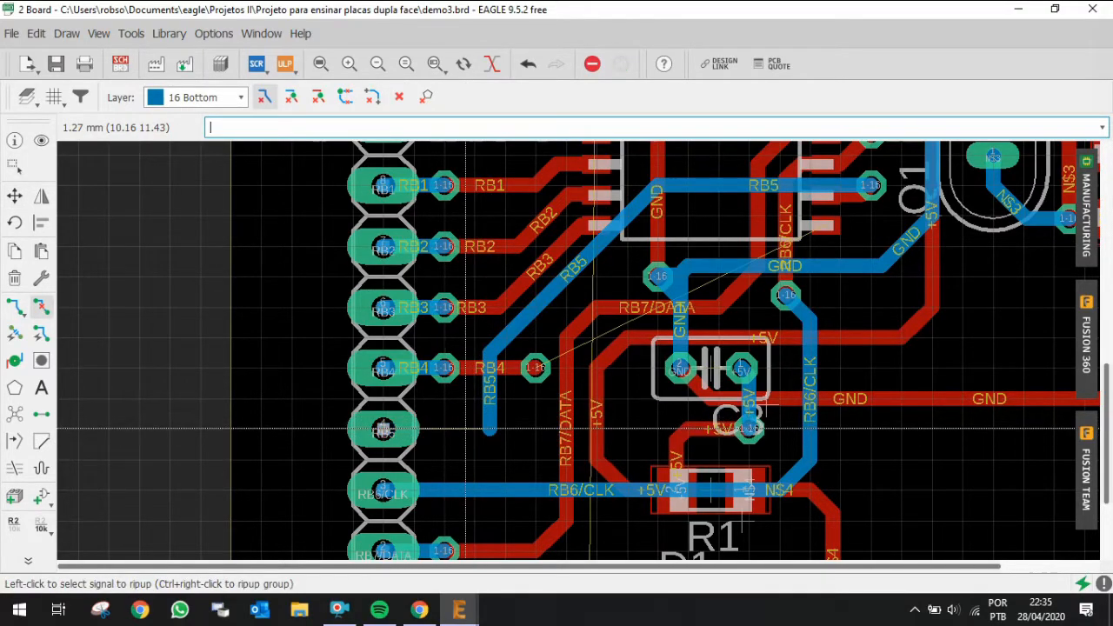
pyautogui.press('r')
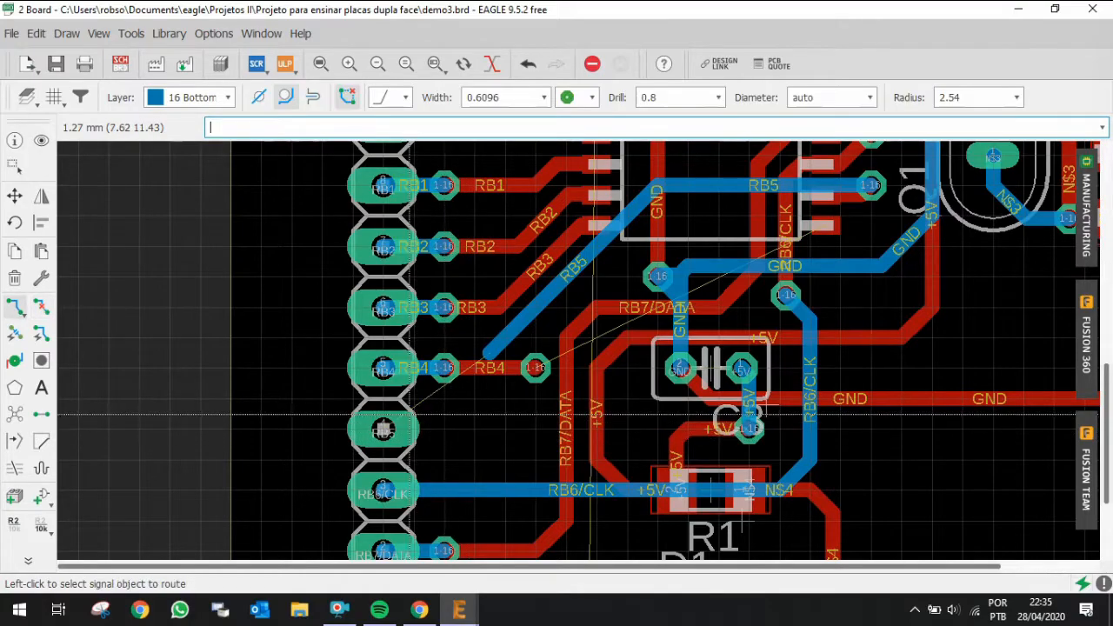
pyautogui.click(481, 440)
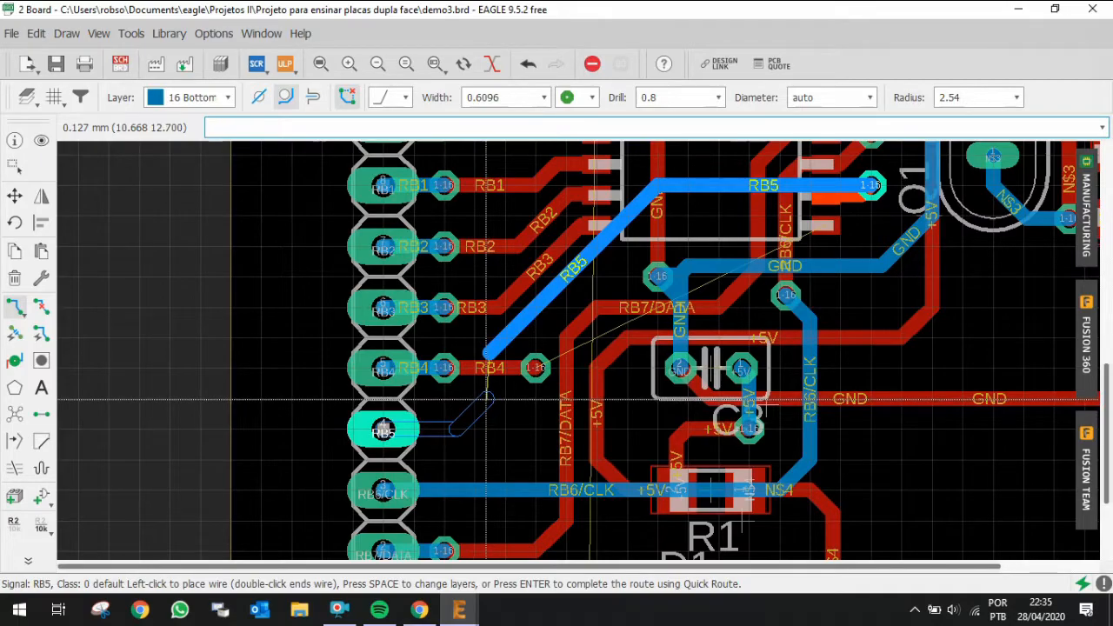
pyautogui.click(486, 400)
pyautogui.click(479, 354)
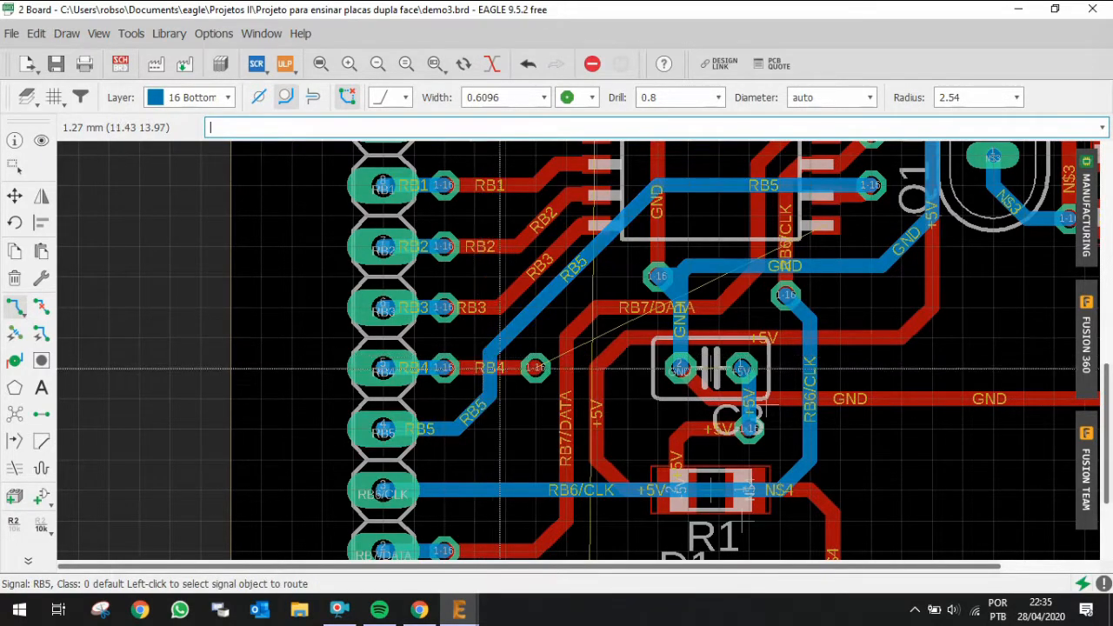
# Step: Route RB4 from its via on the bottom layer up under IC1 to a new via, then on the top layer to pin 10
pyautogui.scroll(-2, 575, 468)
pyautogui.scroll(-1, 575, 467)
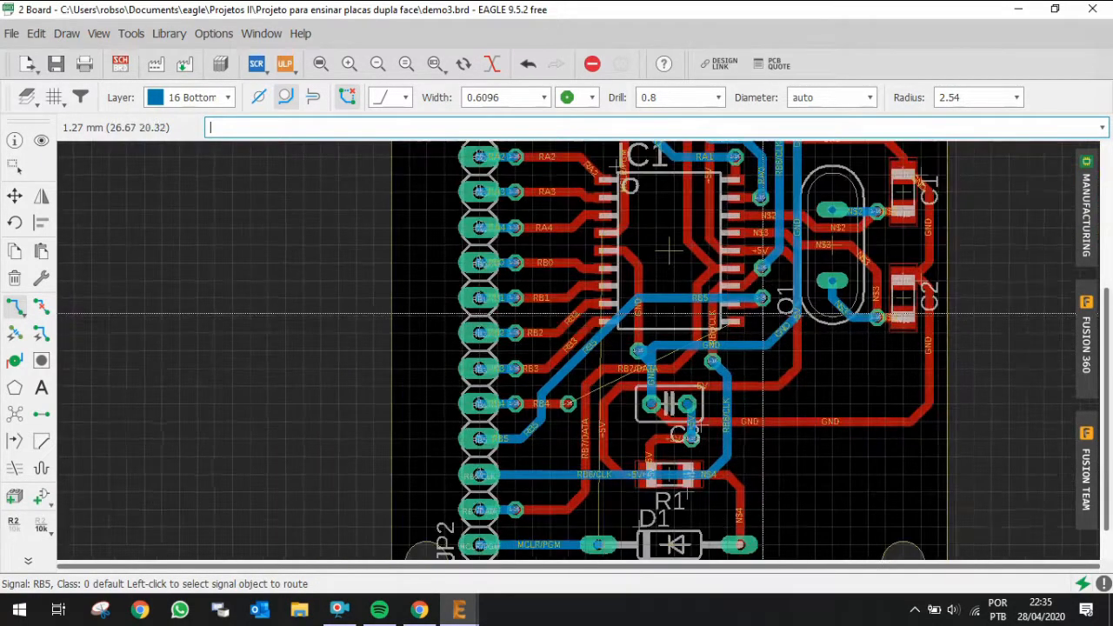
pyautogui.scroll(2, 487, 448)
pyautogui.click(469, 441)
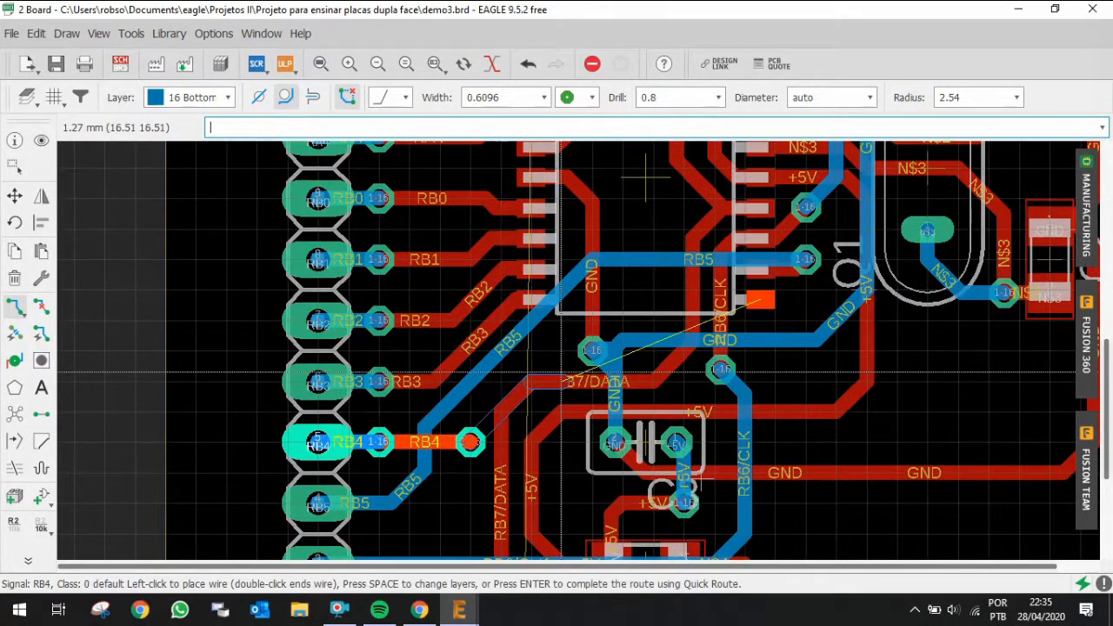
pyautogui.scroll(2, 530, 322)
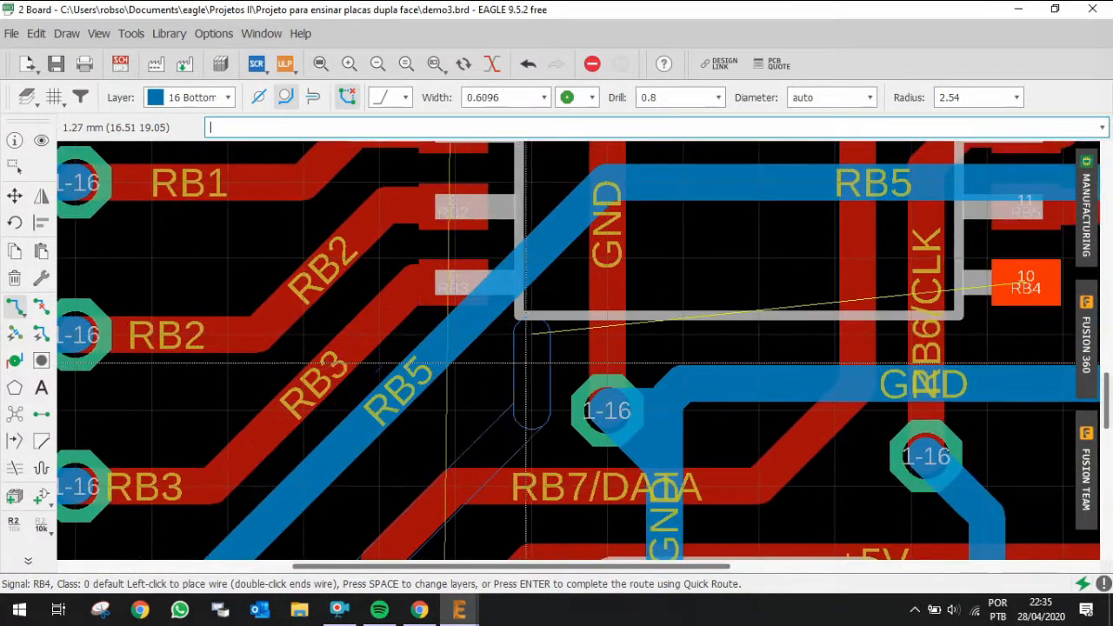
pyautogui.press('alt')
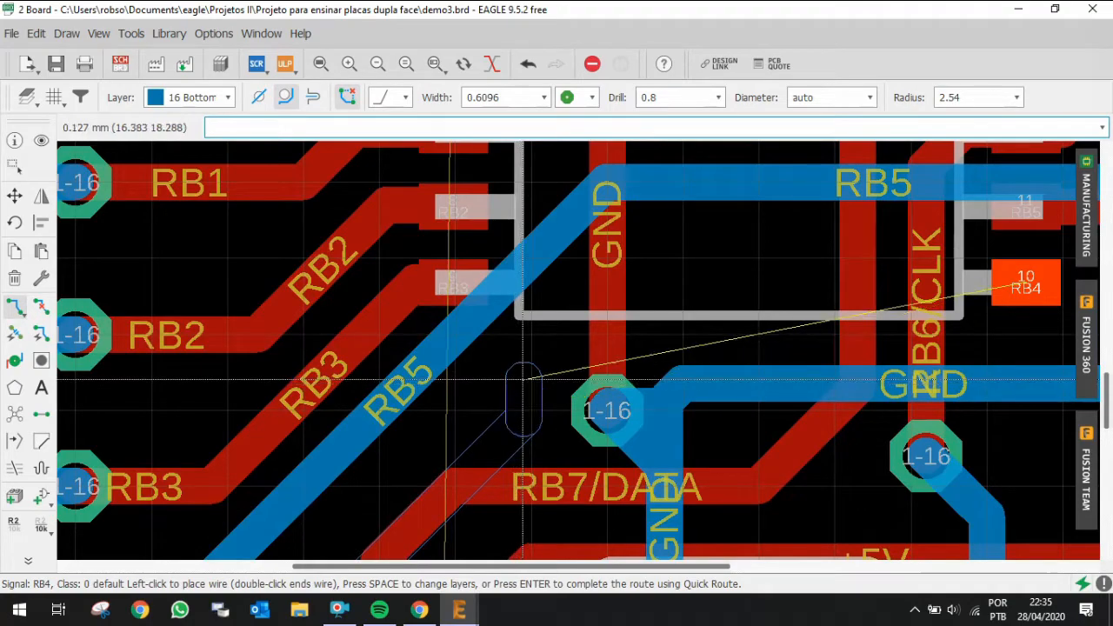
pyautogui.click(531, 355)
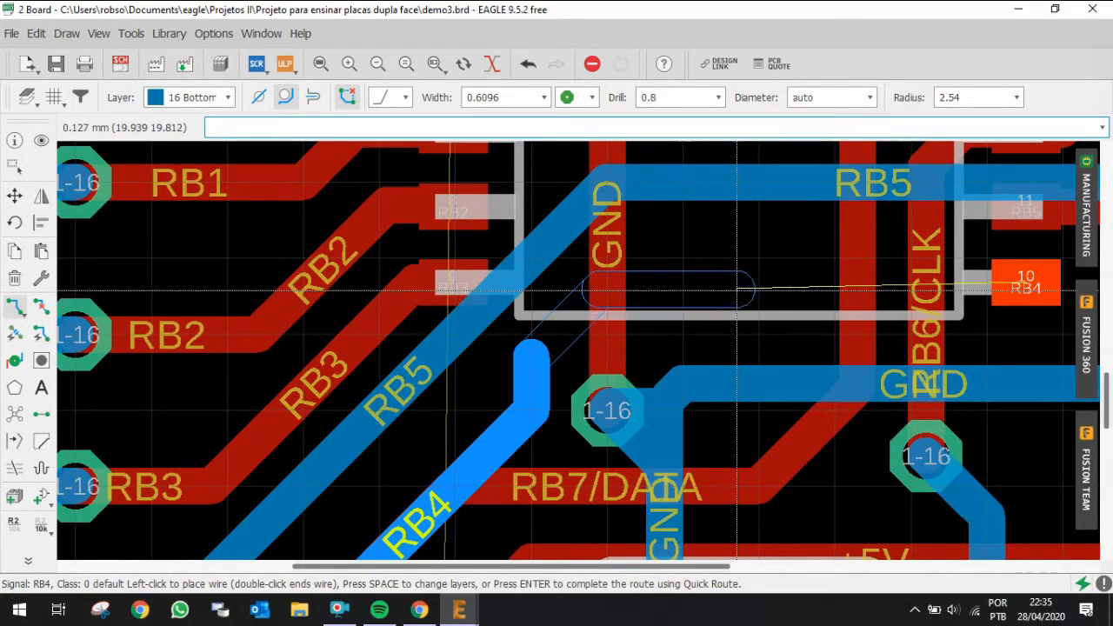
pyautogui.click(736, 286)
pyautogui.scroll(-3, 737, 287)
pyautogui.scroll(2, 930, 289)
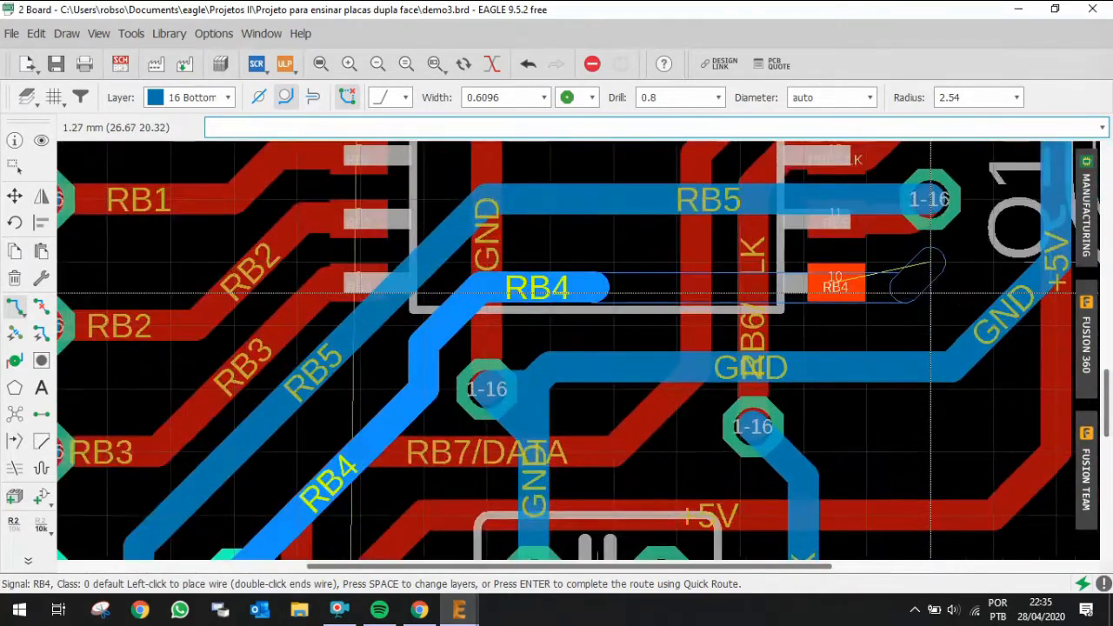
pyautogui.scroll(1, 930, 290)
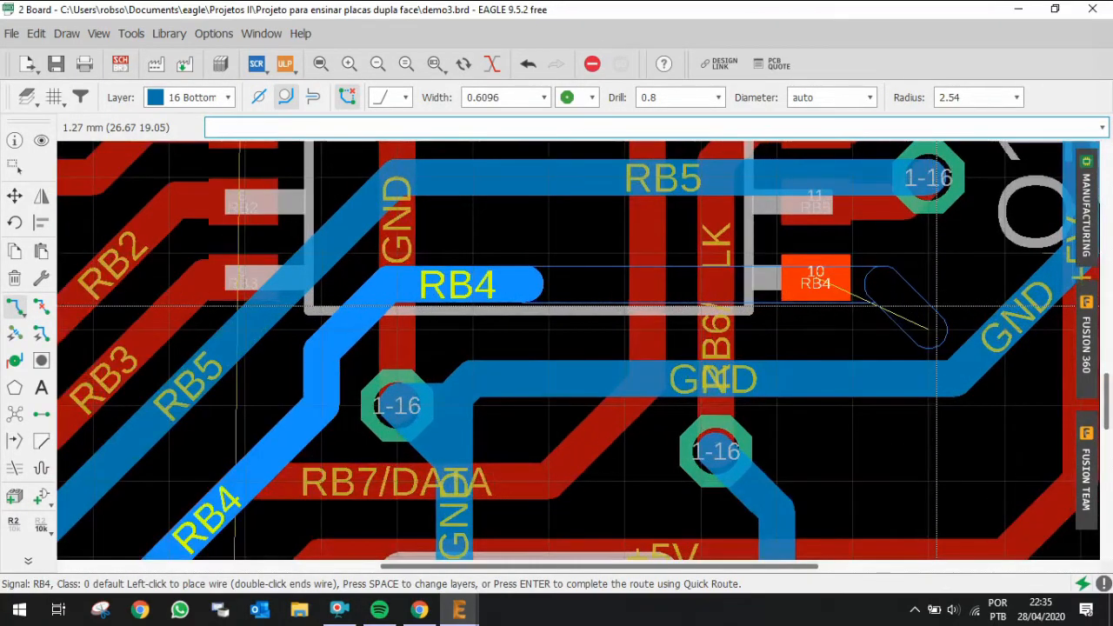
pyautogui.click(928, 283)
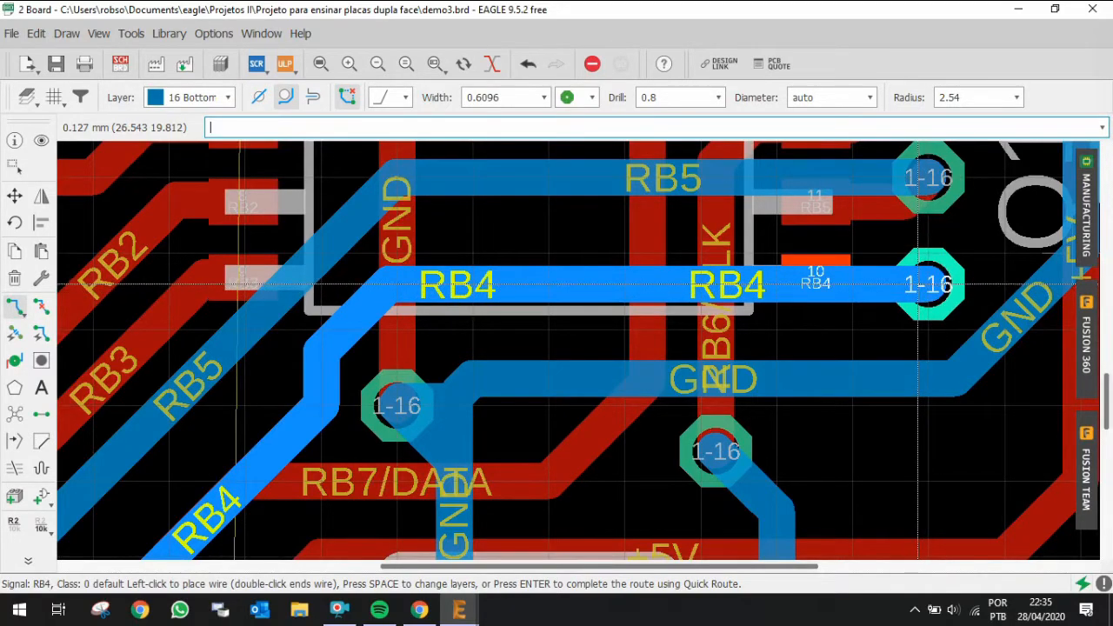
pyautogui.press('space')
pyautogui.click(803, 281)
# Step: Highlight the MCLR/PGM signal and route it from IC1 pin 4 on the top layer to a new via just left of the pin
pyautogui.scroll(-5, 826, 339)
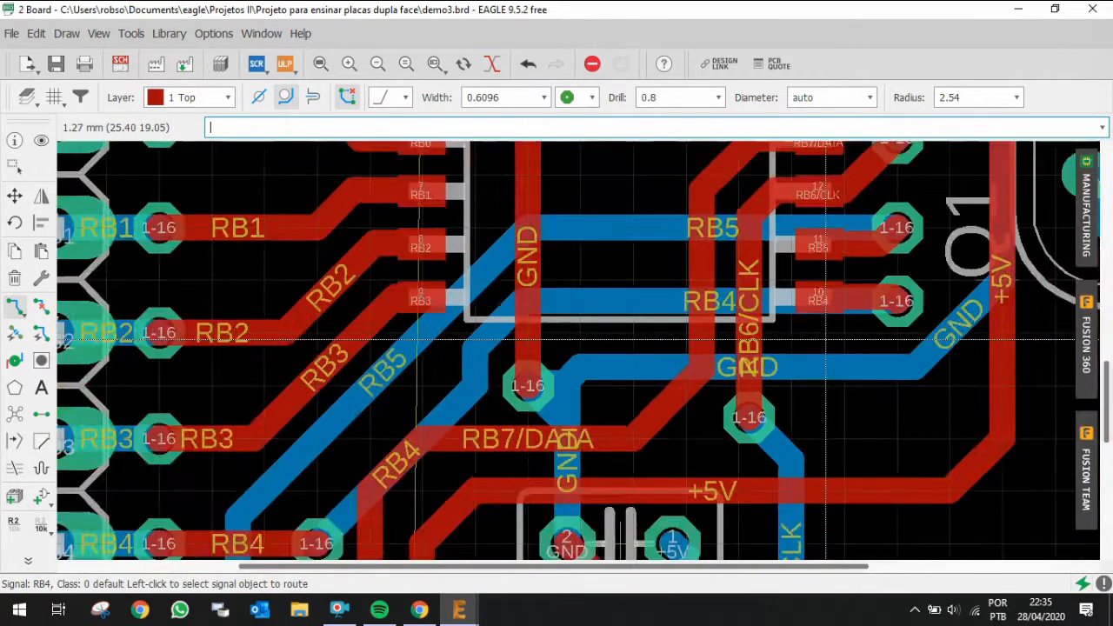
pyautogui.scroll(-3, 837, 344)
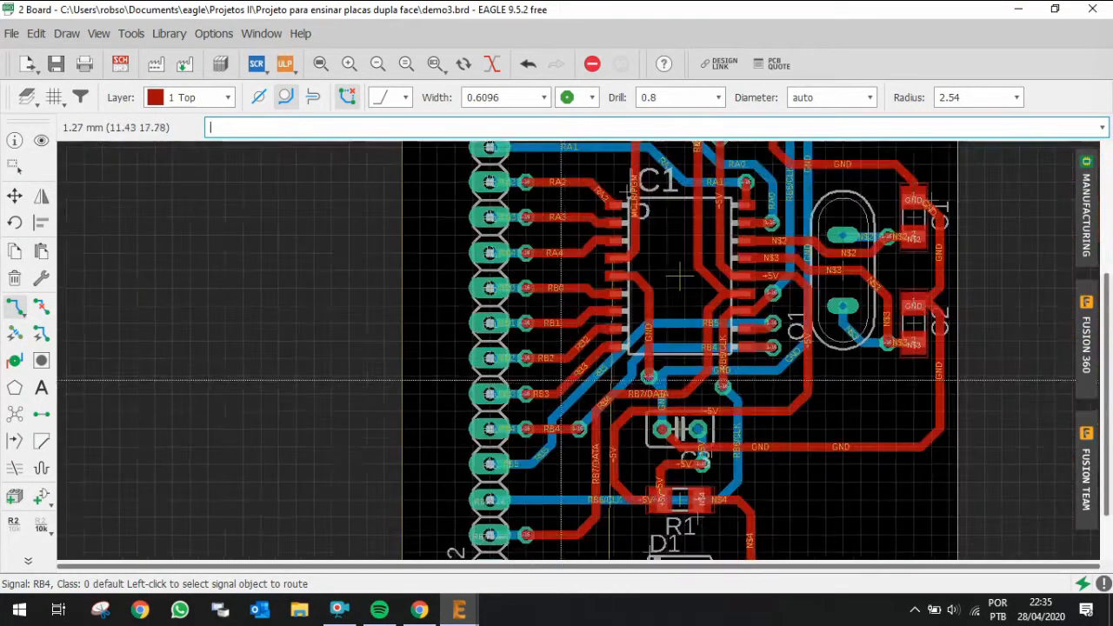
pyautogui.scroll(2, 824, 404)
pyautogui.scroll(-2, 741, 401)
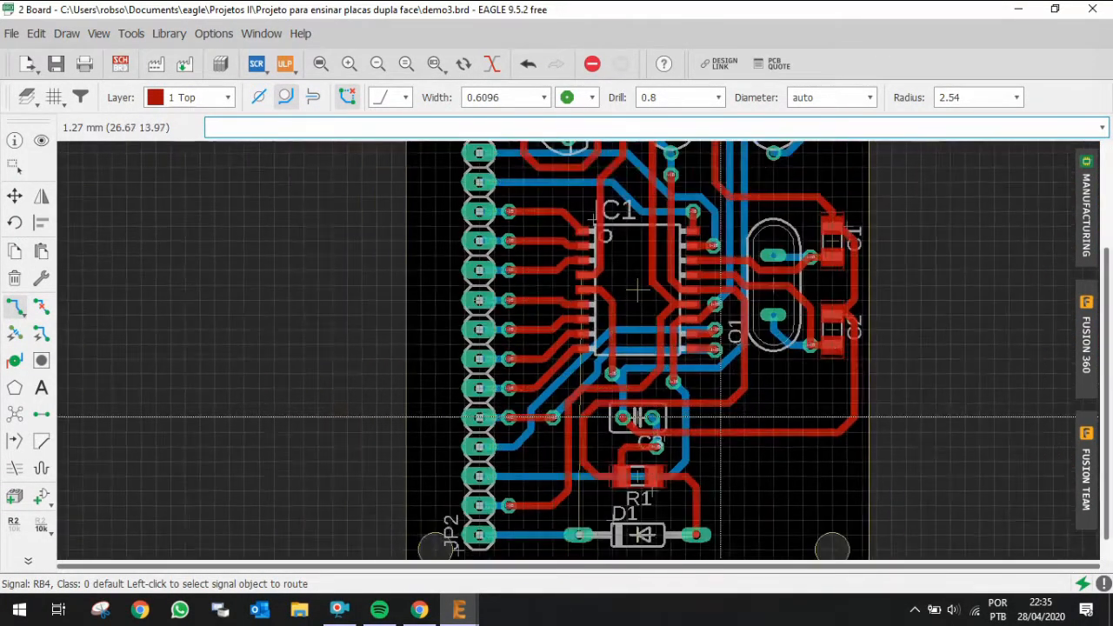
pyautogui.click(43, 146)
pyautogui.click(582, 533)
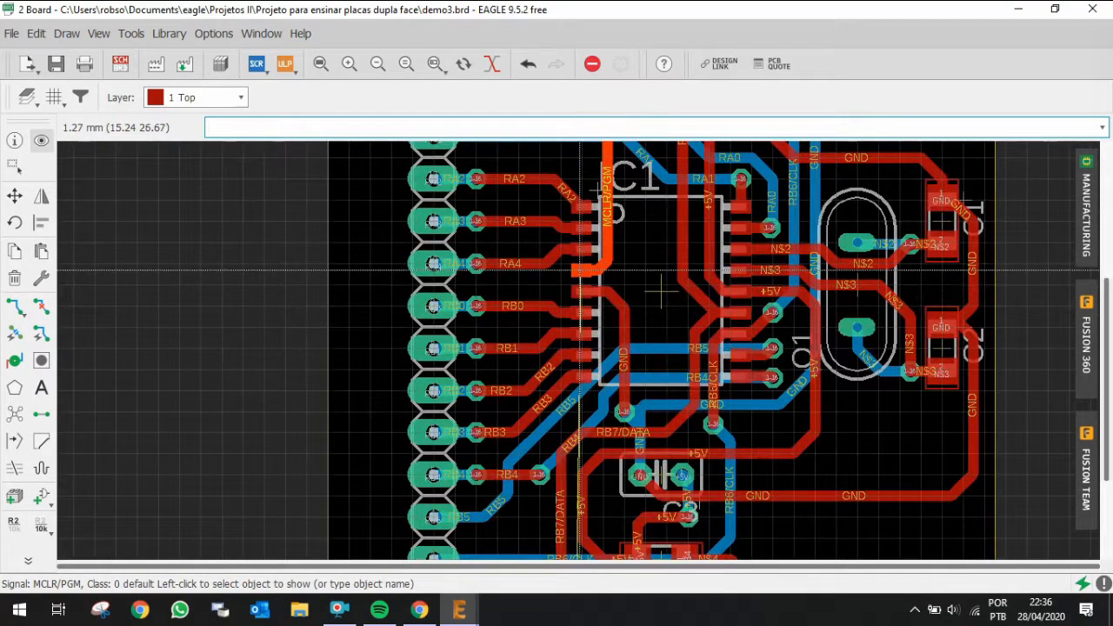
pyautogui.scroll(2, 580, 270)
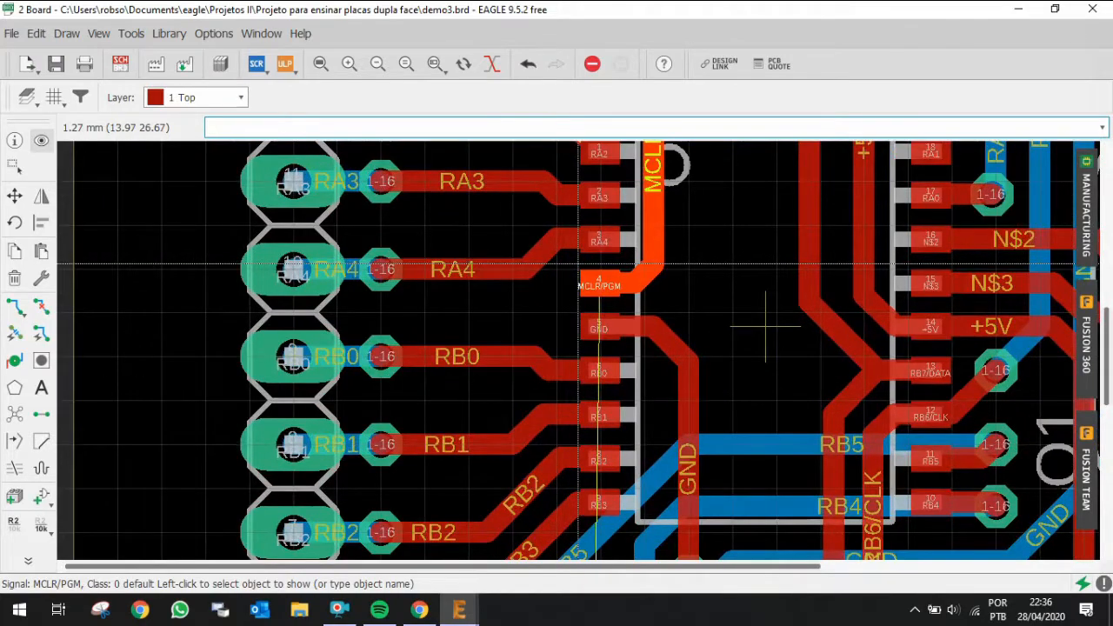
pyautogui.click(582, 282)
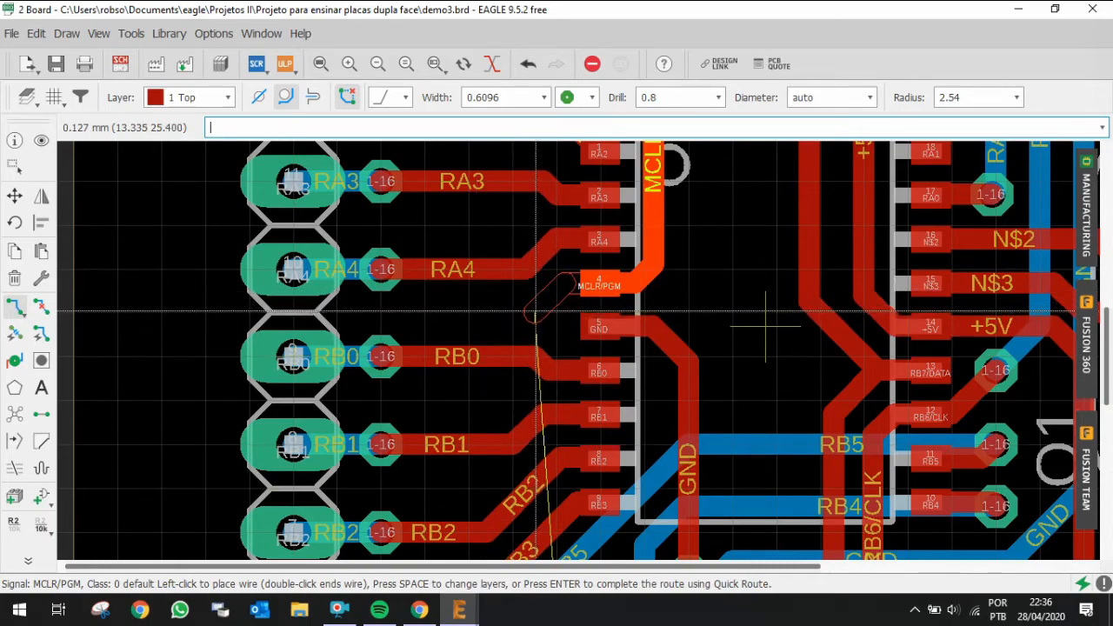
pyautogui.press('shift')
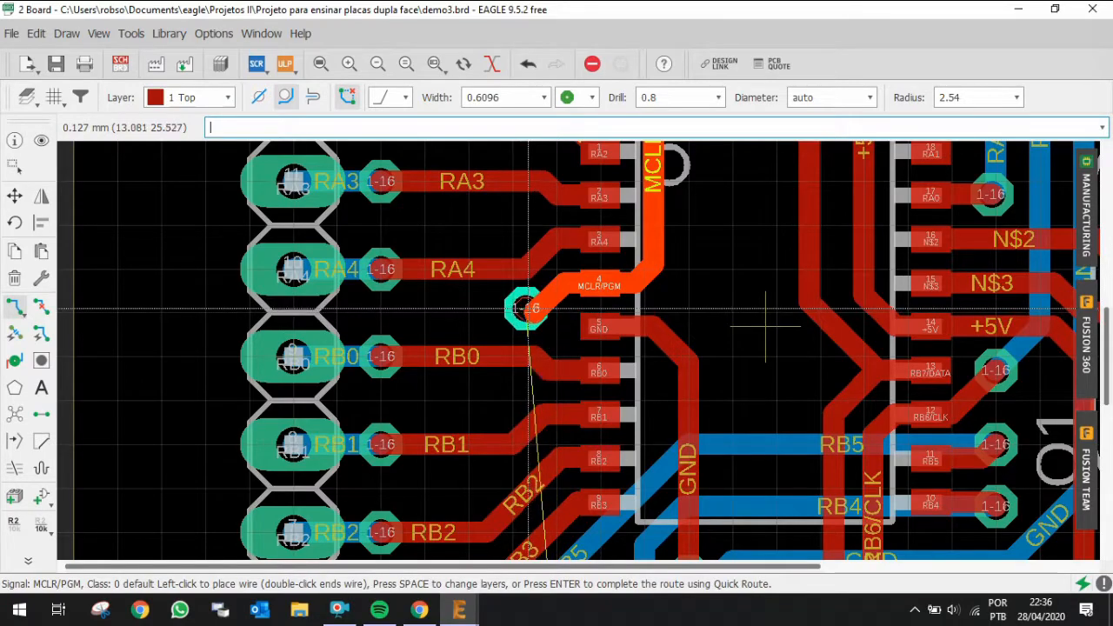
pyautogui.keyDown('shift'); pyautogui.scroll(4, 535, 311); pyautogui.keyUp('shift')
pyautogui.press('space')
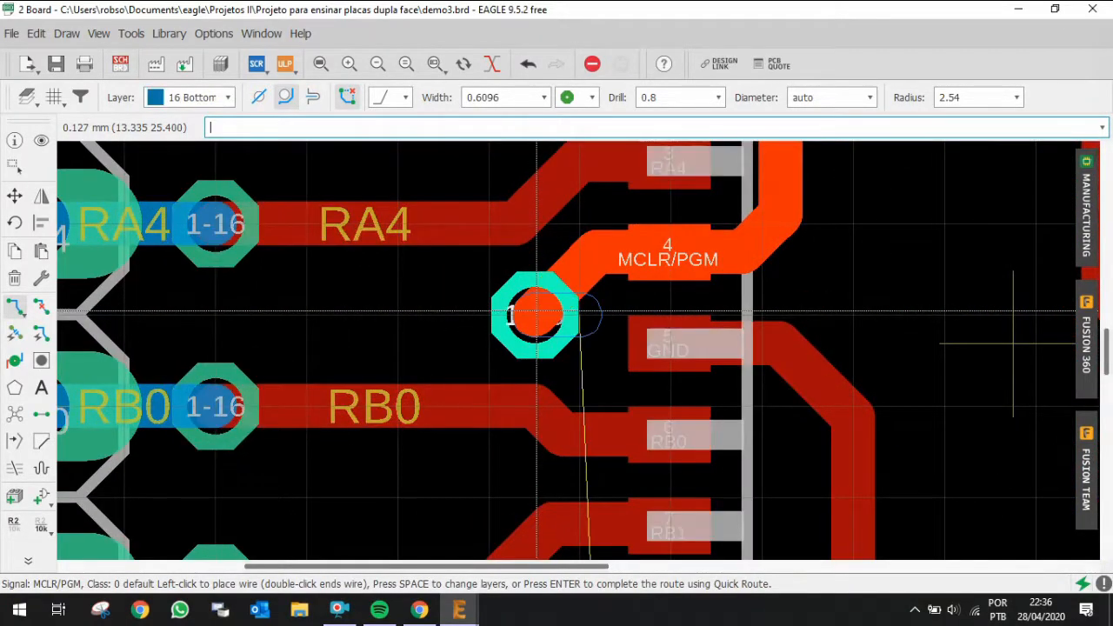
pyautogui.scroll(-5, 535, 311)
pyautogui.scroll(-3, 551, 292)
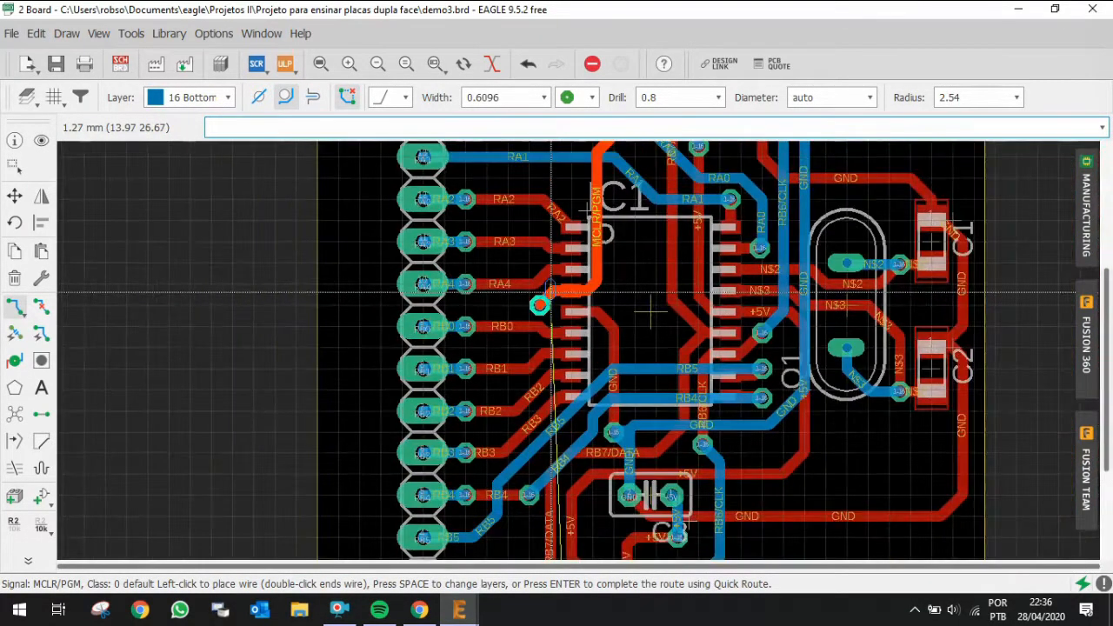
pyautogui.scroll(4, 507, 400)
pyautogui.scroll(-2, 494, 417)
pyautogui.scroll(-4, 494, 416)
pyautogui.scroll(5, 497, 468)
pyautogui.press('Escape')
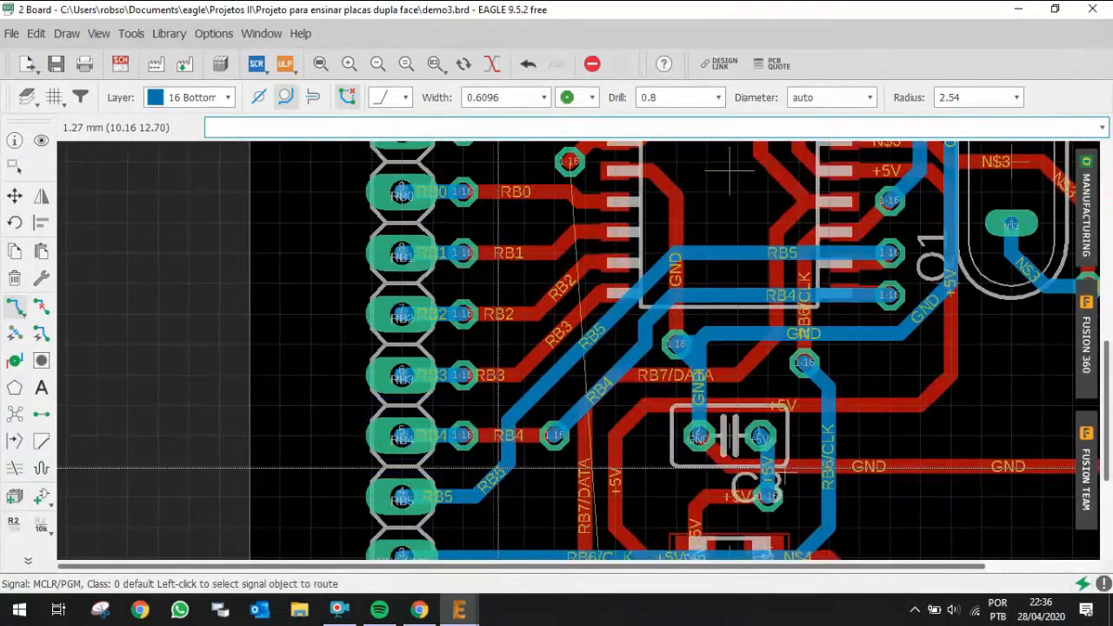
# Step: Move RB5's vertical bottom-layer segment rightward, closer to the RB4 via
pyautogui.click(14, 197)
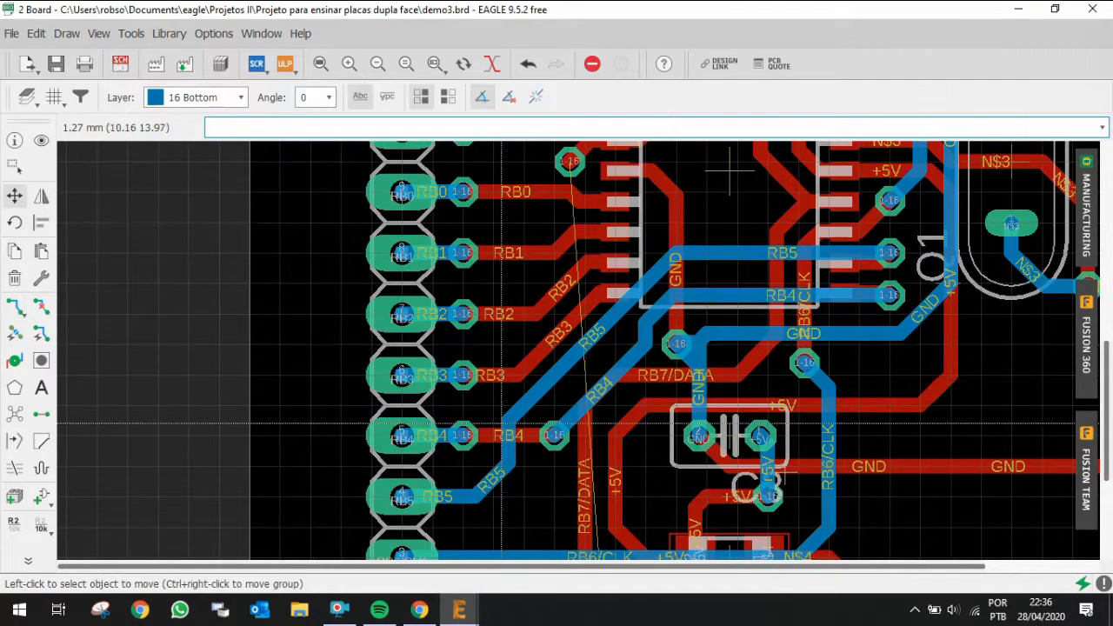
pyautogui.scroll(2, 494, 476)
pyautogui.click(509, 500)
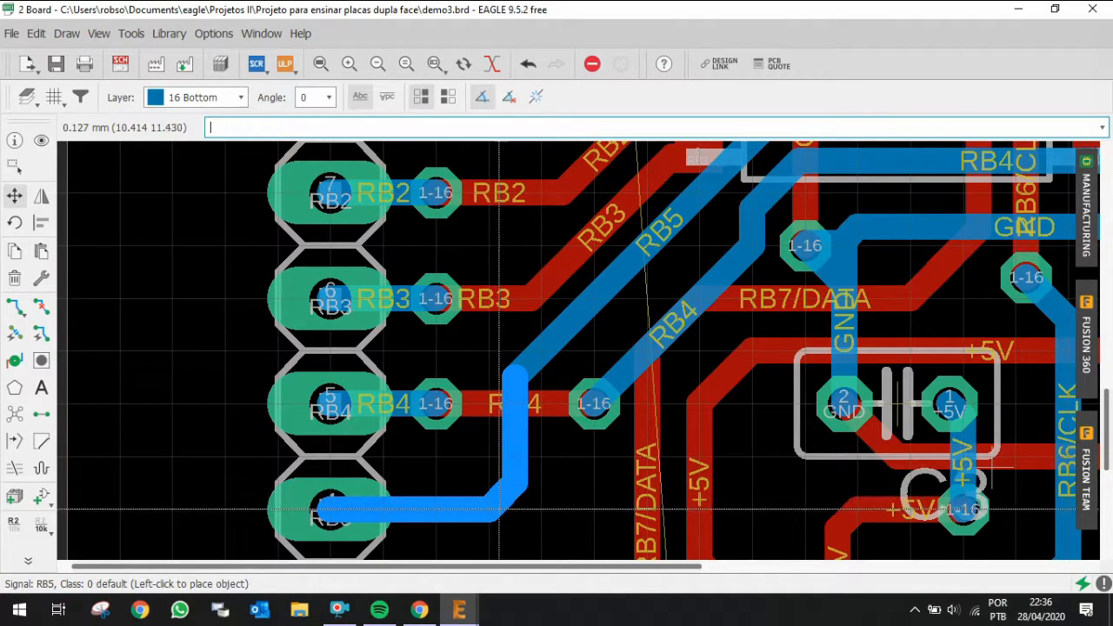
pyautogui.click(500, 504)
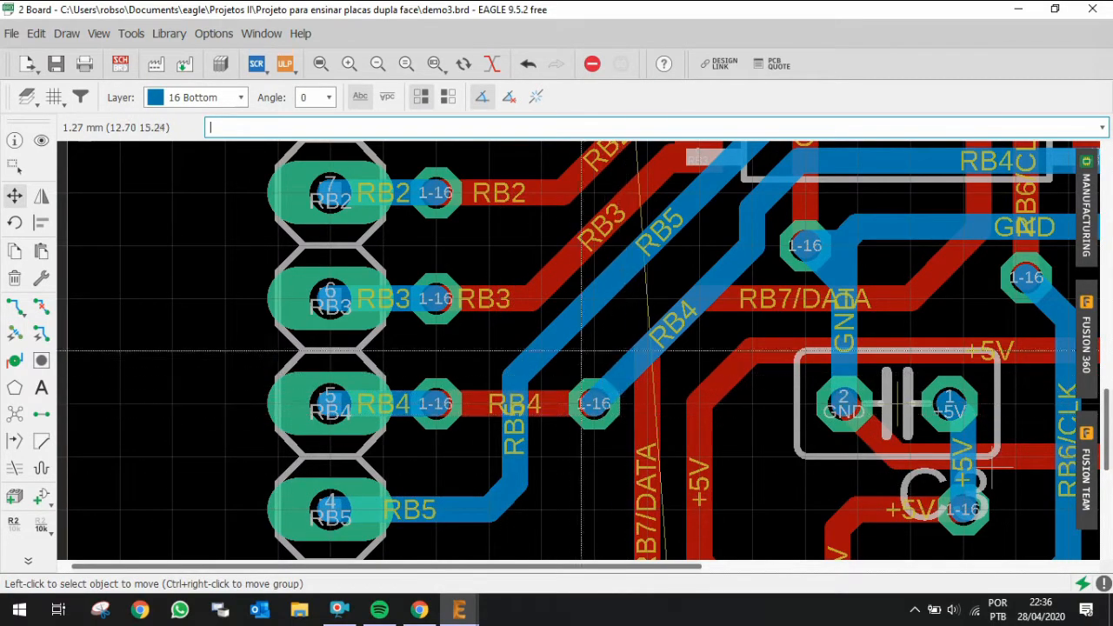
pyautogui.click(519, 395)
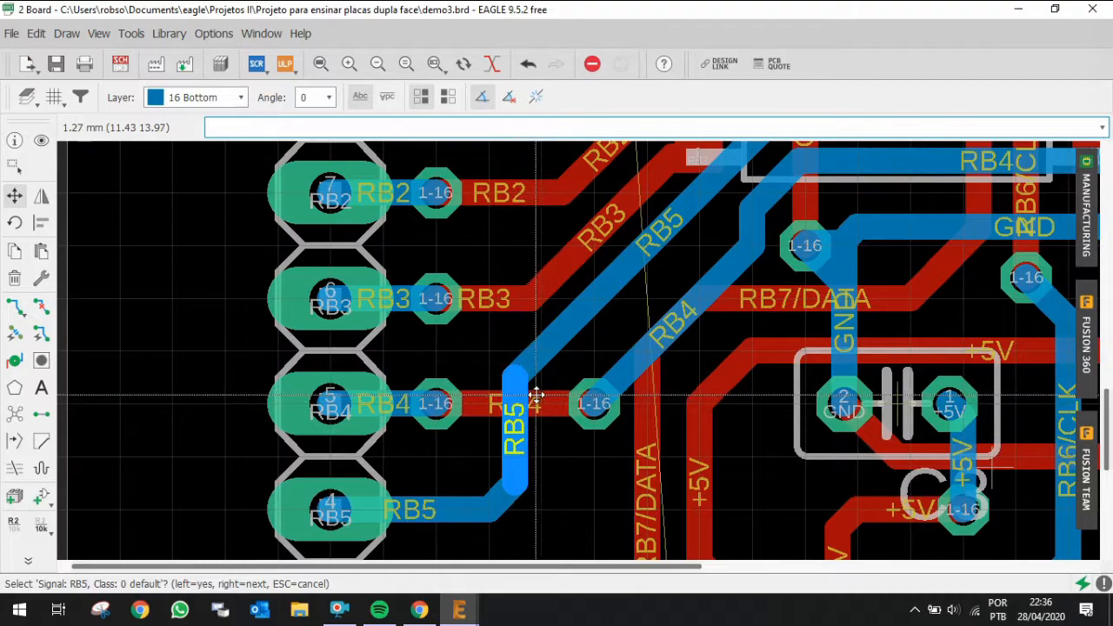
pyautogui.click(550, 396)
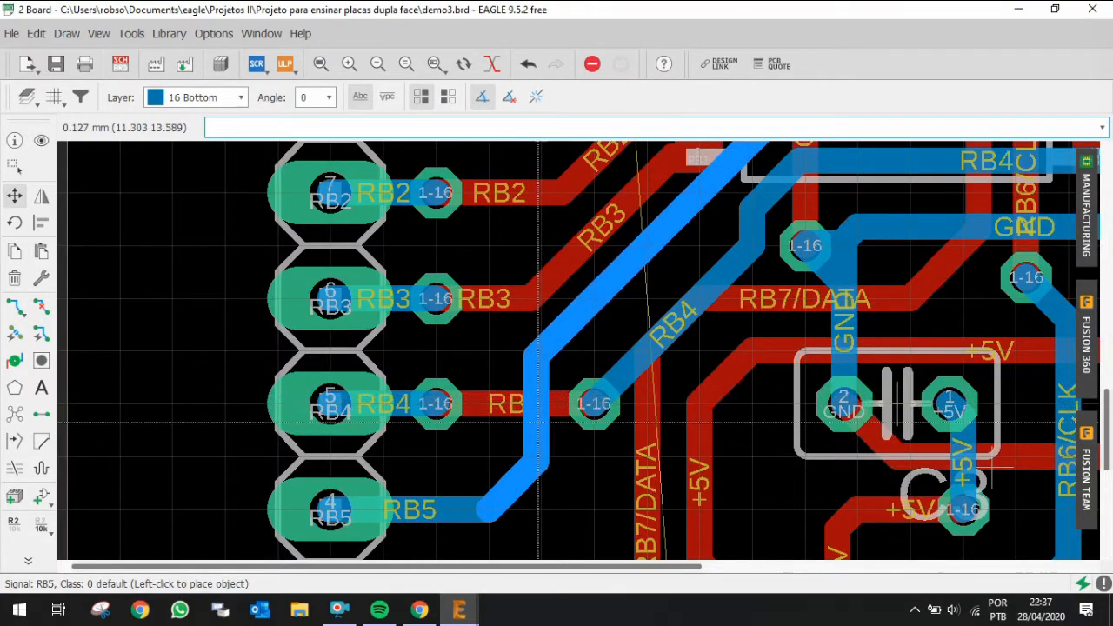
# Step: Adjust the lower bends of the RB5 trace so it runs cleanly from its header pin up the shifted segment
pyautogui.click(547, 471)
pyautogui.click(539, 463)
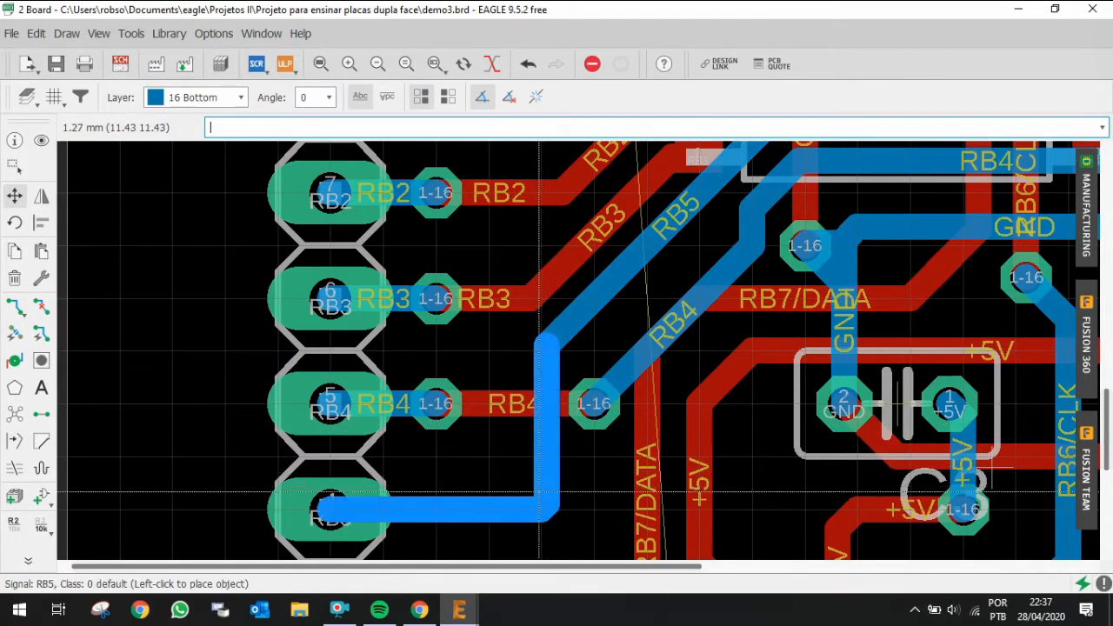
pyautogui.click(535, 500)
pyautogui.click(547, 415)
pyautogui.click(544, 422)
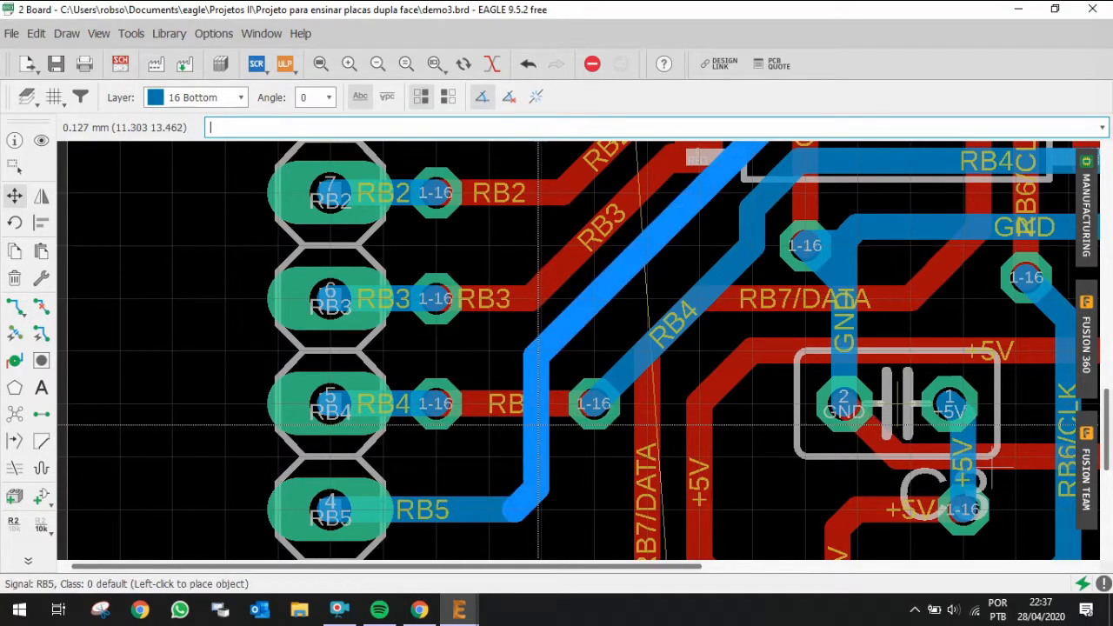
pyautogui.click(541, 429)
# Step: Route MCLR/PGM from its new via straight down on the bottom layer to another via between the RB4 and RB5 header pins
pyautogui.scroll(-3, 544, 430)
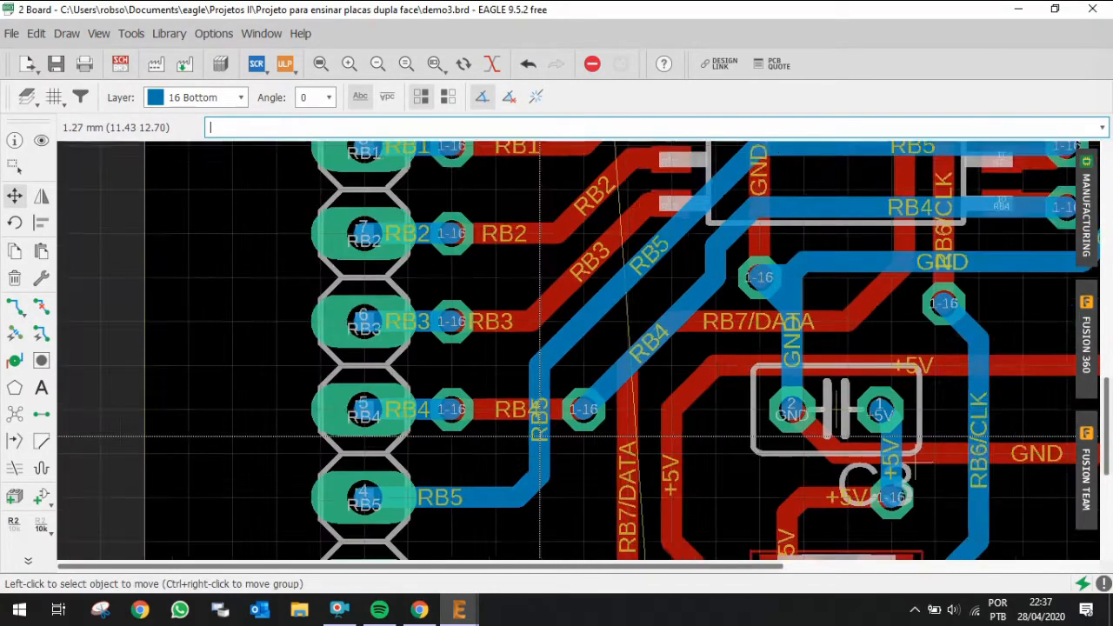
pyautogui.scroll(-2, 545, 356)
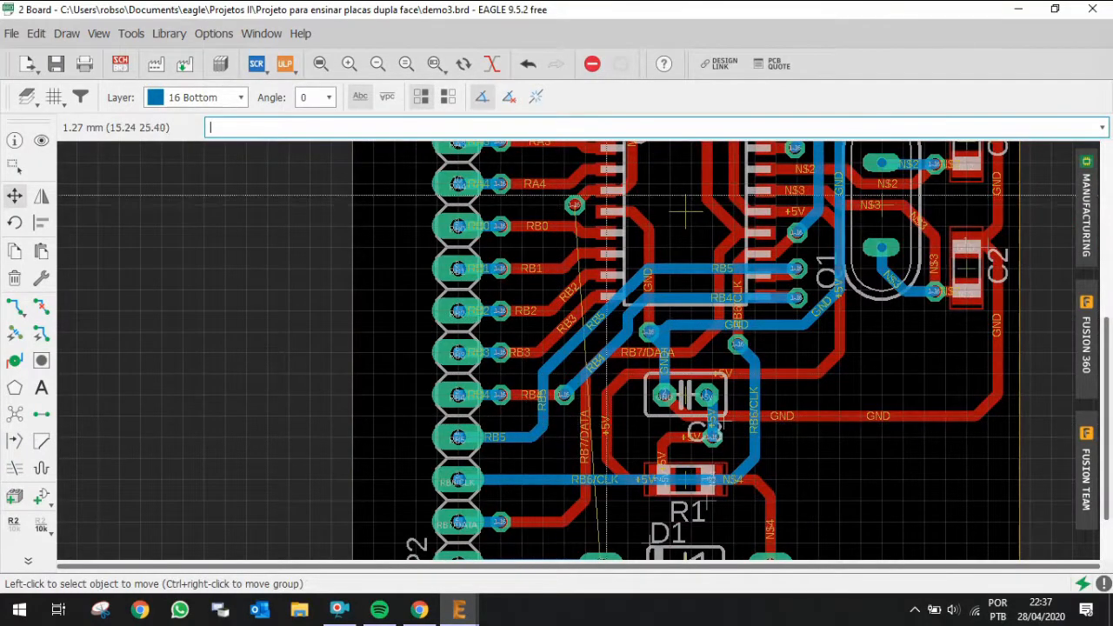
pyautogui.click(576, 205)
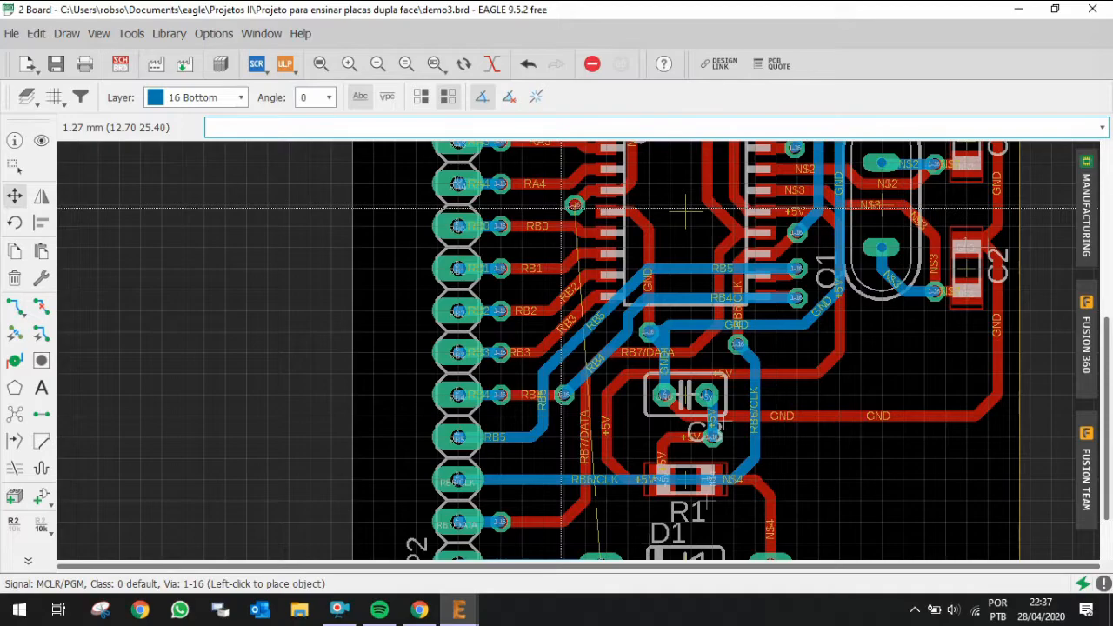
pyautogui.hotkey('ctrl', 'r')
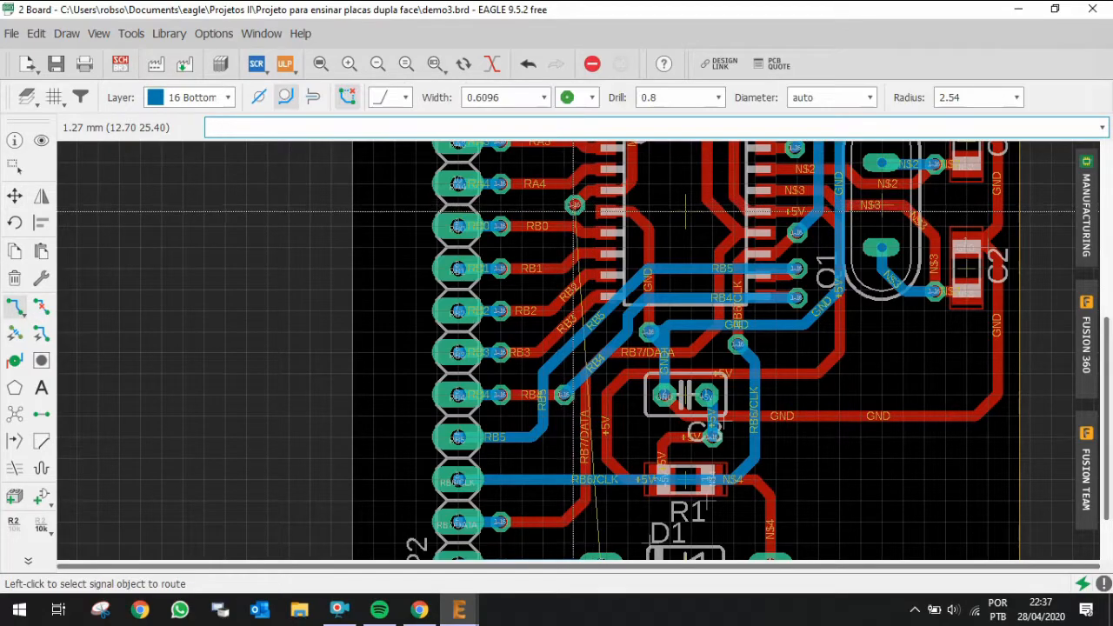
pyautogui.click(569, 206)
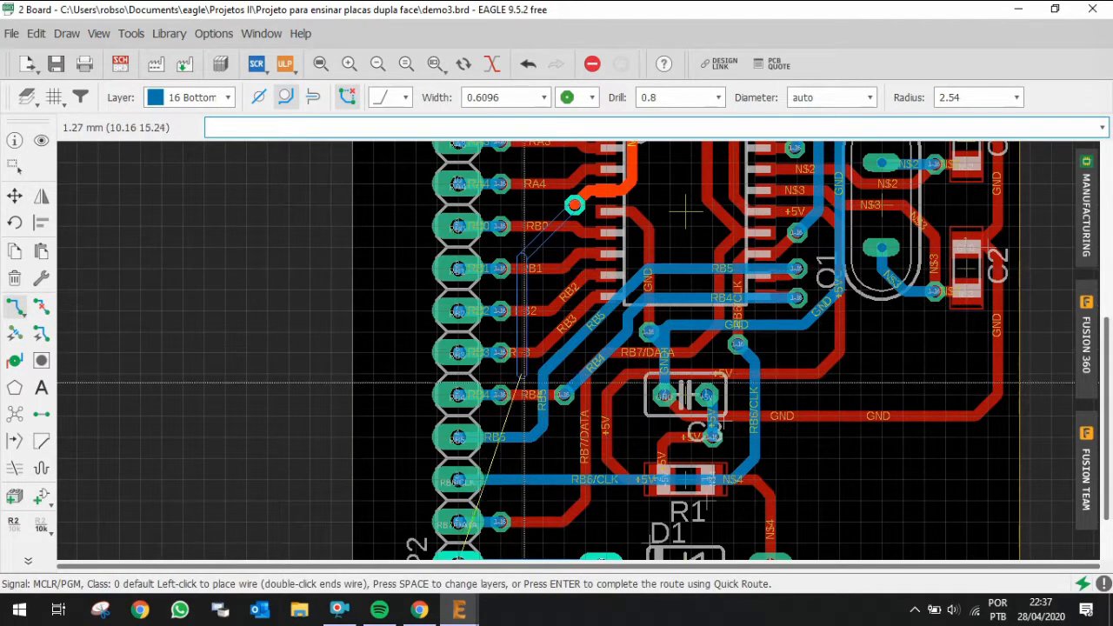
pyautogui.scroll(3, 524, 431)
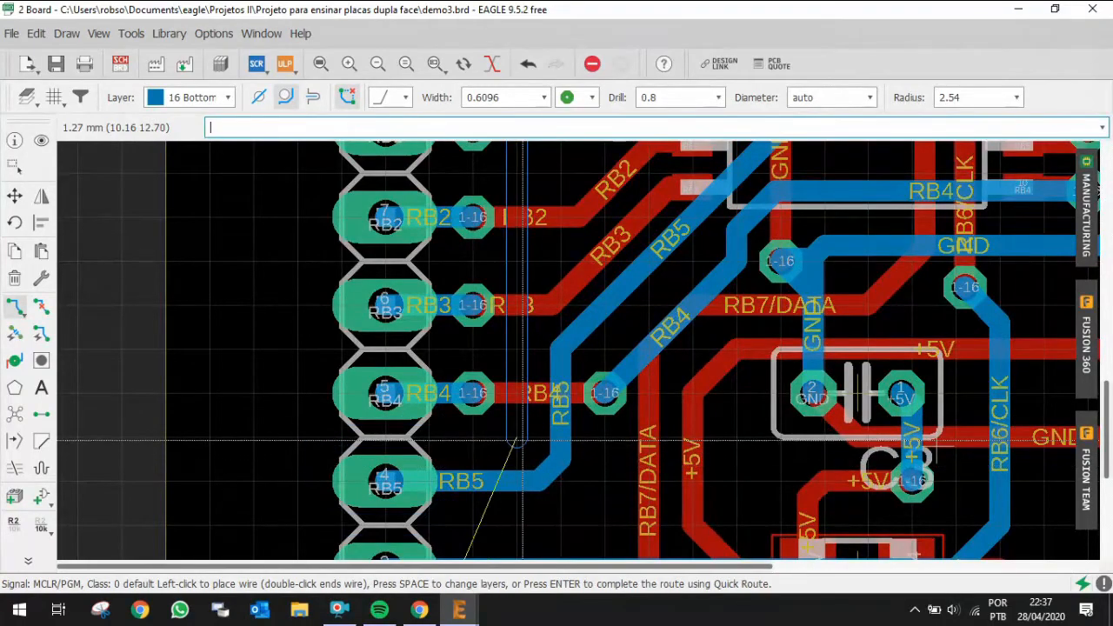
pyautogui.click(522, 440)
pyautogui.press('space')
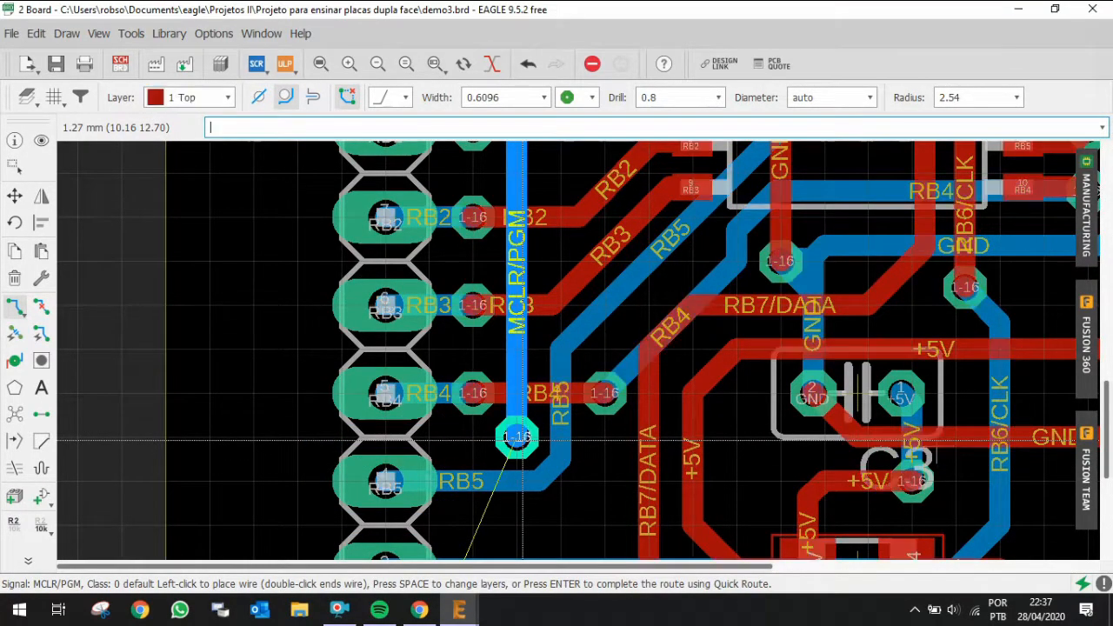
pyautogui.scroll(-3, 519, 439)
pyautogui.scroll(-5, 516, 492)
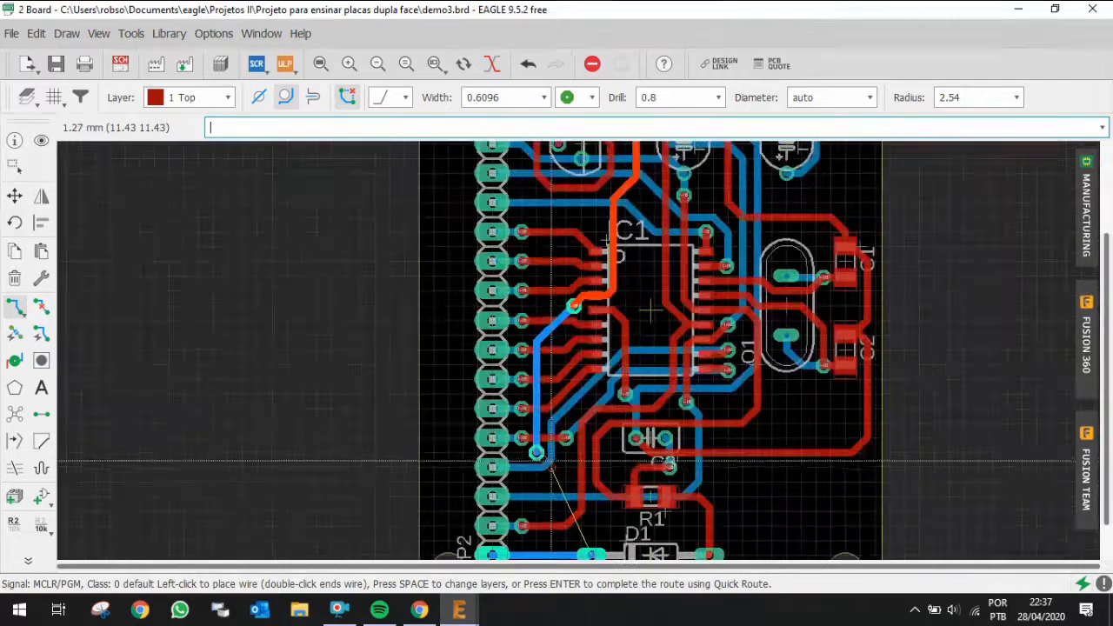
pyautogui.scroll(2, 559, 513)
pyautogui.scroll(3, 559, 511)
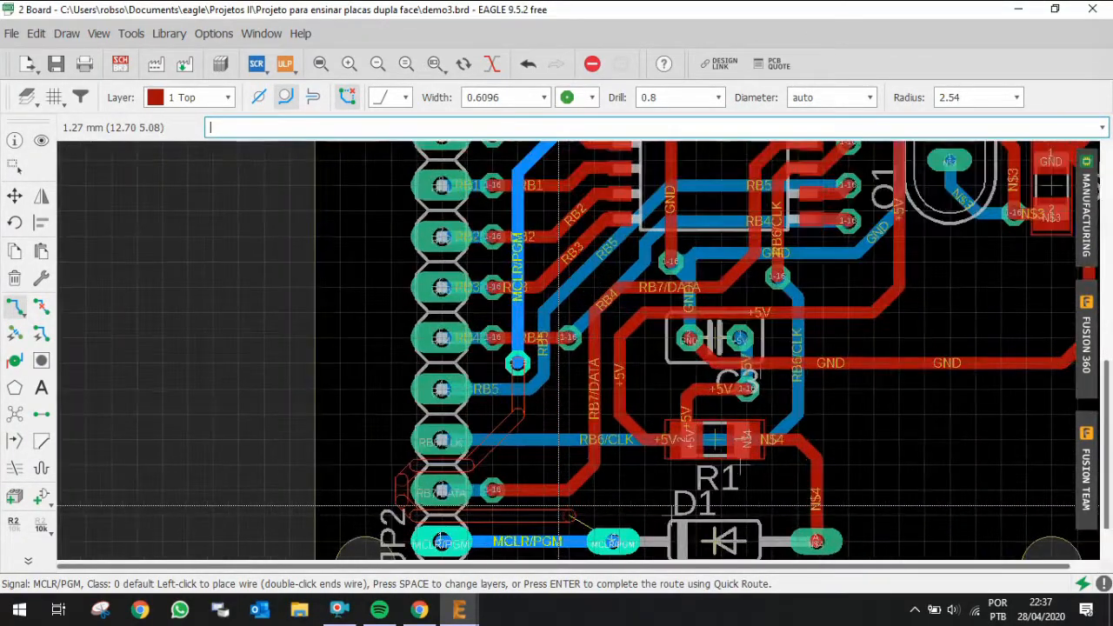
pyautogui.press('Escape')
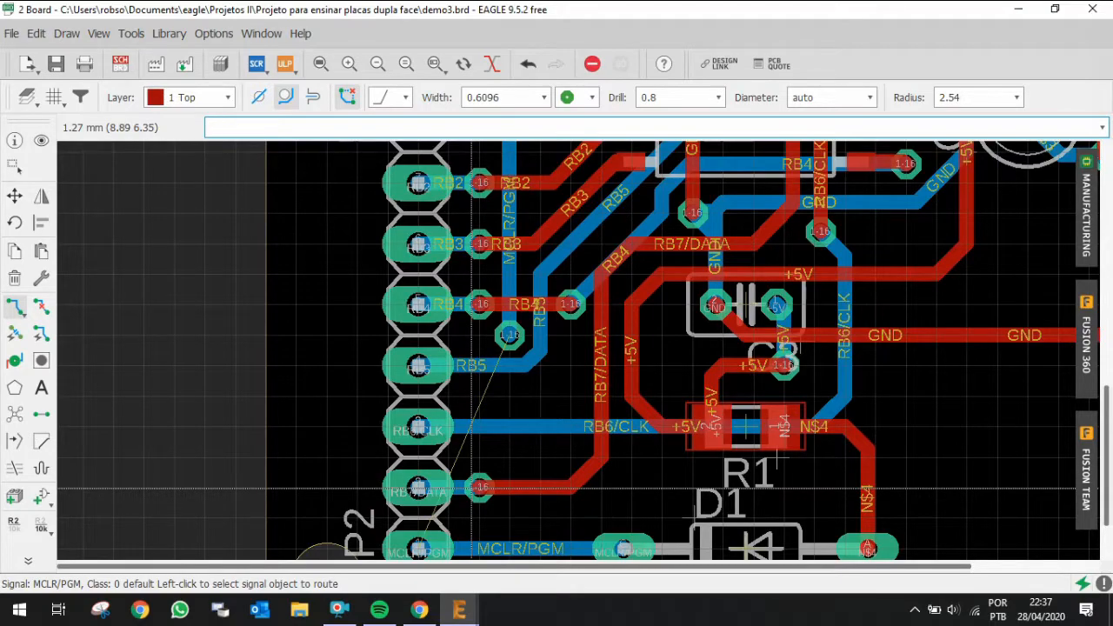
# Step: Move the RB7/DATA via rightward, away from the header pin
pyautogui.press('F7')
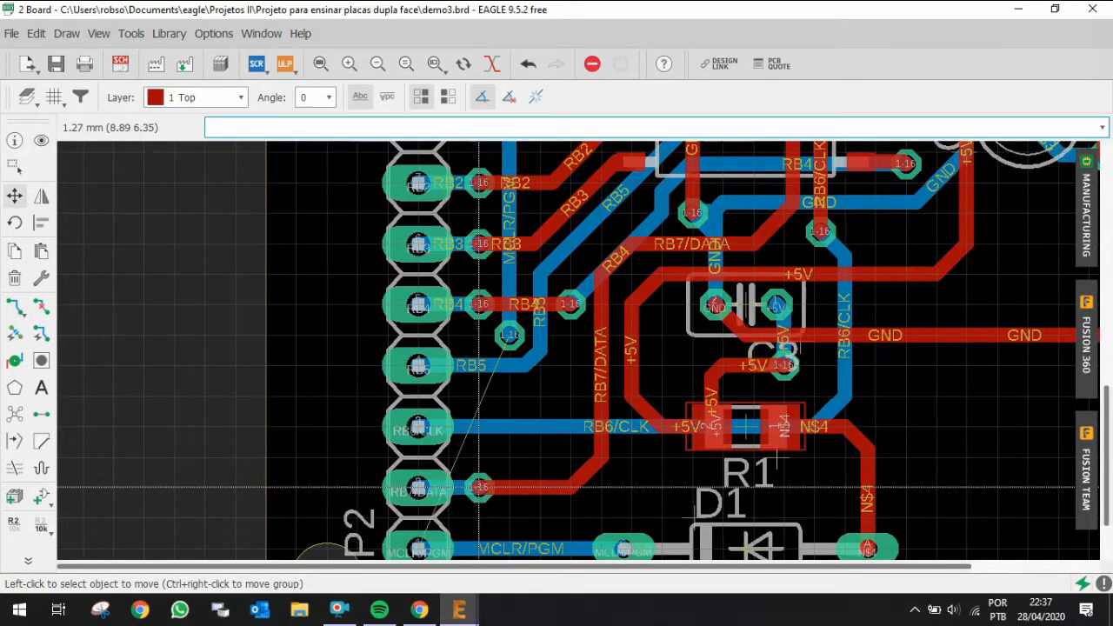
pyautogui.click(479, 487)
pyautogui.click(533, 487)
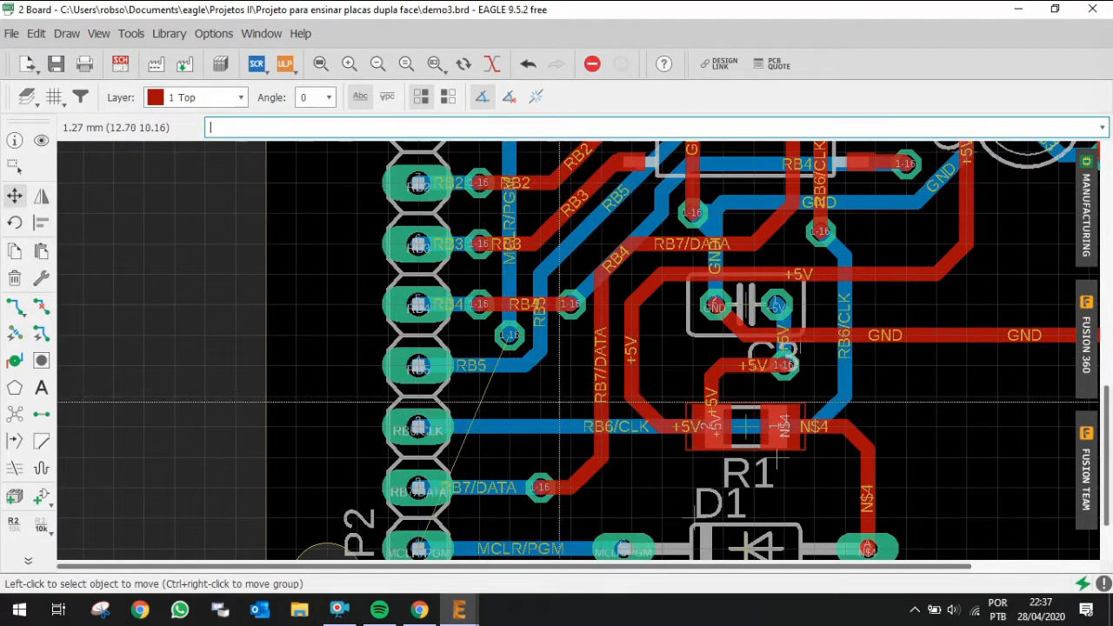
# Step: Route MCLR/PGM on the top layer from its via straight down to D1's cathode pad
pyautogui.hotkey('ctrl', 'r')
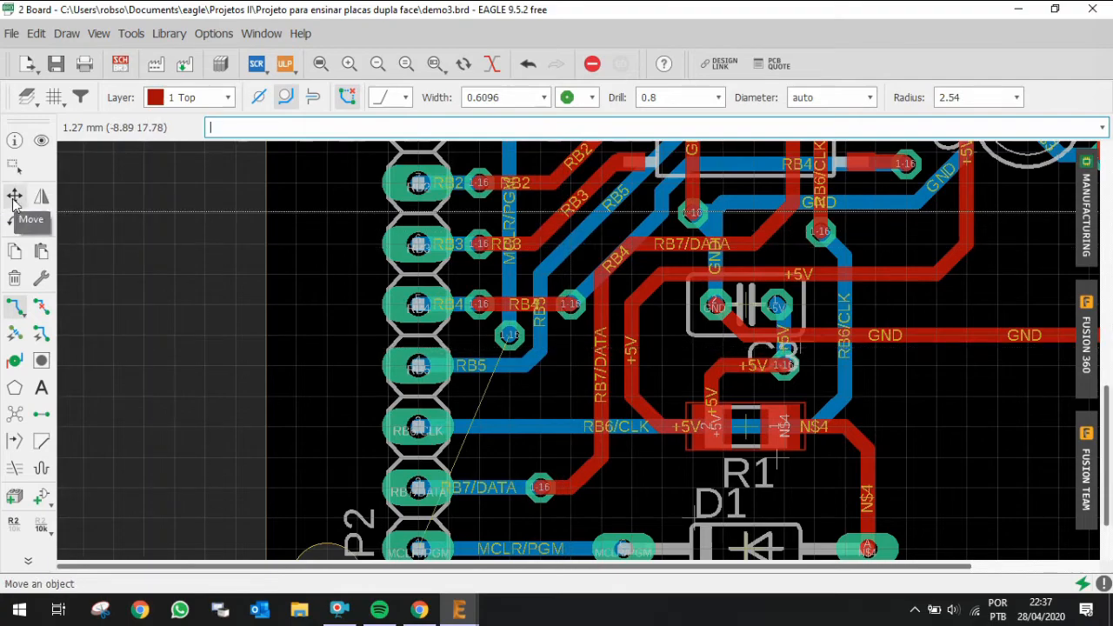
pyautogui.click(509, 340)
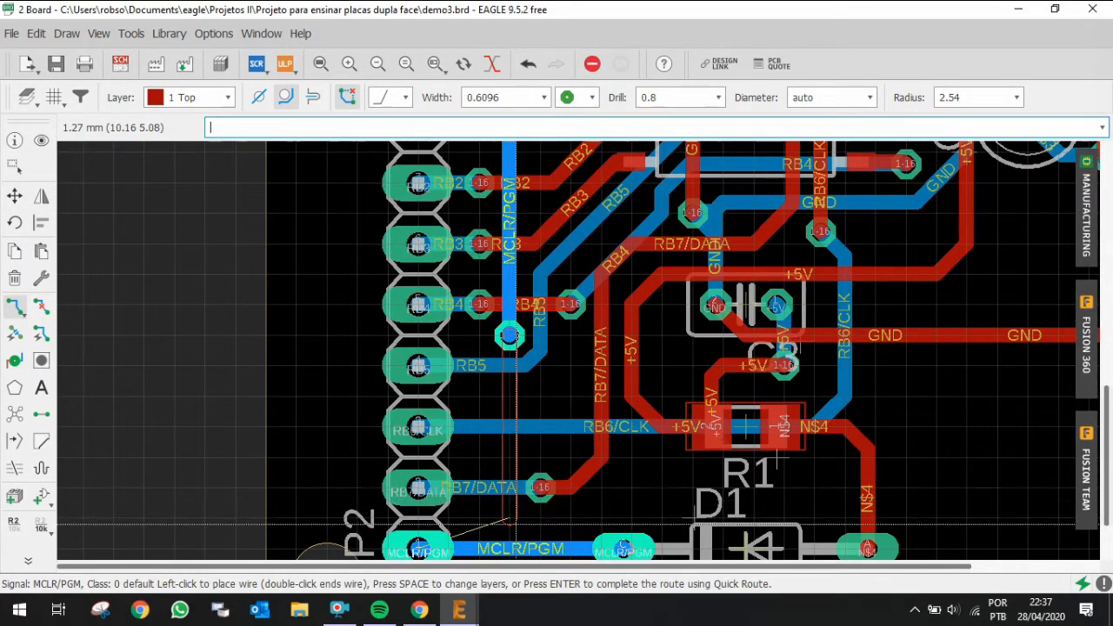
pyautogui.scroll(-1, 512, 521)
pyautogui.scroll(3, 513, 522)
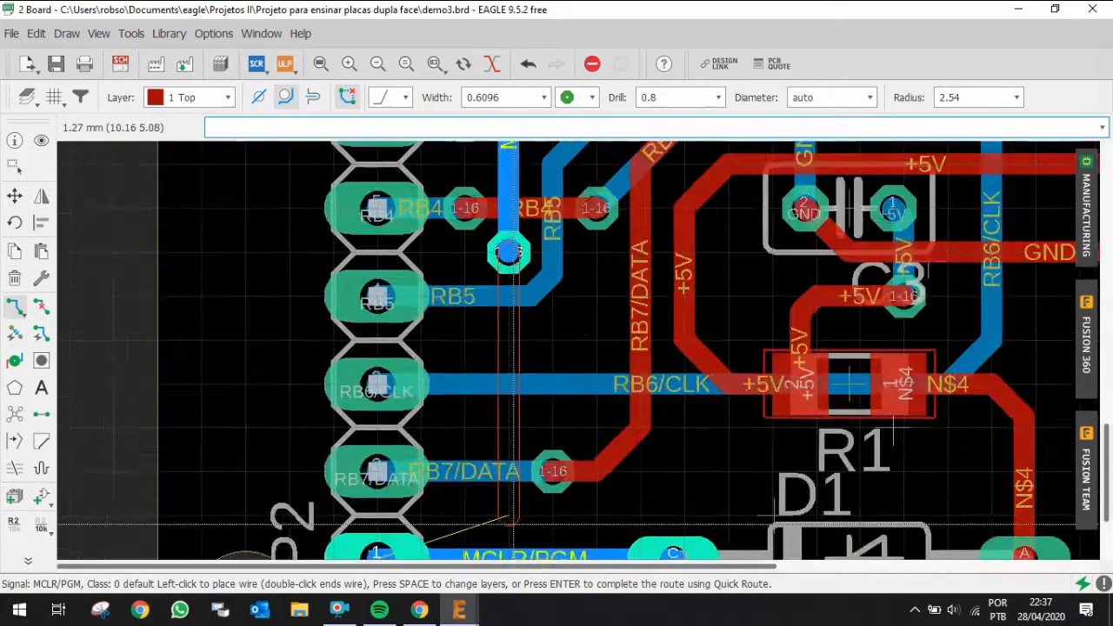
pyautogui.scroll(-4, 513, 524)
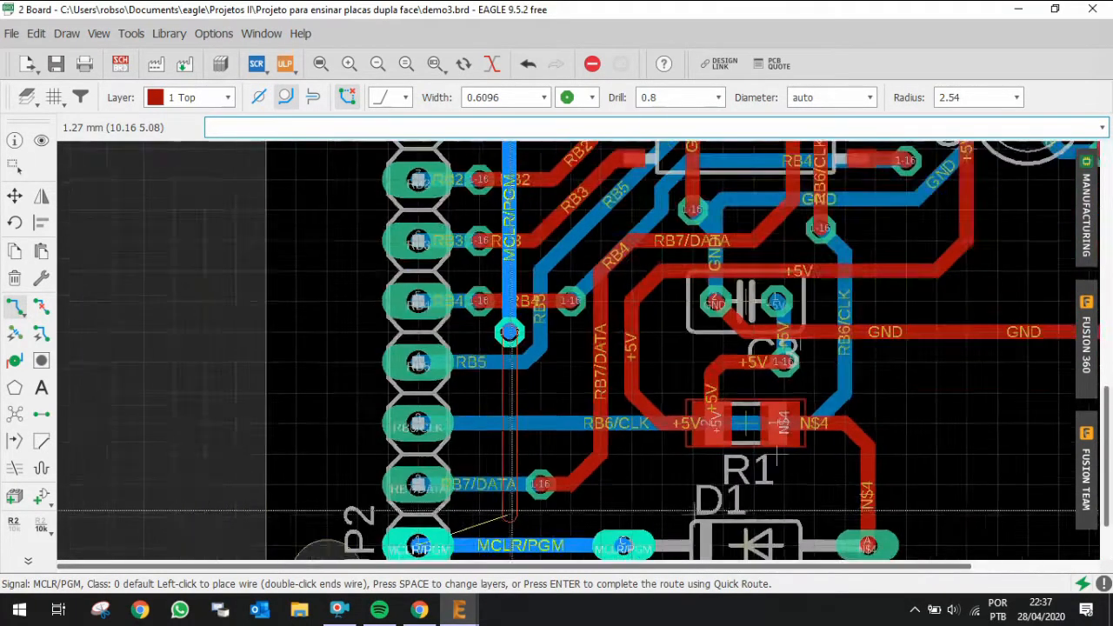
pyautogui.scroll(2, 512, 543)
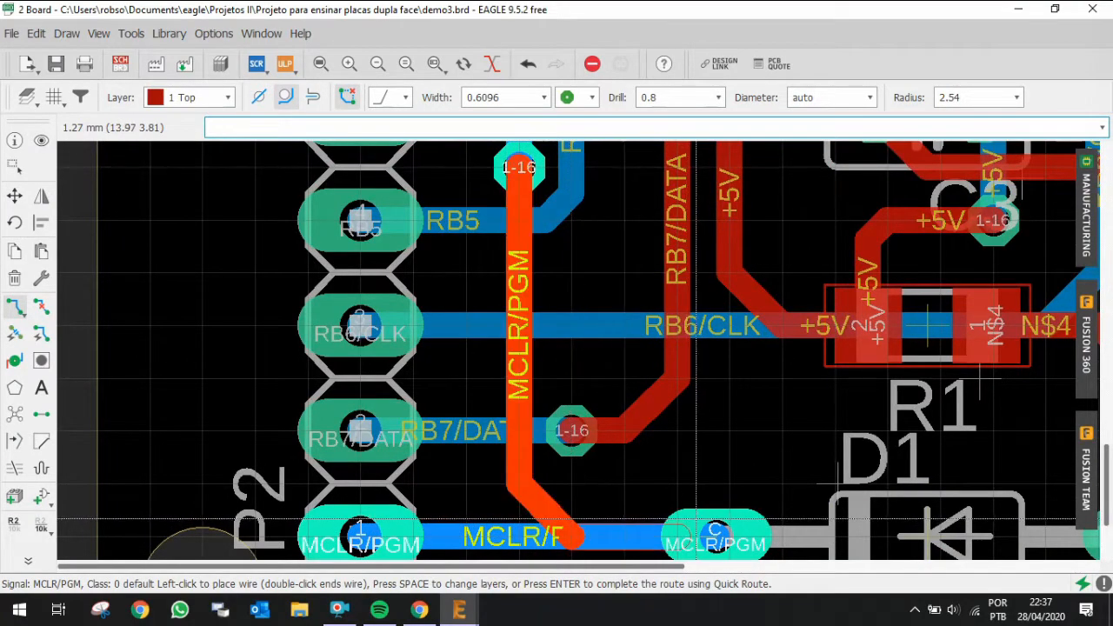
pyautogui.click(721, 525)
pyautogui.scroll(-5, 645, 533)
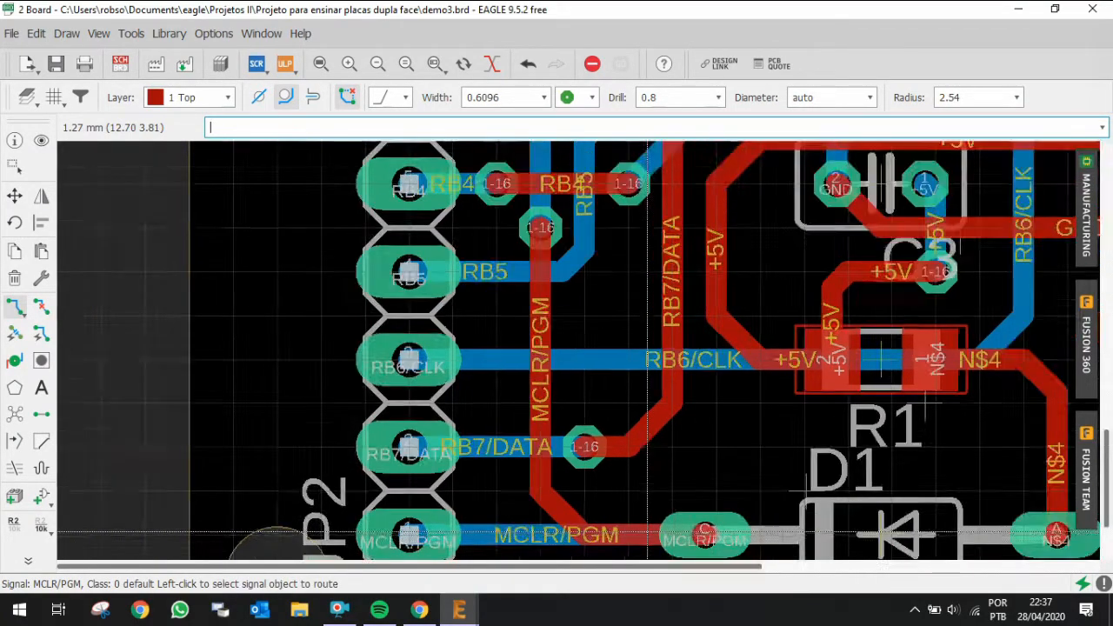
# Step: Zoom out to review the whole routed board layout
pyautogui.scroll(-2, 645, 532)
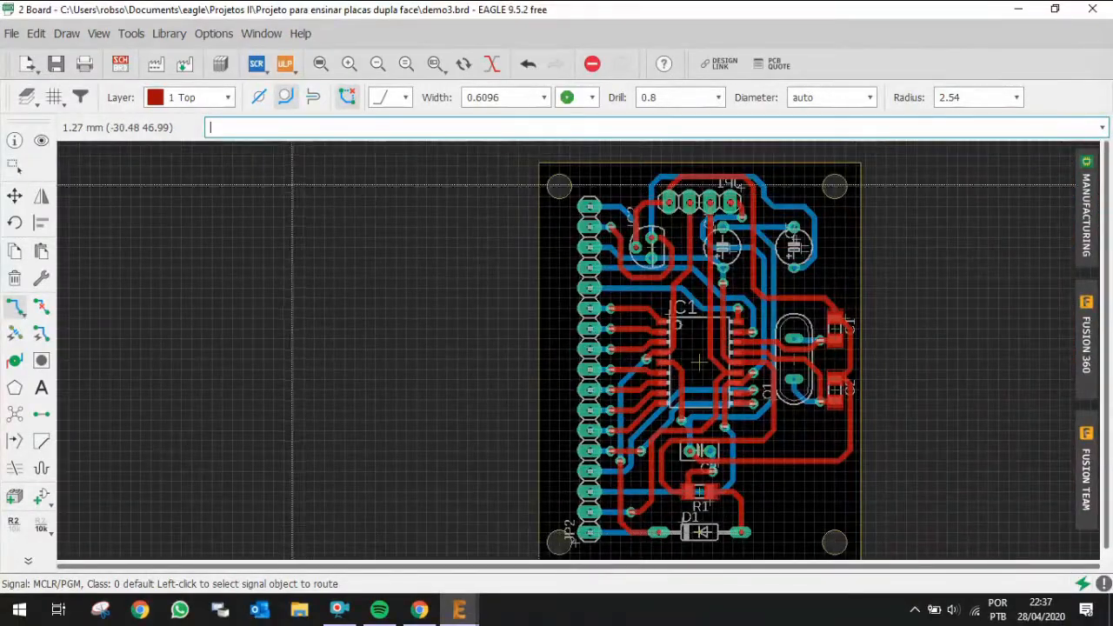
pyautogui.click(319, 64)
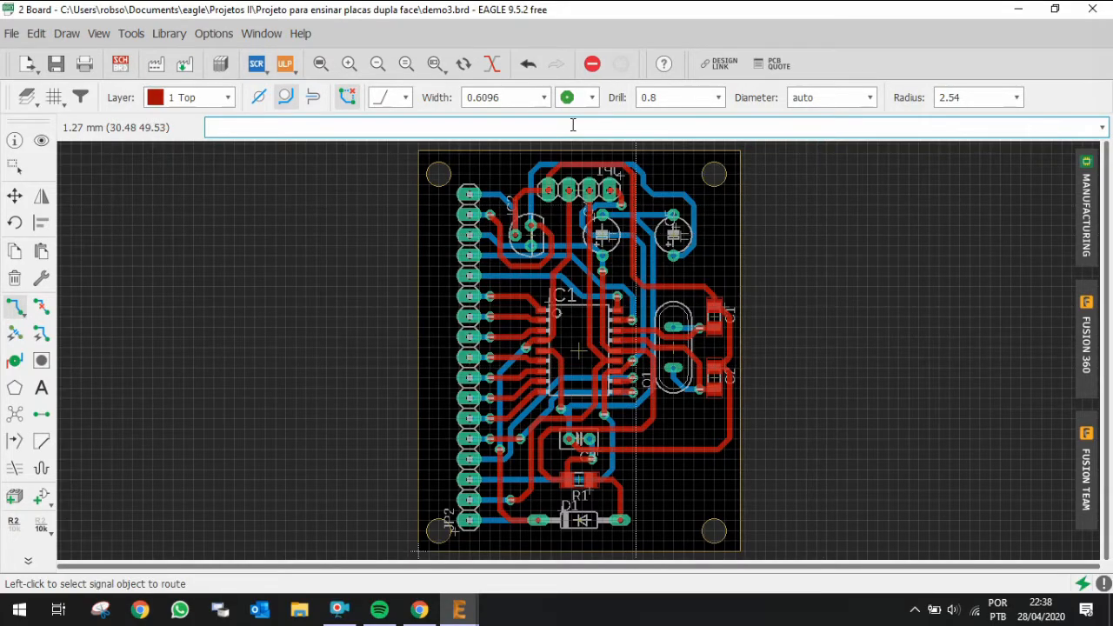
pyautogui.scroll(2, 619, 174)
pyautogui.scroll(2, 619, 174)
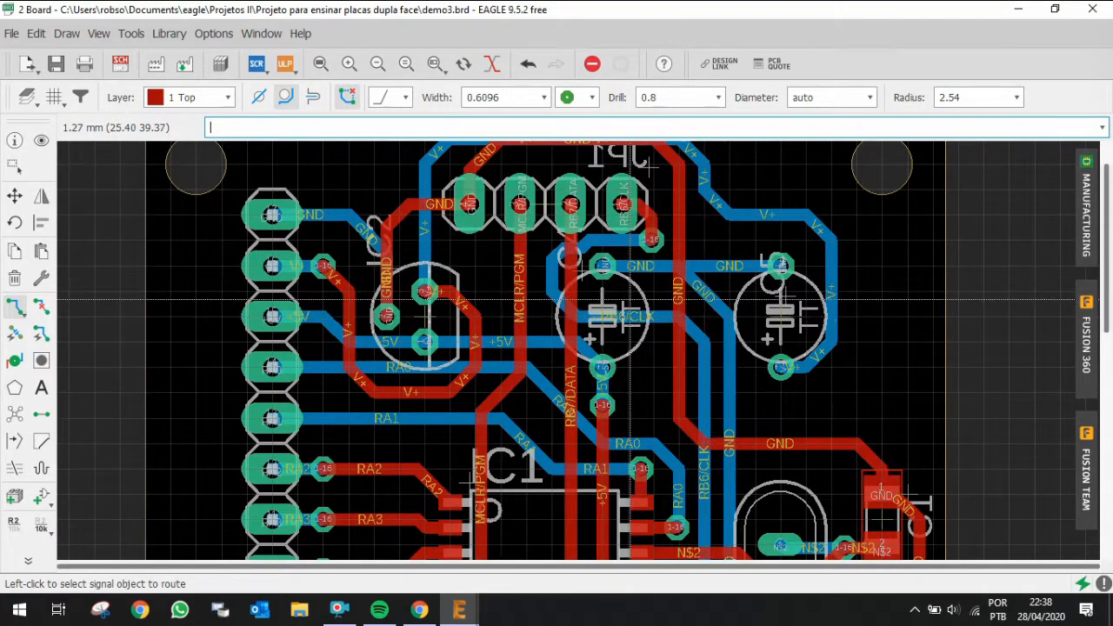
pyautogui.scroll(-4, 508, 282)
pyautogui.scroll(-2, 509, 283)
pyautogui.scroll(1, 512, 303)
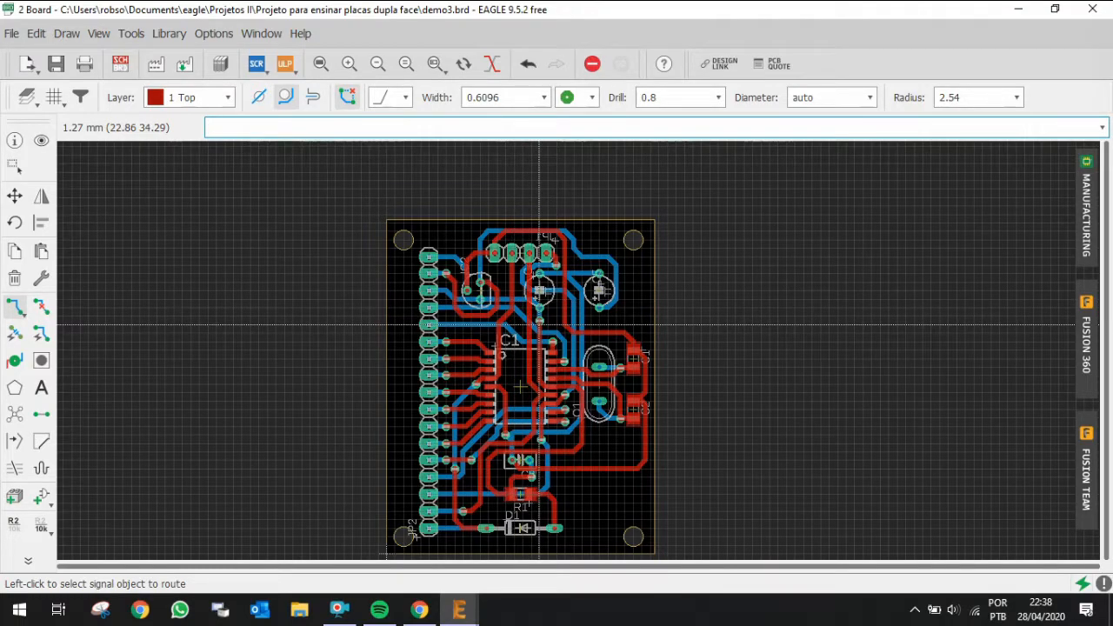
pyautogui.scroll(3, 521, 209)
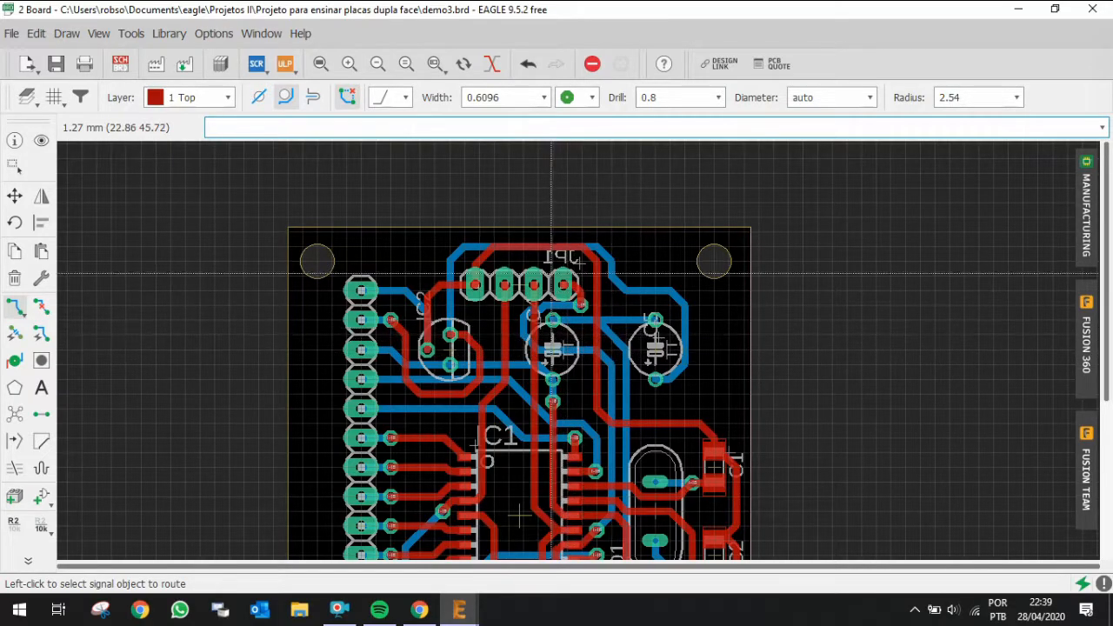
pyautogui.scroll(-3, 550, 272)
pyautogui.scroll(-2, 550, 272)
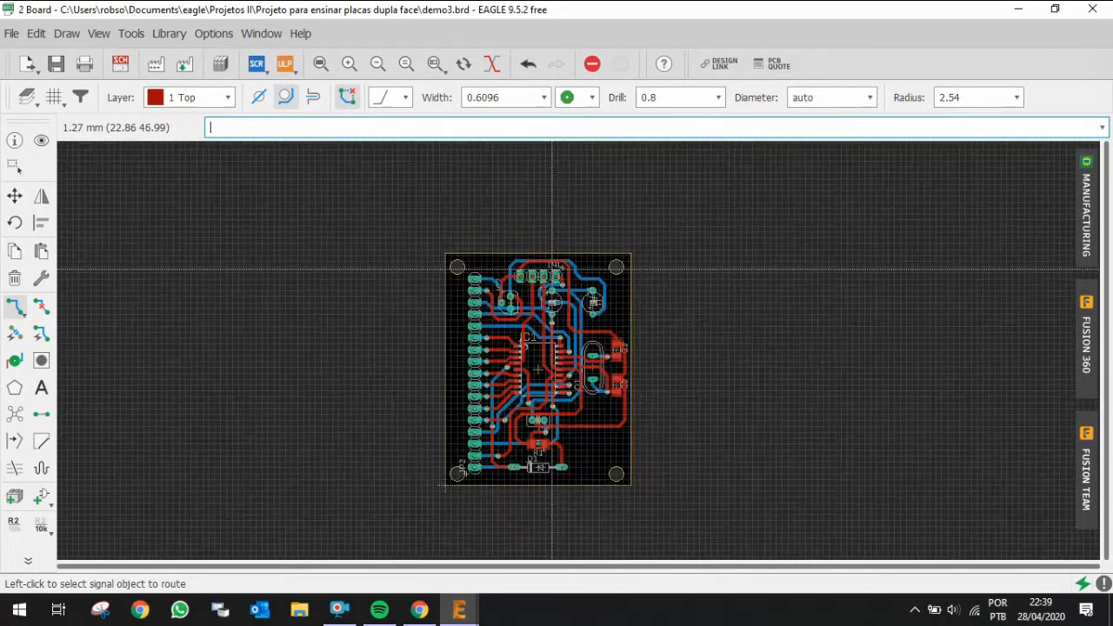
pyautogui.scroll(2, 547, 398)
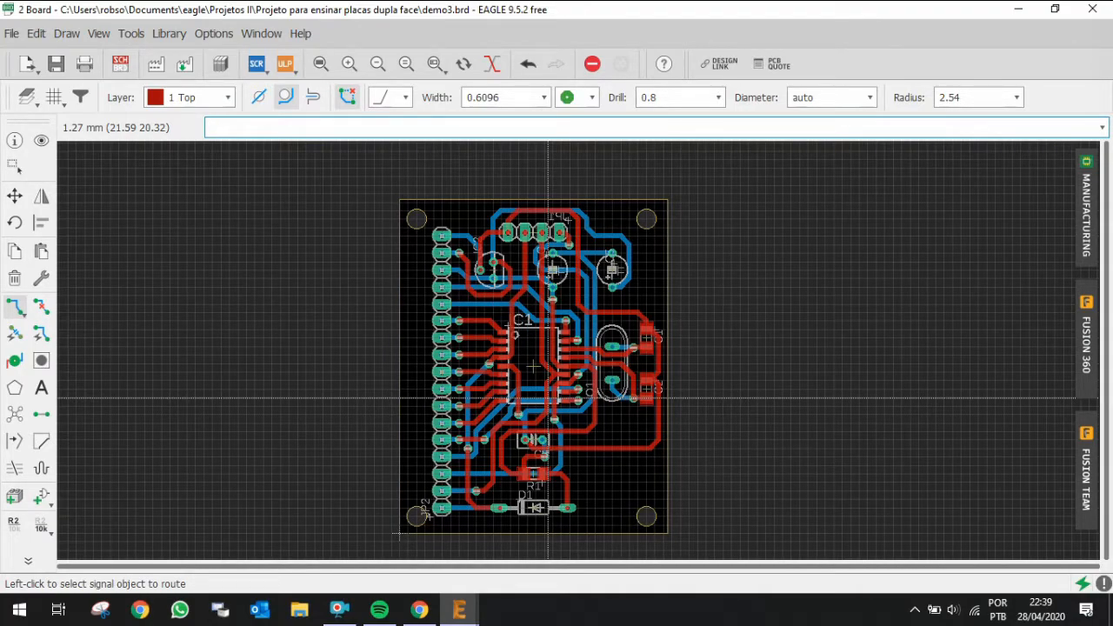
pyautogui.scroll(2, 587, 385)
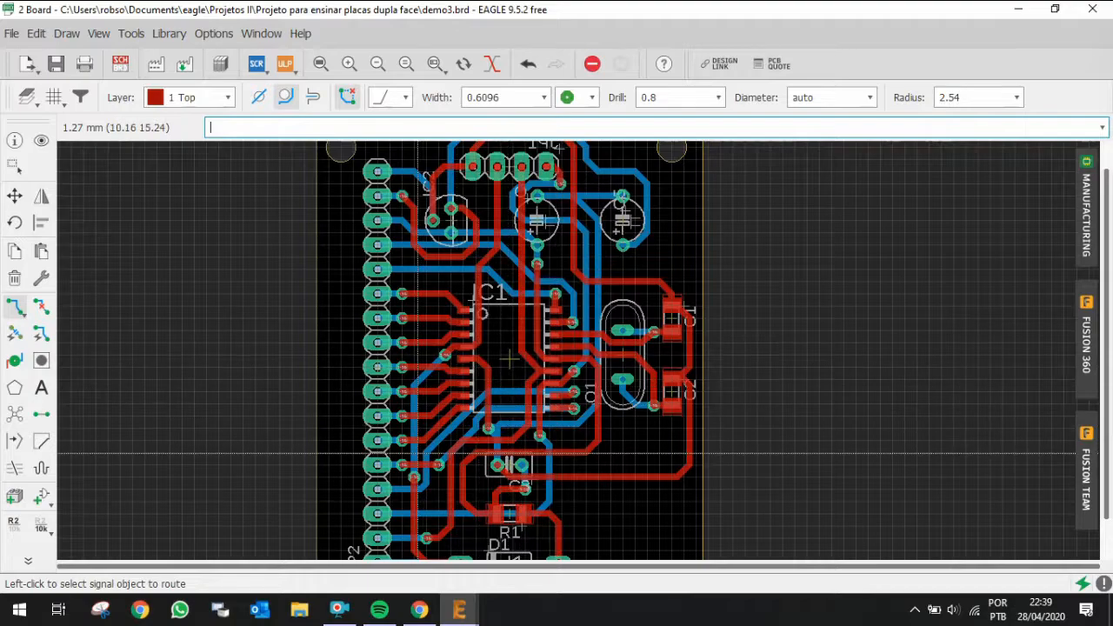
pyautogui.scroll(-1, 460, 361)
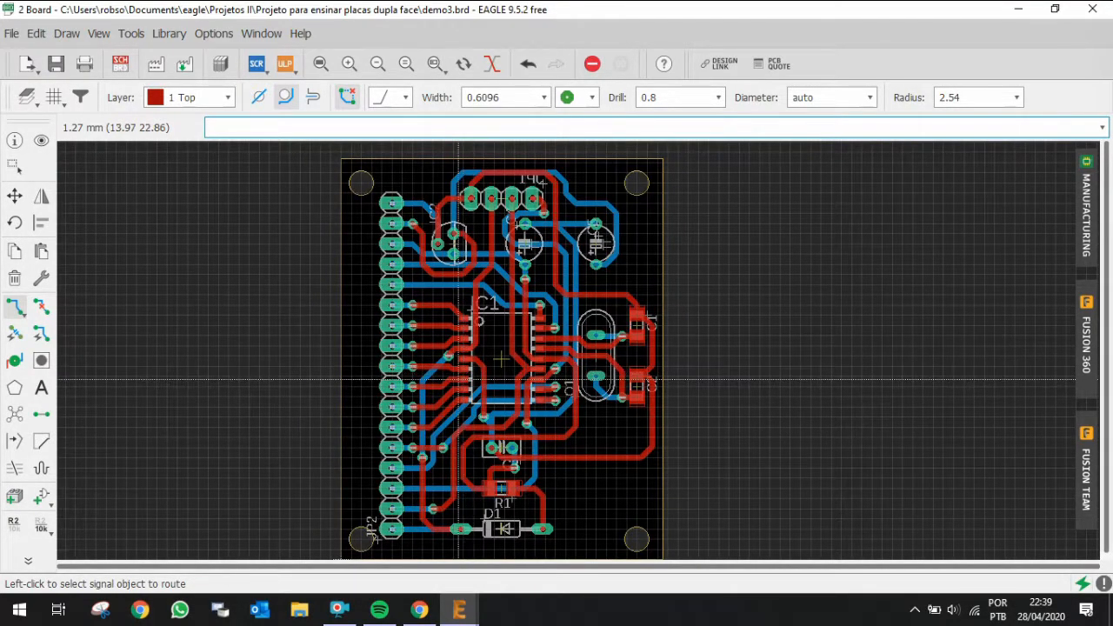
pyautogui.click(340, 618)
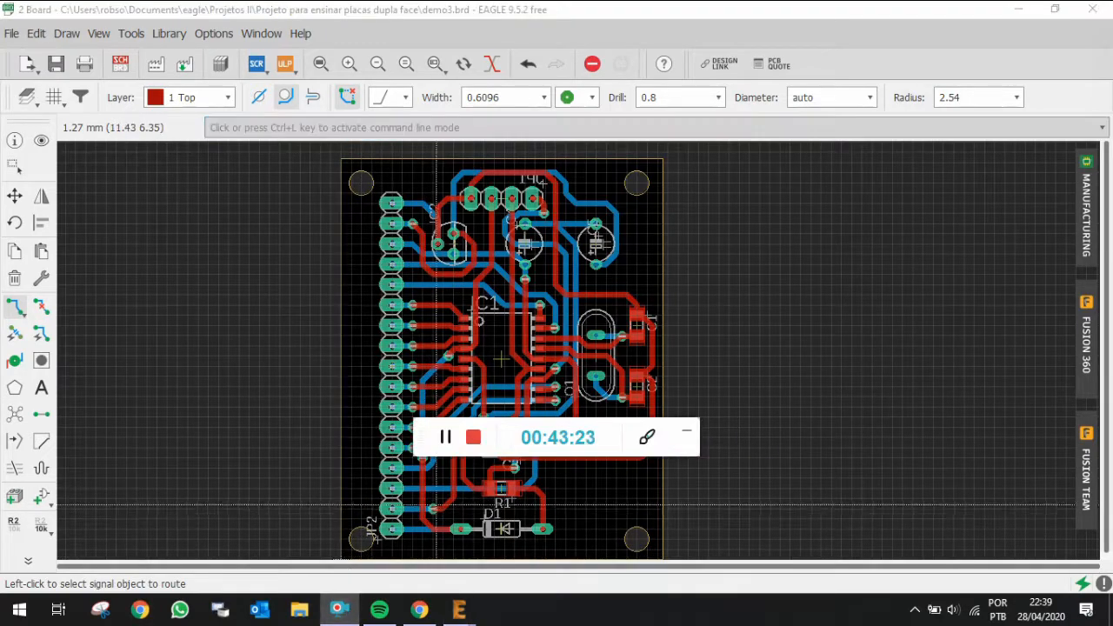